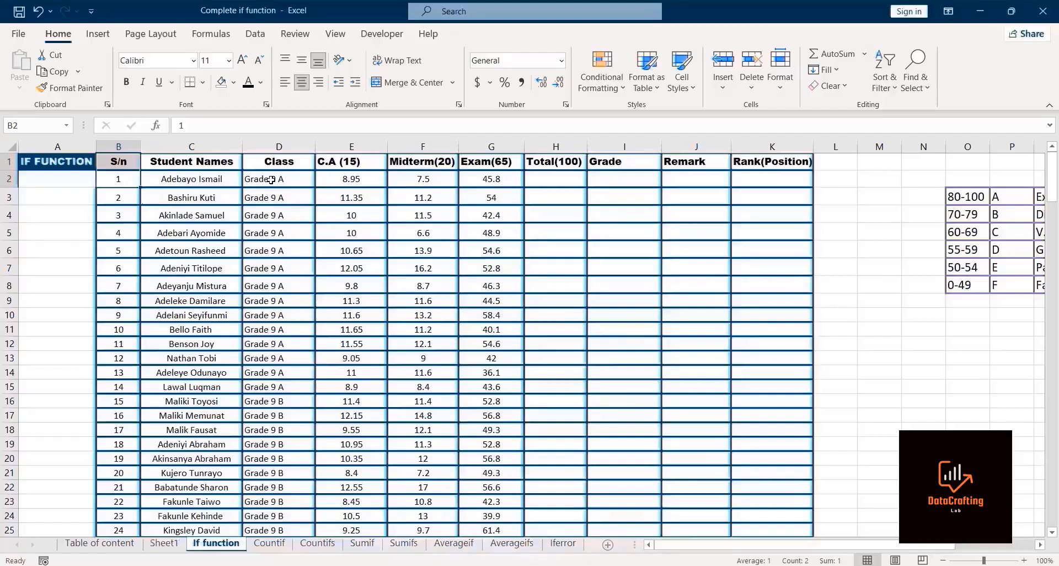
Step: Enter a SUM formula in H2 adding the C.A, Midterm and Exam scores in E2:G2
key("ctrl+shift+Down")
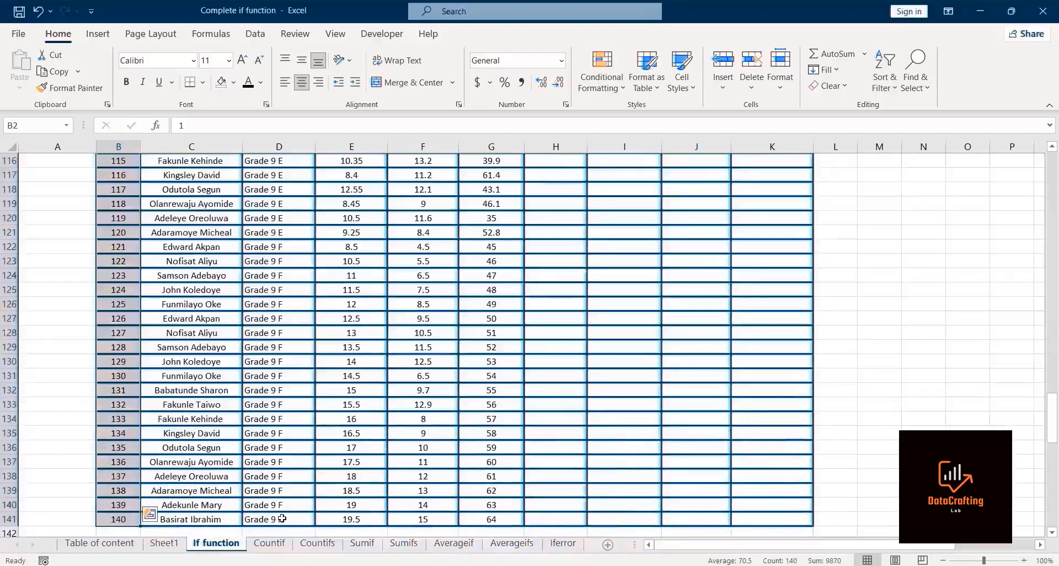
key("ctrl+shift+Up")
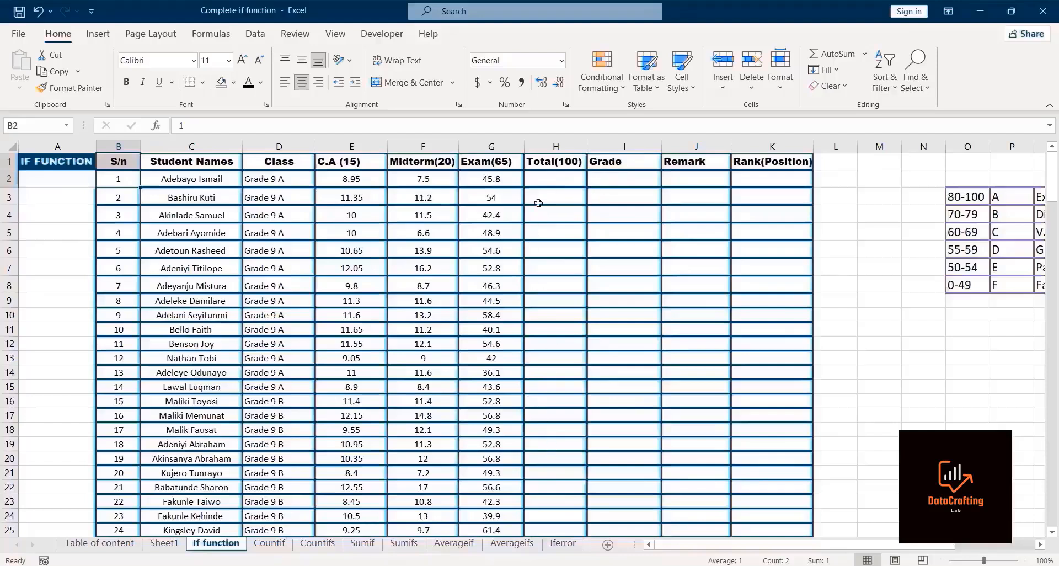
left_click(550, 178)
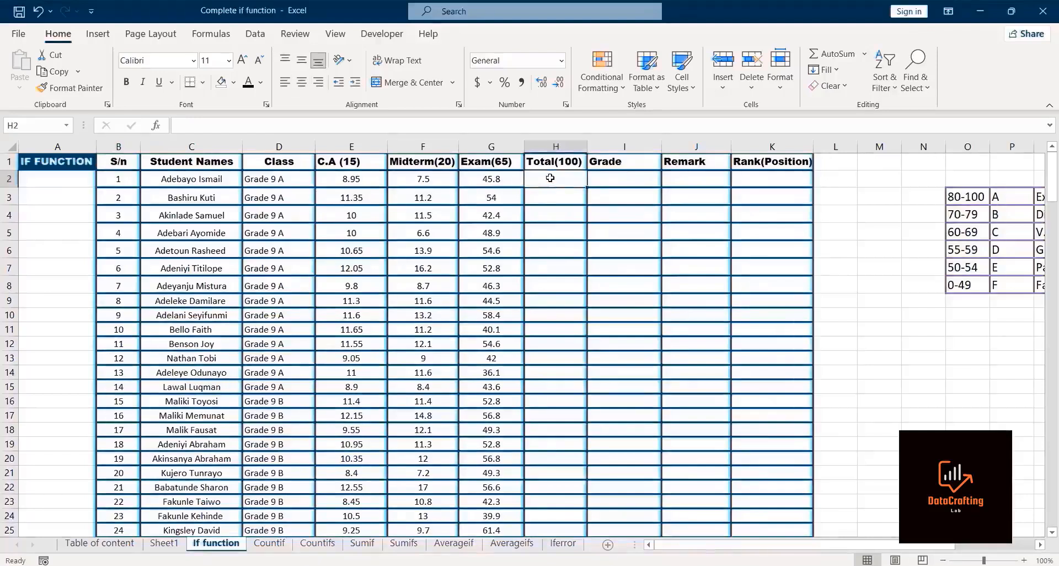
type("=sum")
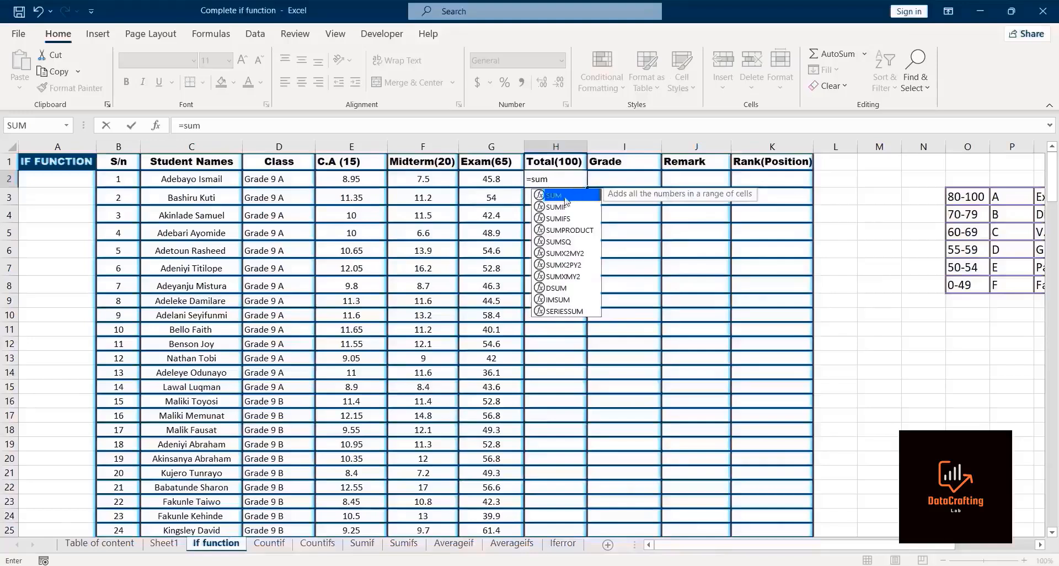
double_click(565, 196)
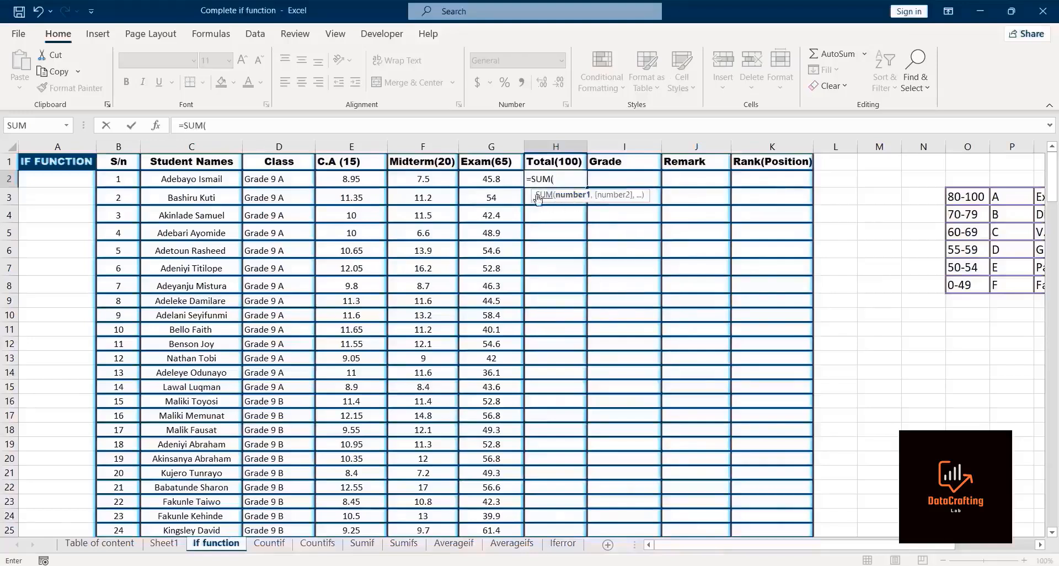
left_click(319, 179)
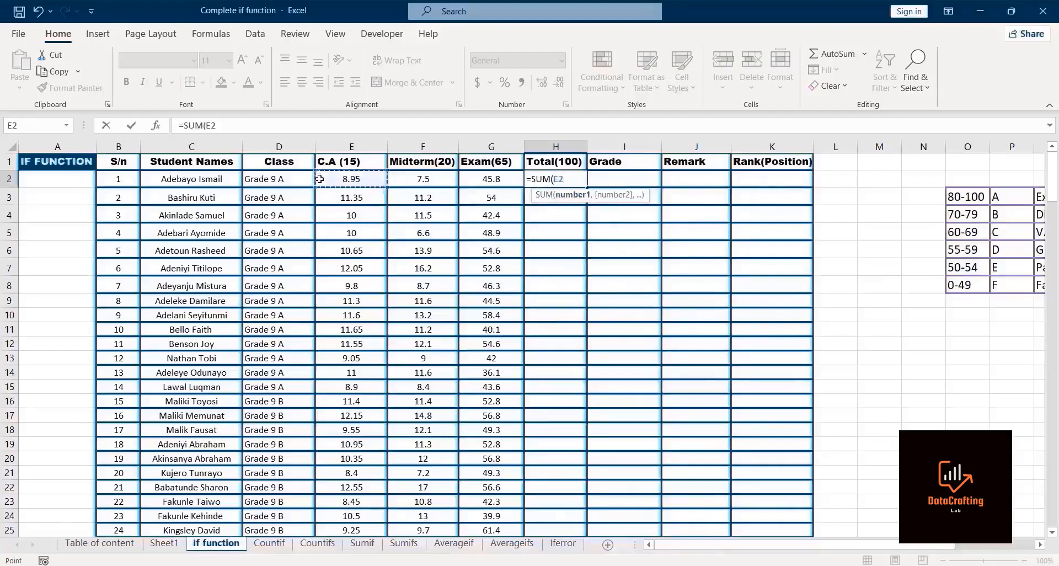
left_click_drag(320, 179, 491, 179)
type(")")
key("Return")
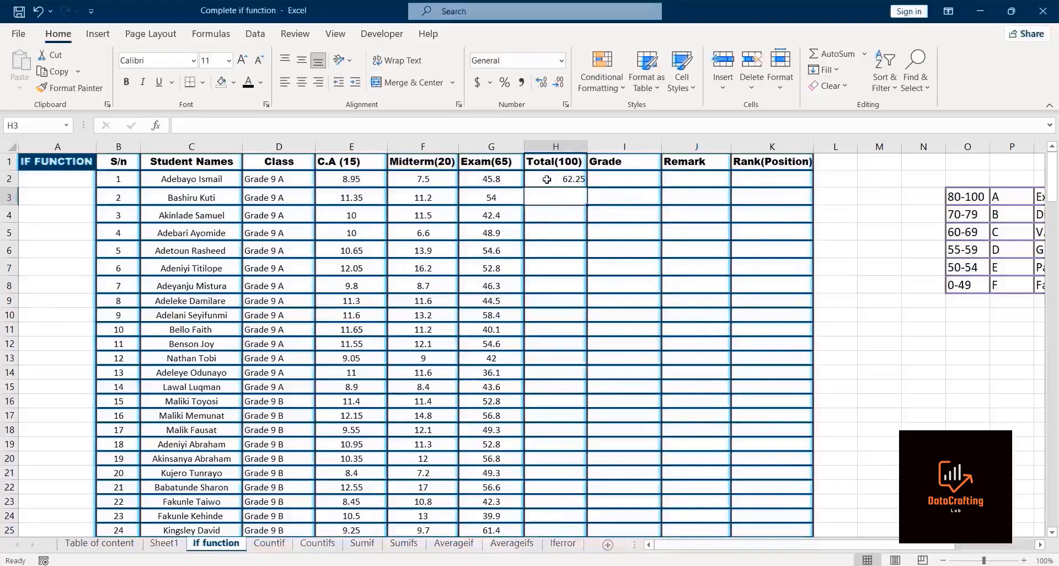
Step: Fill the total formula down the Total(100) column for every student row
left_click(568, 180)
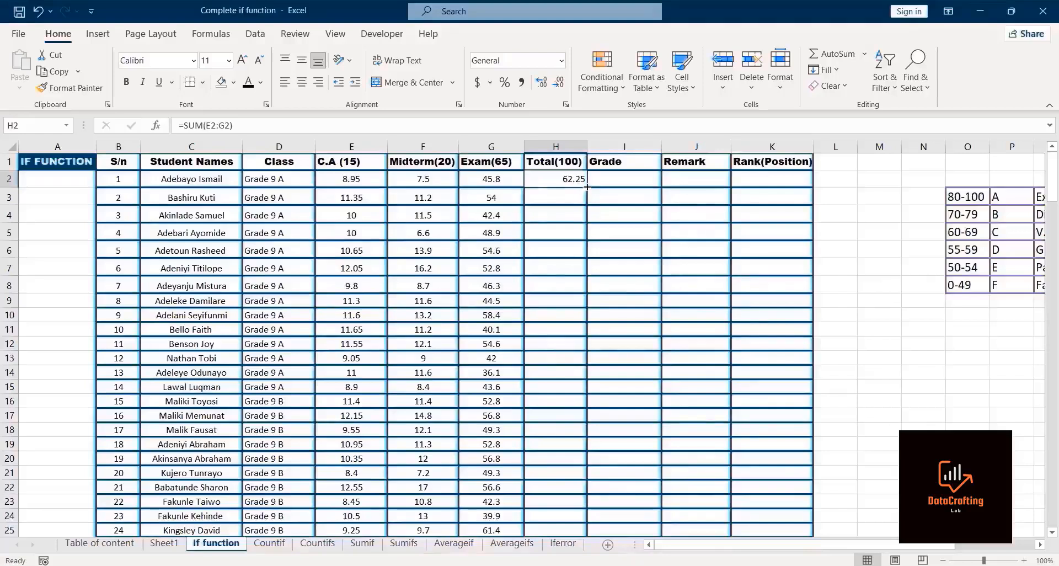
double_click(588, 186)
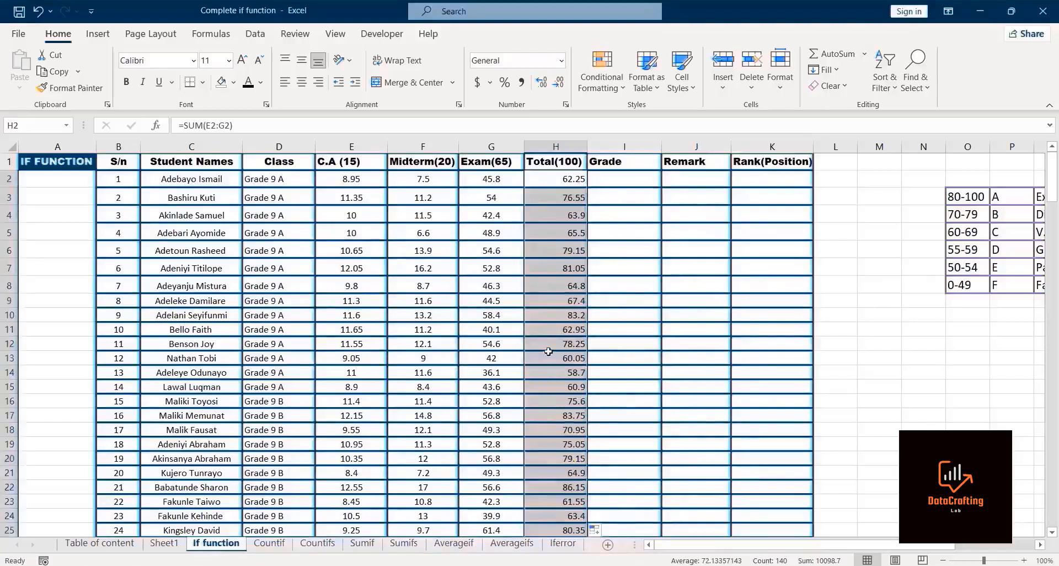
key("ctrl+shift+Down")
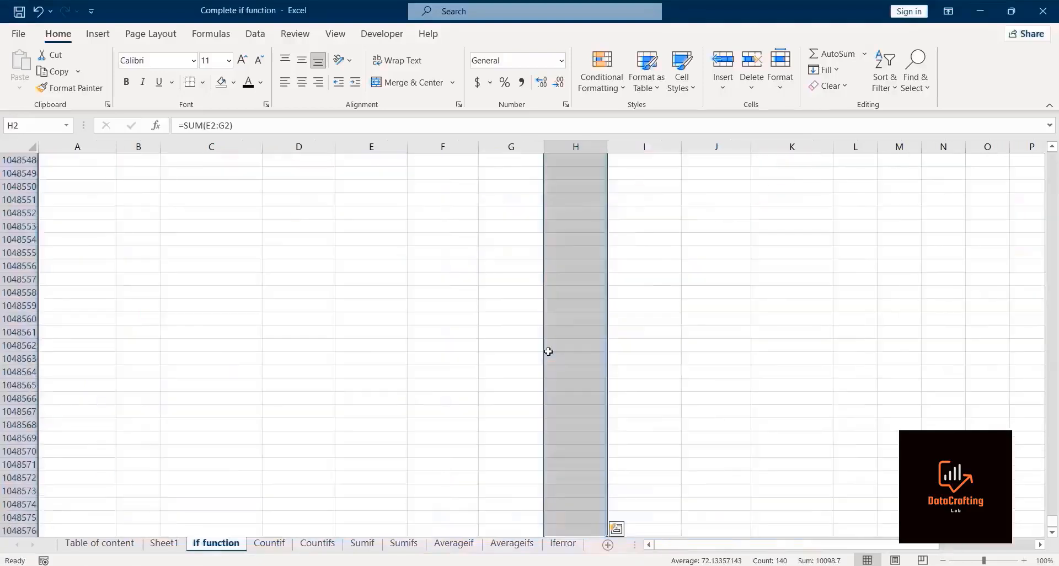
key("ctrl+shift+Up")
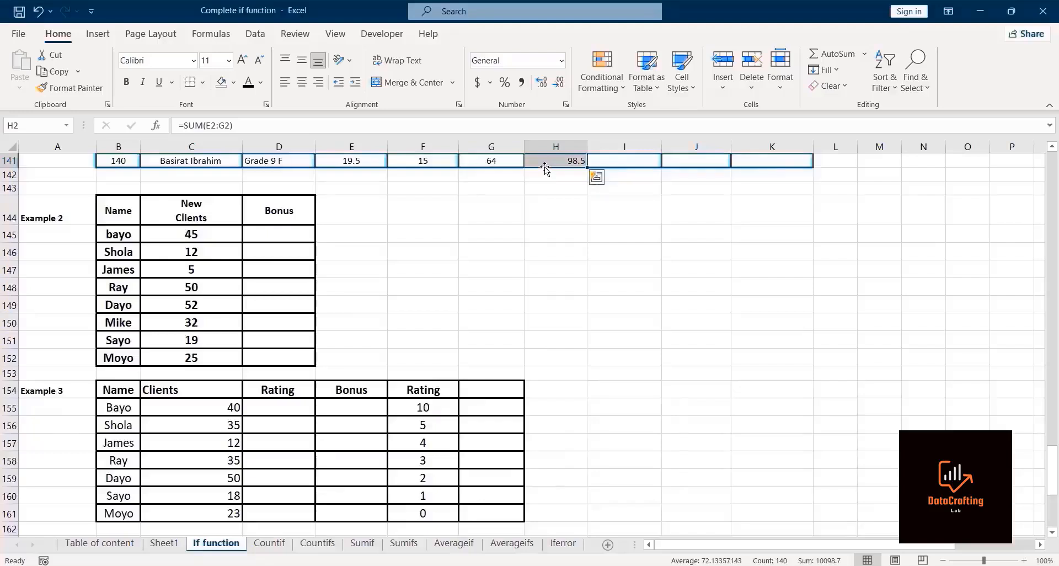
key("ctrl+shift+Up")
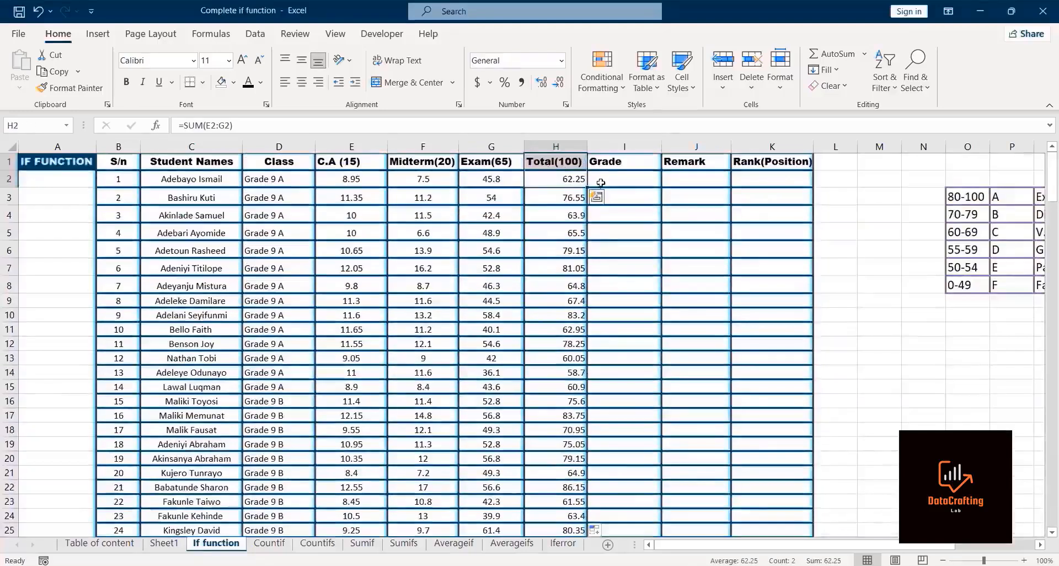
Step: Start an IF formula in I2 that returns "A" when the total in H2 is greater than 80
left_click(605, 180)
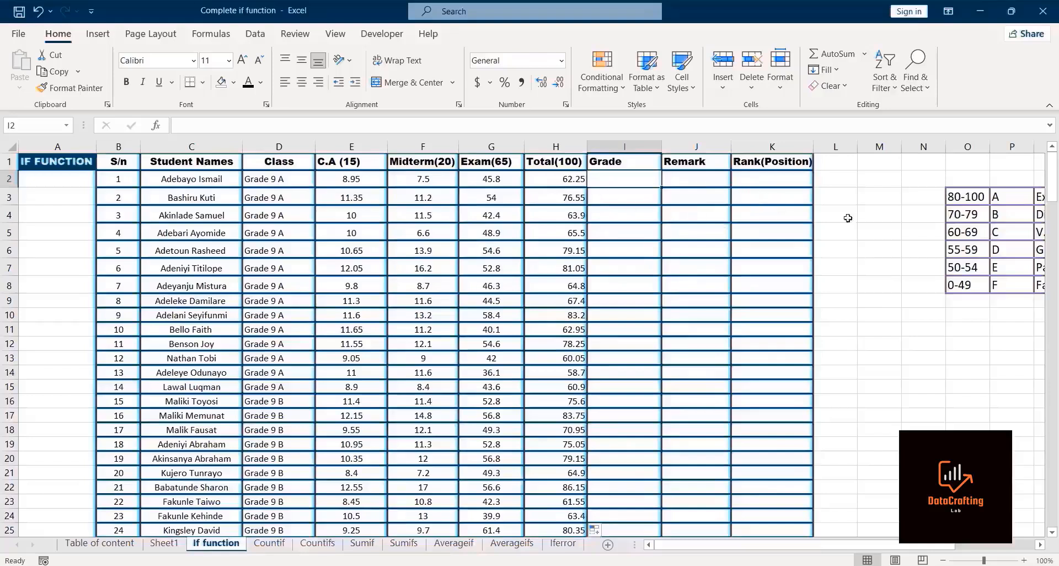
left_click(974, 250)
key("Right")
key("Right")
key("Right")
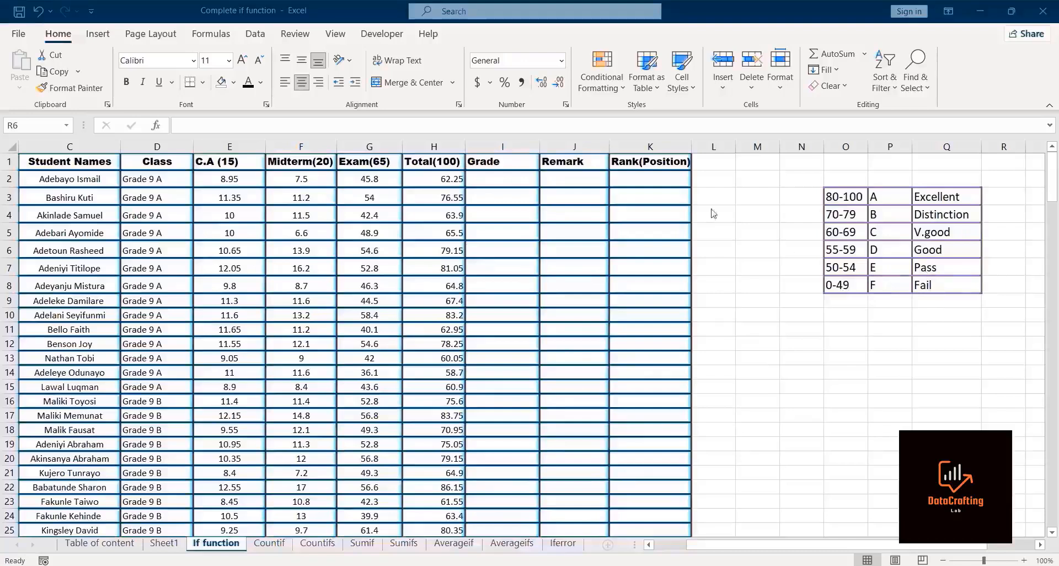
left_click(487, 178)
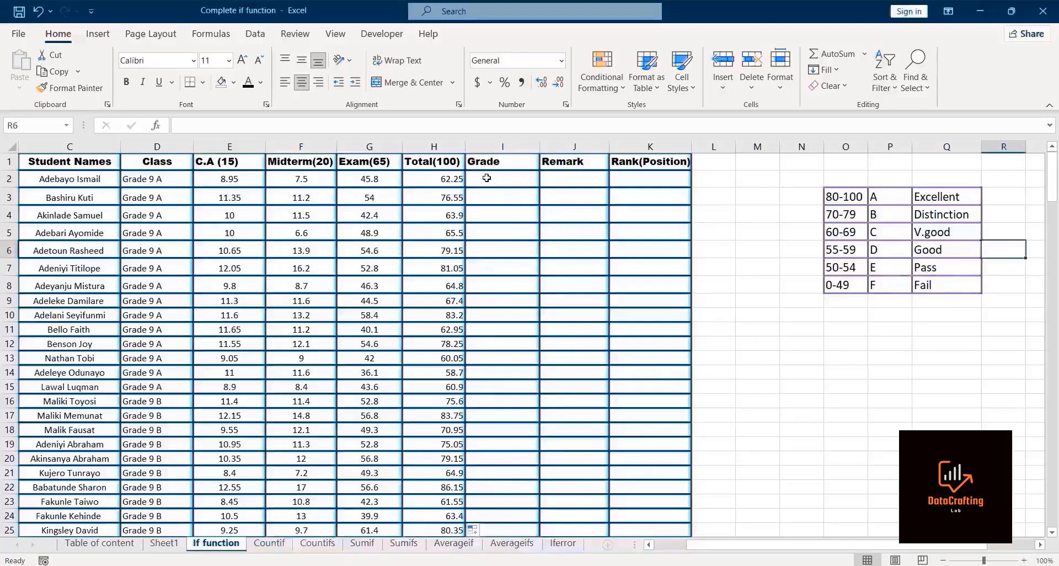
left_click(486, 178)
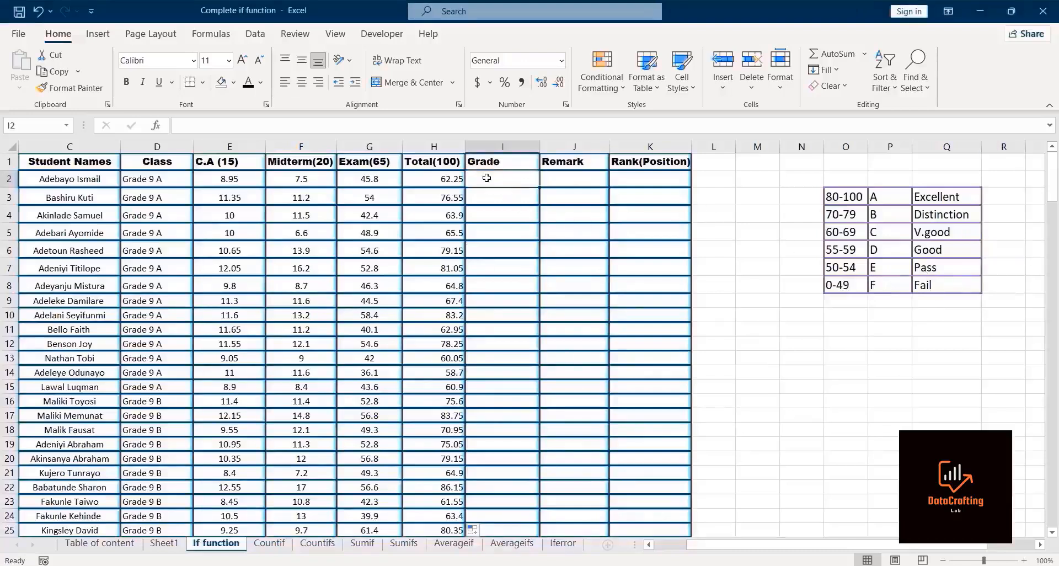
type("=if")
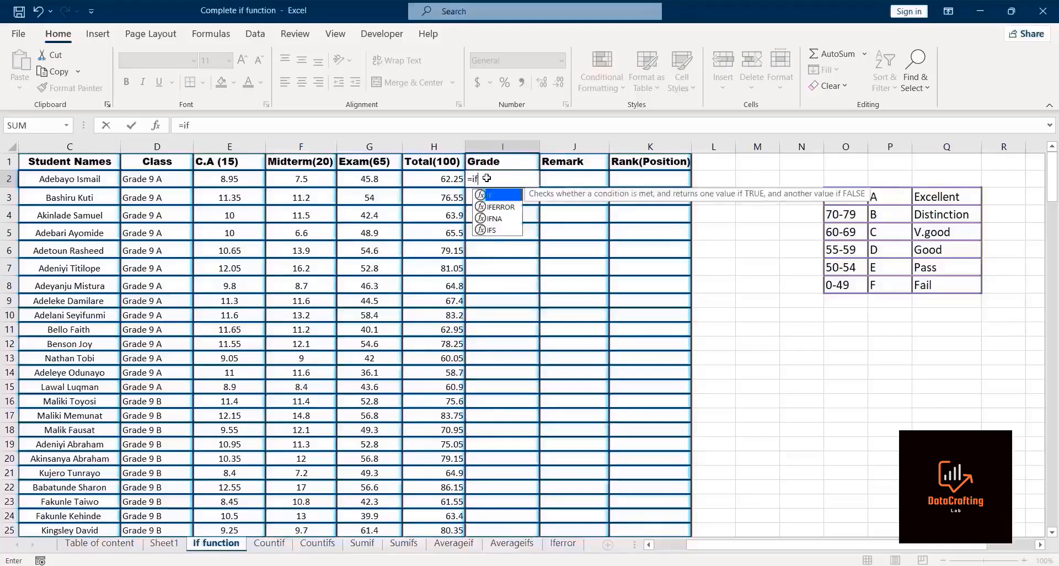
key("Tab")
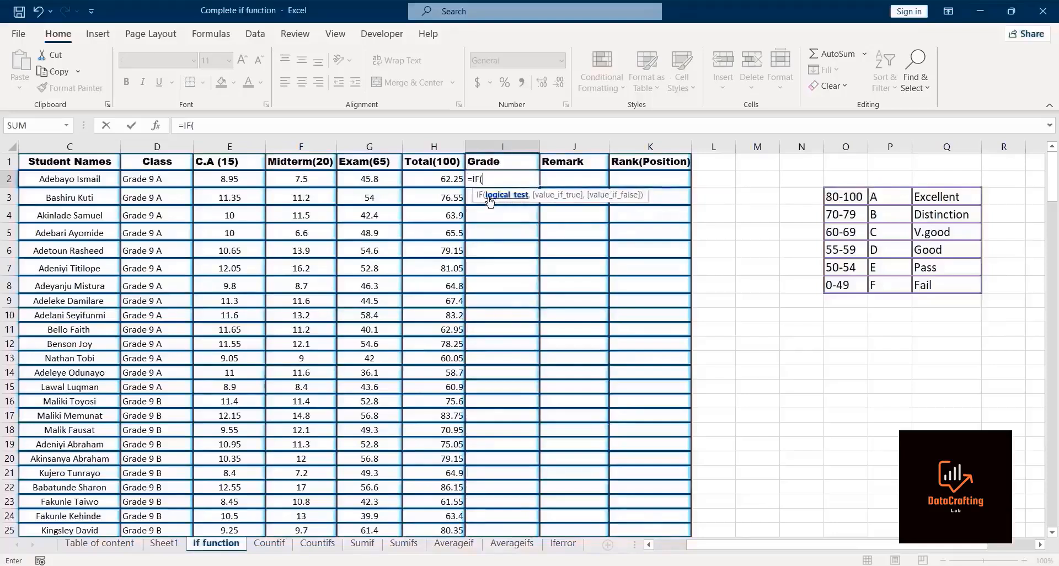
left_click(444, 179)
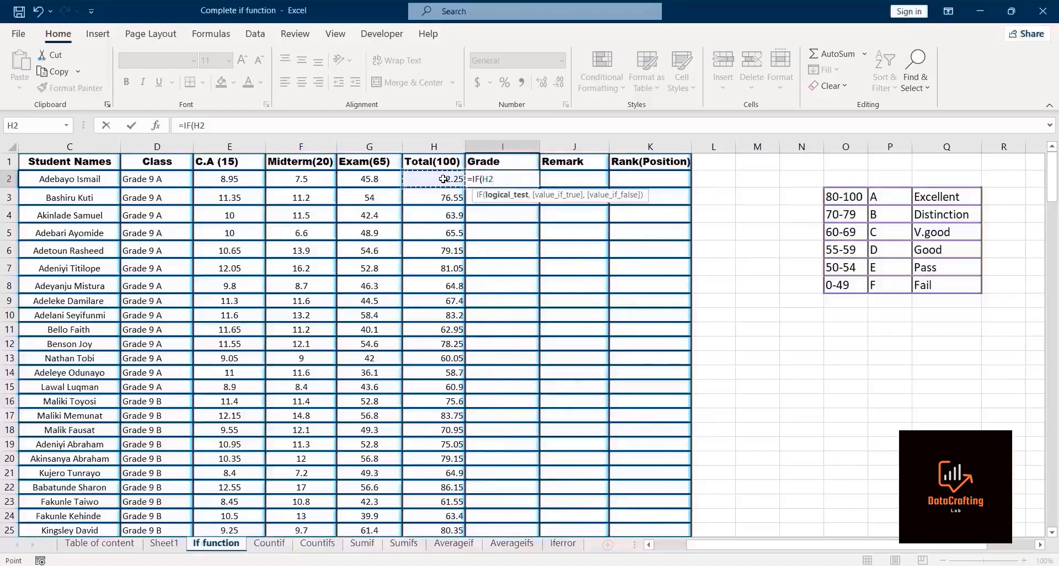
type(">")
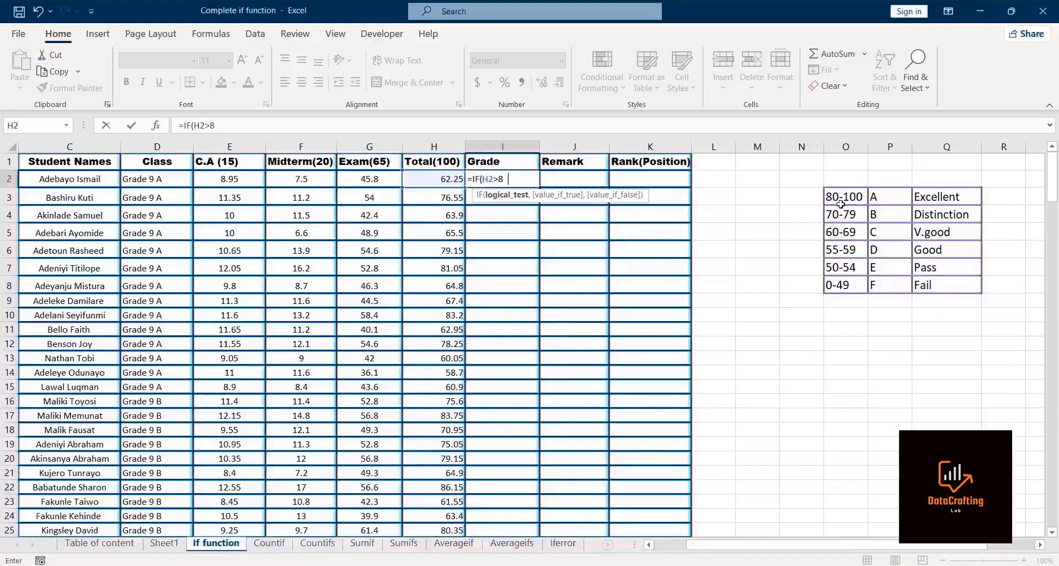
type("80,\"A")
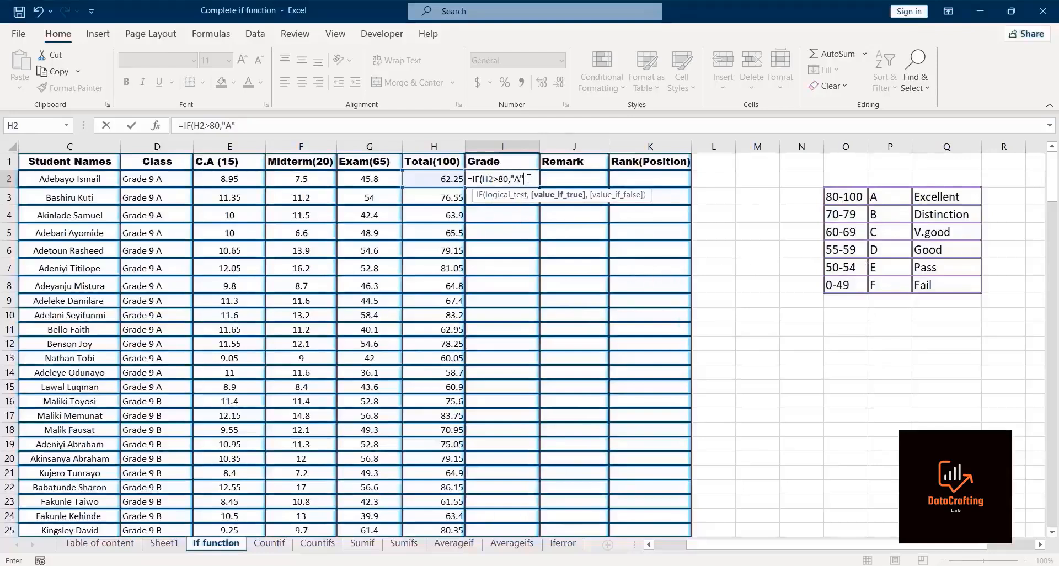
type(",")
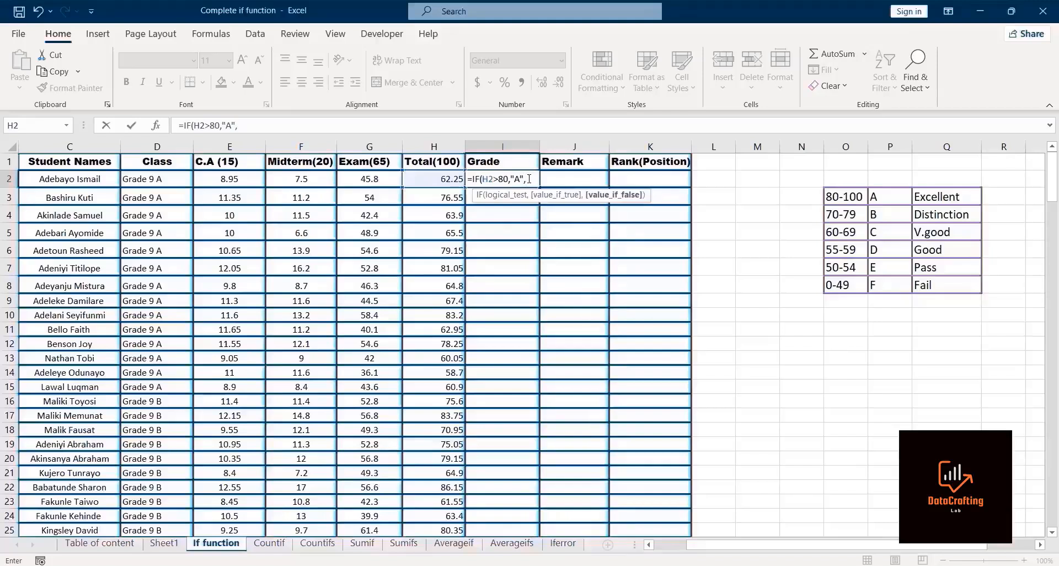
type("if")
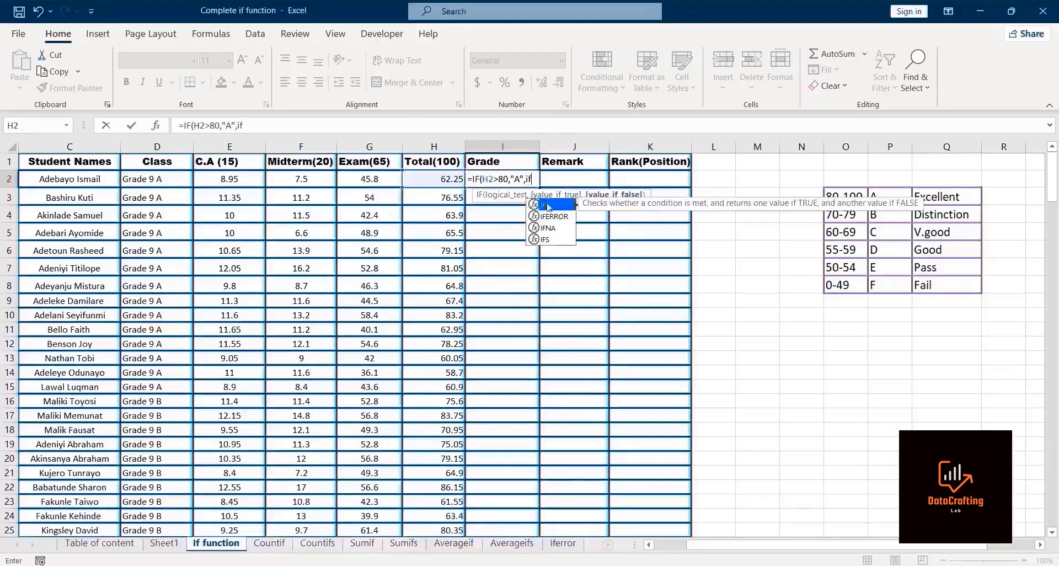
Step: Nest an IF returning "B" when H2 is greater than 70 as the false value
double_click(547, 203)
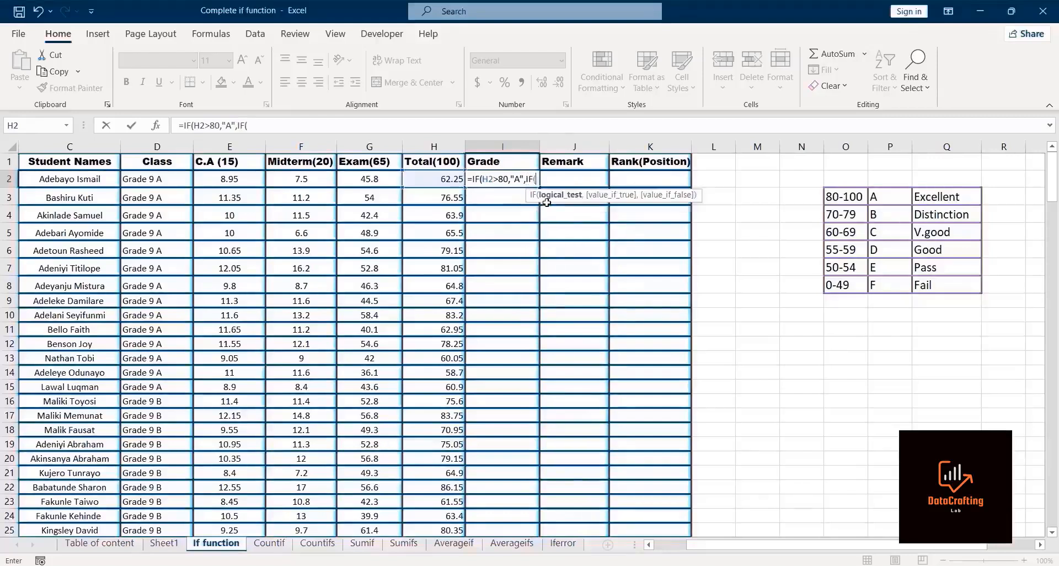
left_click(446, 178)
type(">7")
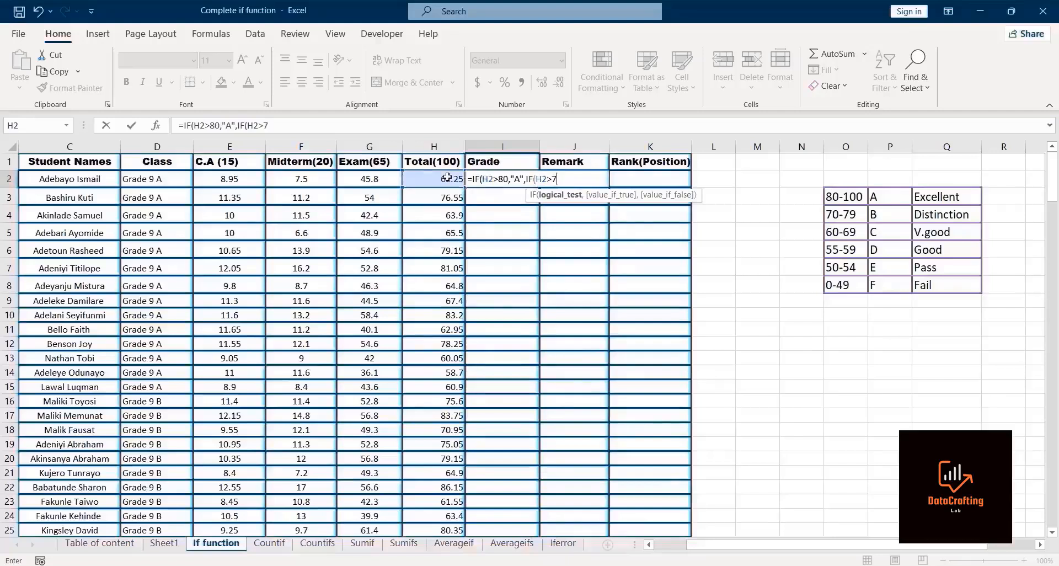
type("0,\"B")
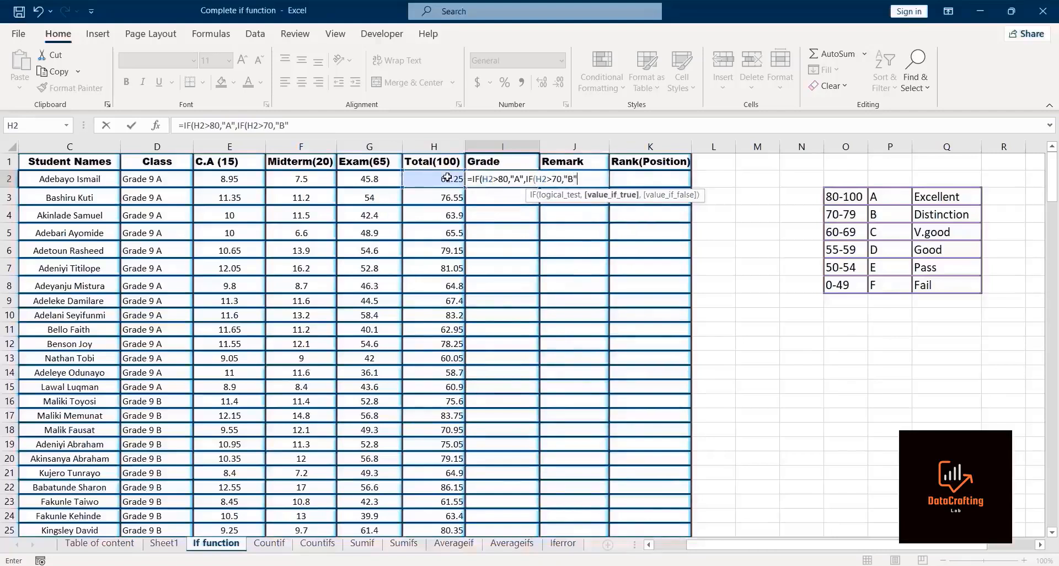
type("\",")
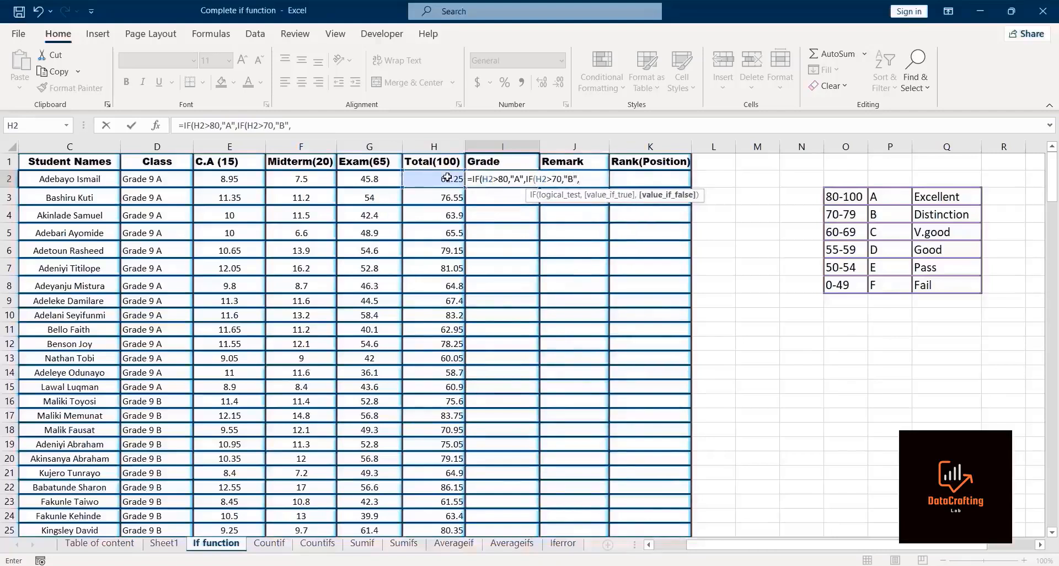
type("if")
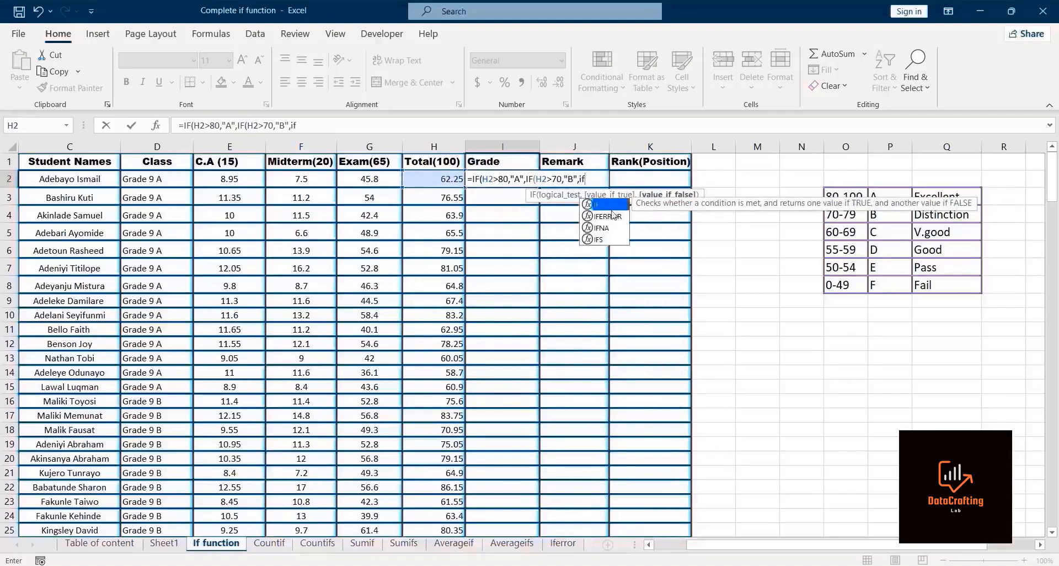
Step: Nest another IF returning "C" when H2 is greater than 60
double_click(611, 204)
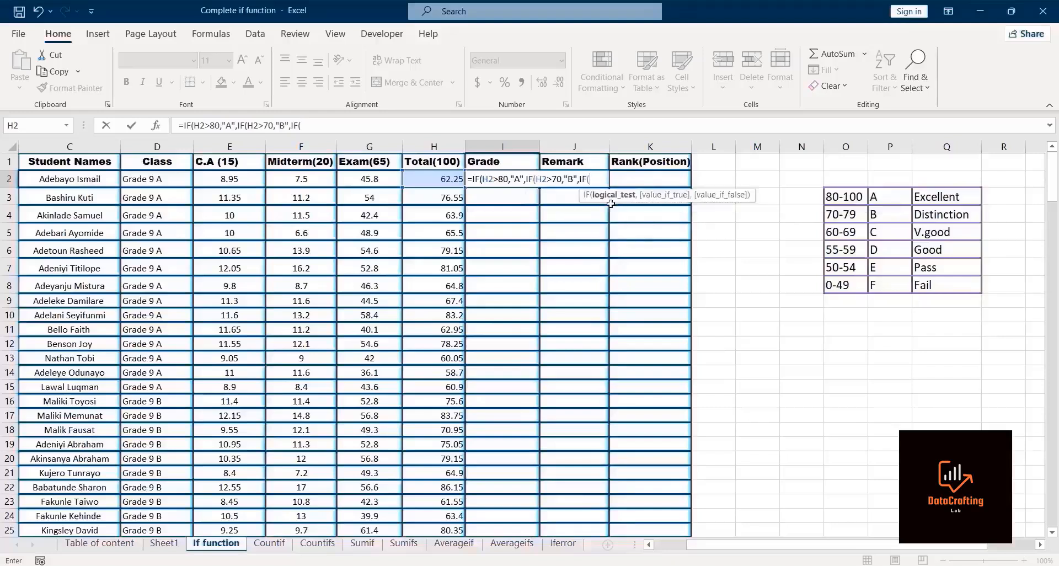
left_click(434, 178)
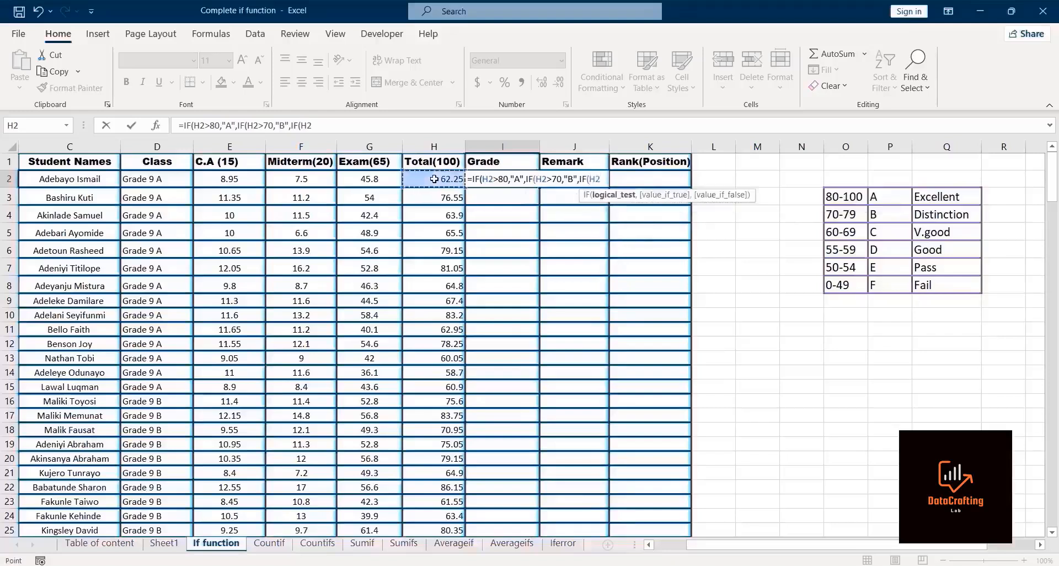
type(">69")
key("BackSpace")
type("0,")
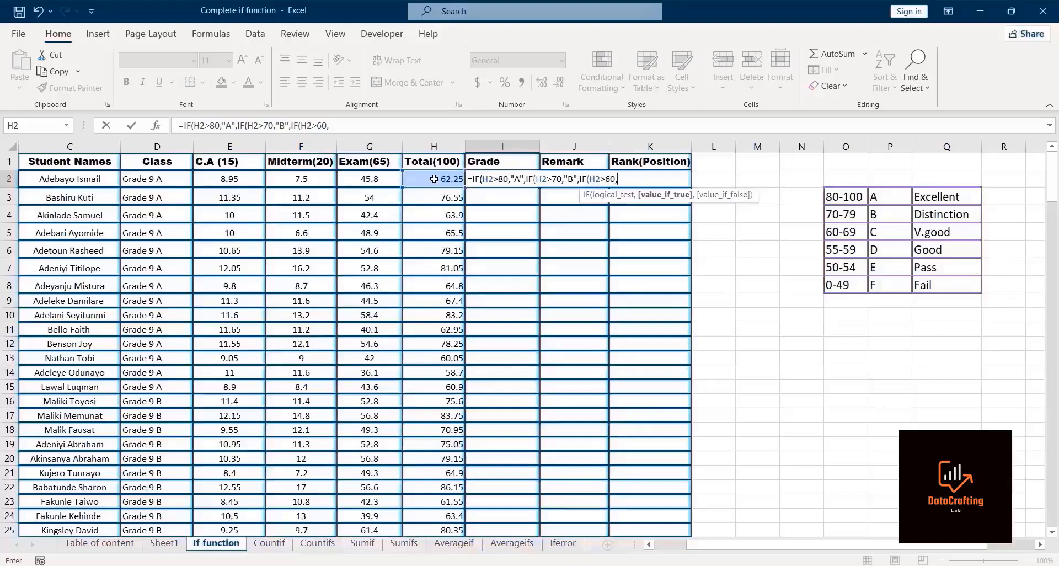
type("\"C\",if")
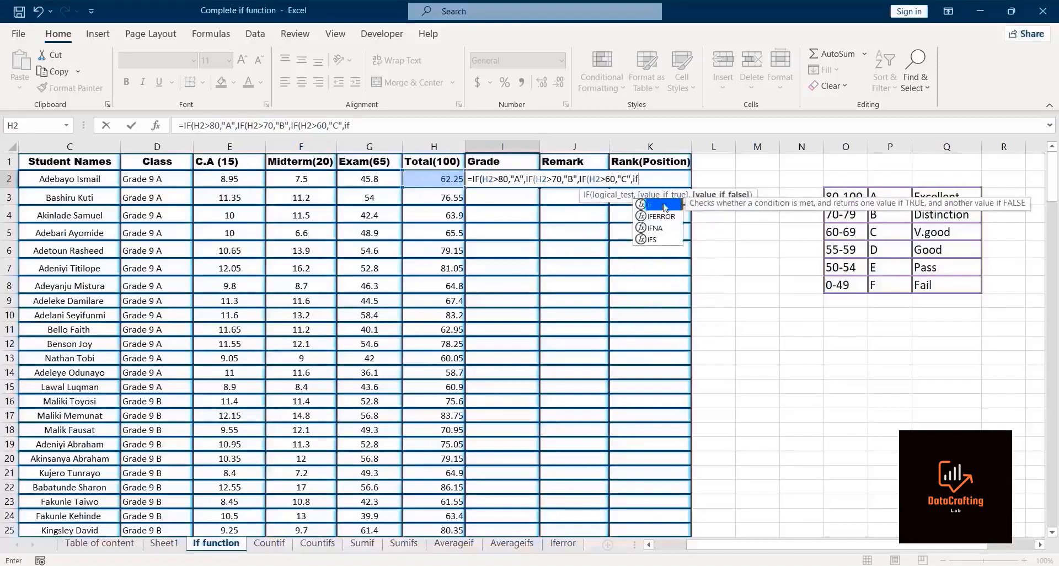
Step: Nest another IF returning "D" when H2 is greater than 55 as the false value
double_click(667, 204)
left_click(437, 181)
type(">")
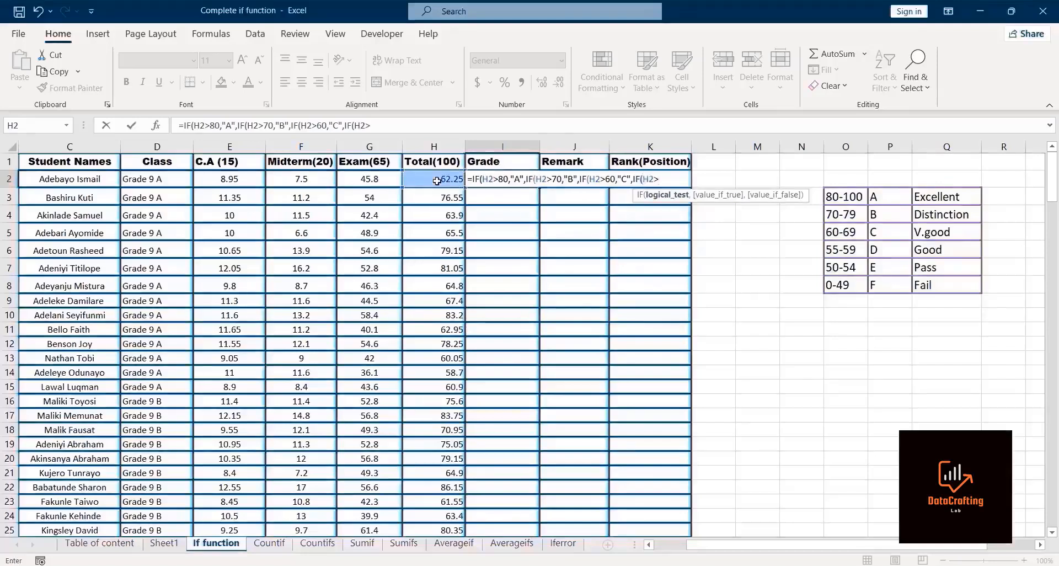
type("55,")
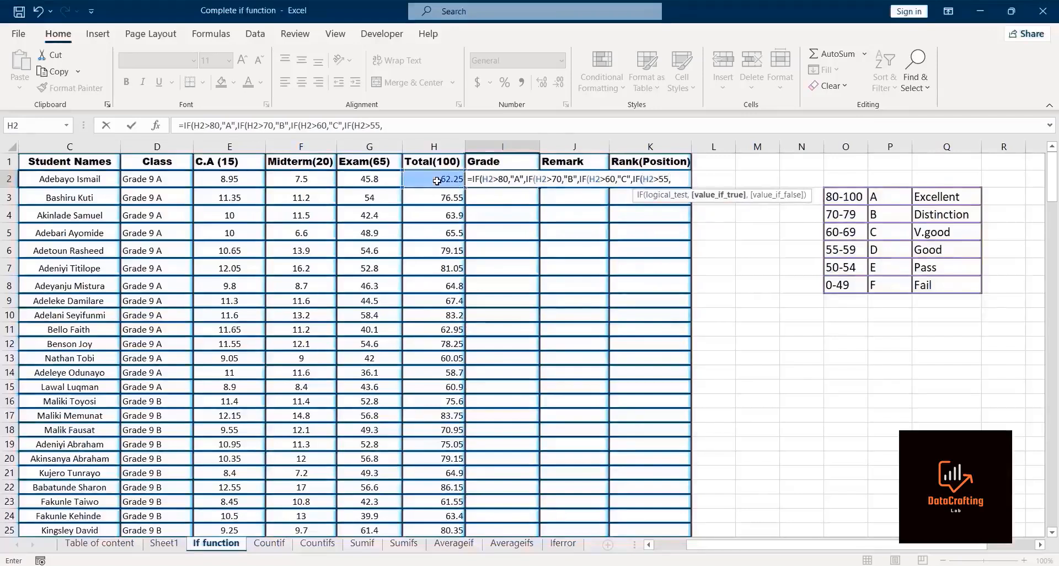
type("\"D\",if")
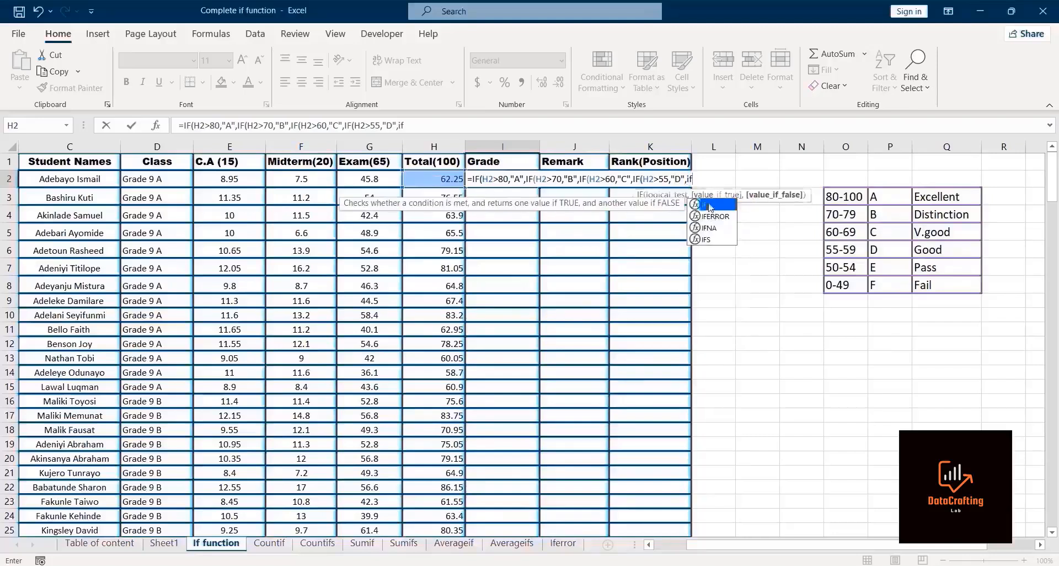
Step: Nest a last IF returning "E" when H2 is greater than 50 and "F" otherwise, close all brackets and enter the grade formula
double_click(711, 205)
left_click(433, 179)
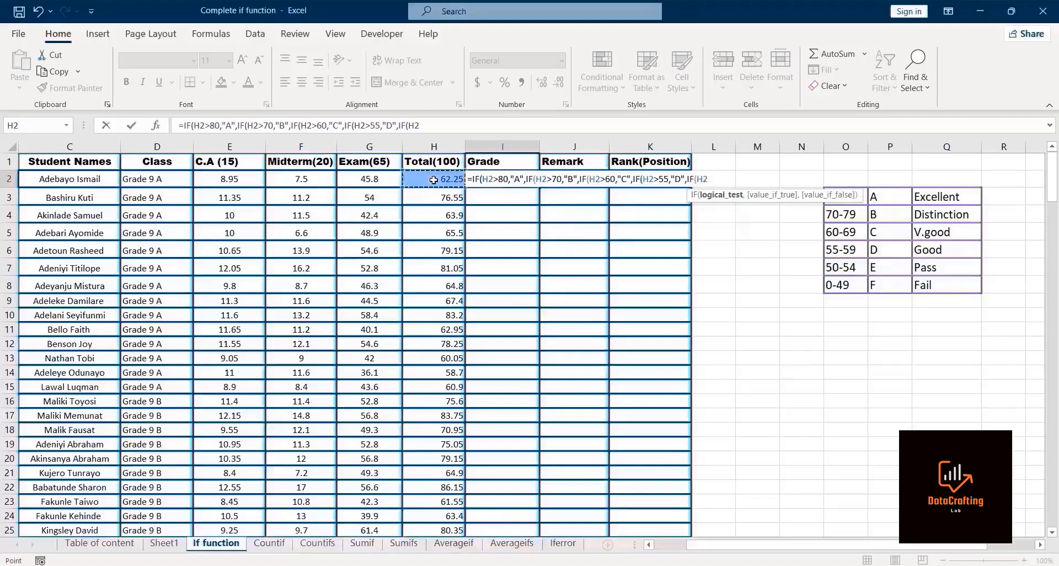
type(">50,:")
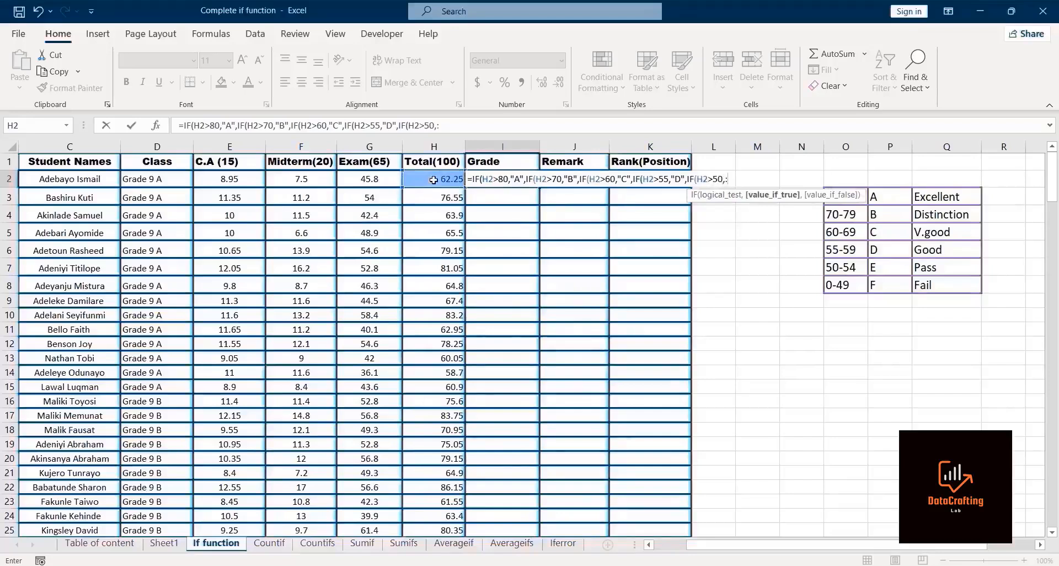
key("BackSpace")
type("\"E\",")
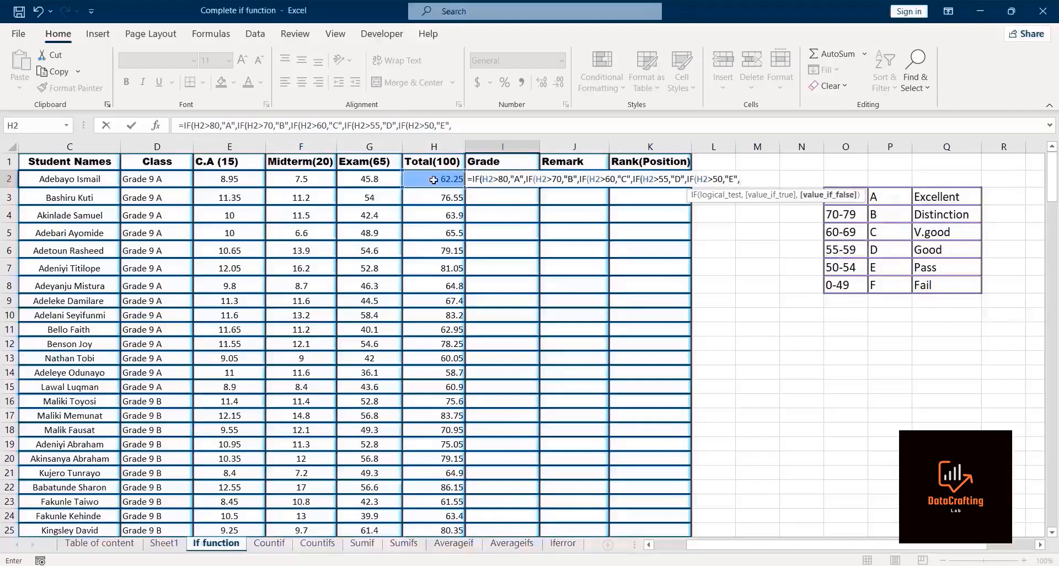
type("\"F\"")
type("))))")
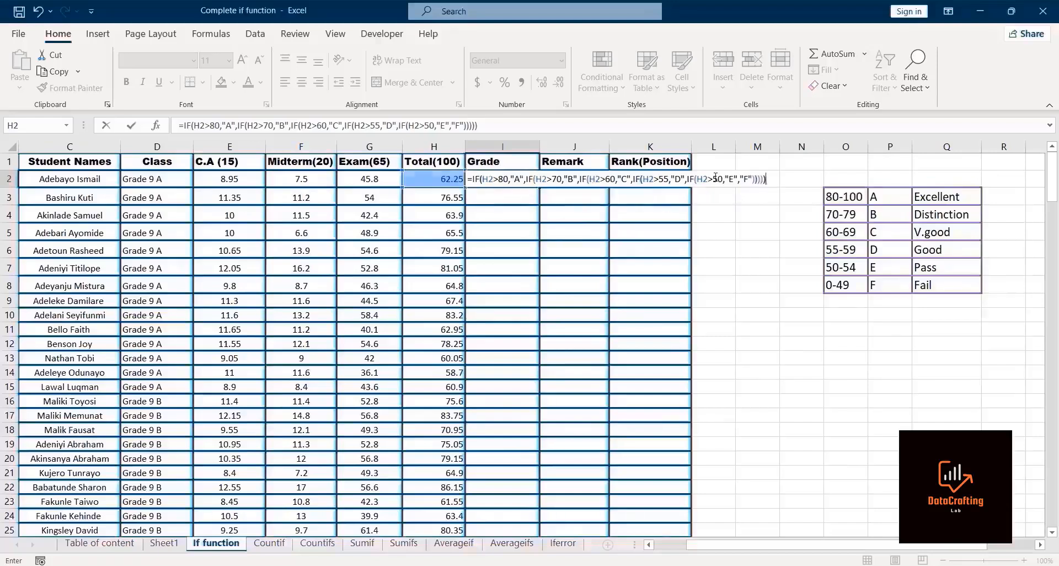
key("Return")
Step: Fill the grade formula in I2 down the Grade column for every student row
left_click(477, 182)
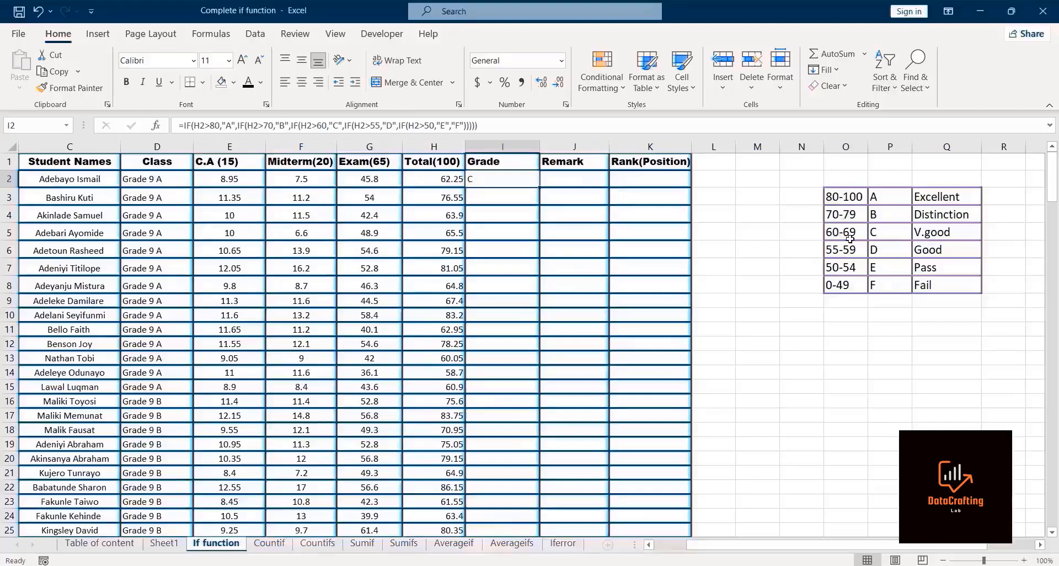
double_click(539, 187)
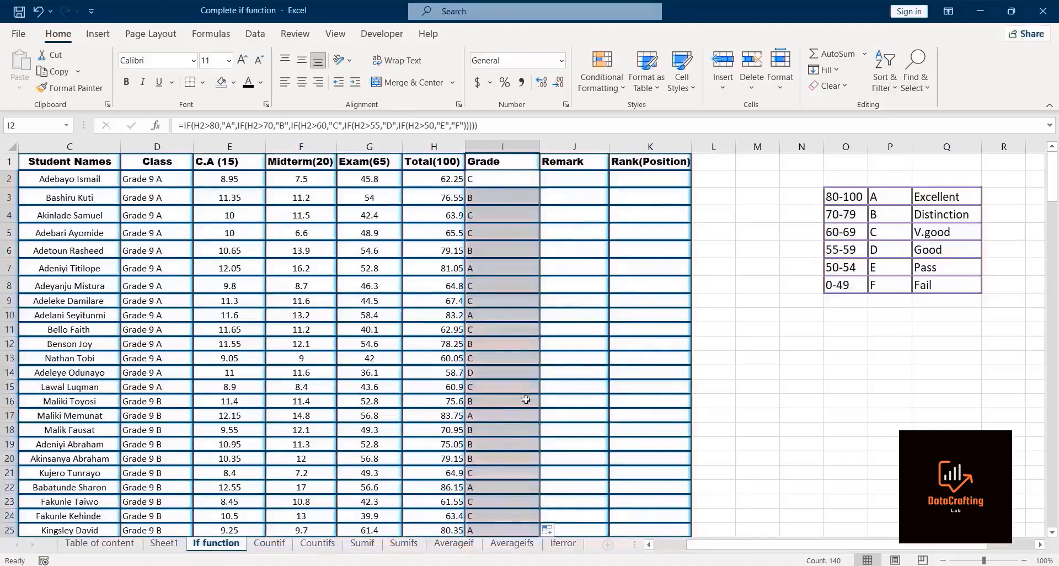
left_click(491, 183)
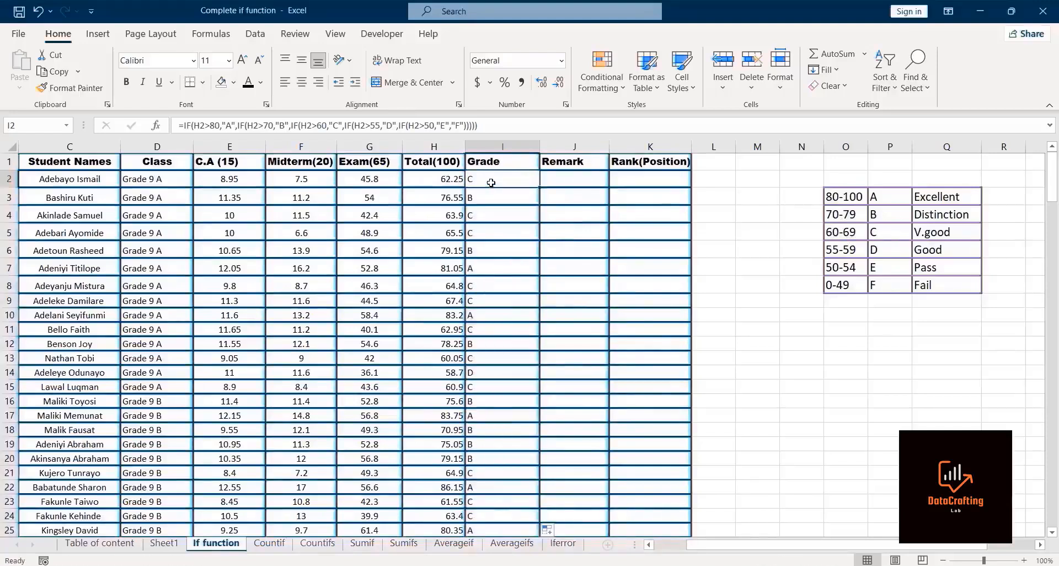
key("ctrl+shift+Down")
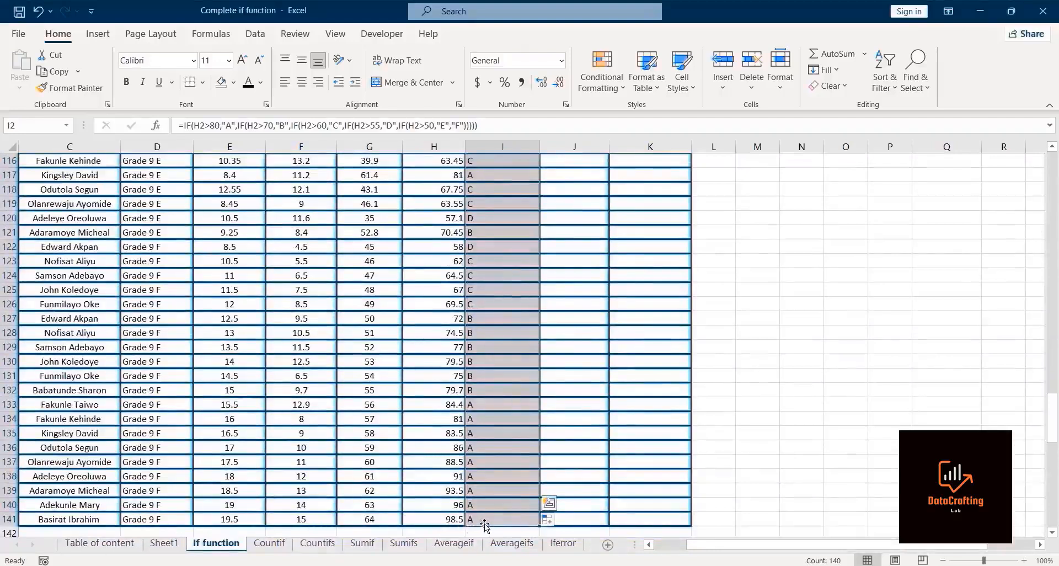
key("ctrl+shift+Up")
key("ctrl")
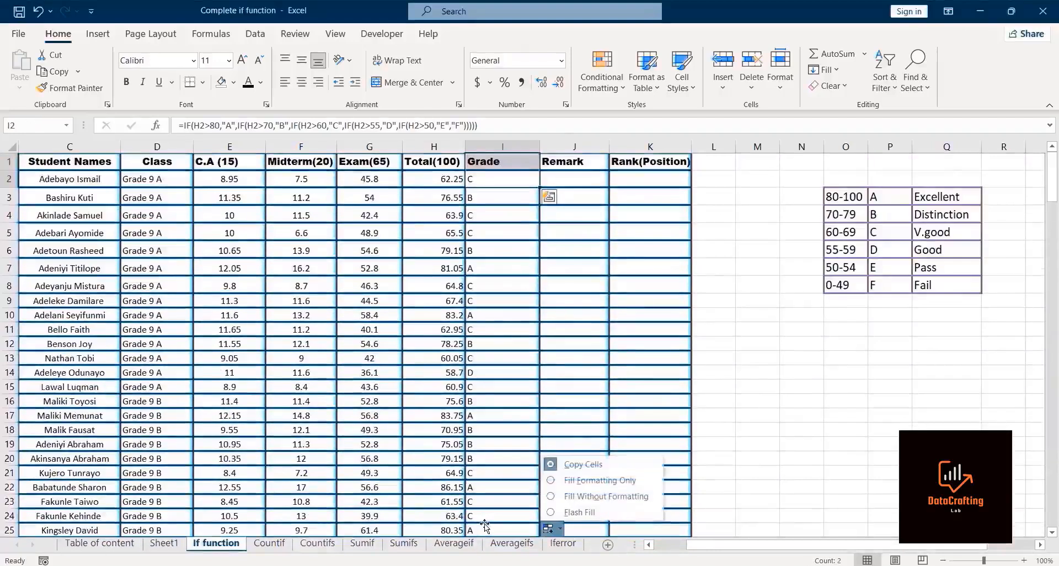
Step: Start an IF formula in J2 that returns "Excellent" when the total in H2 is greater than 80
left_click(580, 176)
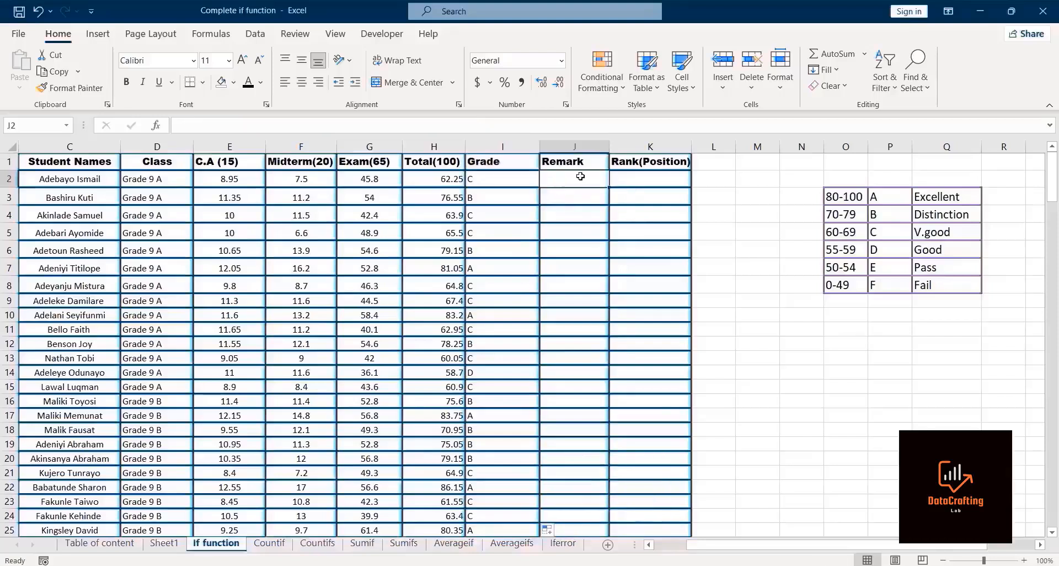
type("=if")
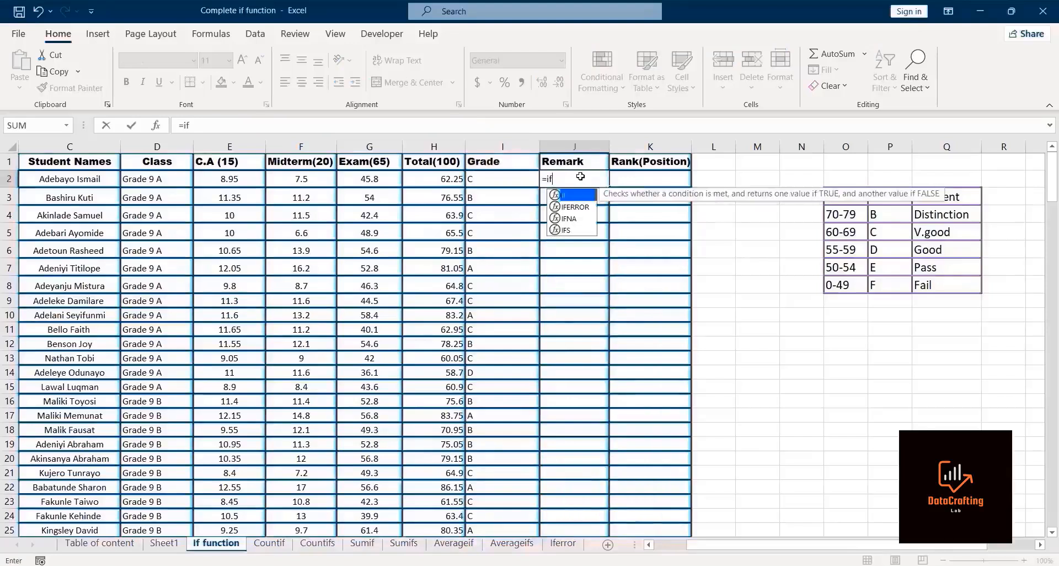
double_click(572, 195)
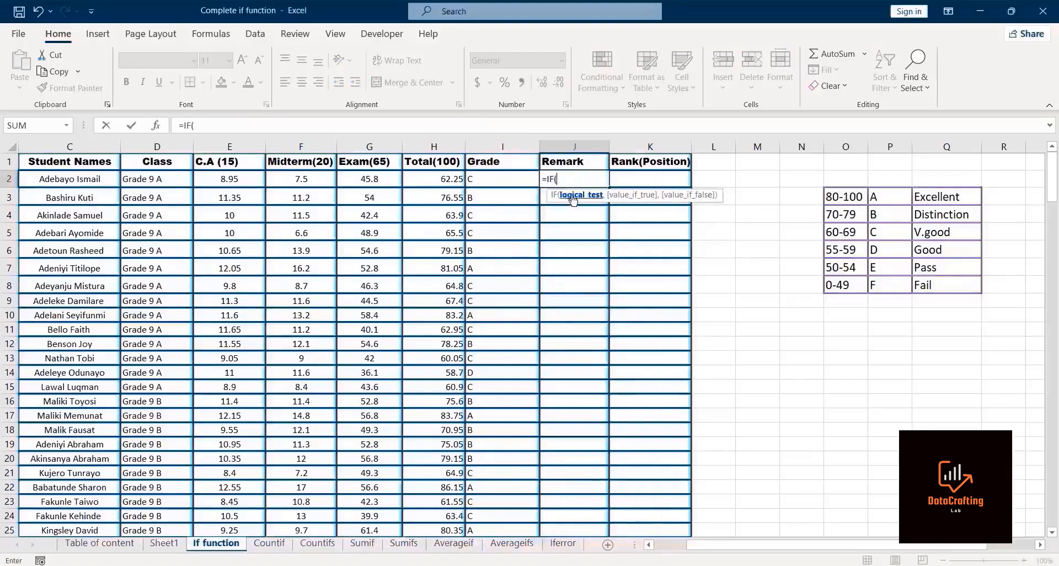
left_click(432, 183)
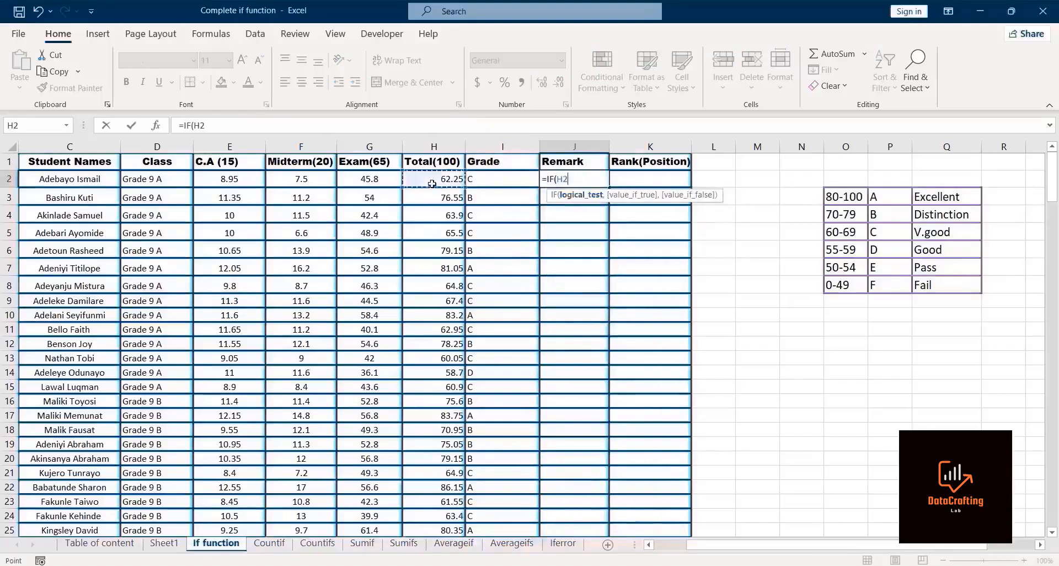
type(">")
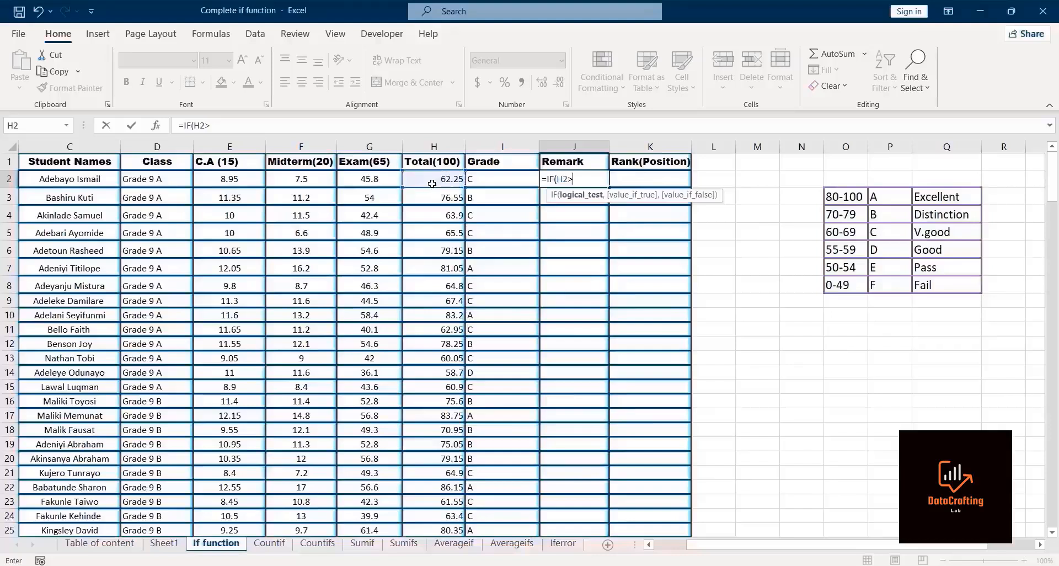
type("80,\"")
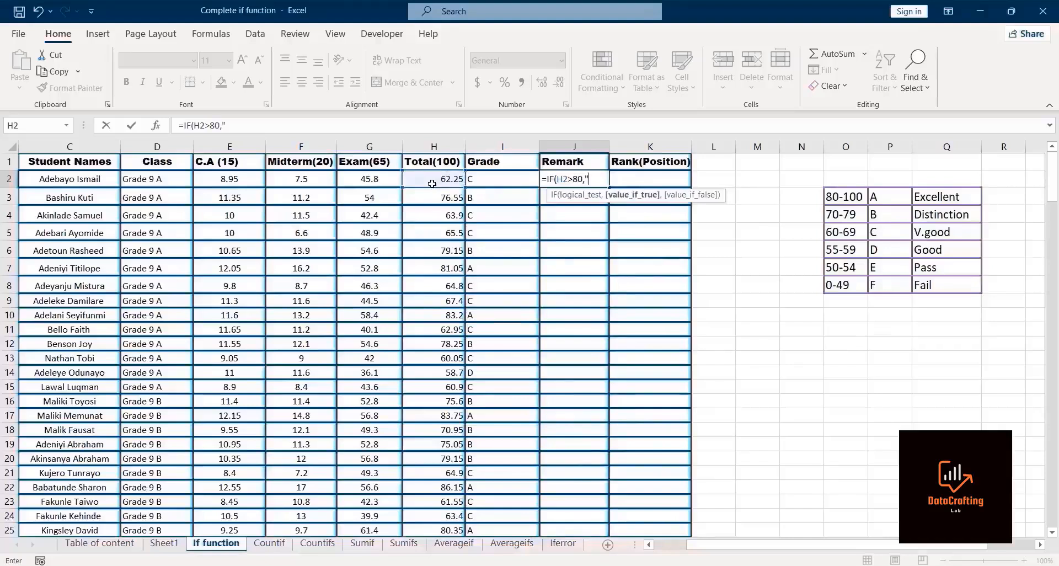
type("Excellent")
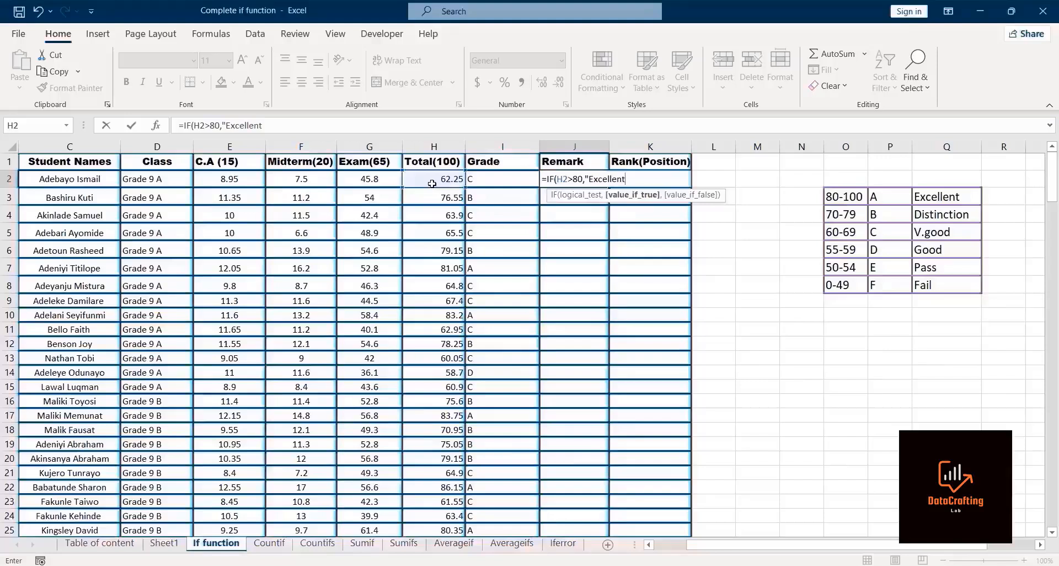
type("\",")
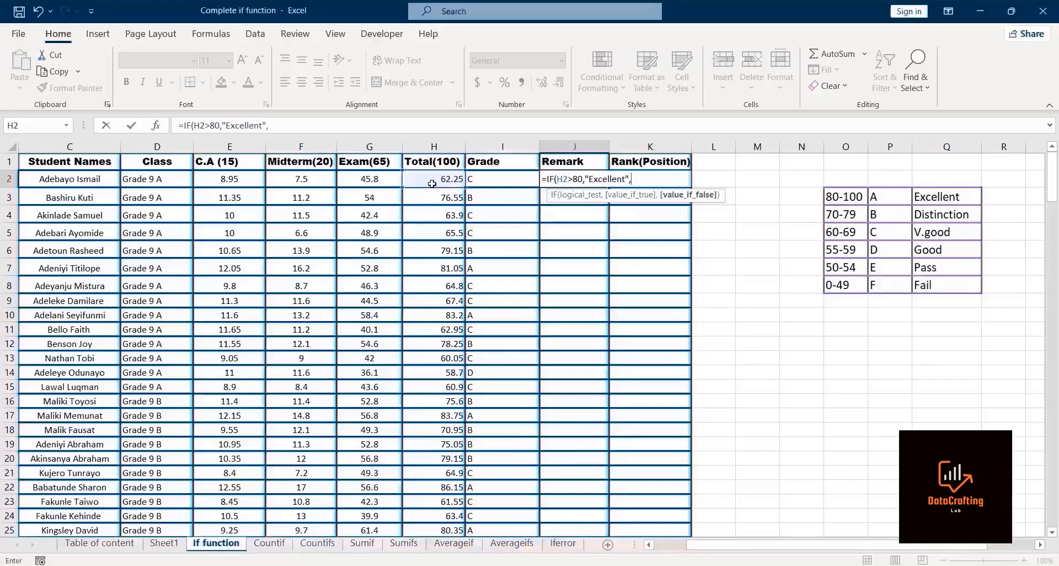
type("if")
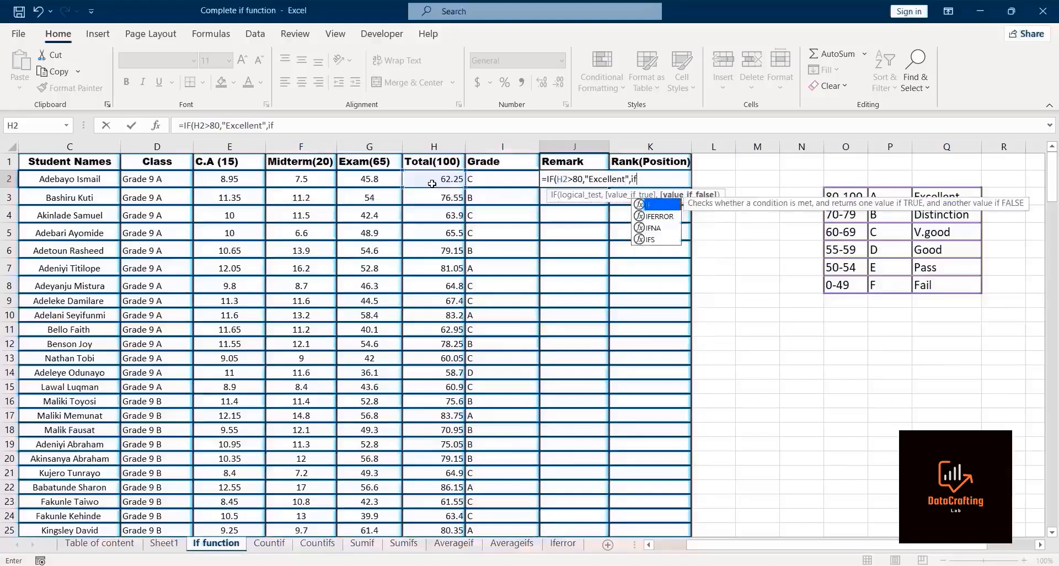
Step: Nest an IF returning "Distinction" when H2 is greater than 70 as the false value
double_click(661, 206)
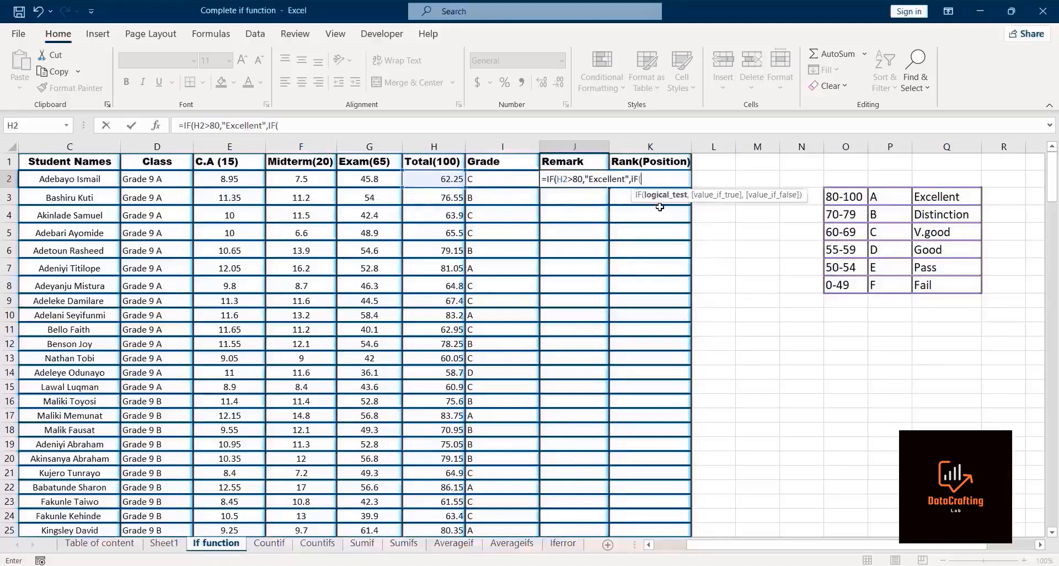
left_click(440, 177)
type(">70,")
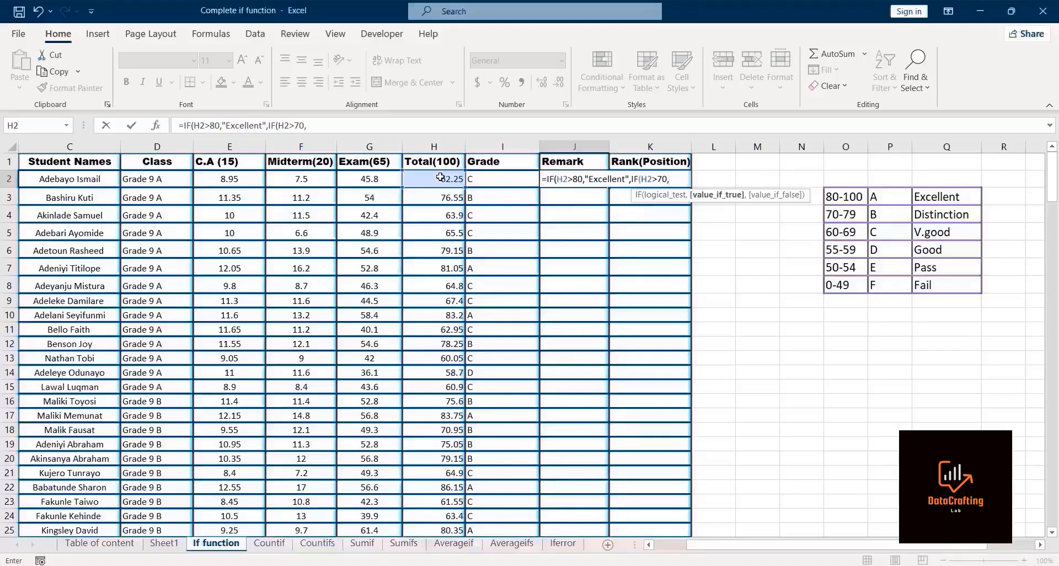
type("\"Distinction\"")
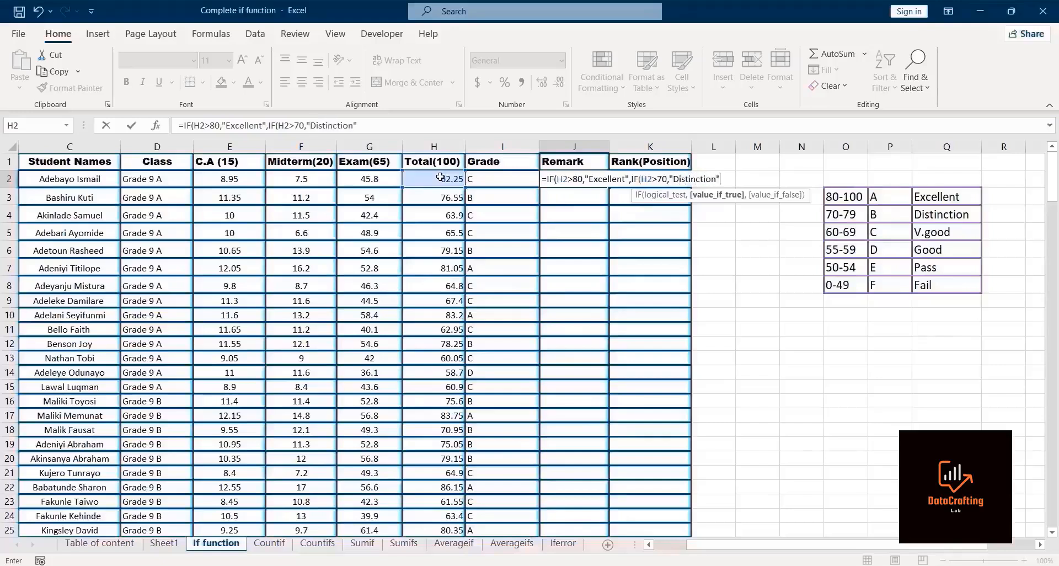
type(",")
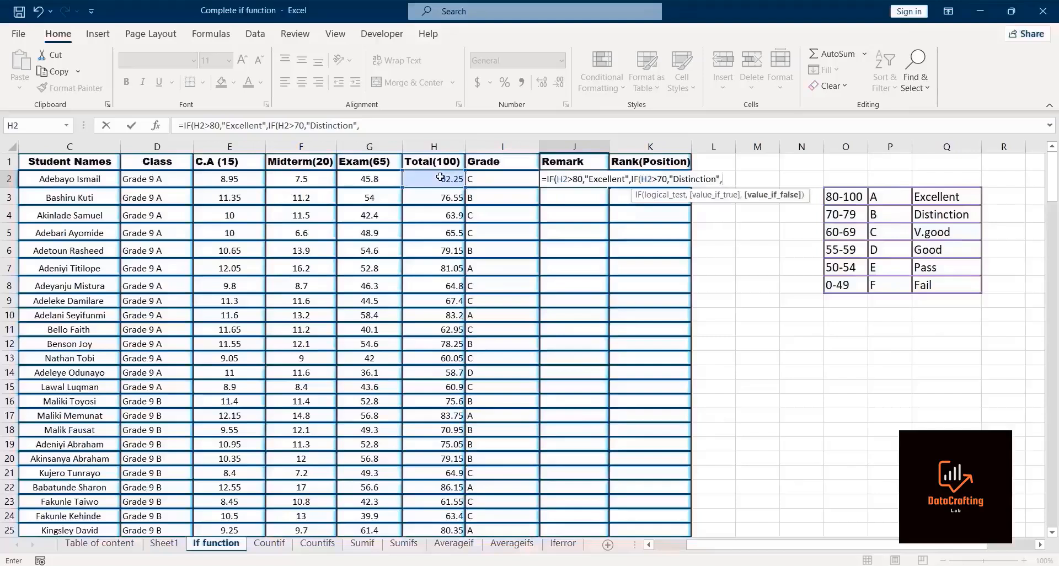
type("if")
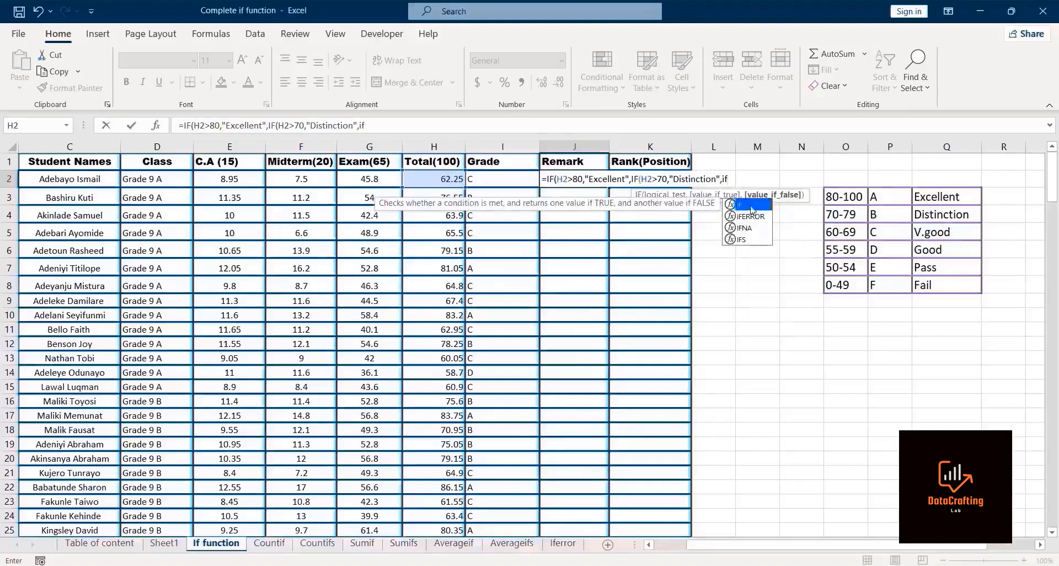
Step: Nest another IF returning "V.good" when H2 is greater than 60
double_click(749, 205)
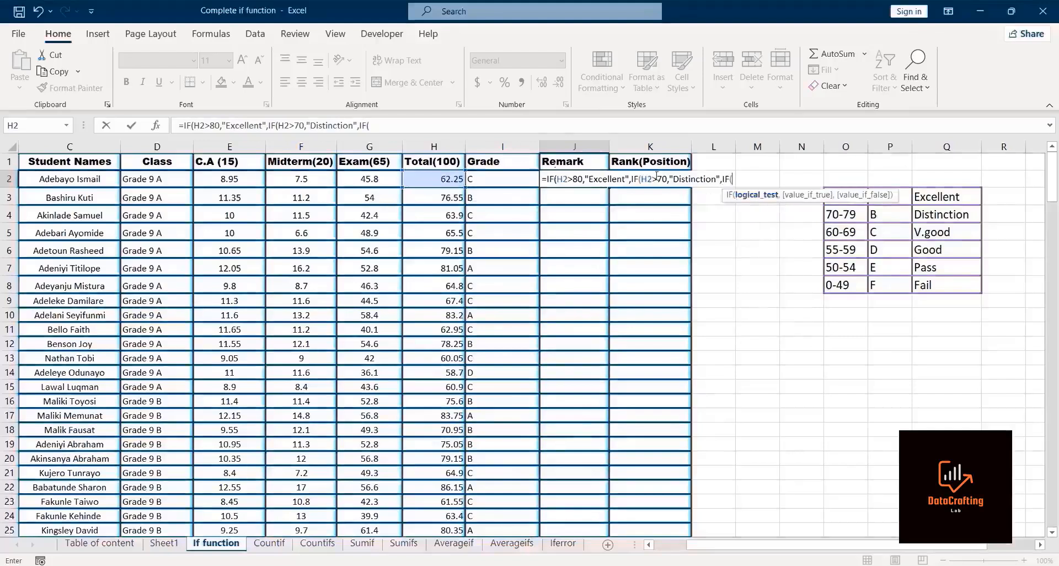
left_click(443, 179)
type(">60,\"V")
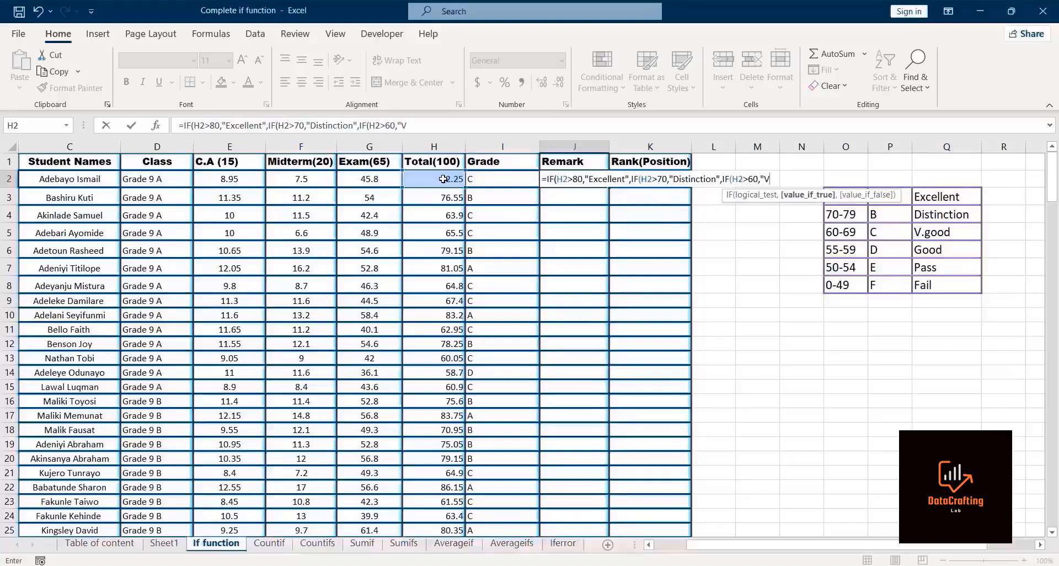
type(".good\",if")
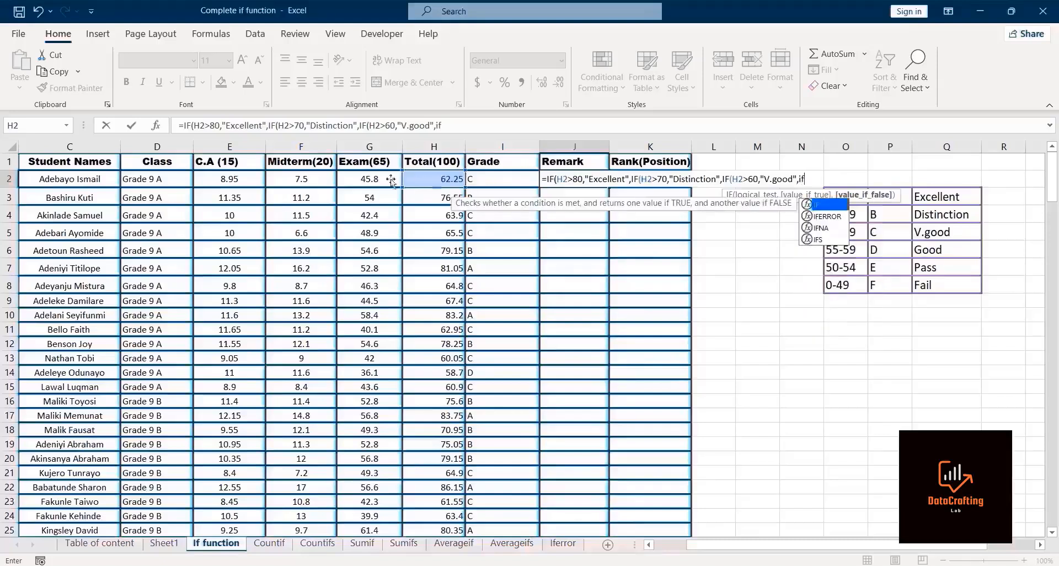
Step: Nest another IF returning "Good" when H2 is greater than 55
double_click(820, 207)
left_click(416, 178)
type(">55,")
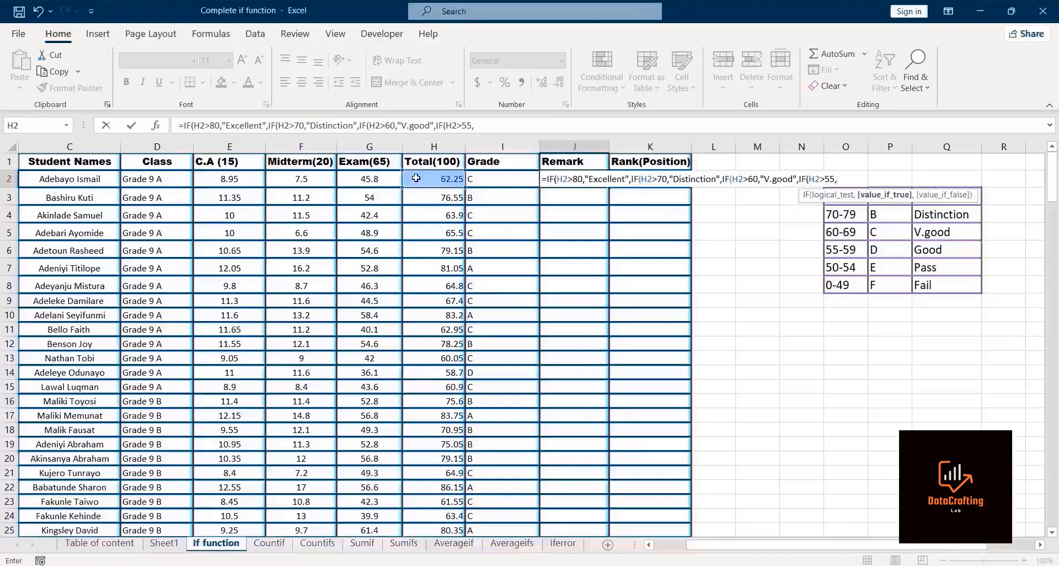
type("\"Good\",")
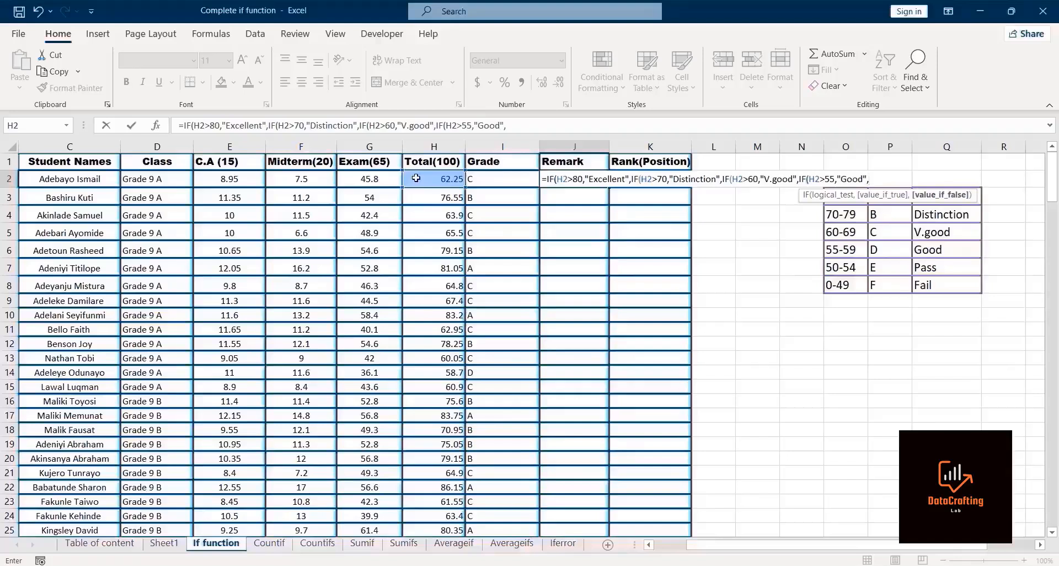
type("\"Fao")
Step: Finish the remark formula with "Fail" as the last false value, close the brackets, enter it and accept the suggested correction
key("BackSpace")
type("il\")))")
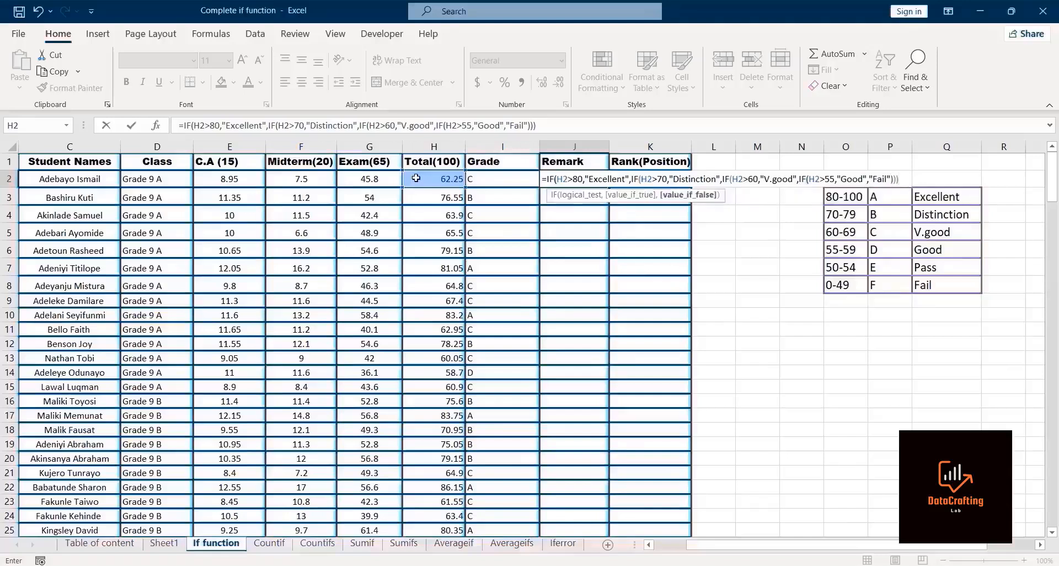
type(")")
key("Return")
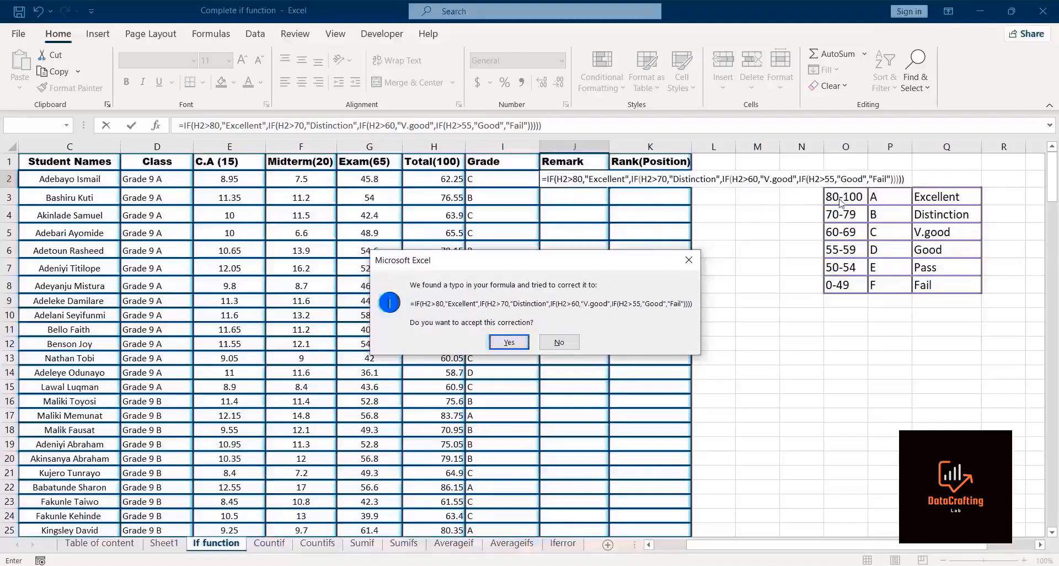
left_click(512, 342)
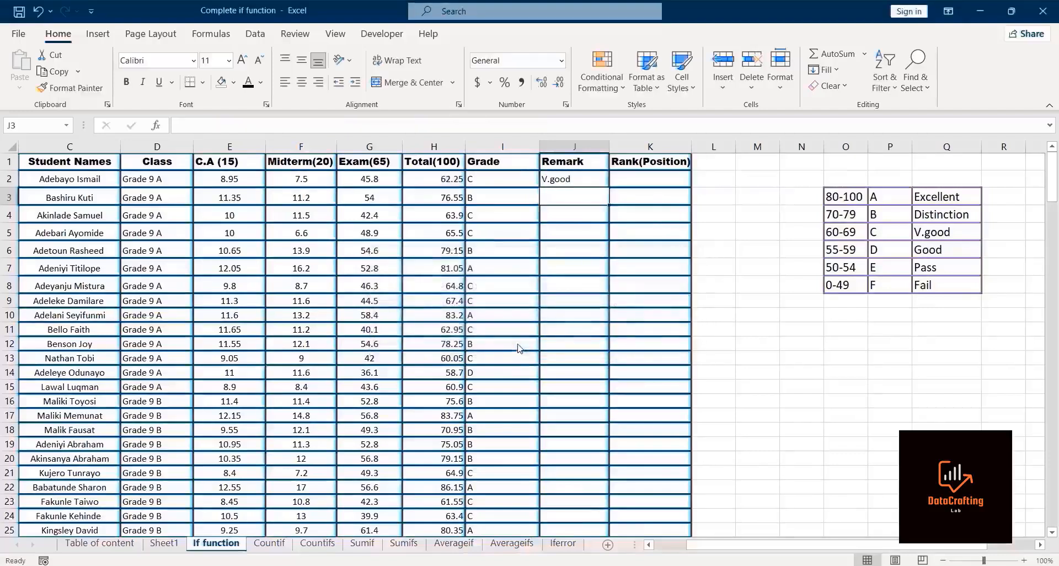
Step: Fill the nested IF remark formula from J2 down the whole Remark column
left_click(585, 177)
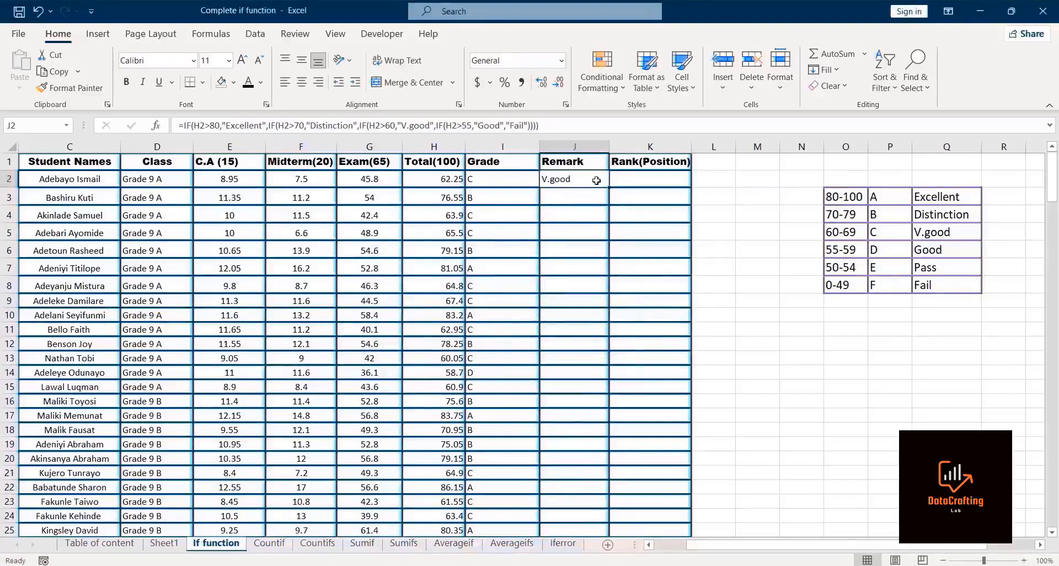
left_click_drag(609, 187, 610, 187)
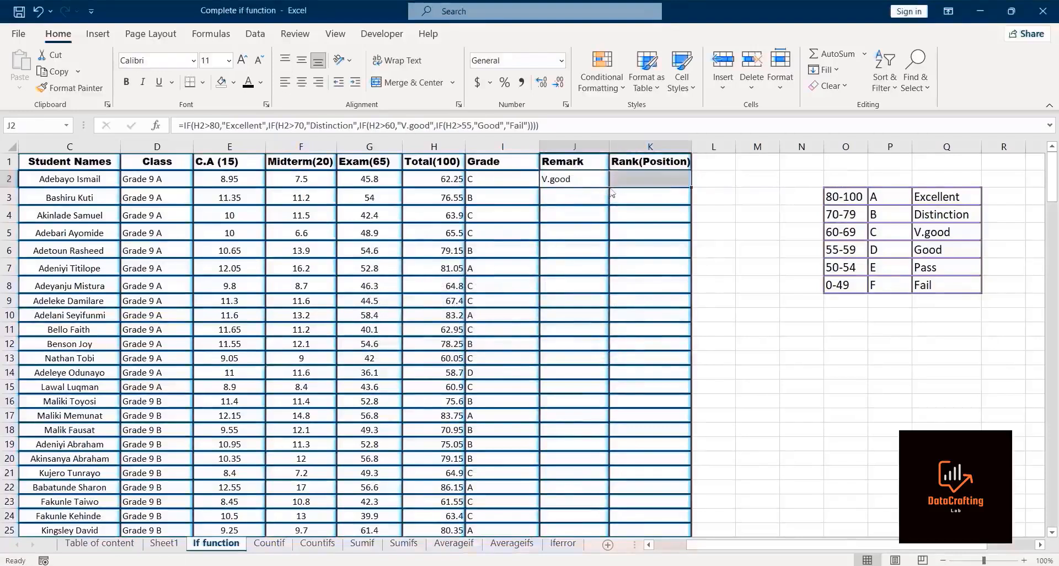
left_click(579, 179)
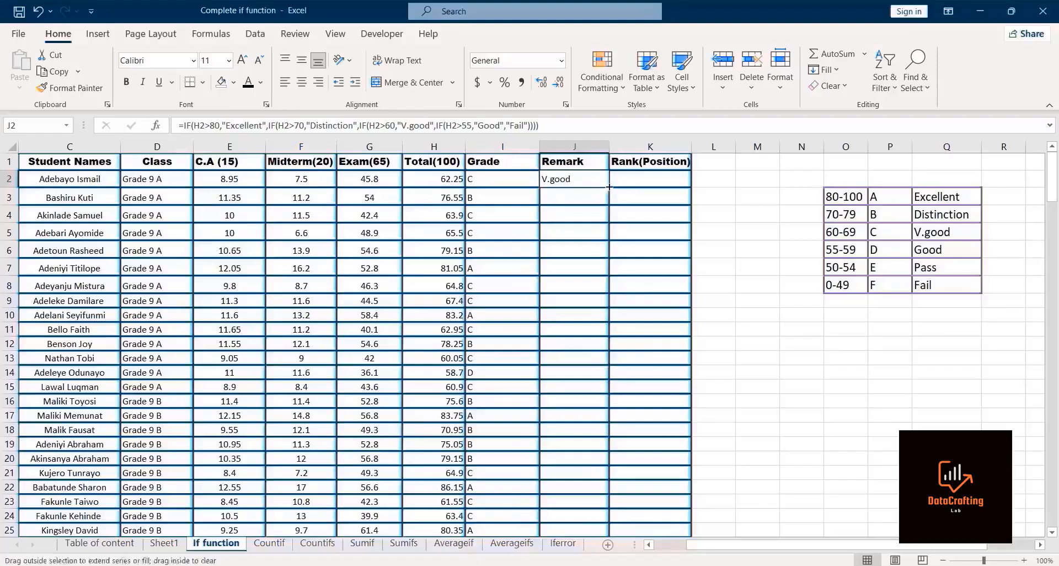
double_click(609, 187)
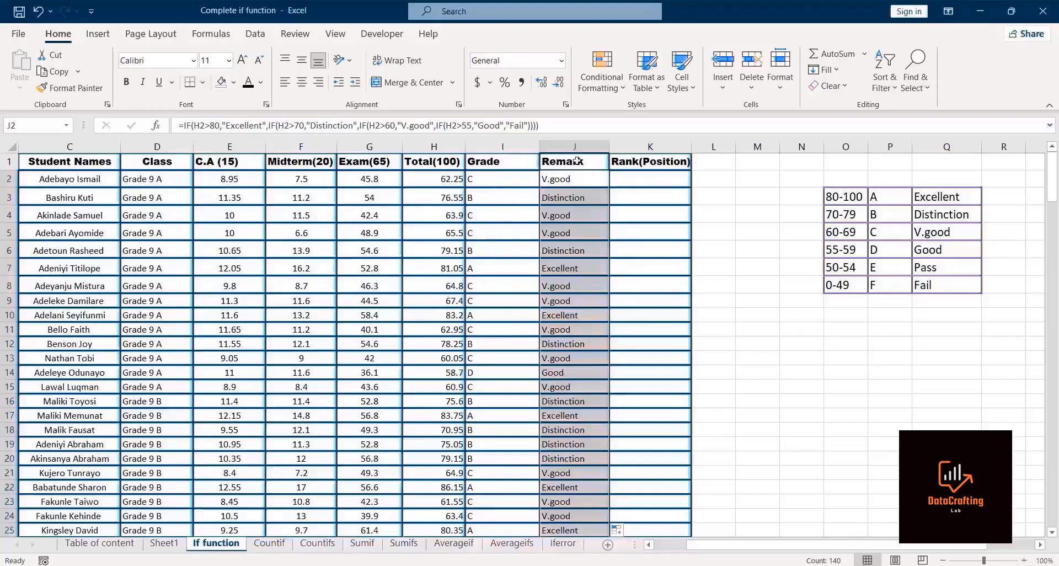
Step: Enter a RANK formula in K2 ranking H2 within the totals range H2:H141
left_click(629, 175)
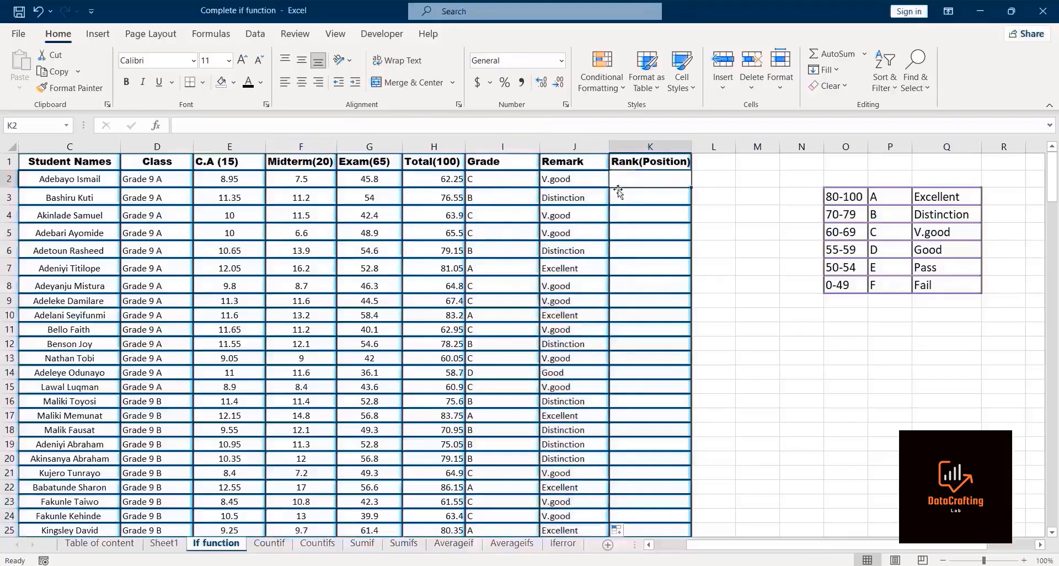
type("=")
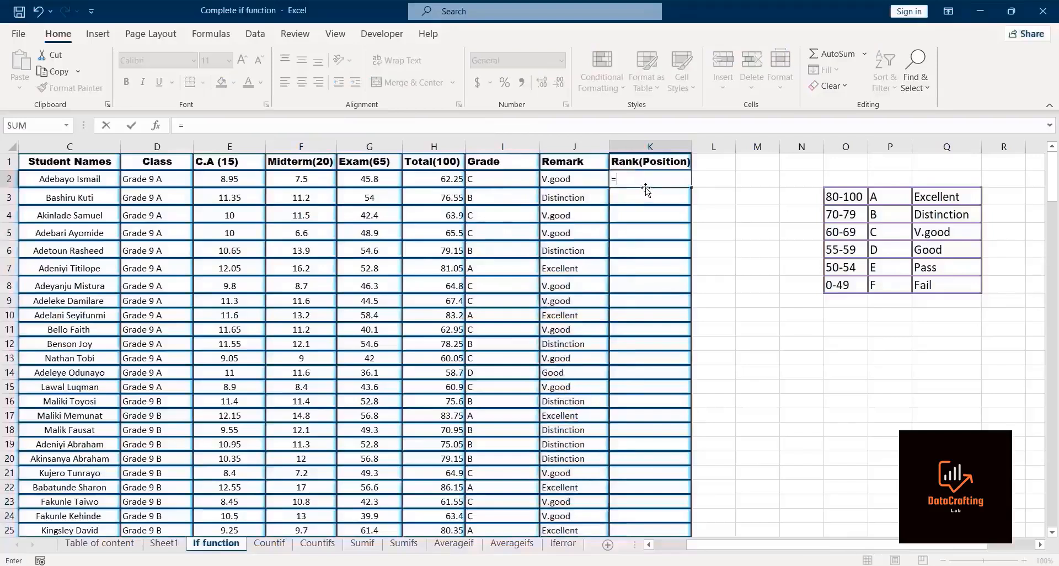
type("rank")
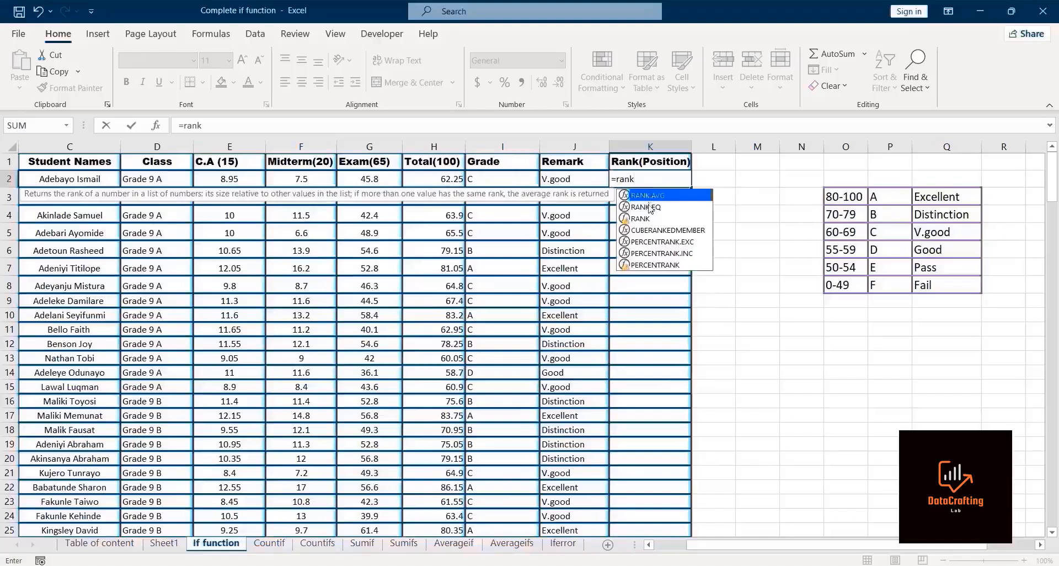
double_click(645, 218)
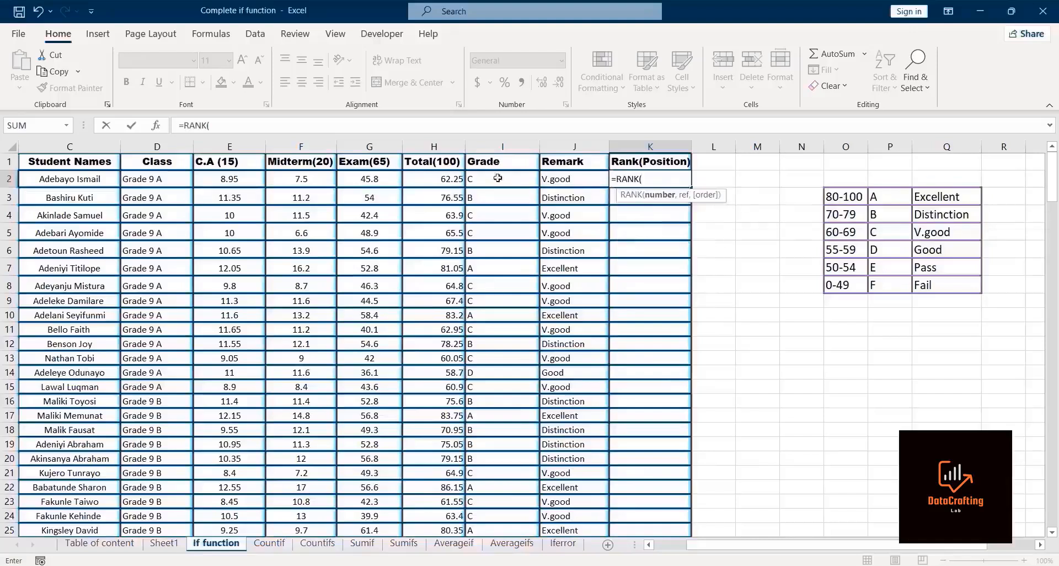
left_click(446, 176)
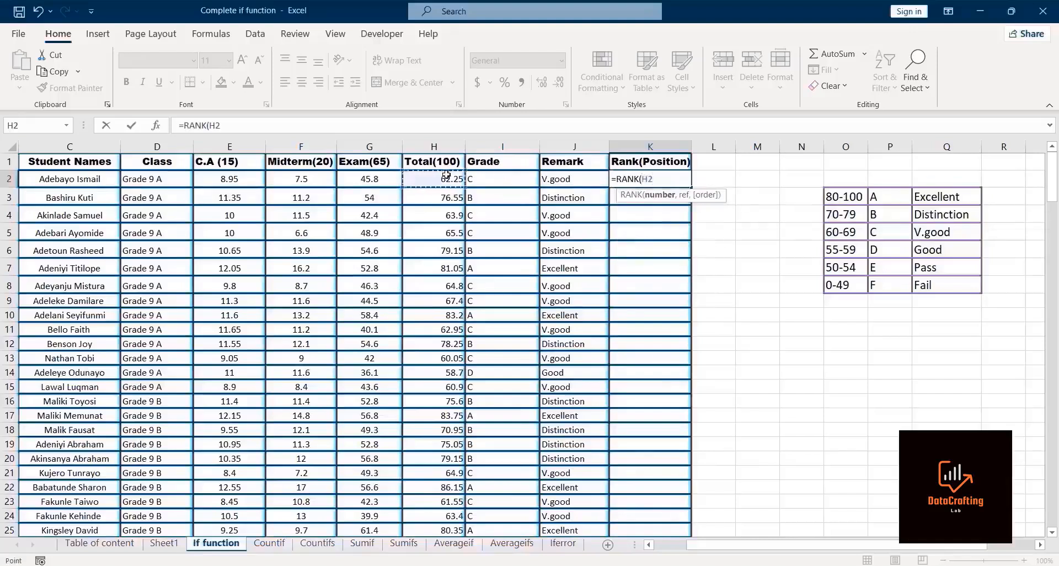
type(",")
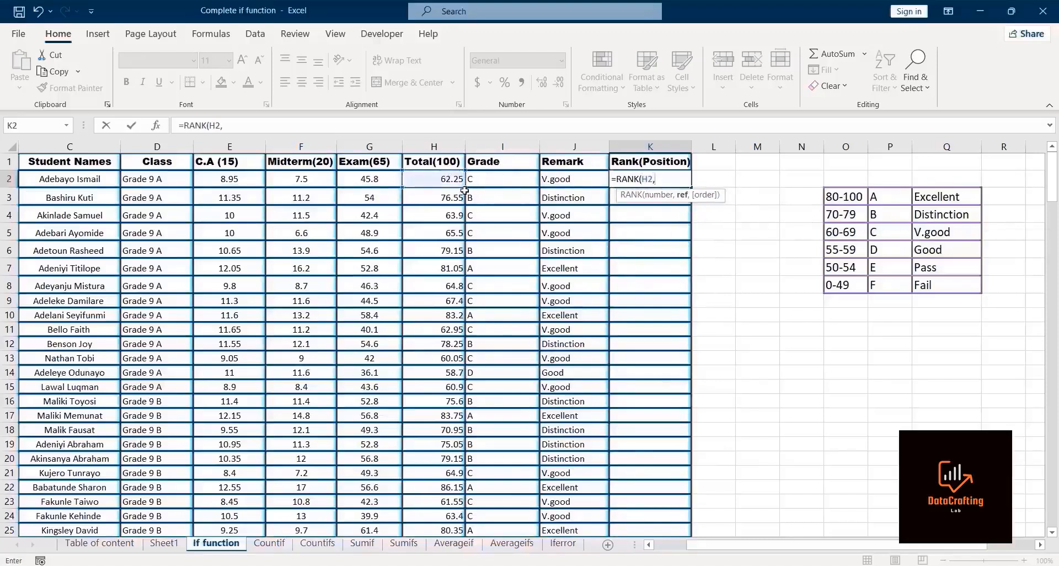
left_click(447, 179)
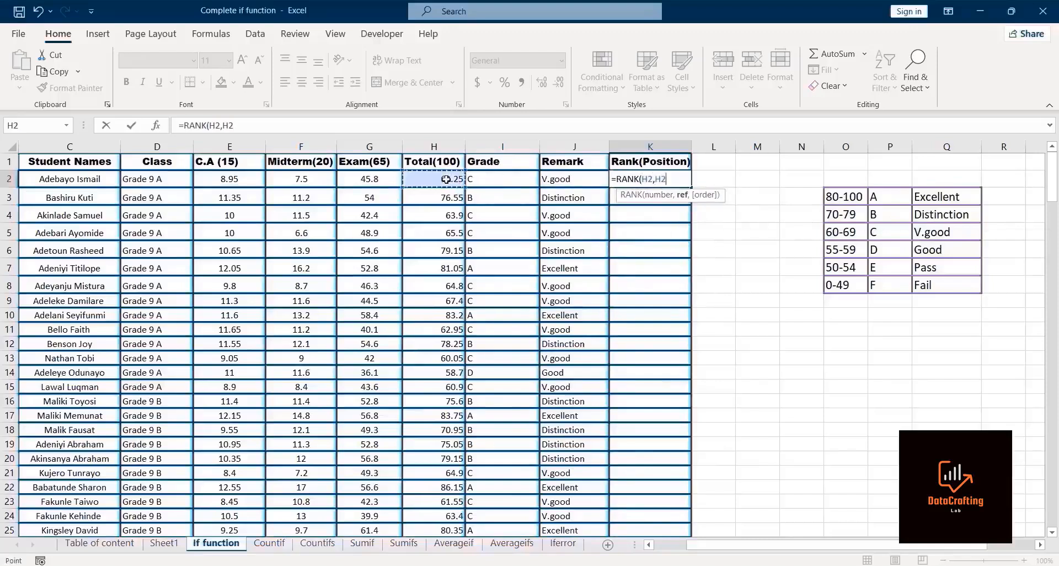
key("ctrl+shift+Down")
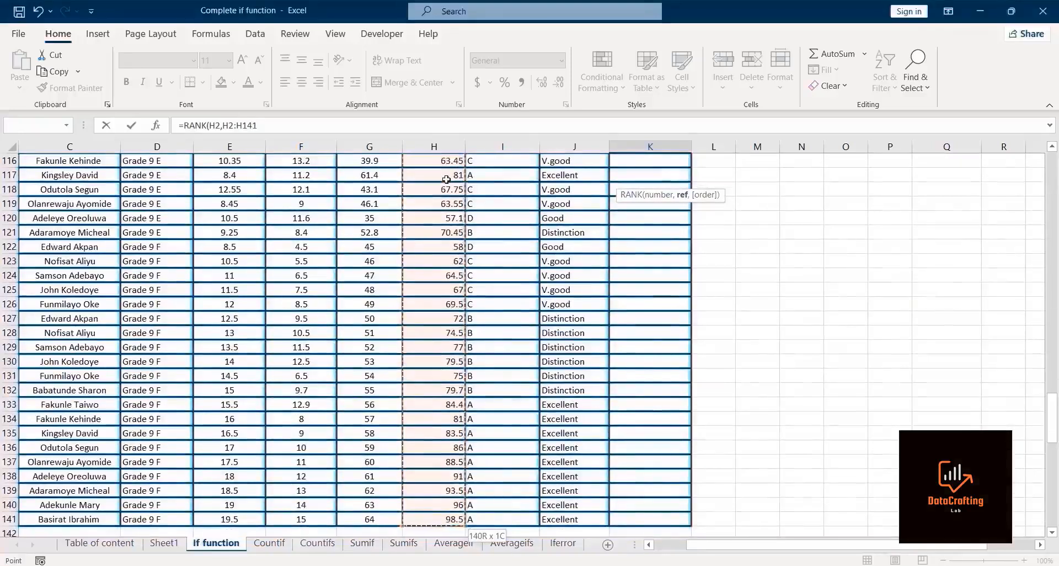
type(")")
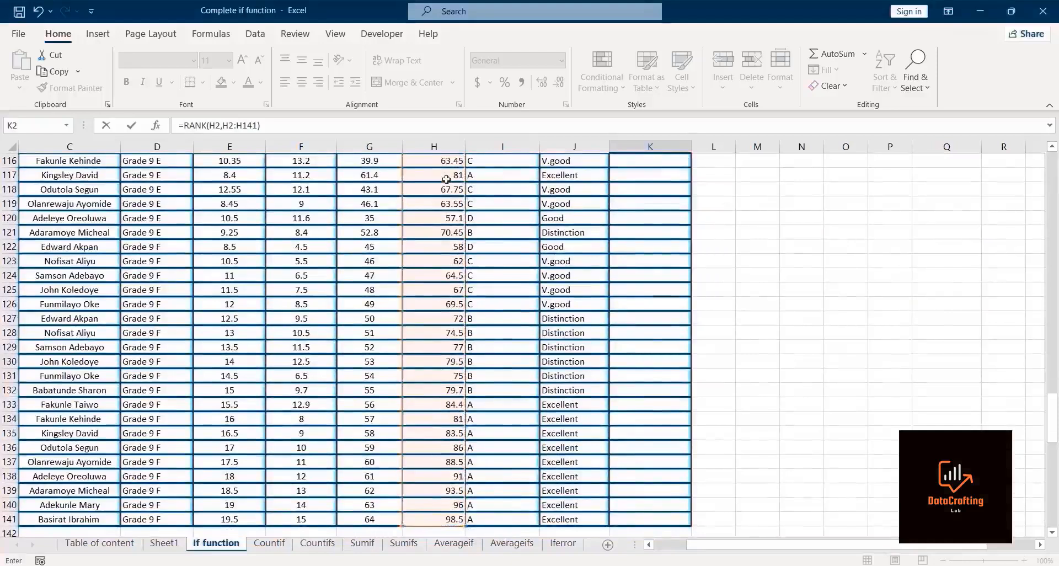
left_click_drag(1052, 419, 1052, 194)
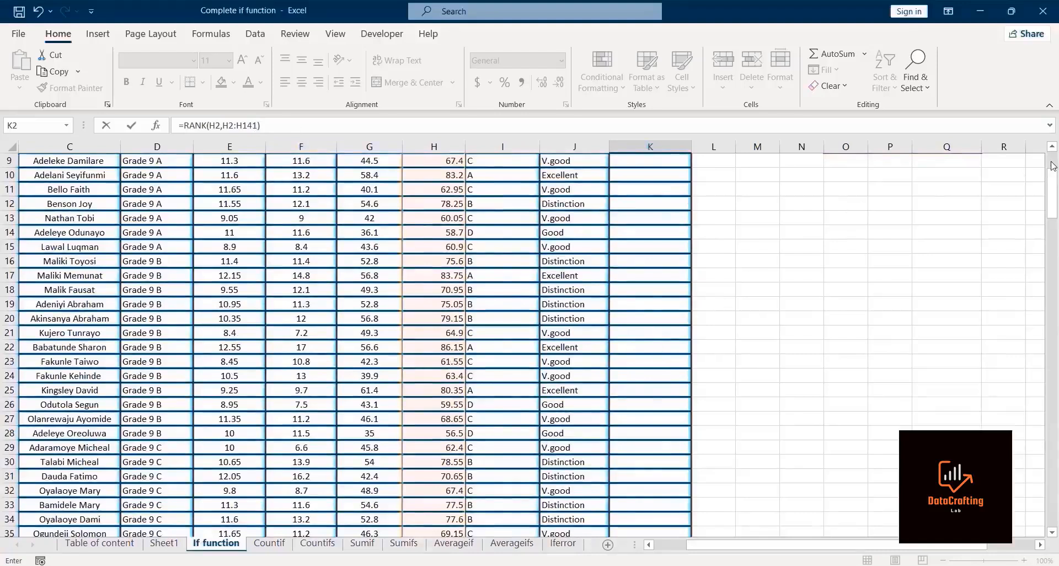
left_click_drag(1053, 165, 1053, 153)
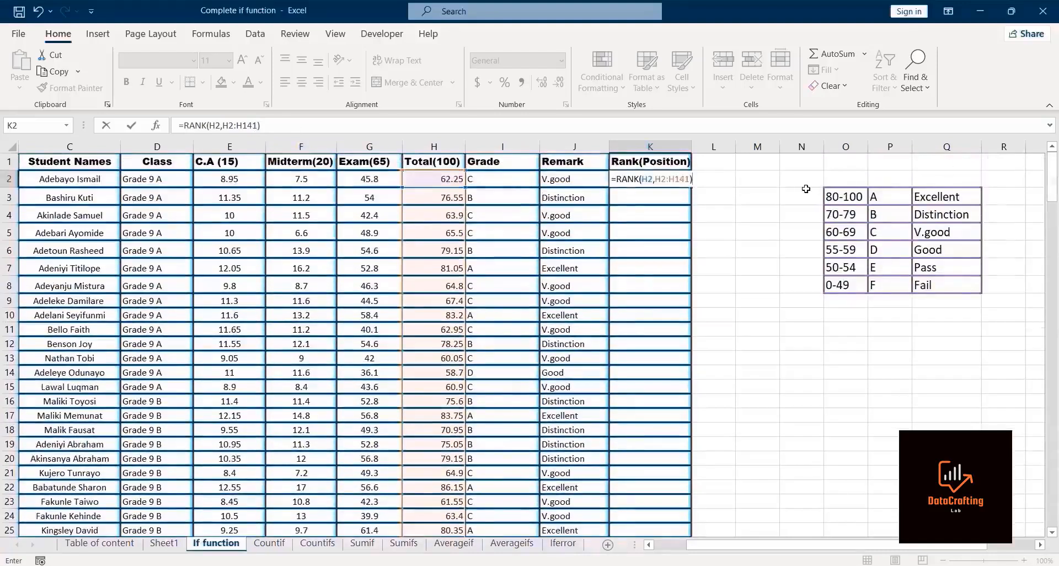
key("Return")
Step: Fill the rank formula down the Rank column and step through the rows to inspect its range references
left_click(660, 180)
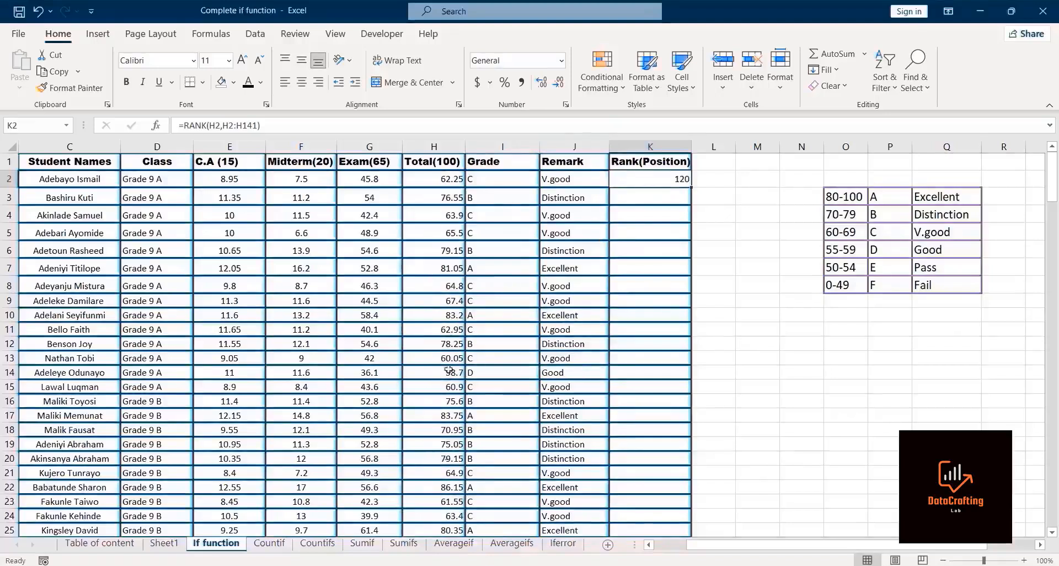
double_click(691, 189)
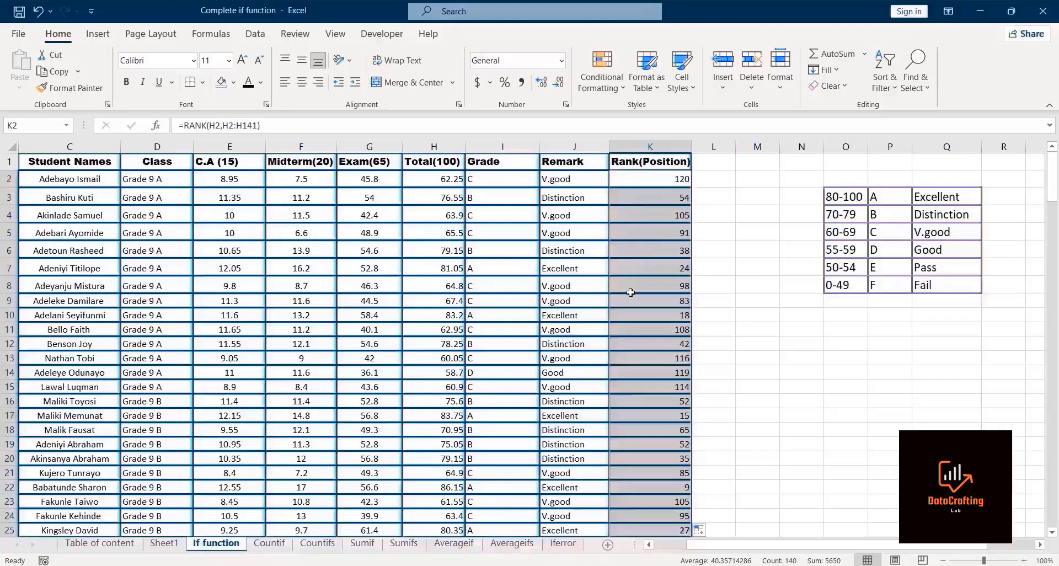
key("Down")
key("Down")
key("Down")
key("Down")
key("Down")
key("Down")
key("Down")
key("Down")
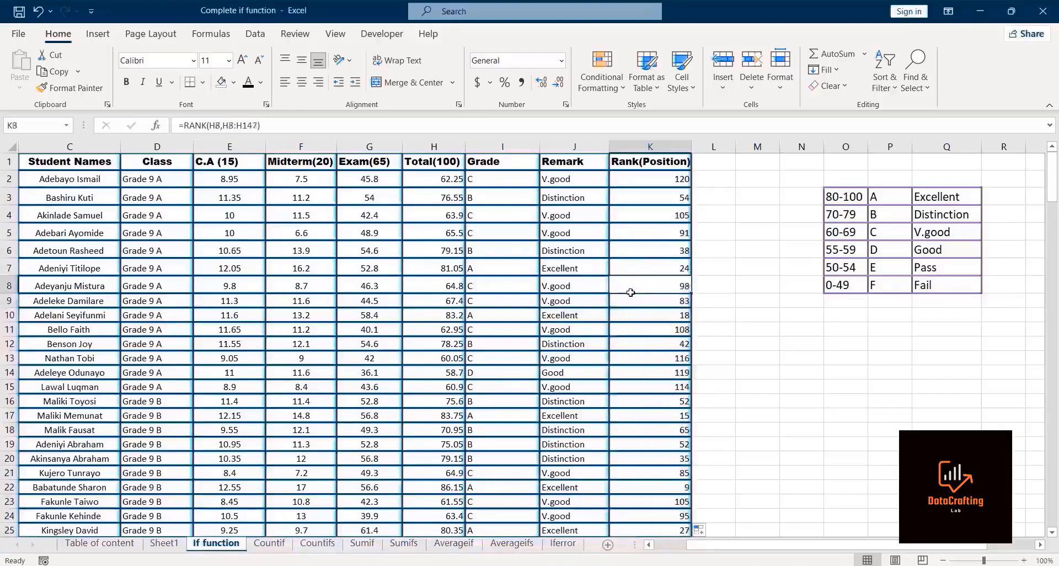
key("Down")
key("Down")
key("Down")
key("Down")
key("Down")
key("Down")
key("Down")
key("Down")
key("Down")
key("Down")
key("Down")
key("Down")
key("Down")
key("Down")
key("Down")
key("Down")
key("Down")
key("Down")
key("Down")
key("Down")
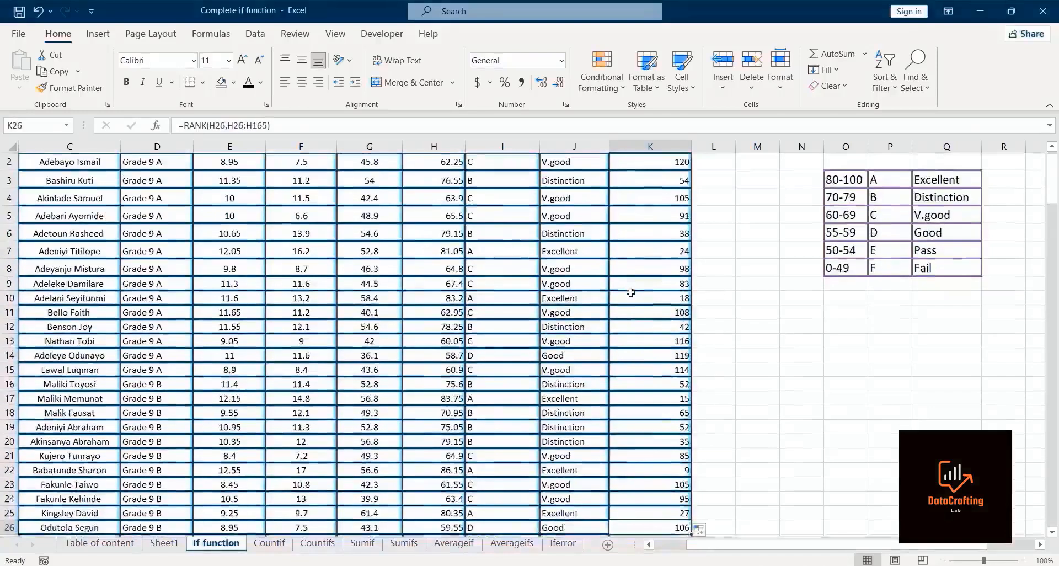
key("Down")
key("Down")
key("Down")
key("Down")
key("Down")
key("Down")
key("Down")
key("Down")
key("Down")
key("Down")
key("Down")
key("Down")
key("Down")
key("Down")
key("Down")
key("Down")
key("Down")
key("Down")
key("Down")
key("Down")
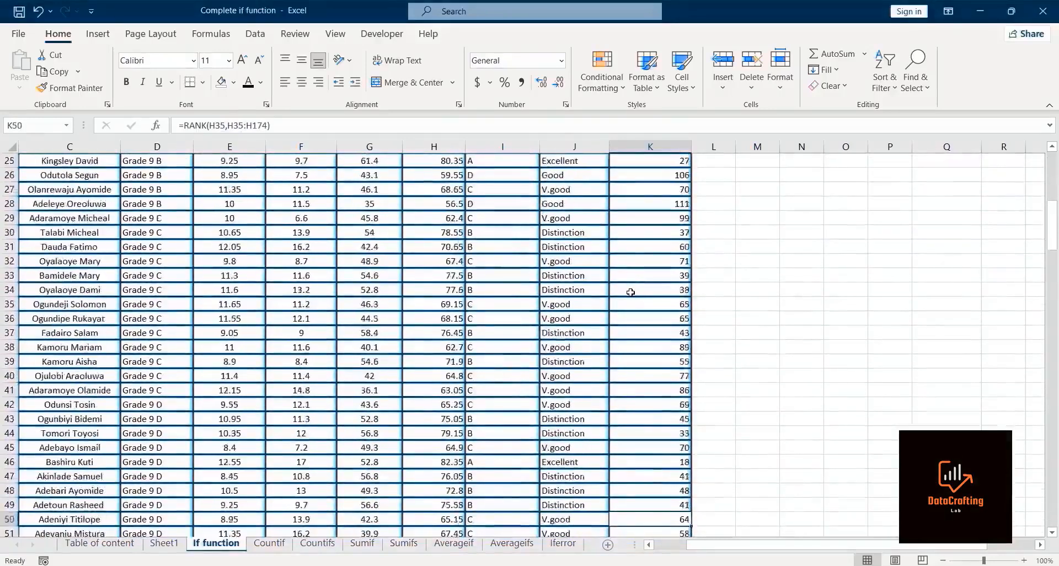
key("Down")
key("Down")
key("Down")
key("Down")
key("Down")
key("Down")
key("Down")
key("Down")
key("Down")
key("Down")
key("Down")
key("Down")
key("Down")
key("Down")
key("Down")
key("Down")
key("Down")
key("Down")
key("Down")
key("Down")
key("Down")
key("Down")
key("Down")
key("Down")
key("Down")
key("Down")
key("Down")
key("Down")
key("Down")
key("Down")
key("Down")
key("Down")
key("Down")
key("Down")
key("Down")
key("Down")
key("Down")
key("Up")
key("Up")
key("Up")
key("Up")
key("Up")
key("Up")
key("Up")
key("Up")
key("Up")
key("Up")
key("Up")
key("Up")
key("Up")
key("Up")
key("Up")
key("Up")
key("Up")
key("Up")
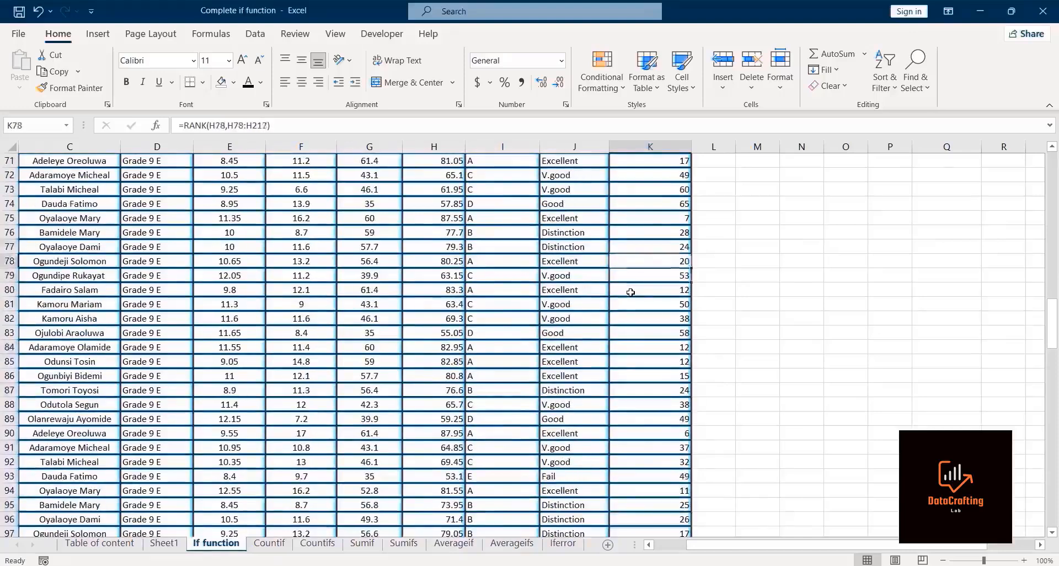
key("Up")
key("Up")
key("Up")
key("Up")
key("Up")
key("Up")
key("Up")
key("Up")
key("Up")
key("Up")
key("Up")
key("Up")
key("Up")
key("Up")
key("Up")
key("Up")
key("Up")
key("Up")
key("Up")
key("Up")
key("Up")
key("Up")
key("Up")
key("Up")
key("Up")
key("Up")
key("Up")
key("Up")
key("Up")
key("Up")
key("Up")
key("Up")
key("Up")
key("Up")
key("Up")
key("Up")
key("Up")
key("Up")
key("Up")
key("Up")
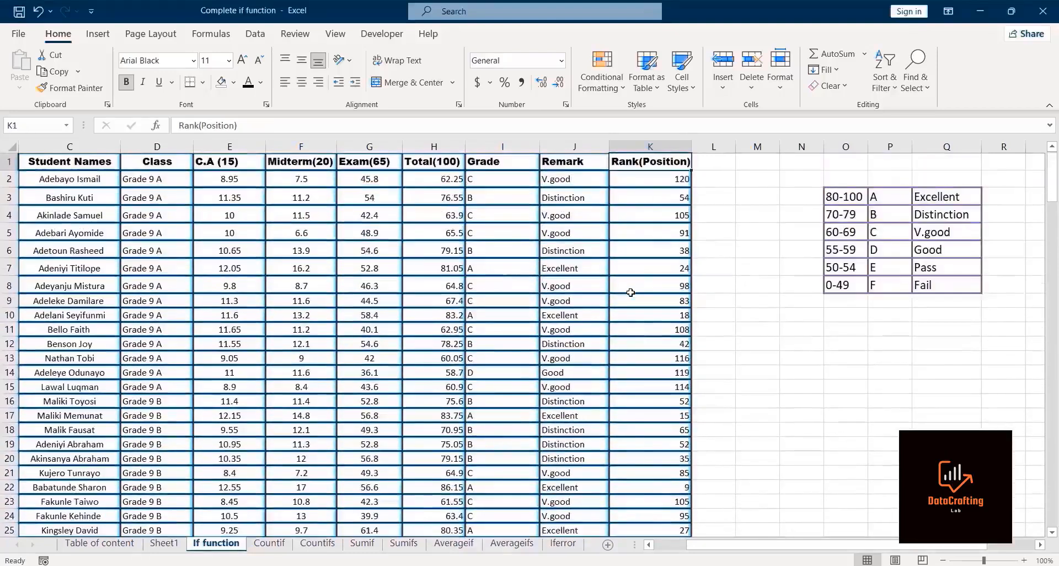
Step: Make the rank range in K2's formula absolute as $H$2:$H$141
left_click(660, 182)
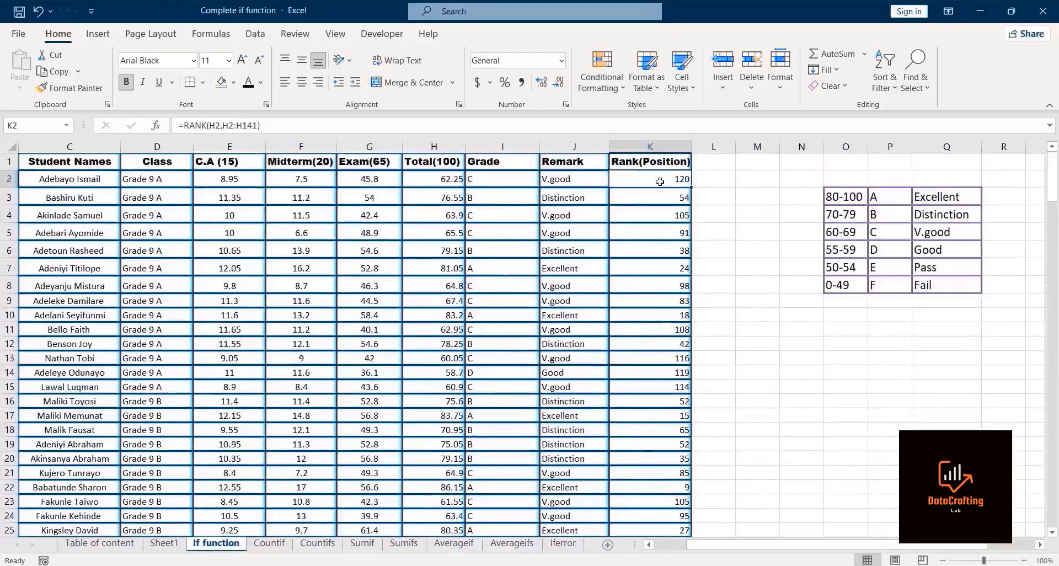
left_click(257, 125)
left_click(232, 125, "shift")
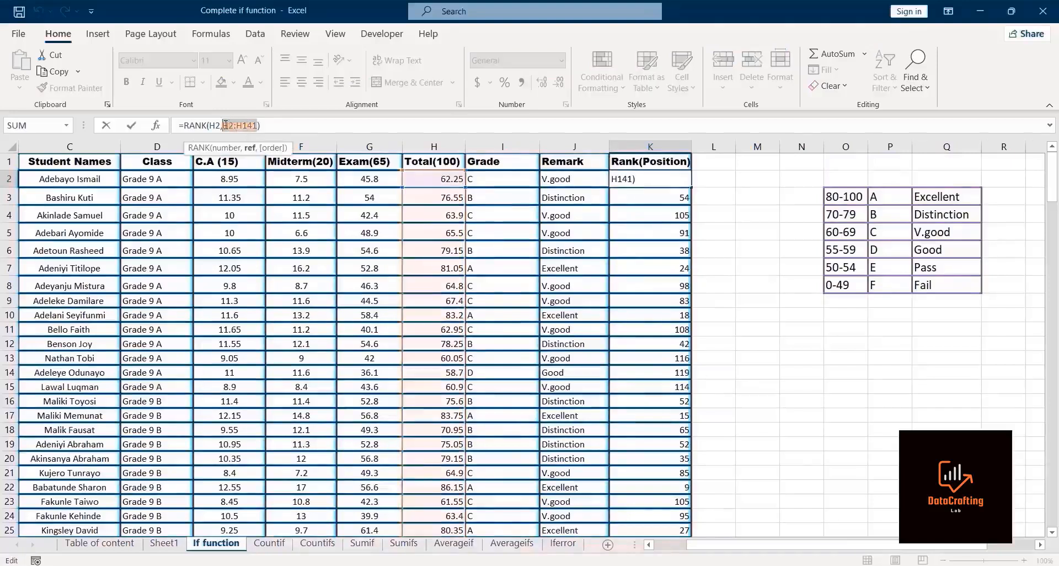
key("F4")
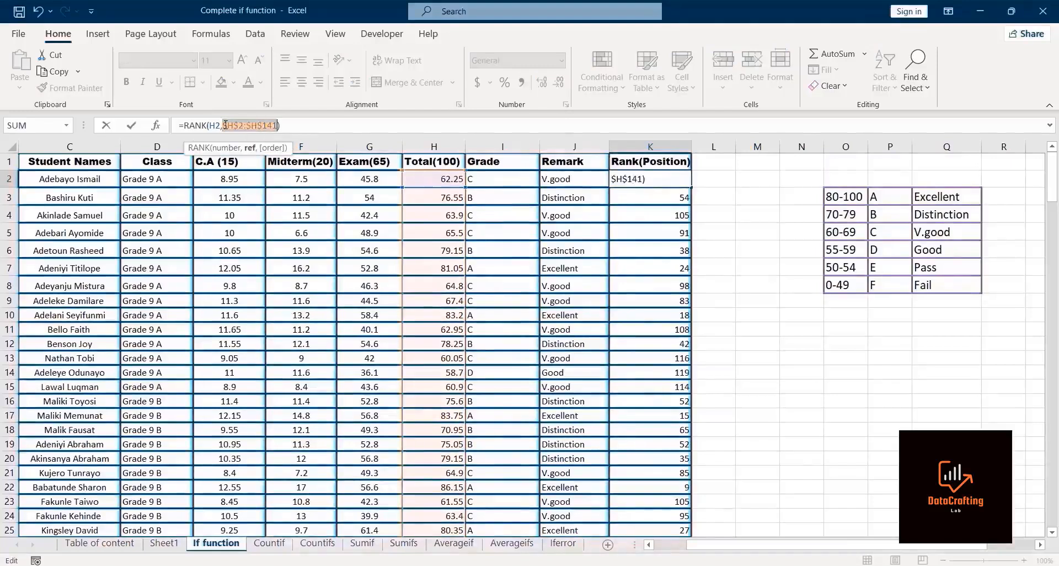
left_click(291, 125)
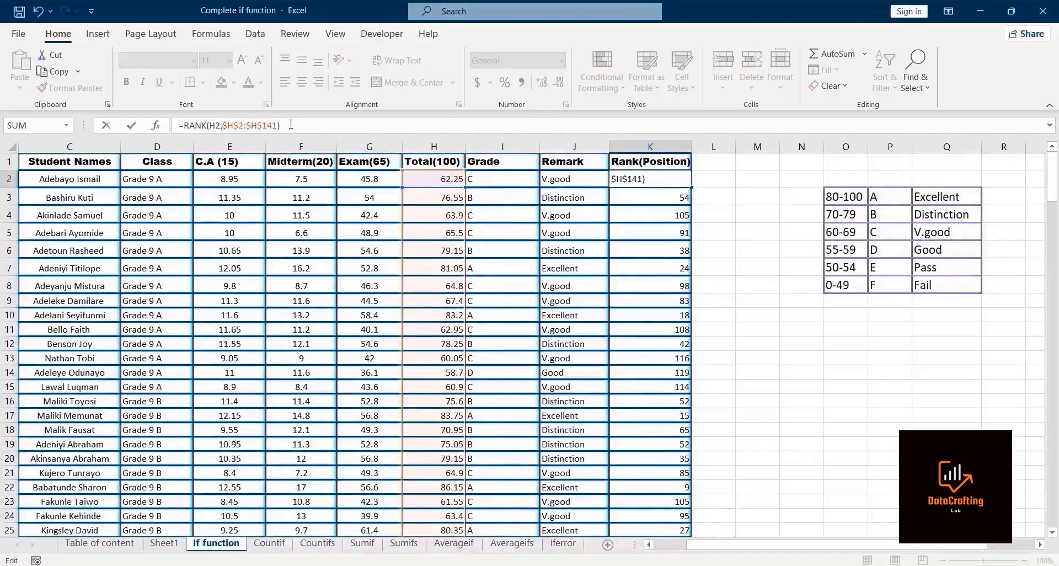
key("Return")
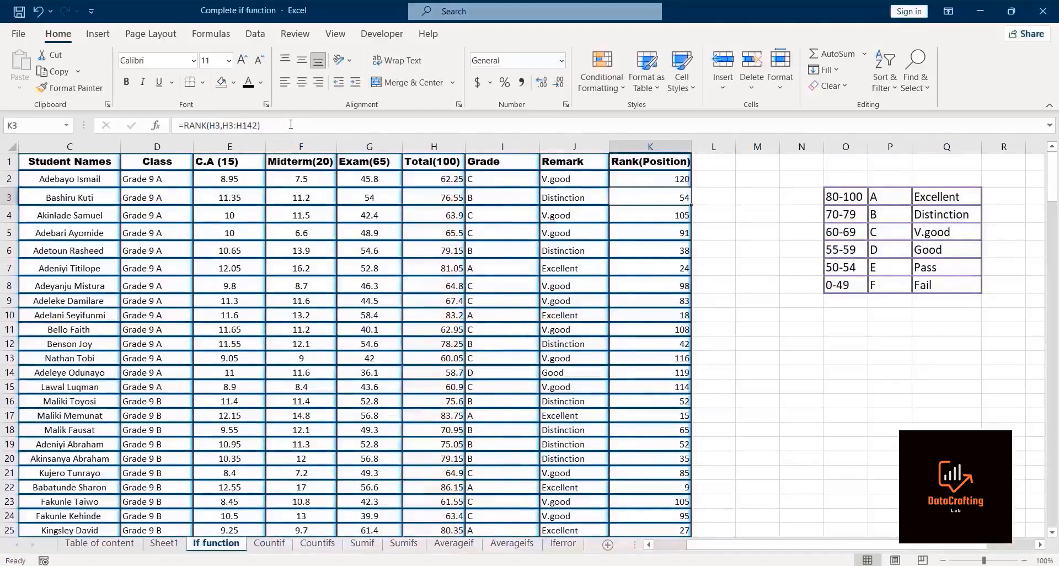
Step: Fill the corrected rank formula from K2 down the whole Rank column
left_click(655, 180)
left_click_drag(693, 186, 693, 187)
double_click(693, 187)
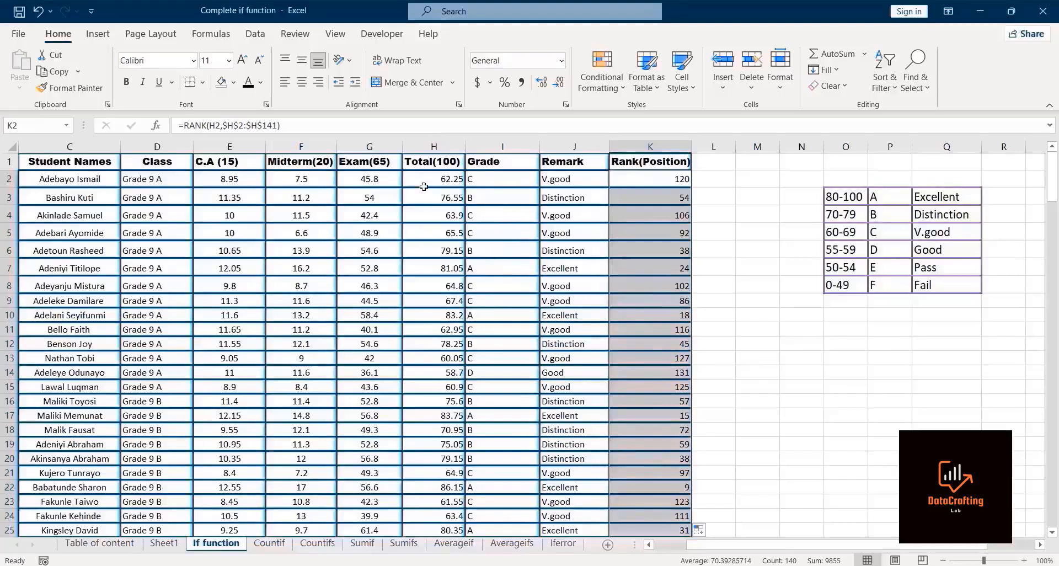
Step: Scroll down through the Rank column to check the filled formulas and ranks
key("Down")
key("Down")
key("Down")
key("Down")
key("Down")
key("Down")
key("Down")
key("Down")
key("Down")
key("Down")
key("Down")
key("Down")
key("Down")
key("Down")
key("Down")
key("Down")
key("Down")
key("Down")
key("Down")
key("Down")
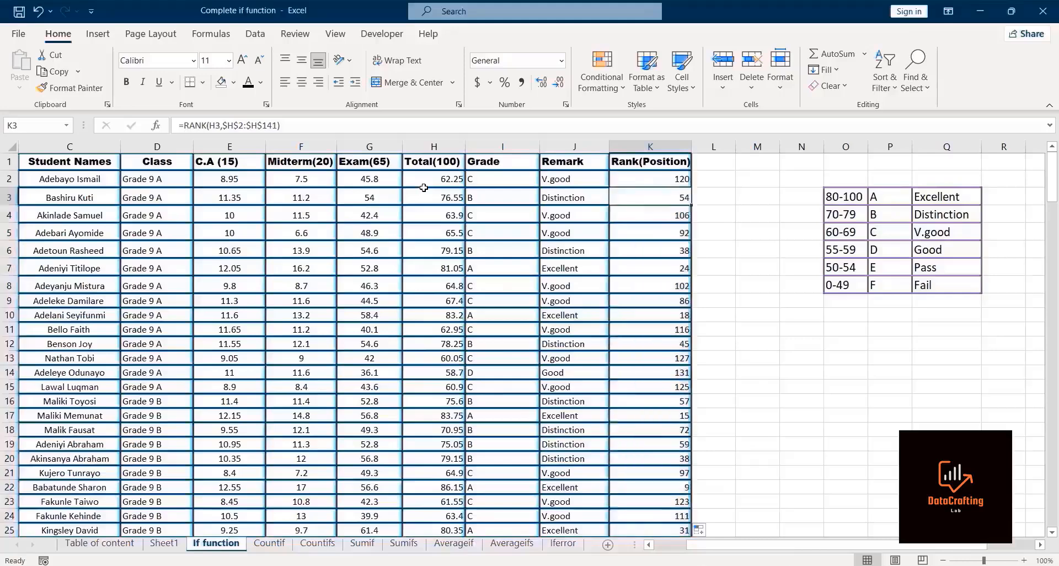
key("Down")
key("Down")
key("Down")
key("Down")
key("Down")
key("Down")
key("Down")
key("Down")
key("Down")
key("Down")
key("Down")
key("Down")
key("Down")
key("Down")
key("Down")
key("Down")
key("Down")
key("Down")
key("Down")
key("Down")
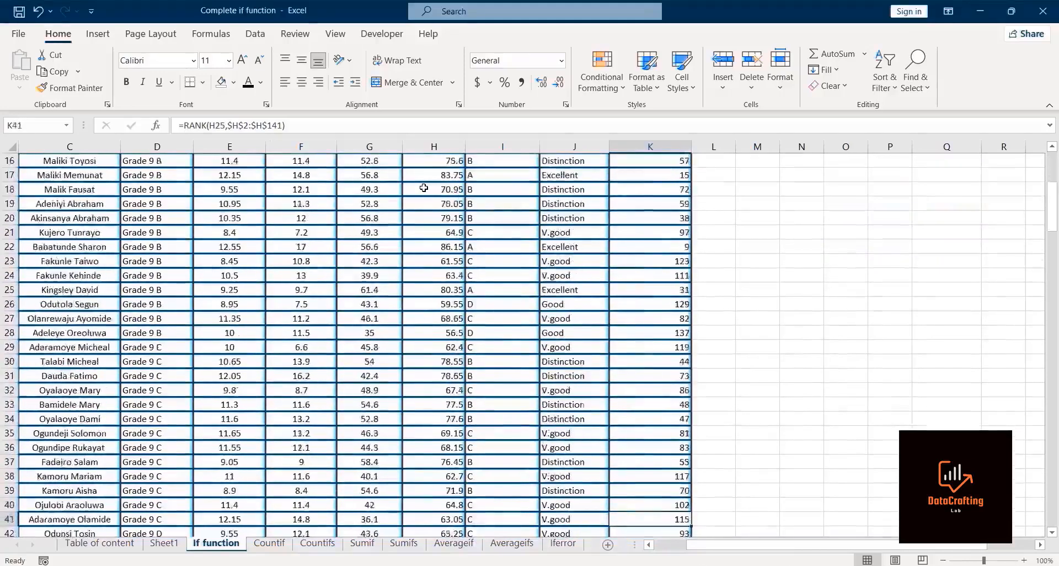
key("Down")
key("Down")
key("Down")
key("Down")
key("Down")
key("Down")
key("Down")
key("Down")
key("Down")
key("Down")
key("Down")
key("Down")
key("Down")
key("Down")
key("Down")
key("Down")
key("Down")
key("Down")
key("Down")
key("Down")
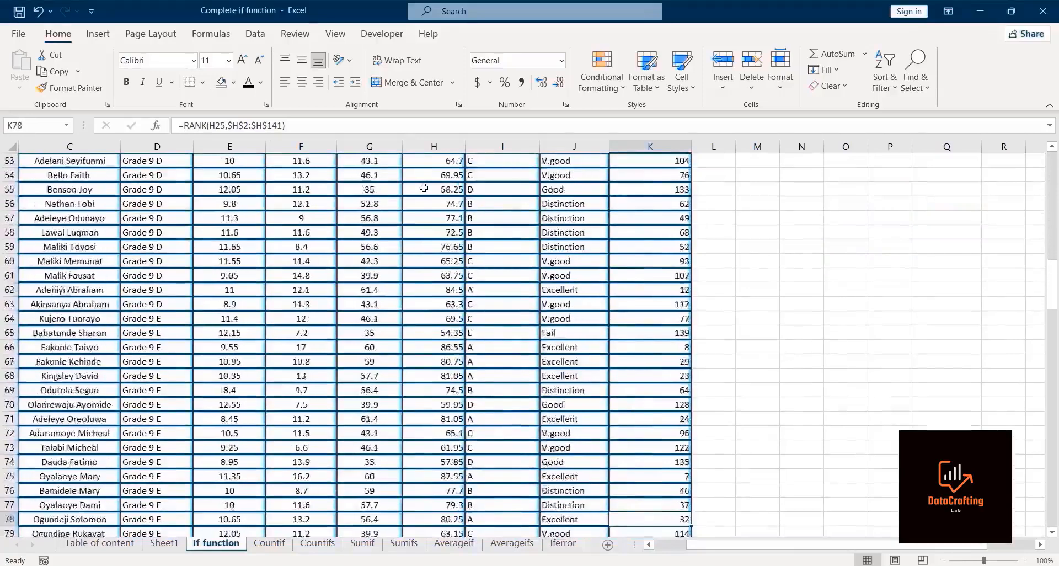
key("ctrl+shift+Down")
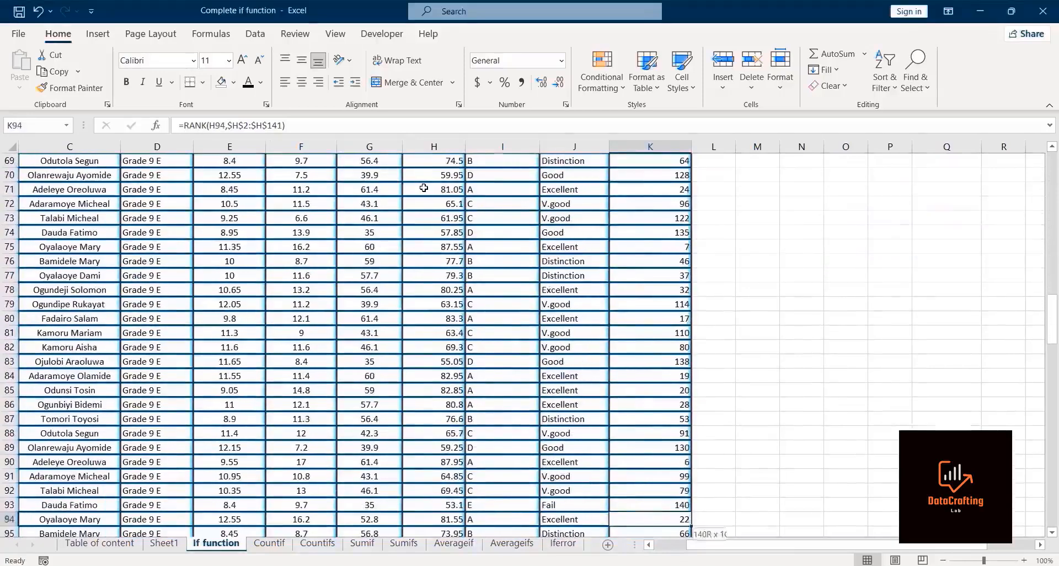
key("Down")
key("Down")
key("Down")
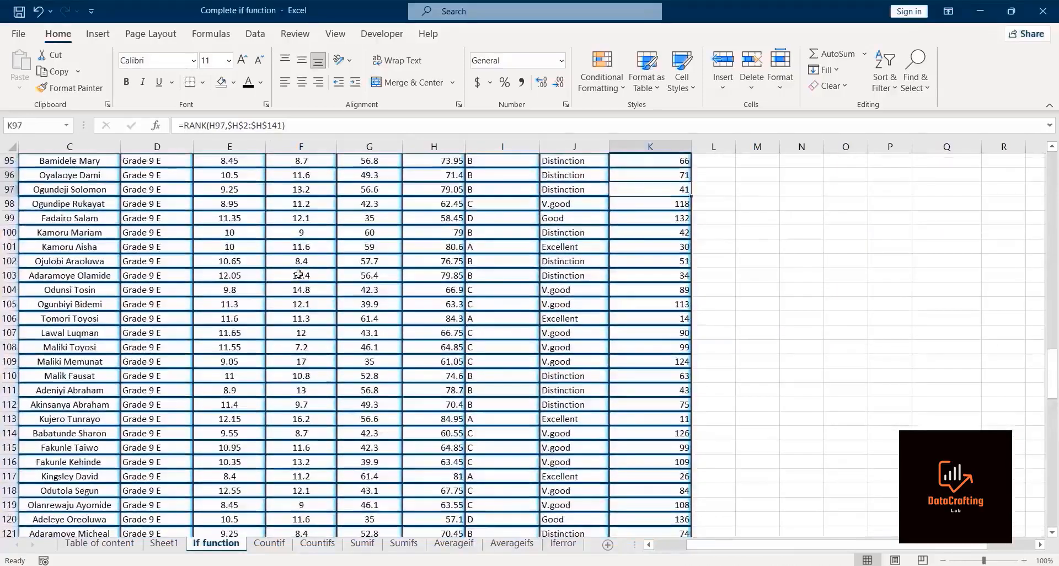
left_click(326, 442)
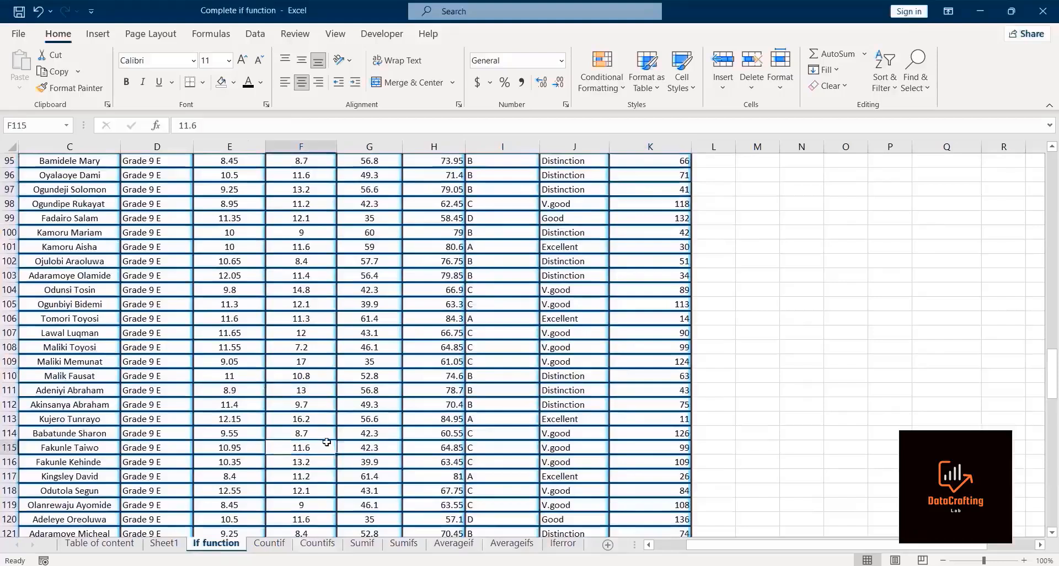
key("ctrl+shift+Down")
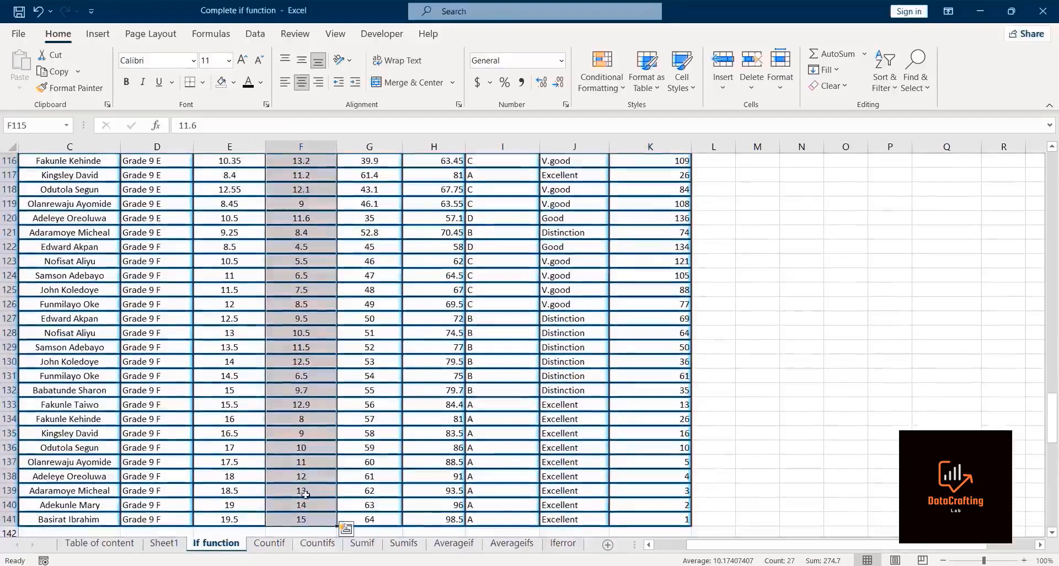
Step: Start an IF formula in bayo's Bonus cell of Example 2 returning 4000 when New Clients exceed 40
left_click(291, 531)
key("ctrl+Down")
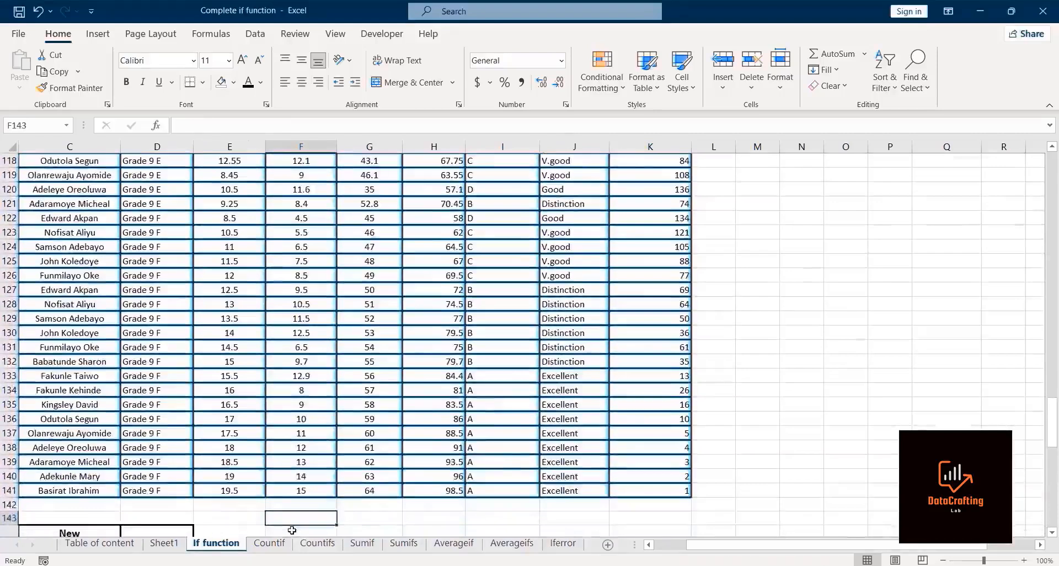
key("Down")
key("Down")
key("Down")
key("Down")
key("Down")
key("Home")
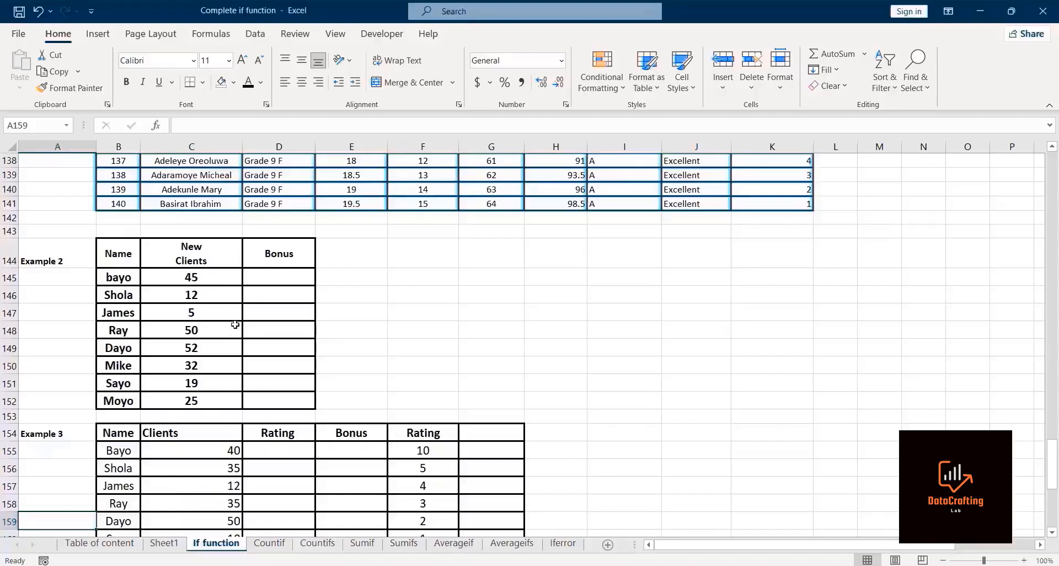
left_click(294, 276)
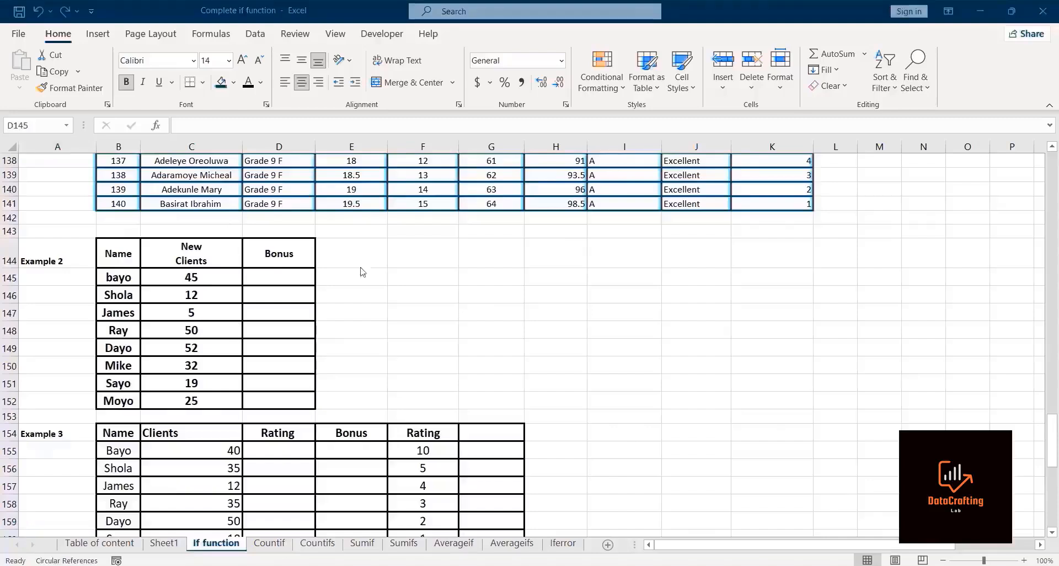
left_click(279, 282)
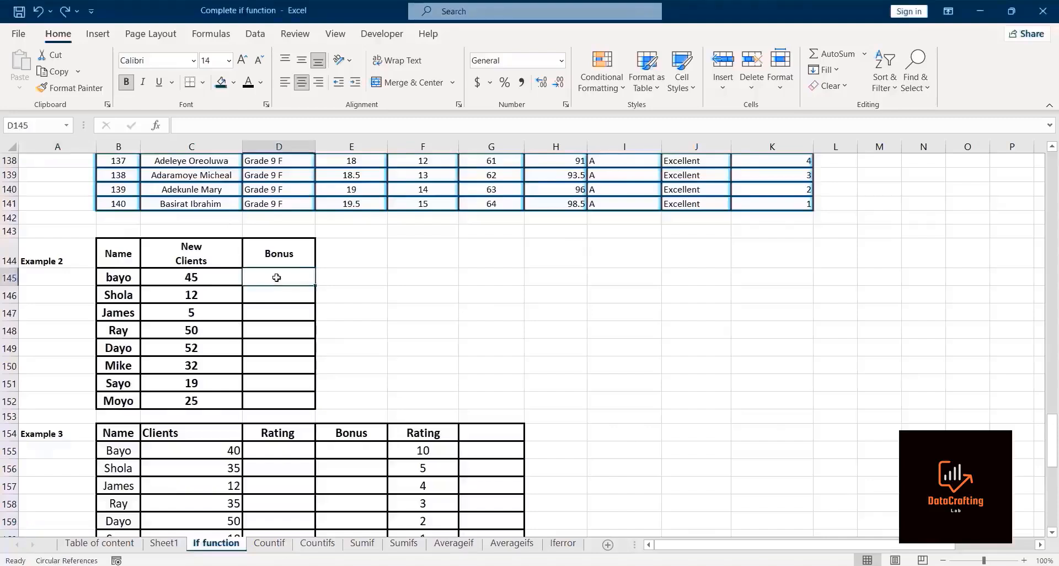
type("=")
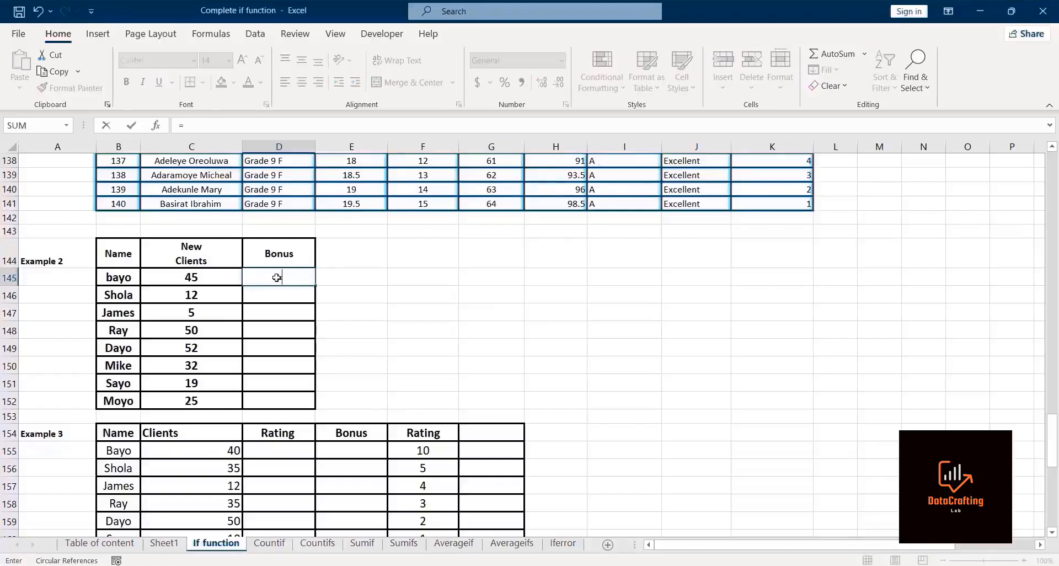
type("if")
double_click(304, 294)
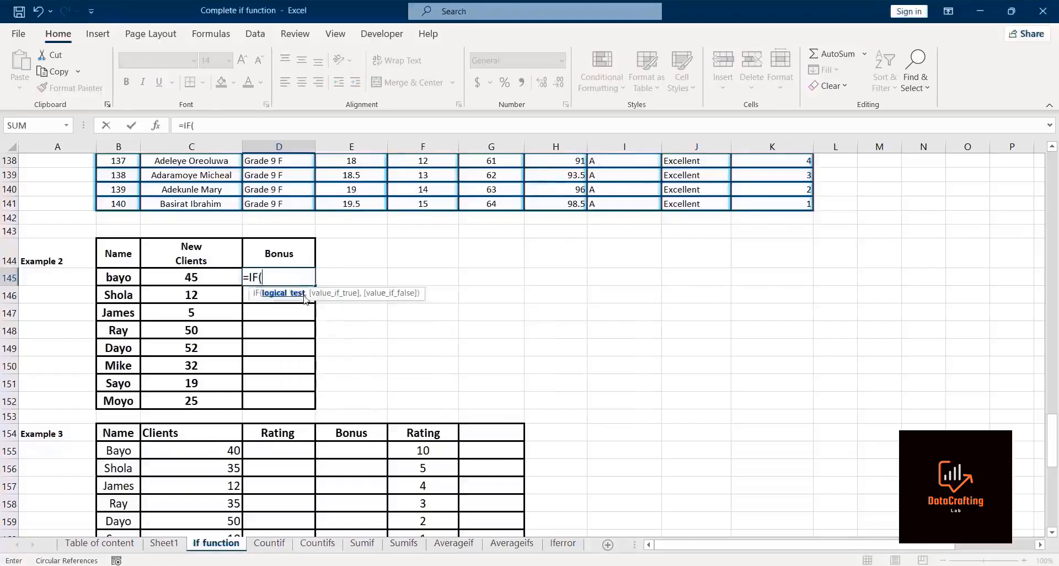
left_click(180, 279)
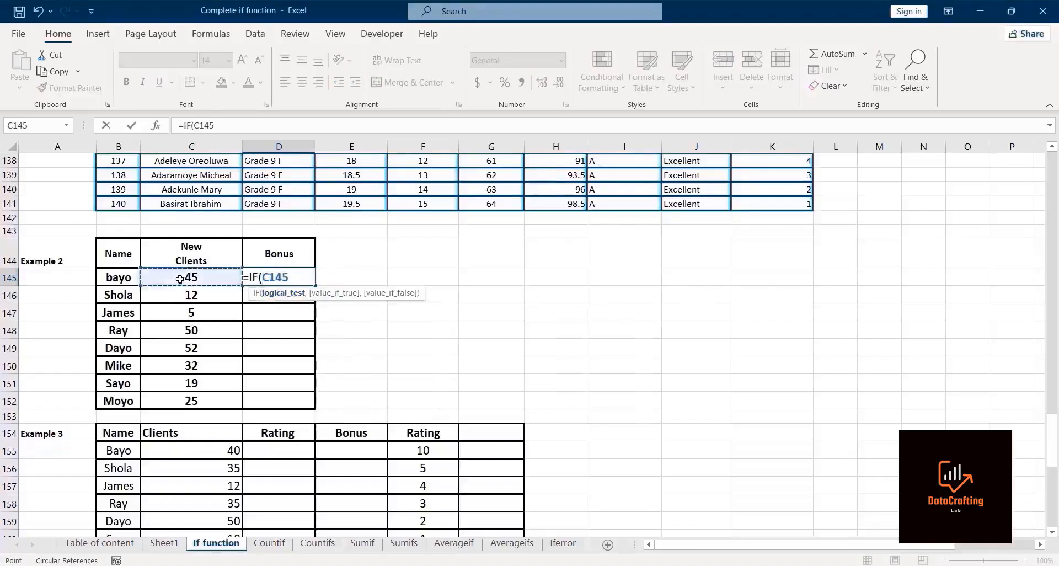
type(">")
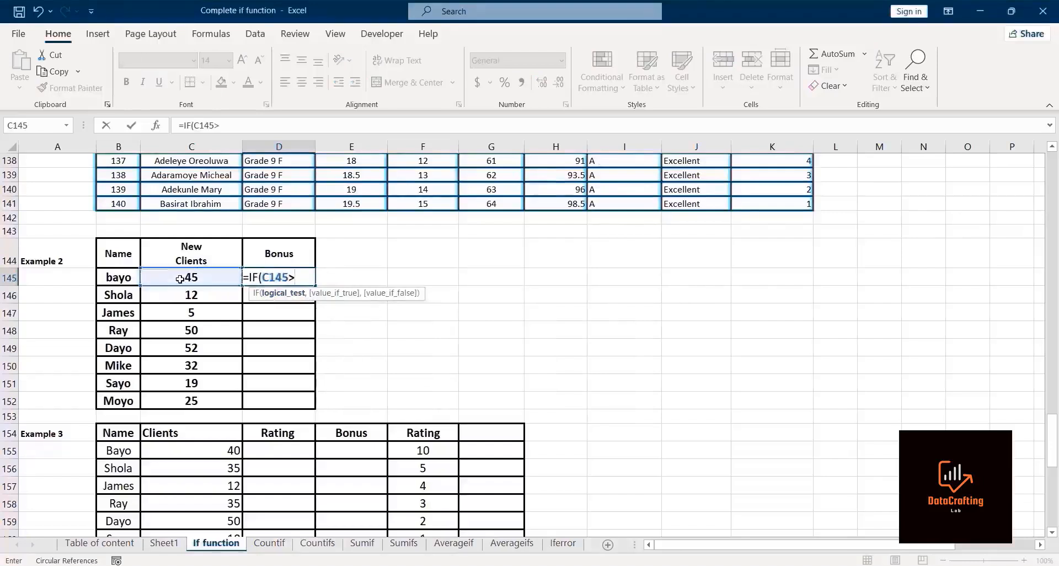
type("40,")
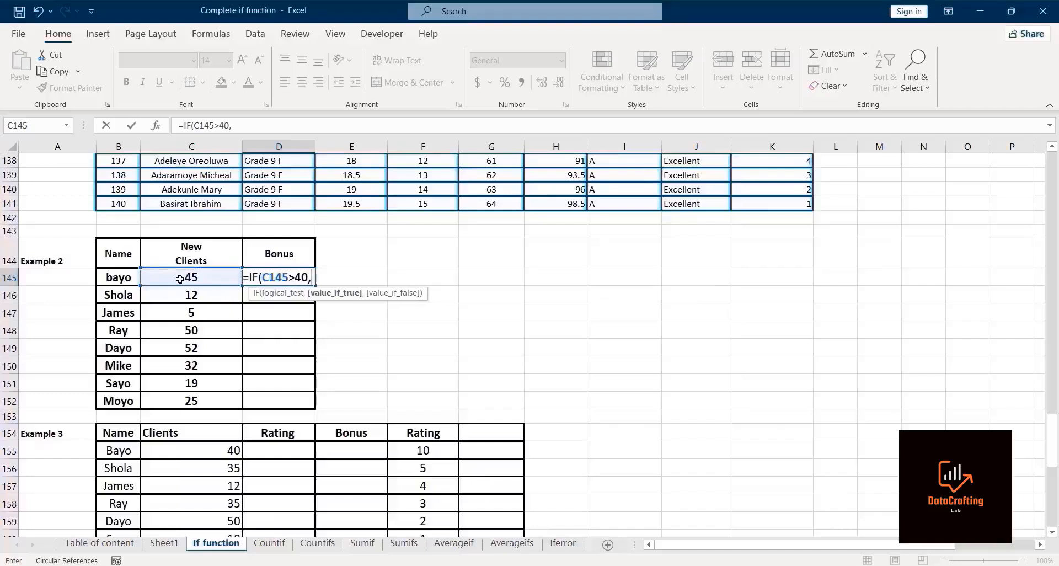
type("40")
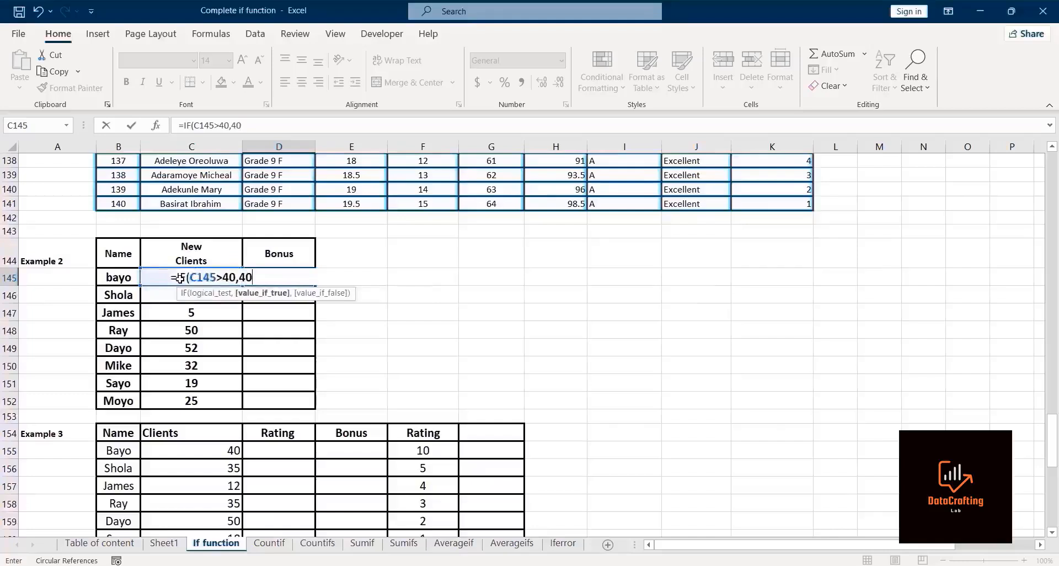
type("00,")
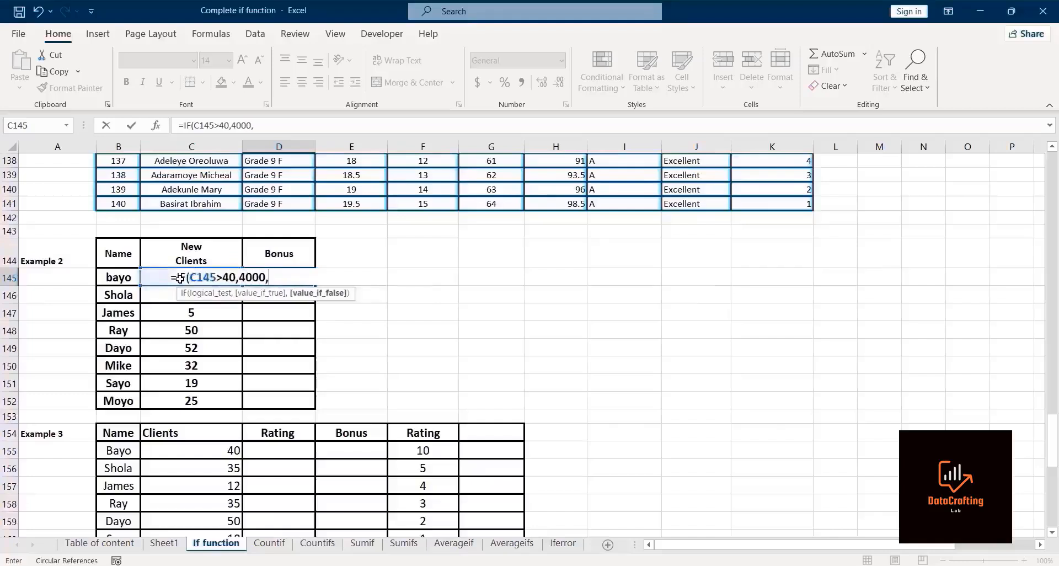
type("if")
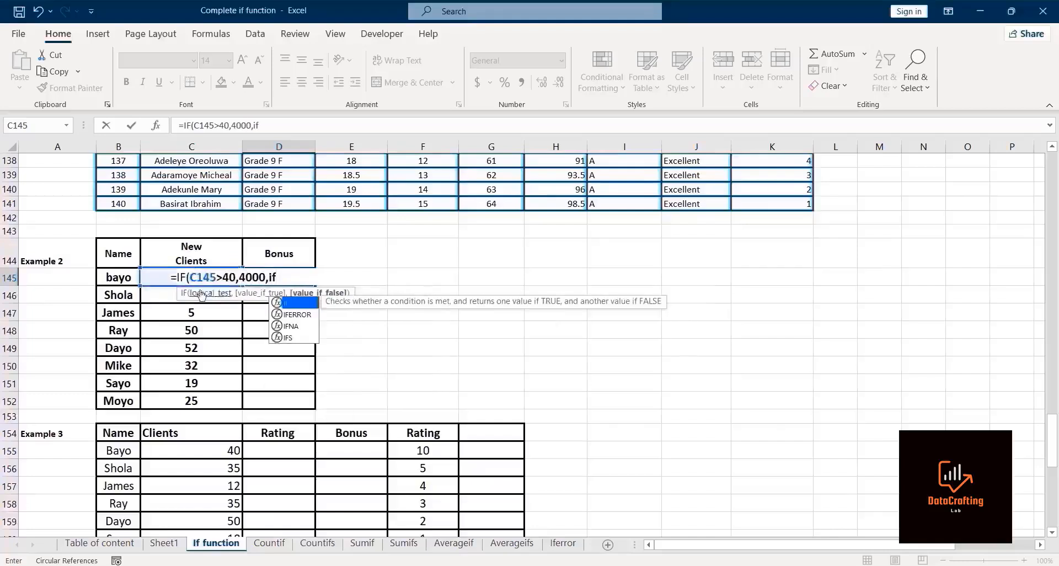
Step: Nest a second IF returning 2000 for at least 20 new clients, otherwise 0, and enter the bonus formula
double_click(292, 302)
left_click(156, 279)
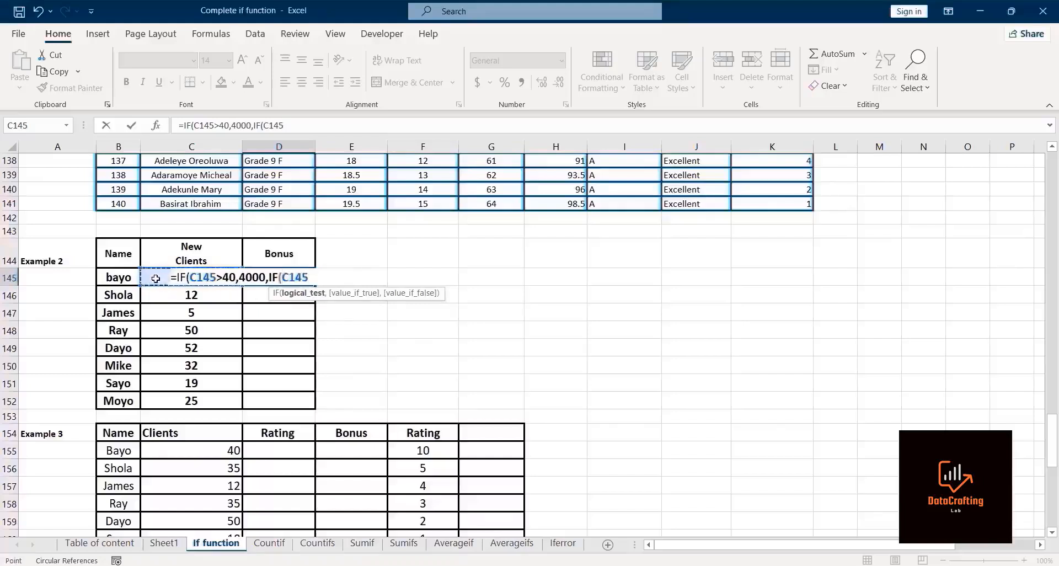
type(">=20,")
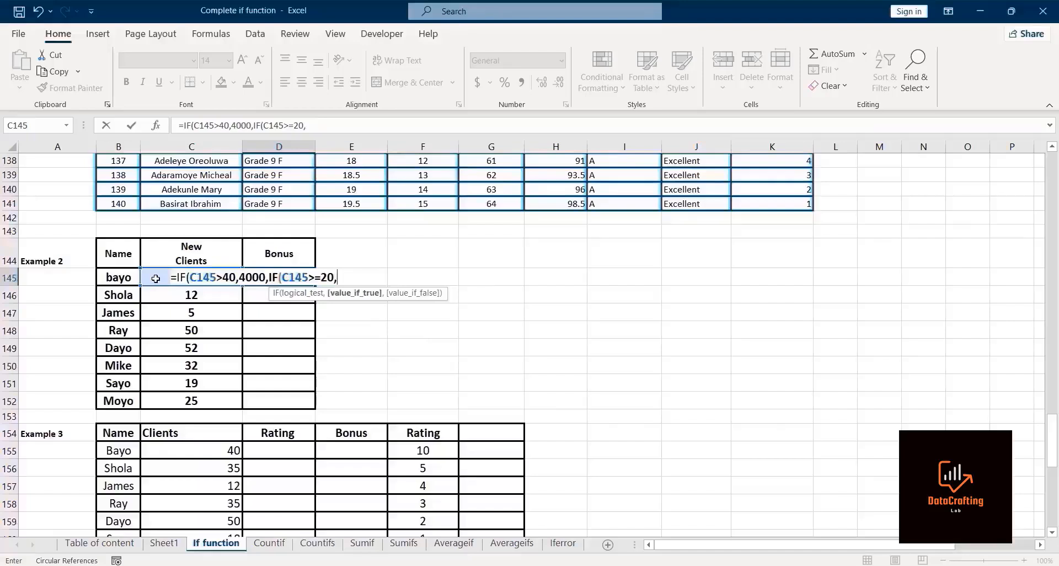
type("2000,")
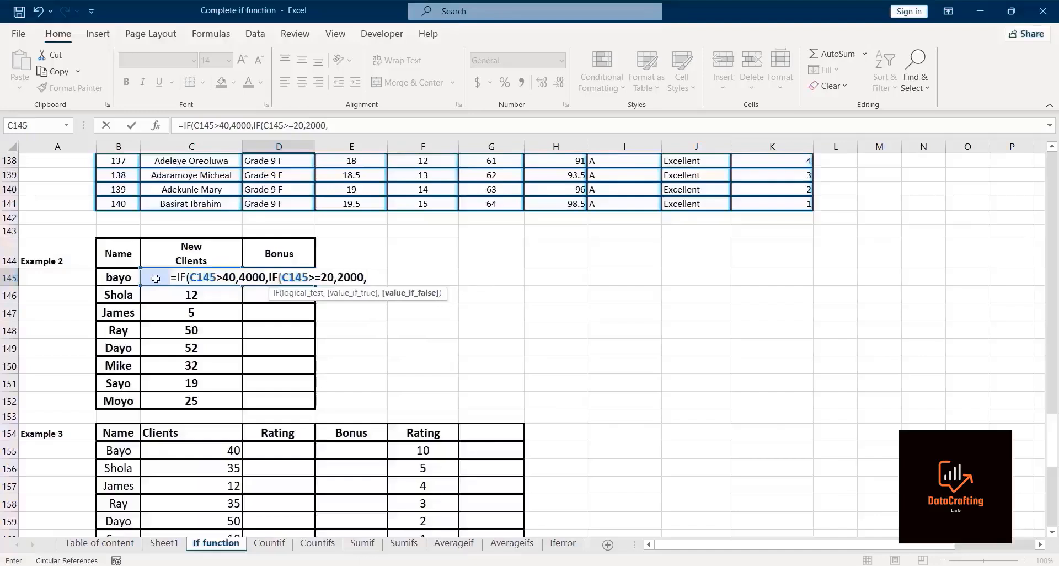
type("0)")
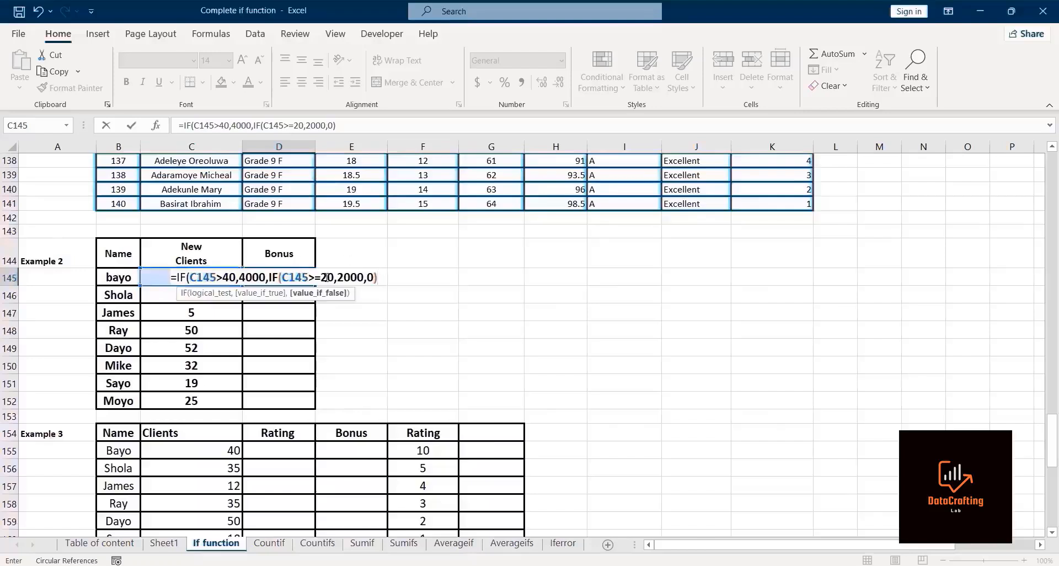
type(")")
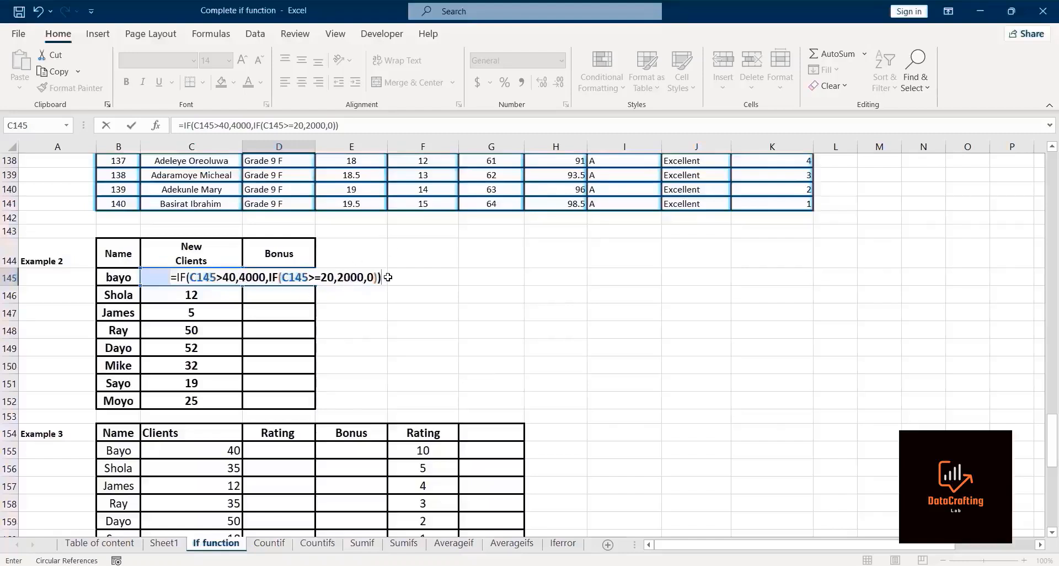
key("Return")
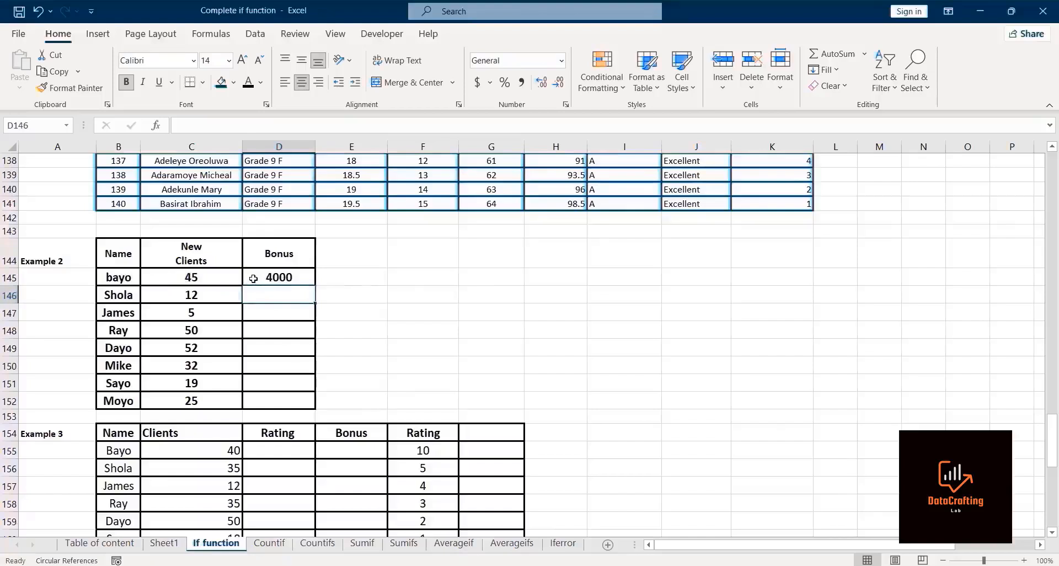
Step: Fill the bonus formula down the Bonus column through Moyo's row
left_click(283, 277)
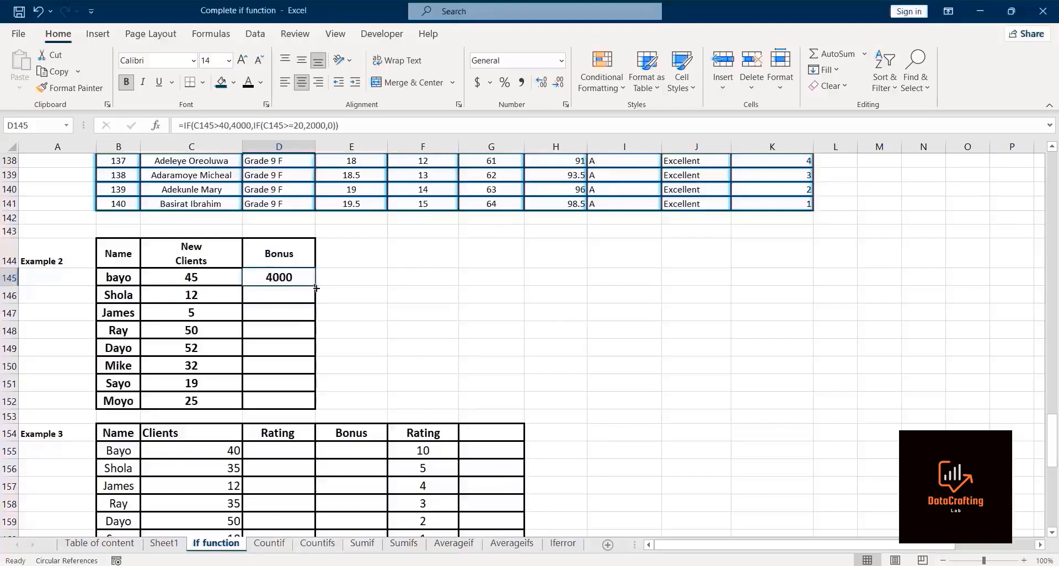
left_click_drag(315, 287, 312, 407)
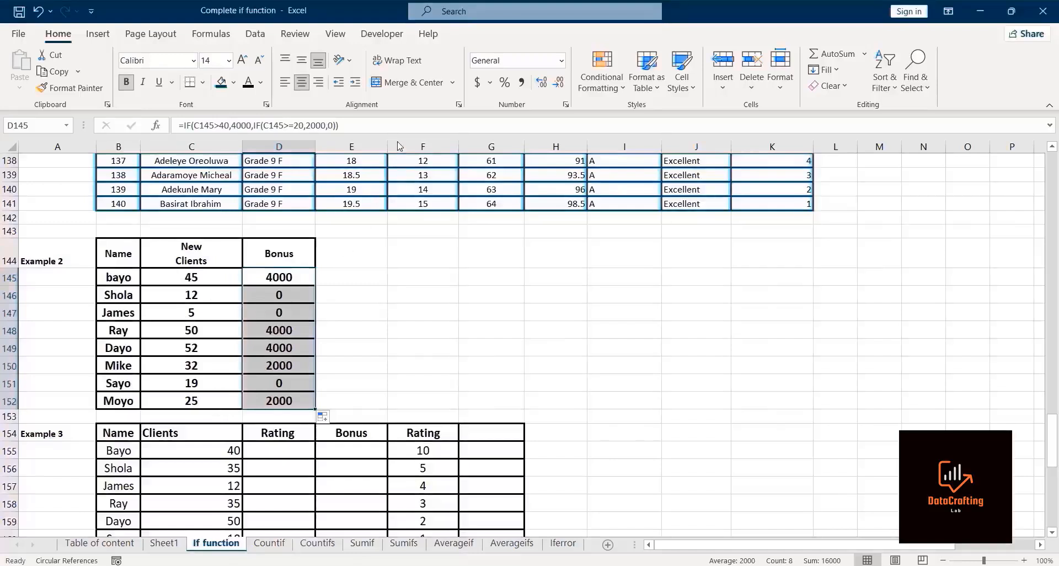
key("alt+Tab")
key("alt+Tab")
Step: Start an IF formula in Bayo's Rating cell of Example 3 testing whether Clients exceed 30
key("Down")
key("Down")
key("Down")
key("Down")
key("Down")
key("Down")
key("Down")
key("Down")
key("Down")
key("Down")
key("Down")
key("Down")
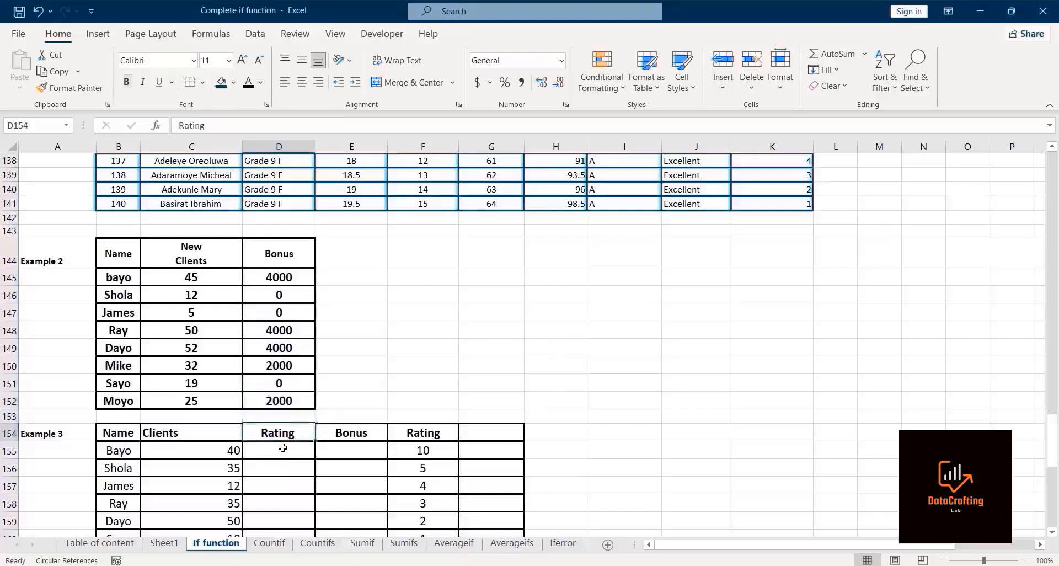
key("Down")
key("Down")
key("Down")
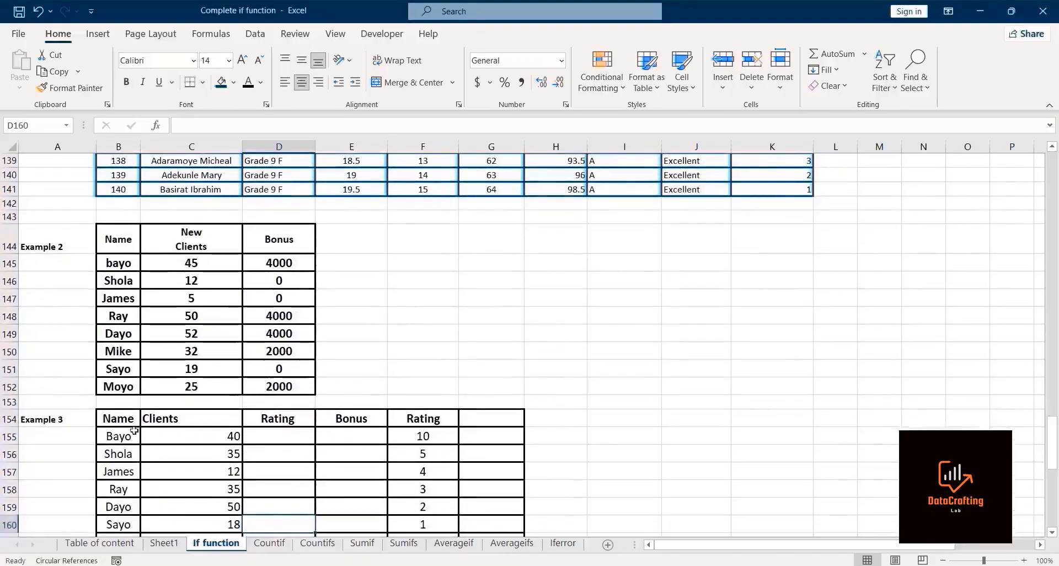
left_click(292, 436)
type("=if")
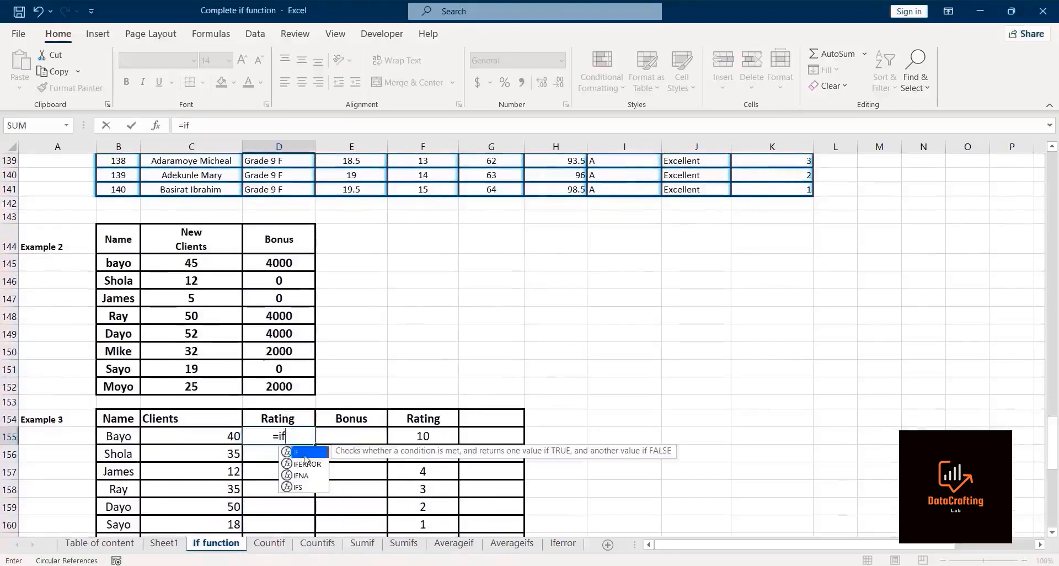
double_click(304, 453)
left_click(203, 437)
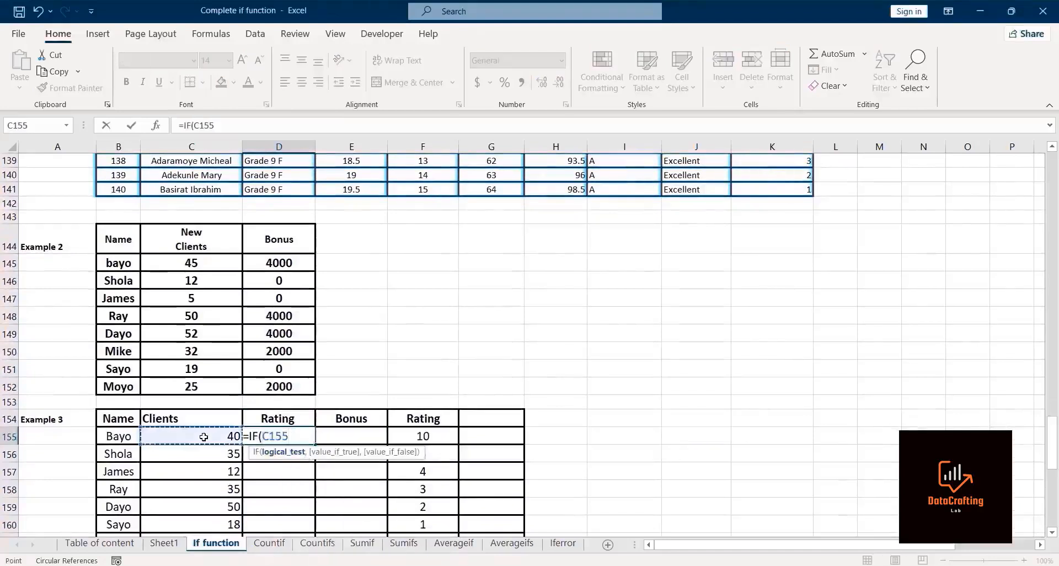
type(">4")
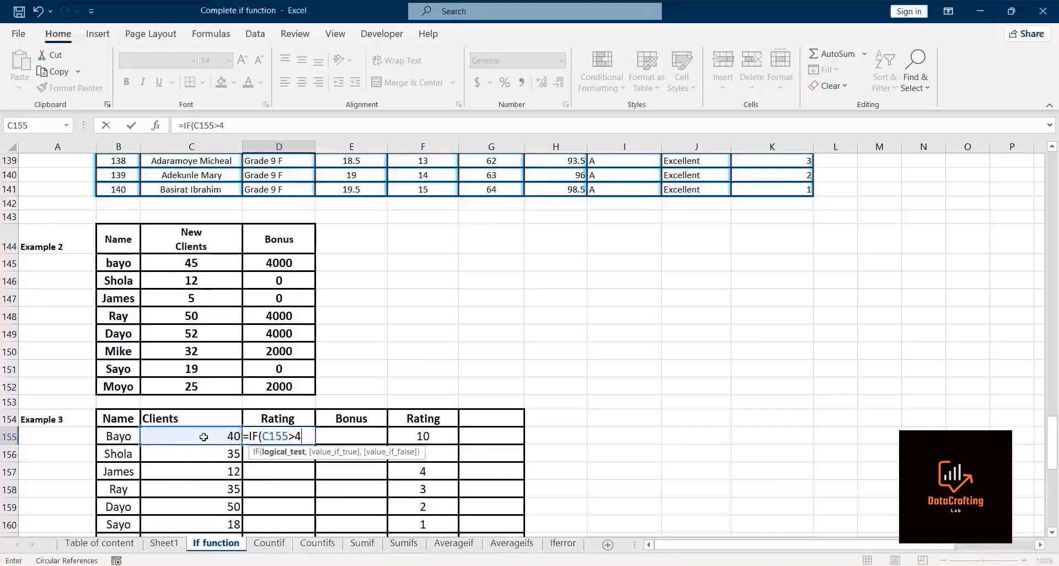
type("0,")
key("BackSpace")
key("BackSpace")
key("BackSpace")
left_click_drag(1055, 447, 1055, 468)
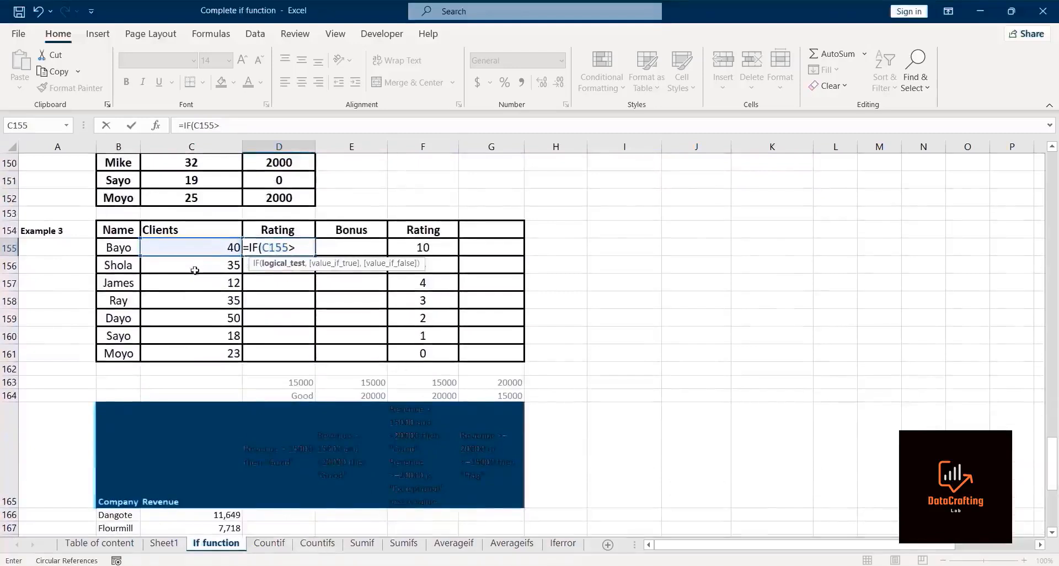
type("30,")
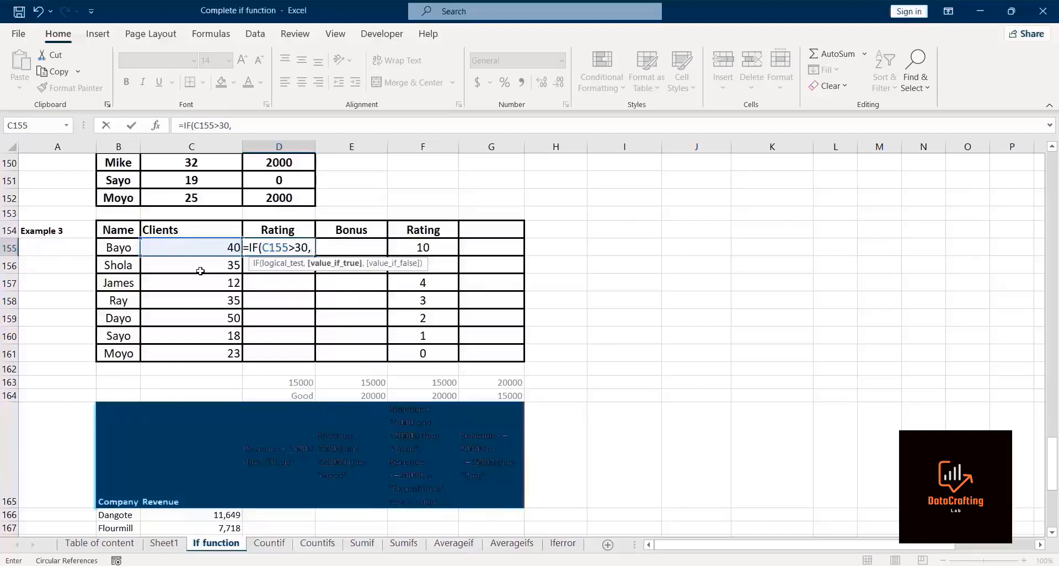
type("\"")
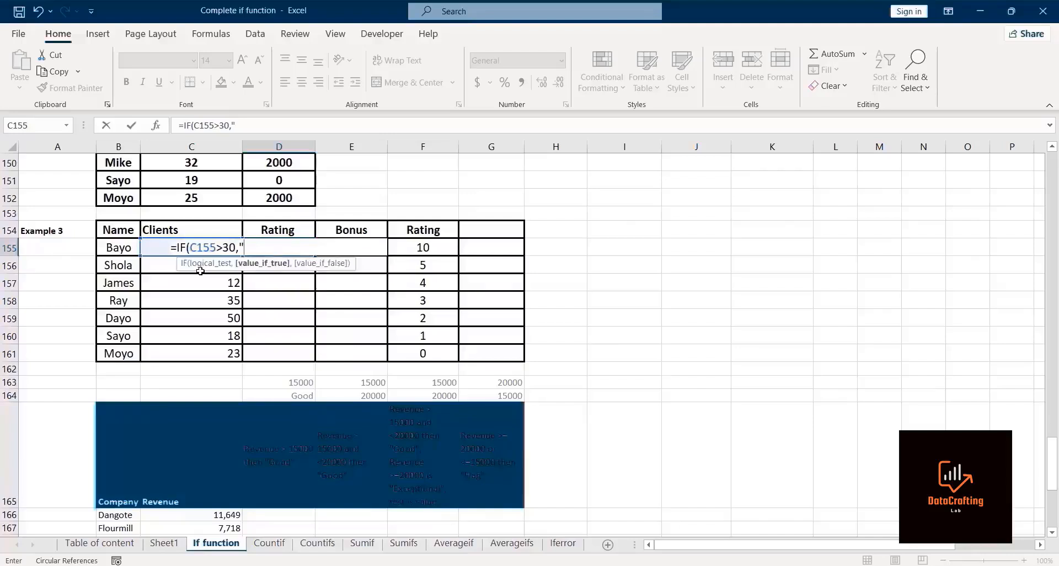
type("good\",if")
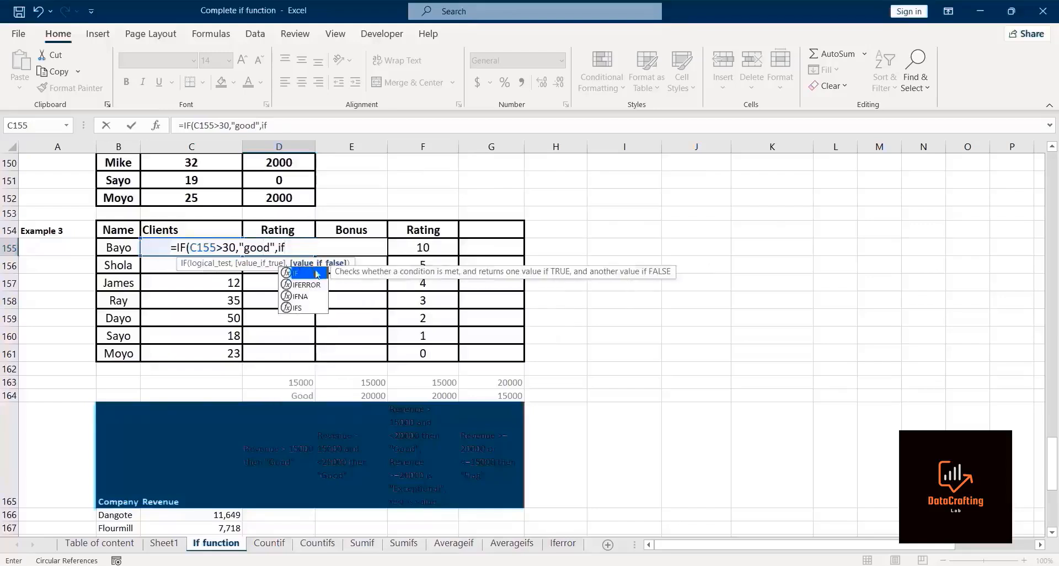
Step: Add "good" as the true result and begin a nested IF as the false result
key("Tab")
Step: Make the nested IF test whether Bayo's clients are at least 25
left_click(151, 245)
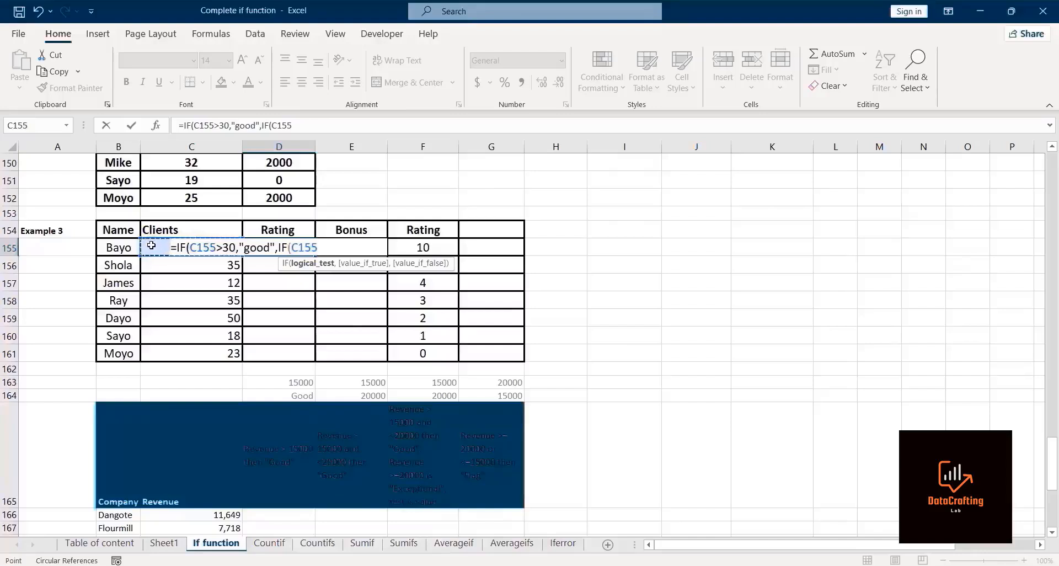
type(">=25,")
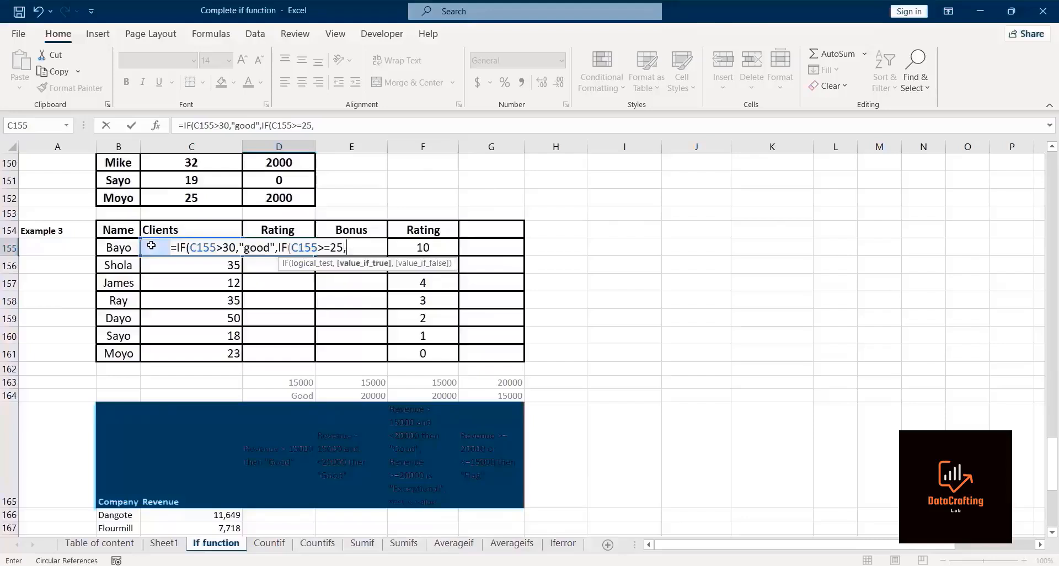
type("f")
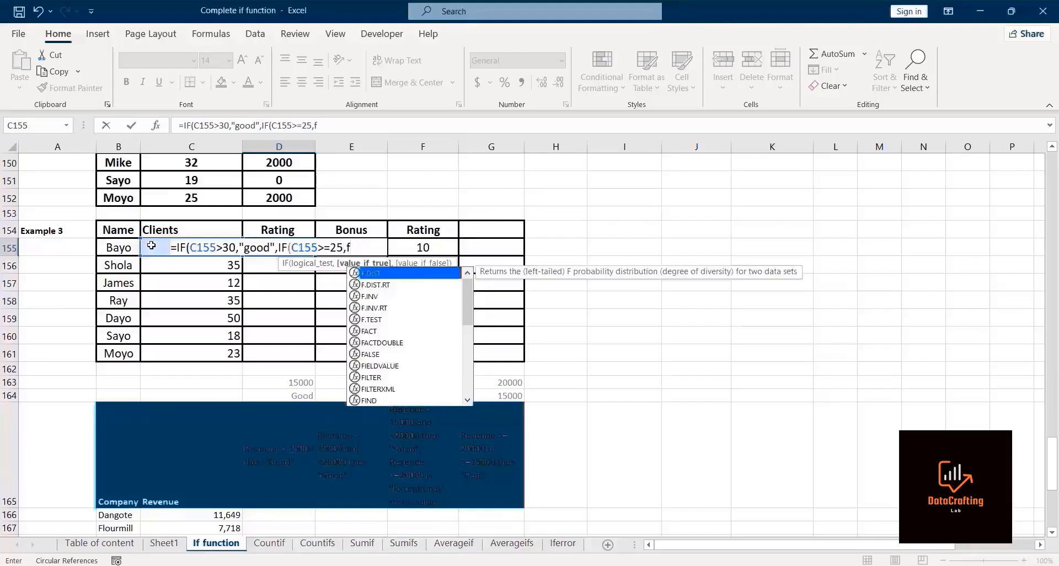
type("air,")
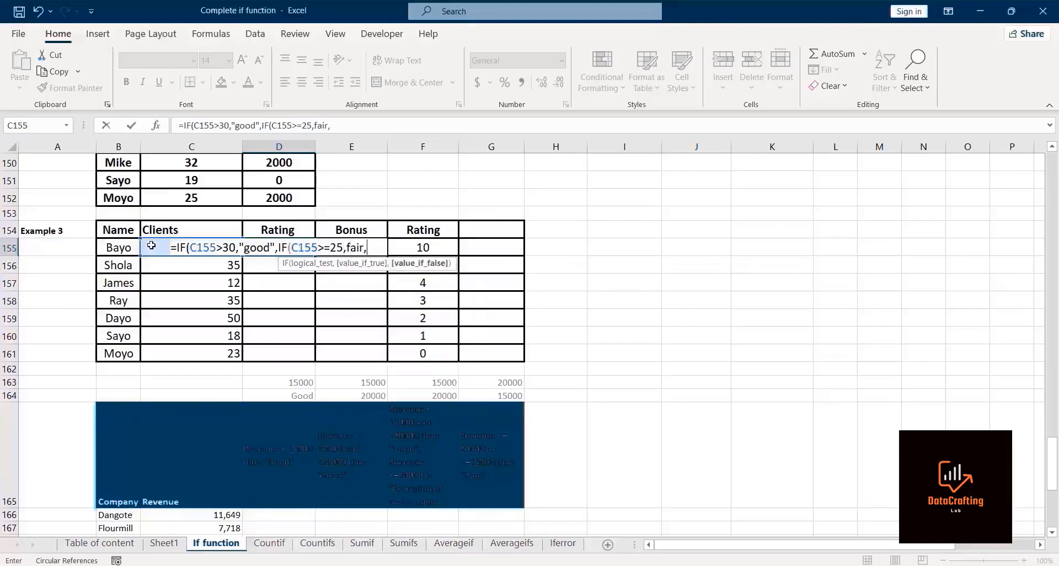
type("P")
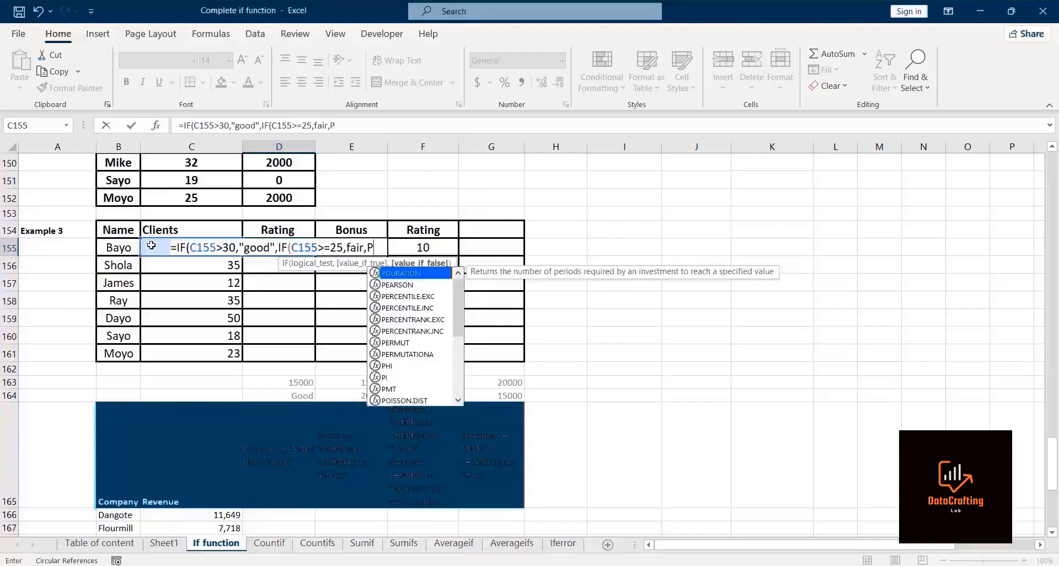
Step: Enter "Fair" as the nested IF's true result in Bayo's Rating formula
key("BackSpace")
key("BackSpace")
key("BackSpace")
key("BackSpace")
key("BackSpace")
key("BackSpace")
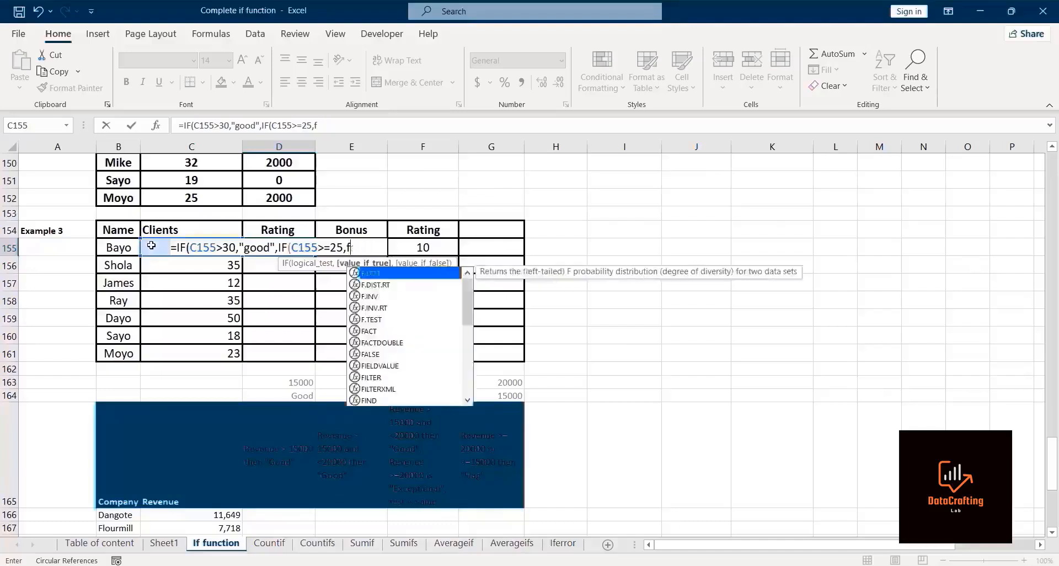
type("\"")
type("F")
type("ai")
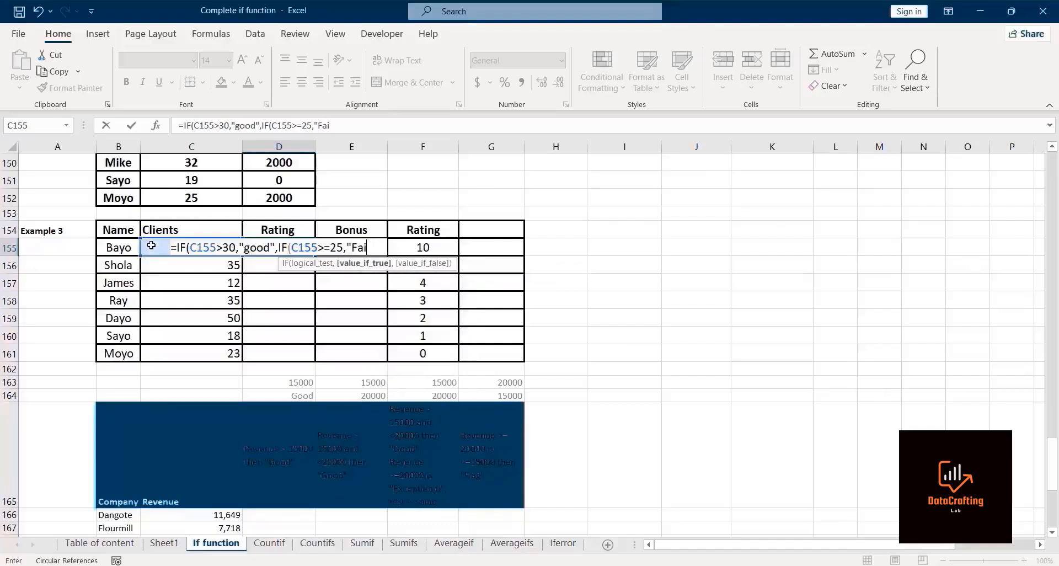
type("r\",")
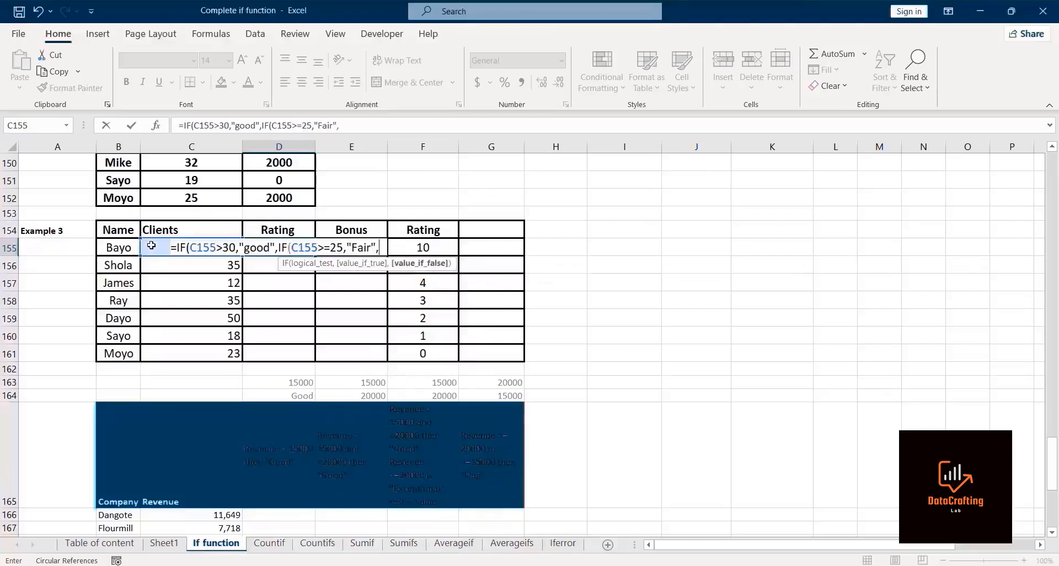
type("\"Poo")
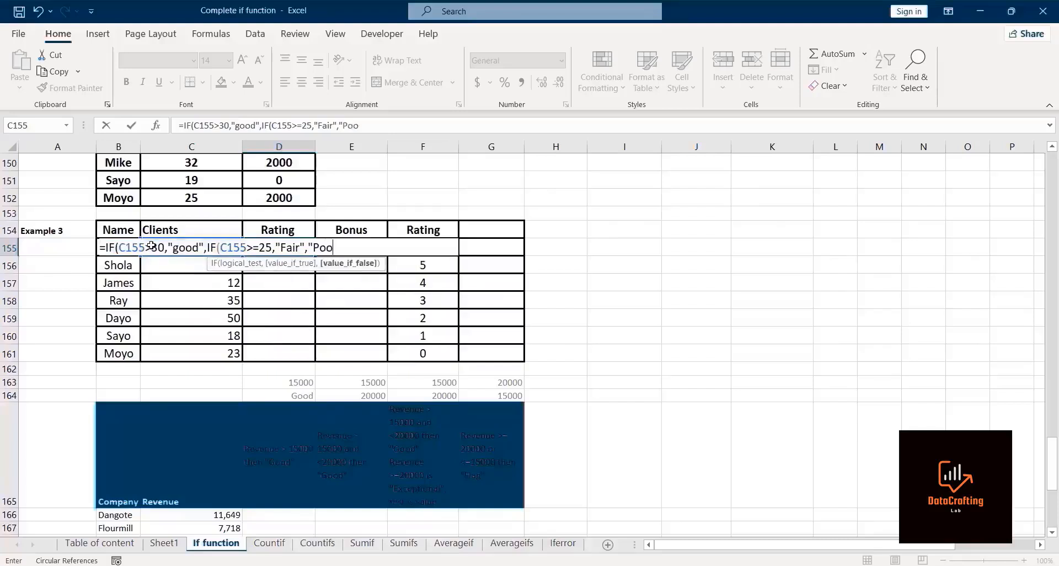
type("r\"")
Step: Add "Poor" as the final false result, close both IFs and enter the rating formula
type("))")
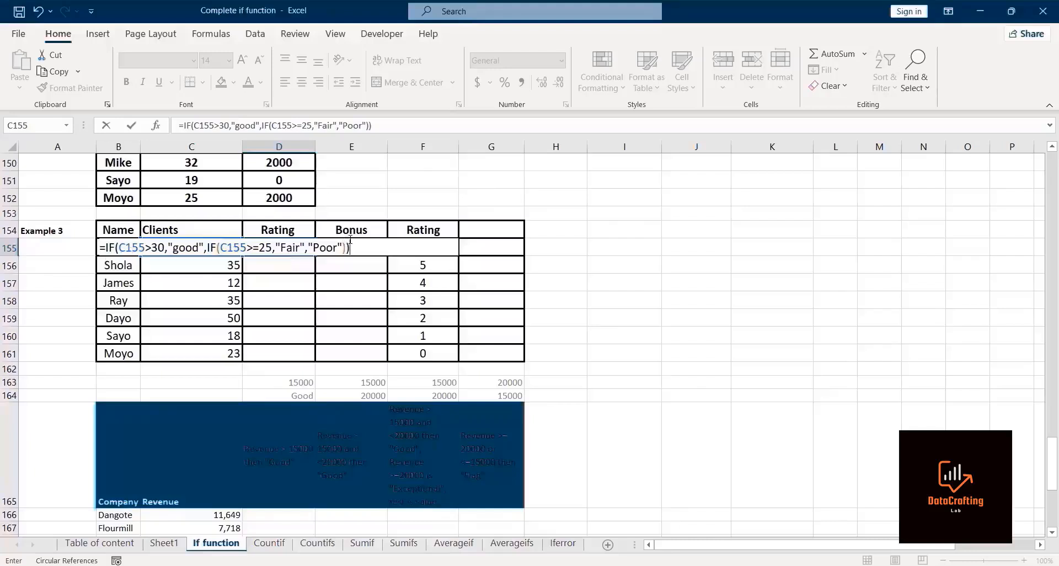
key("Return")
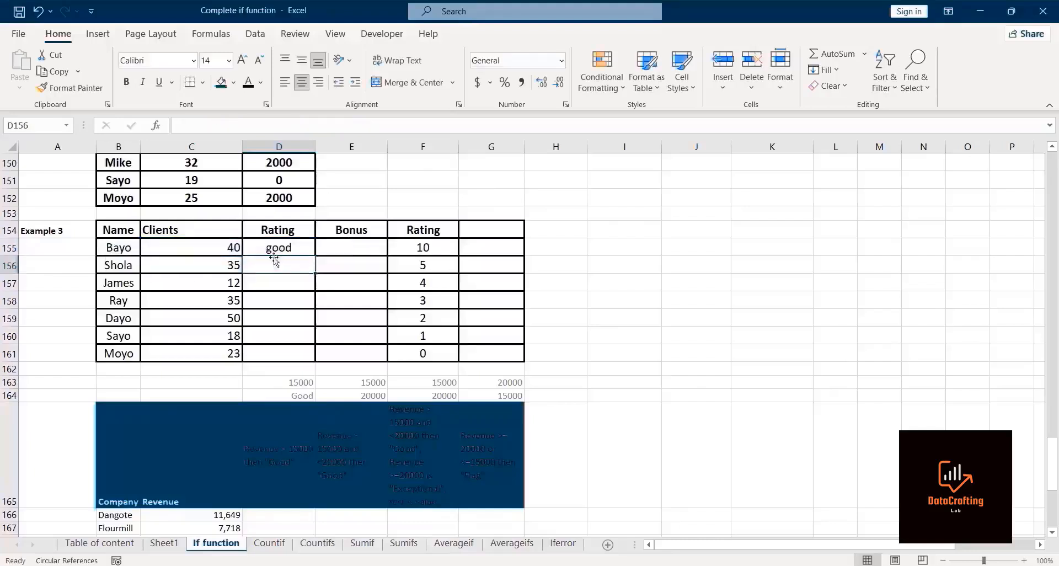
Step: Fill the rating formula down the Rating column through Moyo's row
left_click(270, 249)
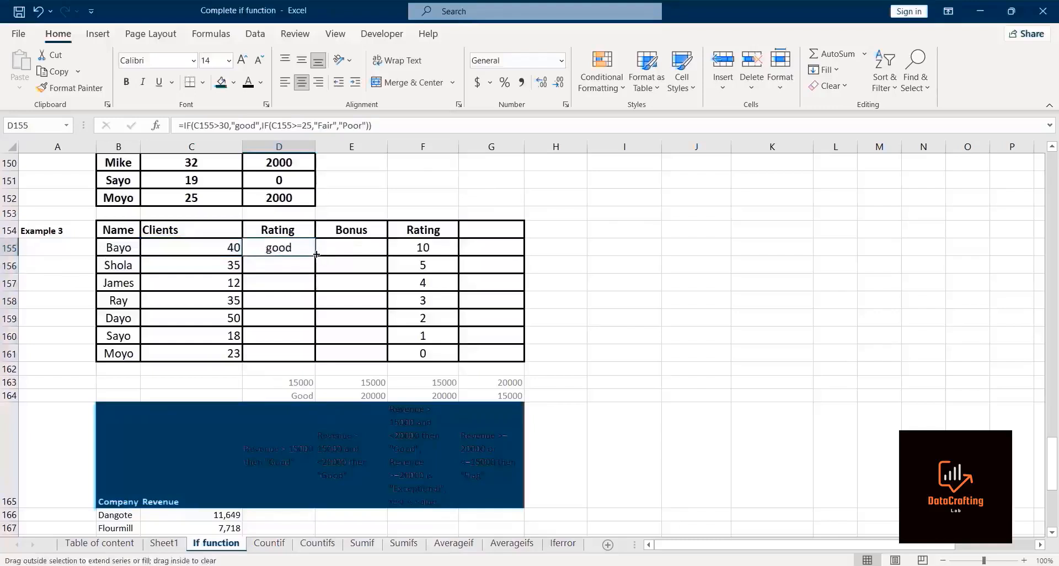
double_click(315, 256)
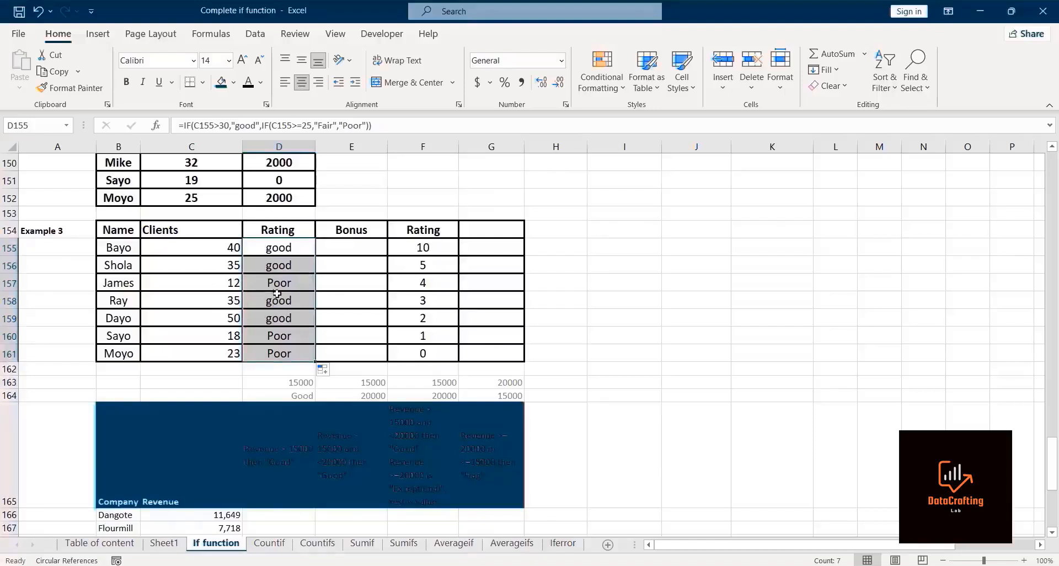
Step: Start an IFS formula in Bayo's Bonus cell of Example 3
left_click(343, 249)
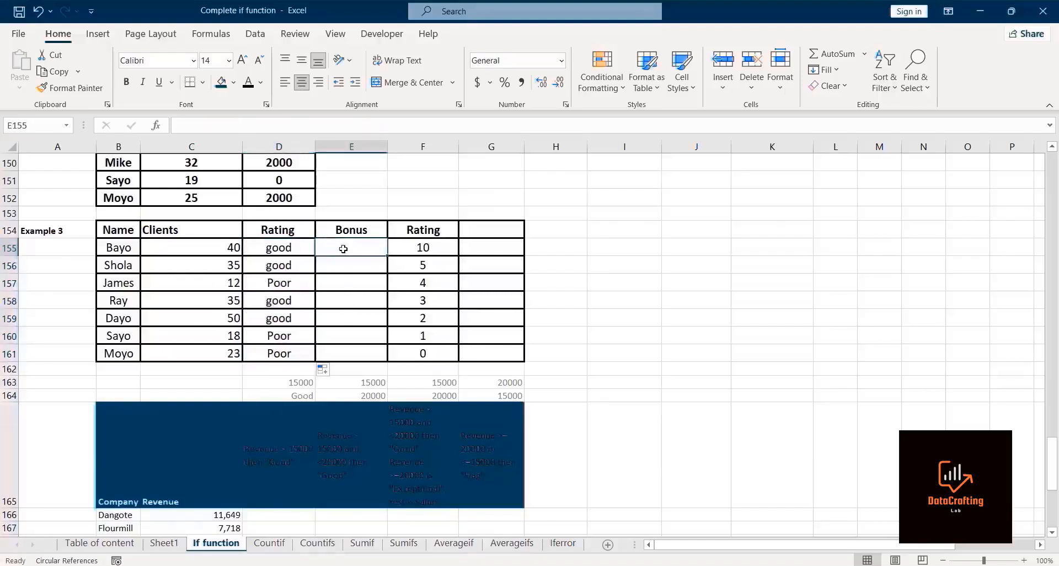
scroll(589, 161, "up", 1)
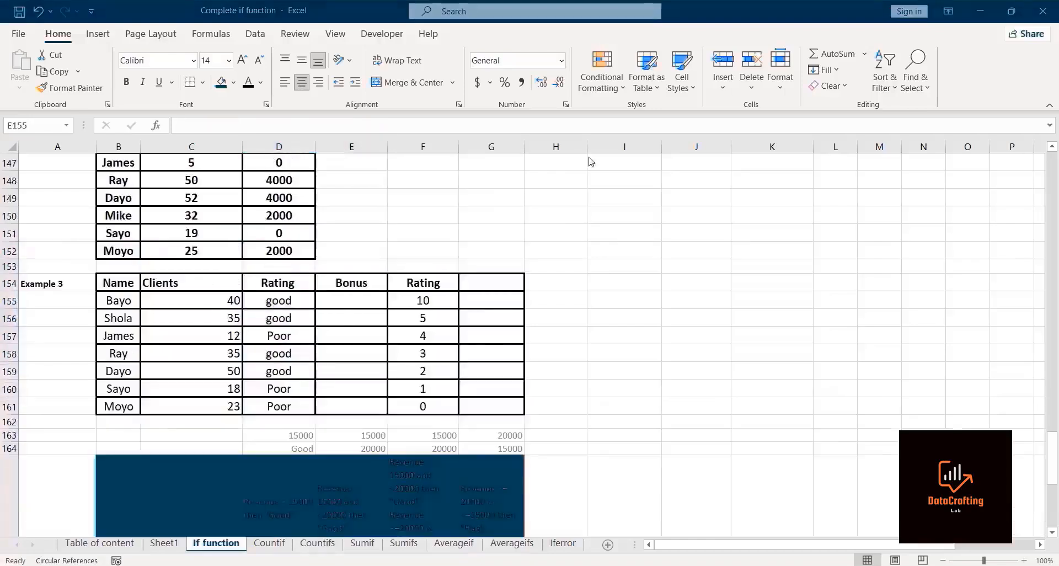
left_click(360, 297)
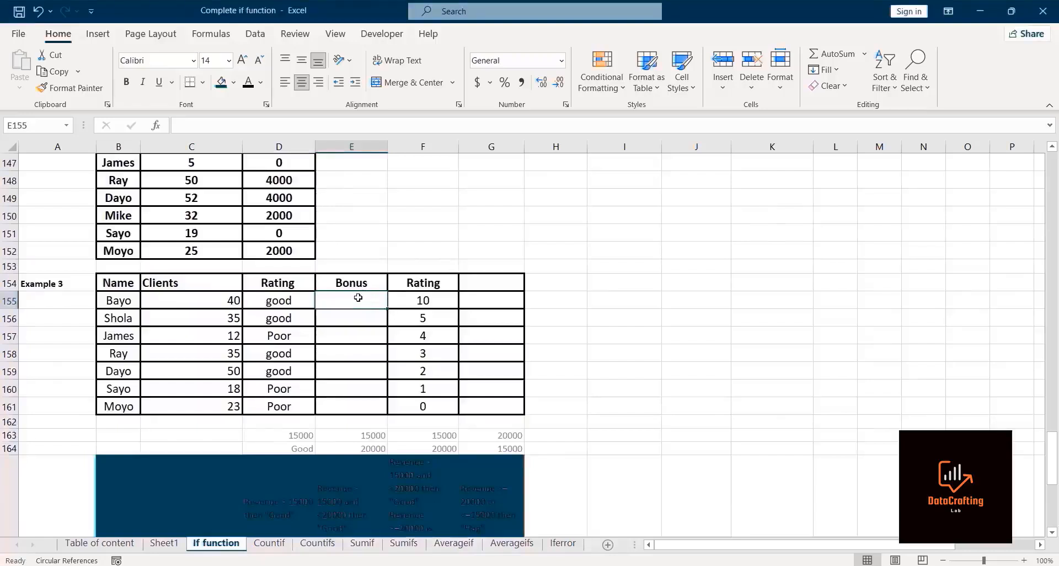
type("ifs")
key("BackSpace")
key("BackSpace")
key("BackSpace")
type("=")
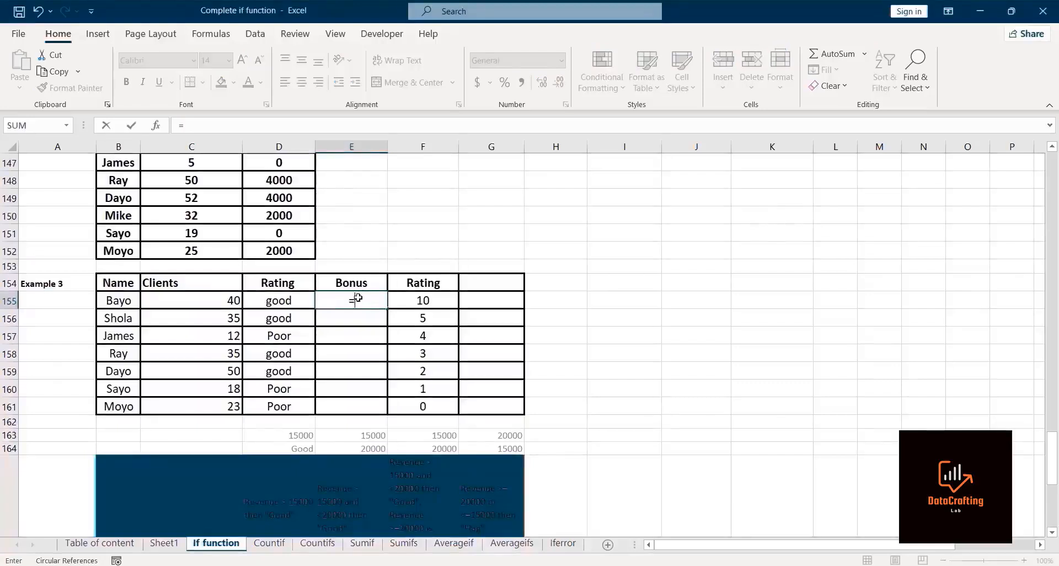
type("ifs")
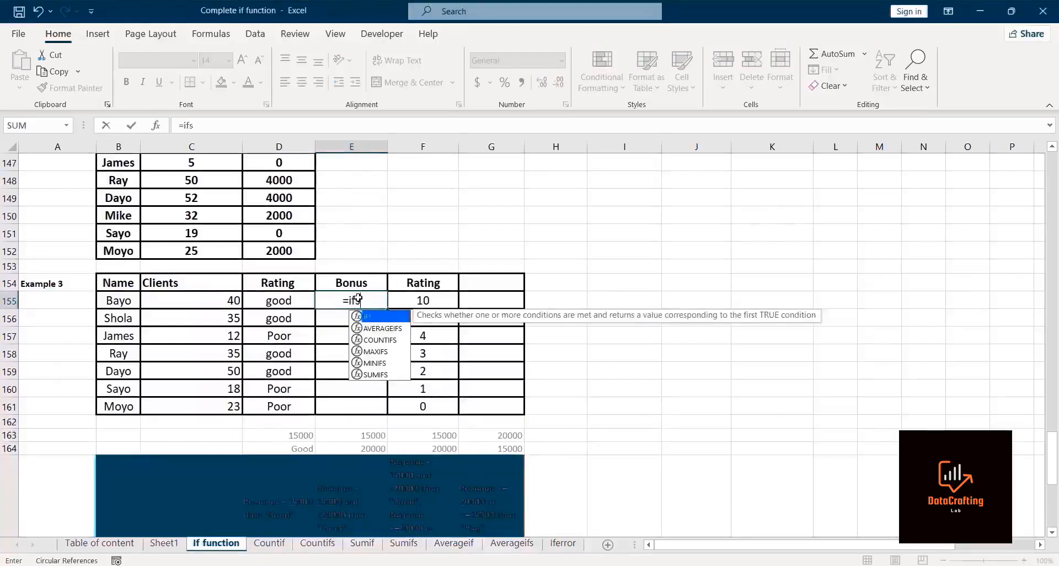
double_click(383, 319)
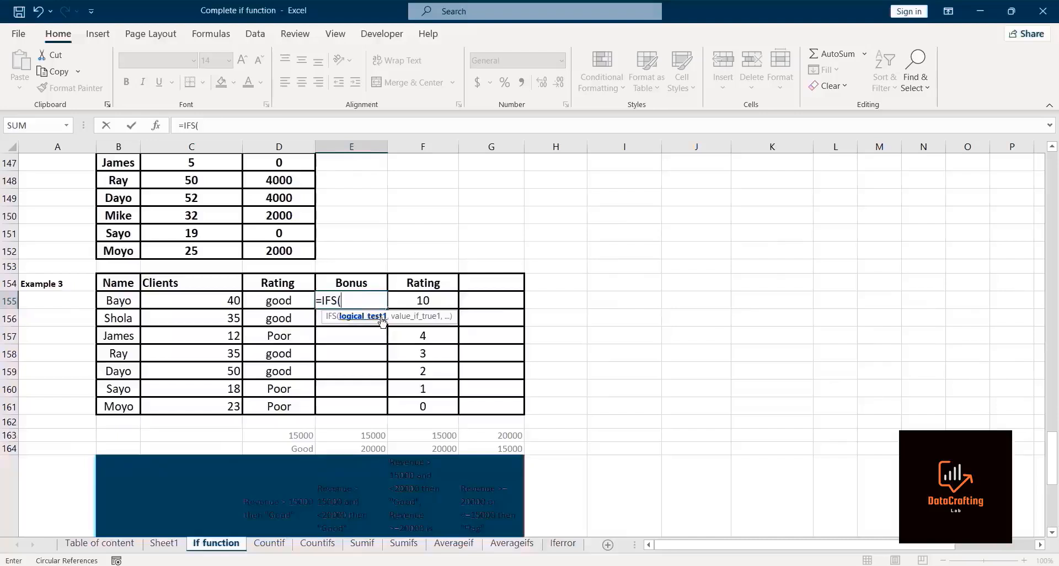
key("BackSpace")
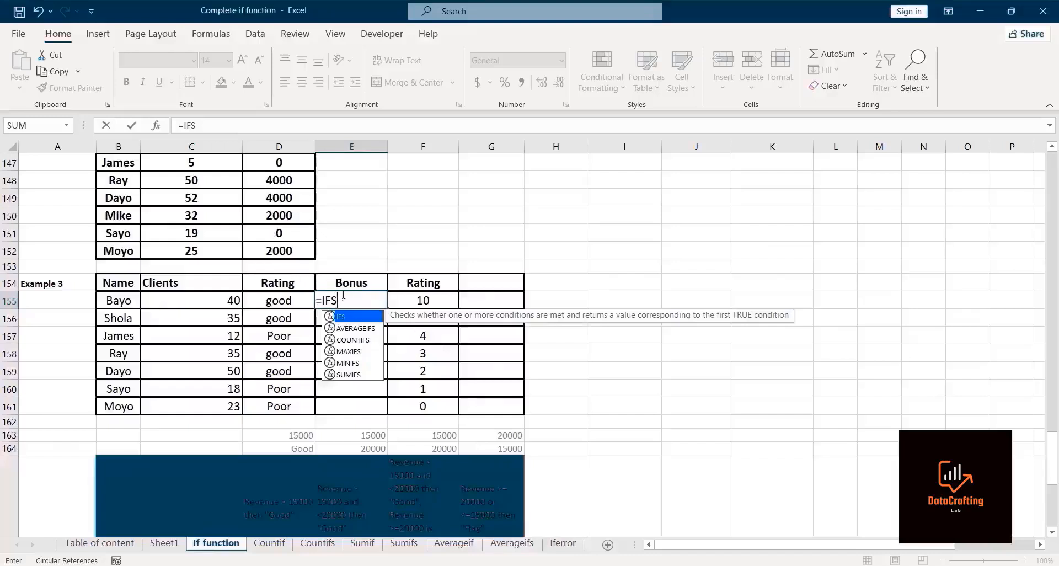
double_click(353, 317)
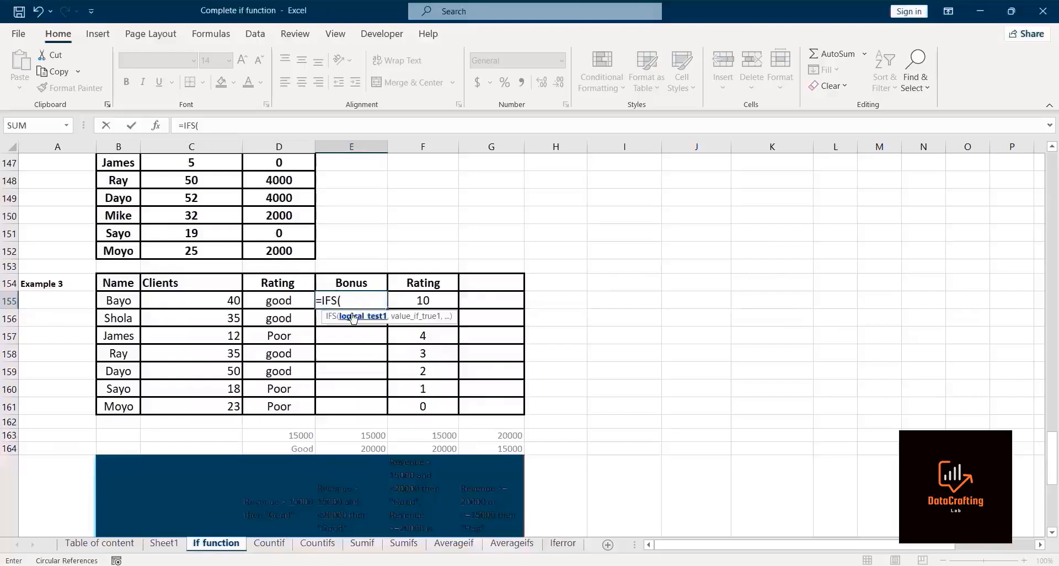
Step: Add the first IFS condition giving a 4000 bonus when Bayo's clients exceed 40
left_click(217, 299)
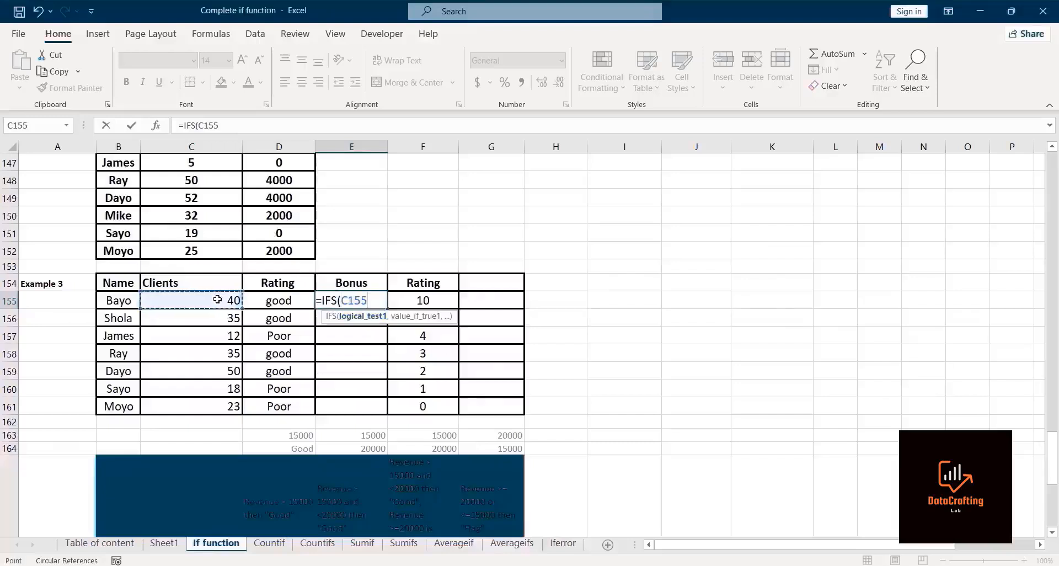
type(">40,")
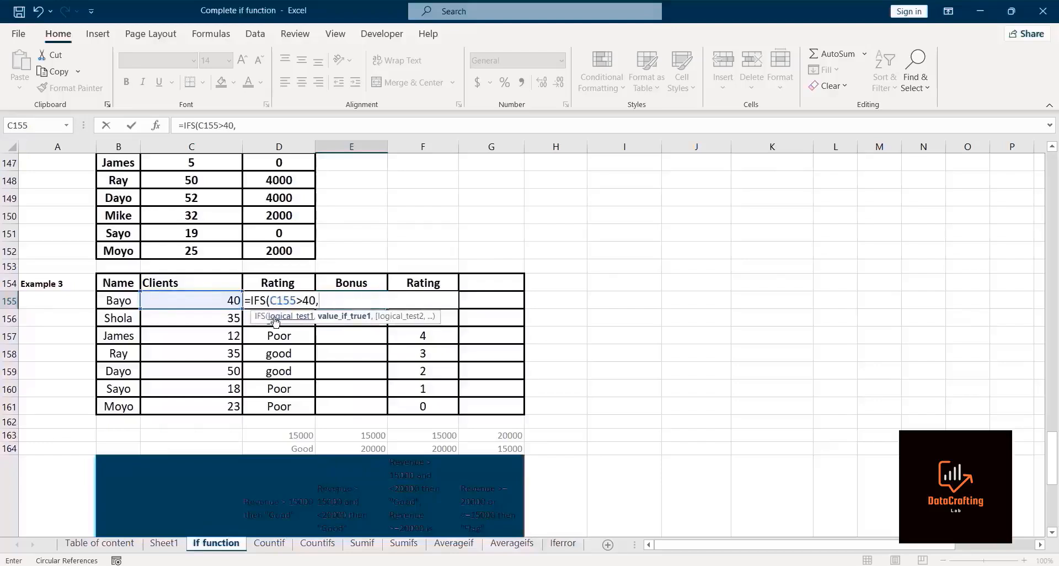
type("4000,")
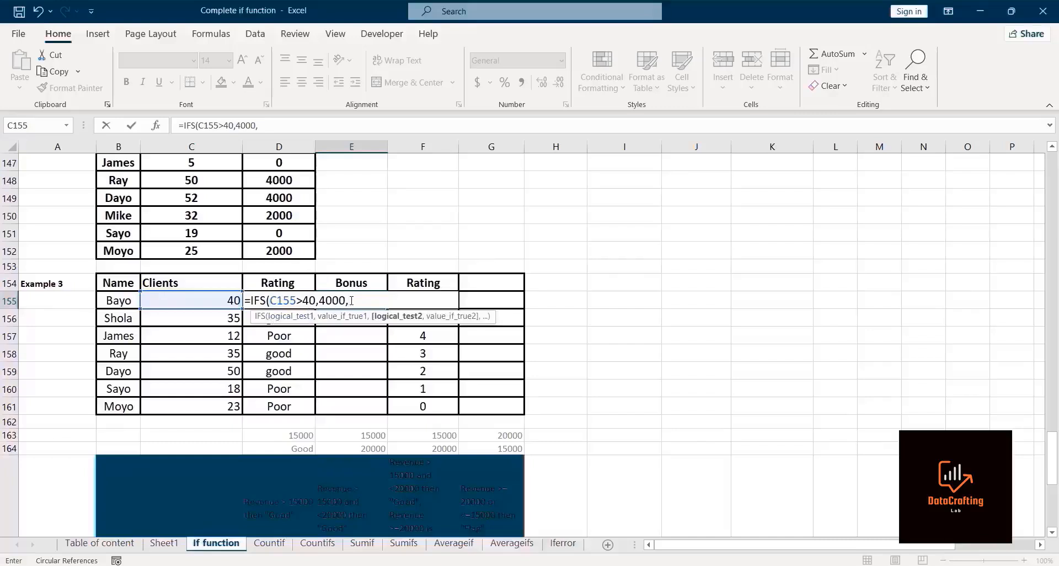
Step: Add a second condition giving a 2000 bonus when clients exceed 30
left_click(203, 299)
type(">")
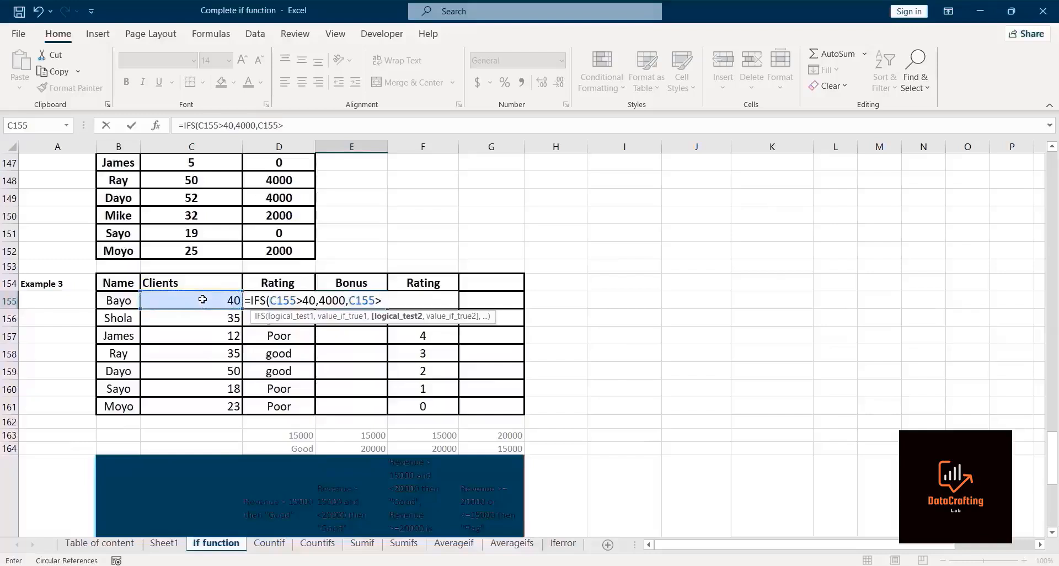
type("30,")
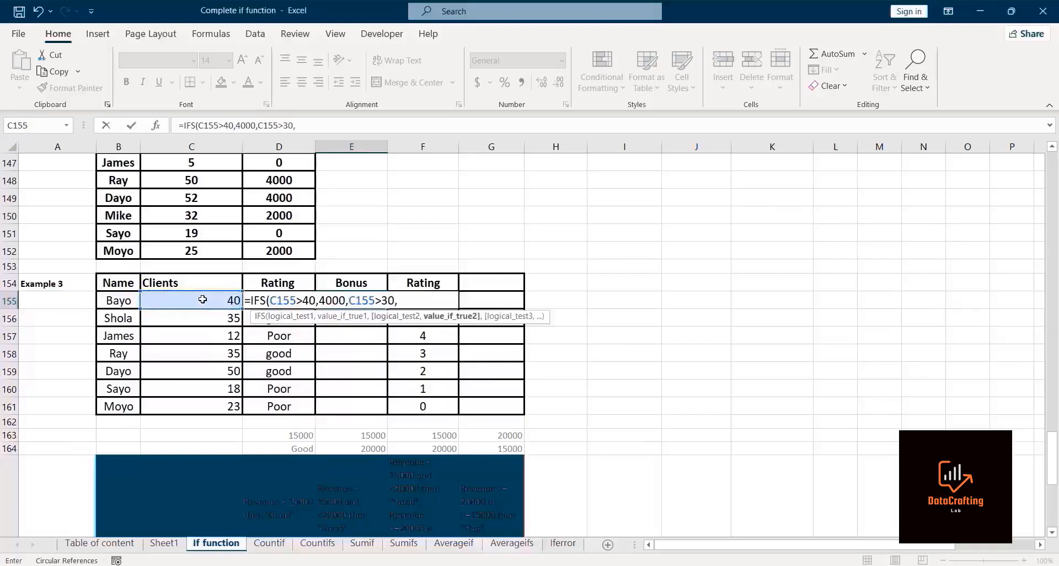
type("2000,")
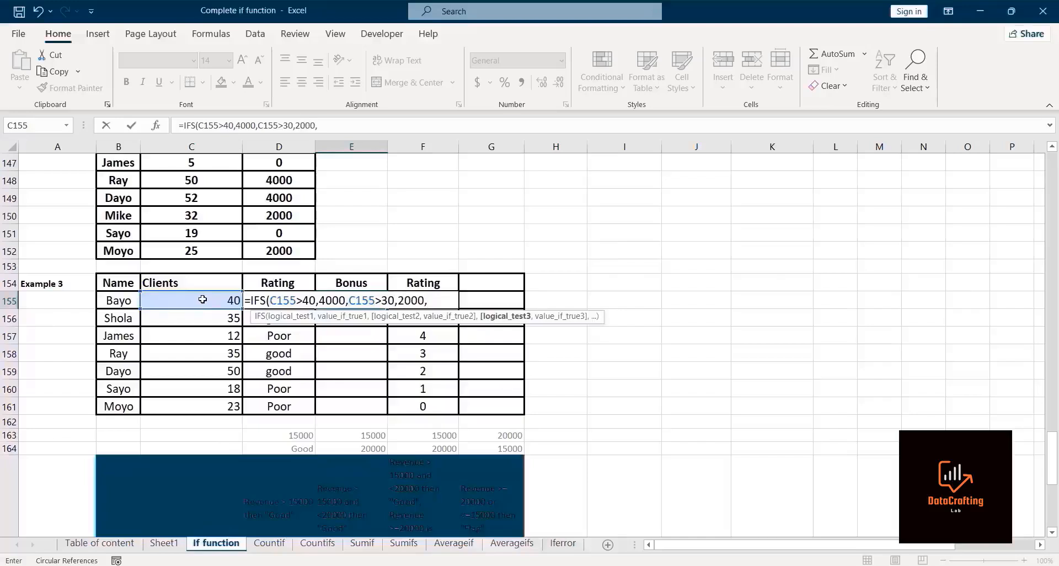
Step: Add a third condition giving a 1000 bonus when clients exceed 20
left_click(203, 300)
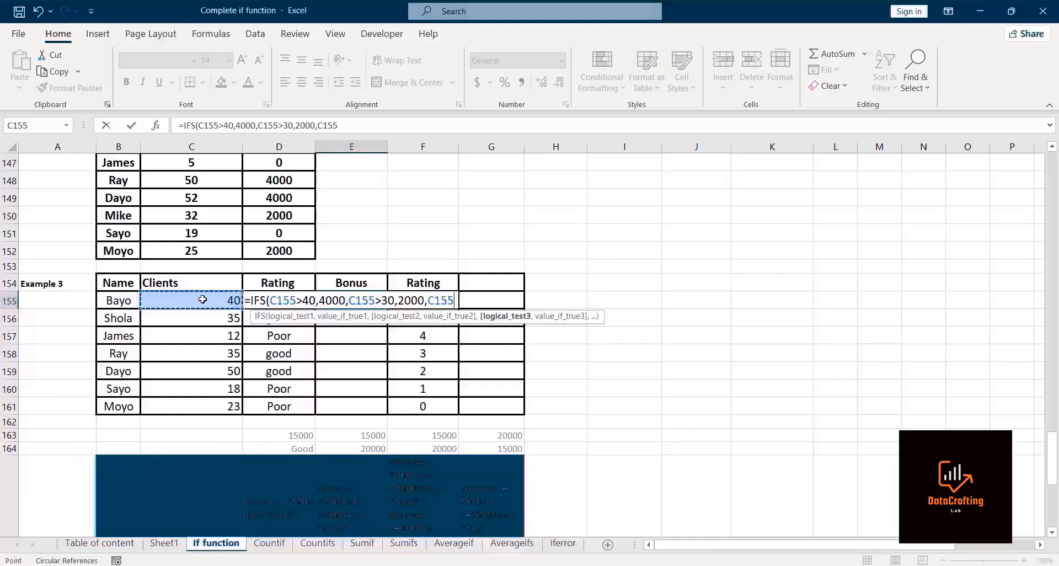
type(".")
key("BackSpace")
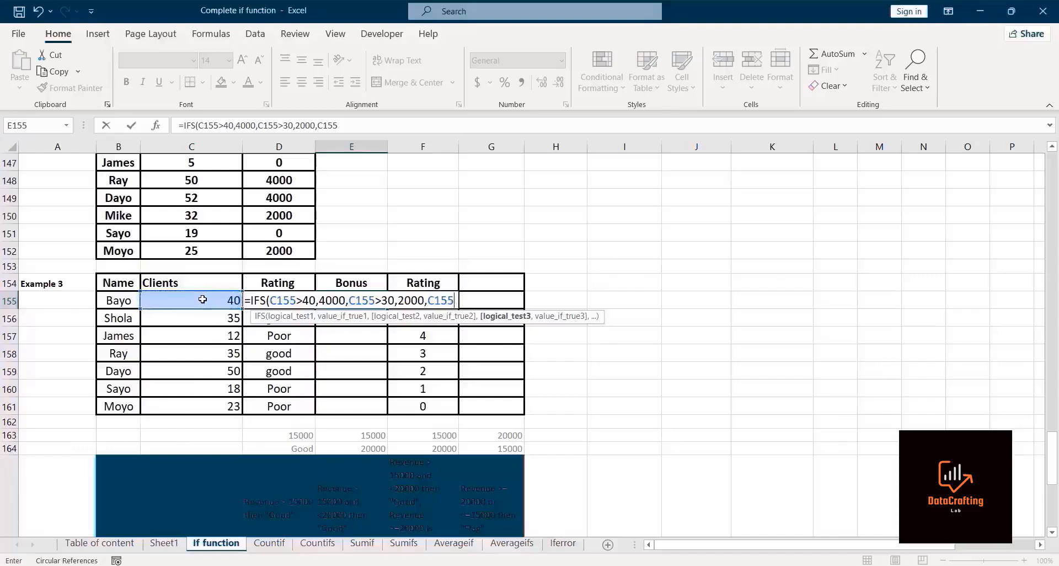
type(".")
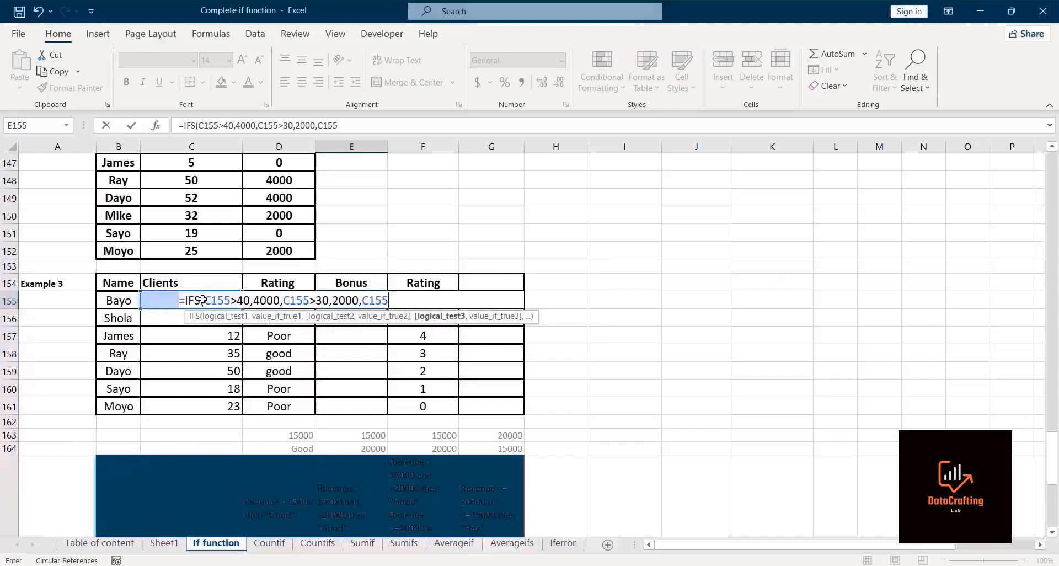
type(">20")
key("BackSpace")
type("5,")
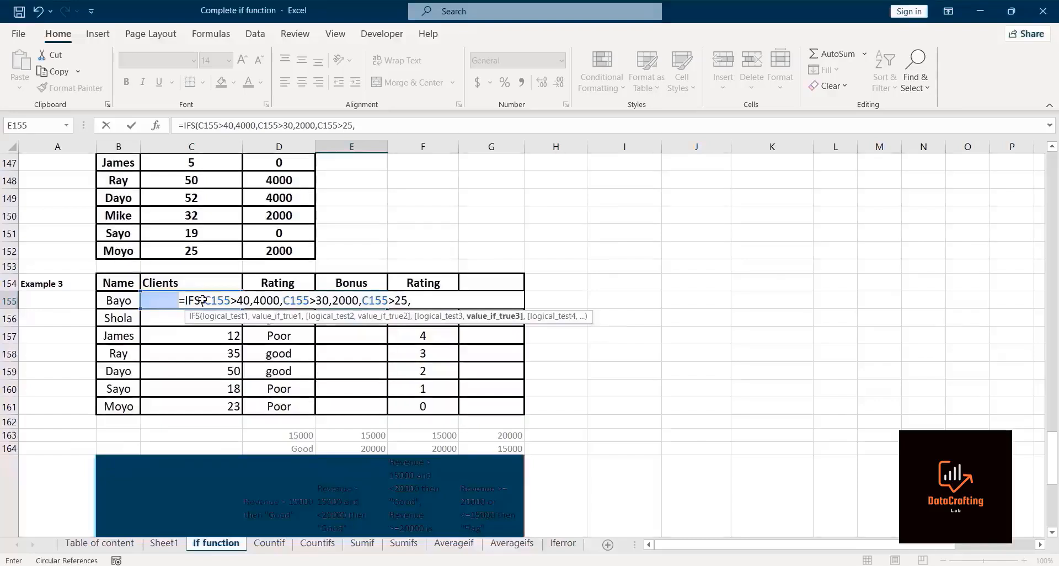
key("BackSpace")
key("BackSpace")
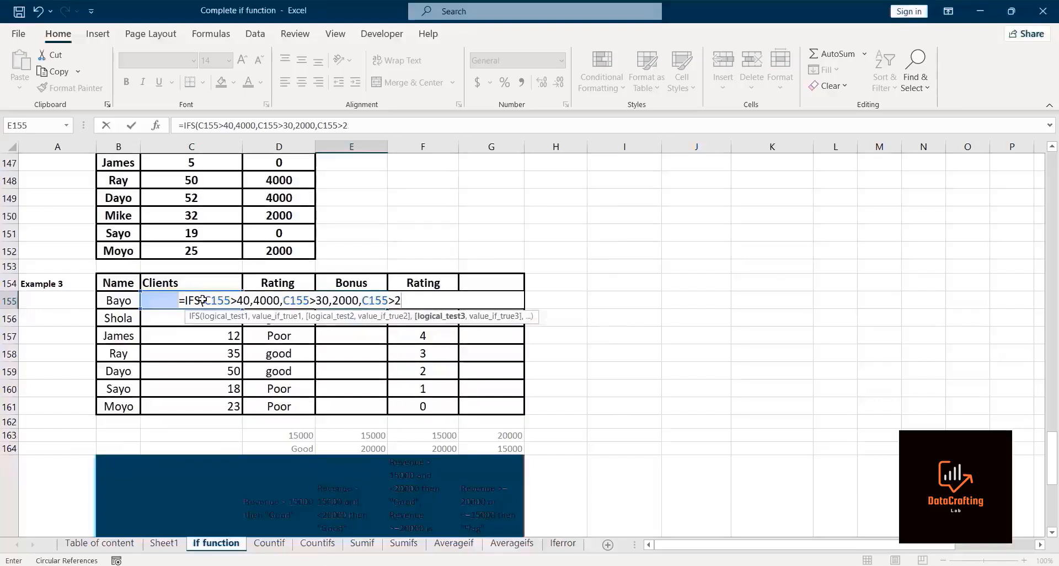
type("0,1000,")
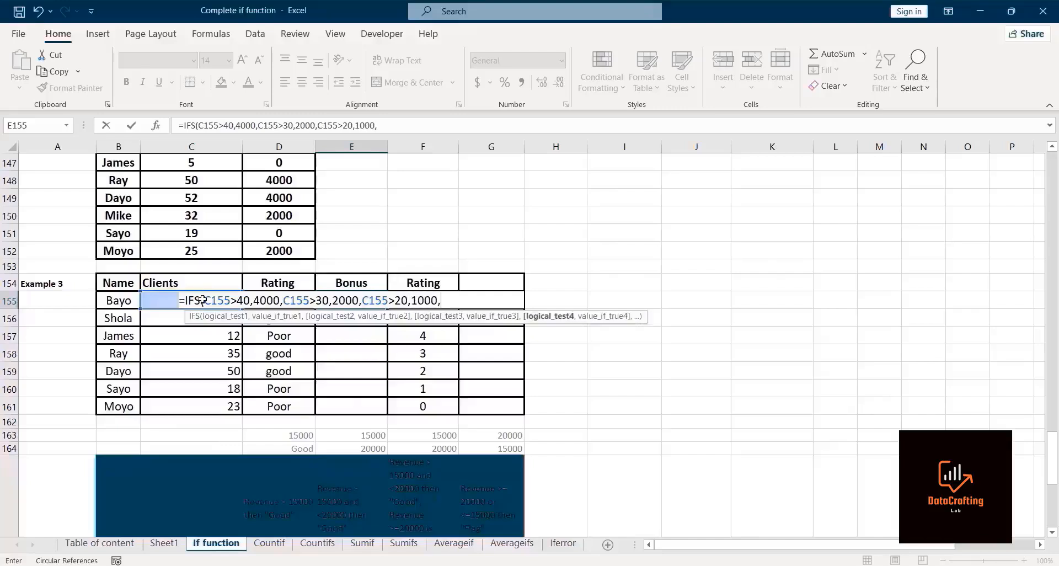
Step: Add a final condition giving 0 when clients are at most 18, then close and enter the IFS formula
left_click(162, 300)
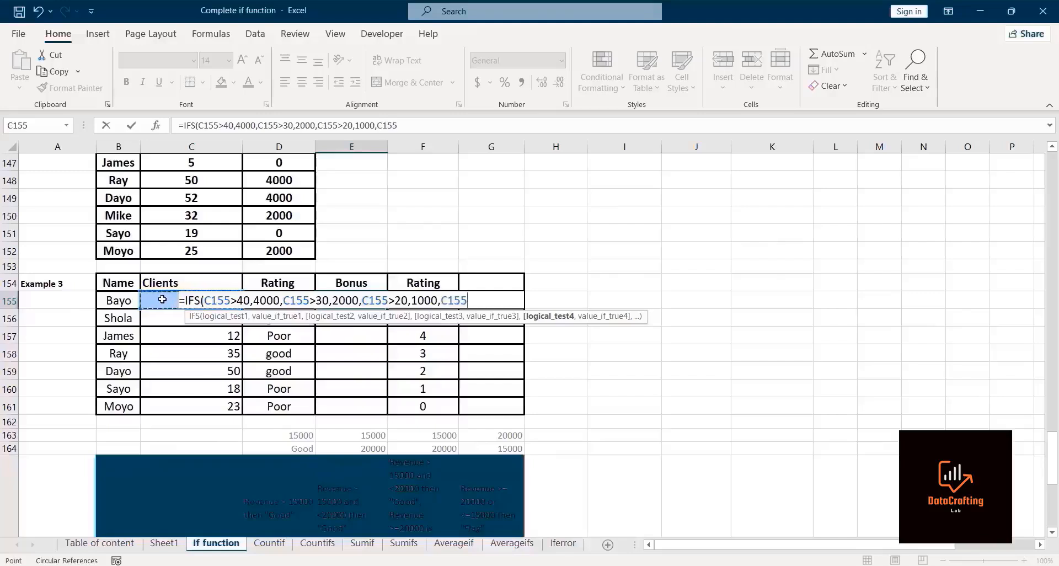
type("<=2")
key("BackSpace")
type("18,")
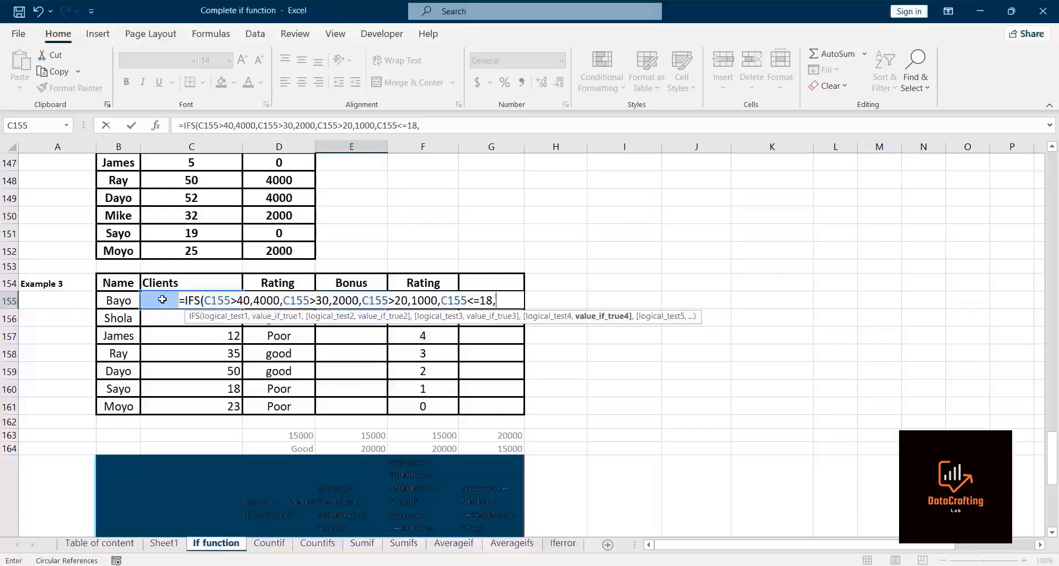
type("0)")
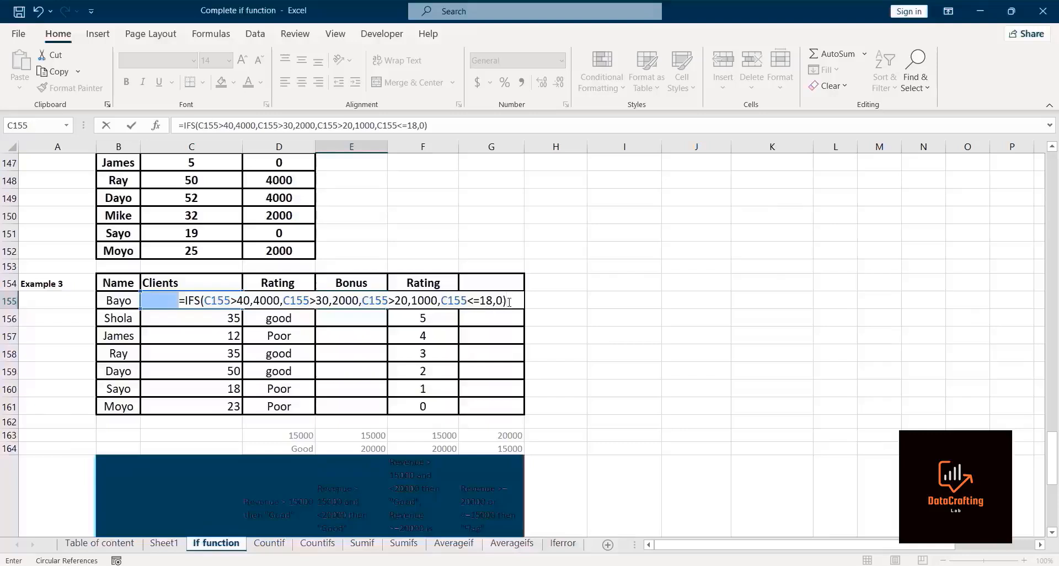
key("Return")
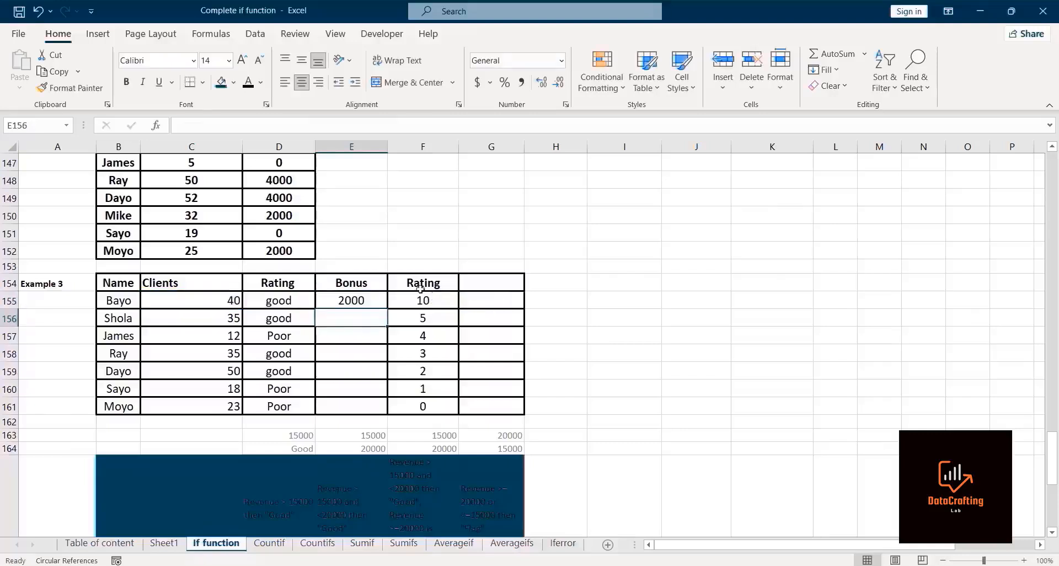
Step: Fill the IFS bonus formula from Bayo's cell down to all clients in the Bonus column
left_click(361, 300)
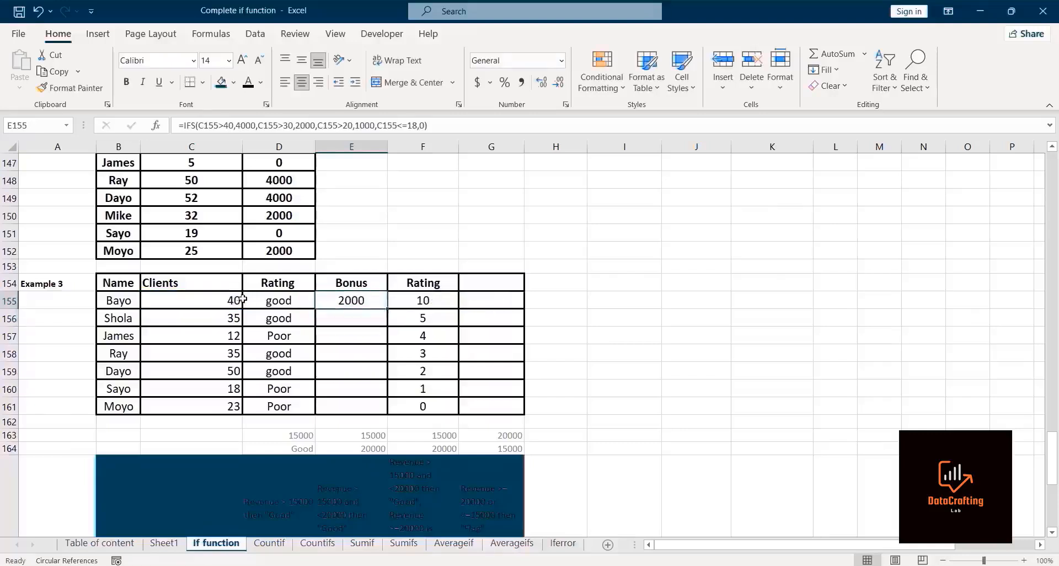
double_click(386, 306)
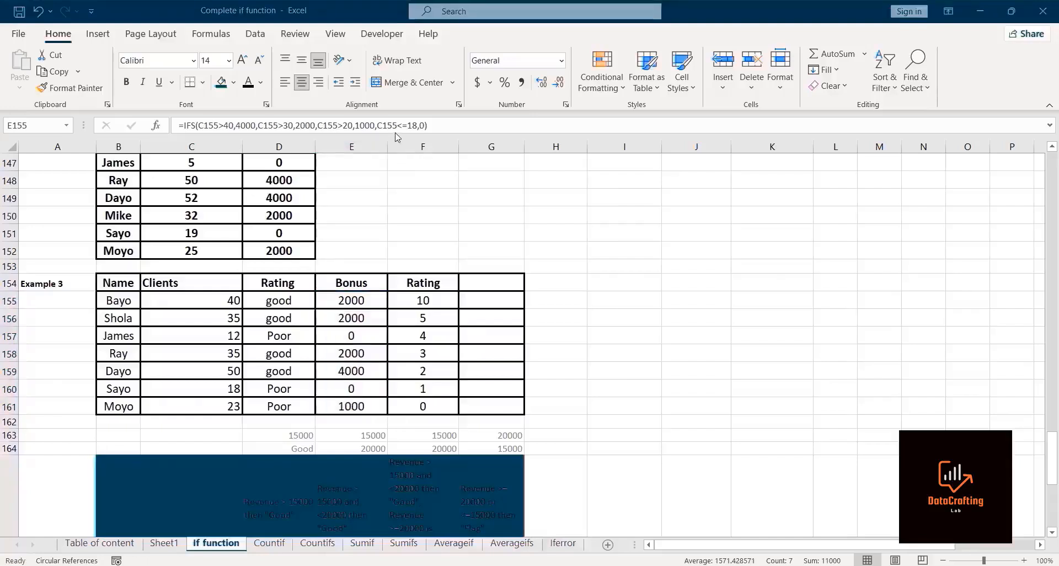
Step: In the empty column beside Rating, start an IF formula with an AND test that Bayo's clients exceed 30
left_click(471, 303)
left_click(465, 299)
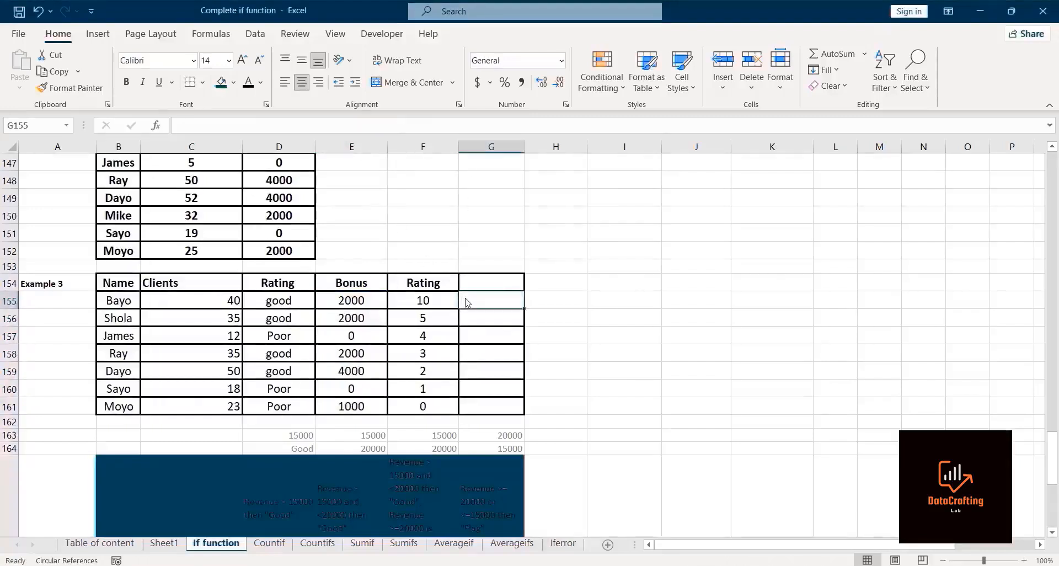
type("=if")
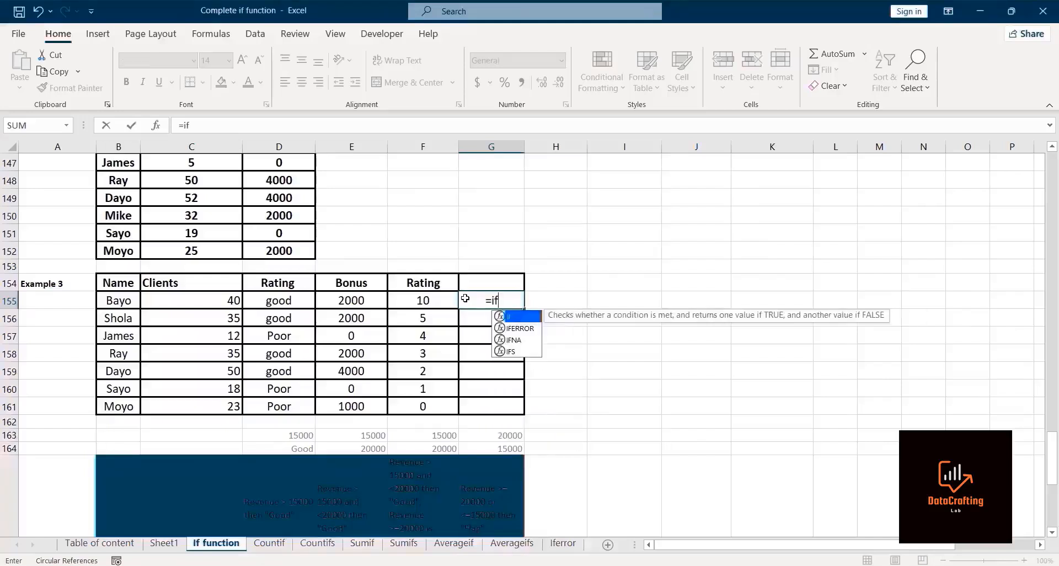
double_click(520, 316)
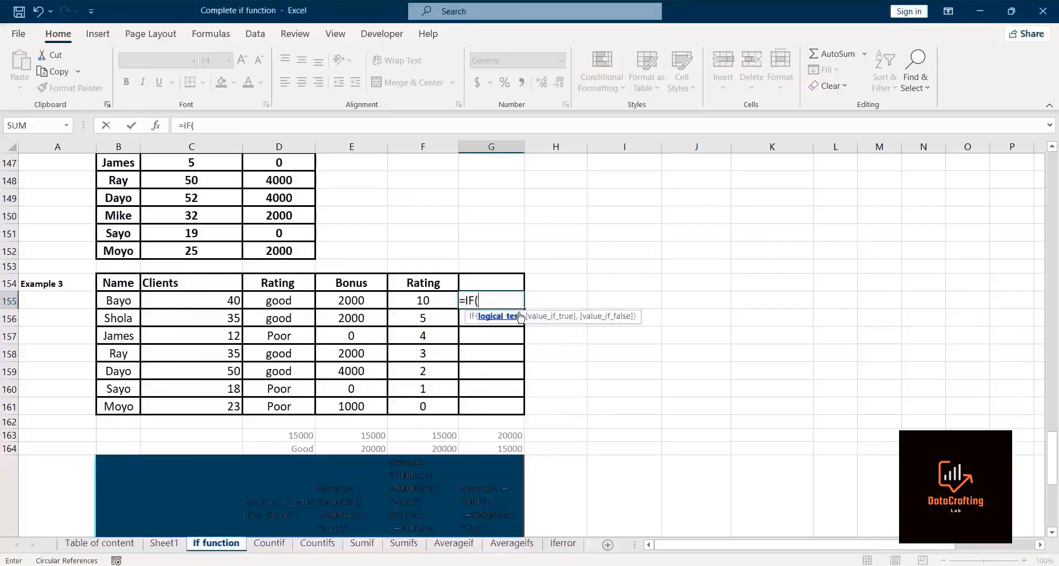
type("A")
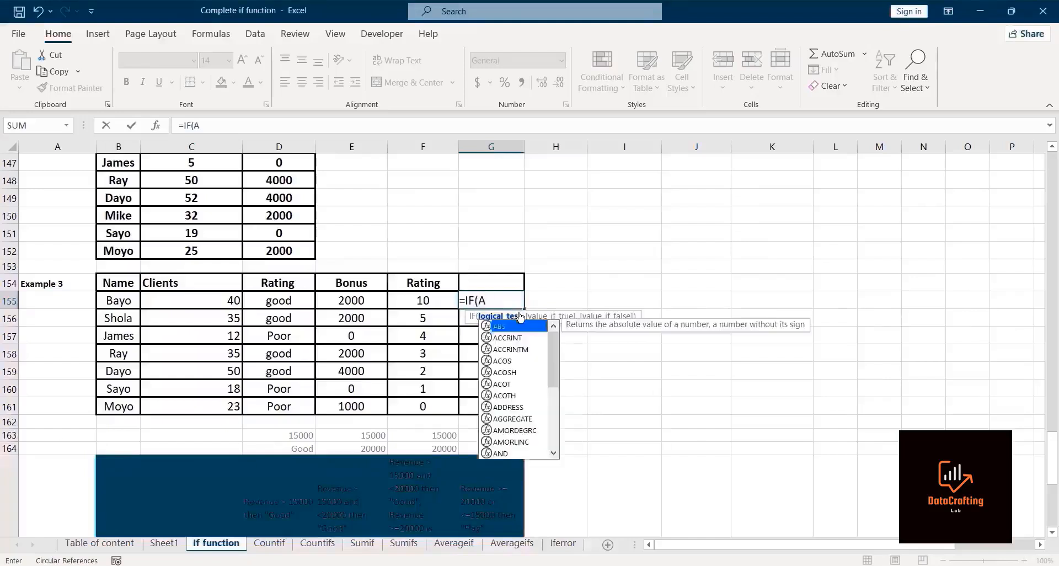
type("nd")
double_click(518, 325)
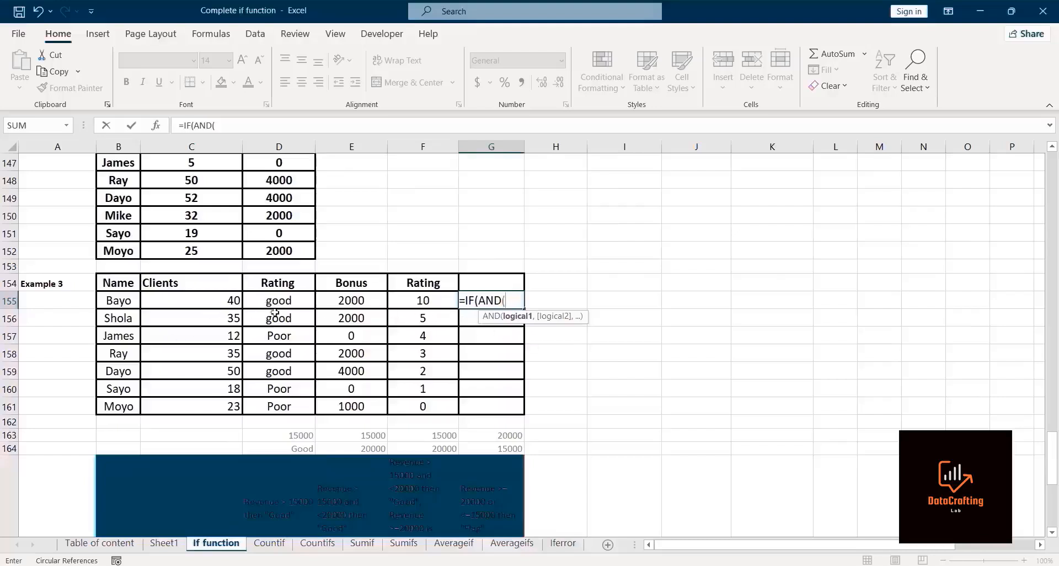
left_click(166, 305)
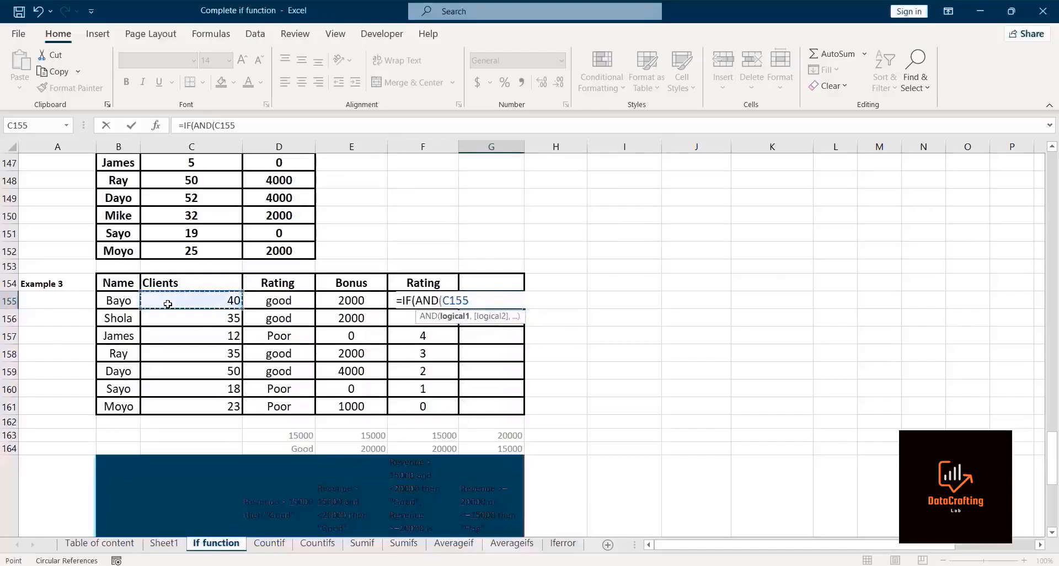
type(">30,")
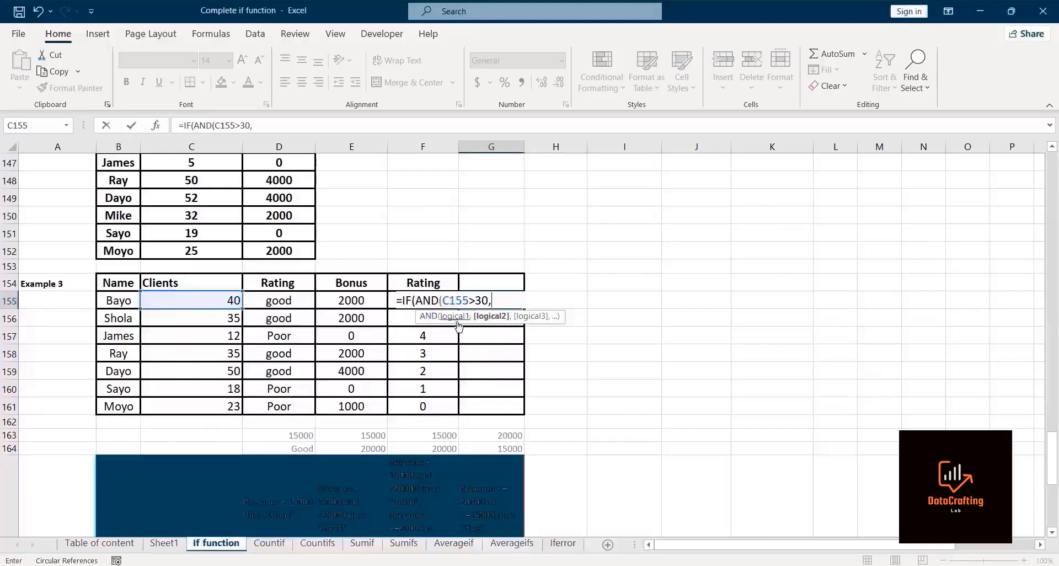
Step: Add a second AND condition that Bayo's rating in F155 exceeds 8, and close the AND
left_click(391, 299)
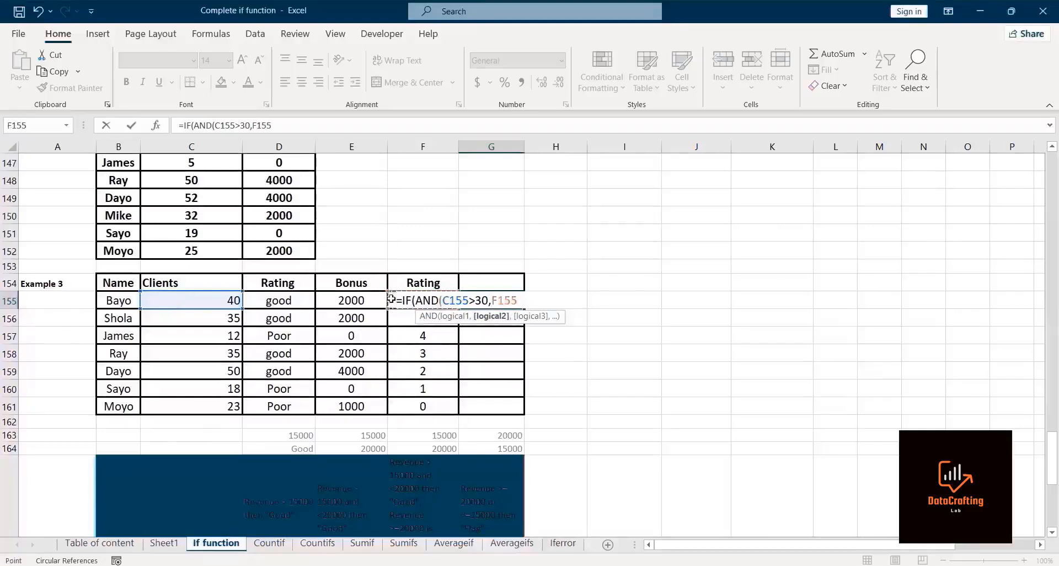
type(".")
type(">")
type("5")
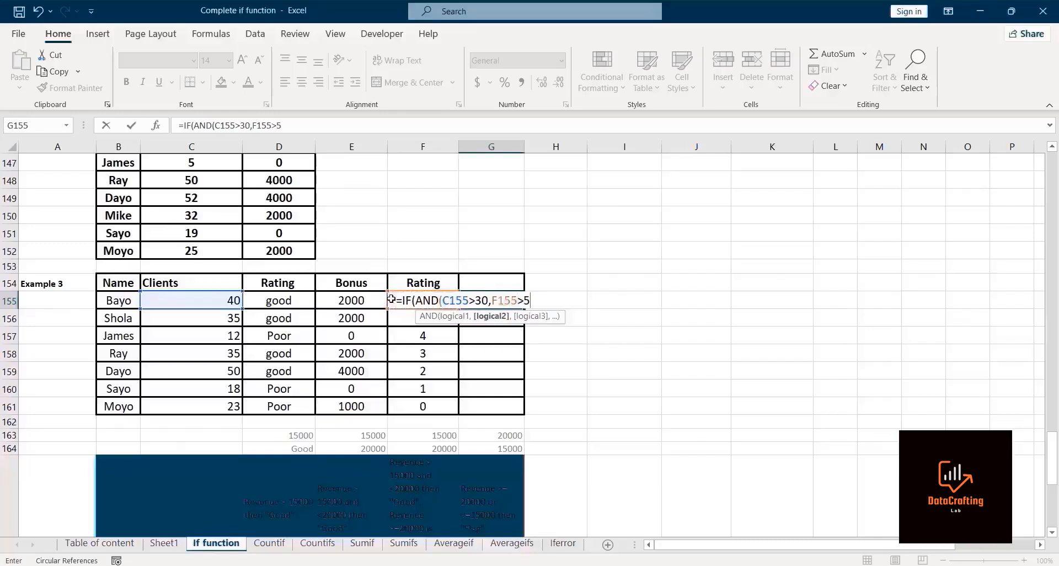
key("BackSpace")
type("8)")
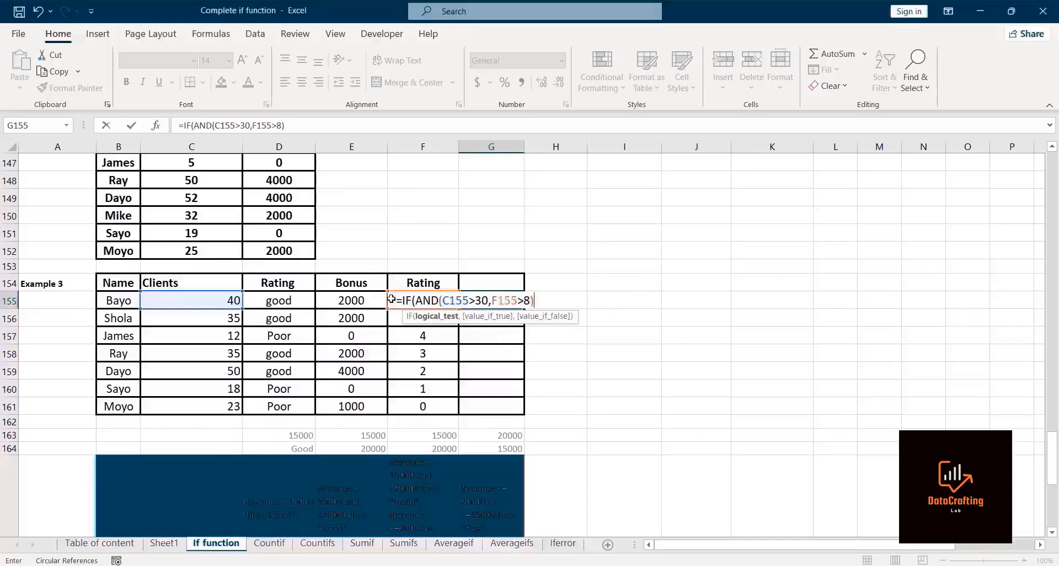
type(",")
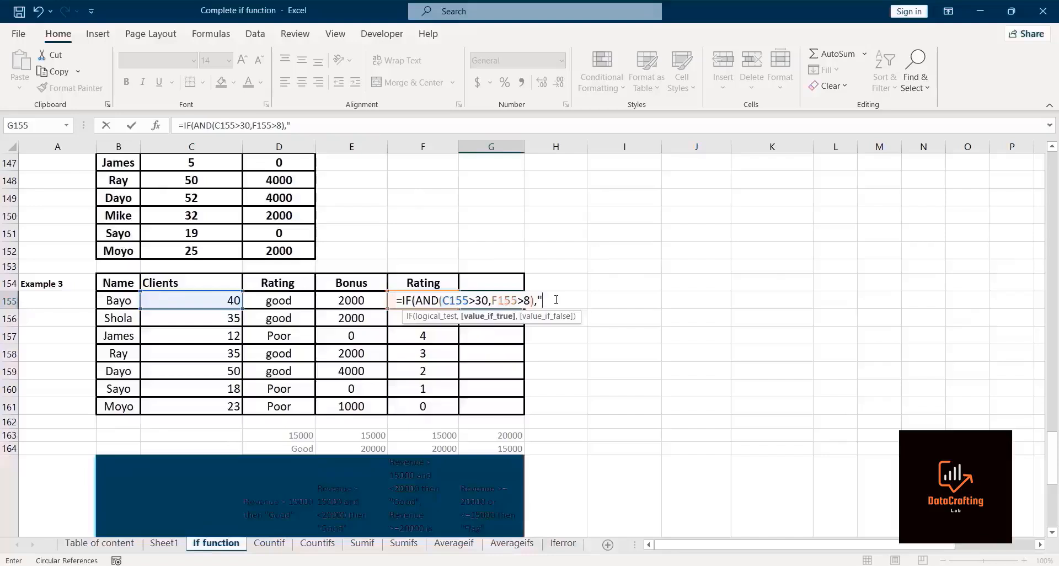
Step: Set the IF formula's true value to the text "Good"
type("Yes")
key("BackSpace")
key("BackSpace")
key("BackSpace")
type("Good\",")
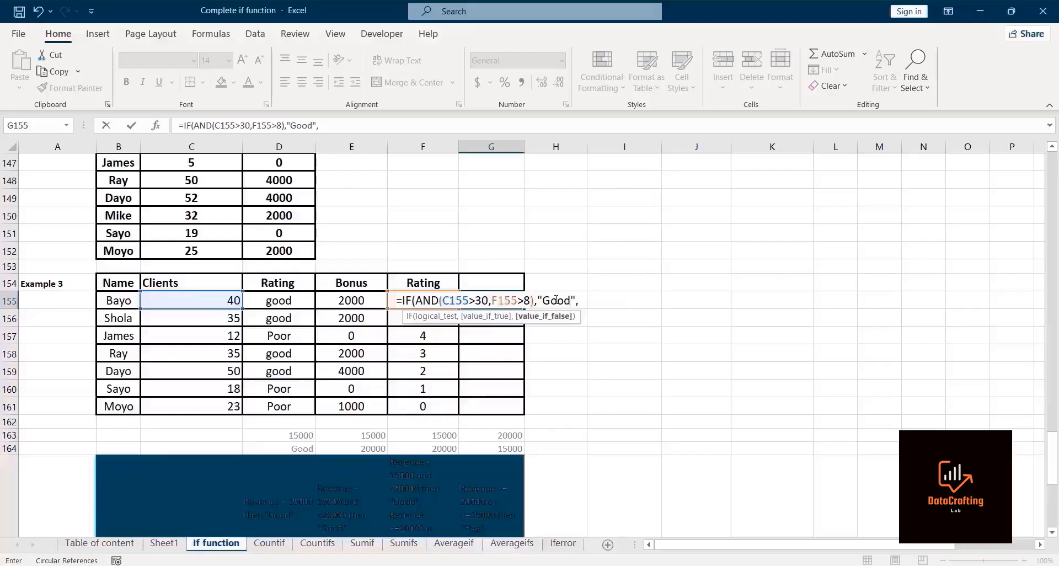
type("\"Poor")
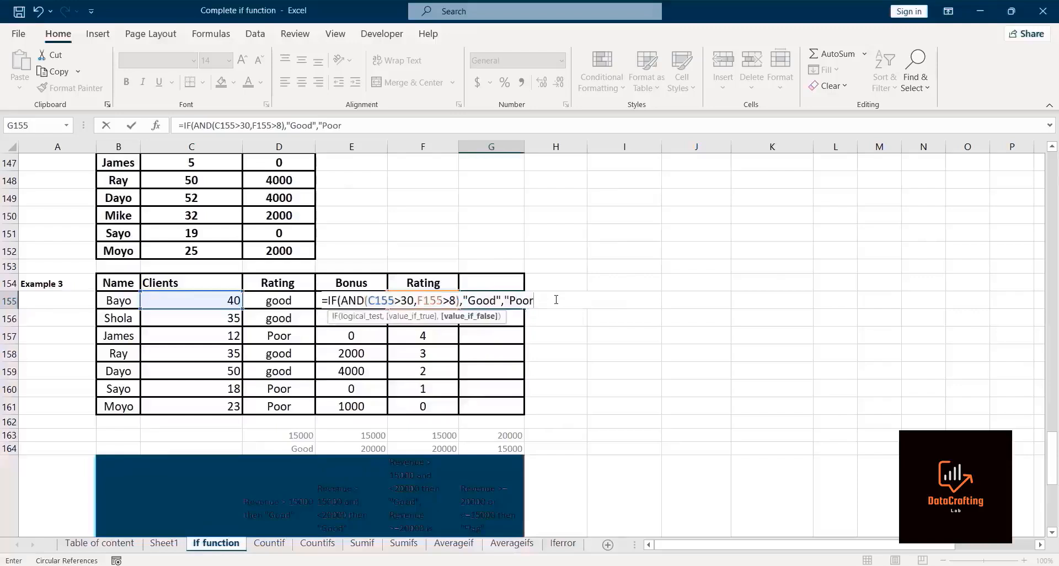
type("\")")
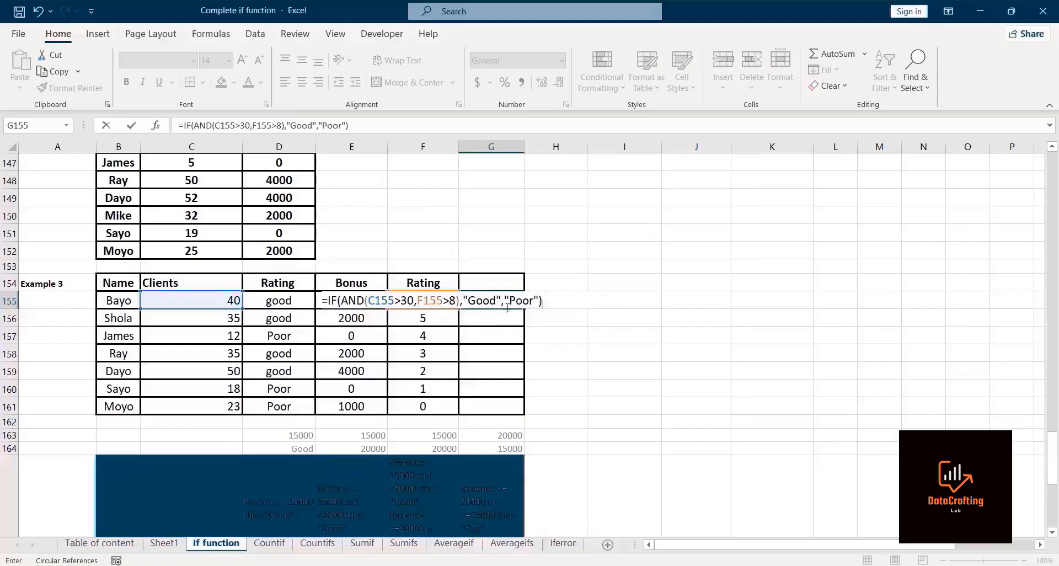
Step: Complete the formula with "Poor" as the false value, enter it, and fill it down for all clients
key("ctrl+Return")
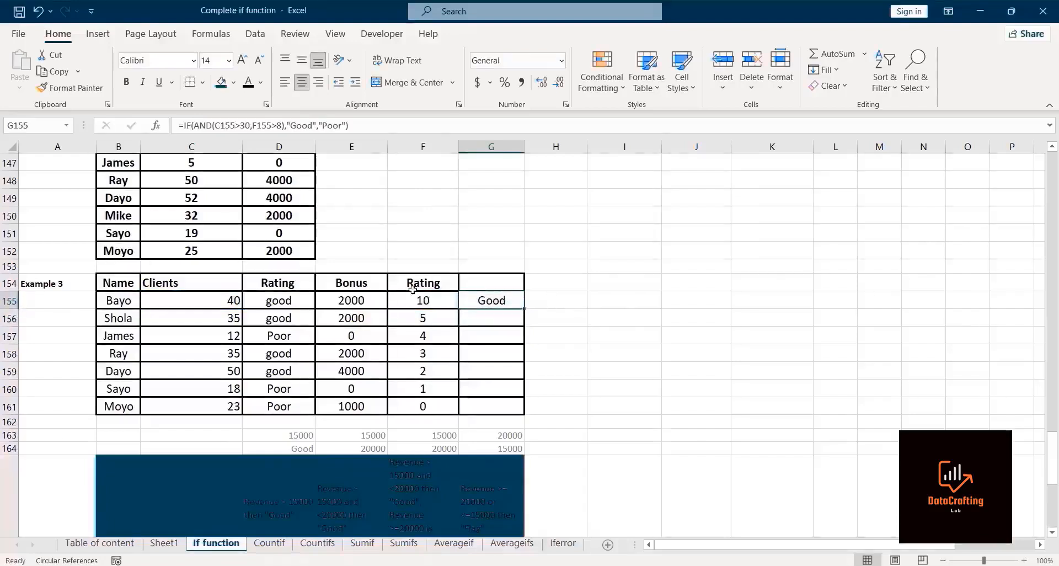
double_click(527, 307)
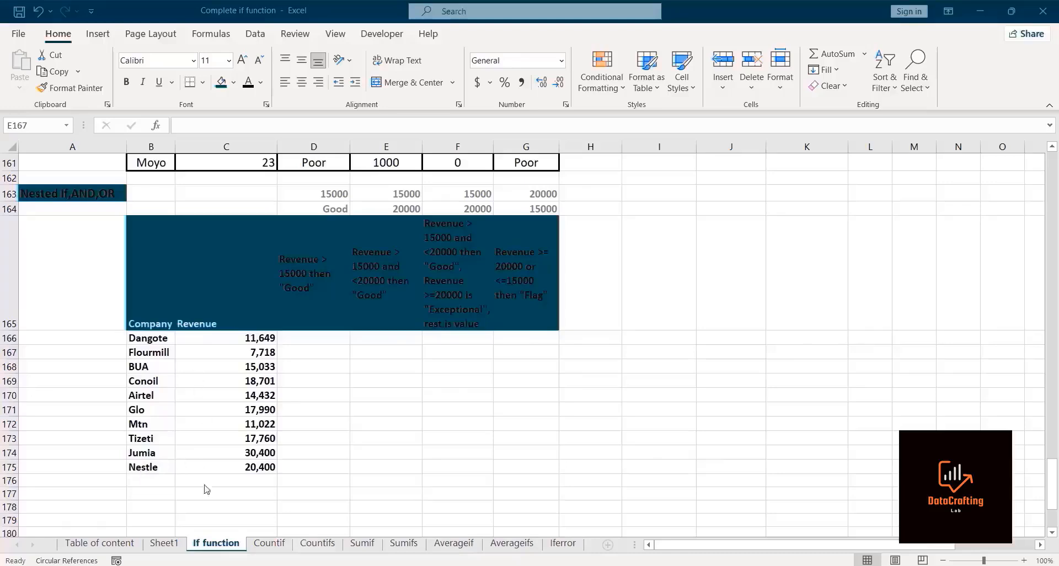
Step: Center the Company and Revenue headers of the nested IF table
left_click(146, 320)
left_click(146, 320)
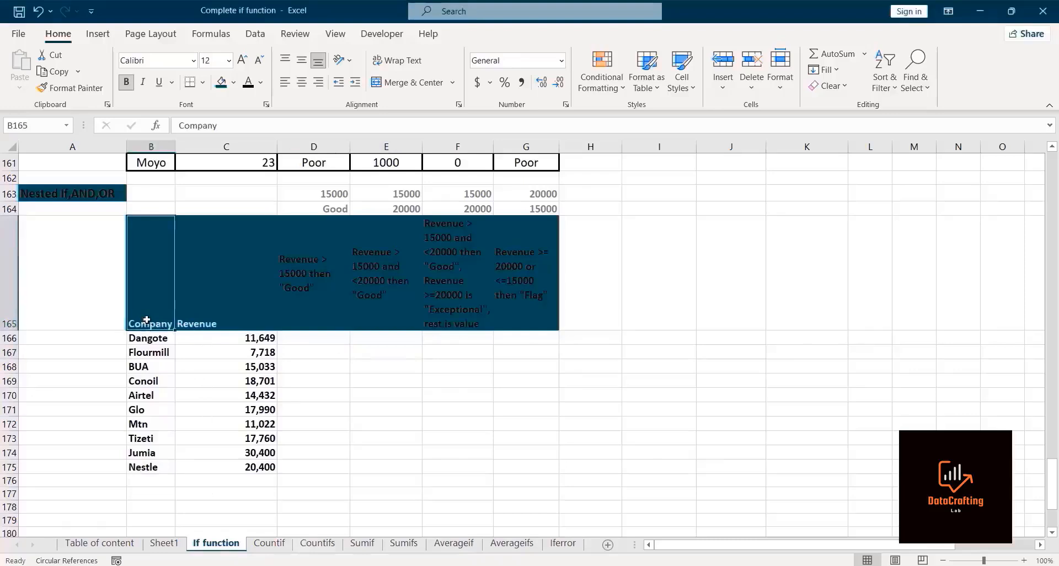
left_click_drag(146, 320, 248, 322)
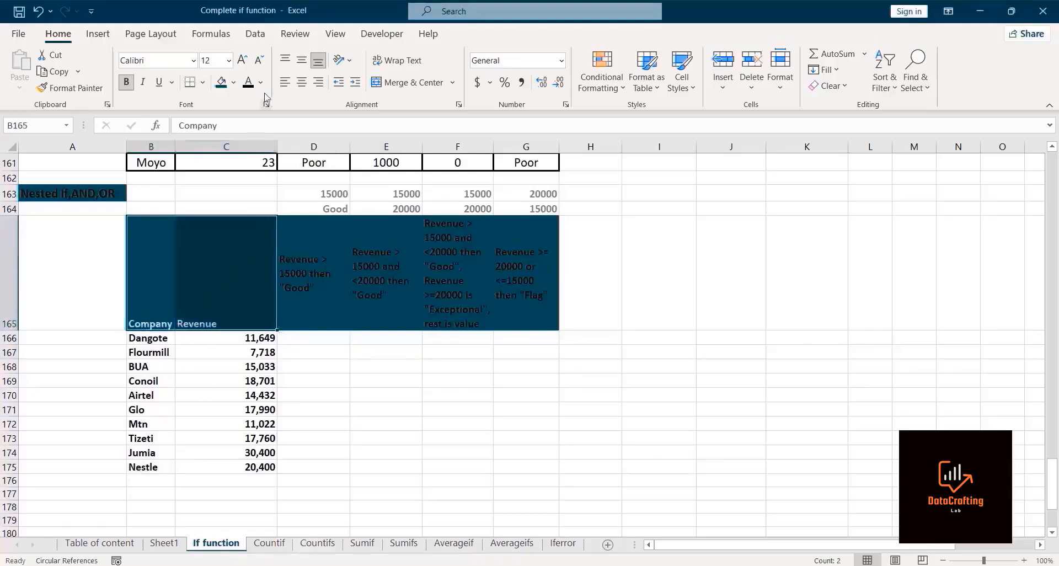
left_click(302, 82)
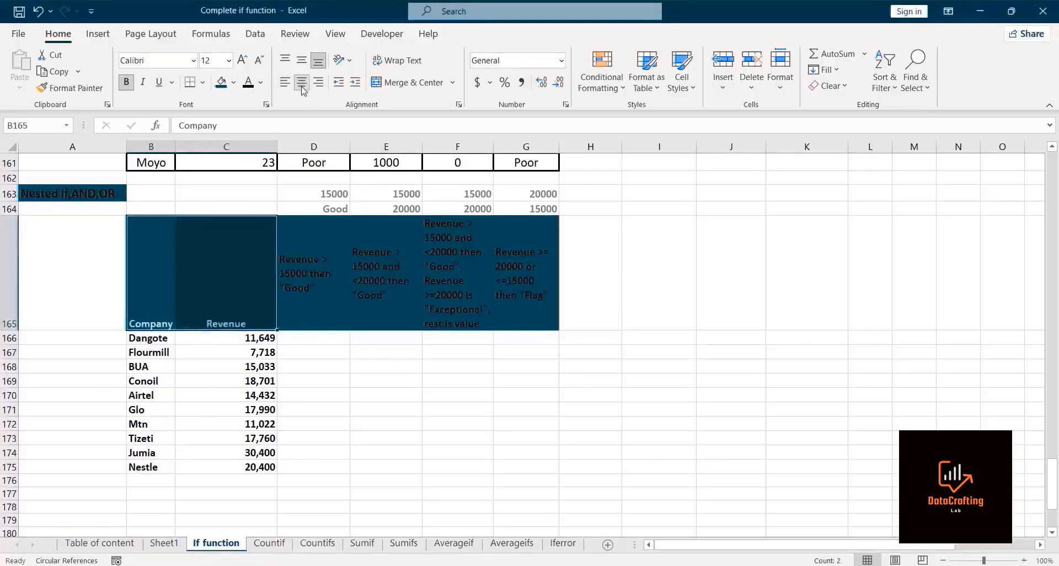
left_click(359, 427)
Step: In Dangote's first result cell, start an IF testing whether revenue C166 exceeds the absolute reference $D$163
left_click(305, 337)
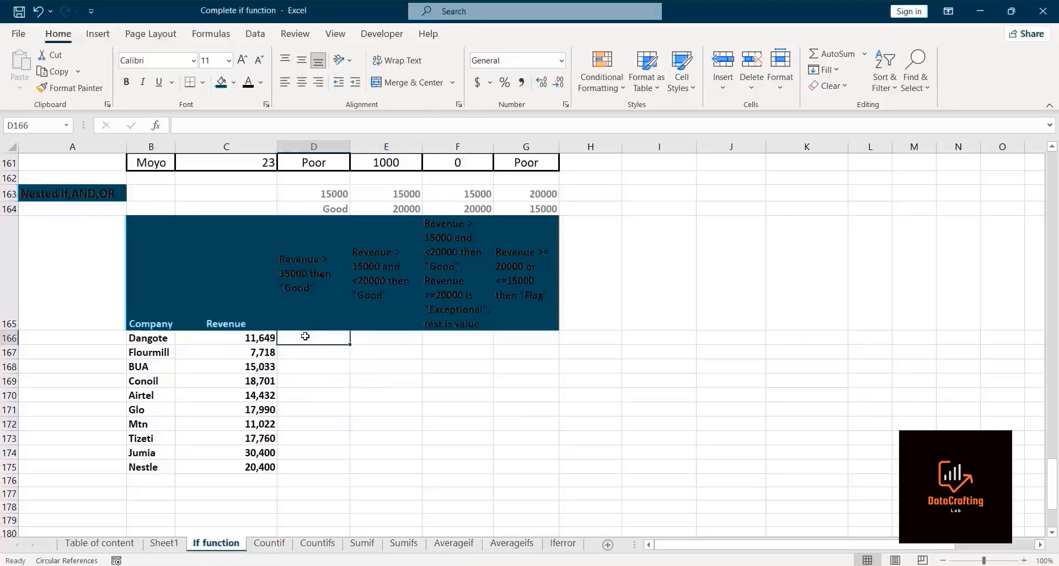
type("=if")
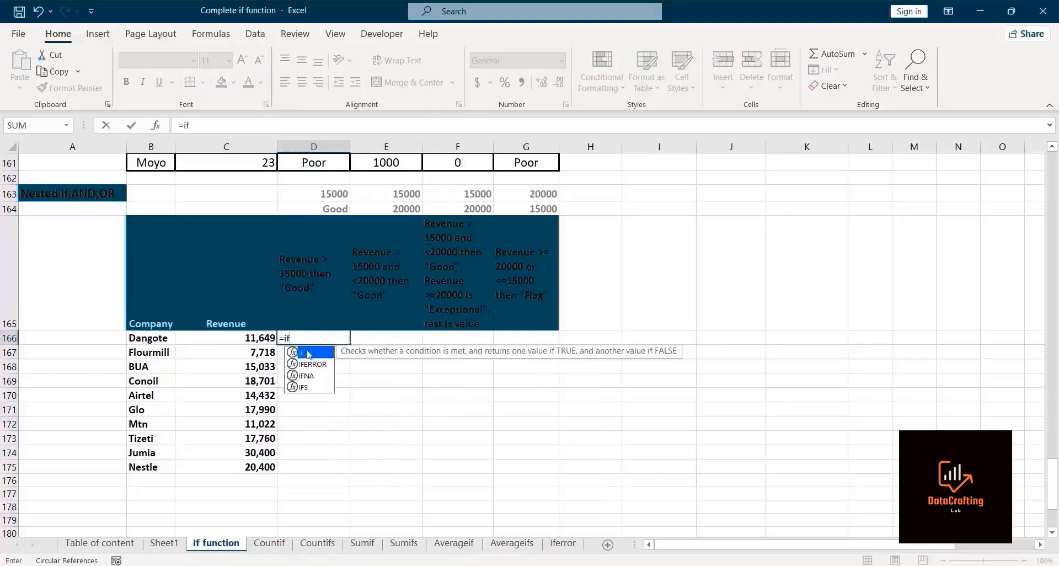
double_click(309, 353)
left_click(255, 338)
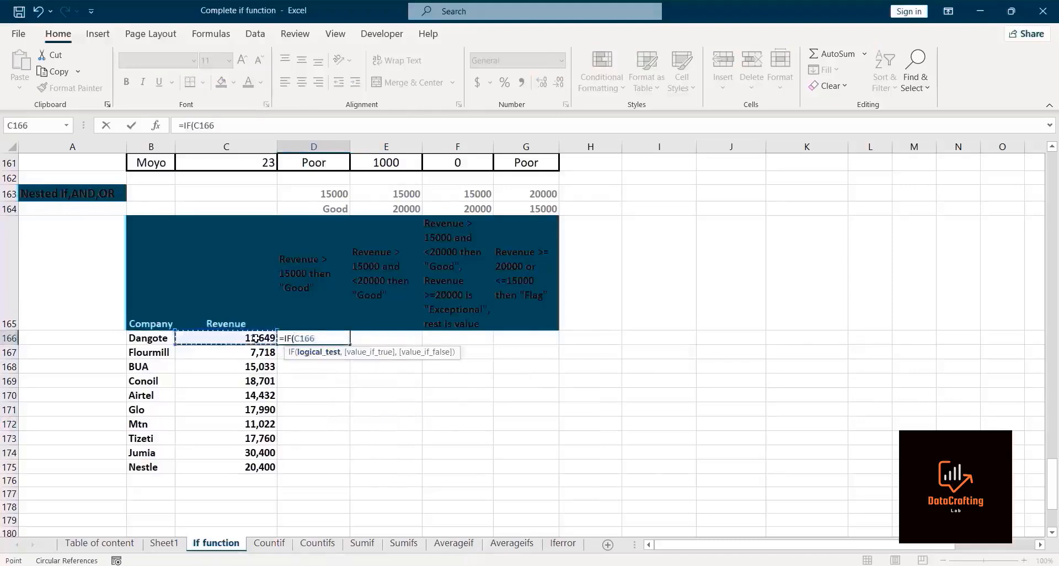
type(">")
left_click(304, 194)
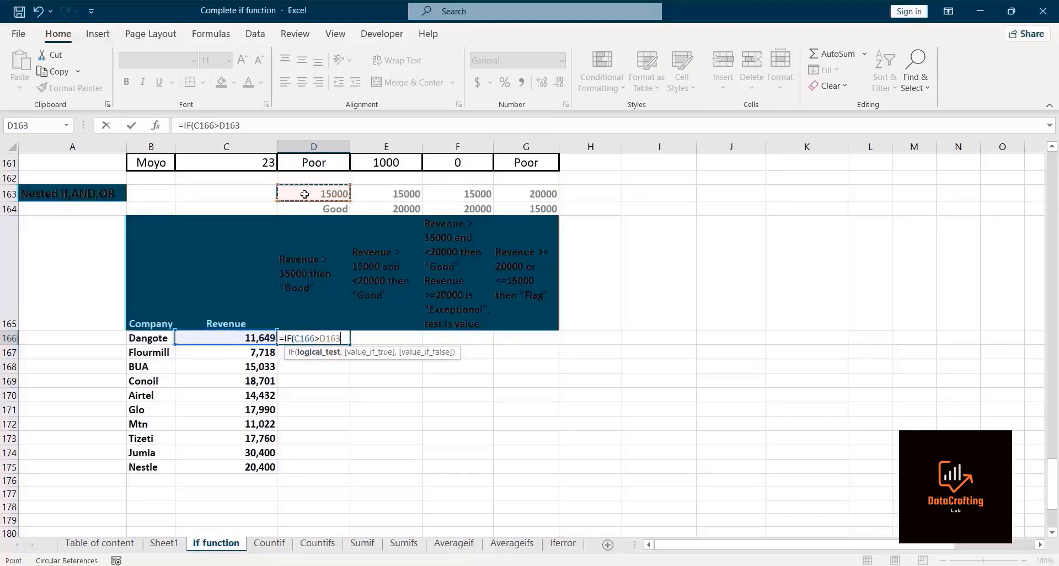
key("F4")
type(",")
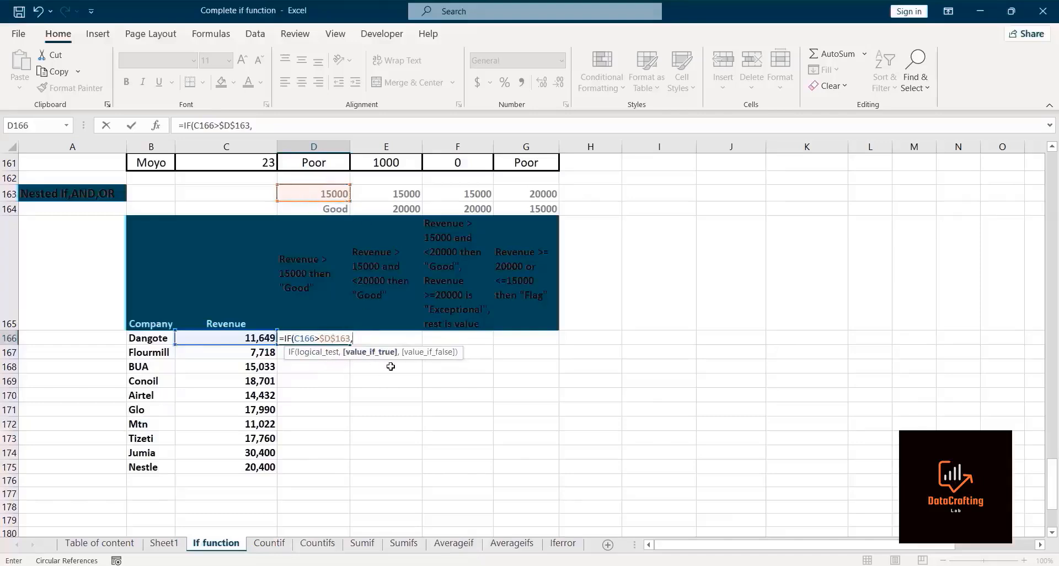
type("\"Good\",")
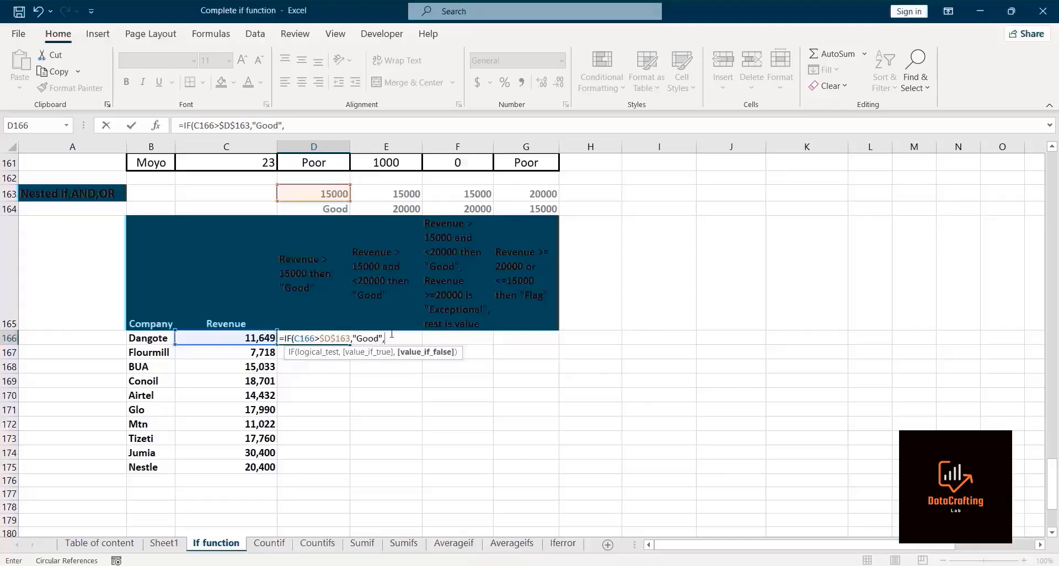
key("BackSpace")
key("BackSpace")
key("BackSpace")
key("BackSpace")
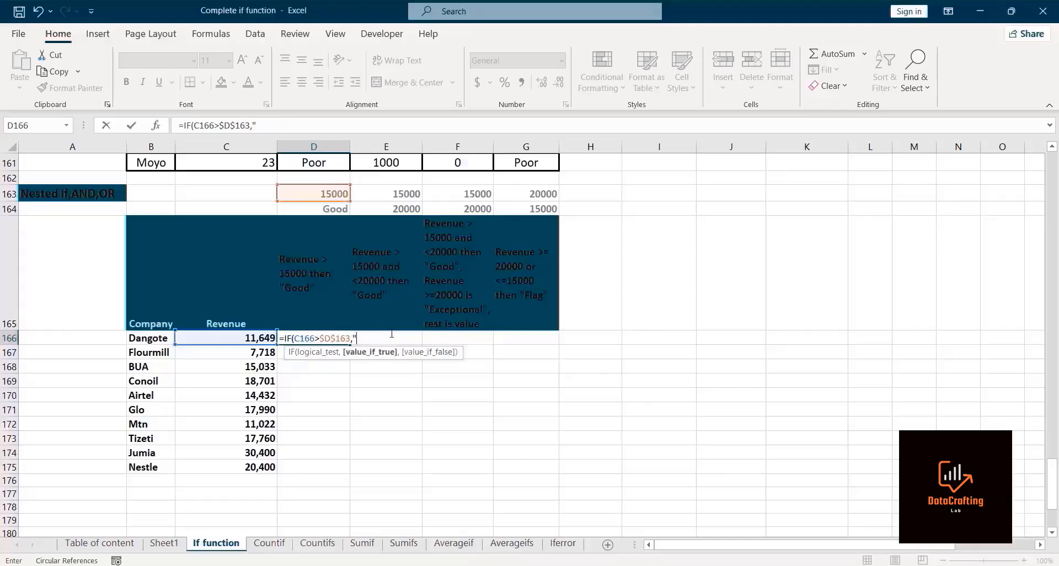
Step: Use absolute $D$164 as the true value and empty text "" as the false value, then enter the formula
left_click(311, 210)
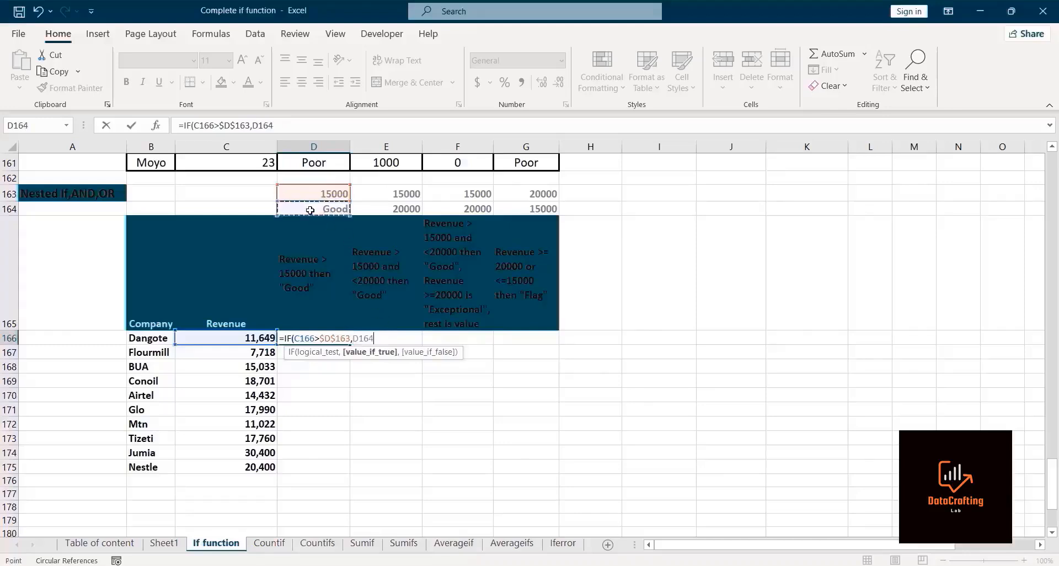
key("F4")
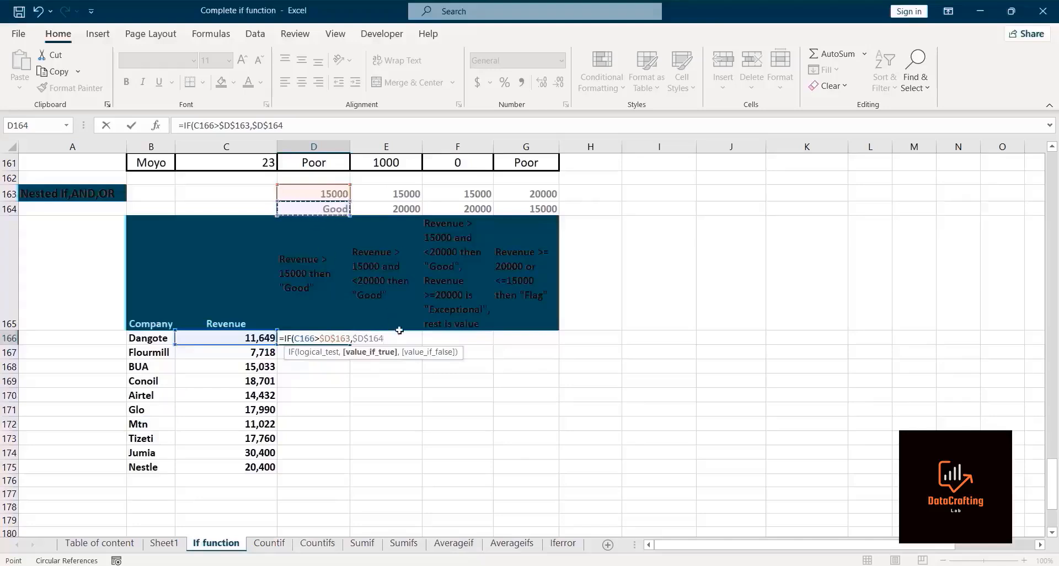
type(",")
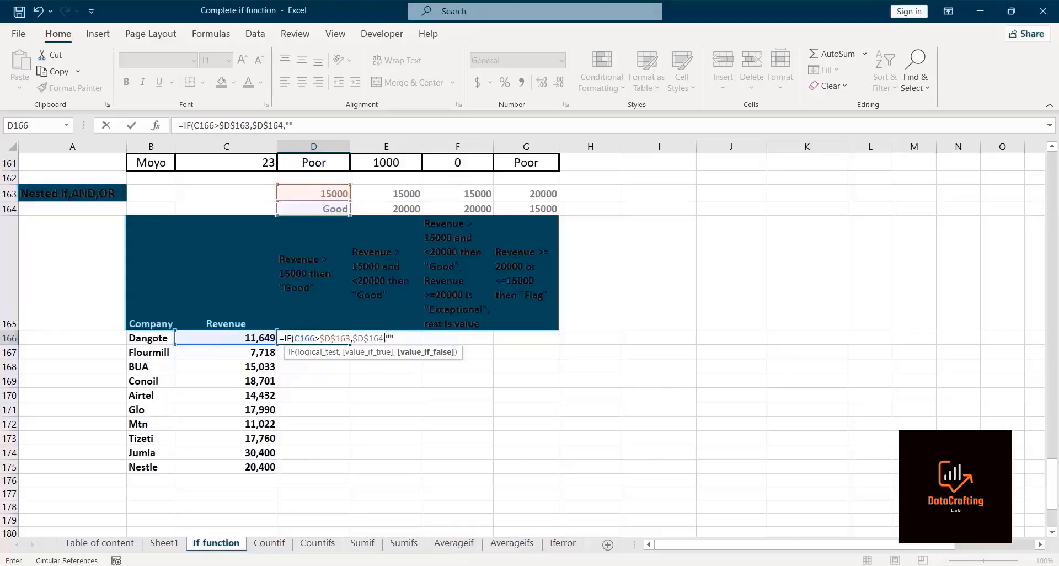
type(")")
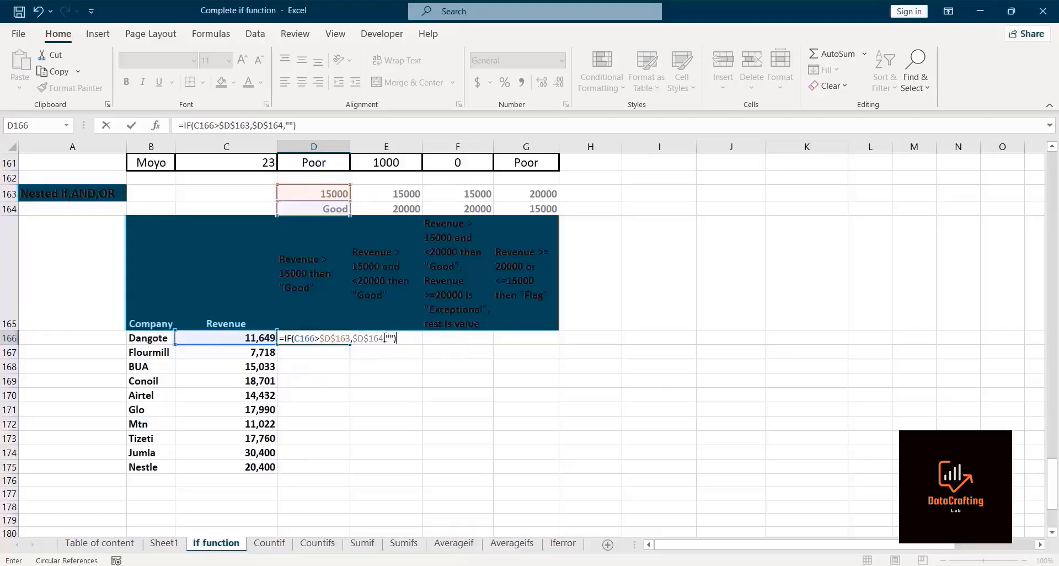
key("Return")
Step: Fill the revenue IF formula down to Nestle's row
left_click(319, 340)
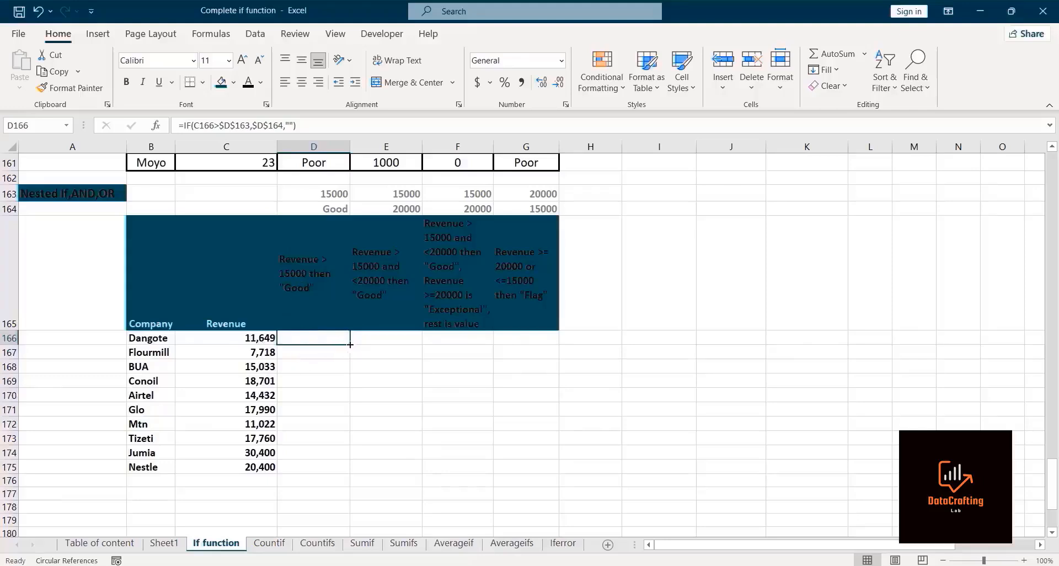
left_click_drag(350, 345, 346, 473)
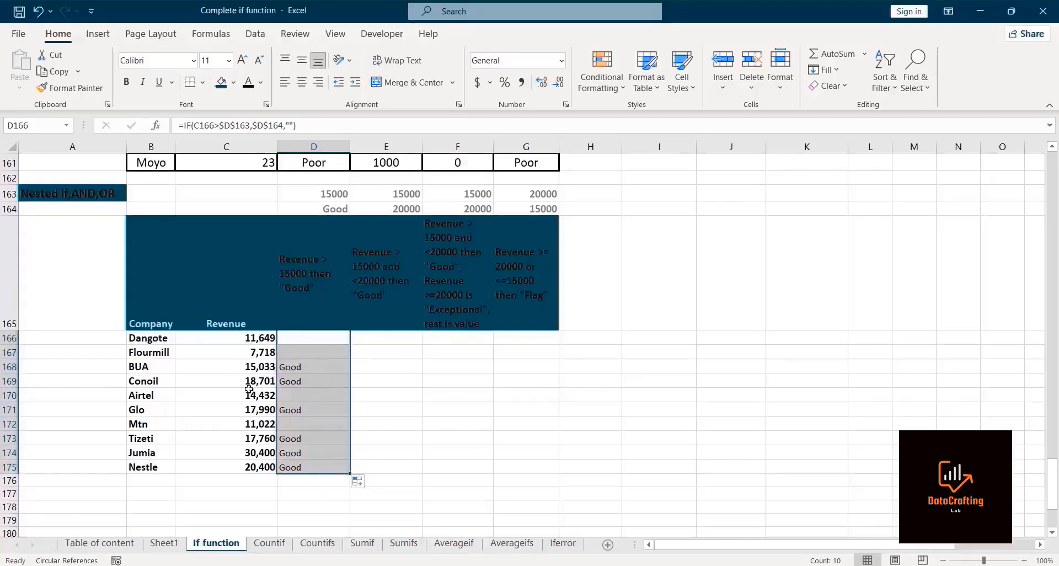
Step: Check the revenue IF formulas in several result cells between Dangote and Mtn
left_click(308, 393)
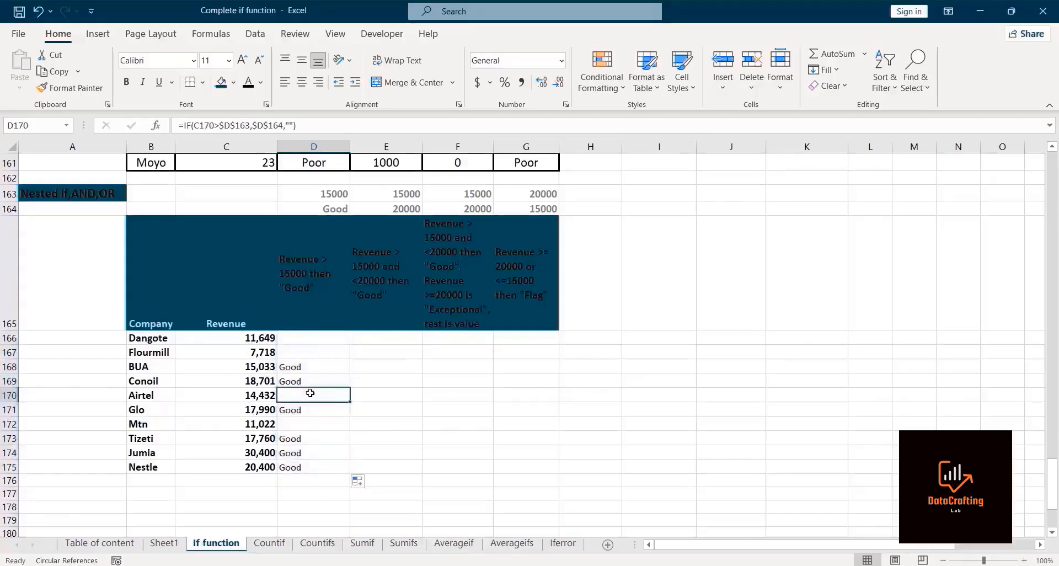
left_click(296, 339)
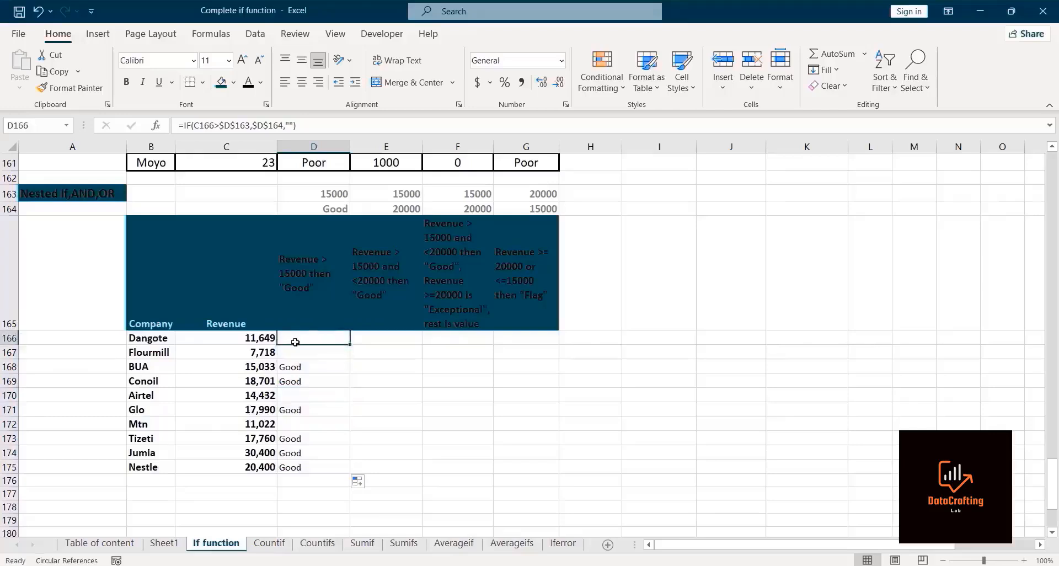
left_click(298, 351)
left_click(294, 392)
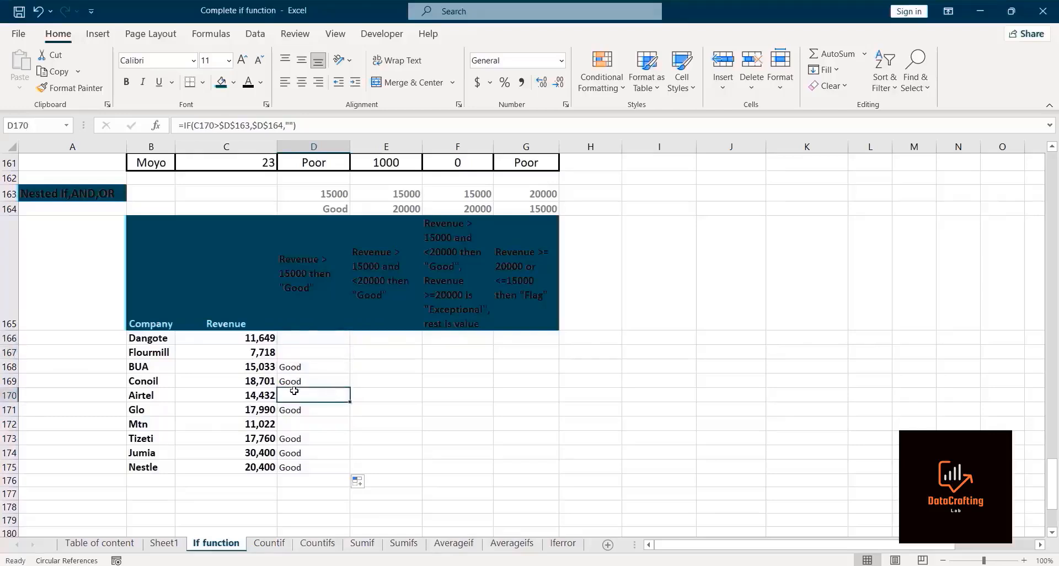
left_click(283, 424)
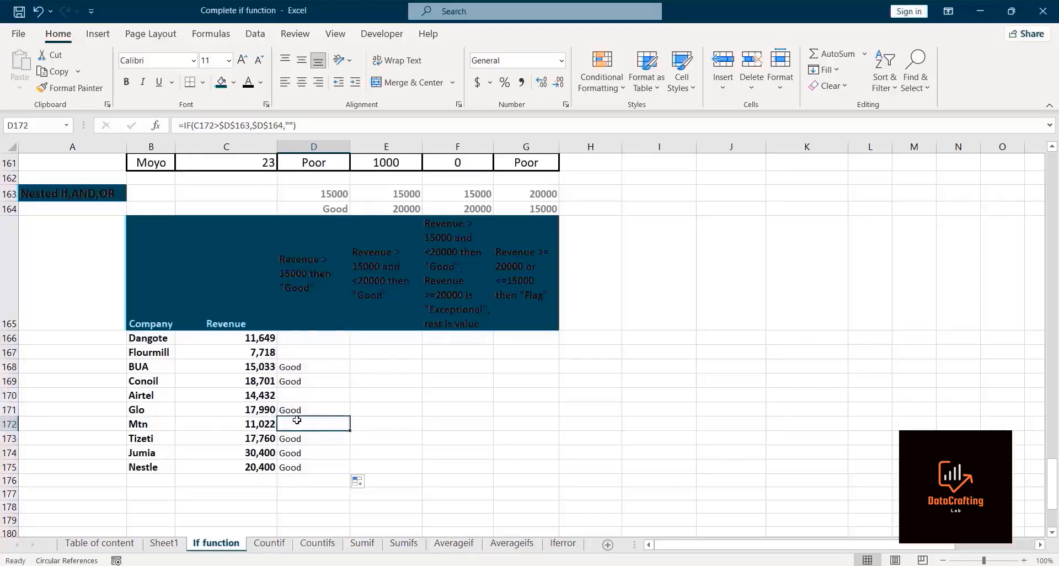
Step: In Dangote's second result cell, start an IF with AND whose first condition is C166 greater than absolute $E$163
left_click(386, 338)
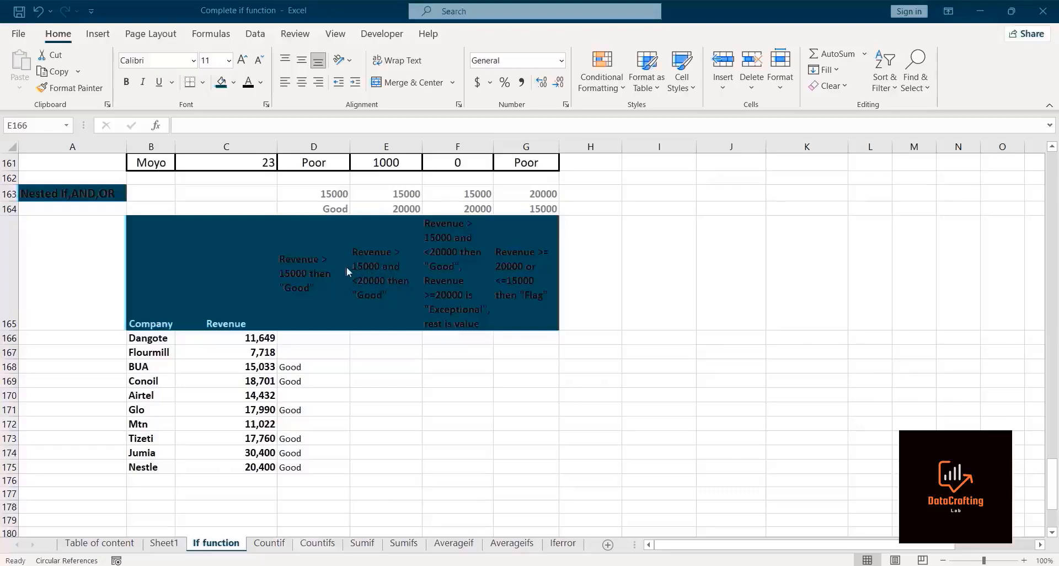
left_click(371, 334)
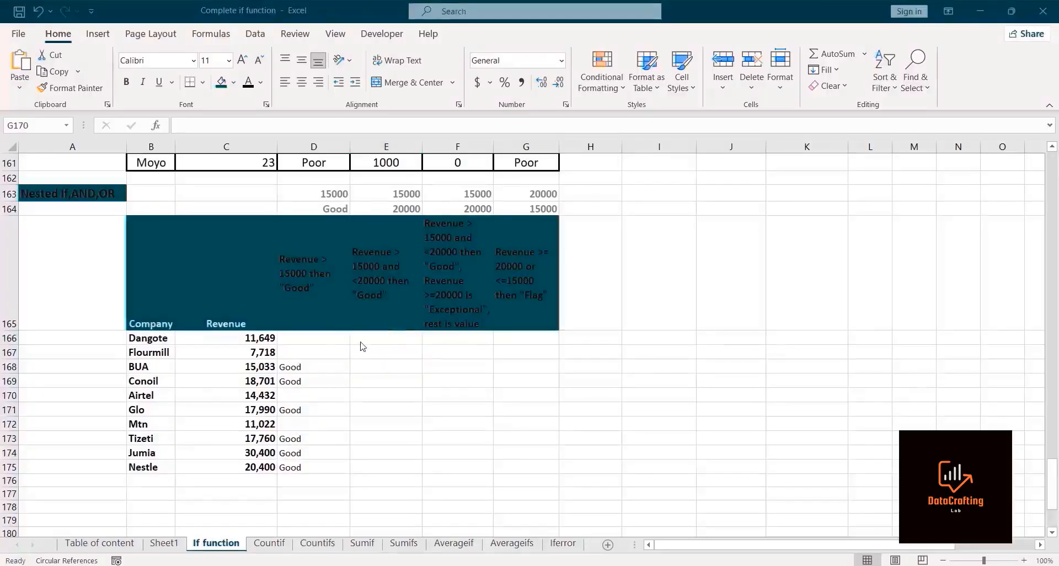
left_click(360, 340)
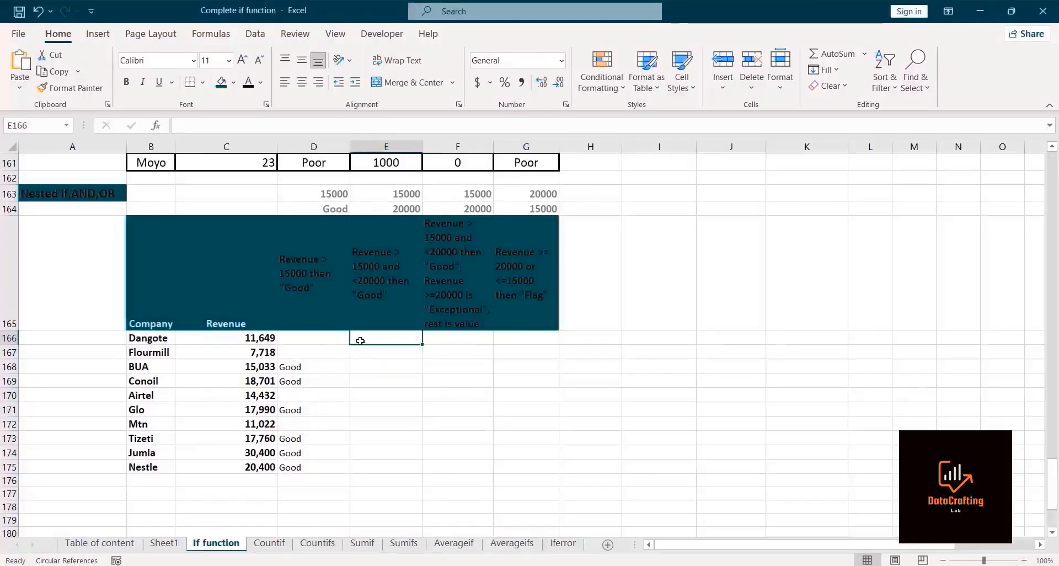
type("=IF(")
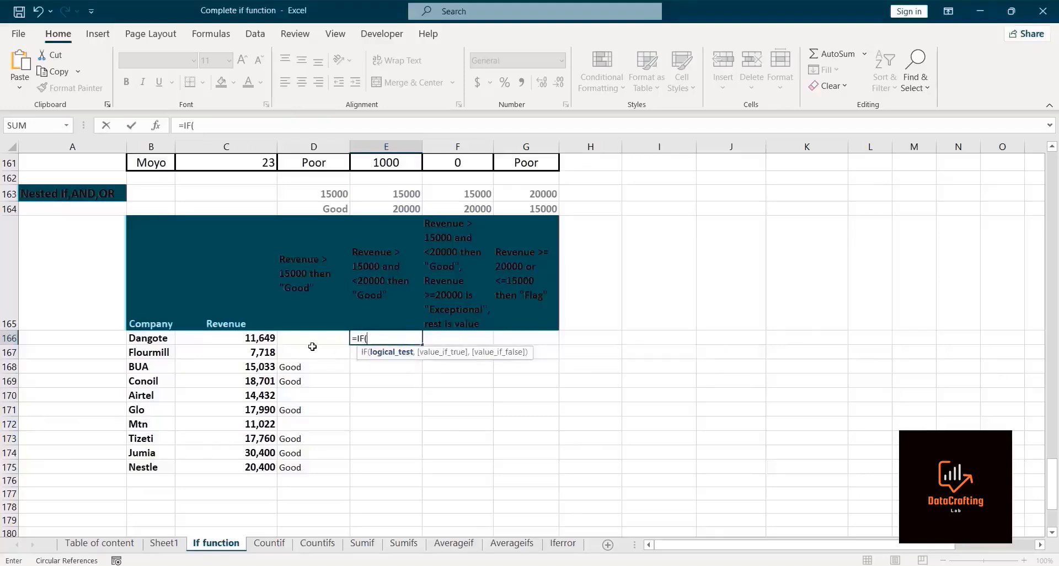
type("And")
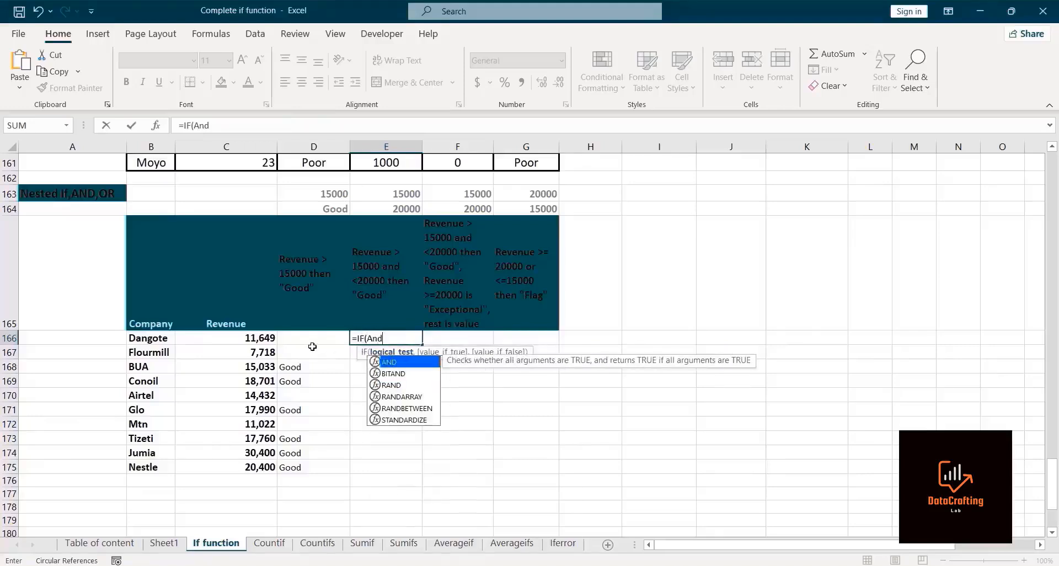
double_click(396, 363)
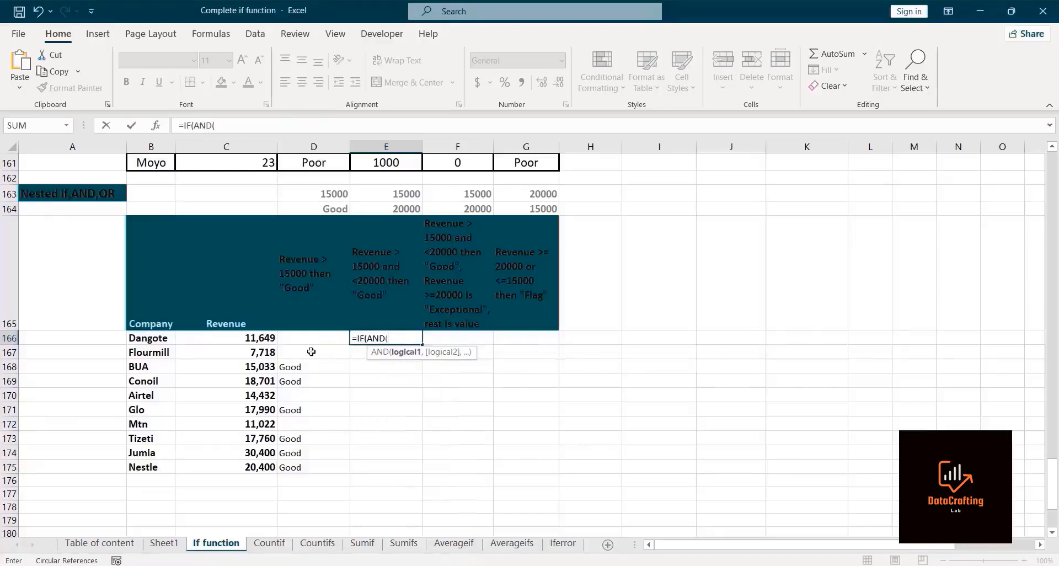
left_click(253, 333)
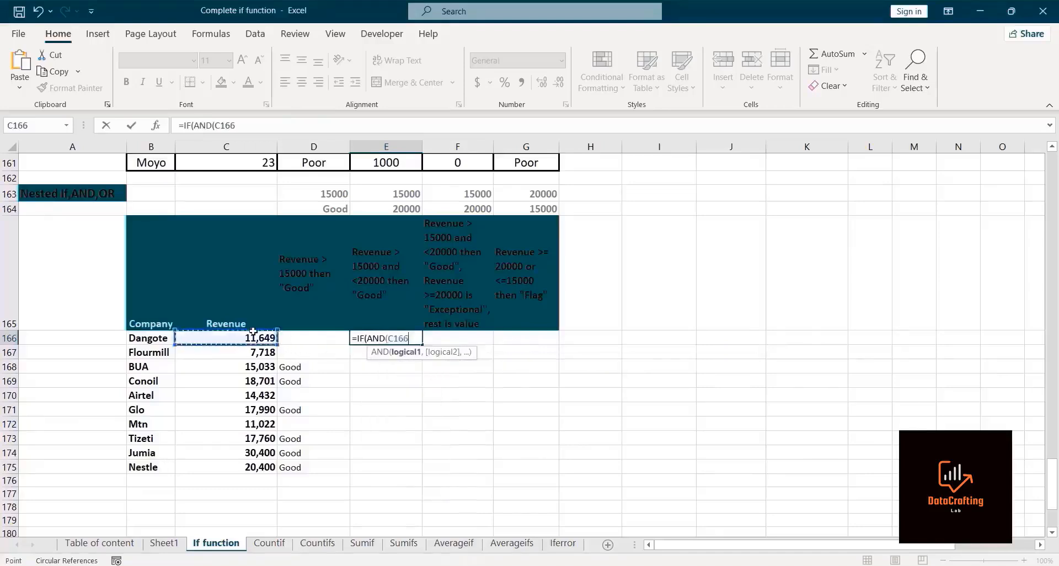
type(">")
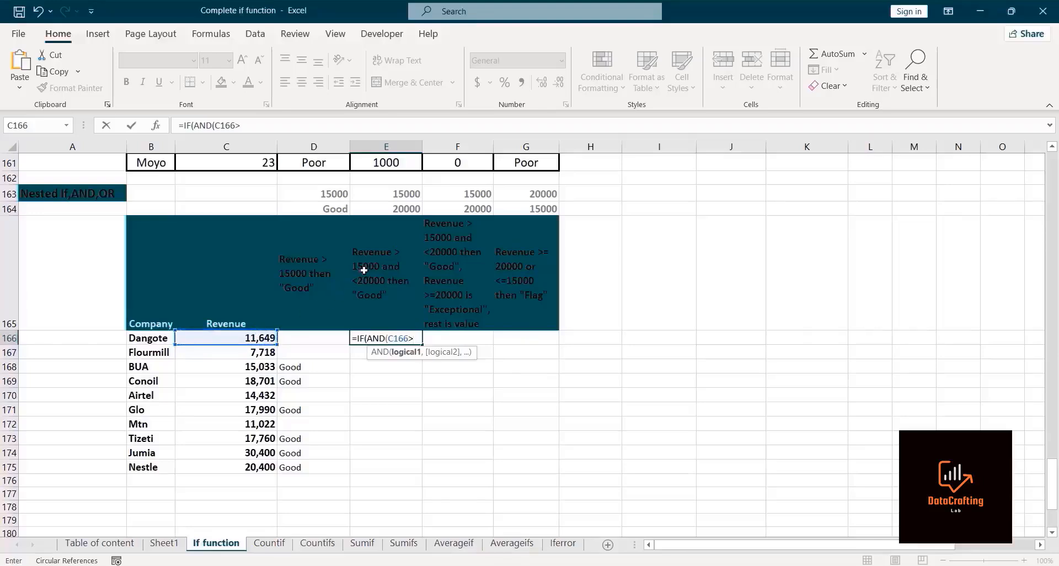
left_click(388, 192)
key("F4")
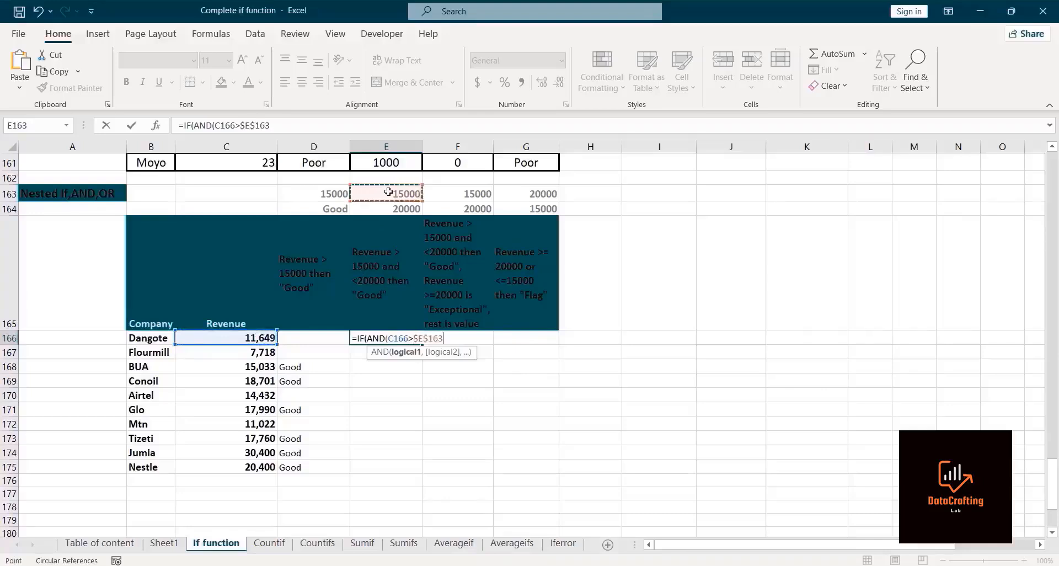
type(",")
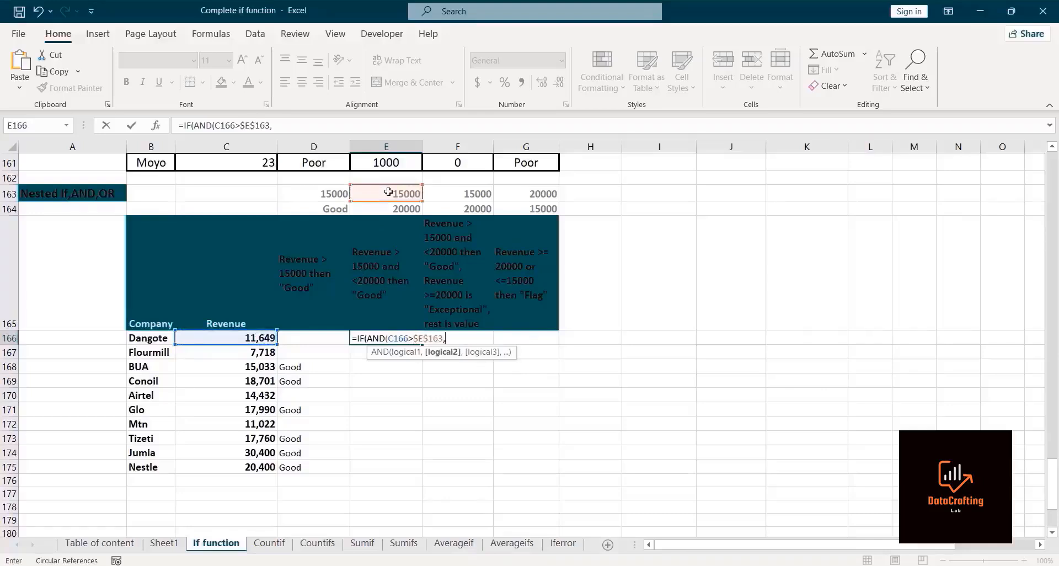
Step: Add the AND condition C166 less than $E$164, return "good" if true and empty text otherwise, then enter the formula
left_click(231, 337)
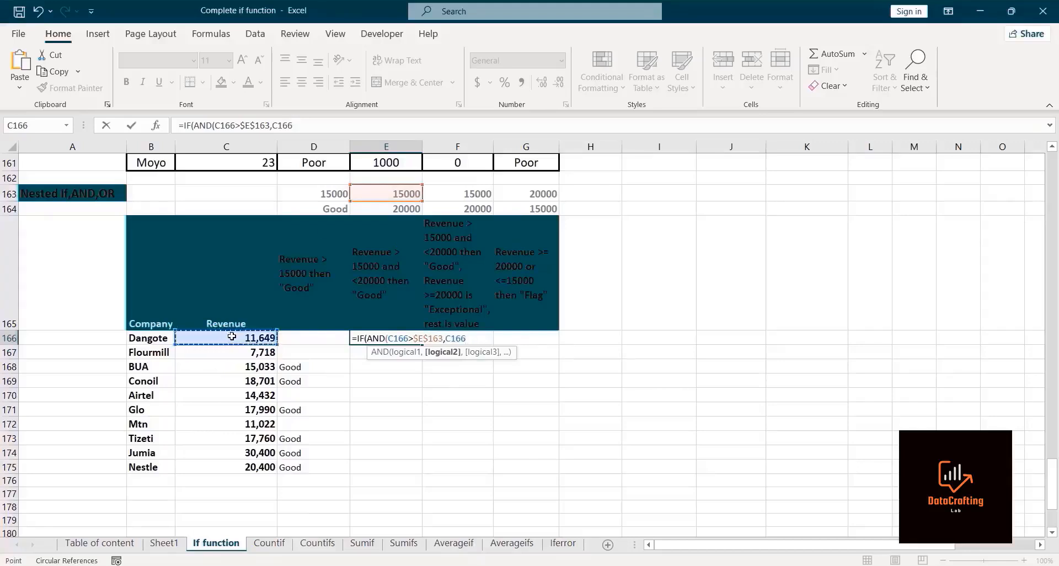
type("<")
left_click(365, 207)
key("F4")
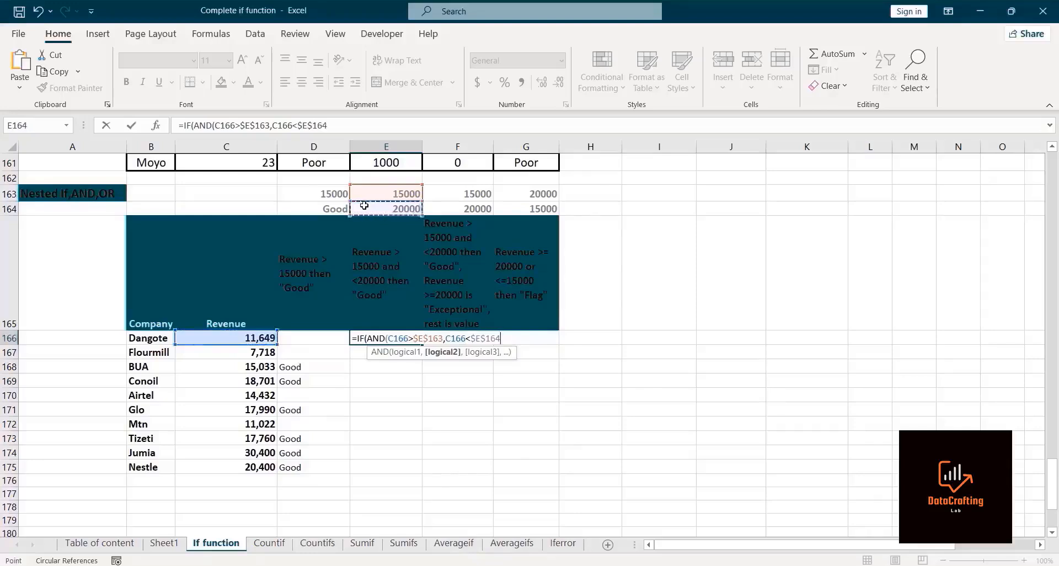
type("),")
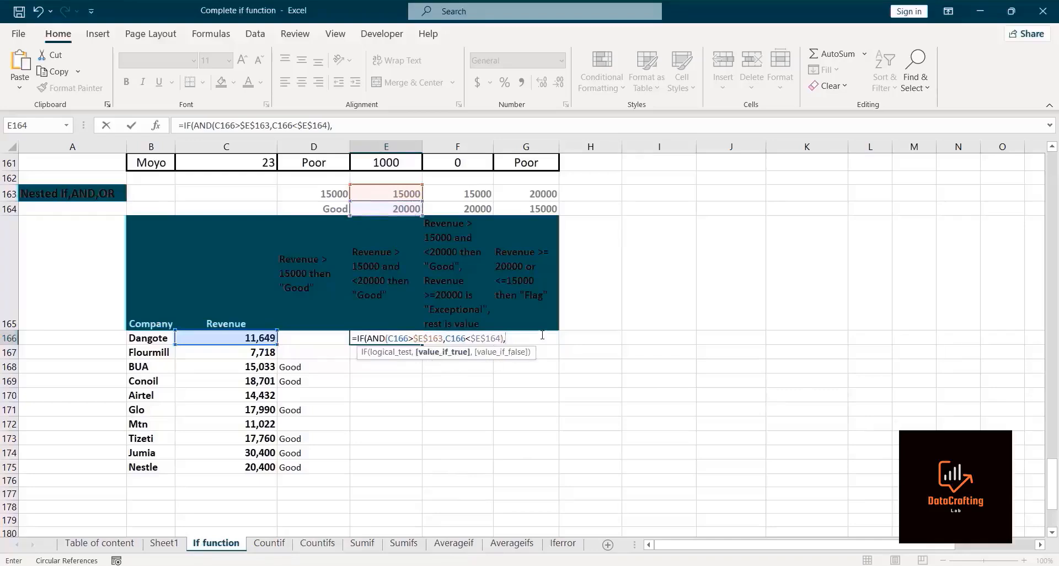
type("good\",")
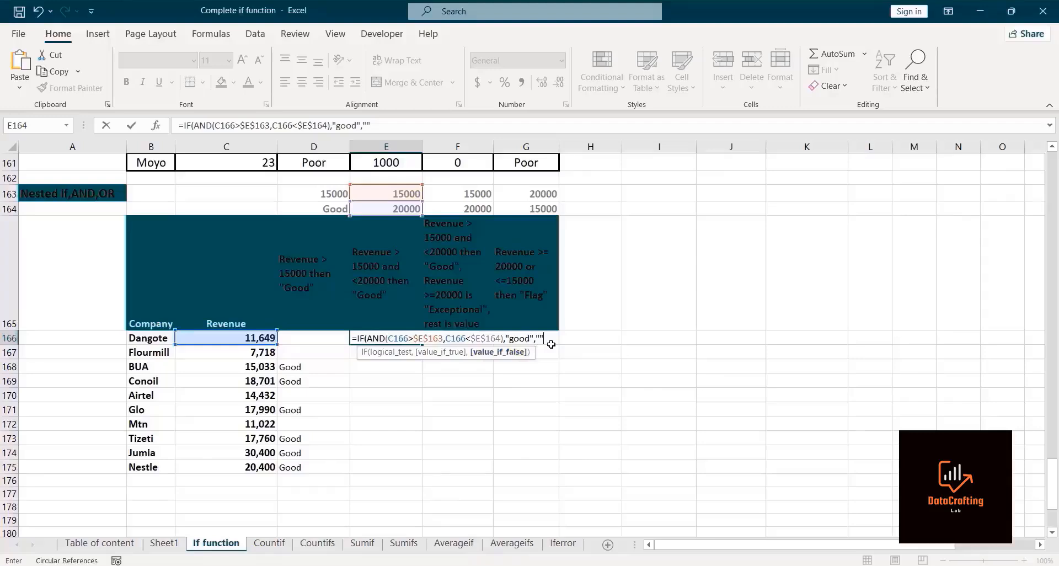
type(")")
key("Return")
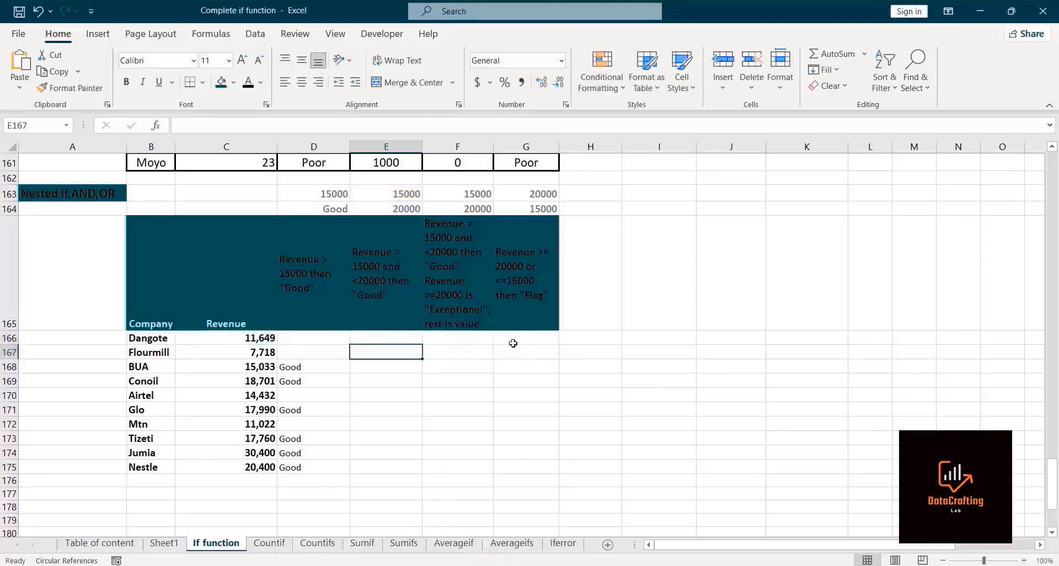
Step: Fill the IF-AND formula down to Nestle's row
left_click(365, 338)
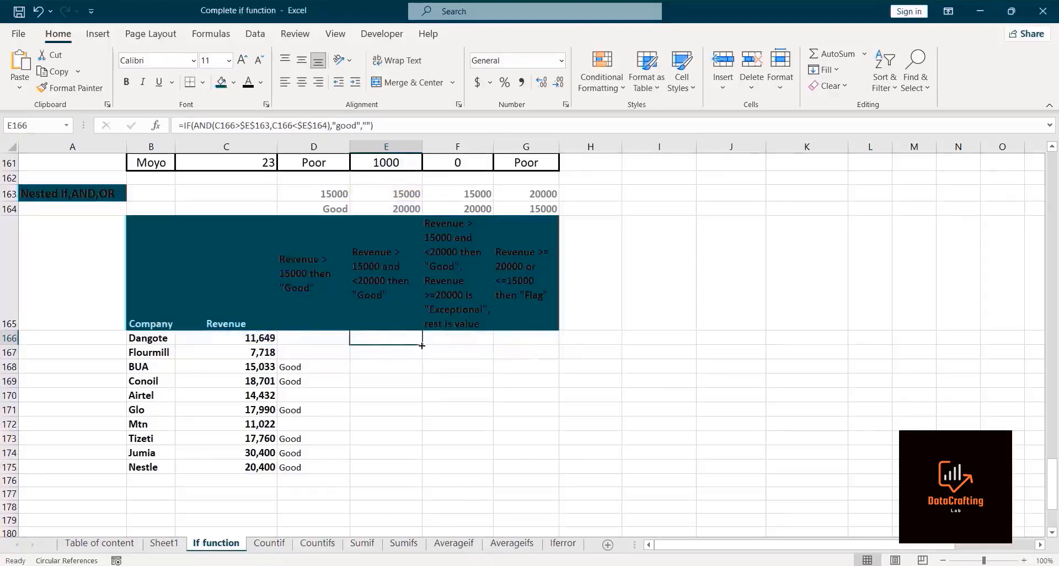
mouse_move(422, 345)
left_mouse_down()
mouse_move(402, 490)
mouse_move(399, 480)
left_mouse_up()
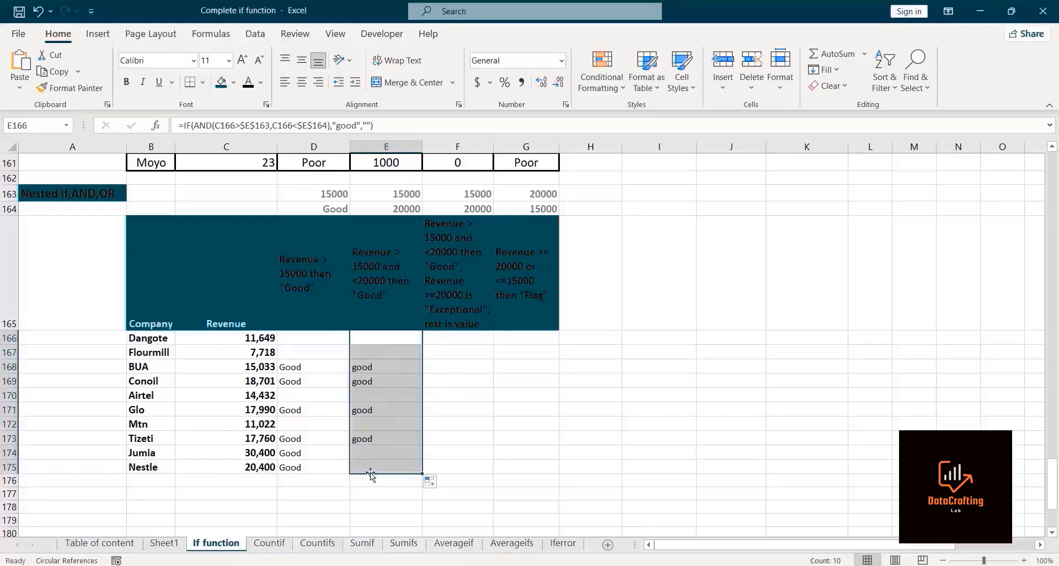
left_click(369, 352)
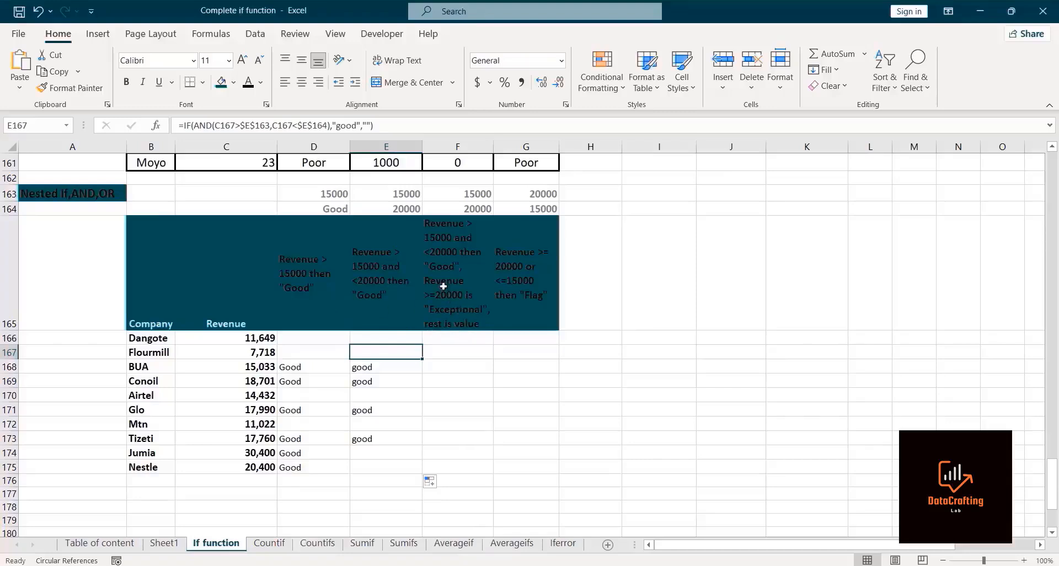
left_click(405, 54)
double_click(416, 352)
left_click(586, 348)
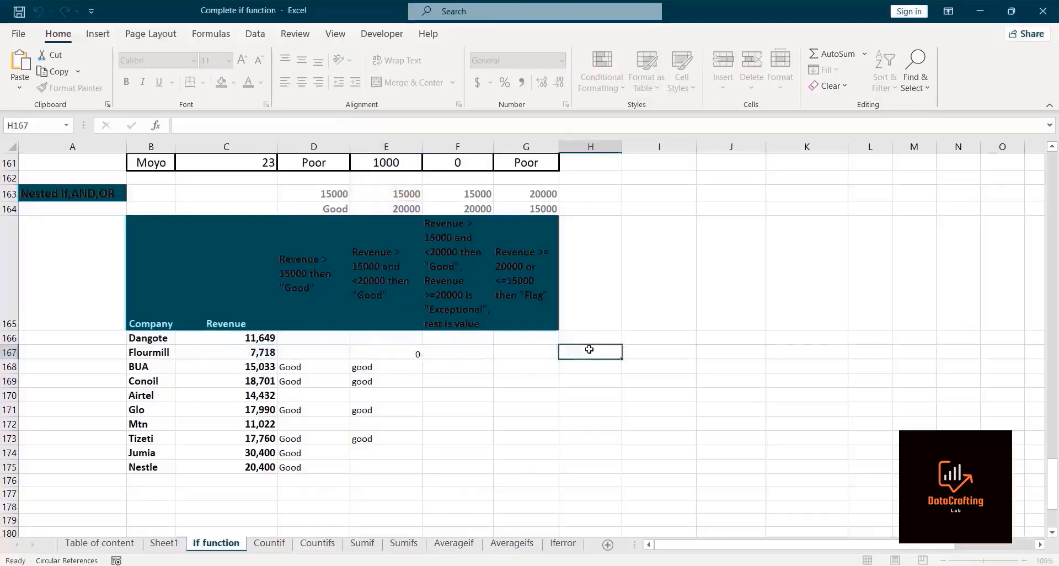
left_click(453, 337)
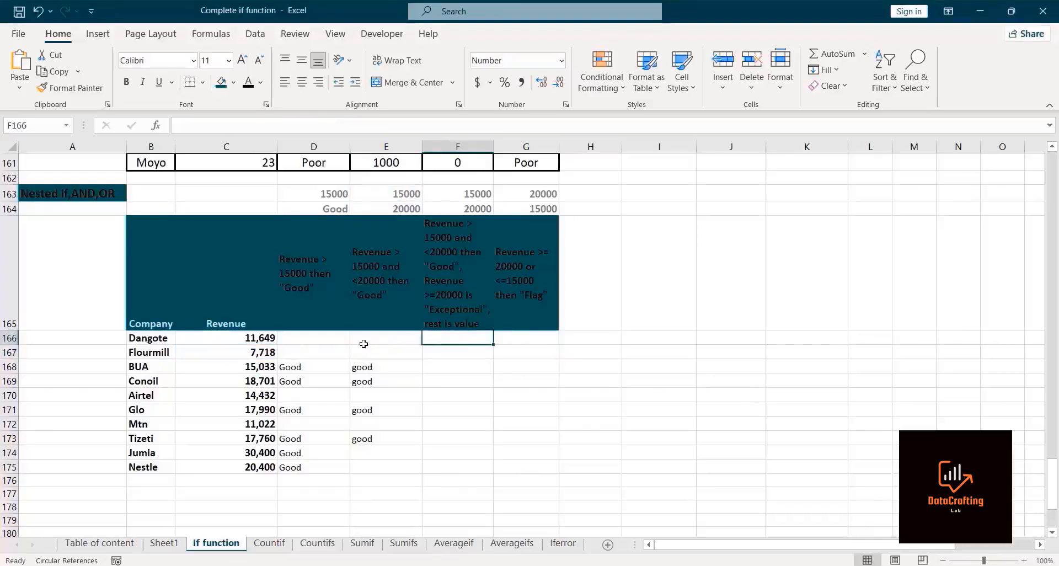
type("=if")
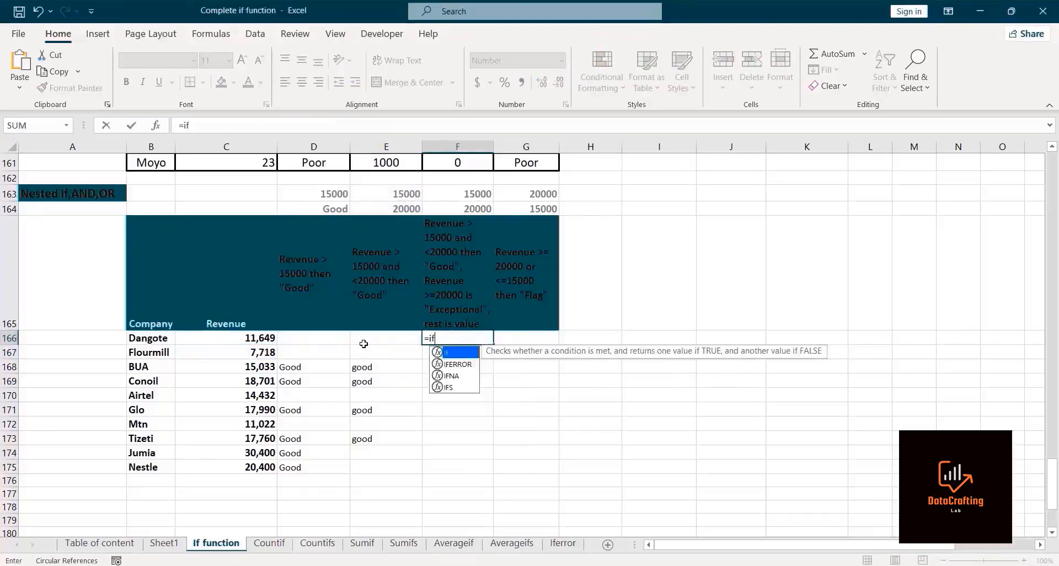
key("Tab")
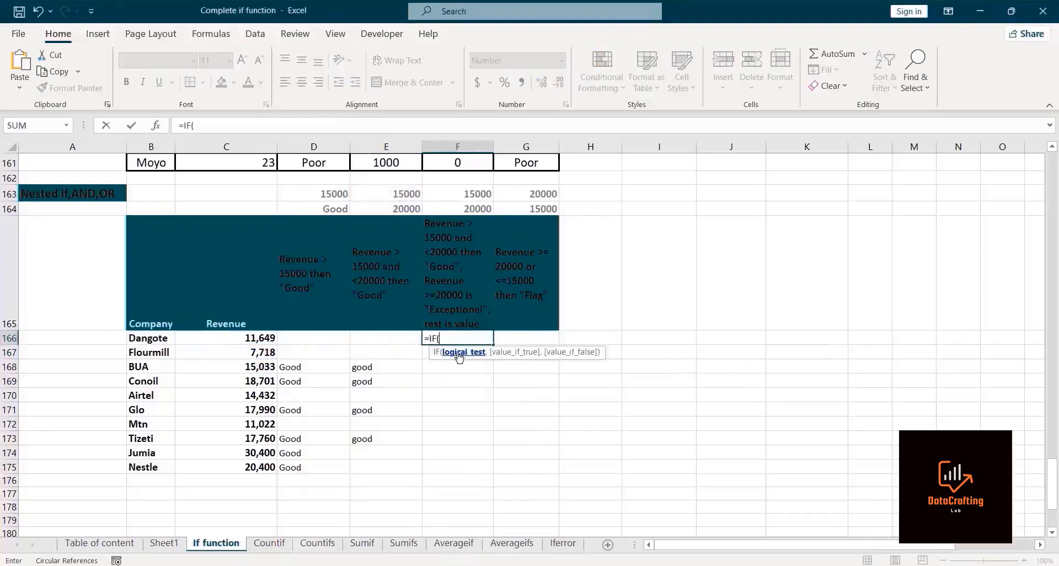
left_click(241, 341)
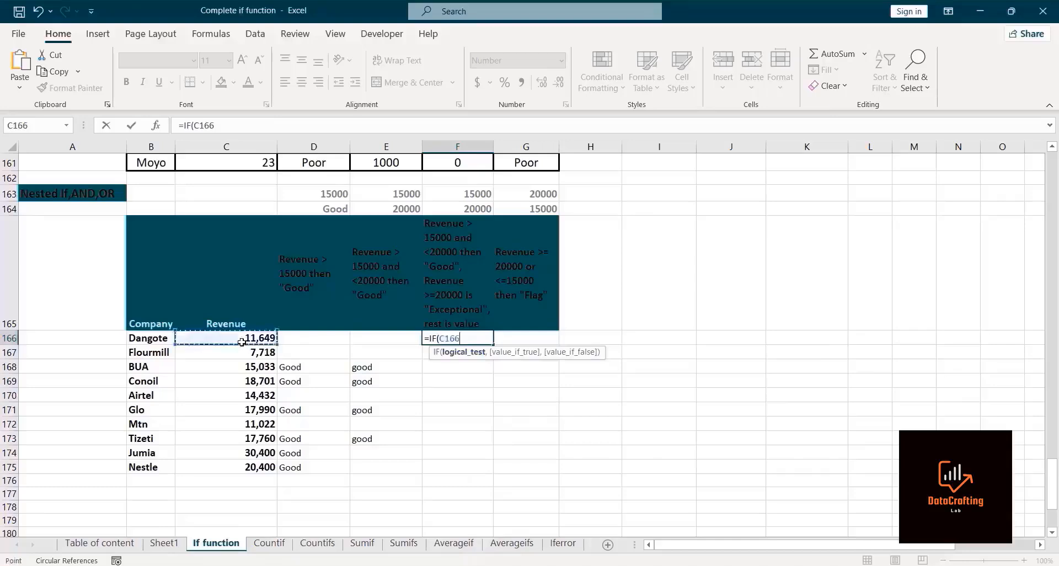
type(">")
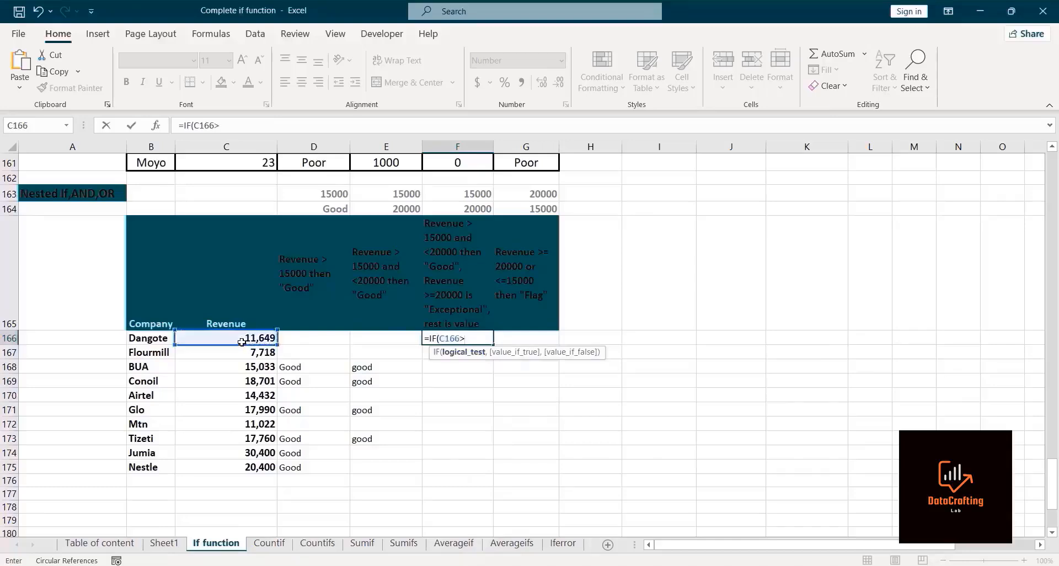
left_click(454, 196)
key("BackSpace")
key("BackSpace")
key("BackSpace")
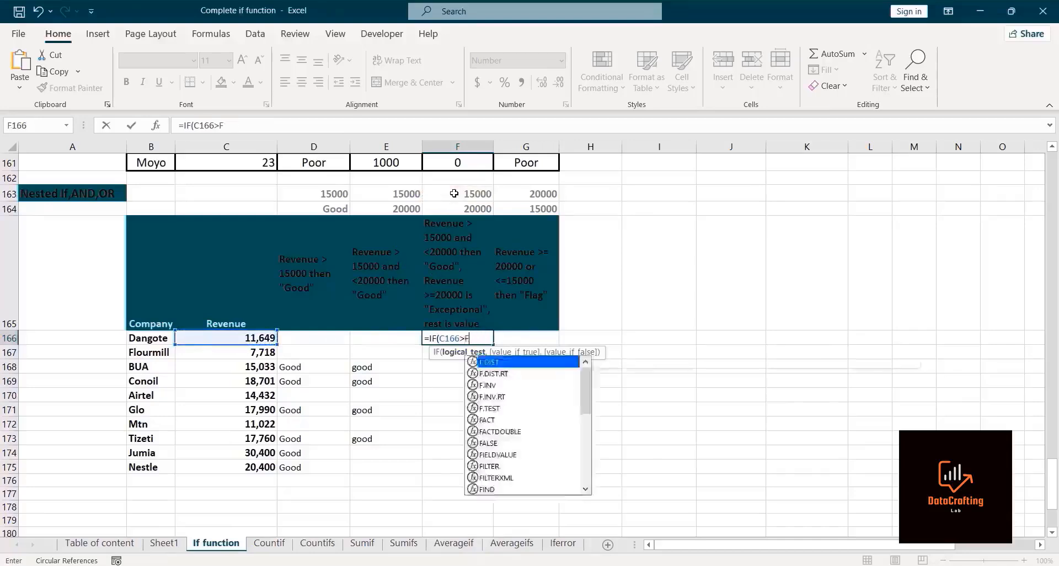
key("BackSpace")
key("BackSpace")
key("BackSpace")
key("BackSpace")
key("BackSpace")
key("BackSpace")
key("BackSpace")
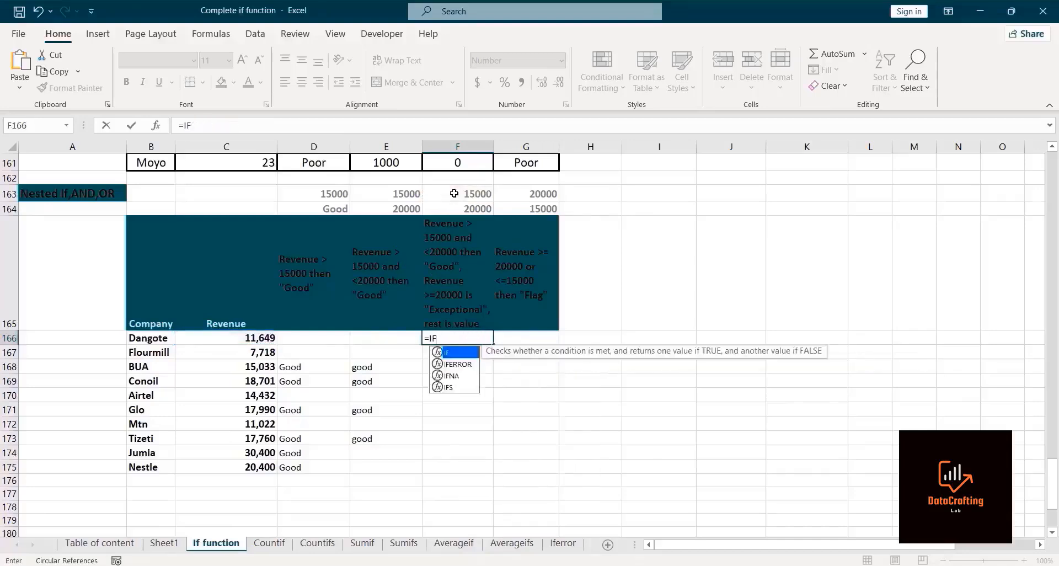
Step: In Dangote's third result cell, start an IF with AND whose first condition is C166 greater than absolute $F$163
double_click(453, 353)
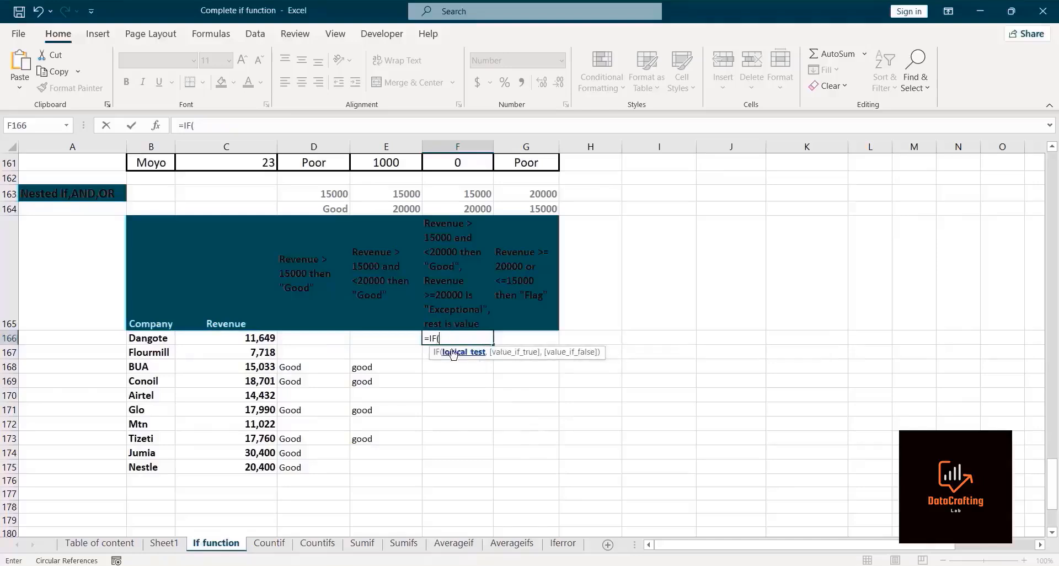
type("And")
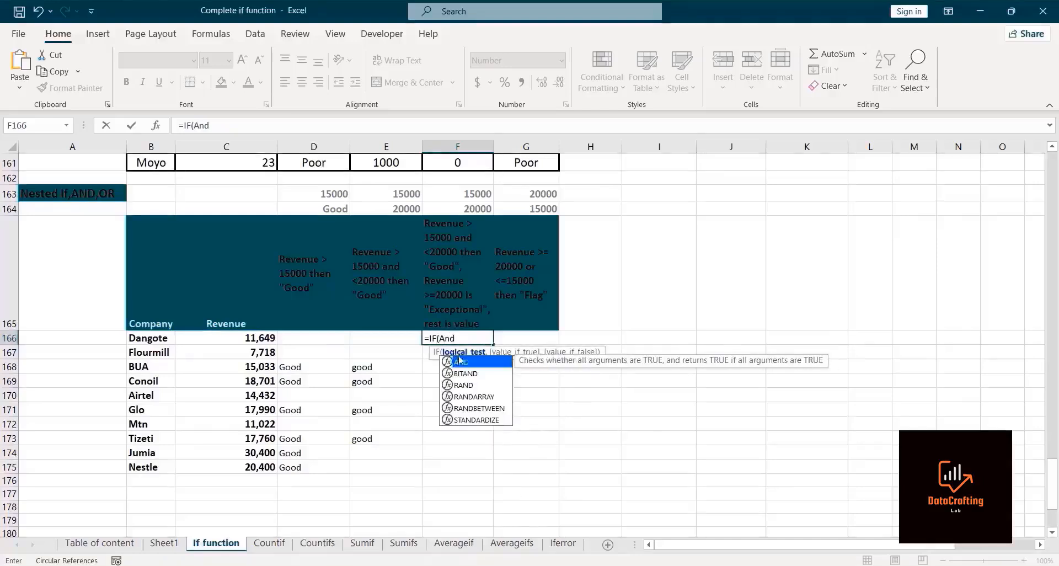
double_click(459, 361)
left_click(242, 341)
type(">")
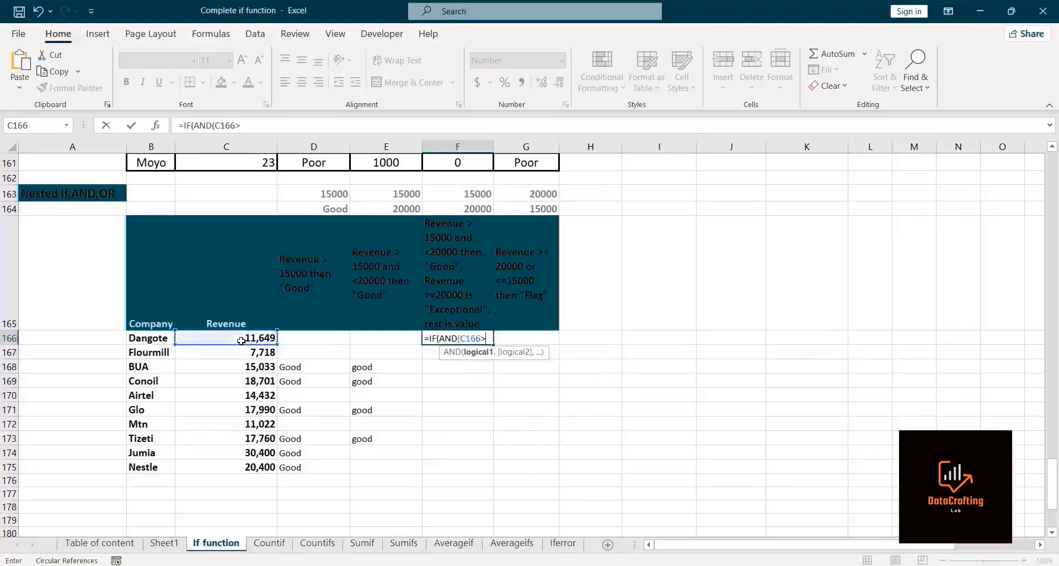
left_click(442, 195)
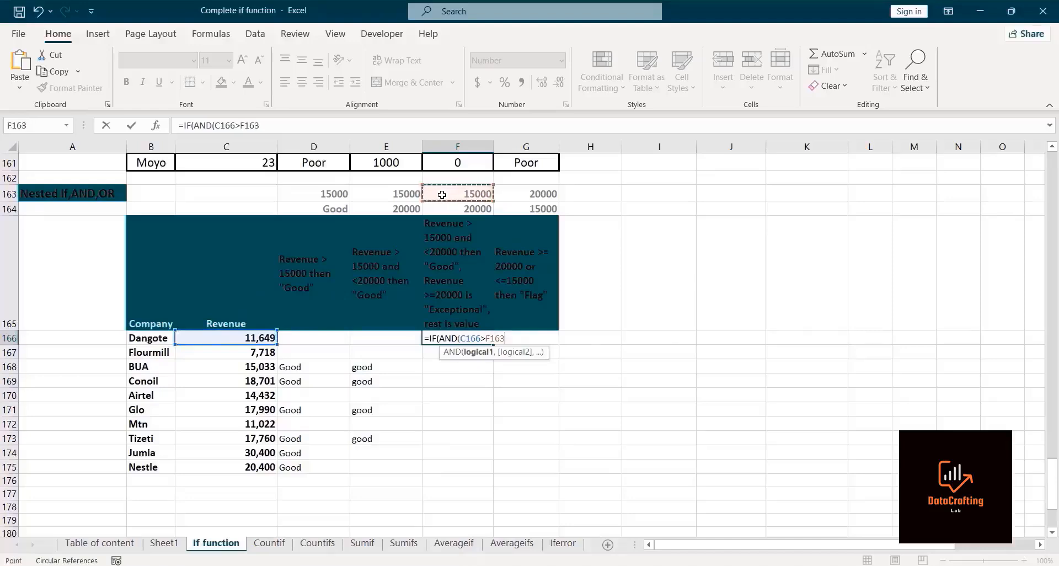
key("F4")
type(",")
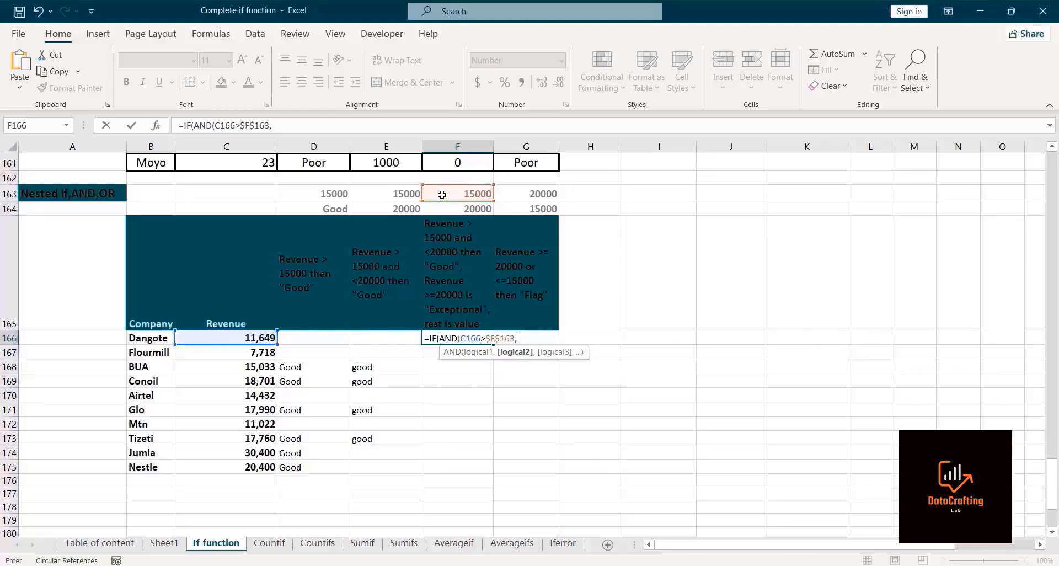
Step: Add the AND condition C166 less than $F$164, close the AND, and return "Good" when true
left_click(252, 337)
type("<")
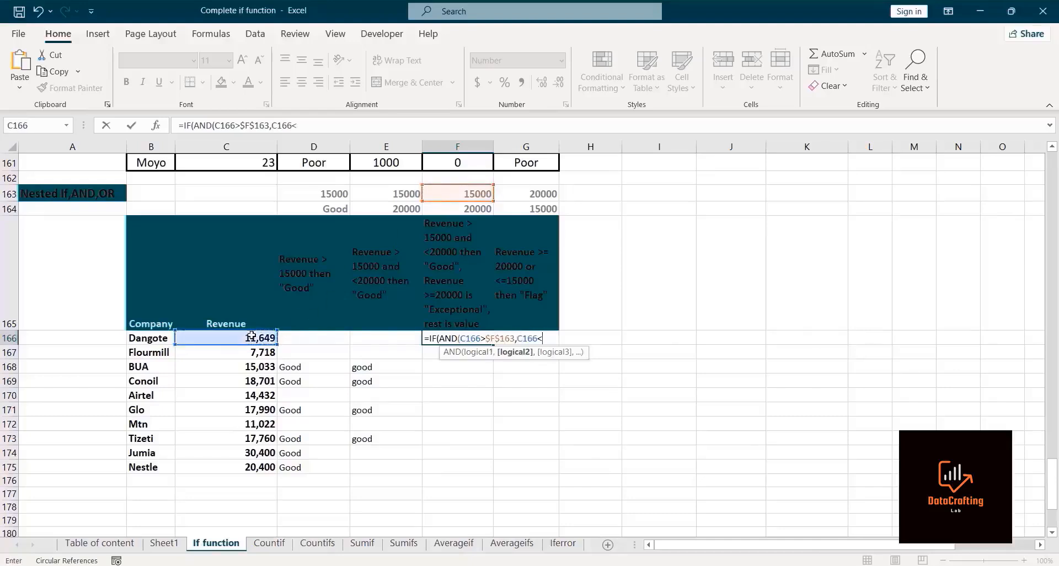
type("20")
key("BackSpace")
key("BackSpace")
left_click(446, 207)
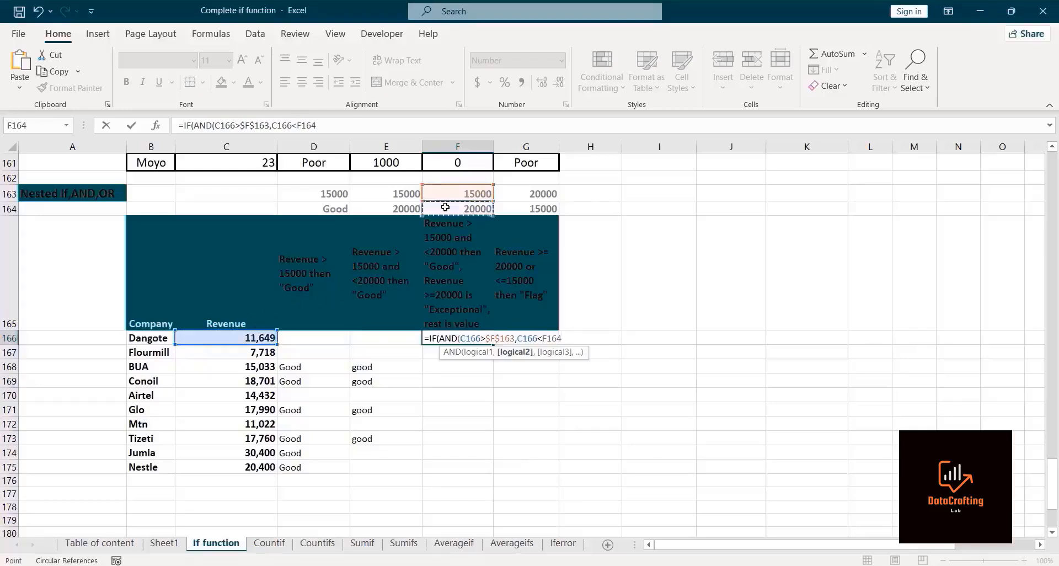
key("F4")
type("),")
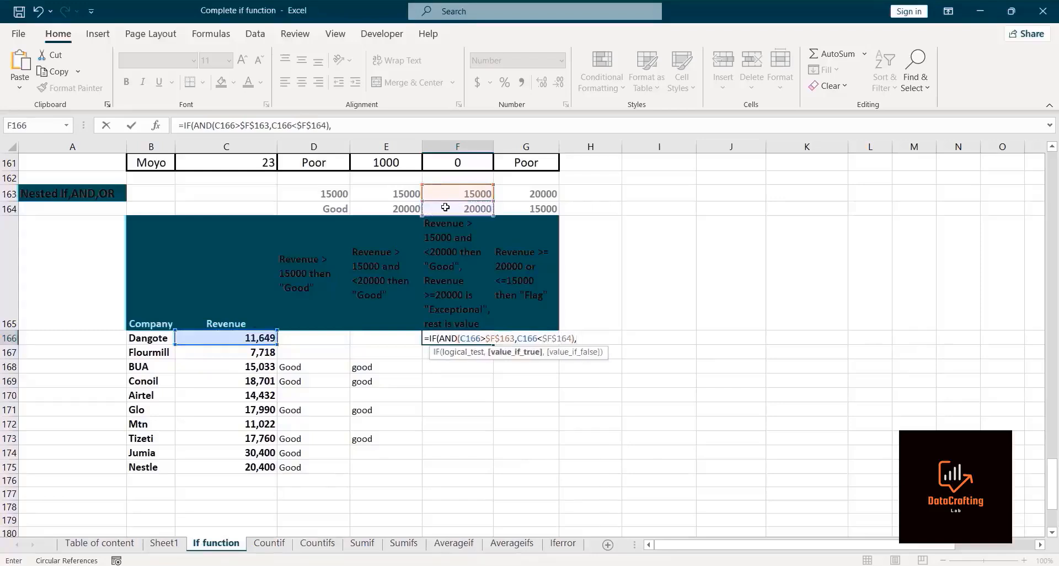
type("\"Good\",")
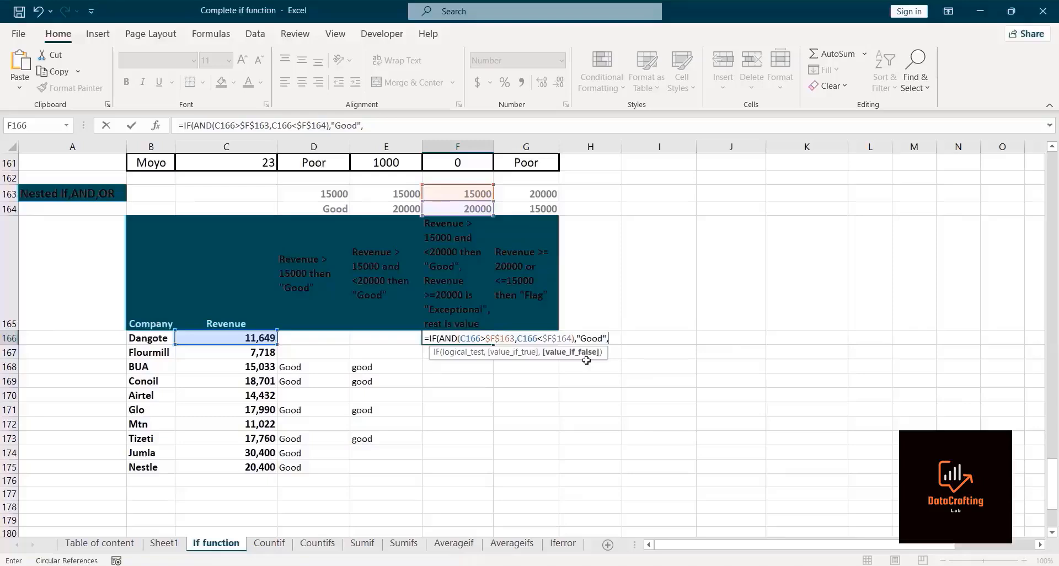
Step: Nest a second IF for the false case testing C166 greater than or equal to absolute $F$164
type("if")
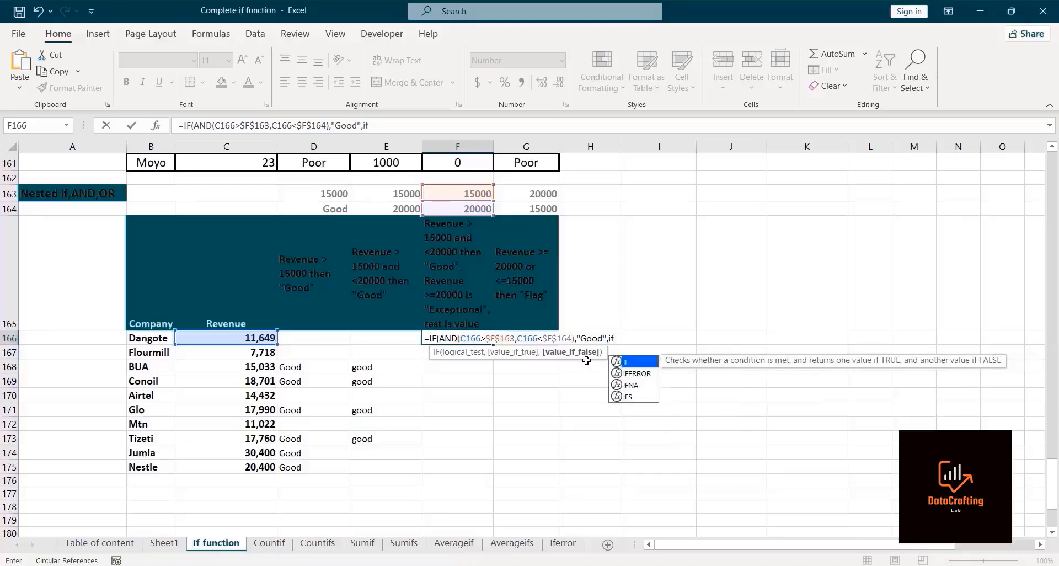
double_click(639, 365)
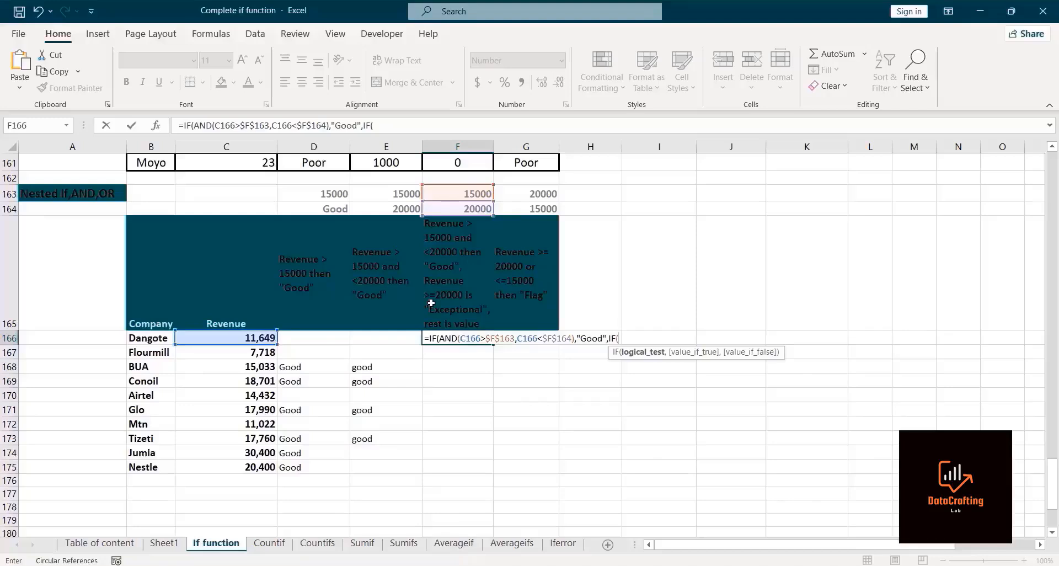
left_click(228, 340)
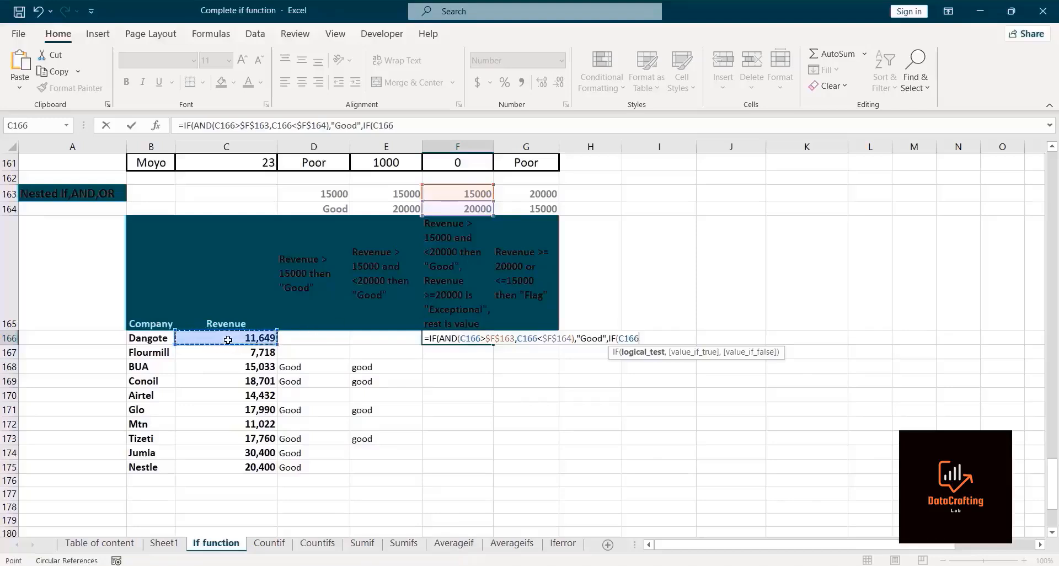
type(">=")
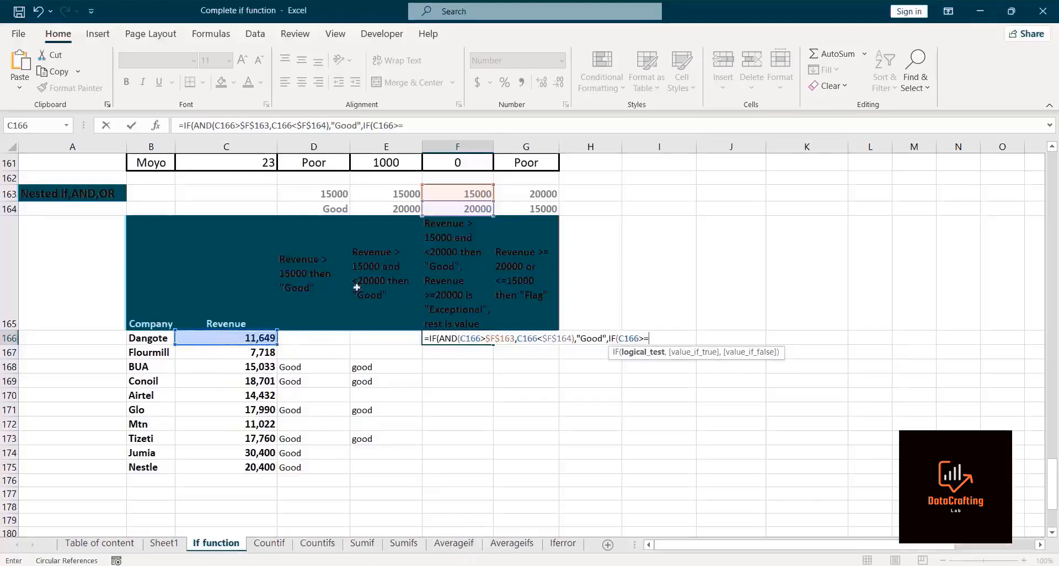
left_click(438, 205)
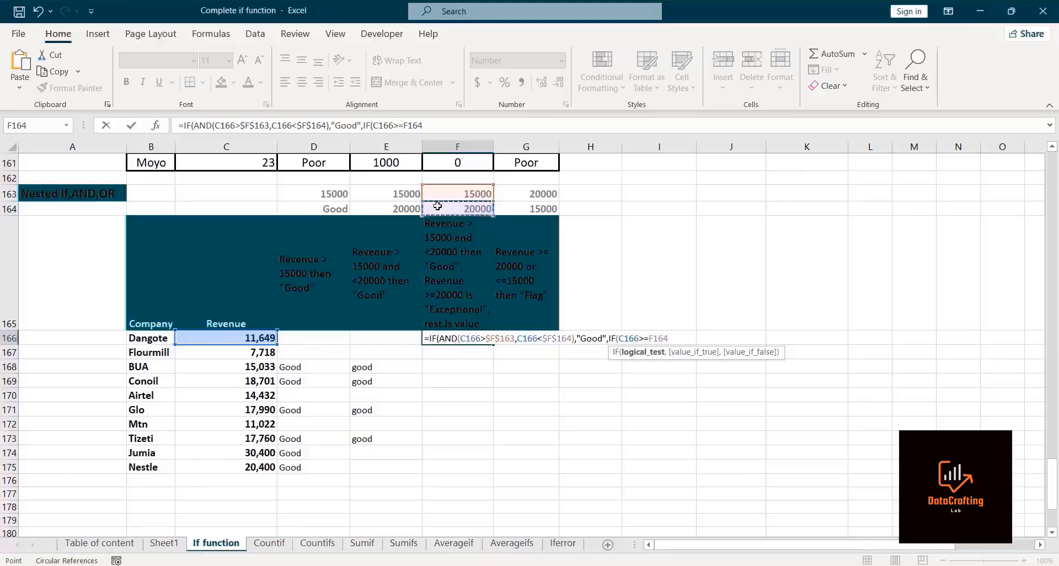
type(",")
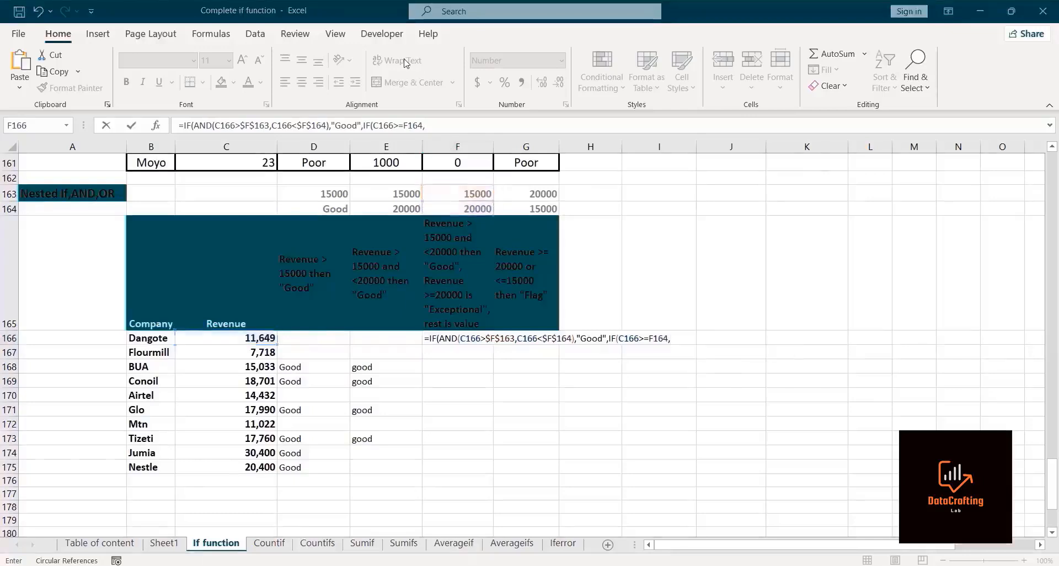
left_click(659, 341)
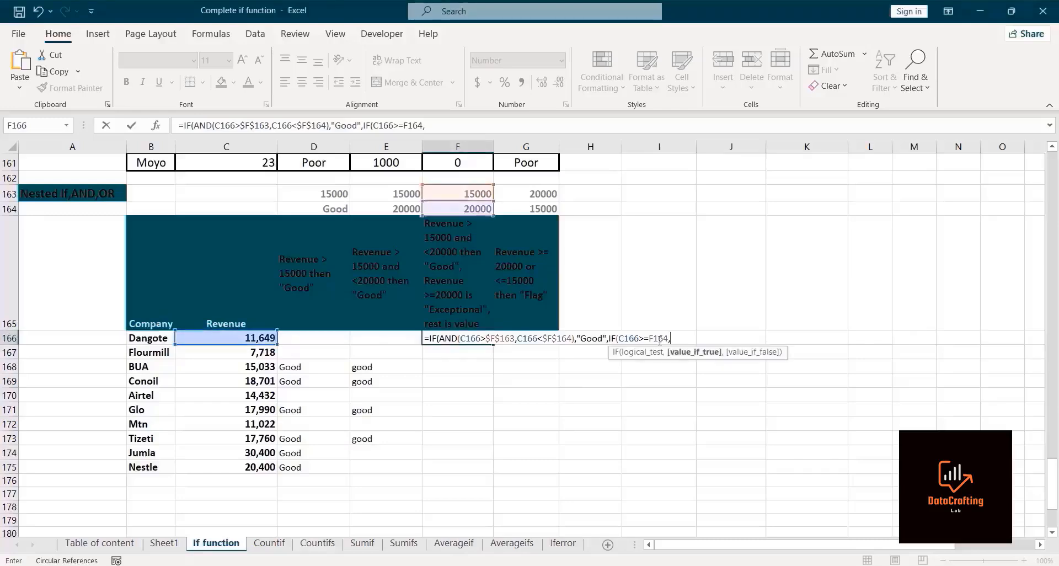
left_click(660, 341)
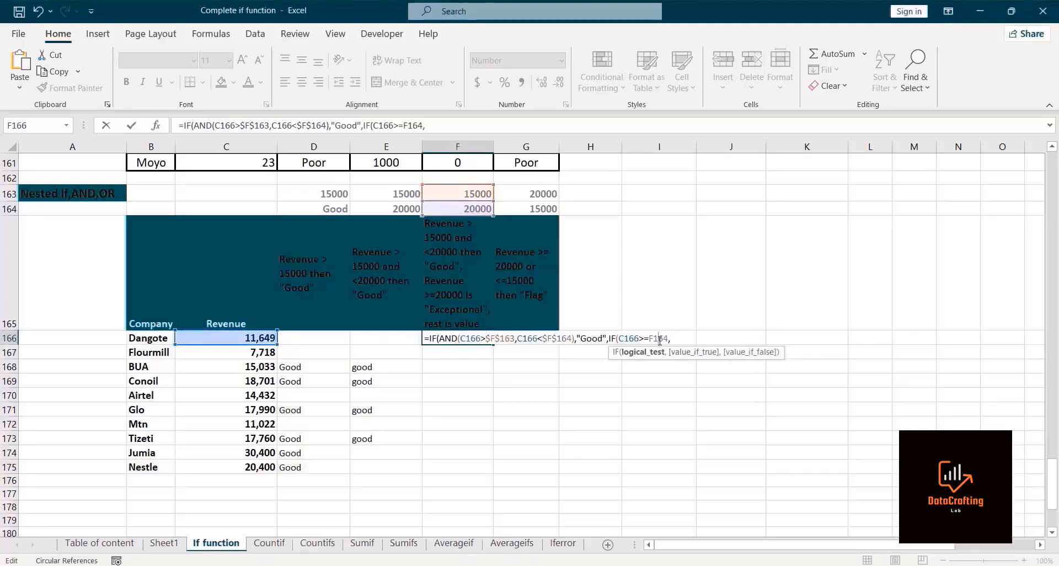
key("F4")
left_click(689, 339)
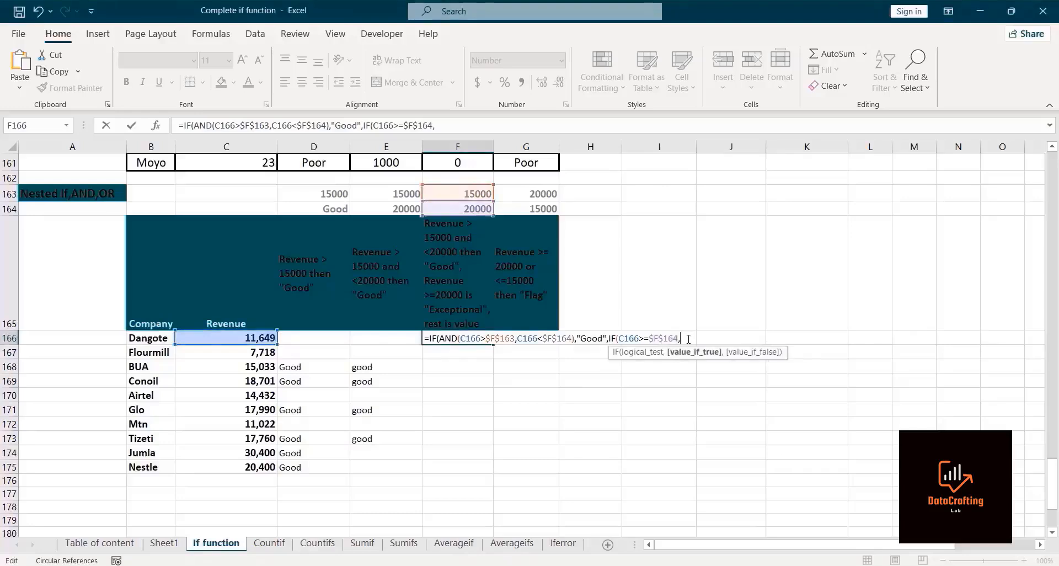
left_click(217, 338)
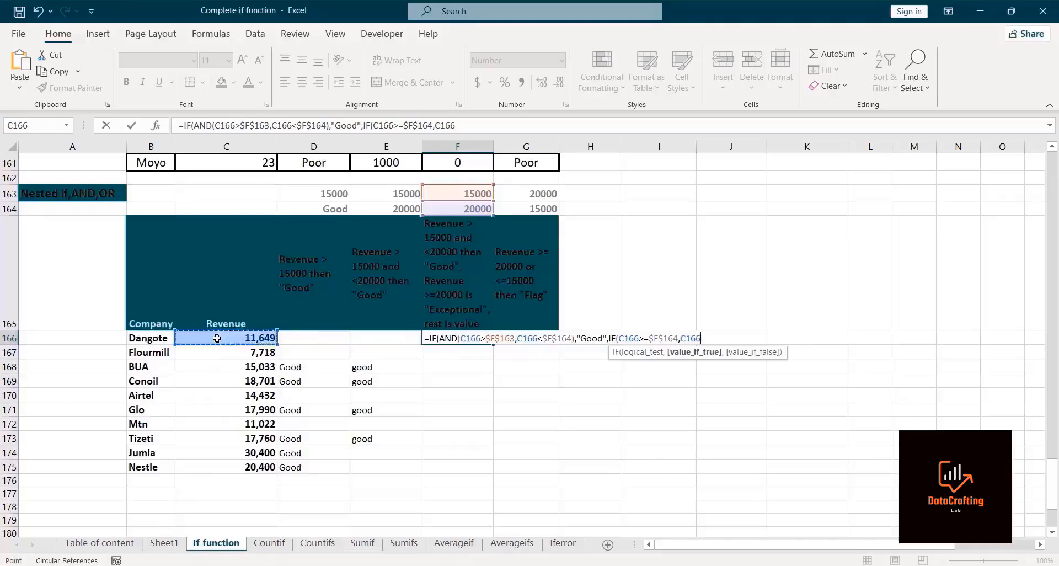
type(")")
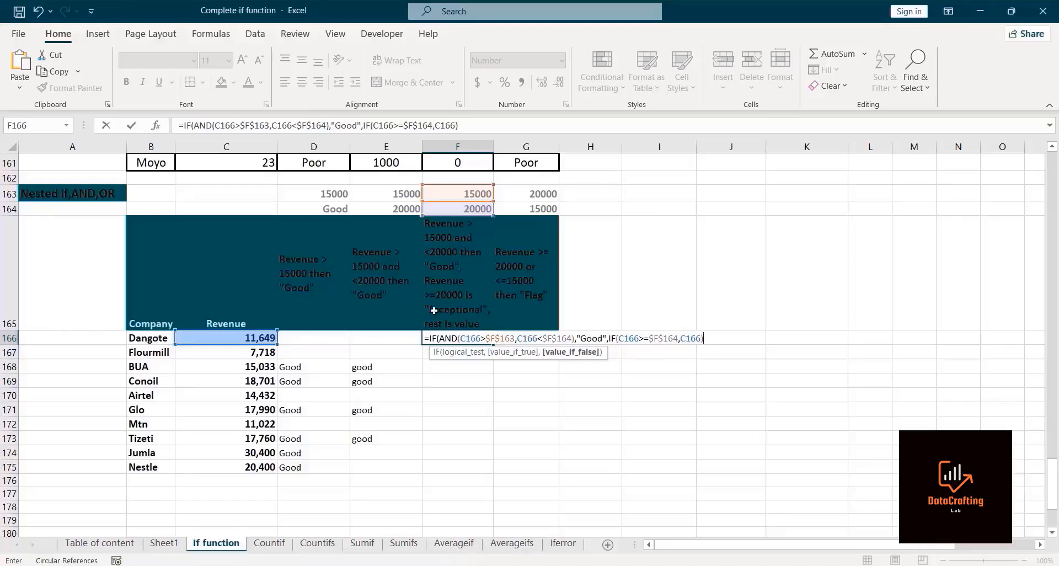
key("BackSpace")
key("BackSpace")
key("BackSpace")
key("BackSpace")
key("BackSpace")
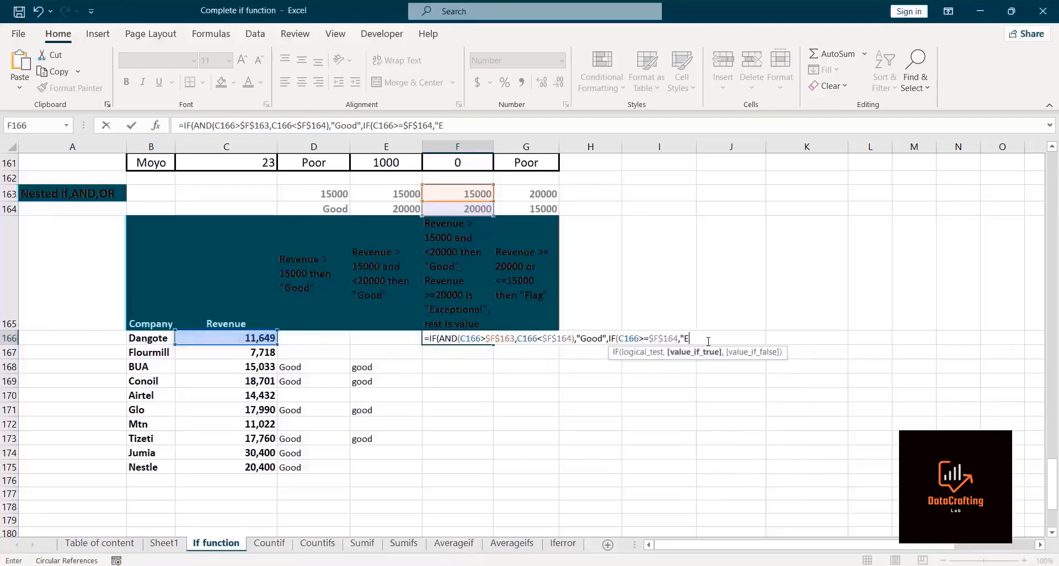
Step: Make the inner IF return "Expectional" if true and C166 otherwise, then enter the formula accepting the suggested bracket correction
type("\"Expectional\",")
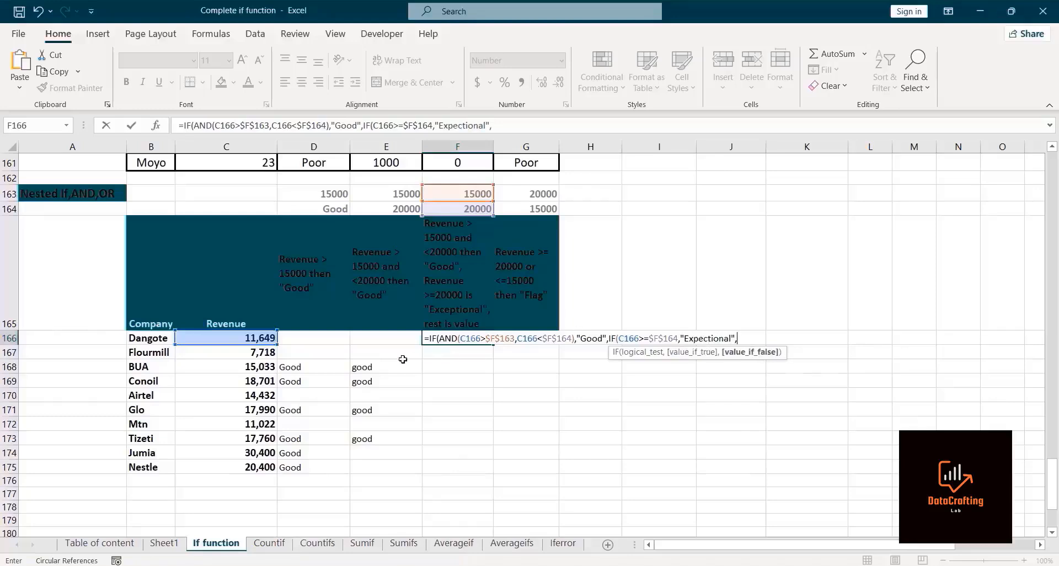
left_click(247, 337)
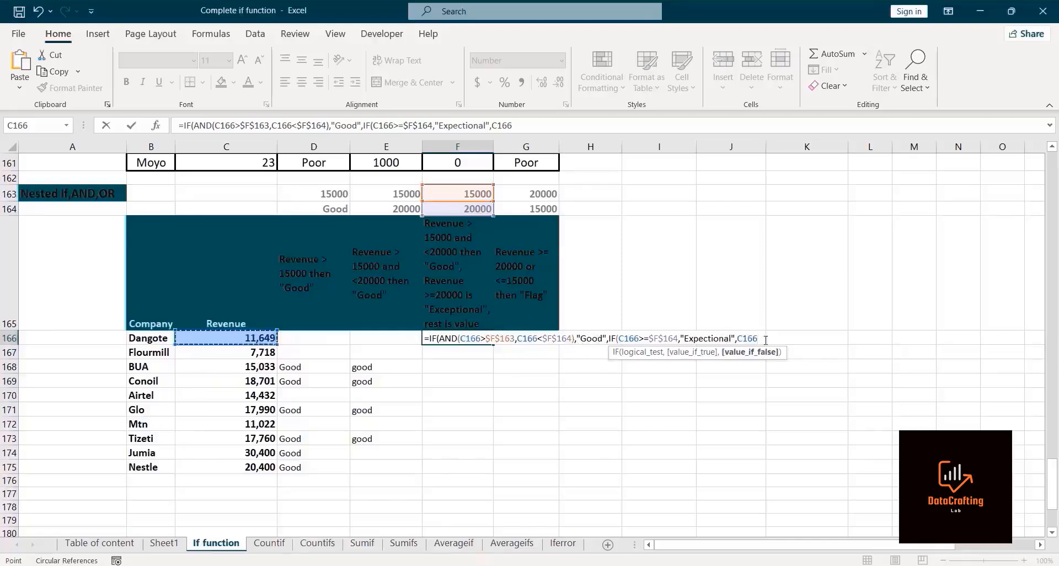
type(")")
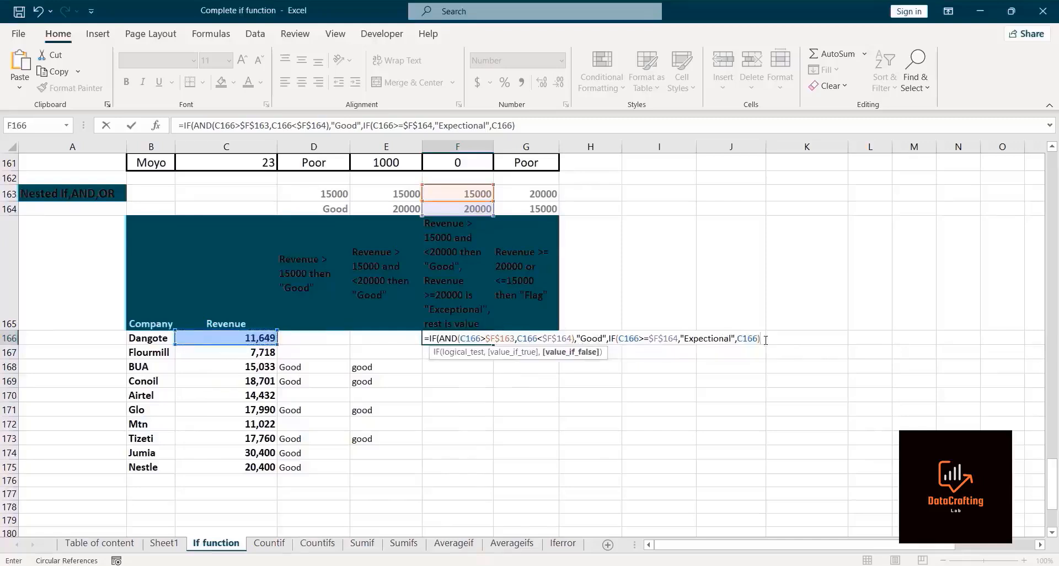
key("Return")
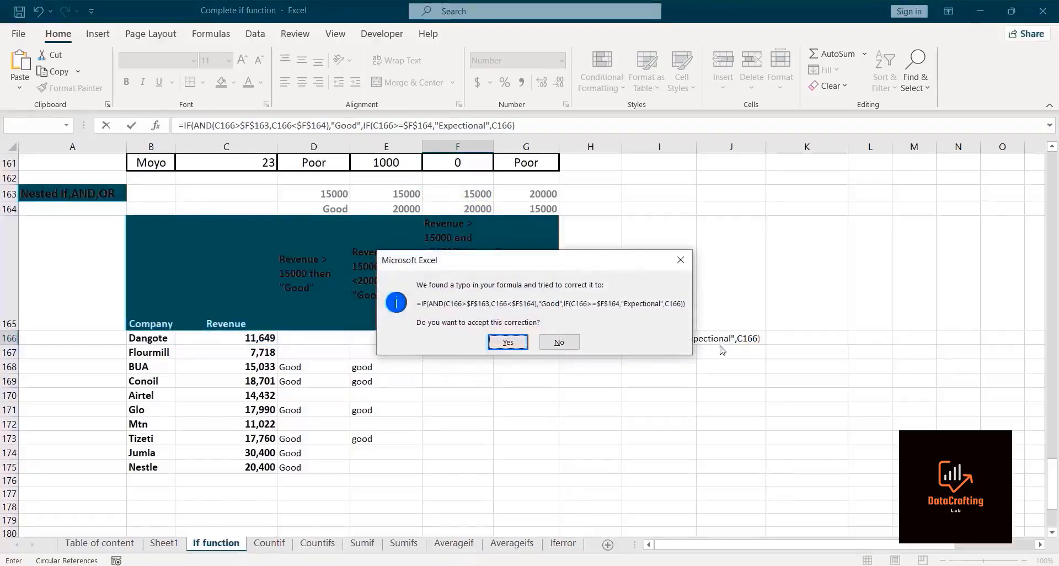
left_click(508, 342)
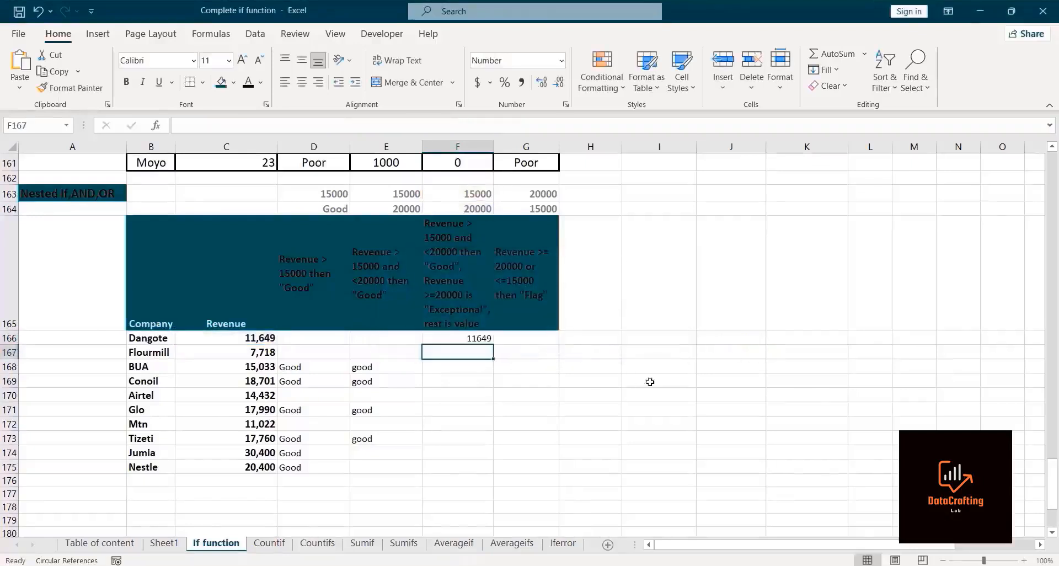
left_click(475, 339)
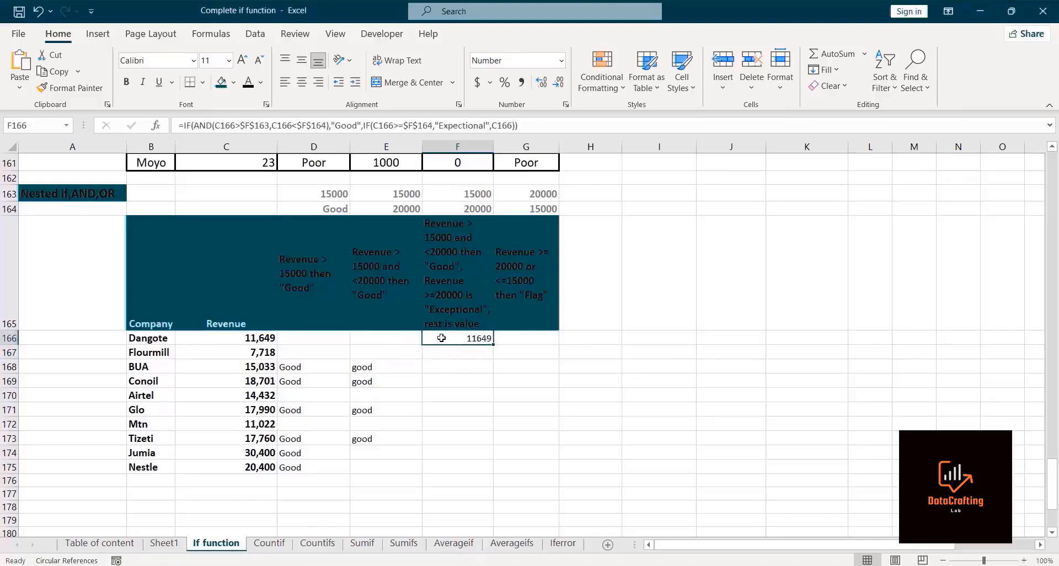
Step: Fill the nested IF/AND formula from F166 down to Nestle's row and review the formula in F166
left_click_drag(494, 345, 464, 473)
left_click(573, 464)
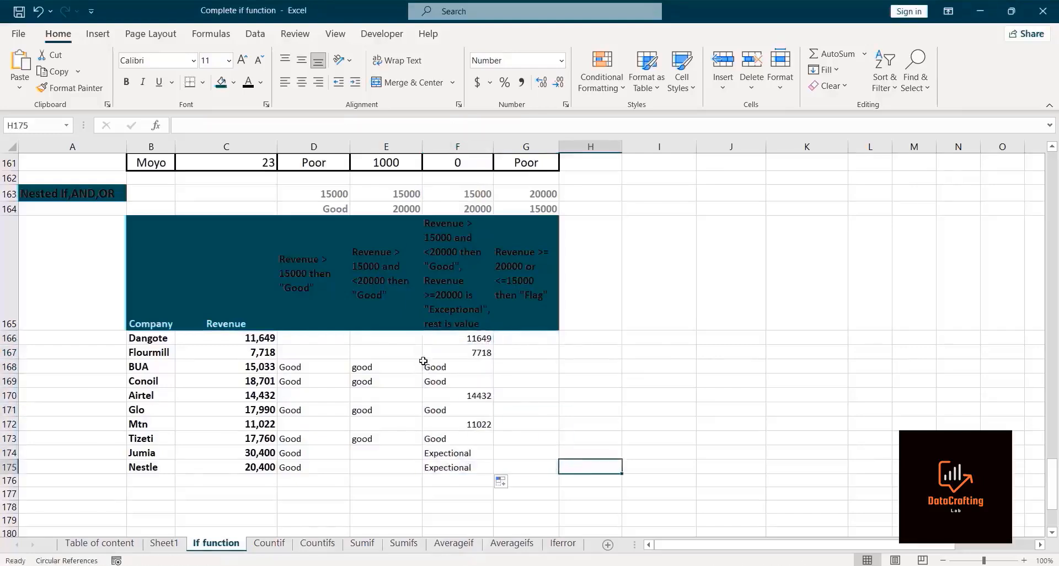
left_click(457, 337)
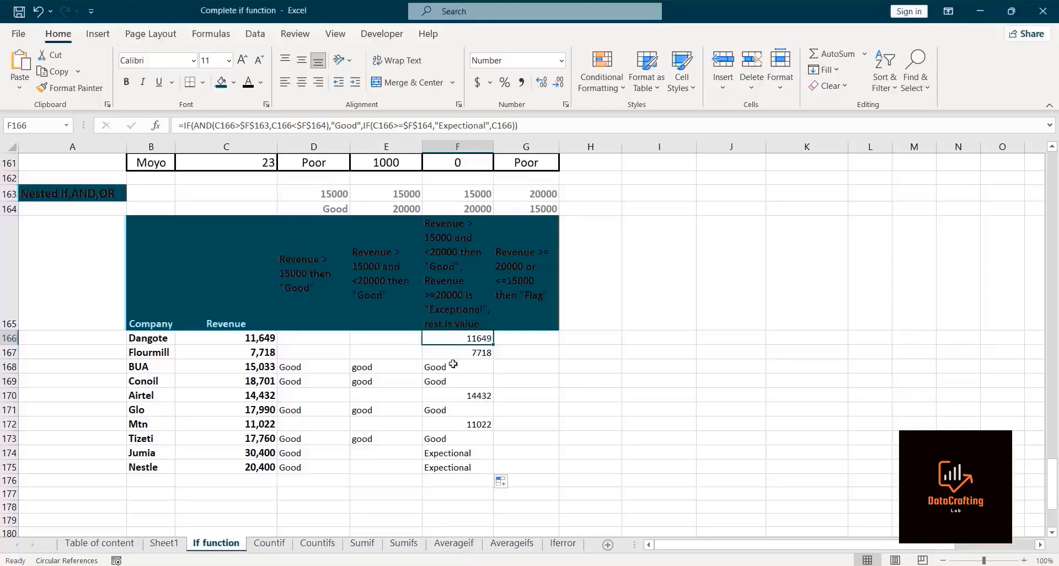
left_click(407, 42)
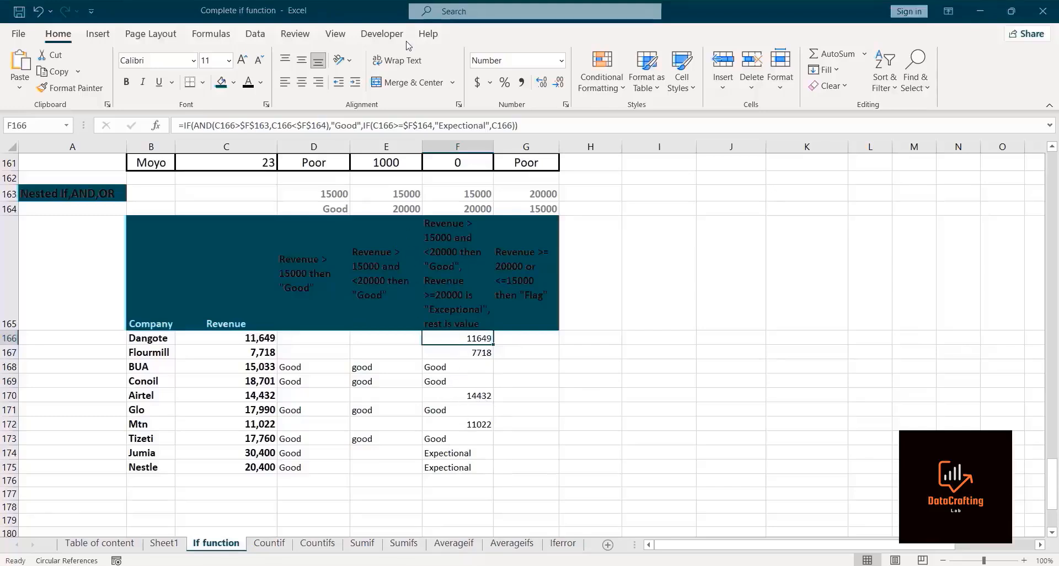
left_click(519, 340)
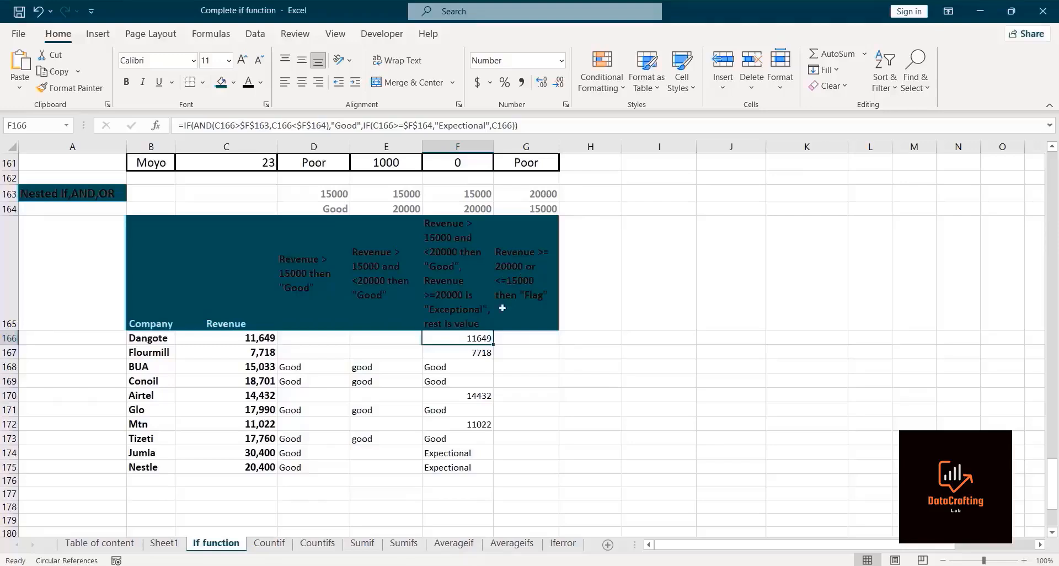
Step: In Dangote's flag cell G166, start an IF formula whose logical test is an OR function
left_click(515, 338)
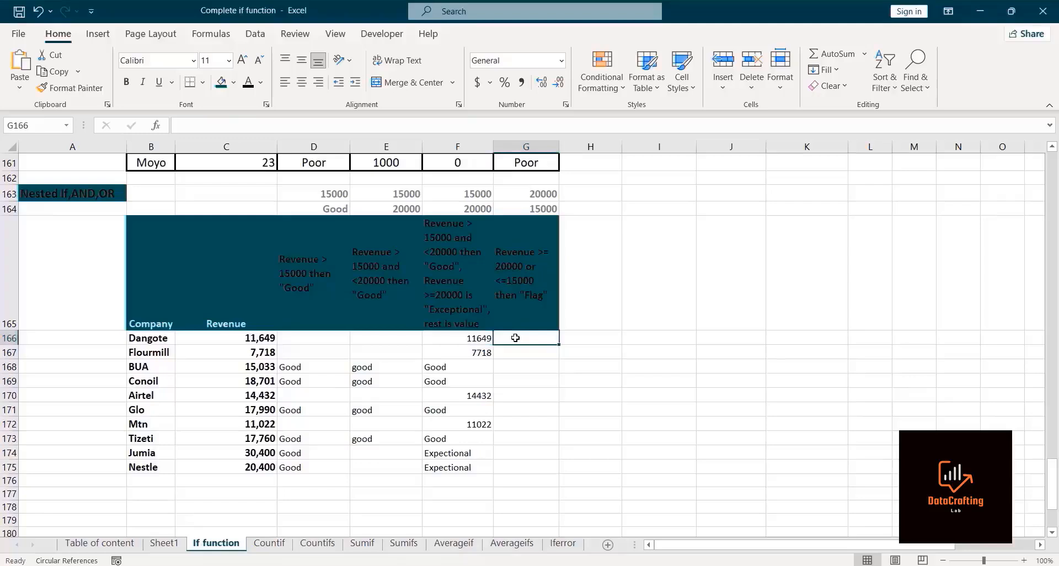
type("=if")
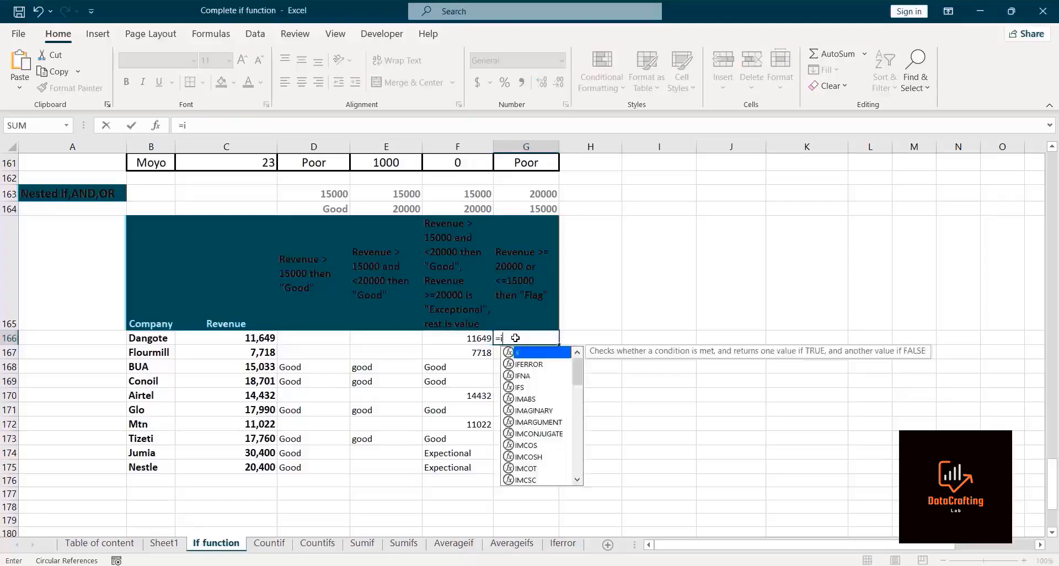
double_click(532, 353)
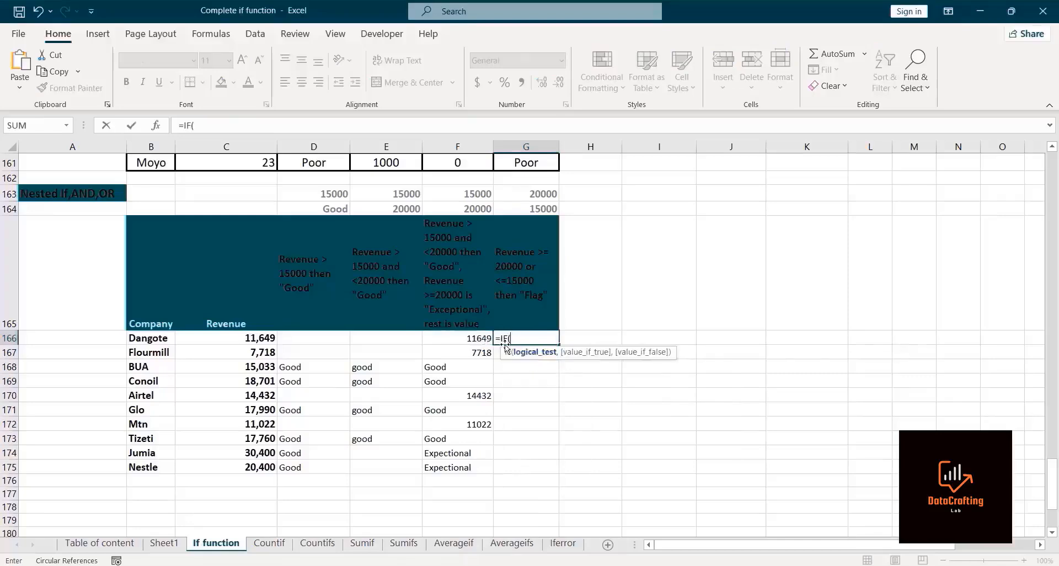
type("O")
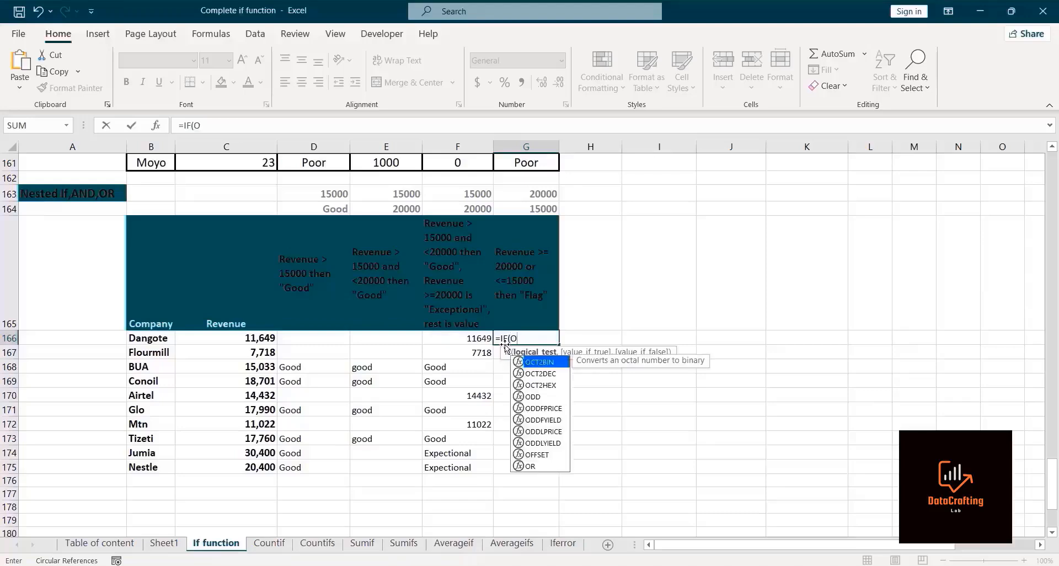
type("R")
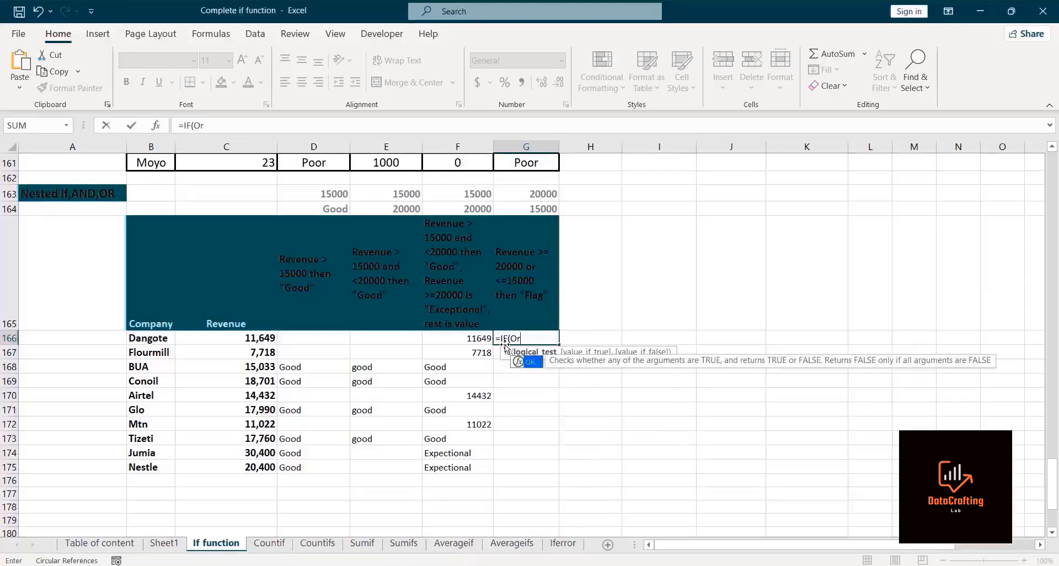
double_click(538, 367)
key("BackSpace")
double_click(531, 362)
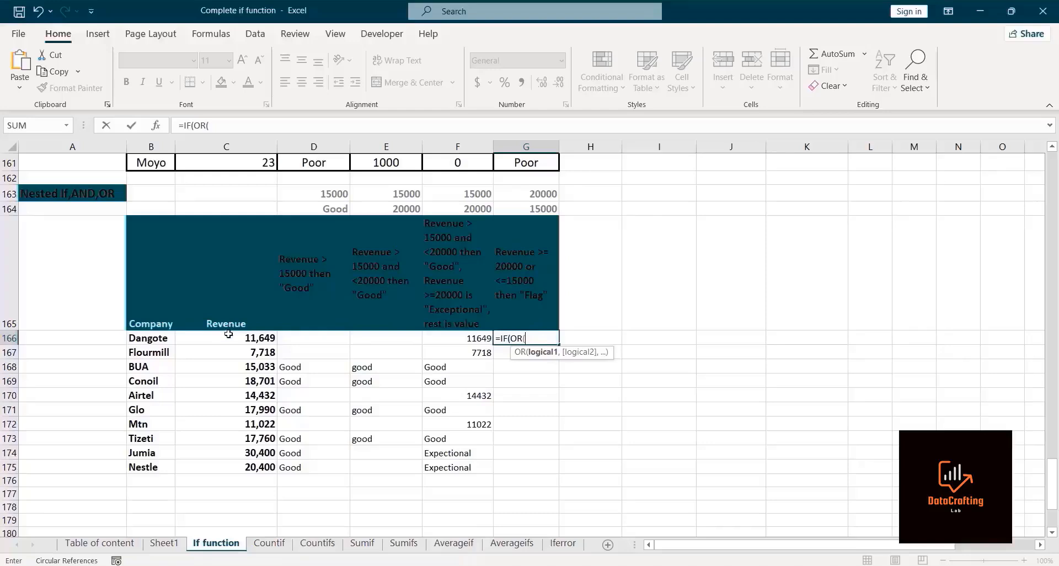
Step: Add the first OR condition: C166 greater than or equal to absolute $G$163
left_click(229, 335)
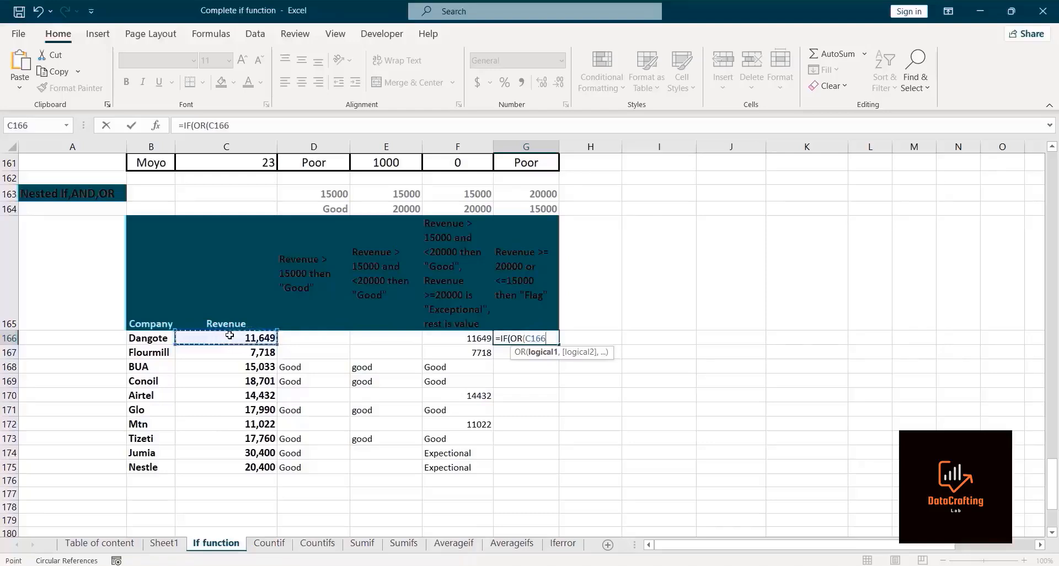
type(">=")
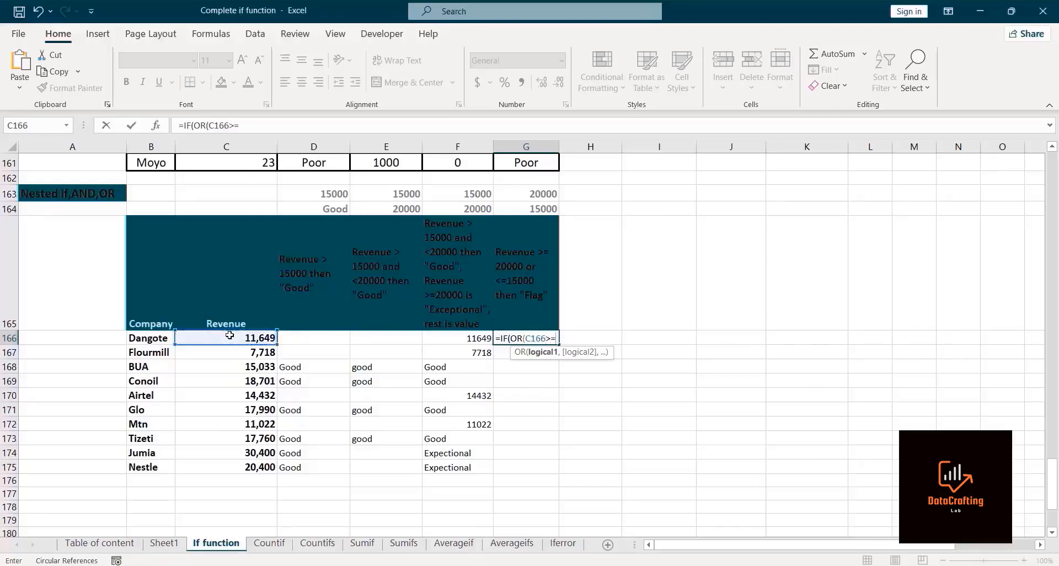
left_click(514, 196)
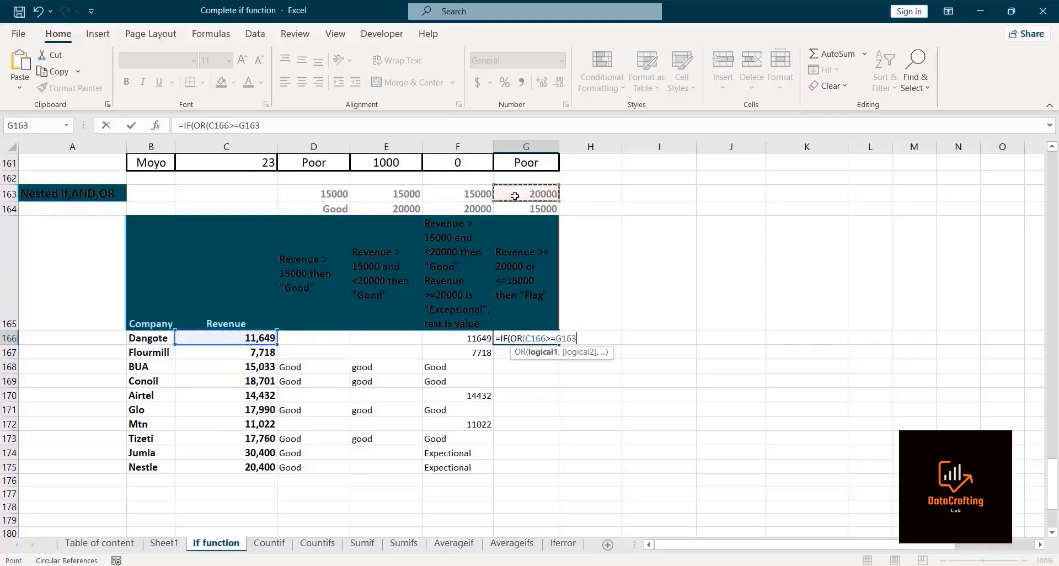
key("F4")
type(",")
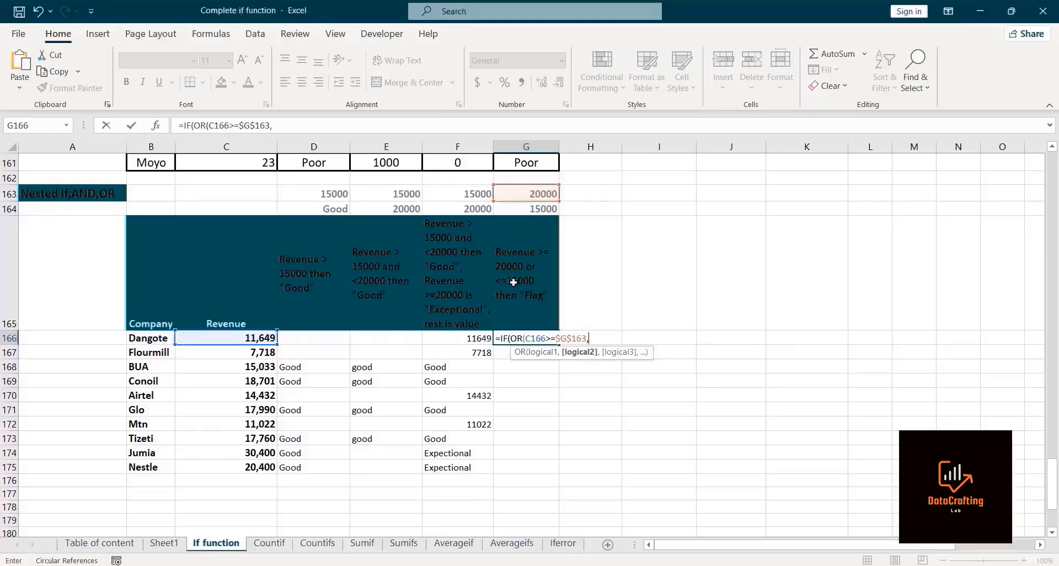
Step: Add the second OR condition C166 less than or equal to absolute $G$164, then close the OR
left_click(208, 338)
type("<=")
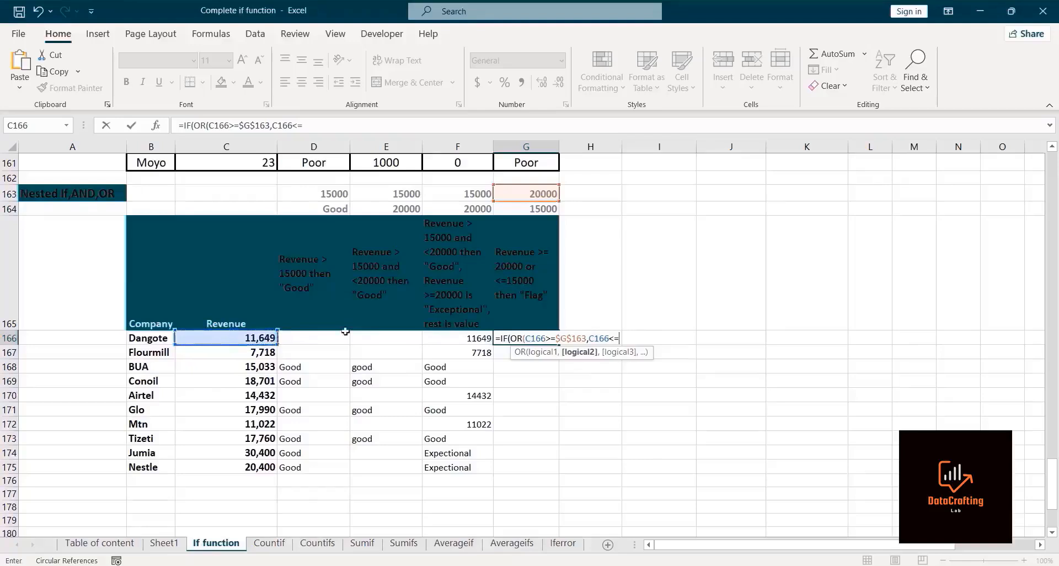
left_click(528, 206)
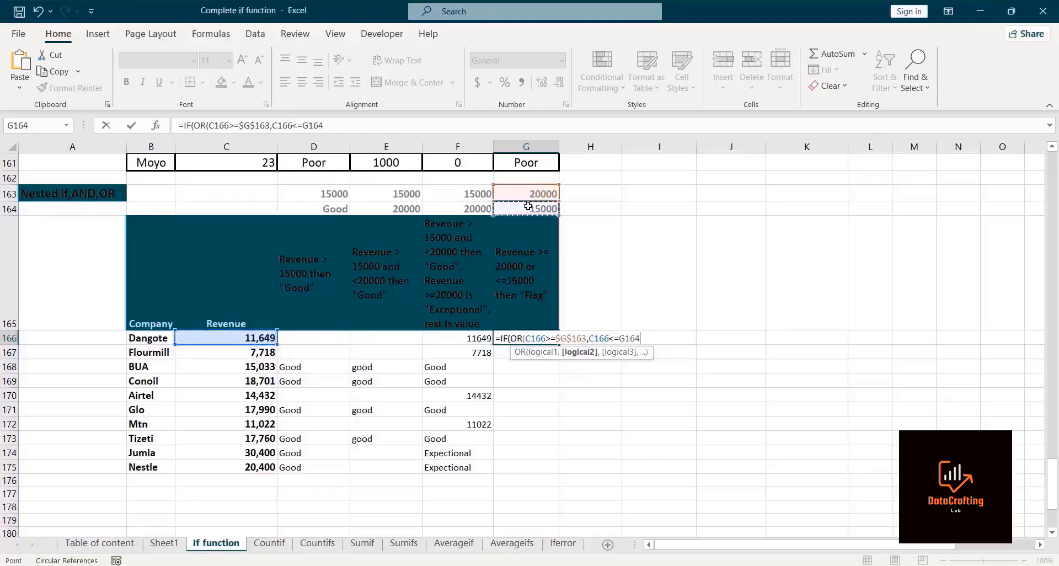
key("F4")
type(")")
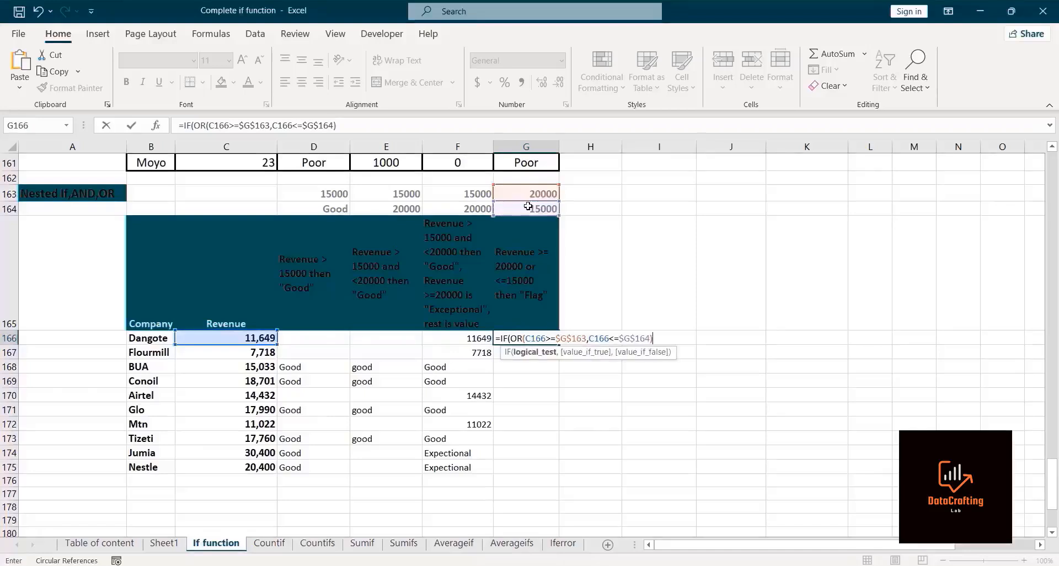
type(",")
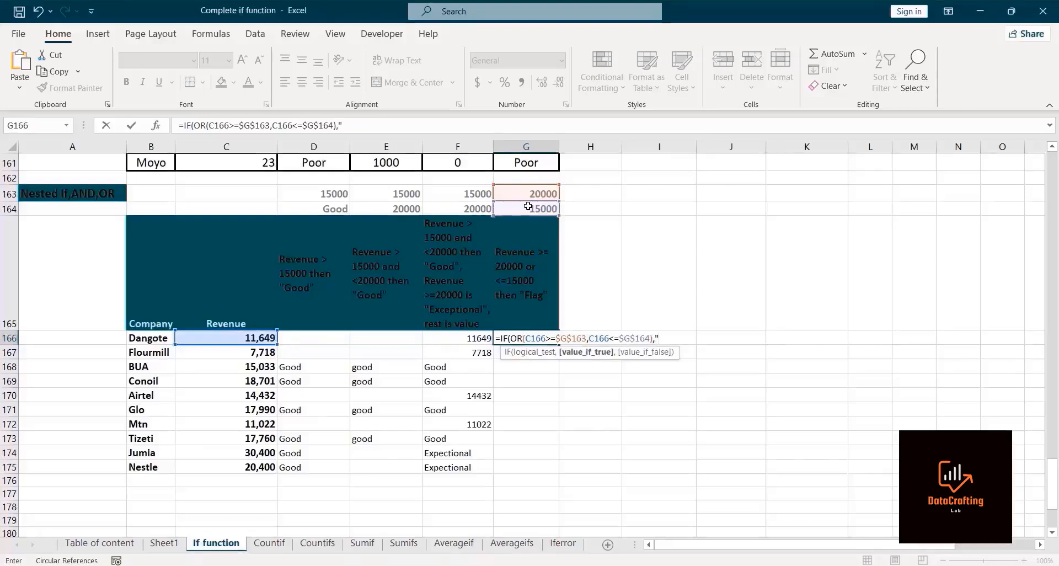
Step: Make the IF return "Flag" when true and an empty string otherwise, then enter the formula
type("g\",")
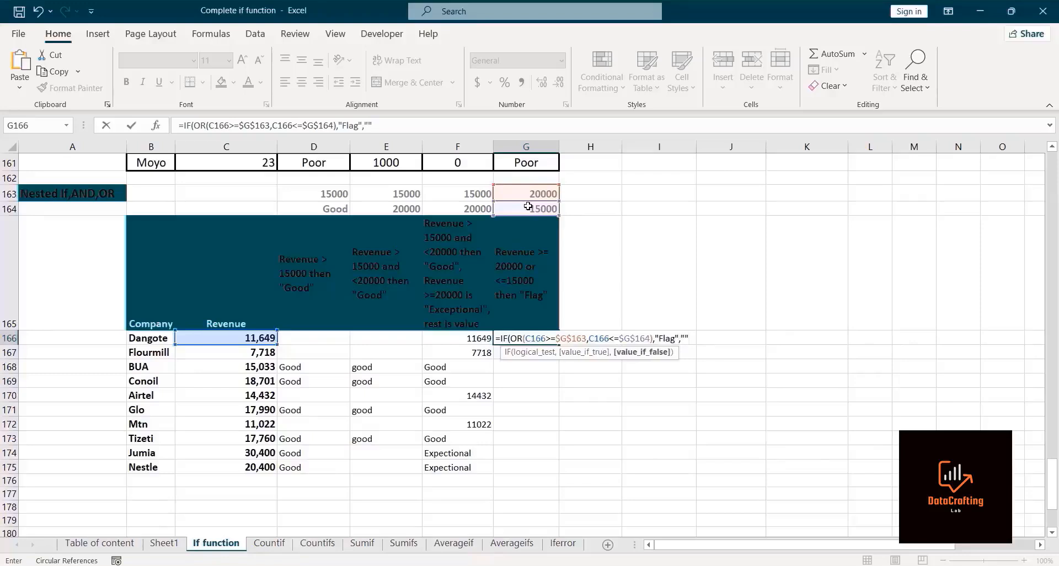
type(")")
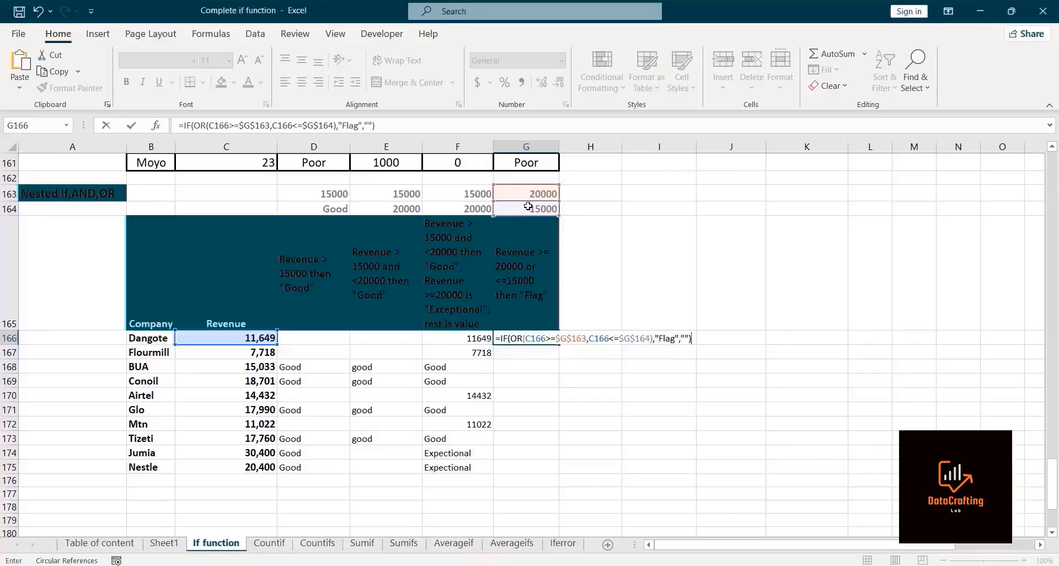
key("Return")
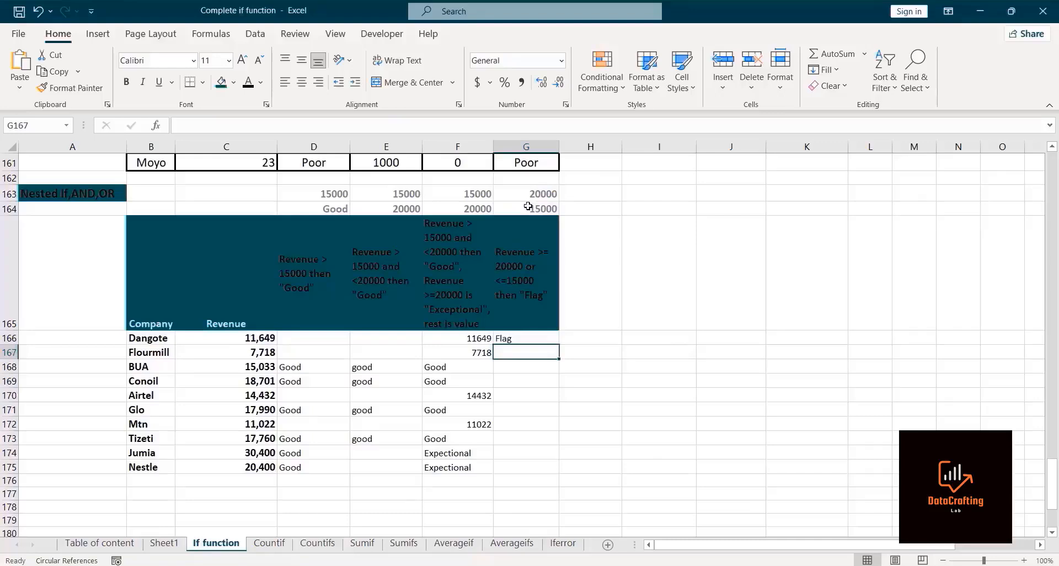
Step: Fill the flag formula from G166 down to Nestle's row and check the copied formulas
left_click(526, 338)
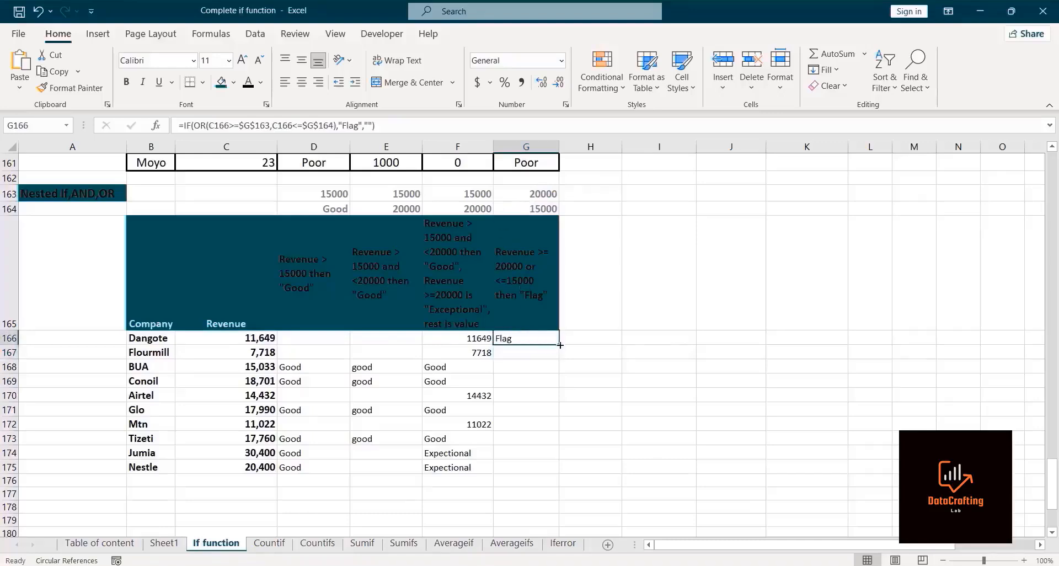
left_click_drag(558, 346, 544, 474)
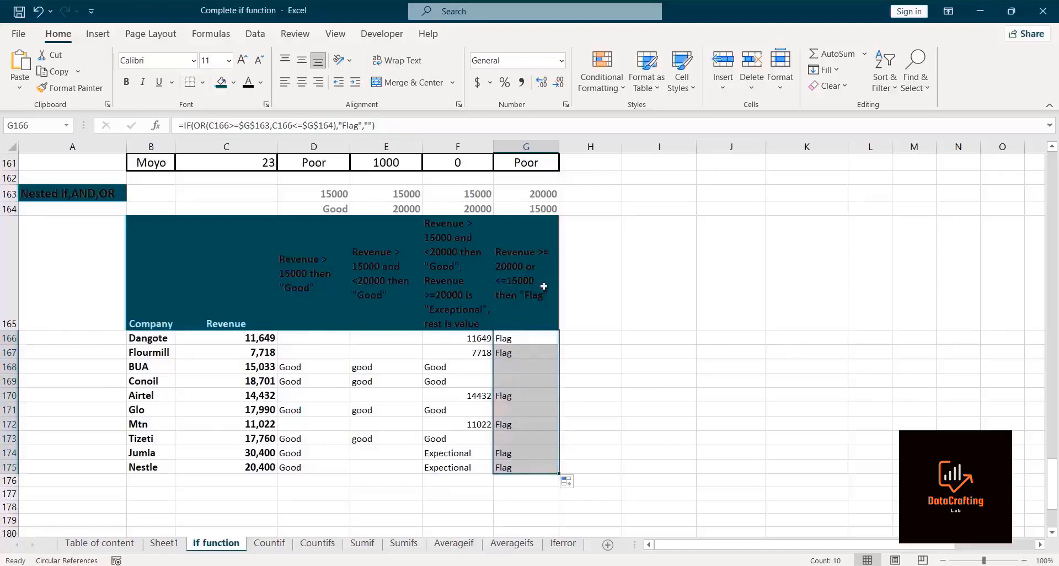
left_click(510, 368)
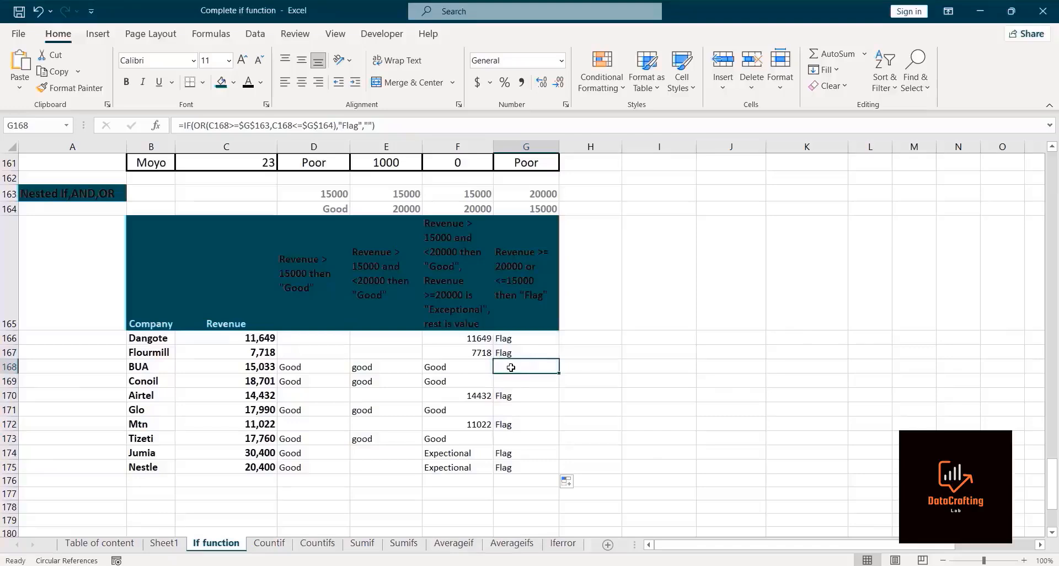
left_click(510, 382)
left_click_drag(507, 410, 508, 436)
left_click(508, 437)
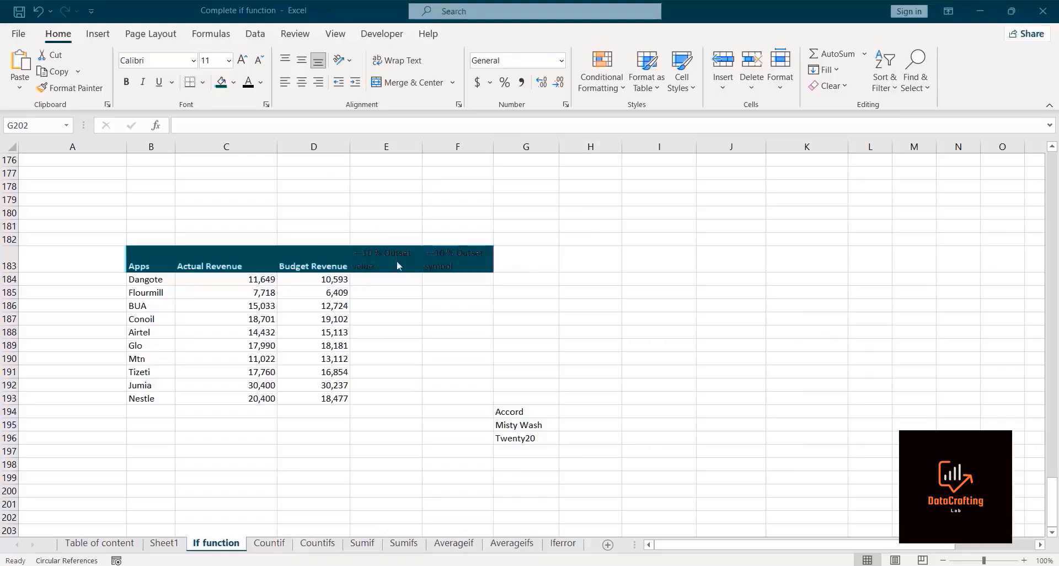
Step: In E184, calculate Dangote's budget variance as C184/D184-1 and fill it down the column
left_click(393, 279)
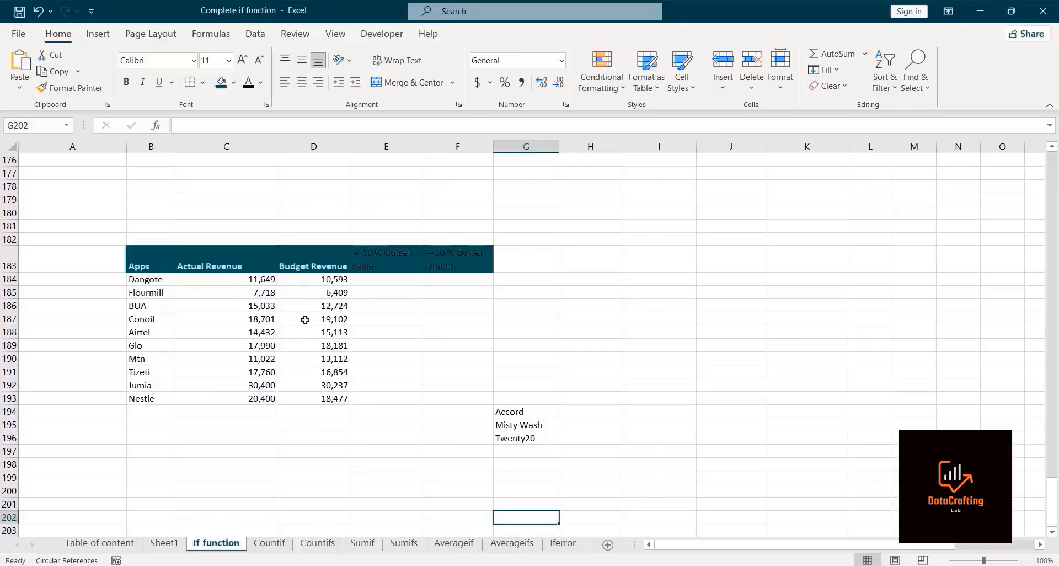
left_click(385, 280)
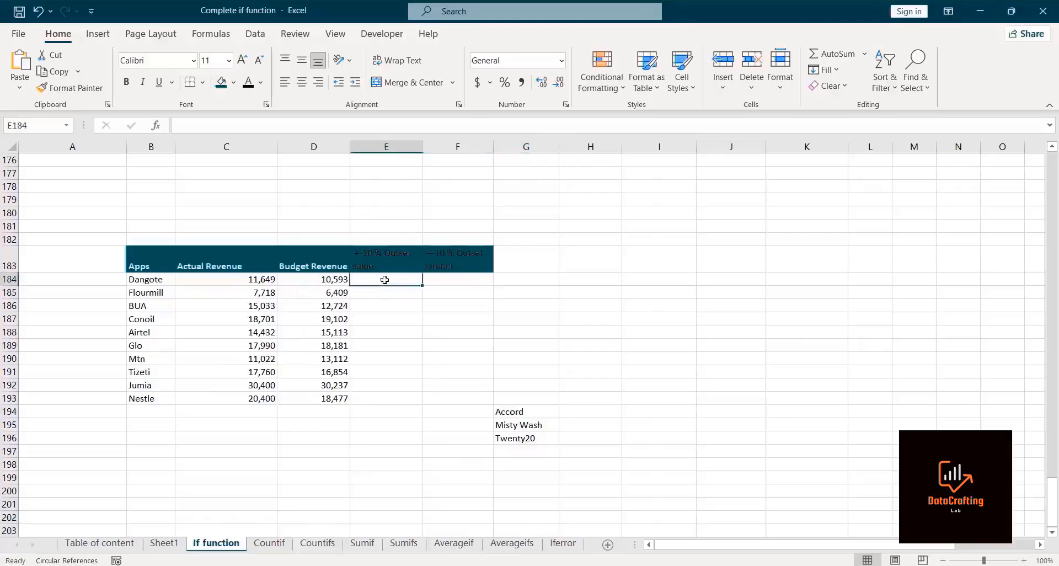
double_click(385, 280)
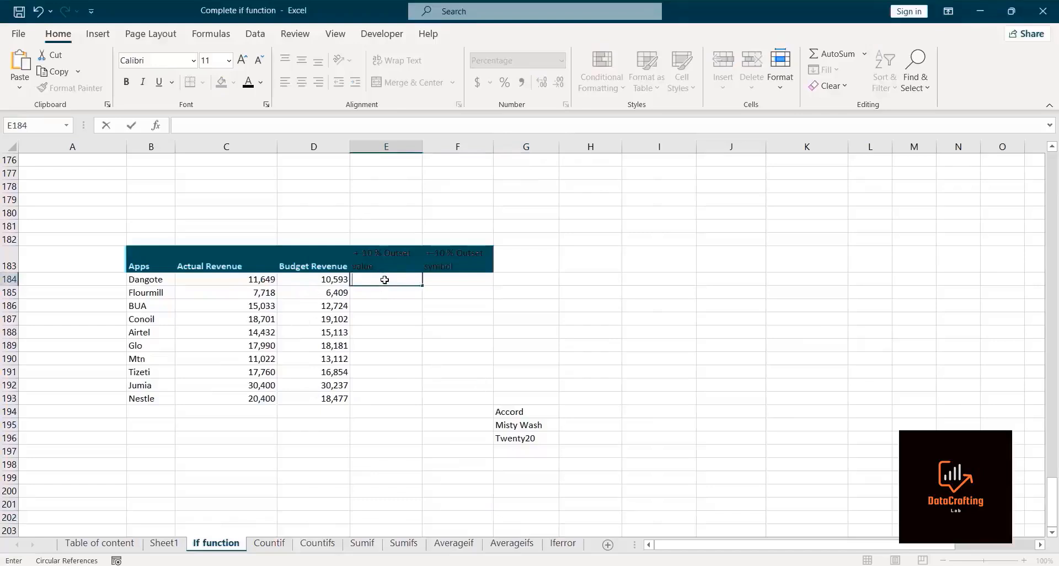
type("=")
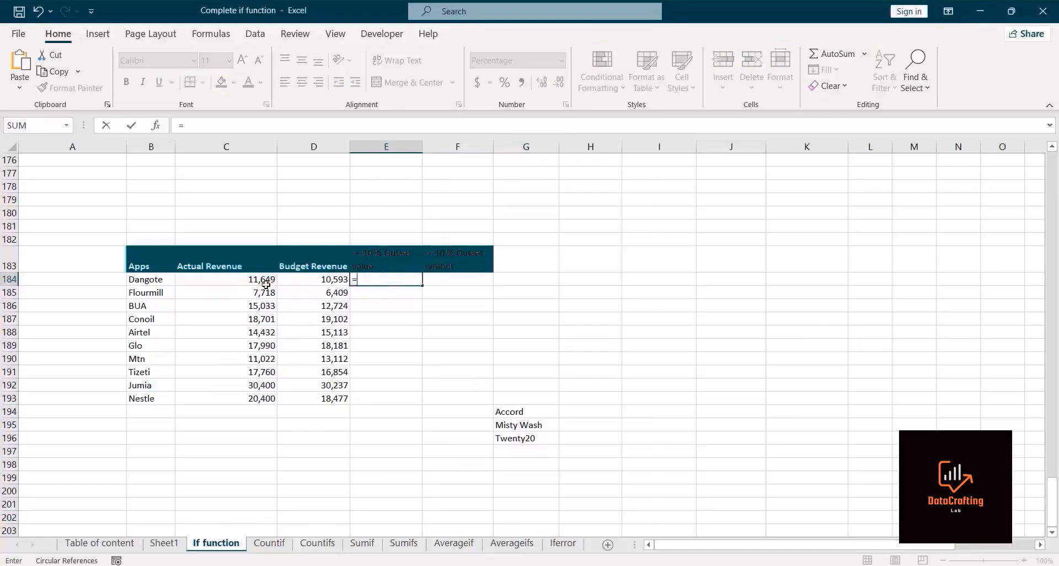
left_click(249, 277)
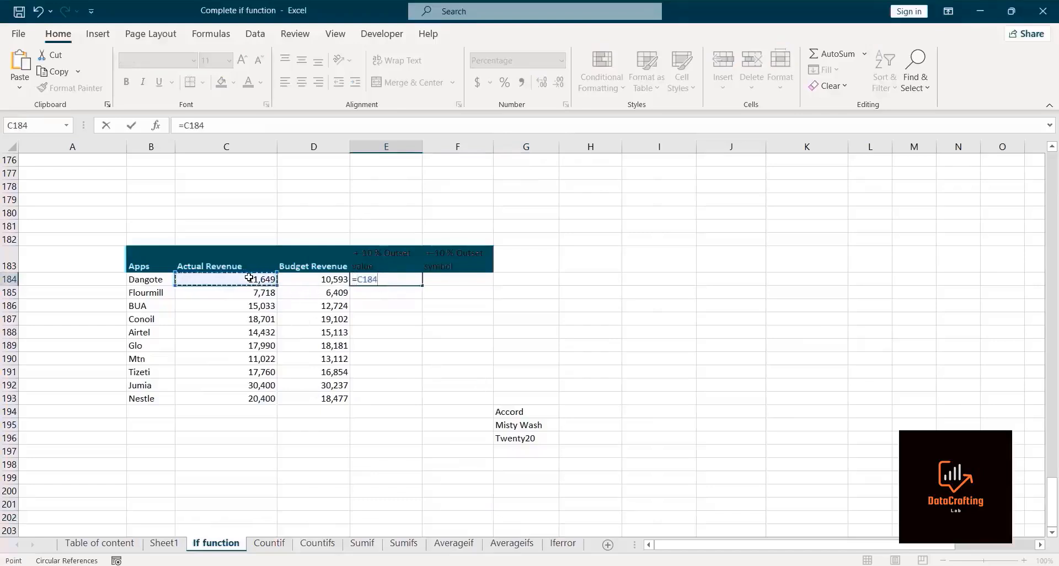
type("7")
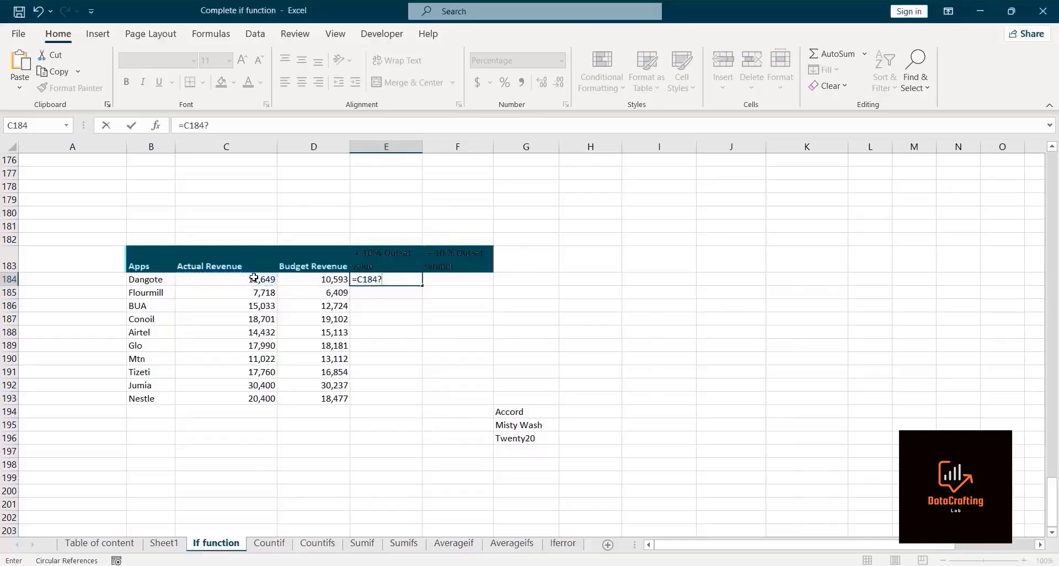
key("BackSpace")
type("/")
left_click(305, 280)
type("-1")
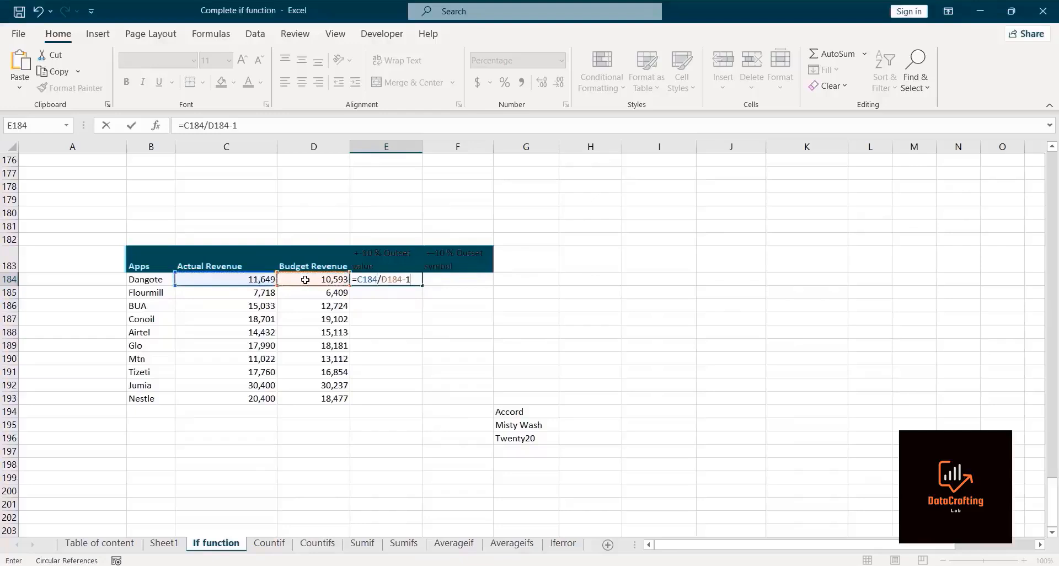
key("Return")
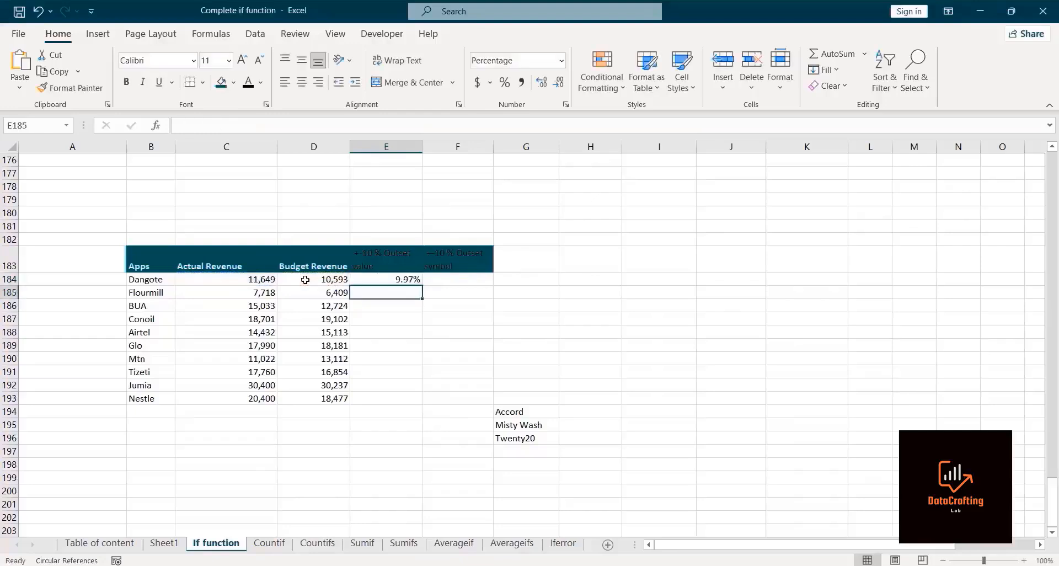
left_click(386, 278)
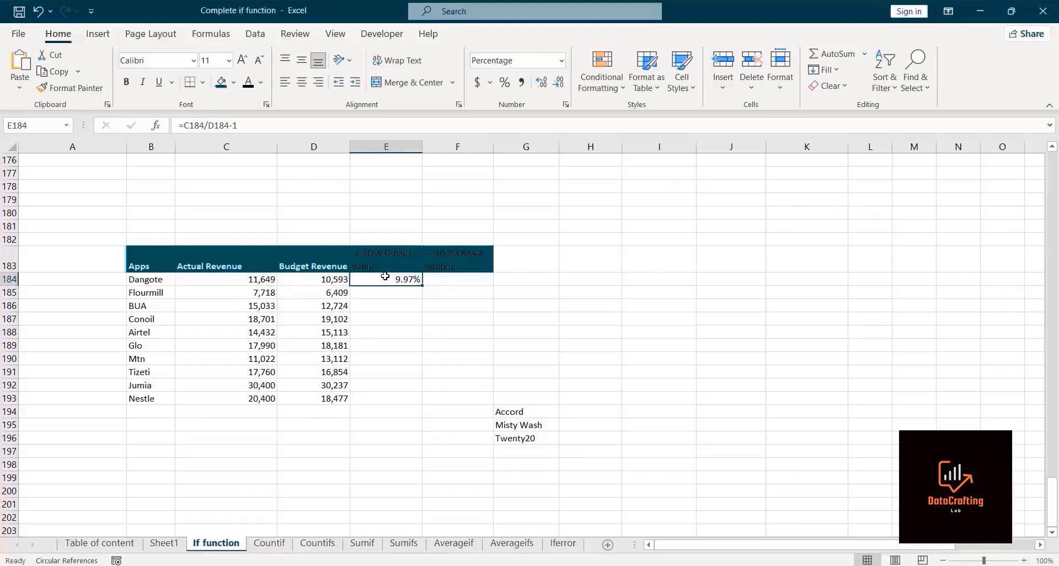
double_click(422, 285)
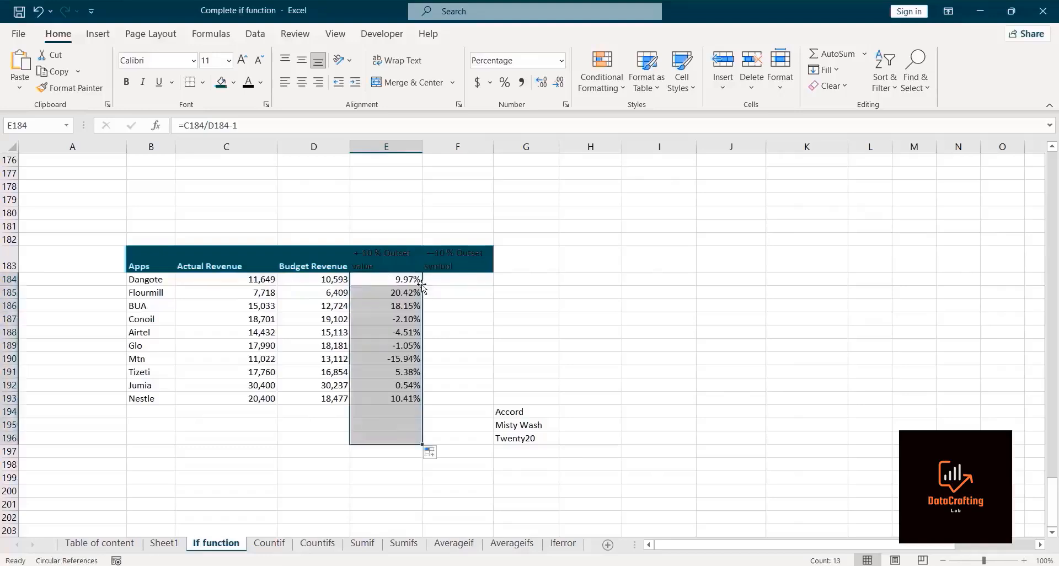
Step: Refill the variance formula from E184 down only to Nestle's row and check the copied formulas
key("ctrl+z")
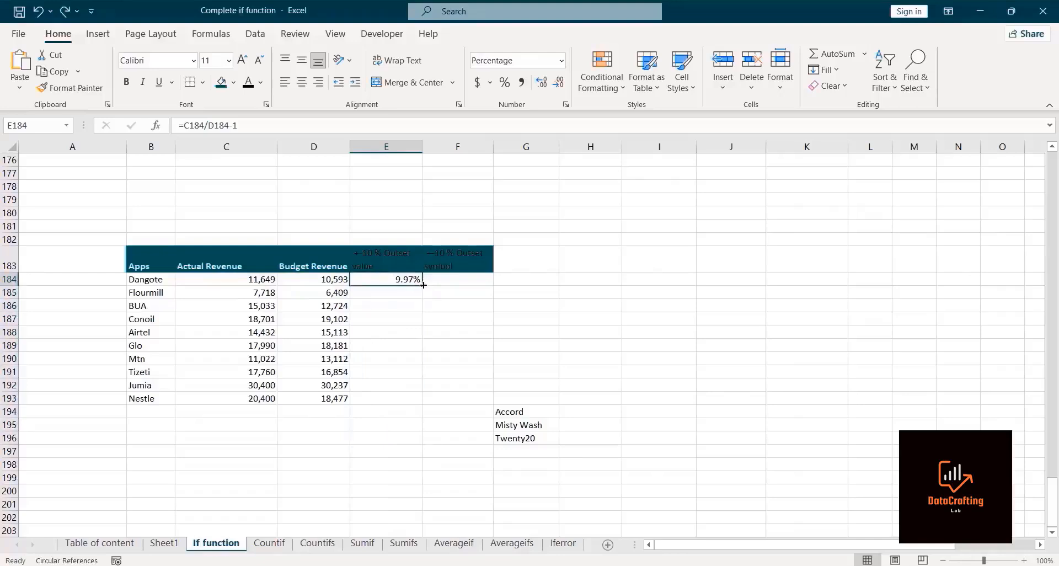
left_click_drag(422, 285, 408, 410)
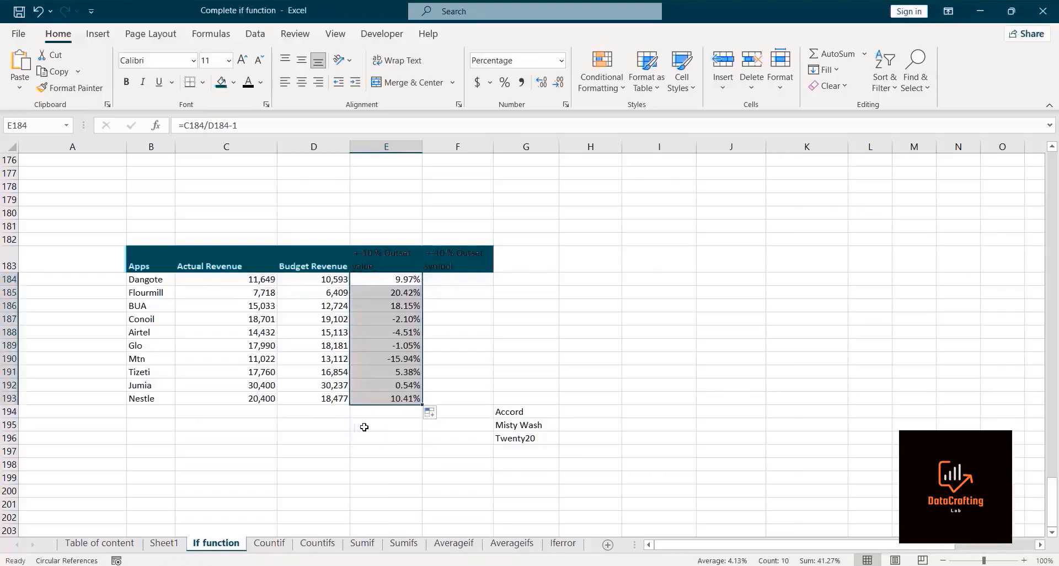
left_click(394, 439)
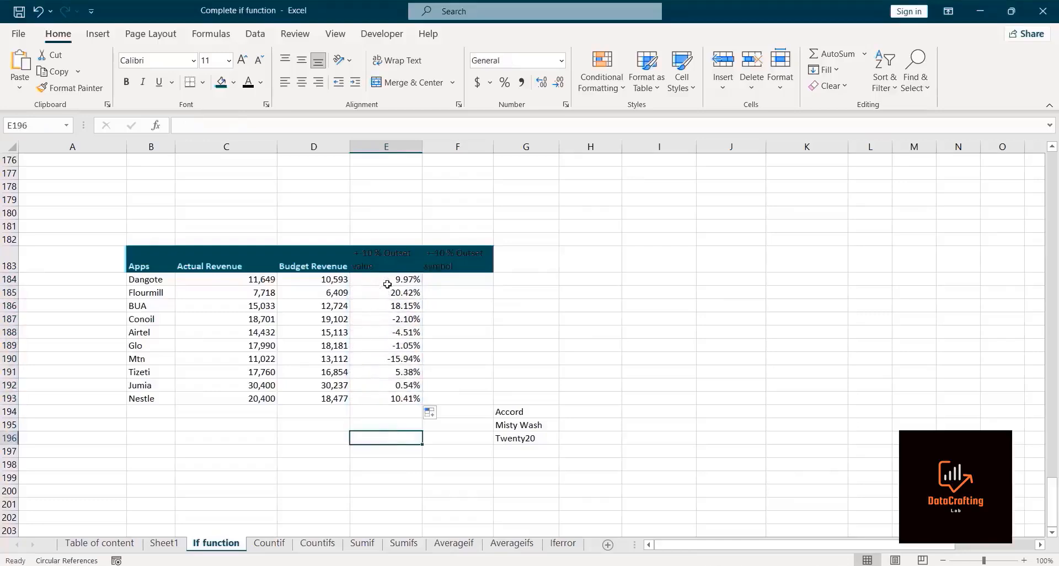
left_click(373, 317)
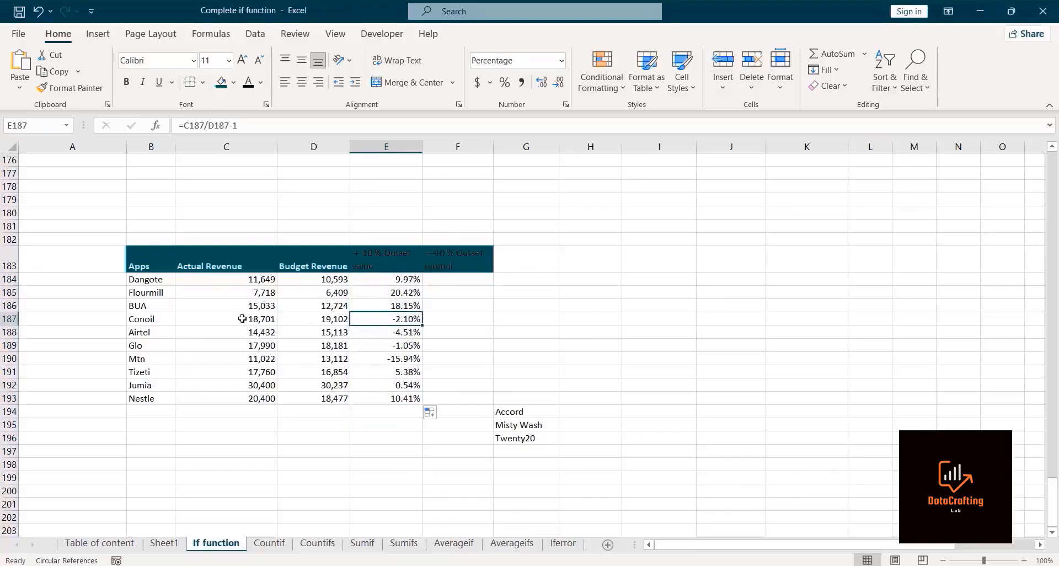
left_click(372, 334)
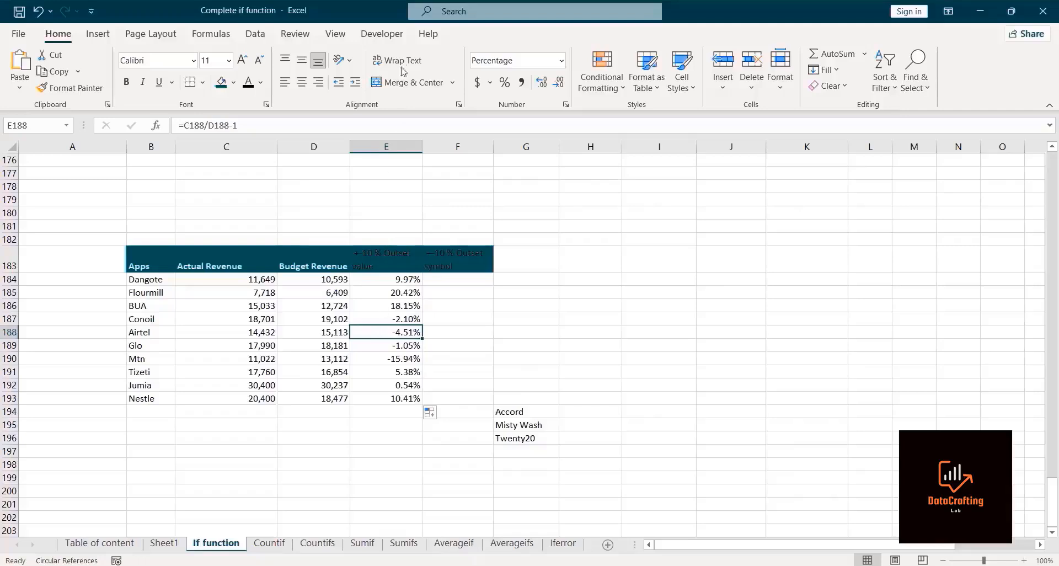
left_click(398, 46)
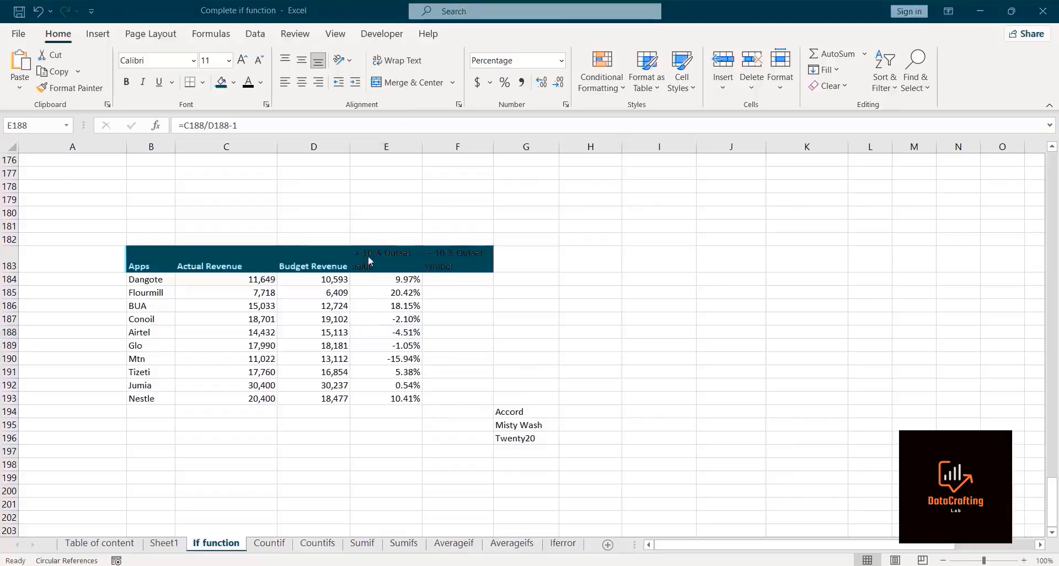
left_click(394, 279)
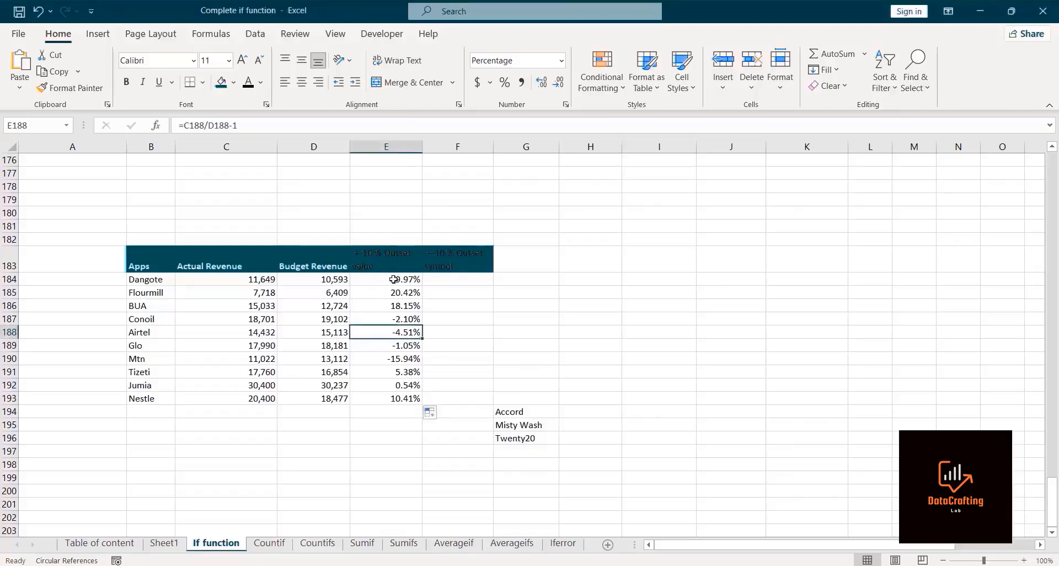
left_click(383, 296)
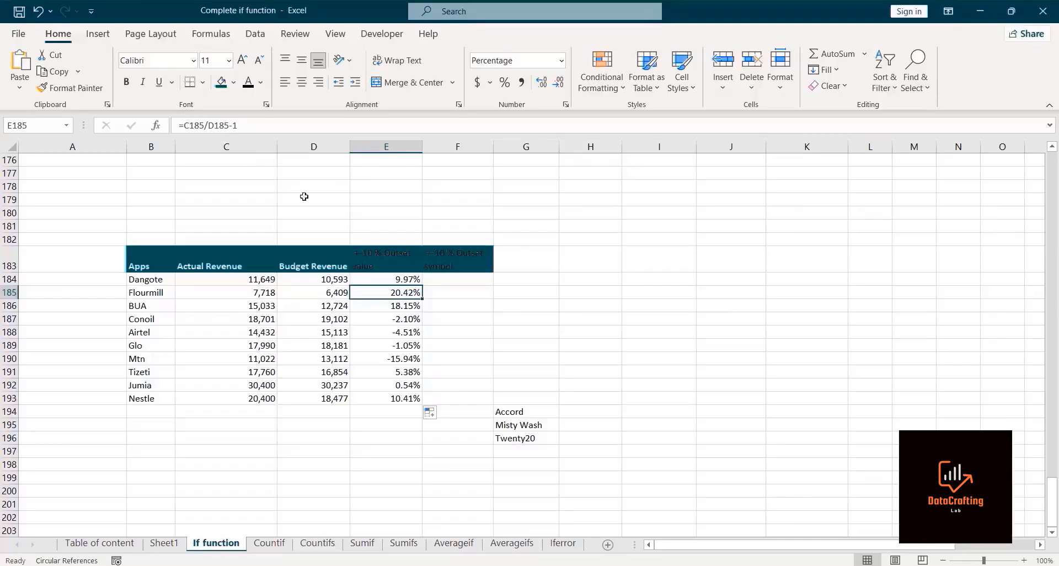
Step: Edit E184 to wrap the variance in IF(OR( with the first condition C184/D184-1 greater than 10%
key("ctrl+z")
left_click(373, 280)
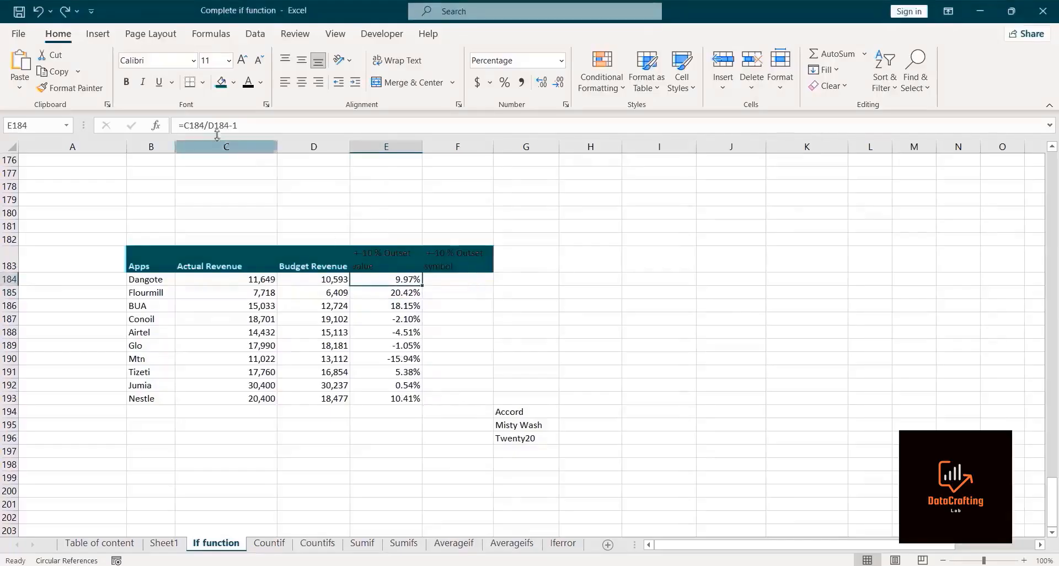
left_click(186, 125)
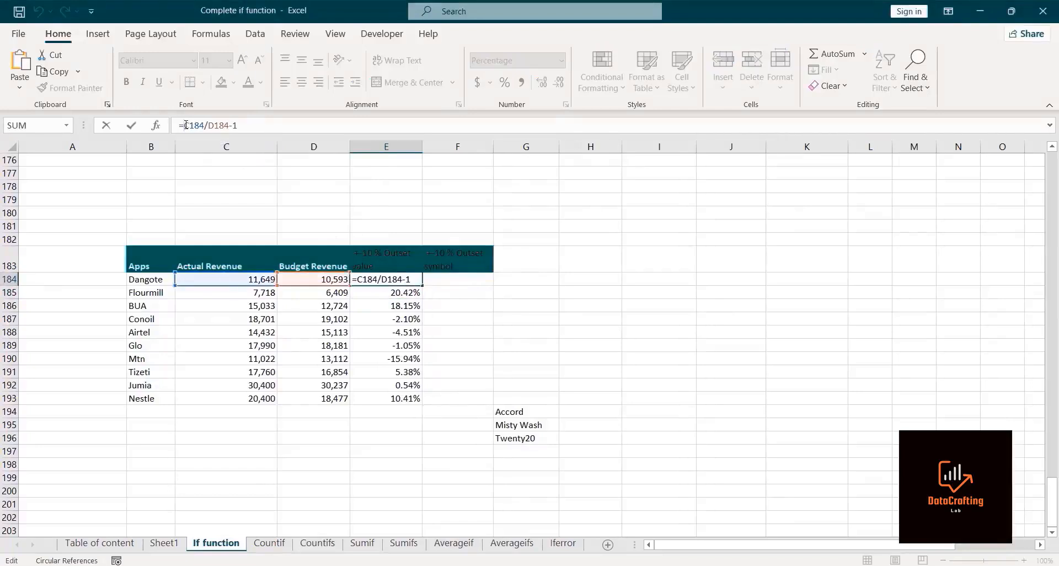
type("if")
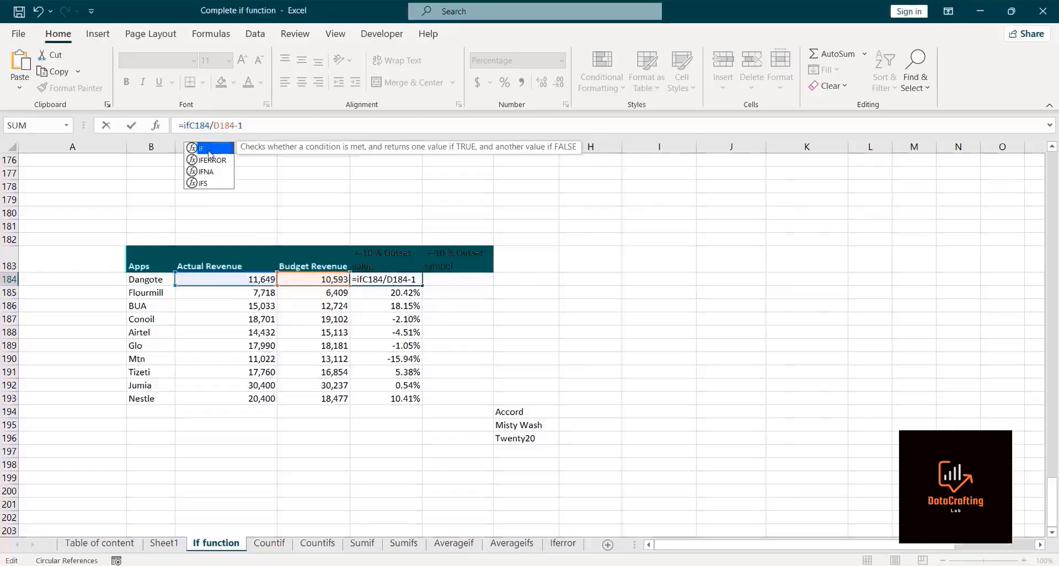
double_click(210, 151)
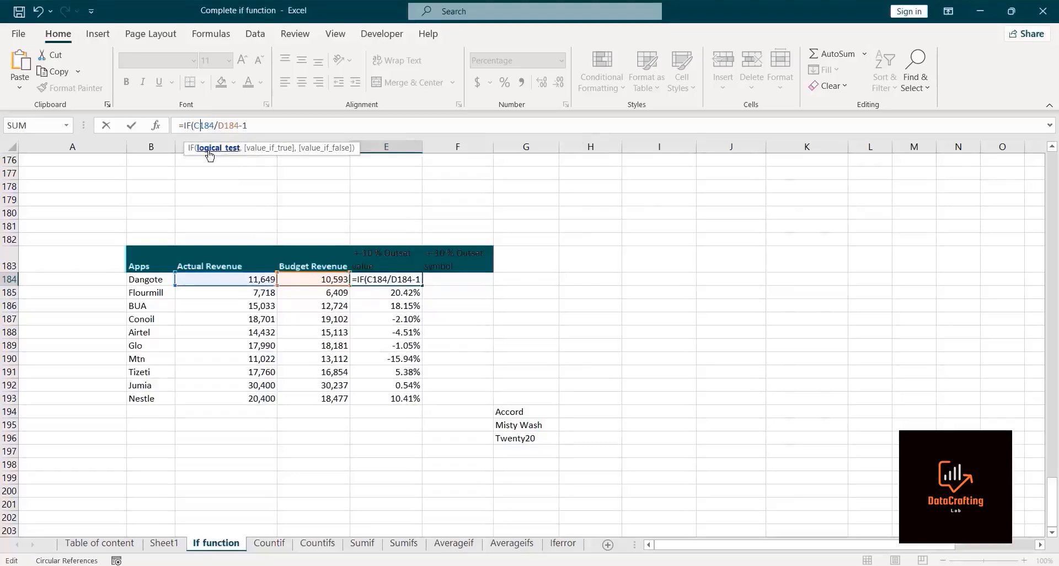
type("Or")
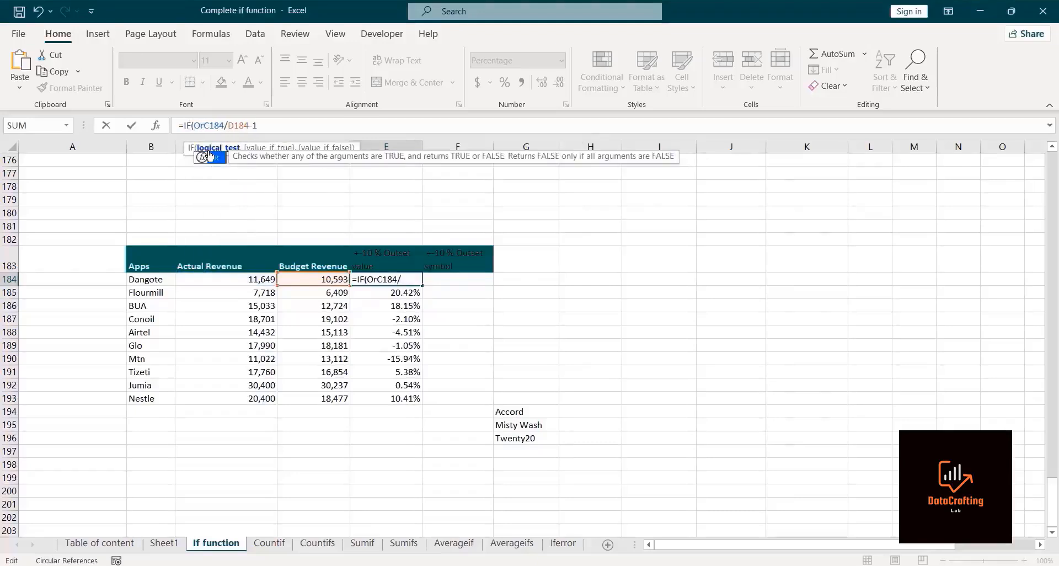
double_click(215, 159)
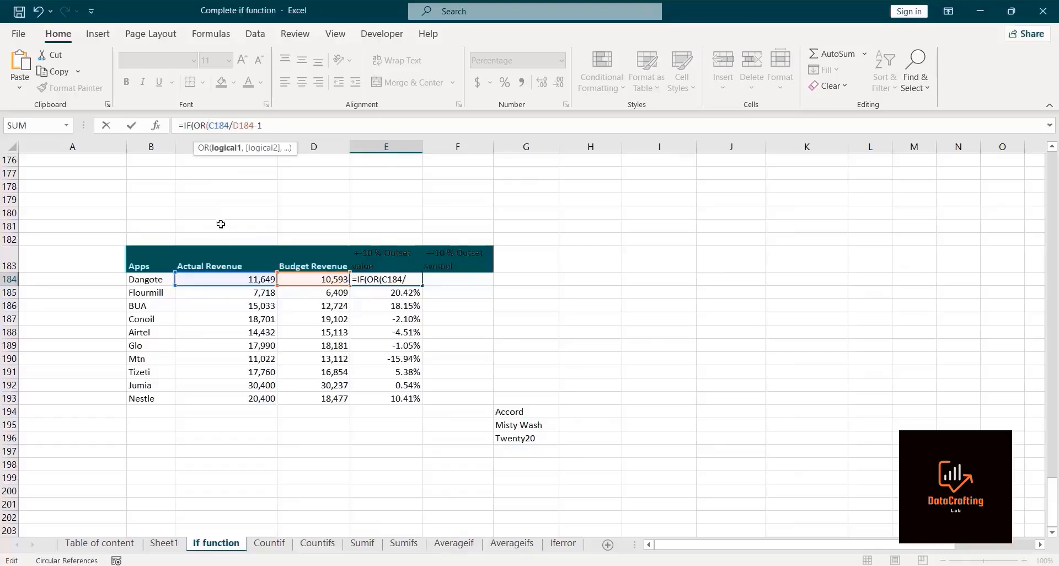
left_click(268, 128)
type(">10%")
type(",")
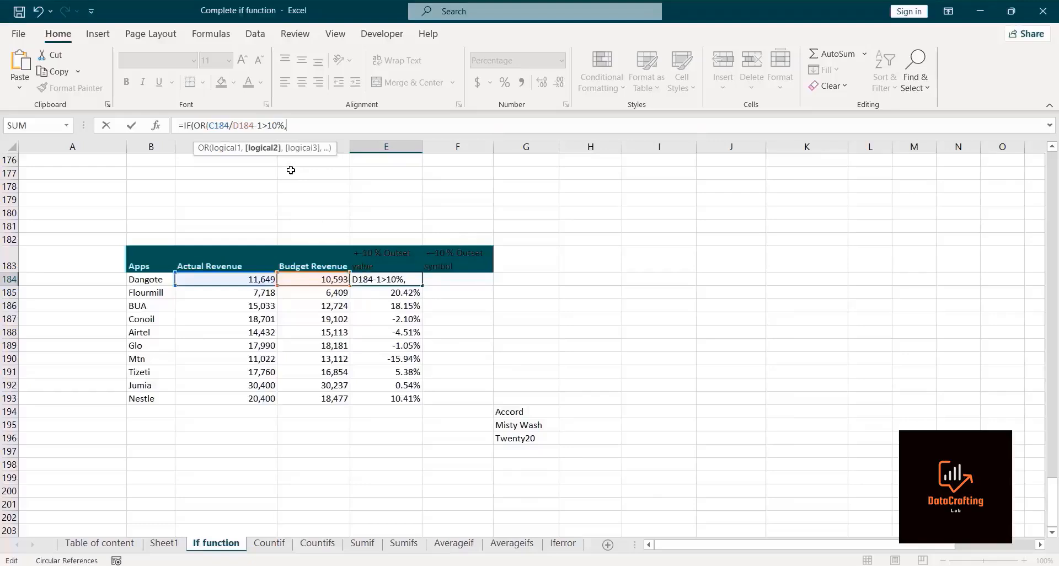
Step: Add the second OR condition C184/D184-1 less than -10%, then close the OR
left_click(233, 279)
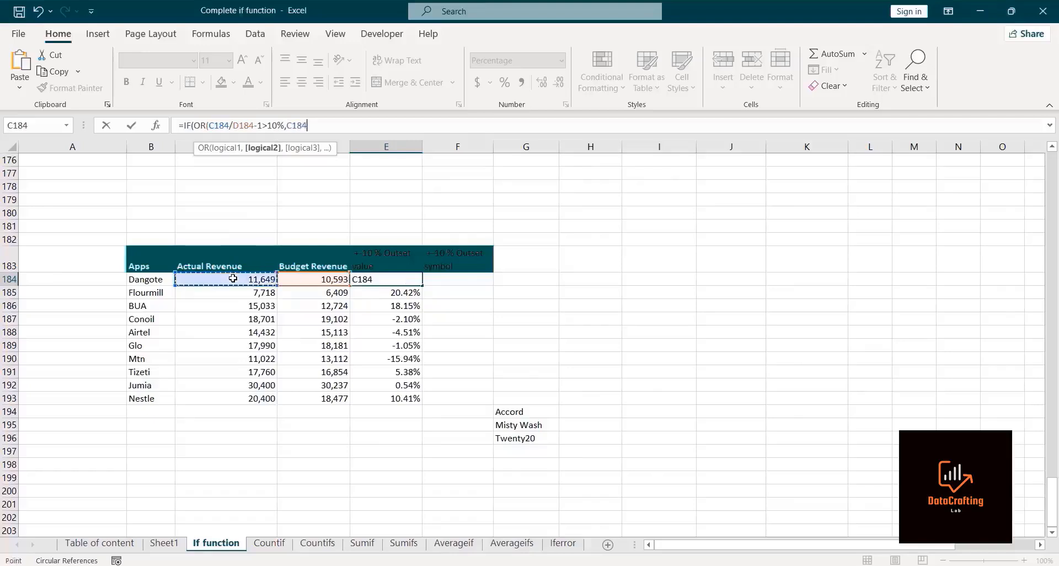
type("/")
left_click(299, 280)
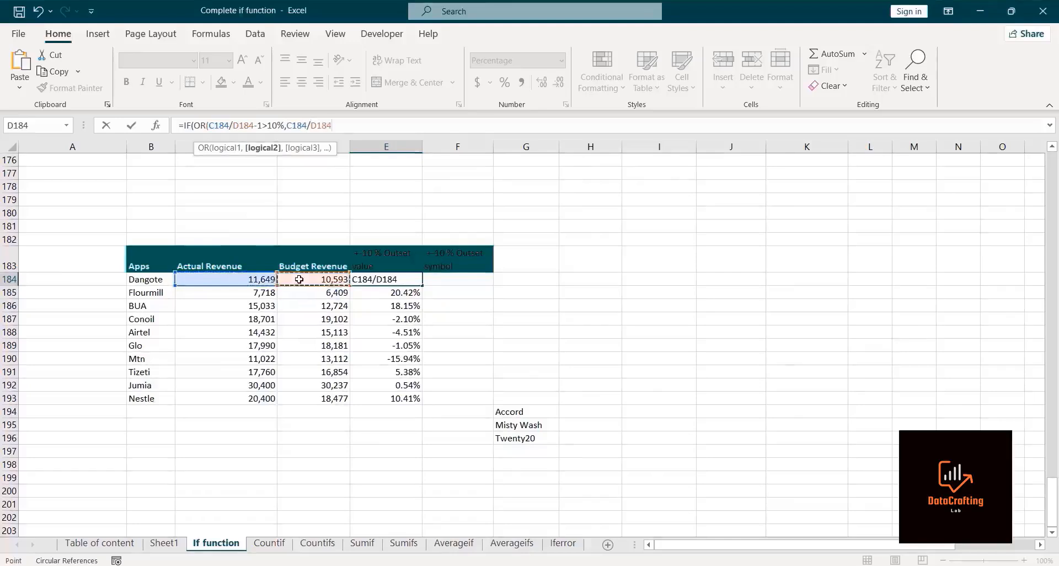
type("-1<-1")
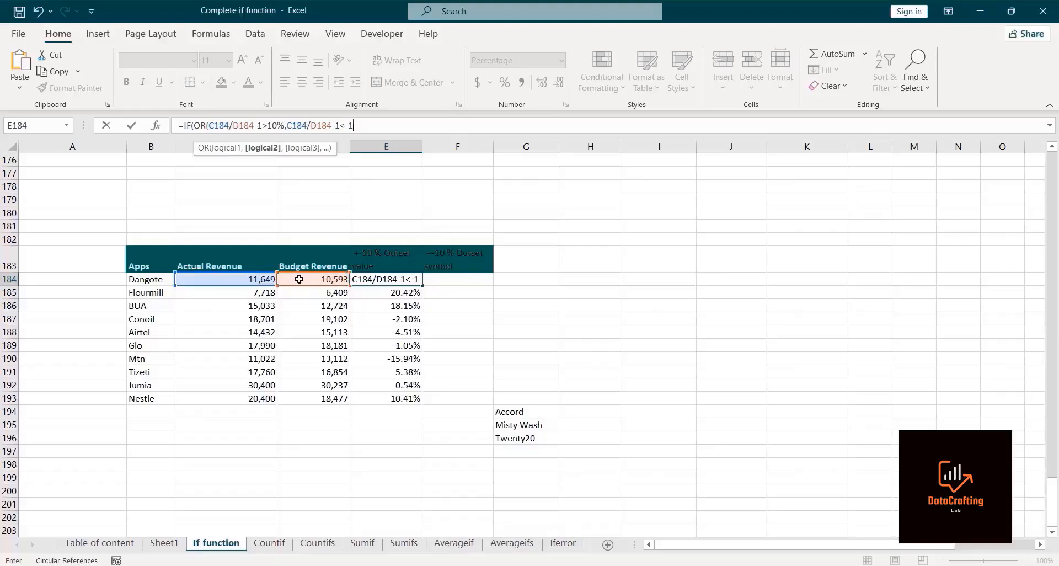
type("0%)")
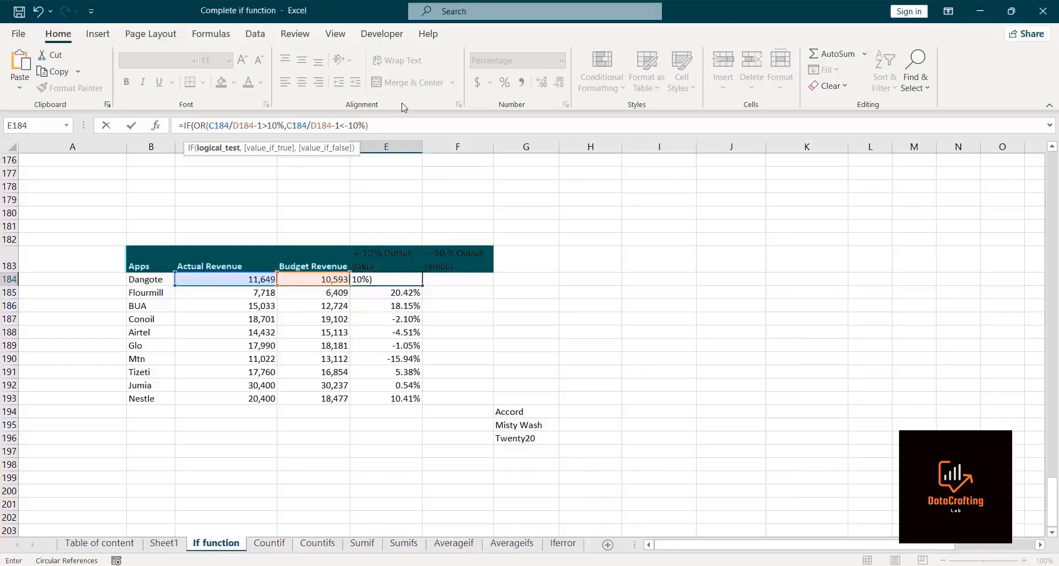
Step: Make the IF return C184/D184-1 when true and an empty string otherwise, then enter the formula
type(",")
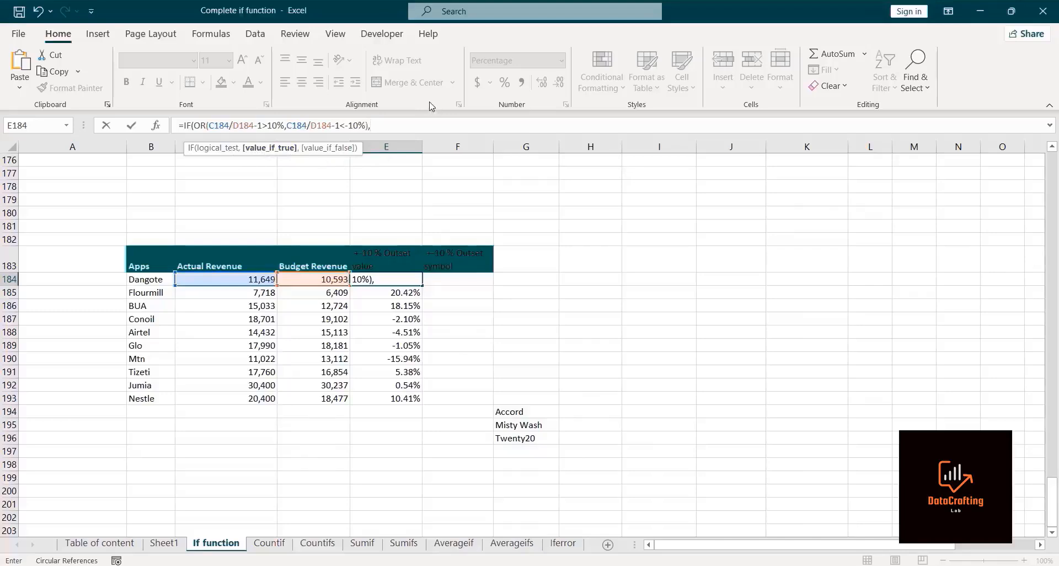
left_click(232, 280)
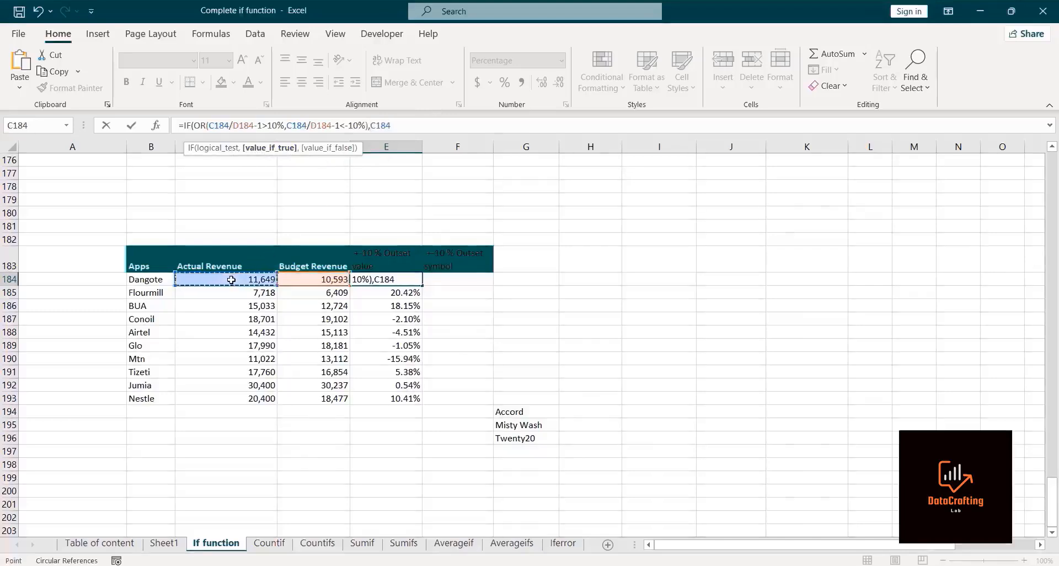
type("?")
key("BackSpace")
type("/")
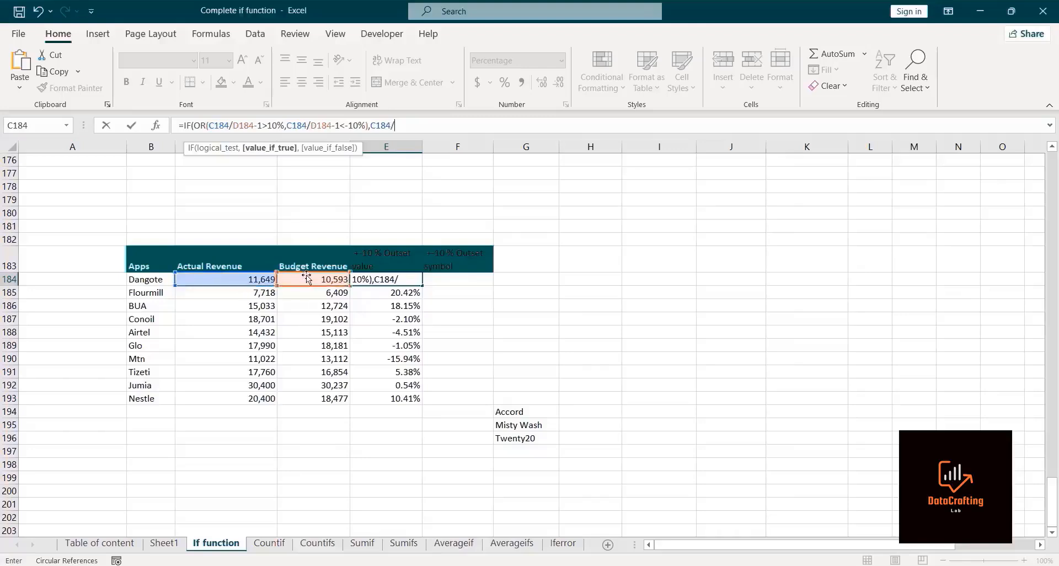
left_click(307, 280)
type("-1")
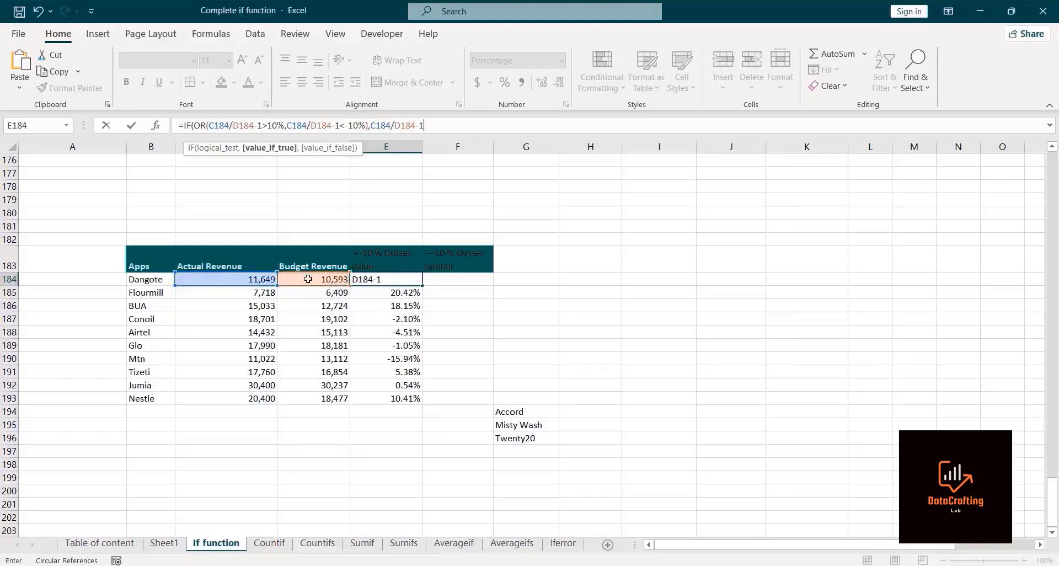
type(",")
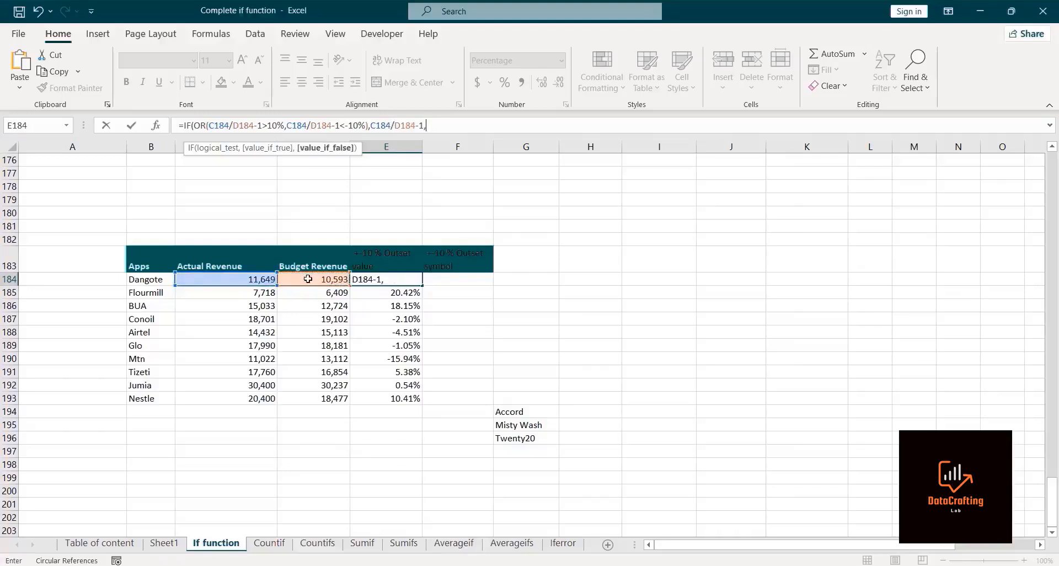
type("\"\")")
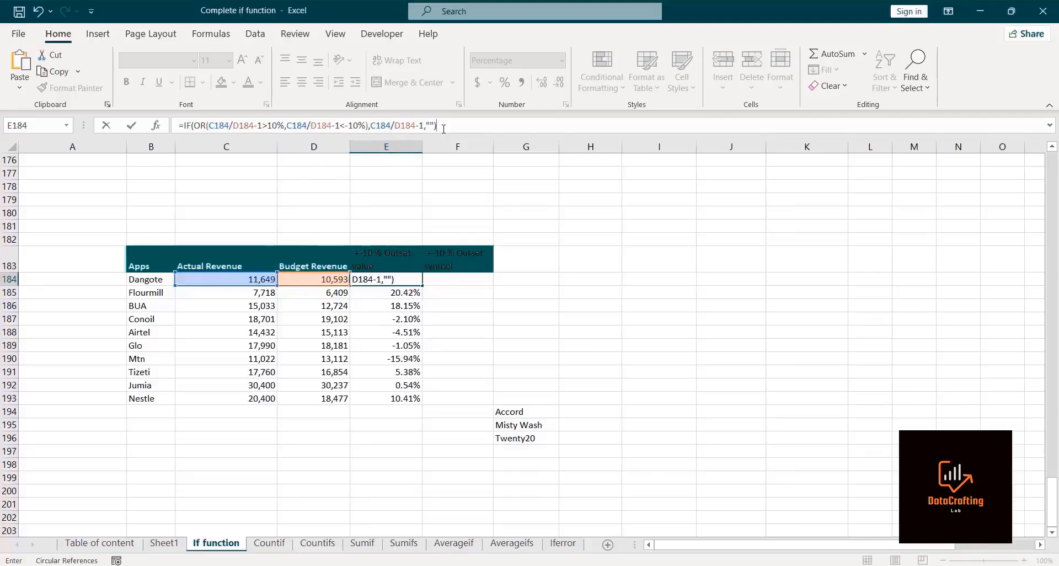
key("Return")
Step: Fill the outlier formula from E184 down to Nestle's row and check the copied formulas
left_click(380, 281)
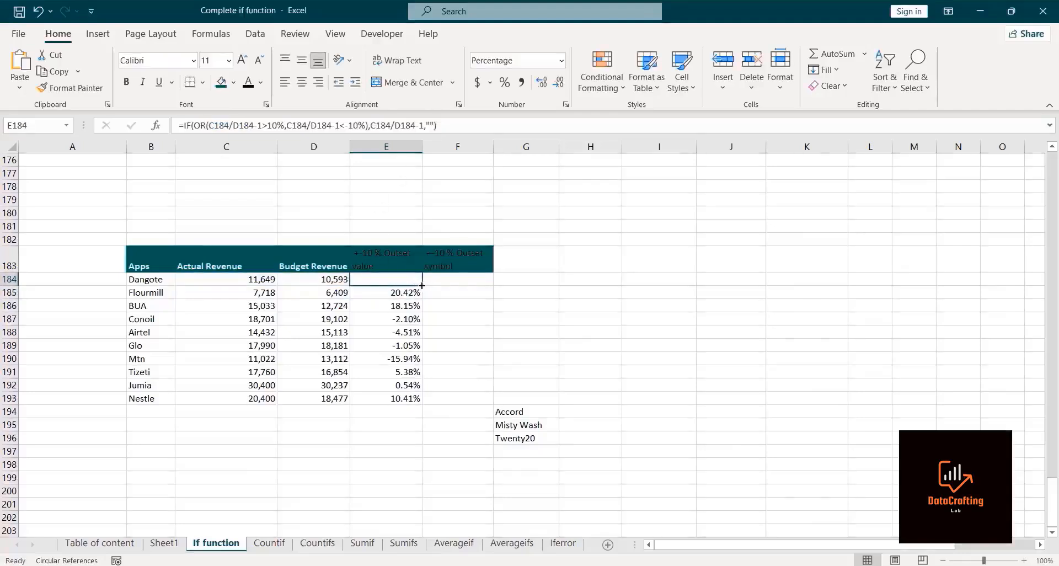
left_click_drag(422, 285, 420, 407)
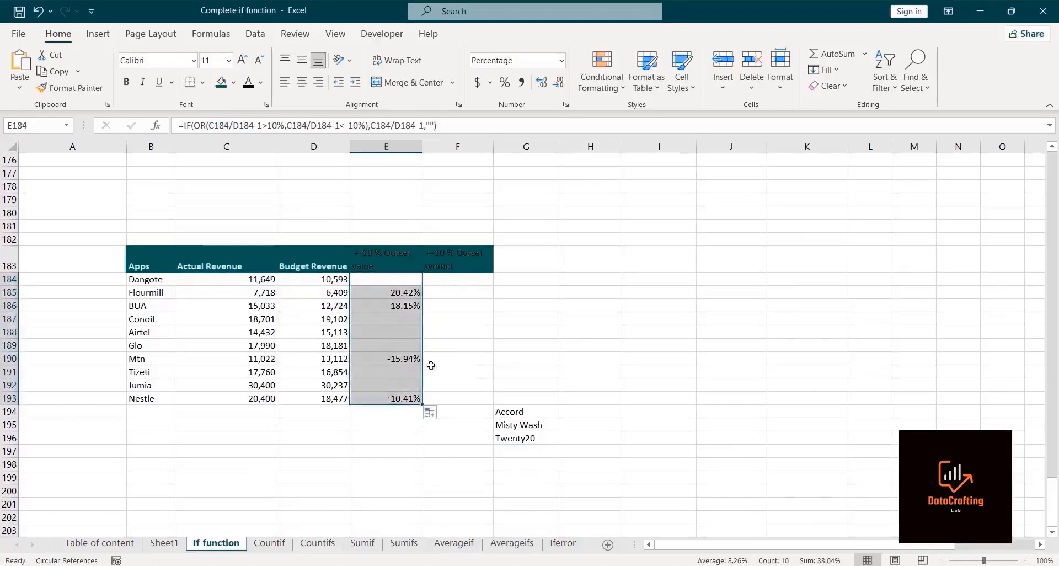
left_click(374, 281)
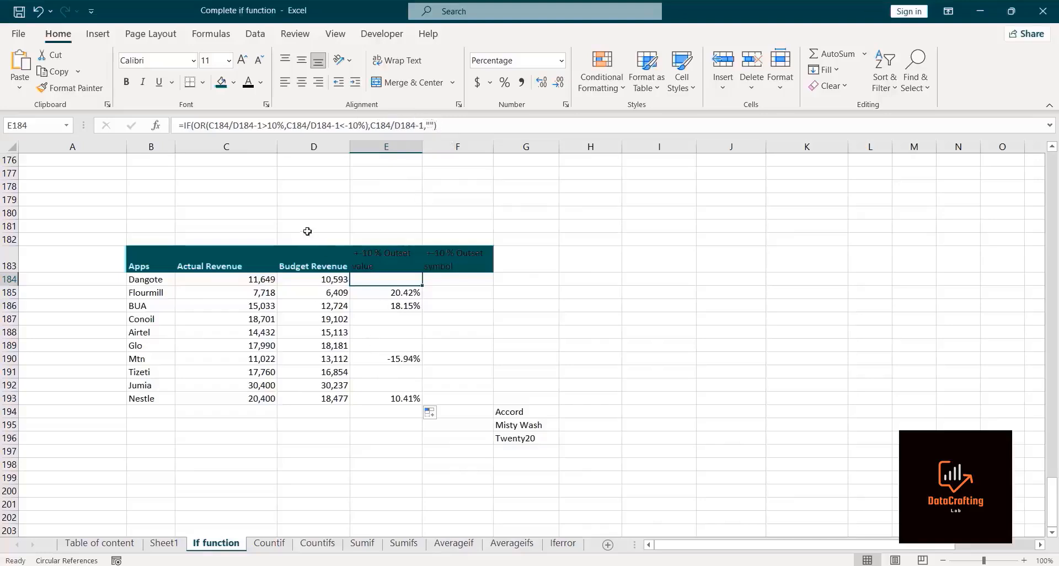
left_click(404, 49)
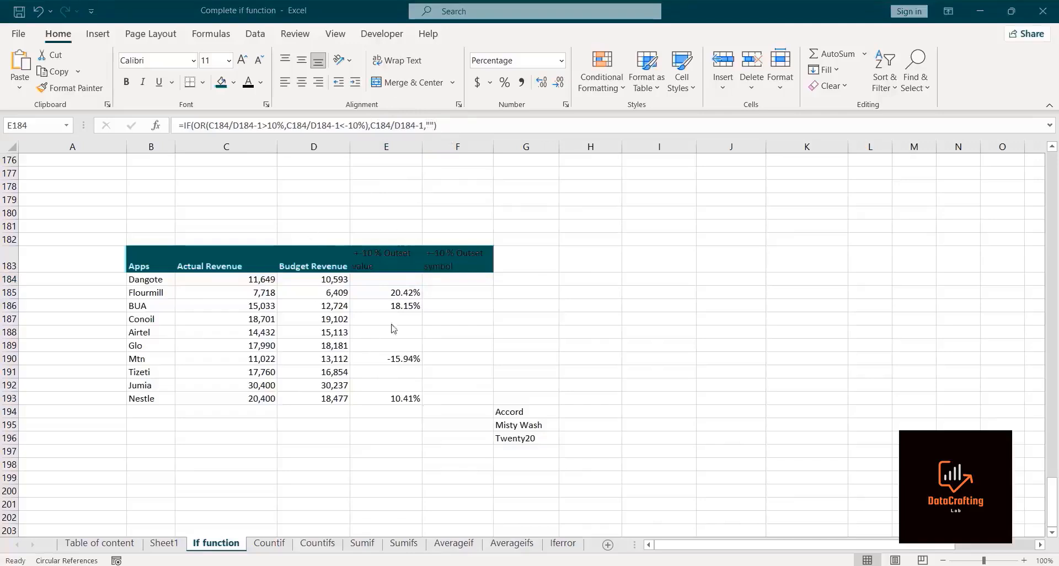
left_click(373, 396)
left_click(373, 396)
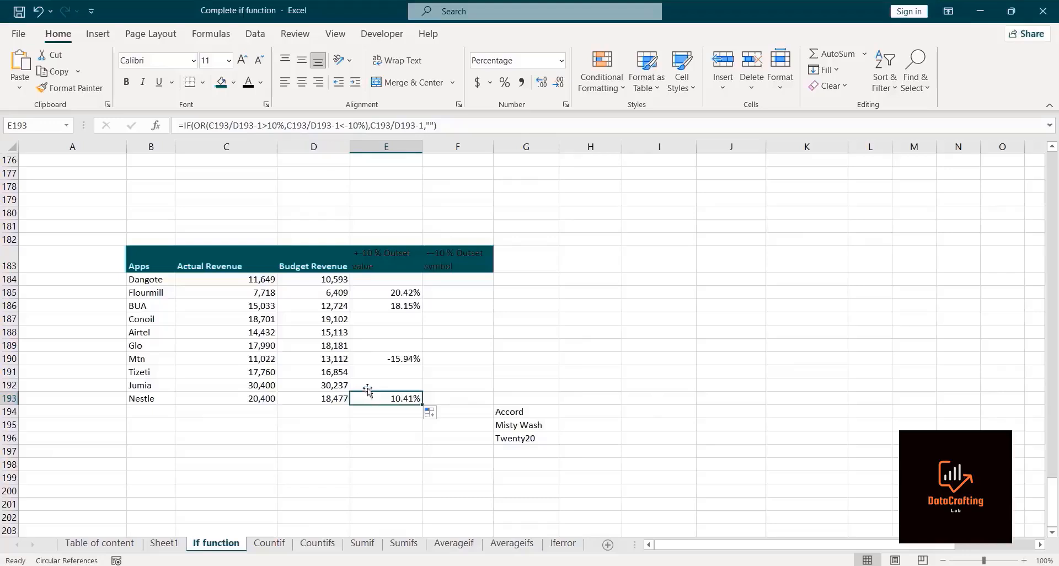
left_click(371, 305)
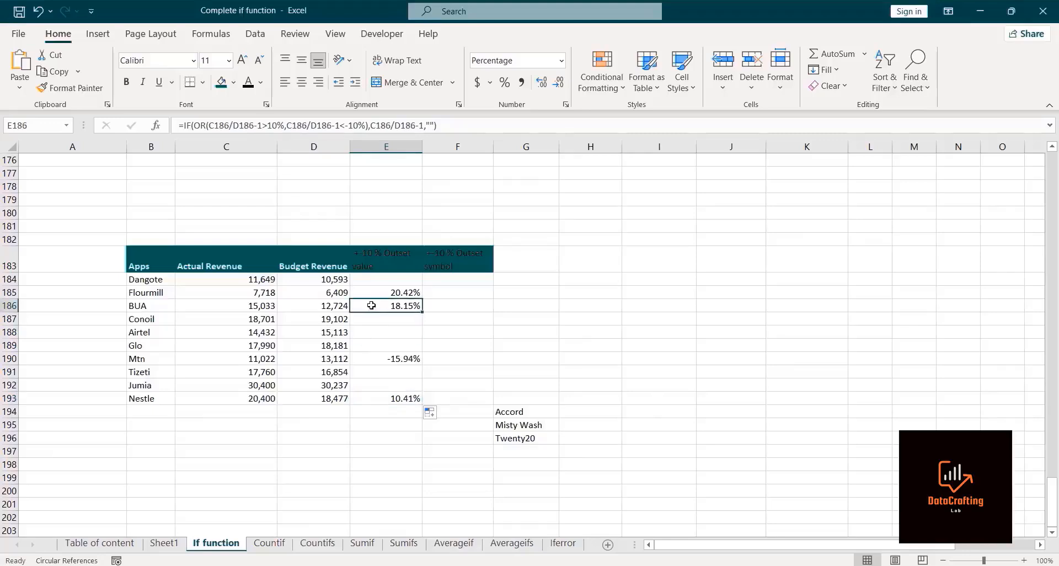
left_click(377, 291)
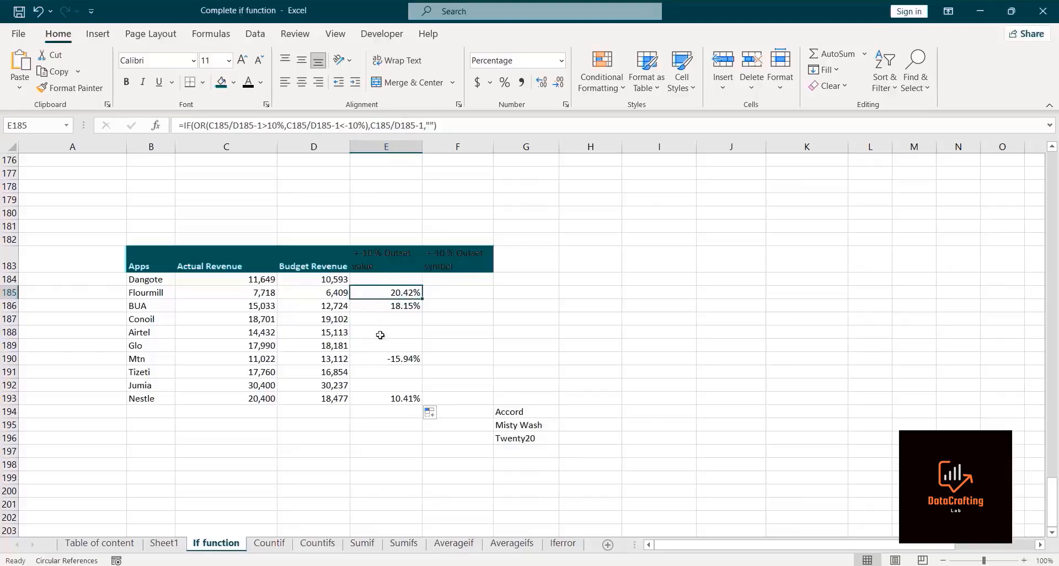
left_click(439, 283)
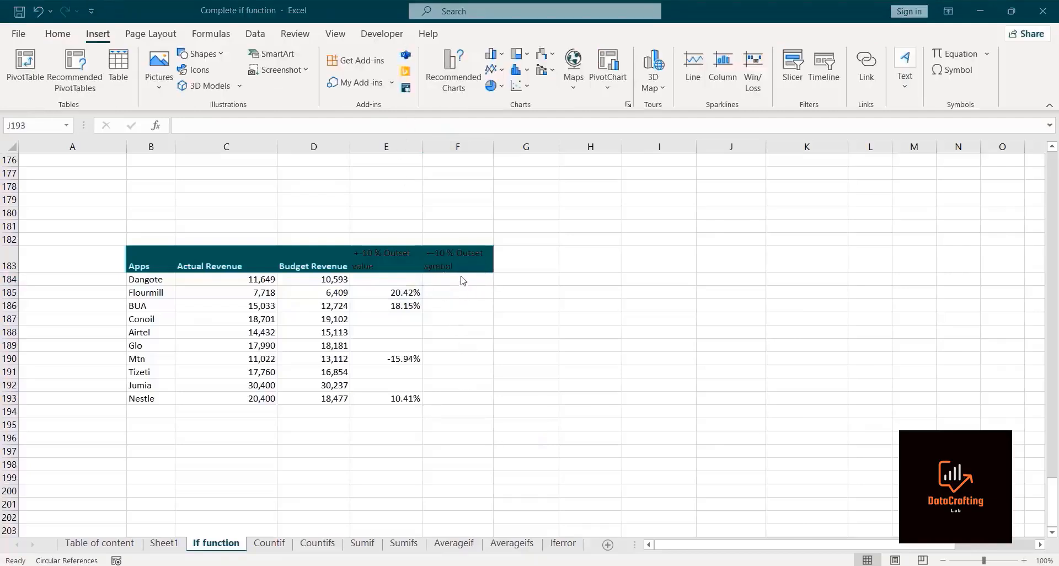
left_click(461, 276)
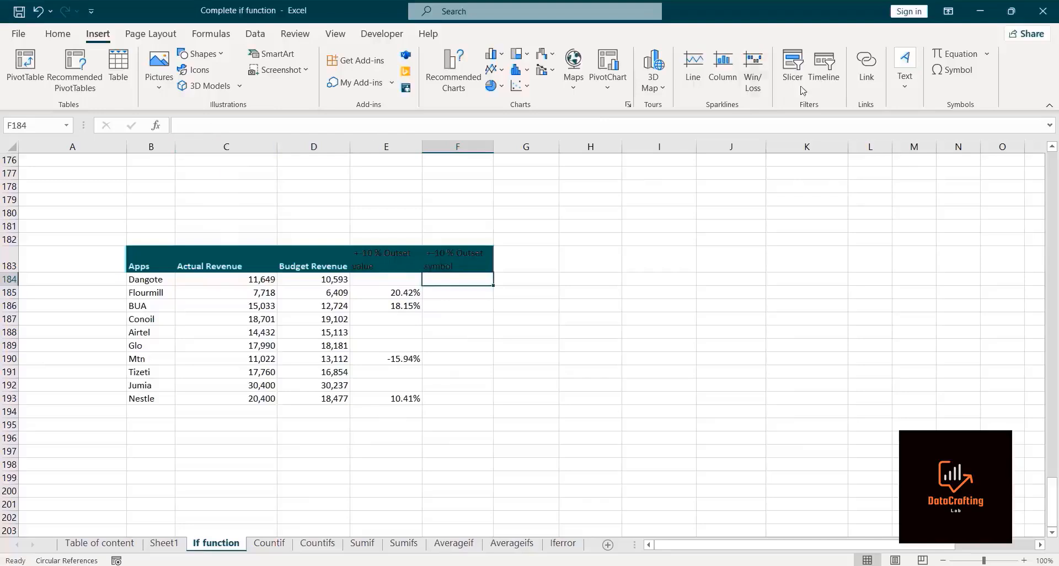
left_click(964, 73)
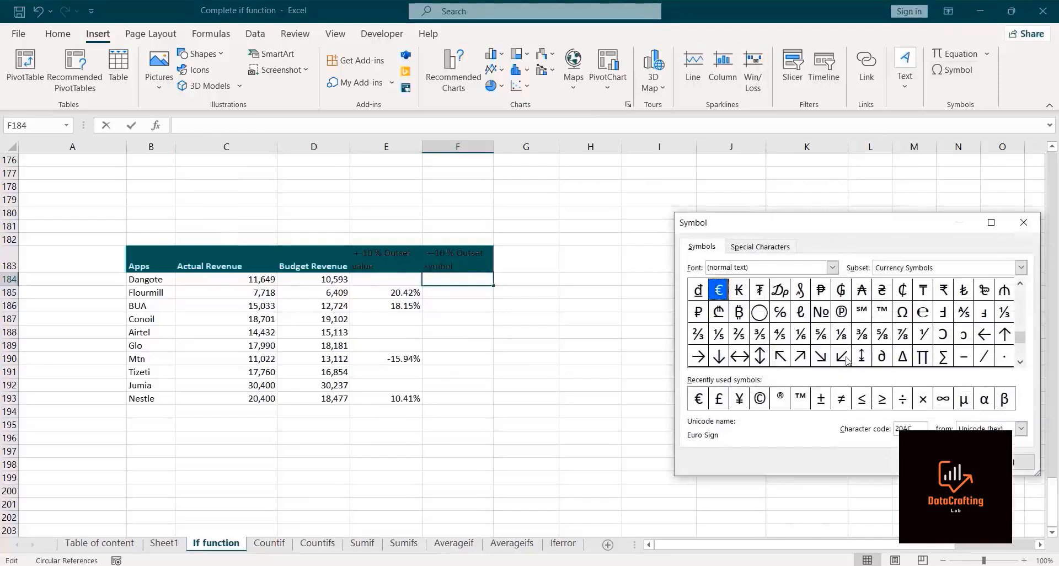
left_click(719, 358)
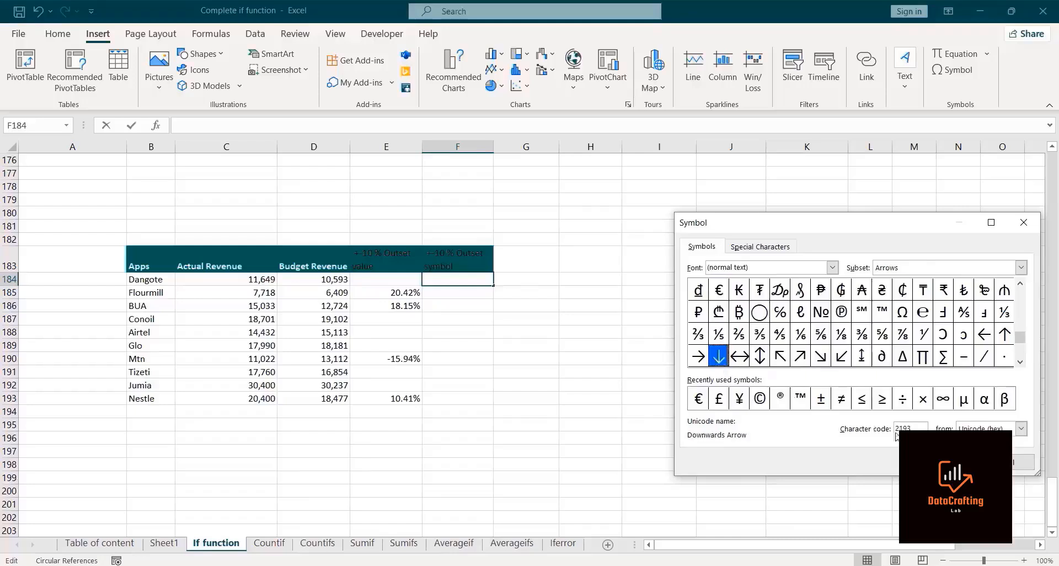
left_click(1021, 462)
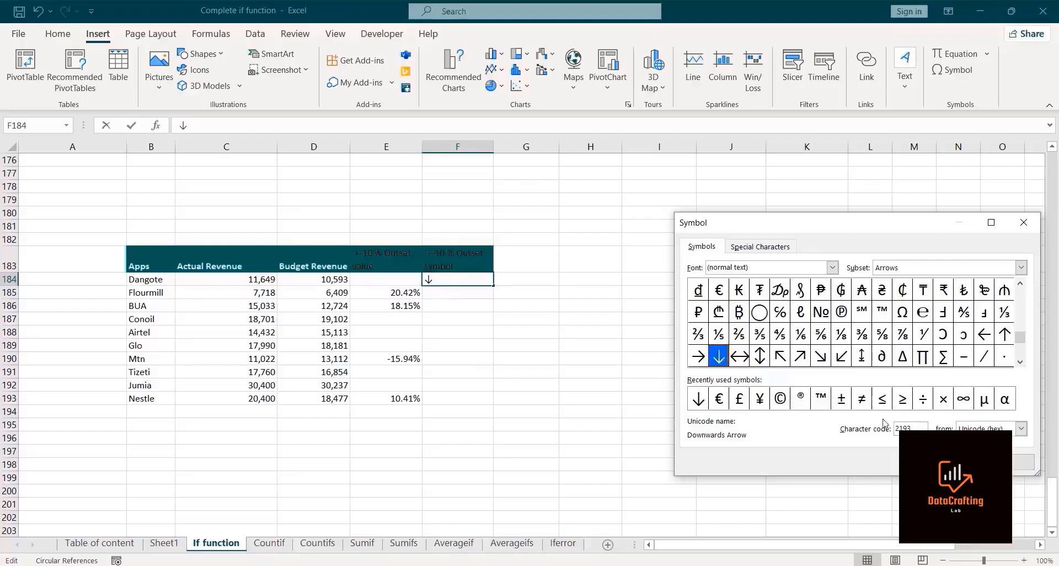
left_click(1023, 462)
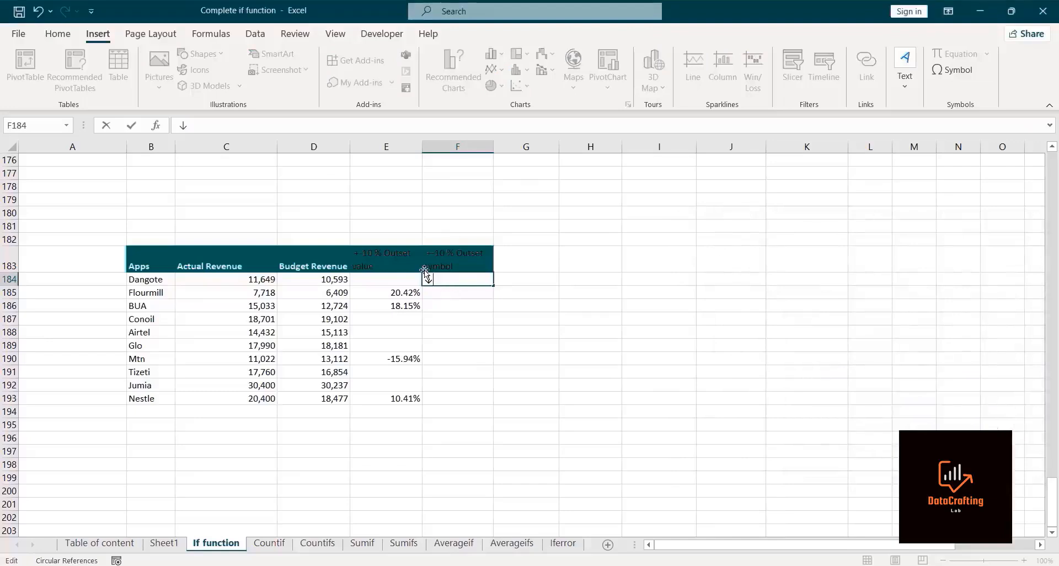
key("Escape")
left_click(720, 221)
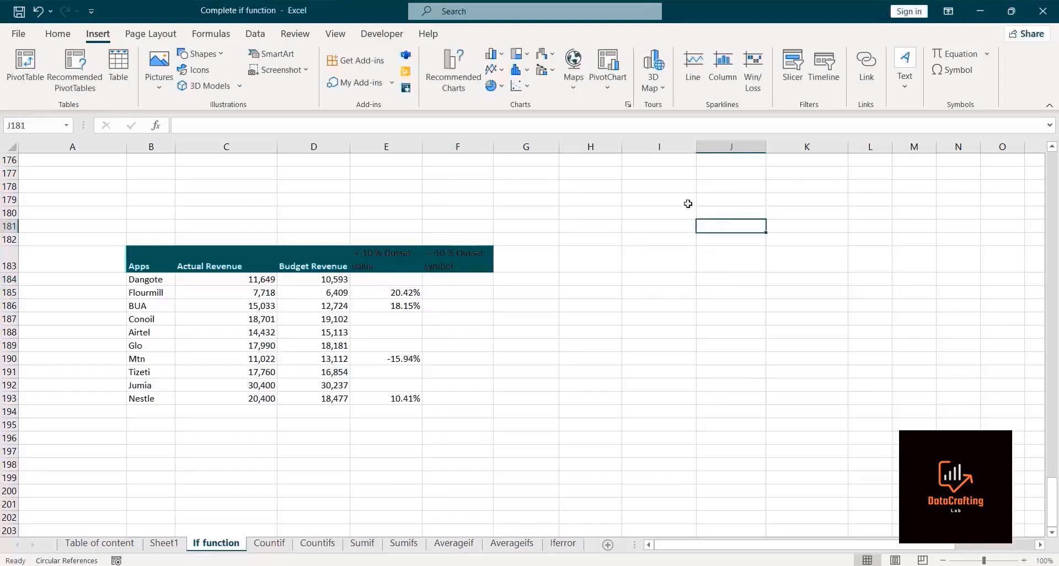
left_click(948, 71)
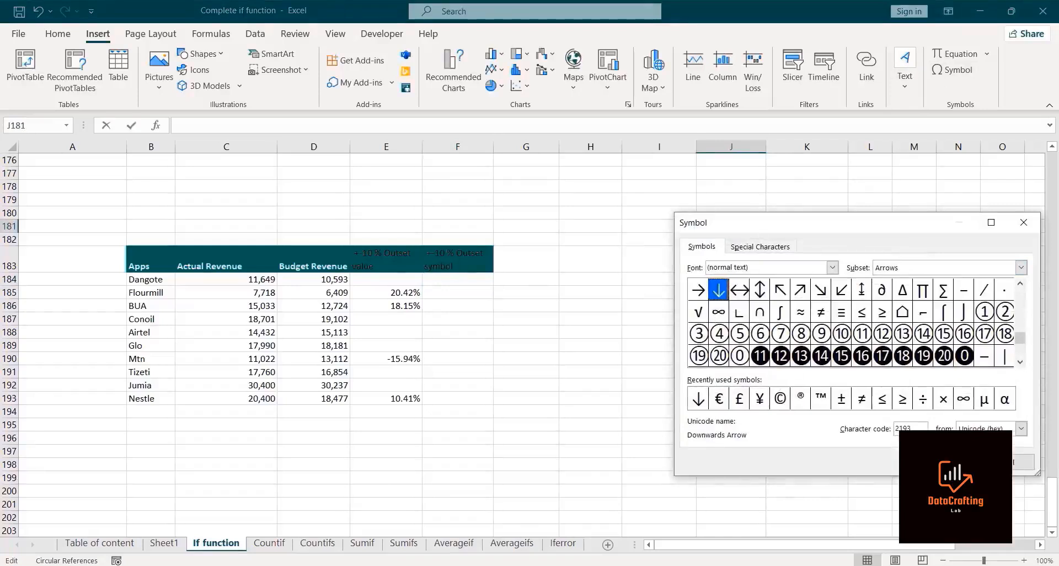
left_click(946, 462)
left_click(1024, 223)
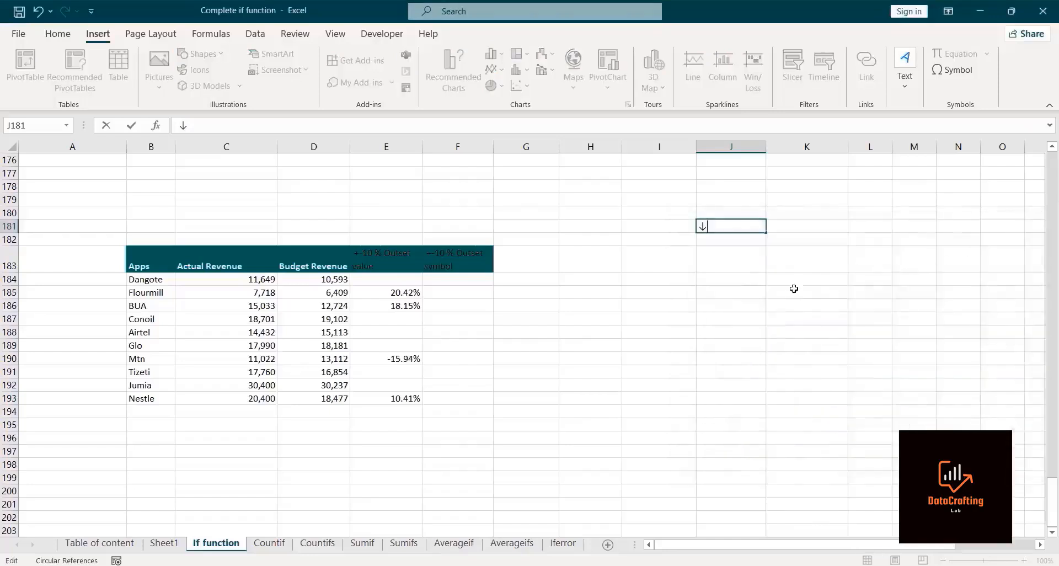
key("Escape")
Step: Insert an up-down arrow symbol into cell I182
left_click(692, 239)
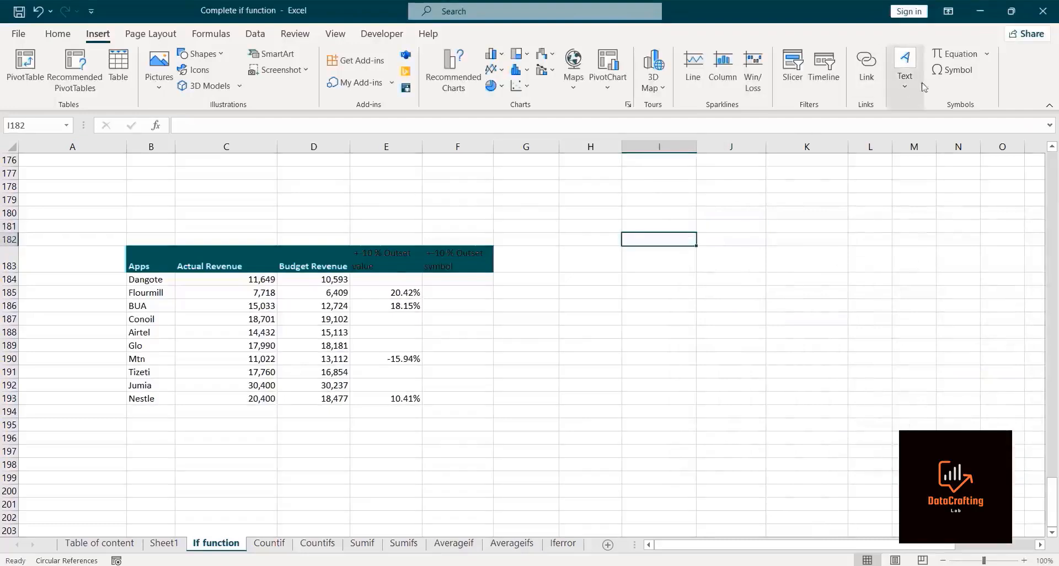
left_click(941, 72)
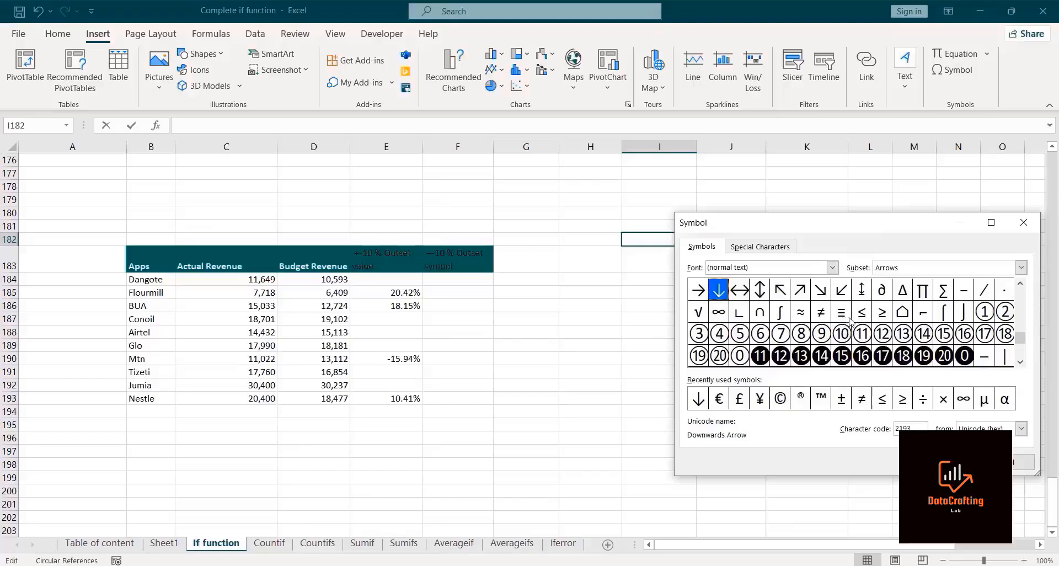
left_click(759, 295)
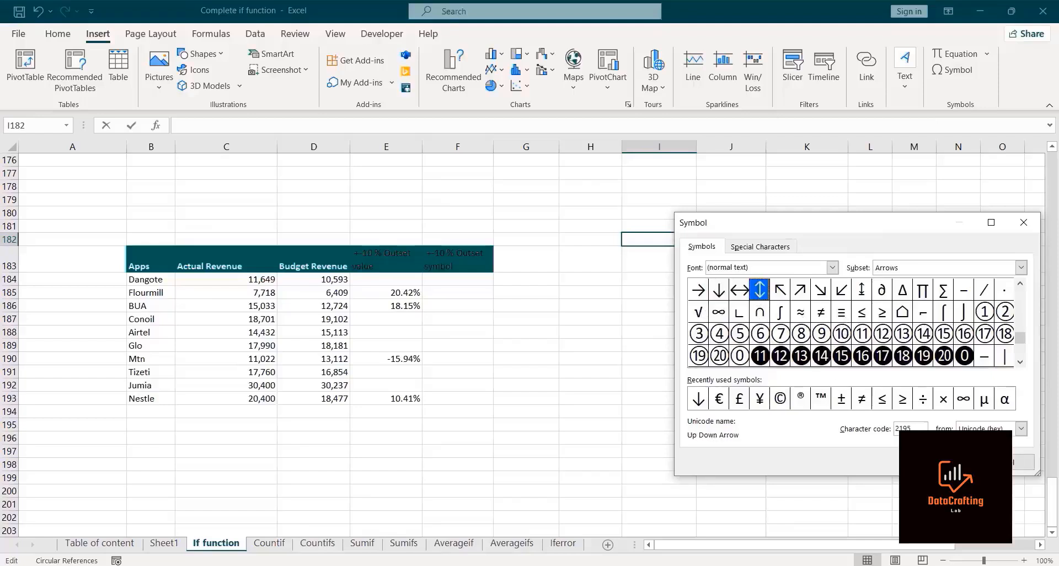
left_click(1022, 462)
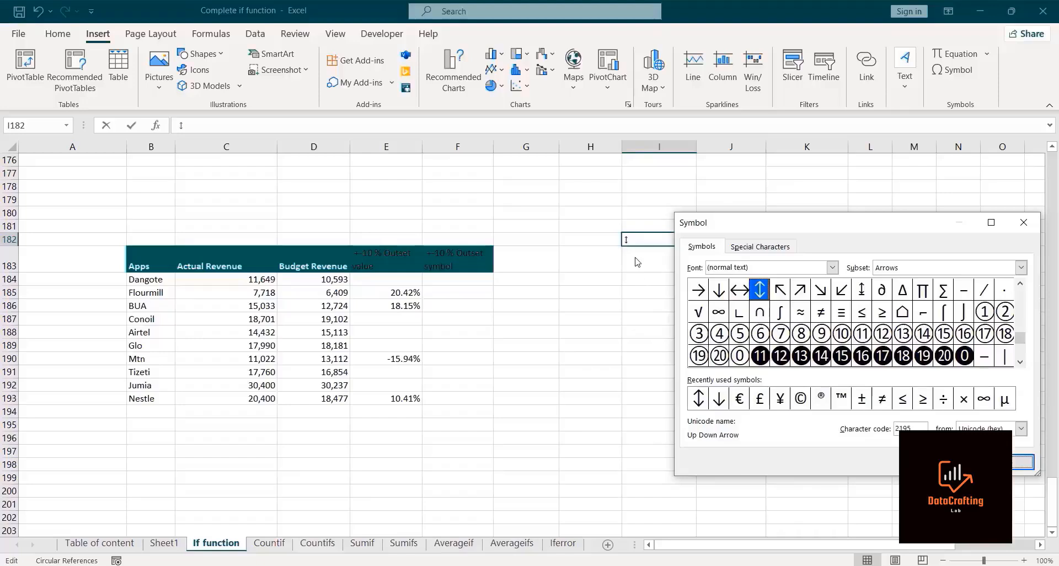
left_click(1018, 465)
left_click(653, 265)
Step: Insert a left-right arrow symbol into cell I183
left_click(952, 67)
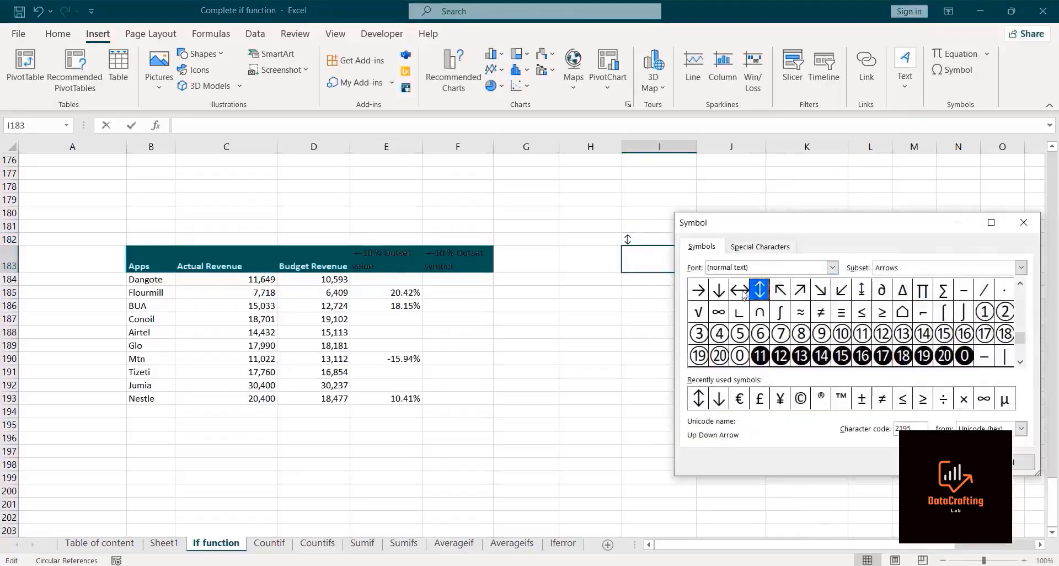
left_click(742, 295)
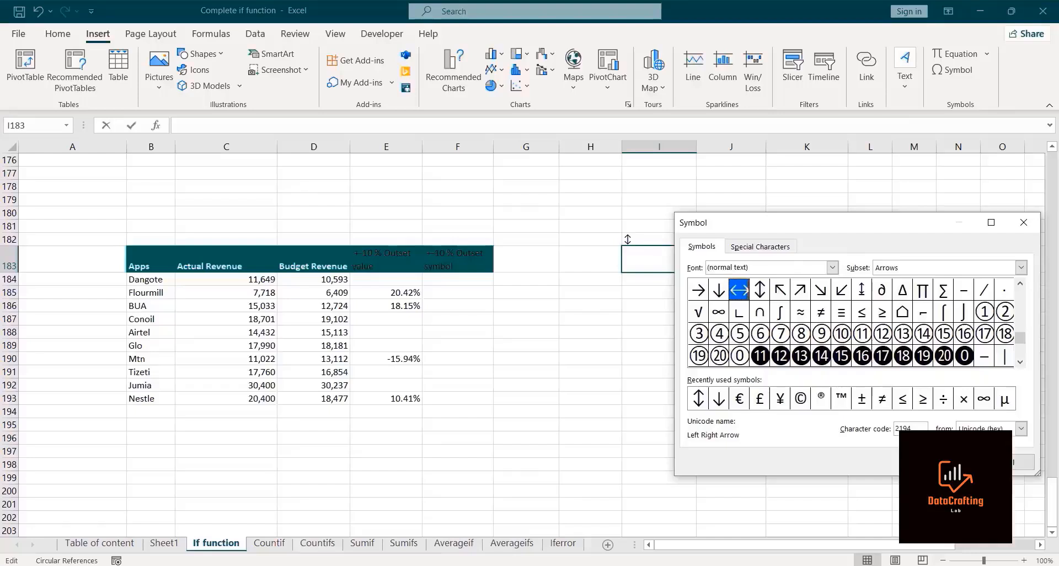
key("Return")
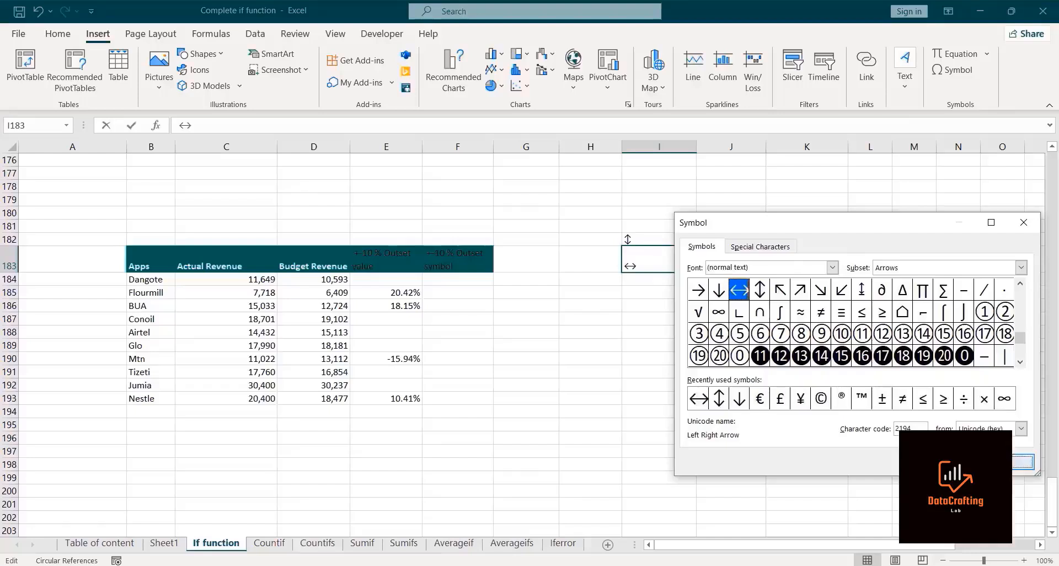
left_click(1023, 462)
left_click(636, 402)
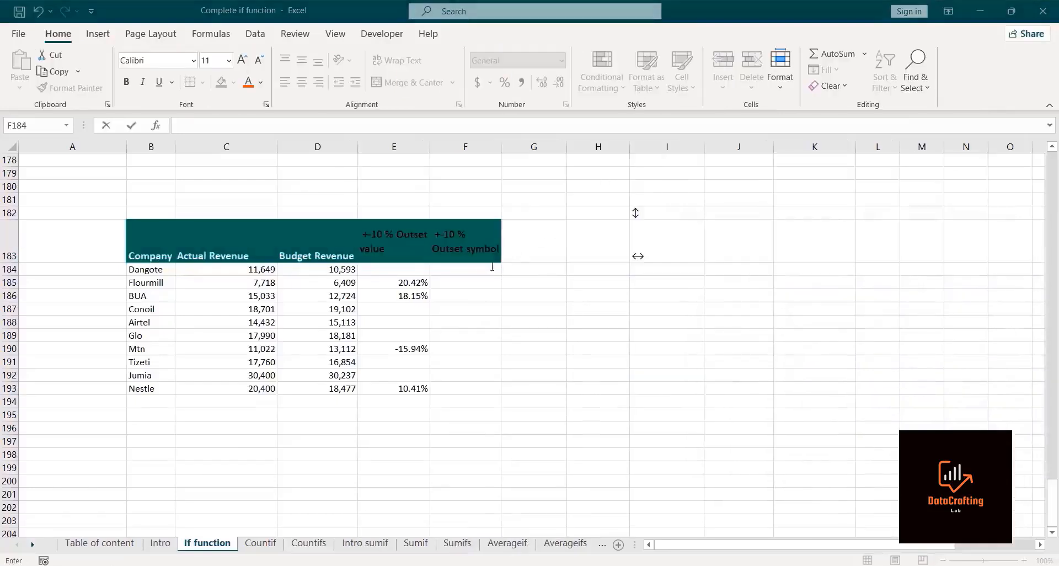
Step: Start an IF formula in F184 testing C184/D184-1>10% and returning the absolute reference $I$182 when true
double_click(470, 272)
type("=")
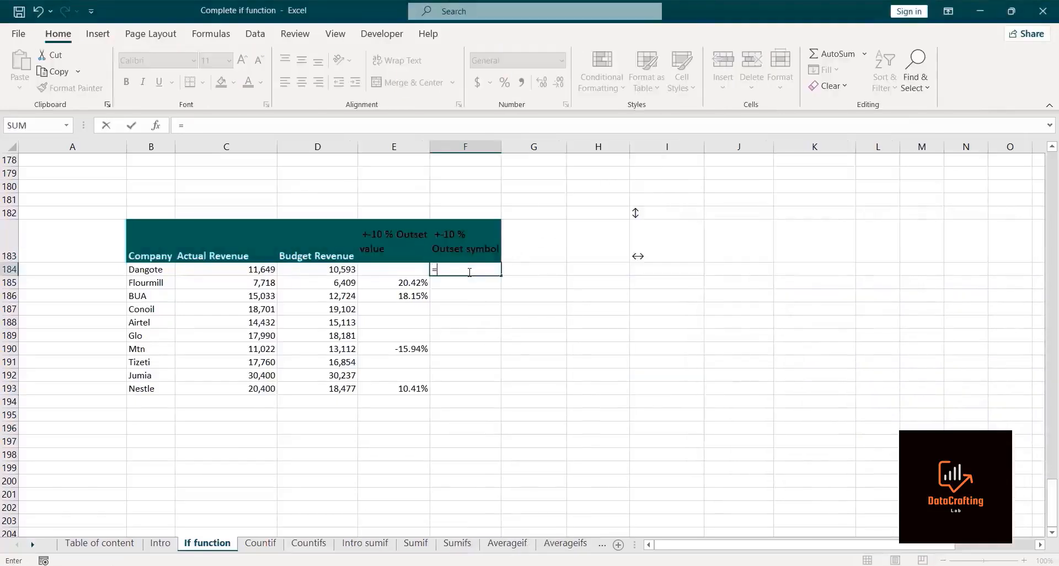
type("if")
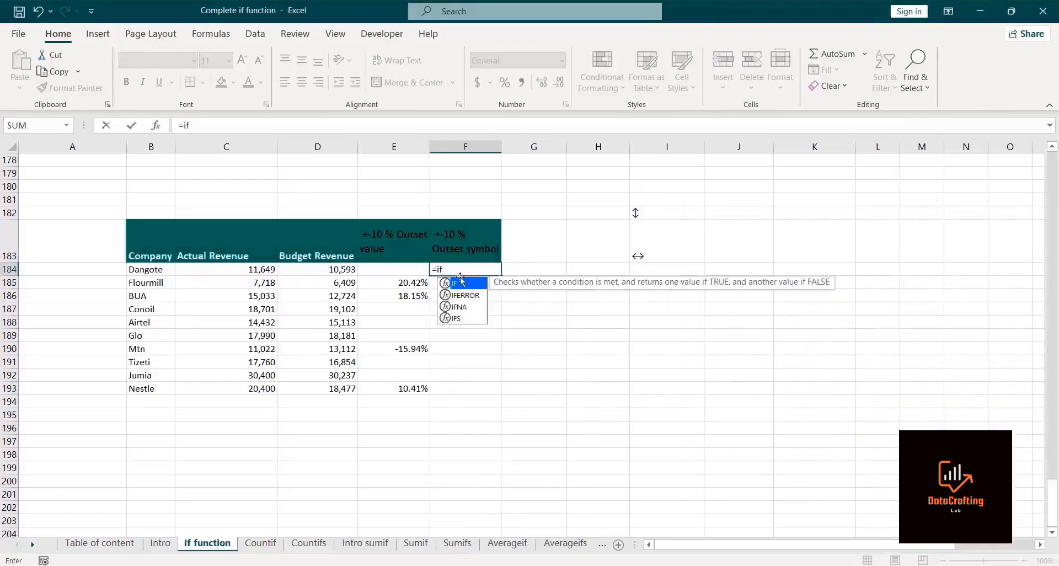
double_click(462, 283)
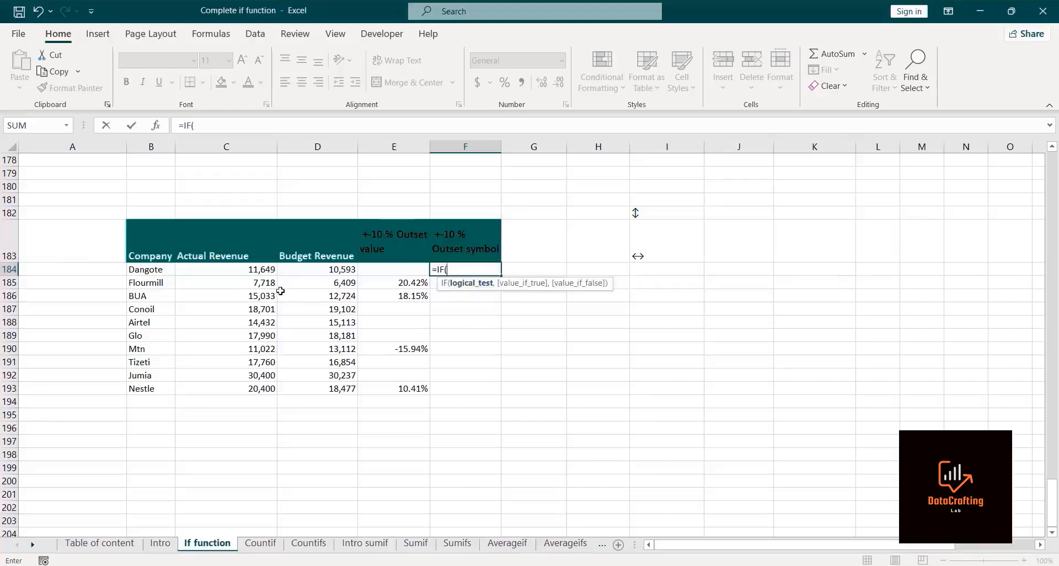
left_click(233, 274)
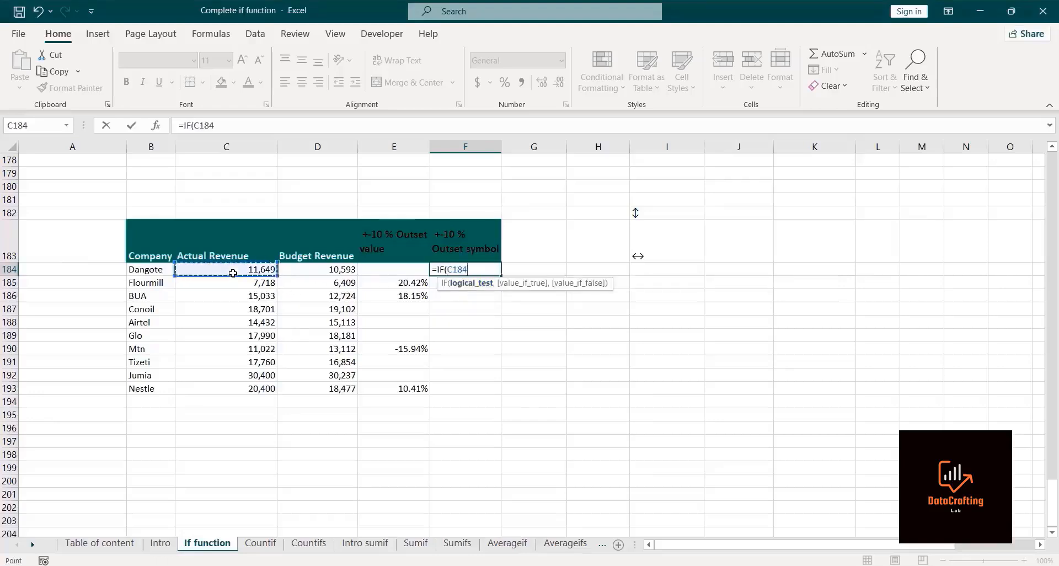
type("/")
left_click(307, 269)
type("-1")
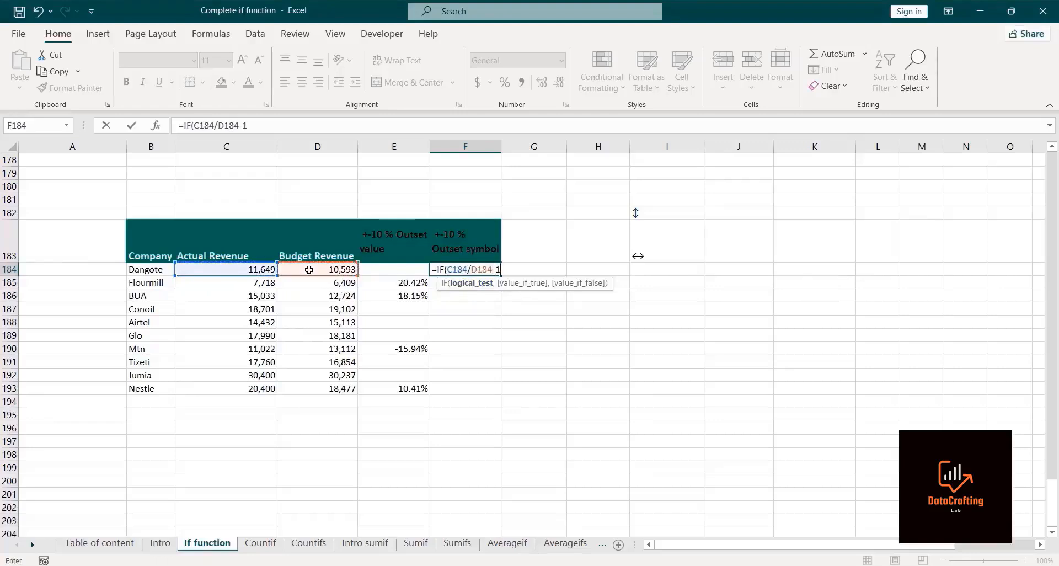
type(">10%,")
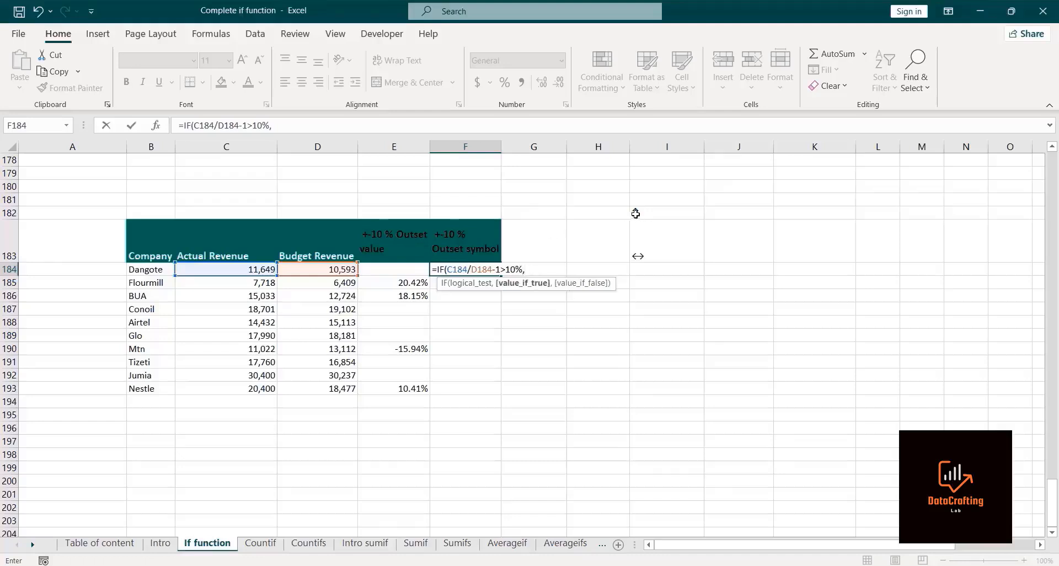
left_click(636, 213)
key("F4")
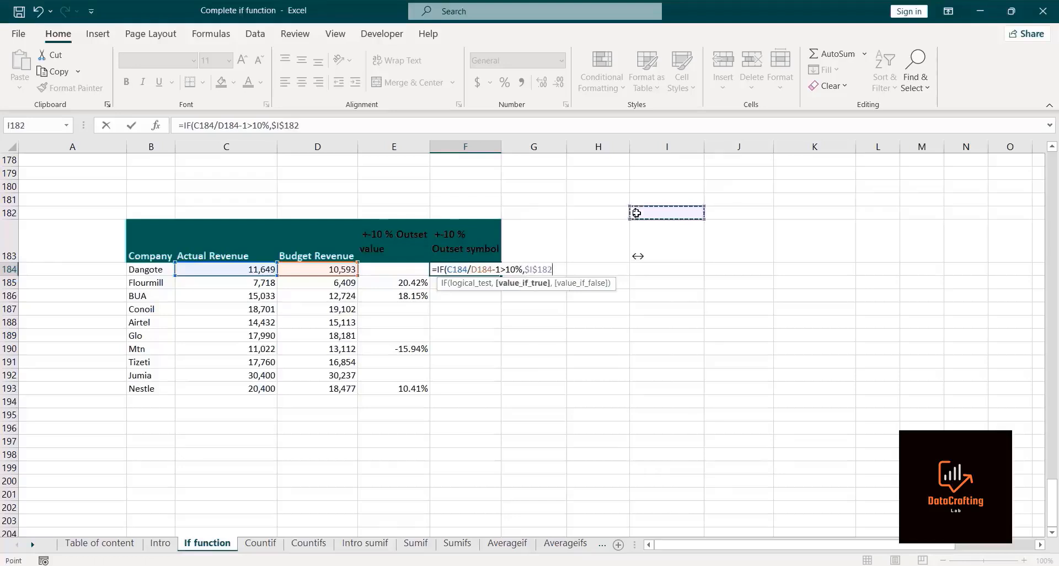
type(",")
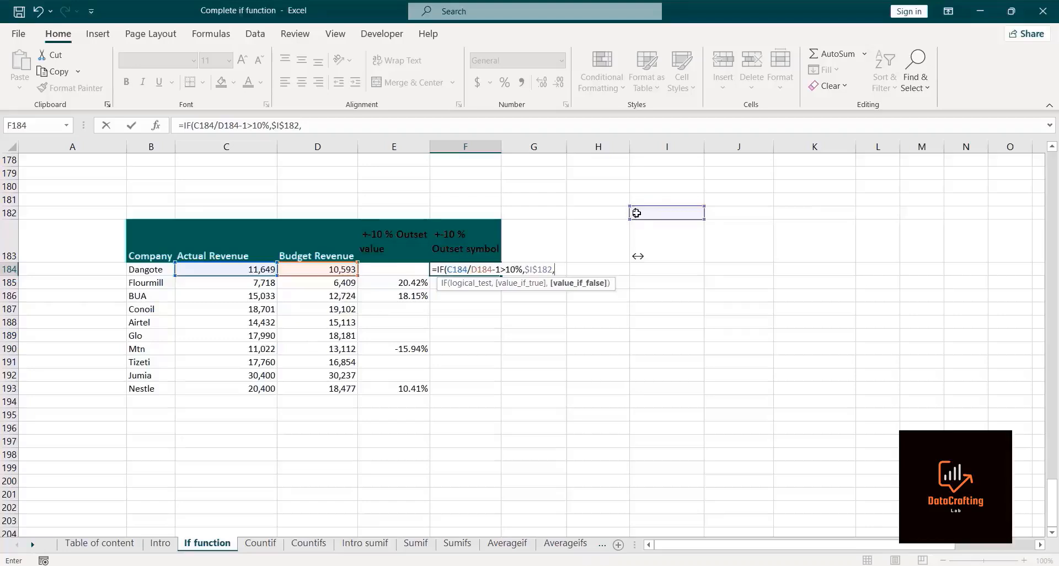
type("if")
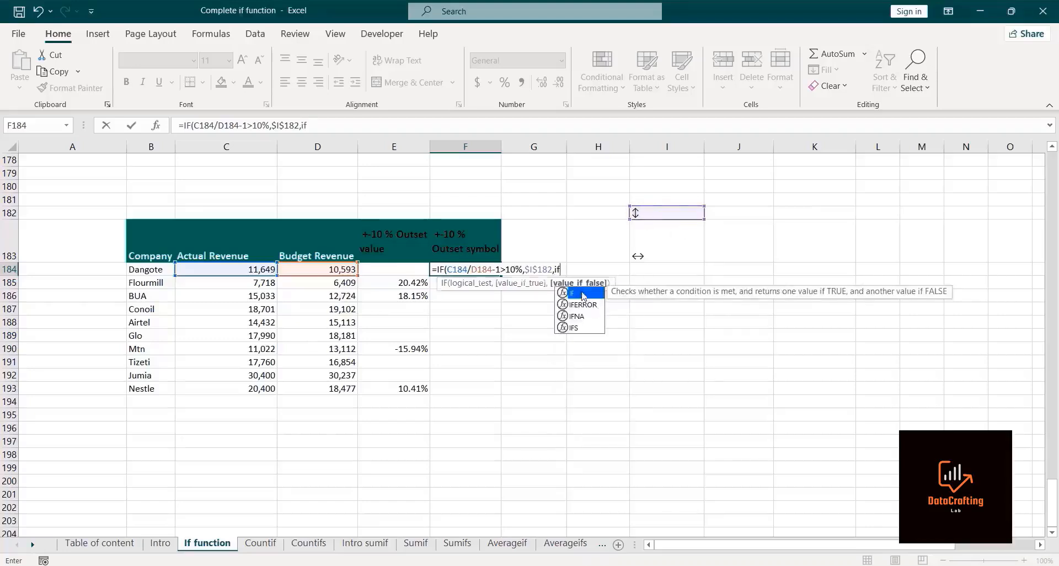
Step: Nest a second IF as the false value, testing whether C184/D184-1 is less than -10%
double_click(583, 296)
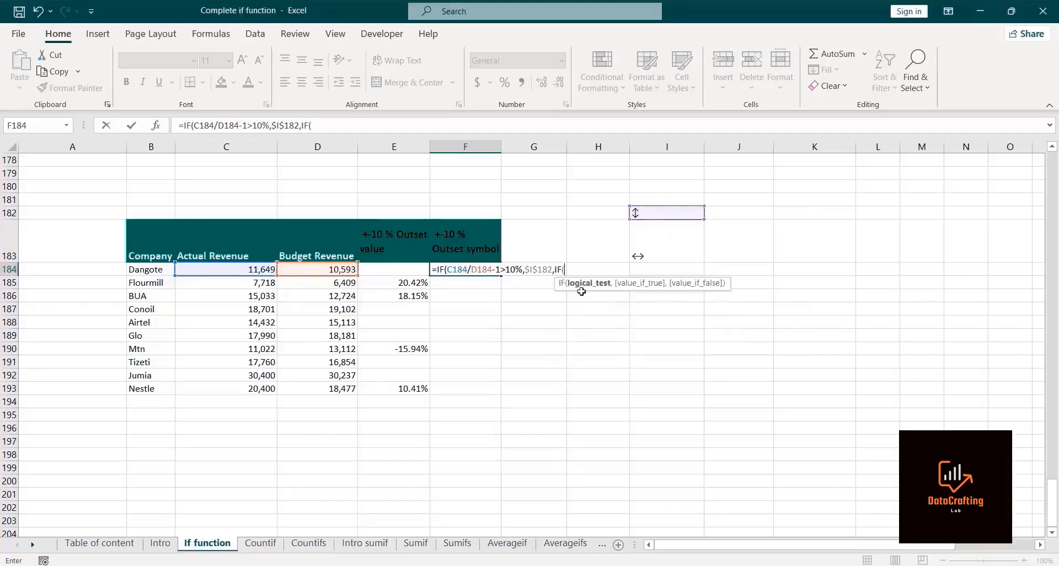
left_click(235, 270)
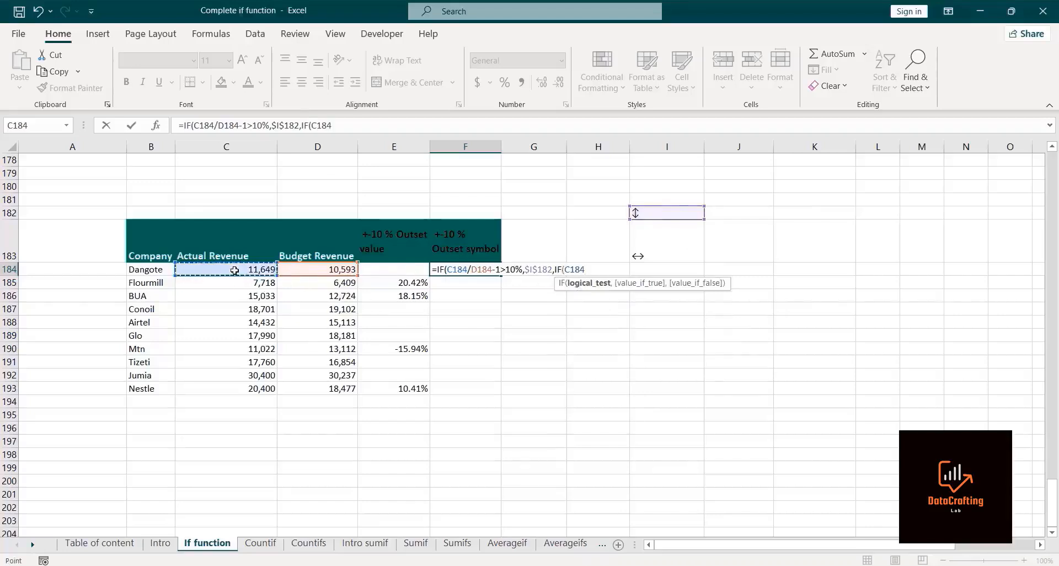
type("/")
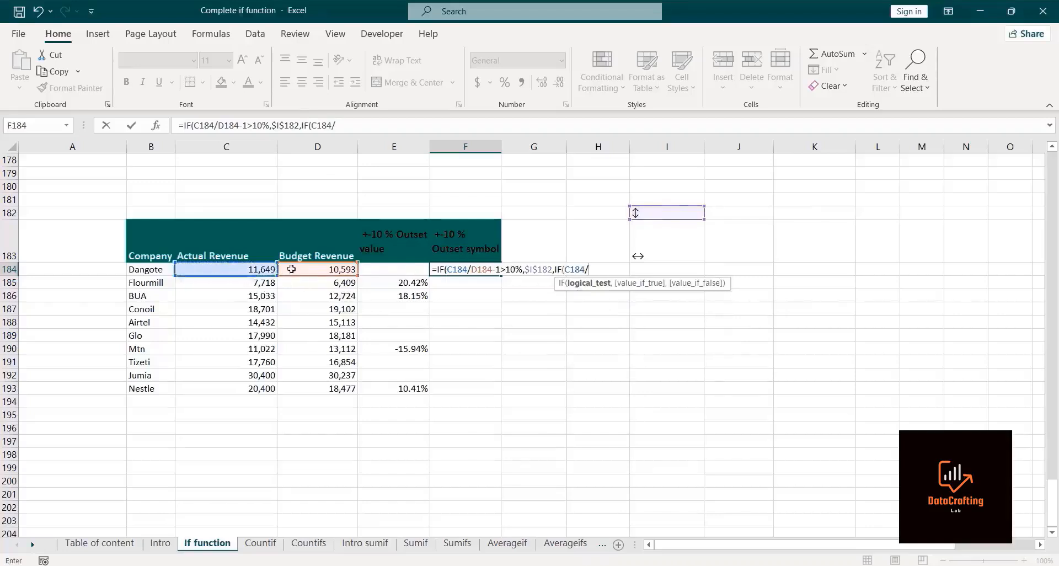
left_click(299, 268)
type("-1")
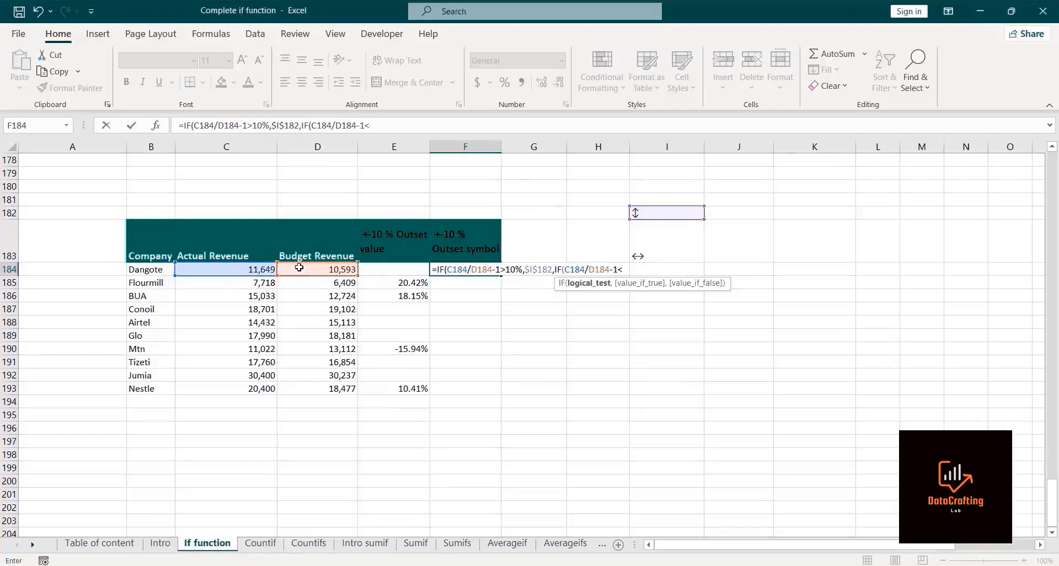
type("<-10%,")
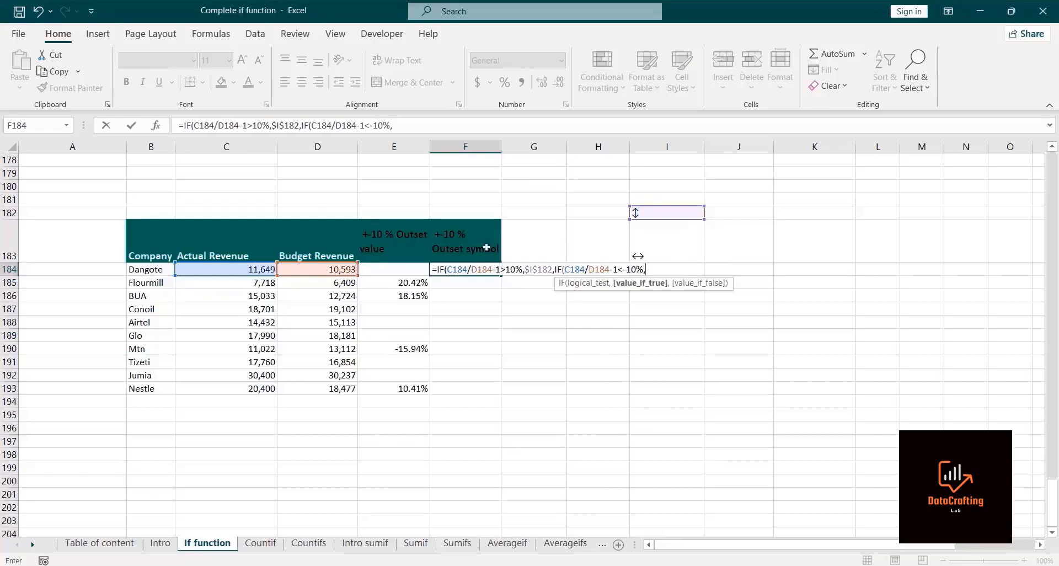
Step: Make the nested IF return $I$183 when true and an empty string otherwise, close both IFs and enter the formula
left_click(641, 251)
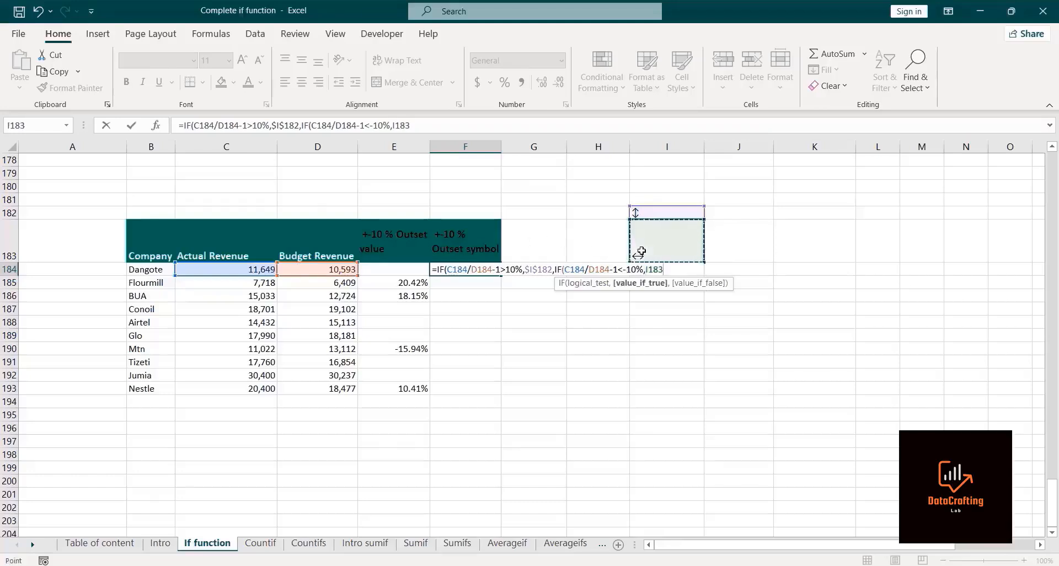
key("F4")
type(",")
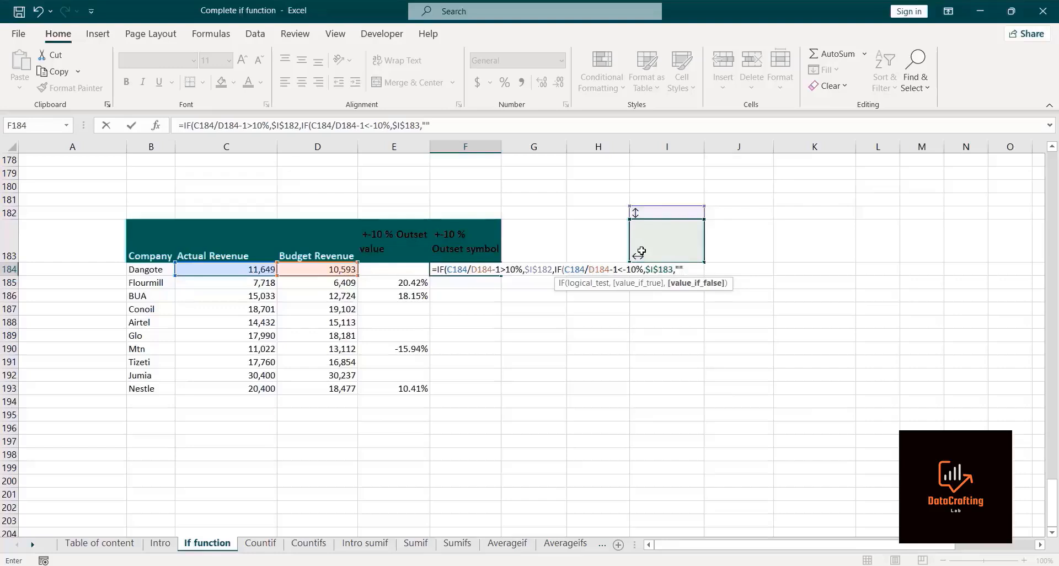
type("))")
key("Return")
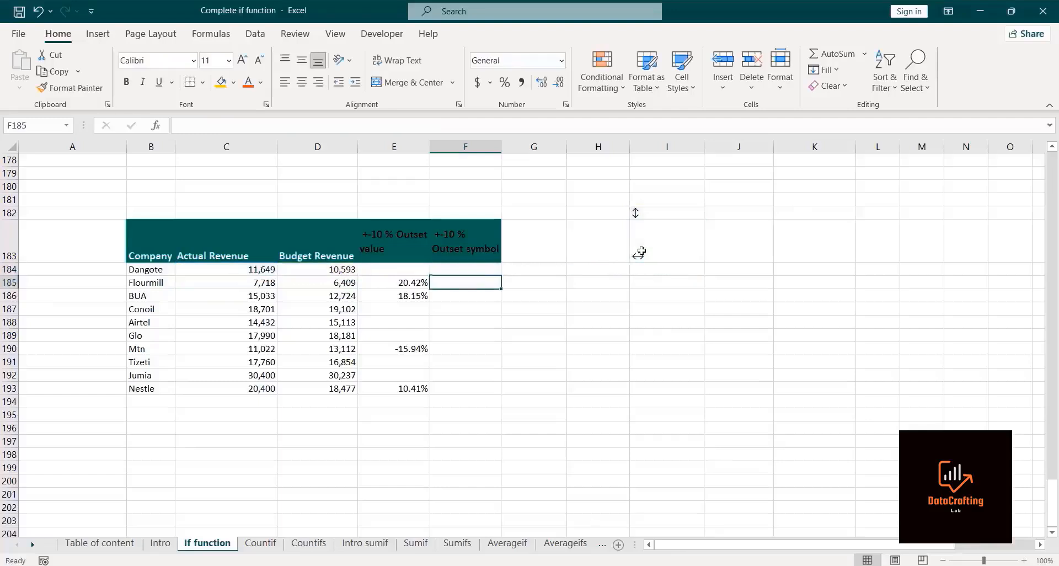
Step: Fill the nested IF symbol formula from F184 down to F193
left_click(453, 269)
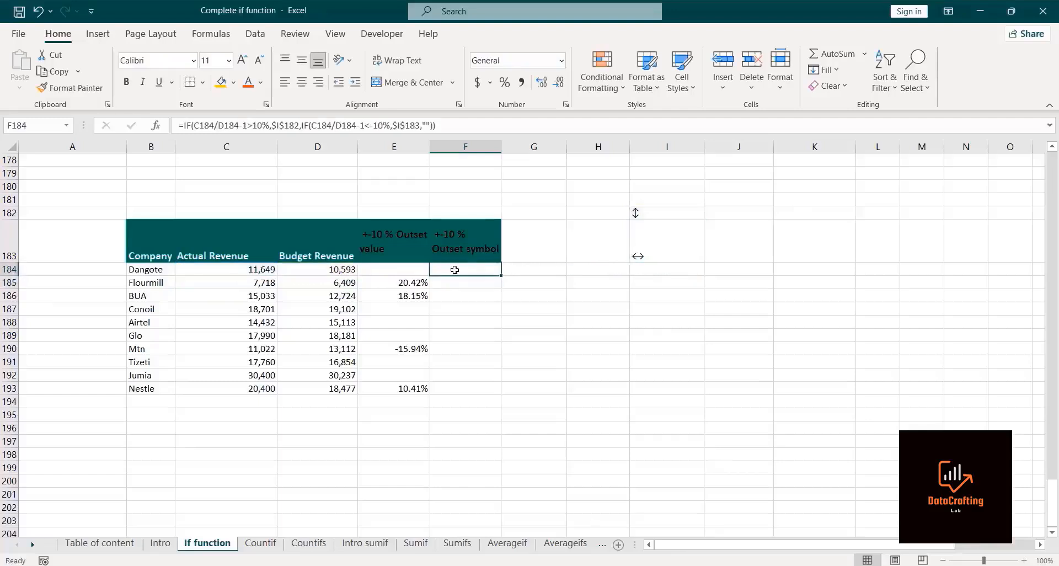
left_click_drag(502, 275, 494, 394)
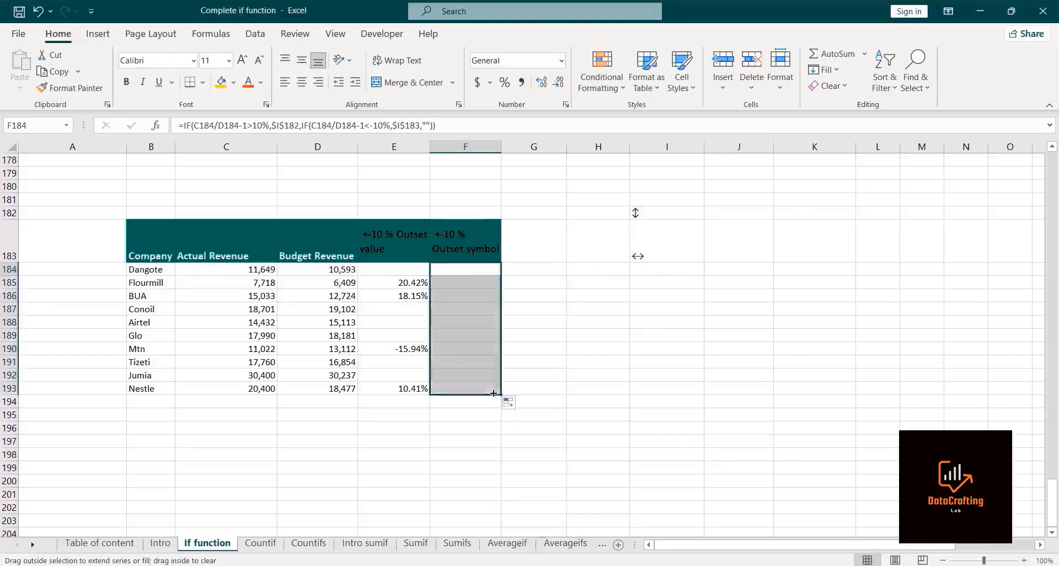
left_click(566, 345)
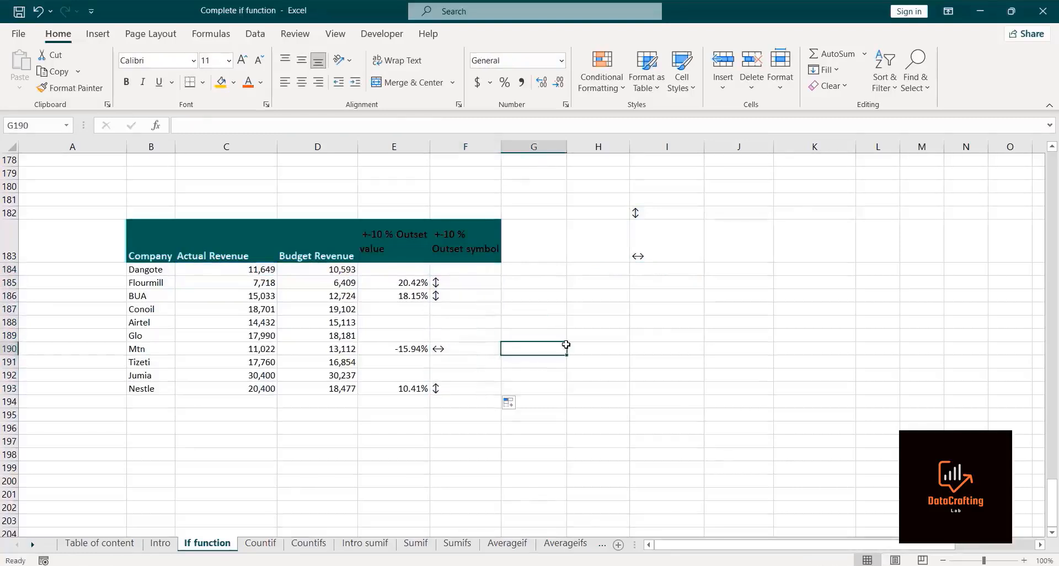
Step: Inspect the copied symbol formulas in several cells of the Outset symbol column
left_click(463, 268)
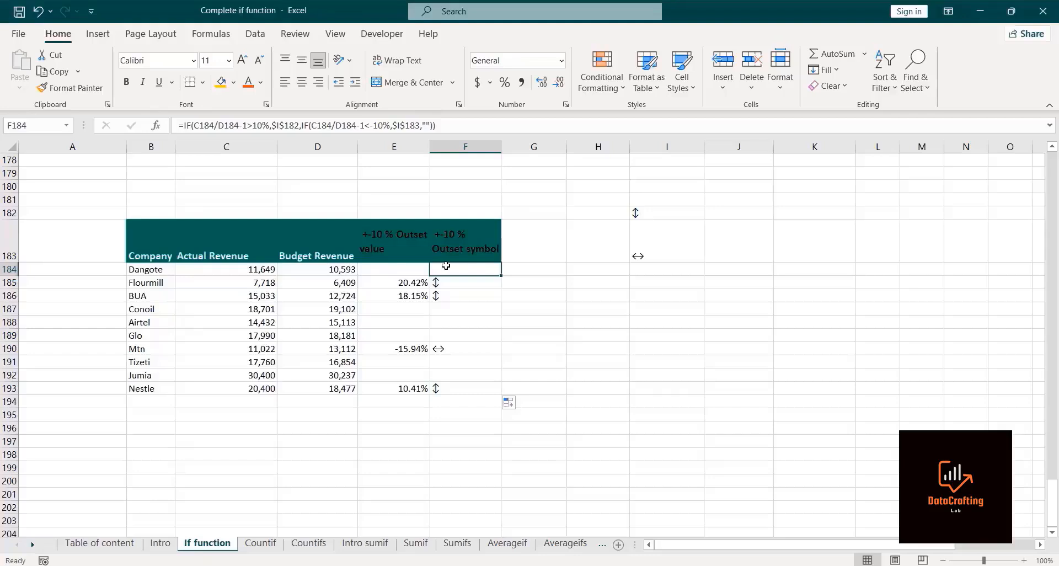
left_click_drag(447, 308, 448, 320)
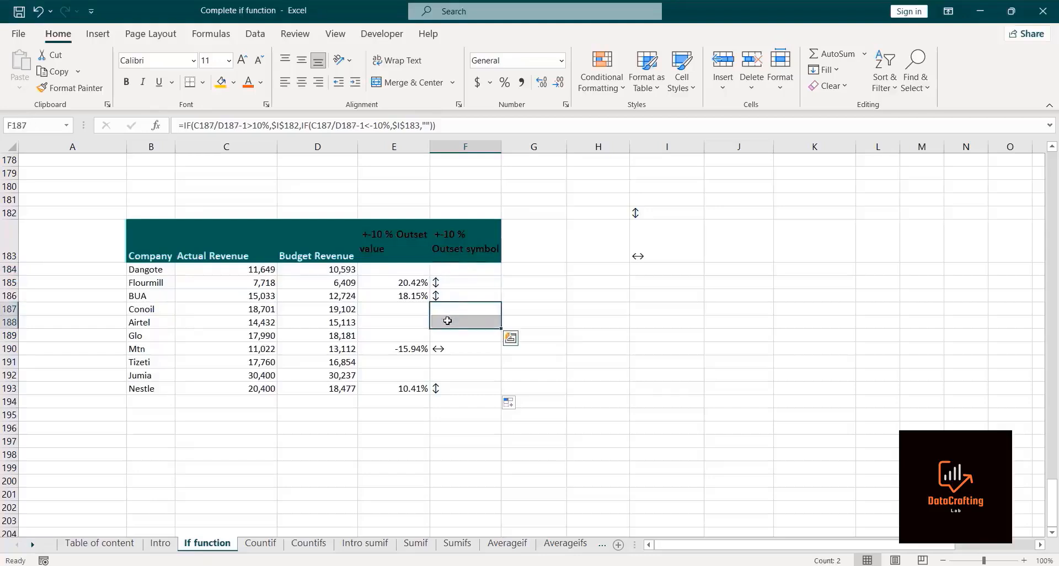
left_click(440, 349)
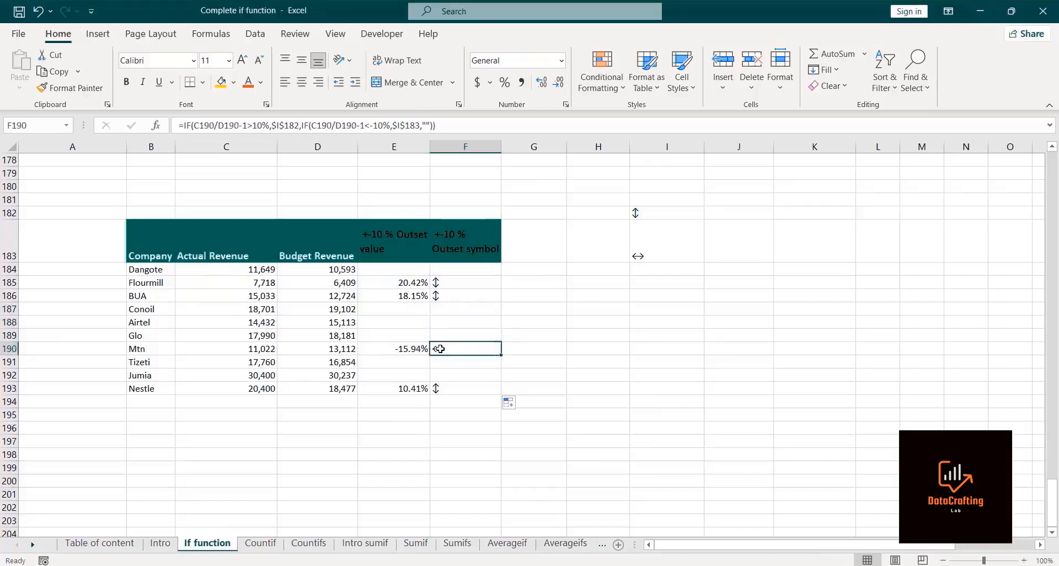
left_click(442, 390)
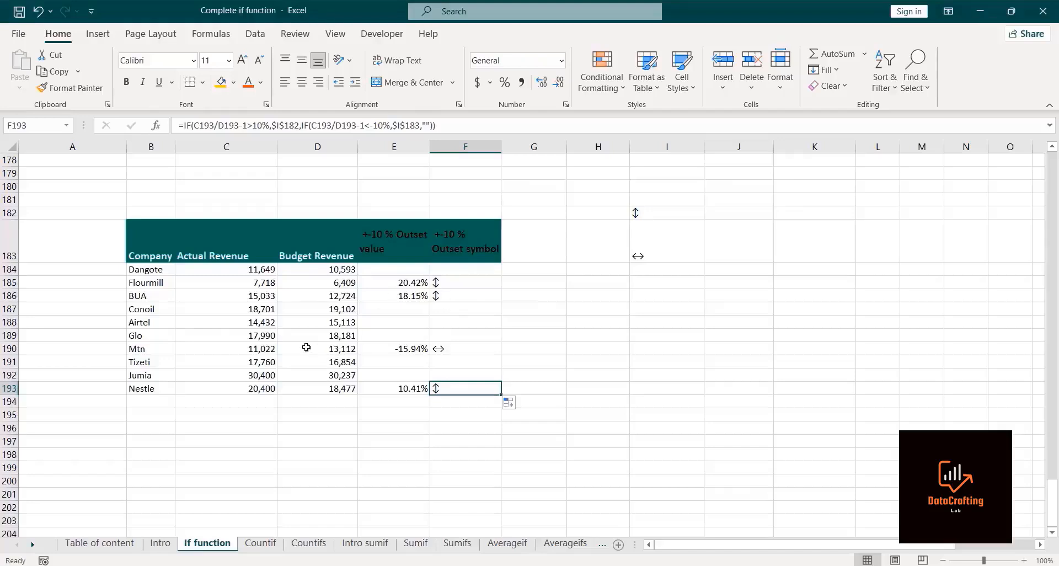
key("Up")
key("Up")
key("Up")
key("Up")
key("Up")
key("Up")
key("Up")
key("Up")
key("Up")
key("Up")
key("Up")
key("Up")
key("Up")
key("Up")
key("Up")
key("Up")
key("Up")
key("Up")
key("Up")
key("Up")
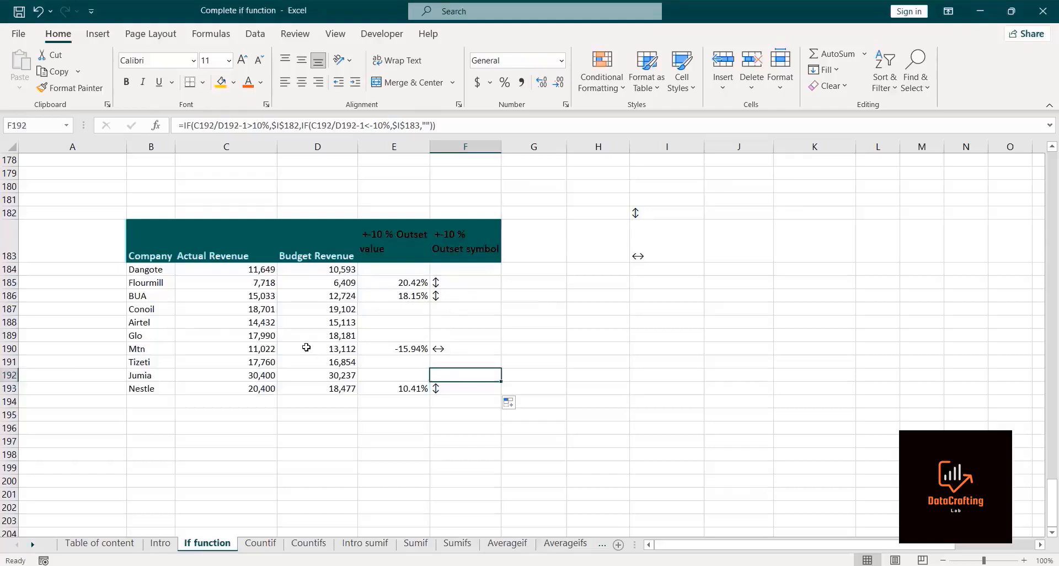
key("Up")
key("Up")
key("Up")
key("Up")
key("Up")
key("Up")
key("Up")
key("Up")
key("Up")
key("Up")
key("Up")
key("Up")
key("Up")
key("Up")
key("Up")
key("Up")
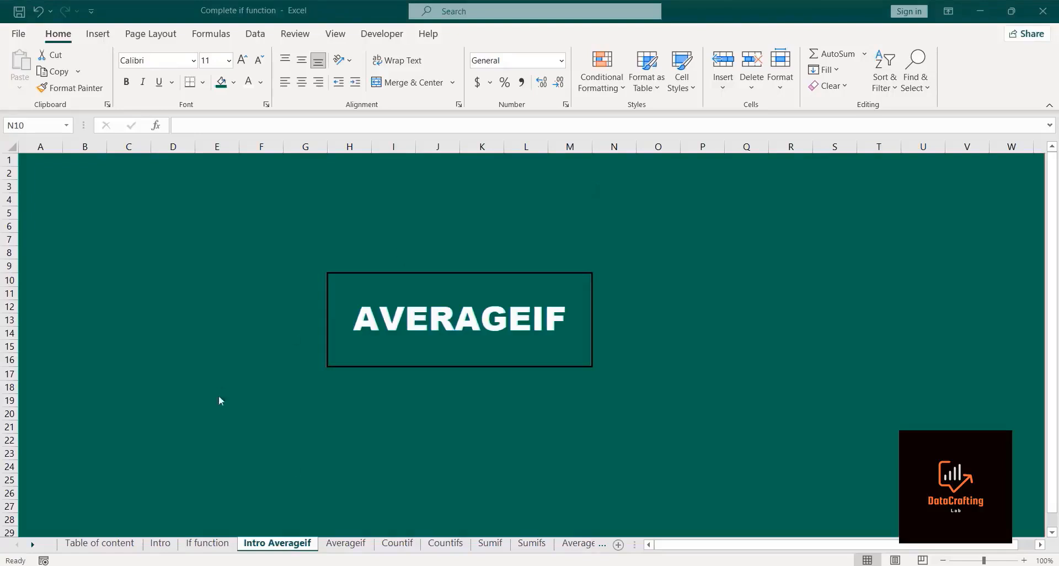
Step: Switch to the Averageif sheet and start an AVERAGEIF formula in cell F4
left_click(357, 541)
left_click(358, 543)
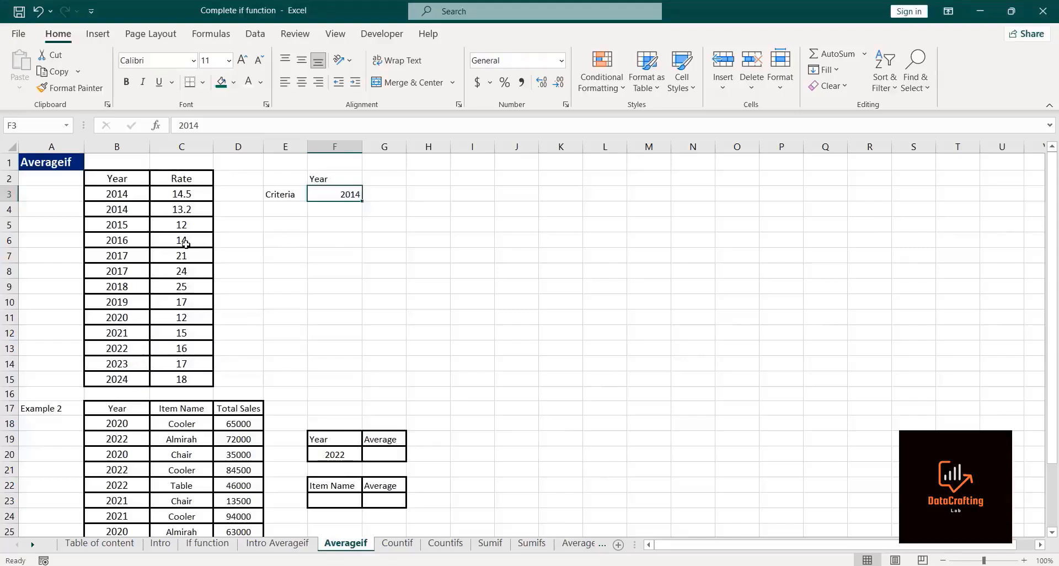
left_click(322, 209)
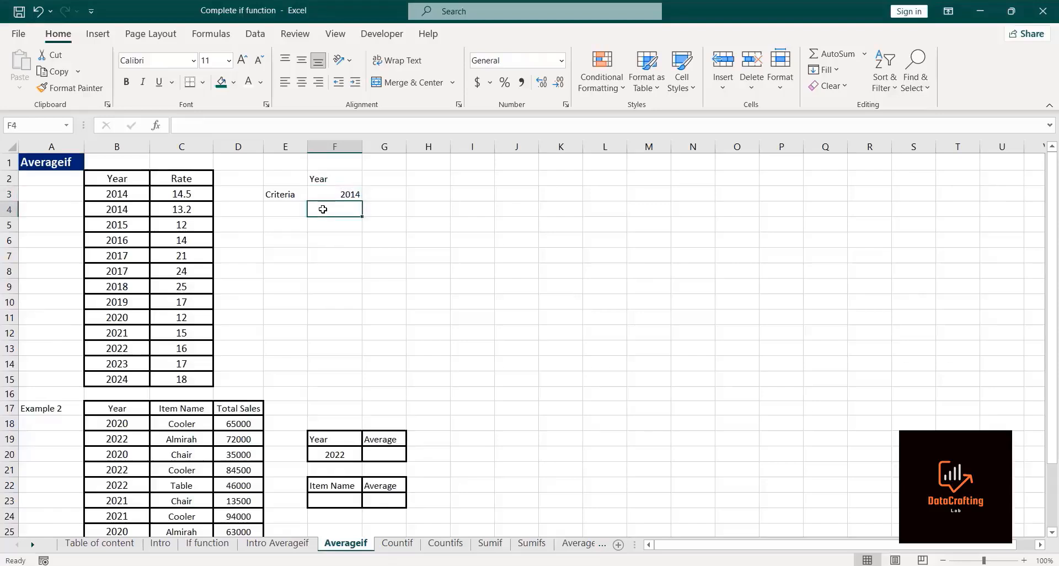
type("=")
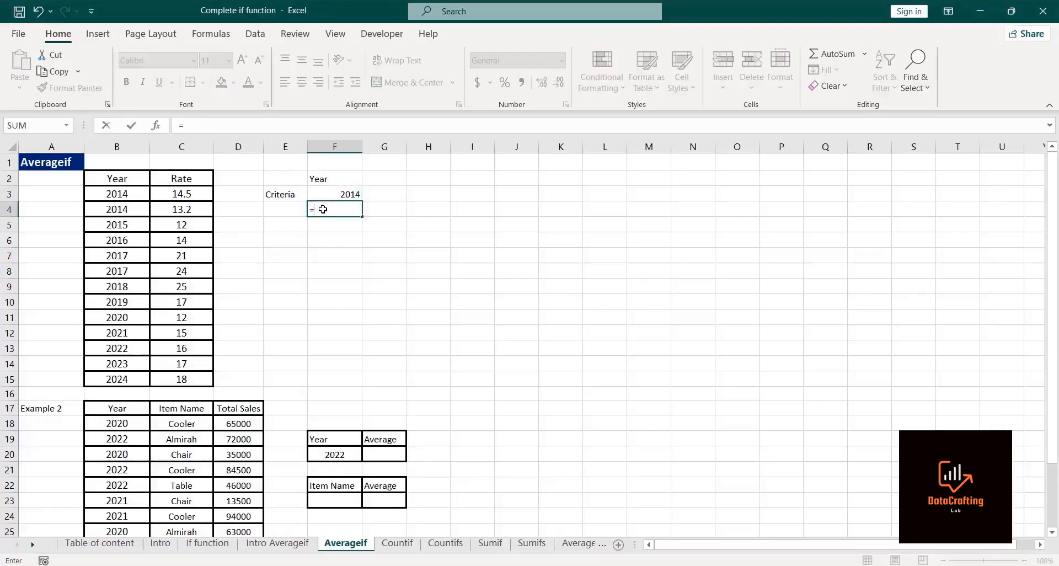
type("ave")
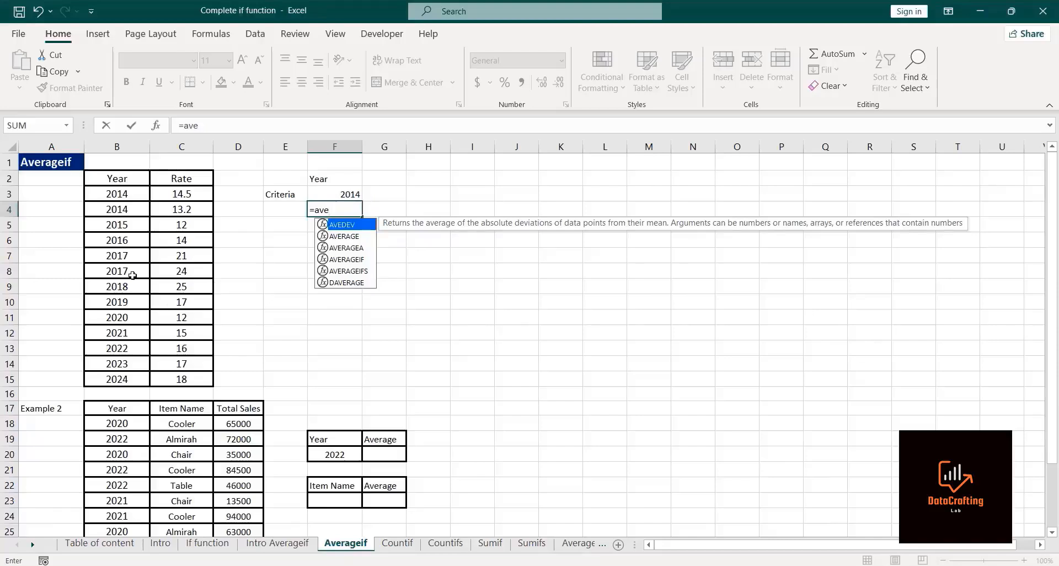
type("rage")
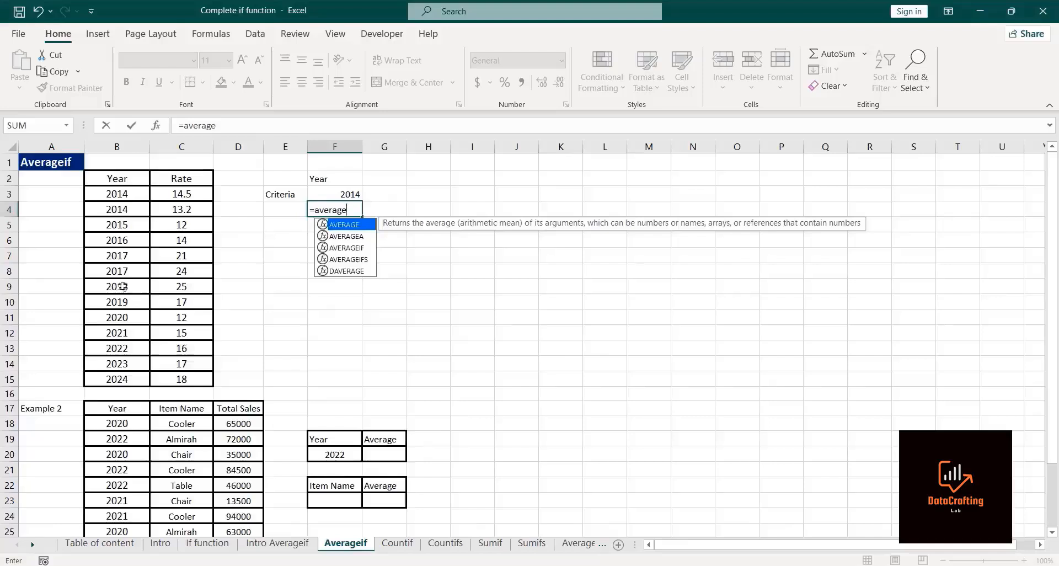
double_click(337, 251)
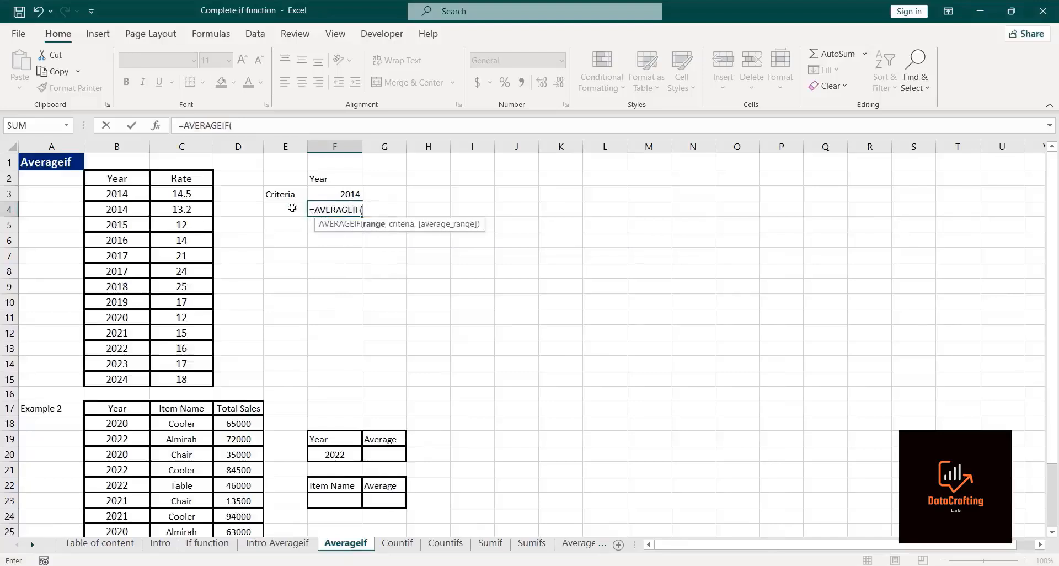
Step: Complete the AVERAGEIF in F4 with range B3:B15, criteria F3 and average range C3:C15, and enter it
left_click(106, 191)
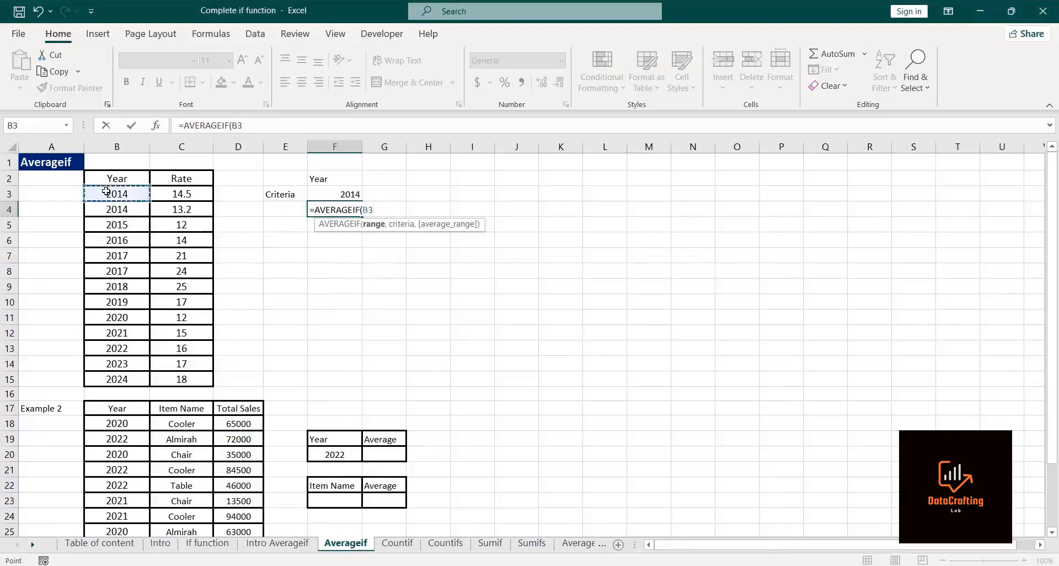
key("ctrl+shift+Down")
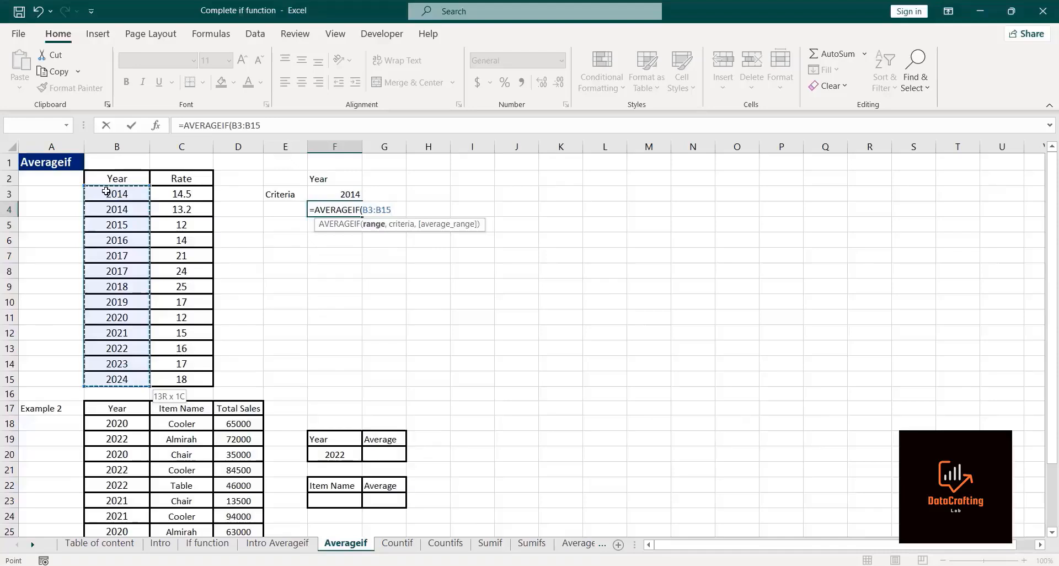
type(",")
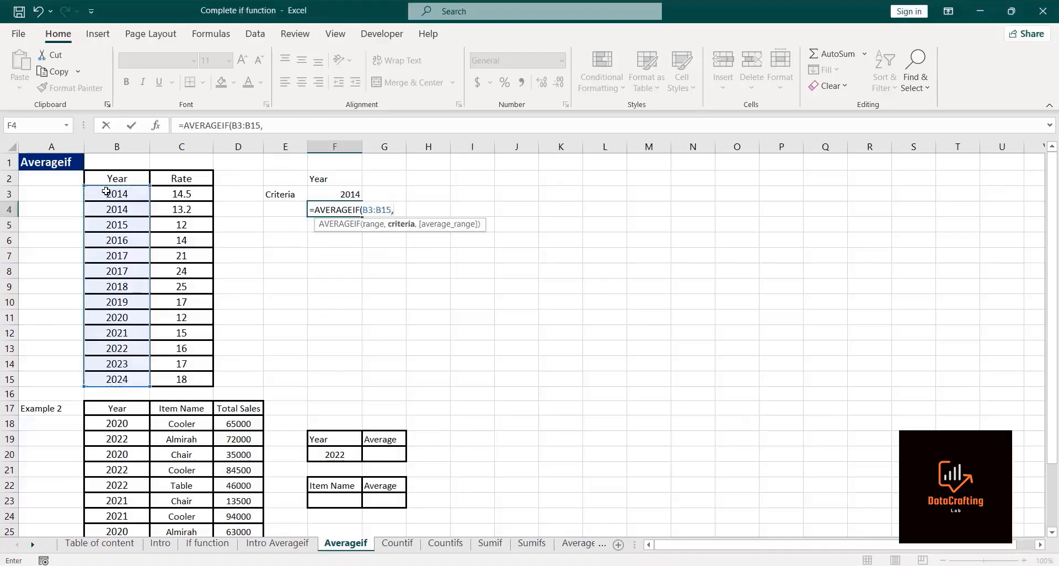
left_click(320, 193)
type(",")
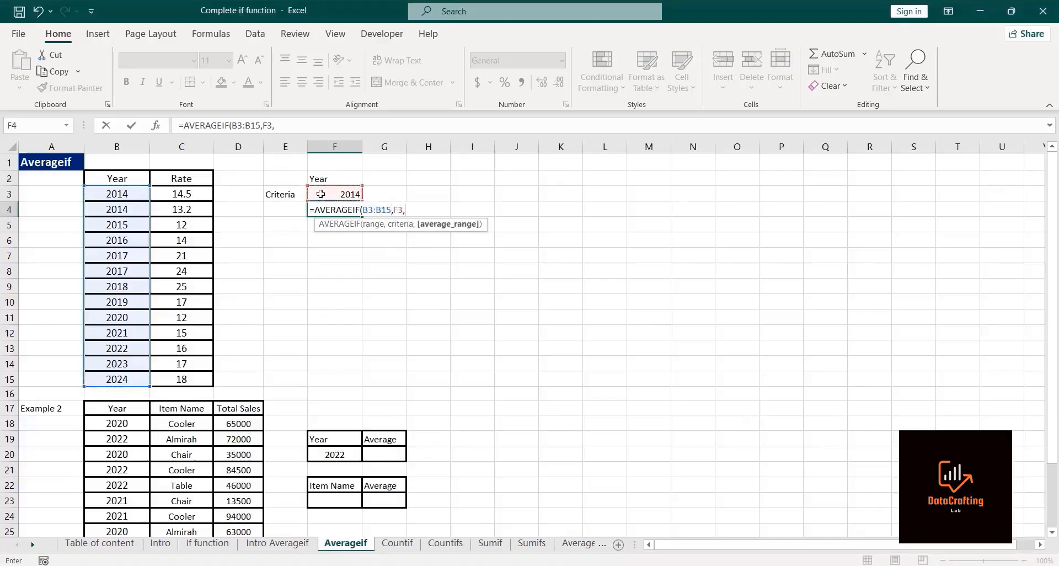
left_click(169, 192)
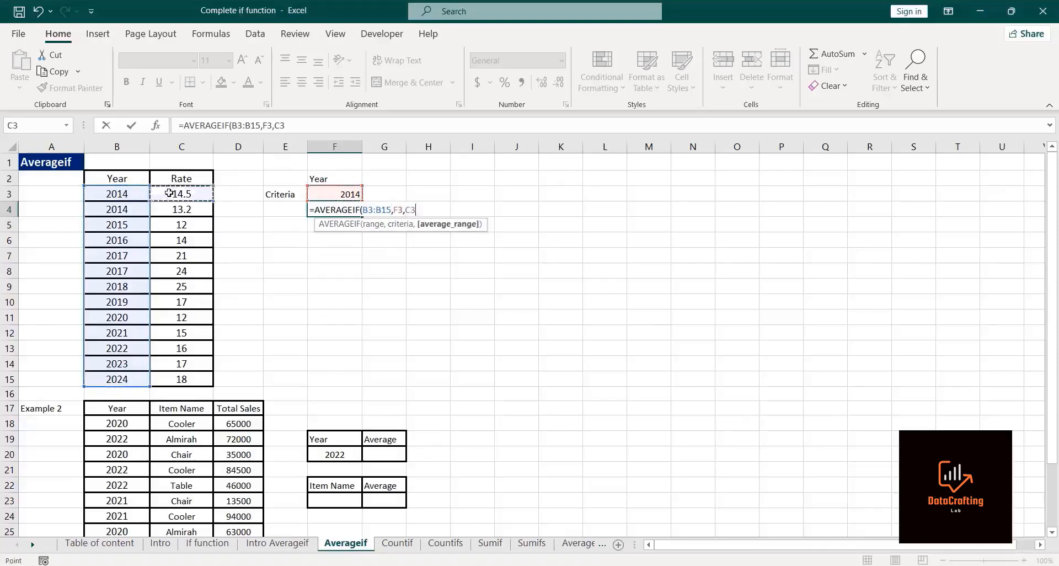
key("ctrl+shift+Down")
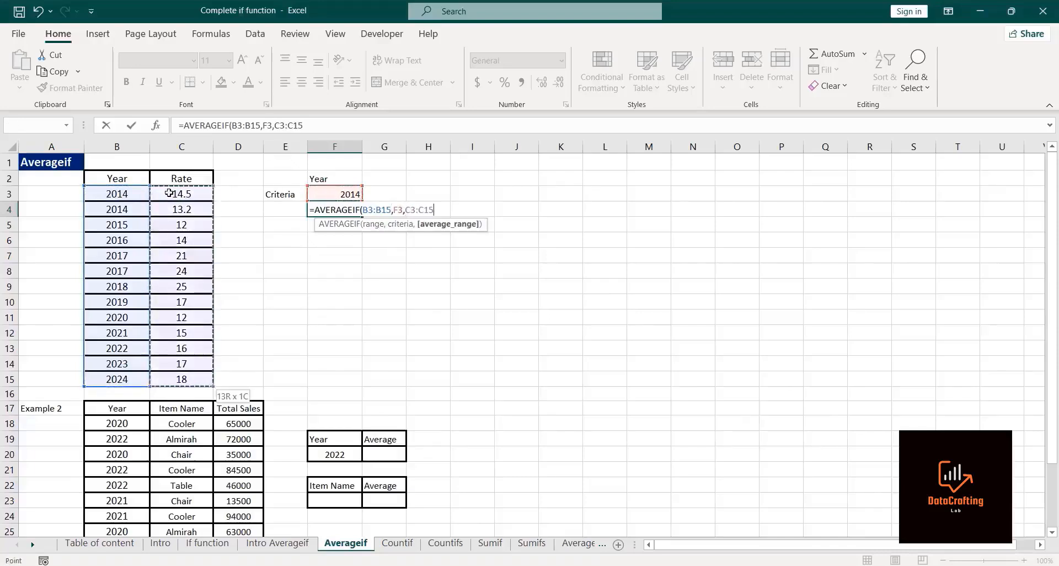
type(")")
key("ctrl+Return")
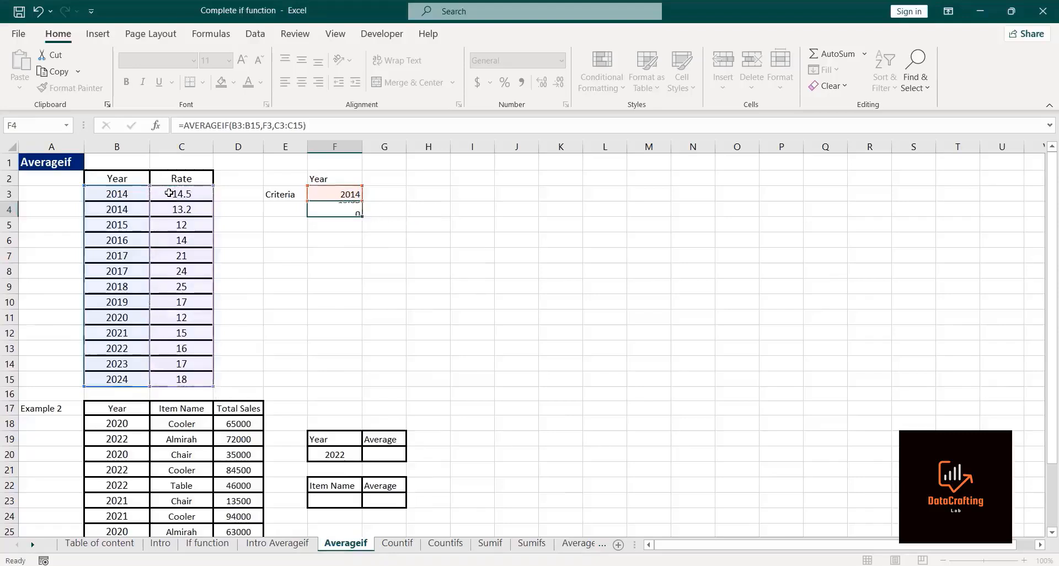
Step: Start an AVERAGEIF formula in cell G20 of the Example 2 table
left_click(329, 207)
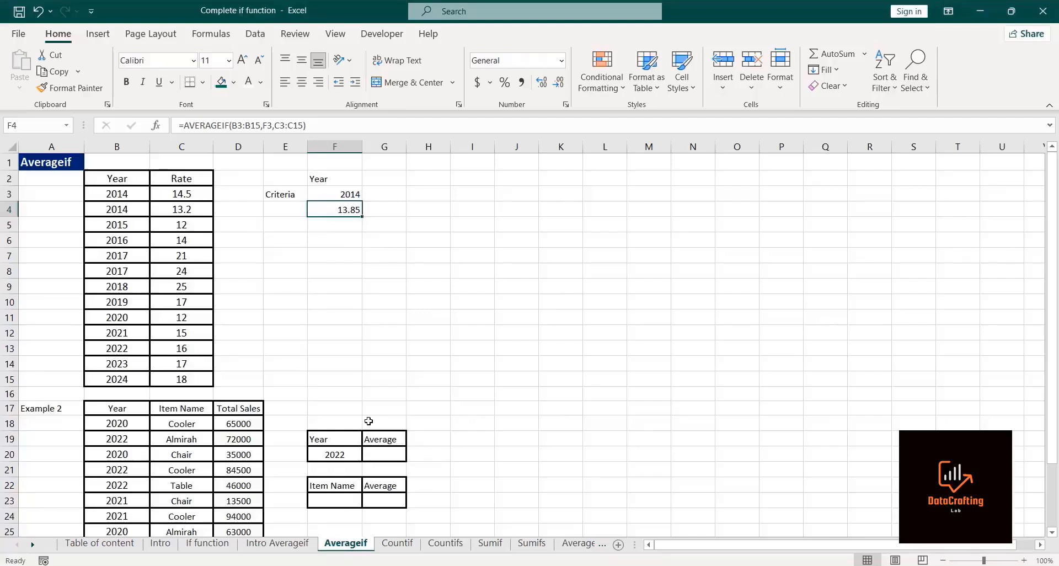
key("Down")
key("Down")
key("Down")
key("Down")
key("Down")
key("Down")
key("Down")
key("Down")
key("Down")
key("Down")
key("Down")
key("Down")
key("Down")
key("Down")
key("Down")
key("Down")
key("Down")
key("Down")
key("Down")
key("Down")
key("Down")
key("Down")
key("Down")
key("Down")
key("Down")
key("Down")
key("Down")
key("Down")
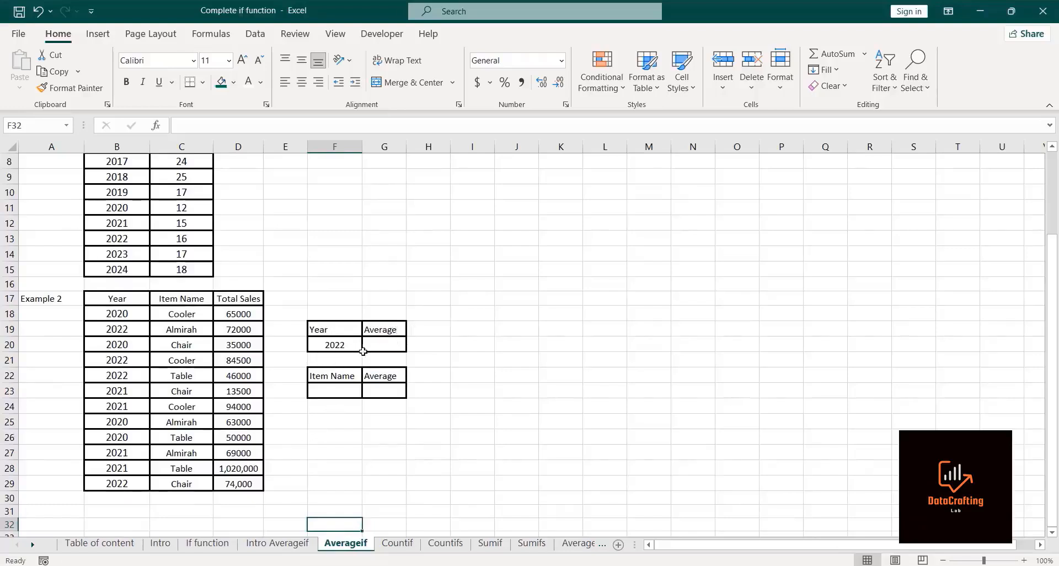
left_click(391, 345)
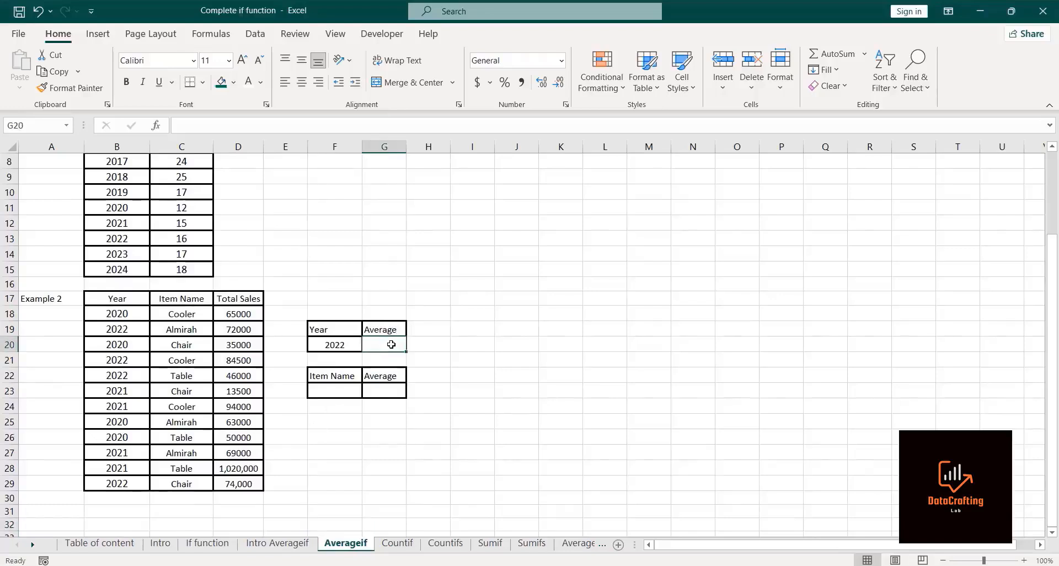
type("=a")
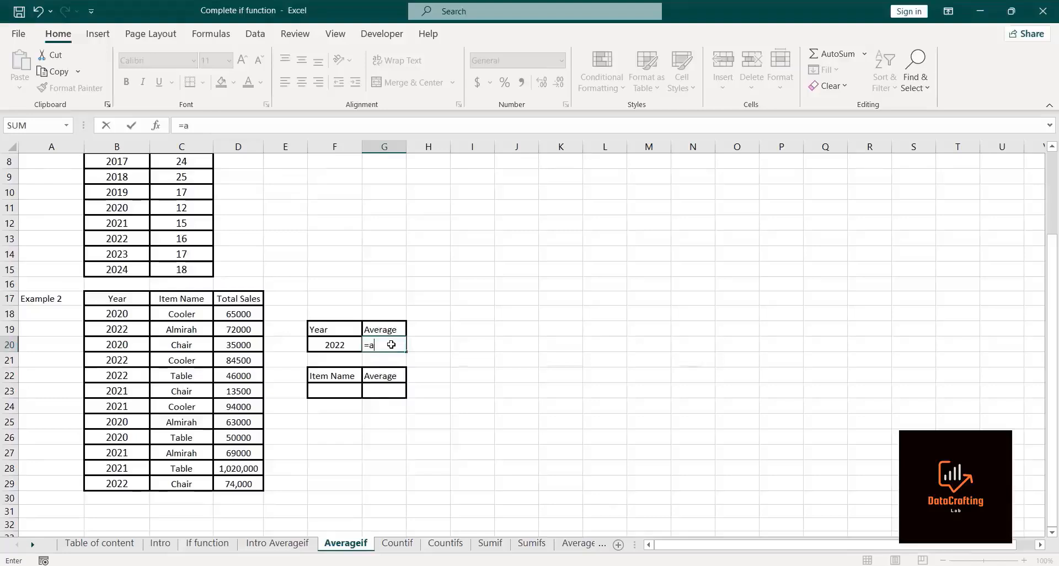
type("verage")
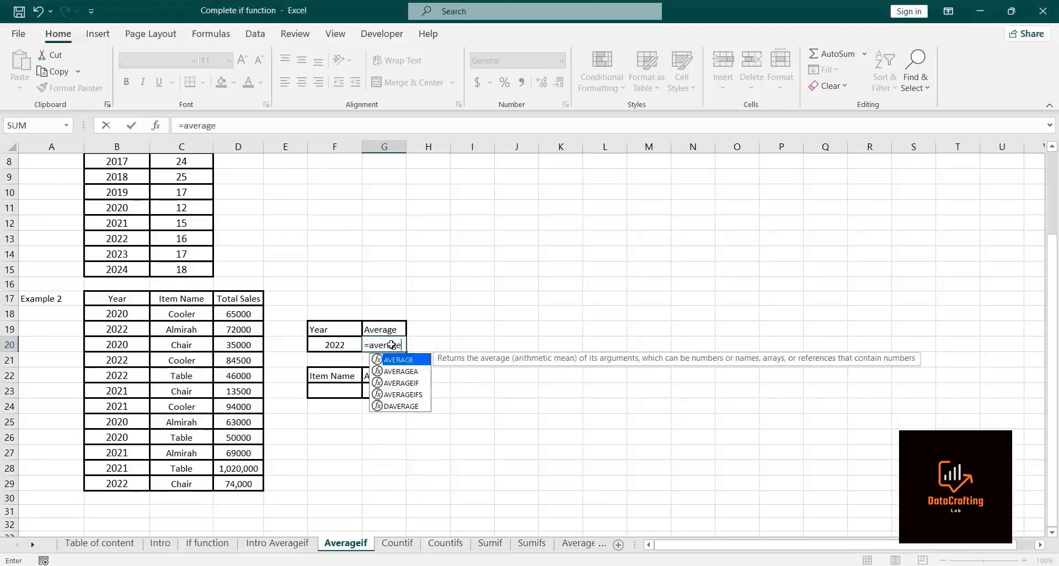
type("if")
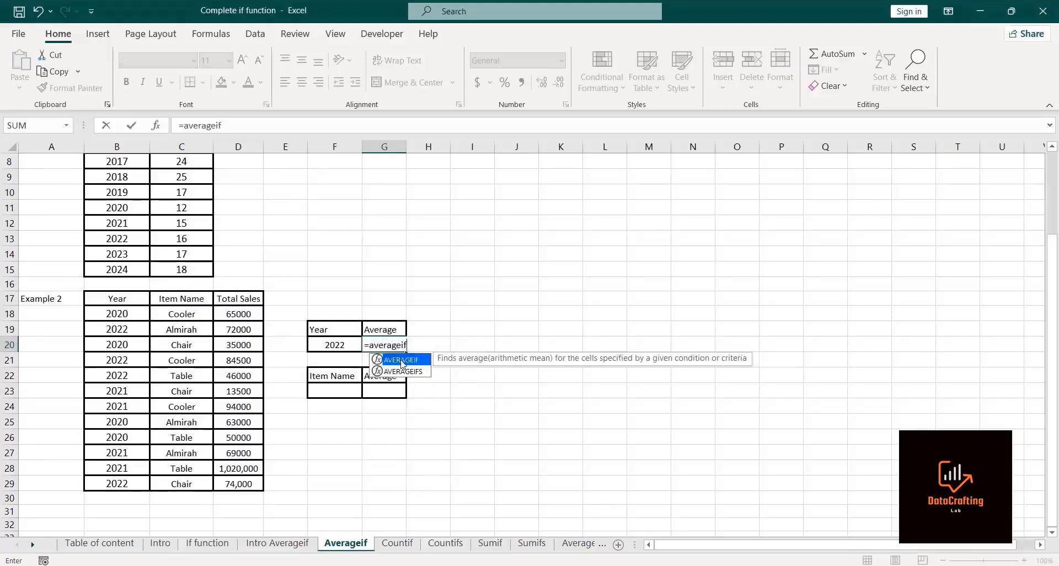
double_click(402, 360)
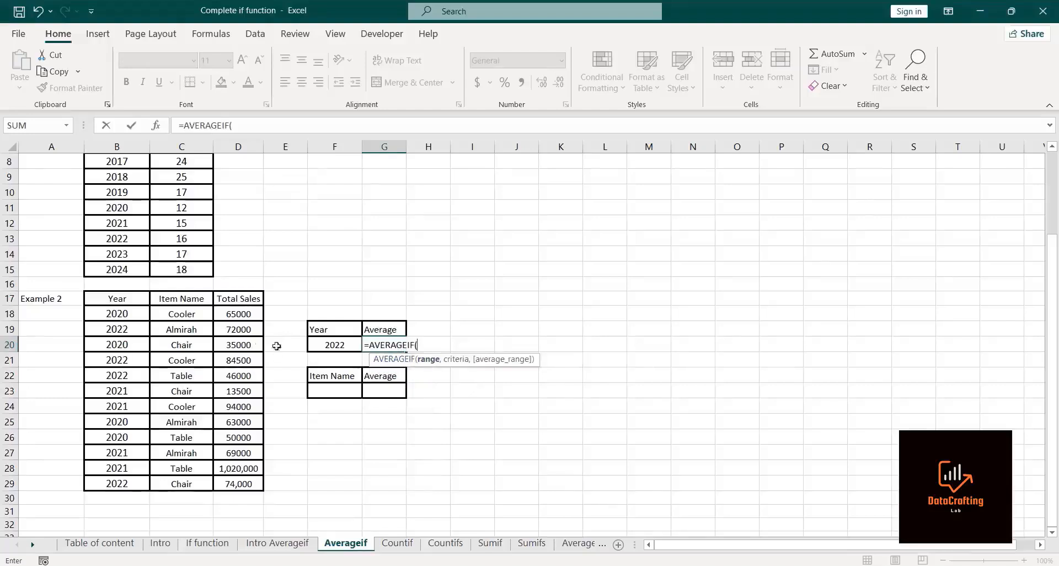
Step: Complete the AVERAGEIF in G20 with range B18:B29, criteria F20 and average range D18:D29, and enter it
left_click(112, 312)
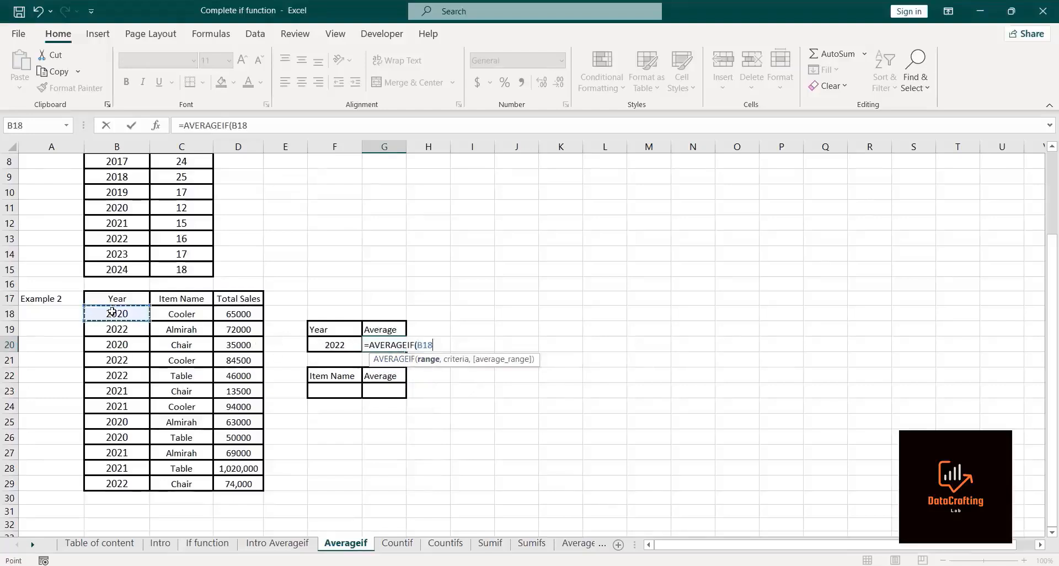
key("ctrl+shift+Down")
type(",")
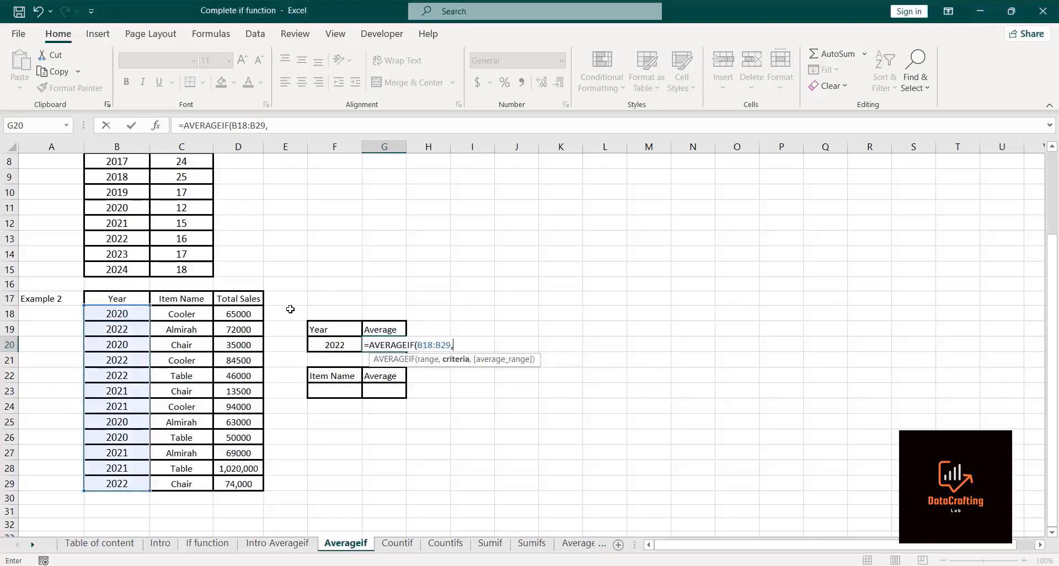
left_click(316, 344)
type(",")
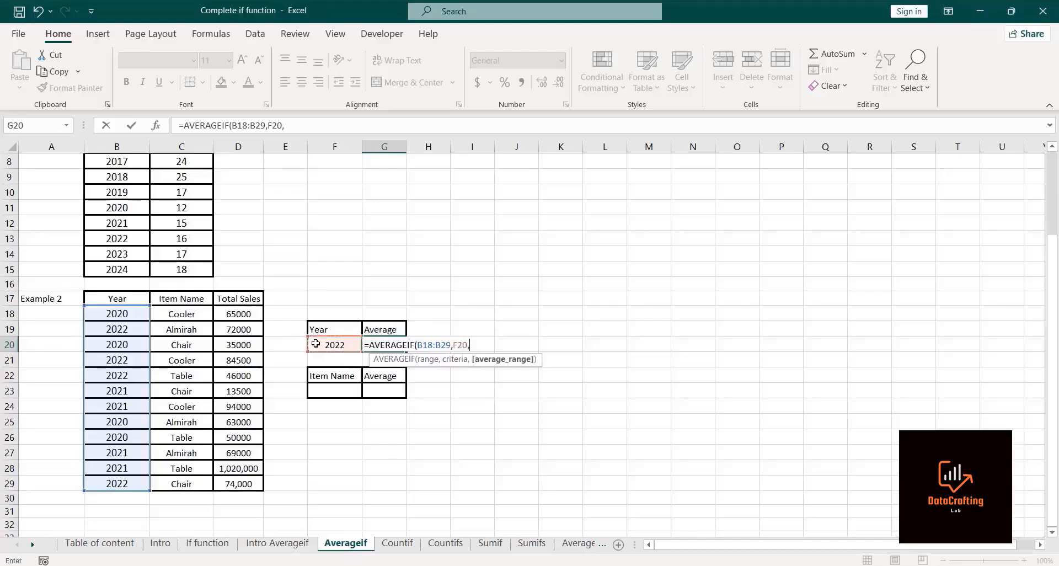
left_click(232, 315)
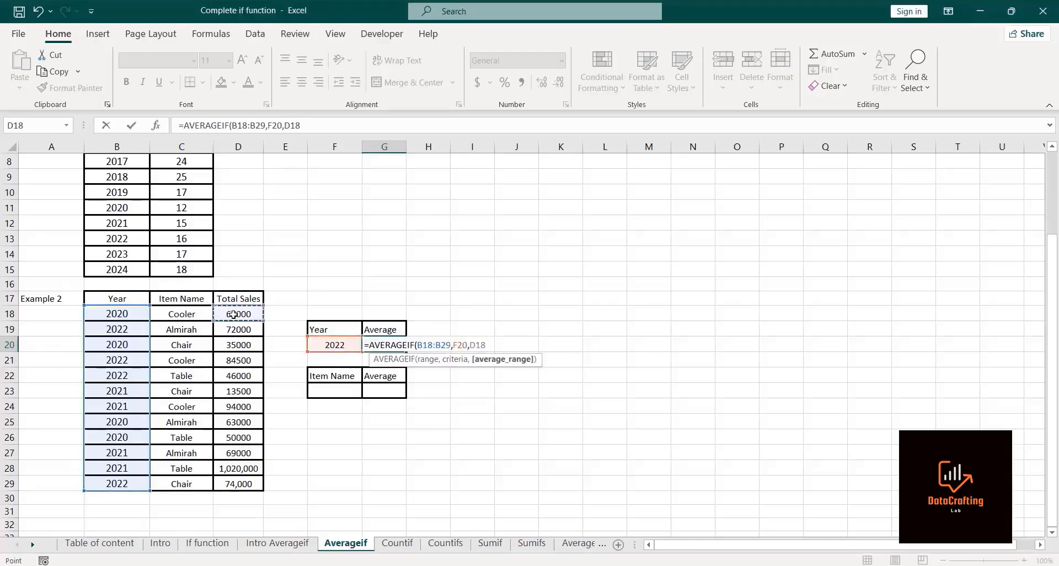
key("ctrl+shift+Down")
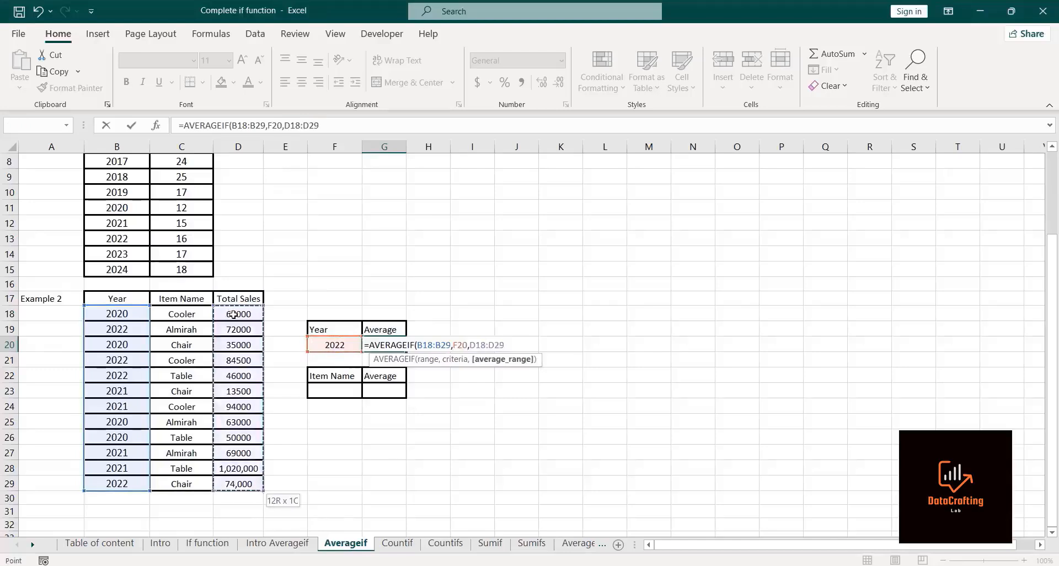
type(")")
key("Return")
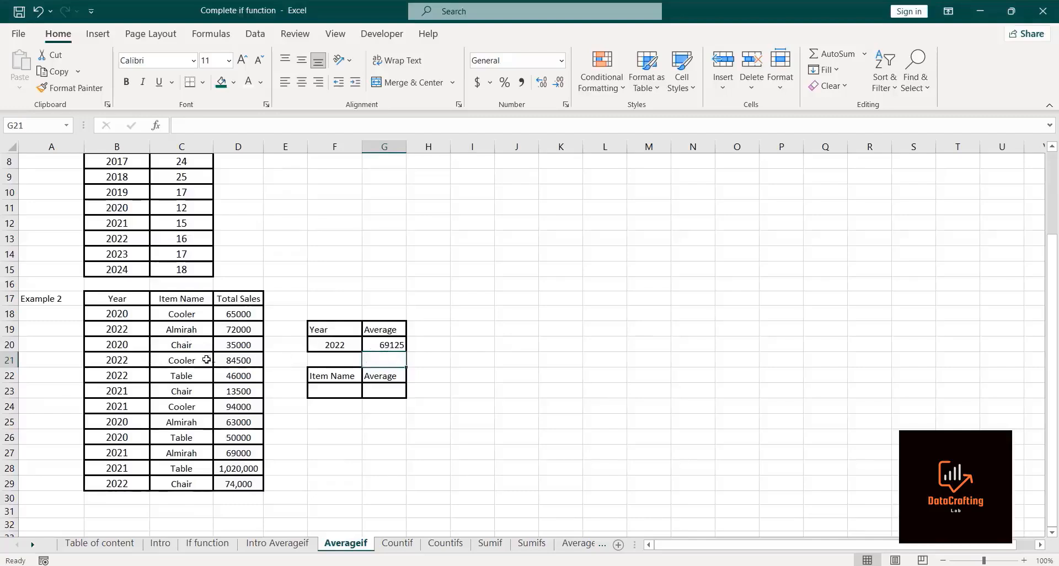
Step: Enter Cooler as the item name in cell F23 below the Item Name header
left_click(231, 358)
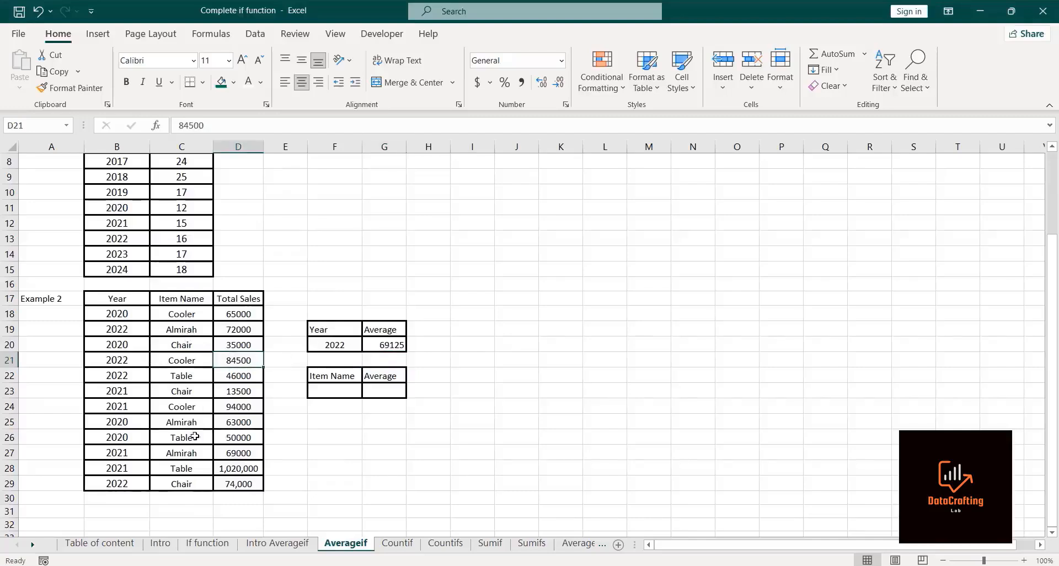
left_click(230, 483)
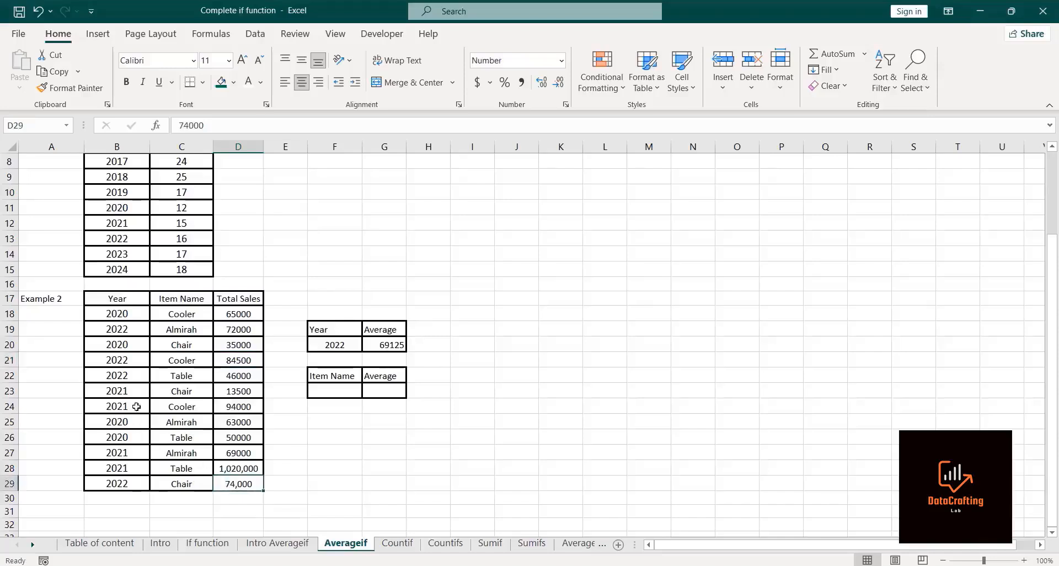
left_click(229, 373)
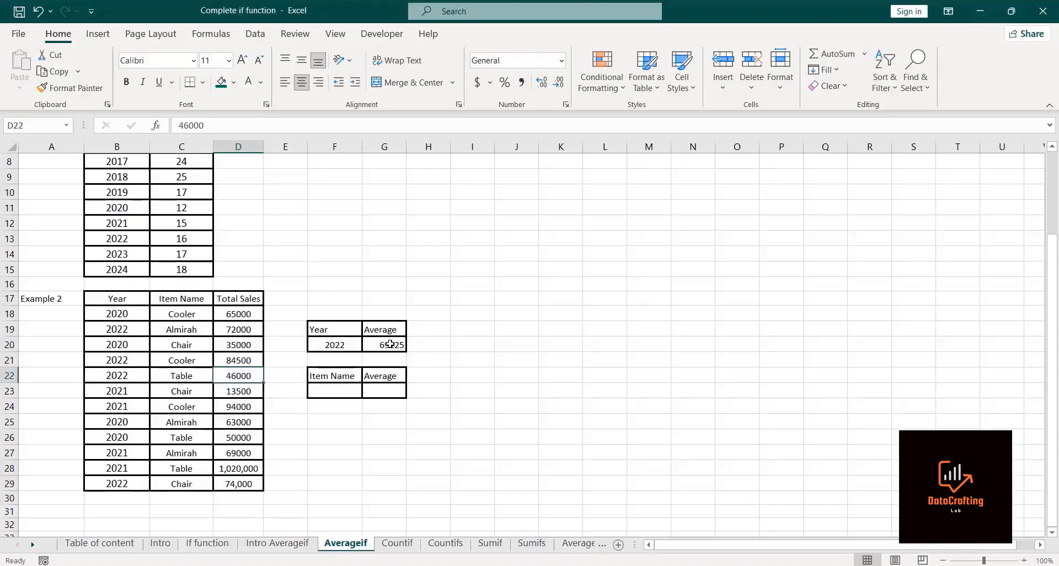
left_click(313, 390)
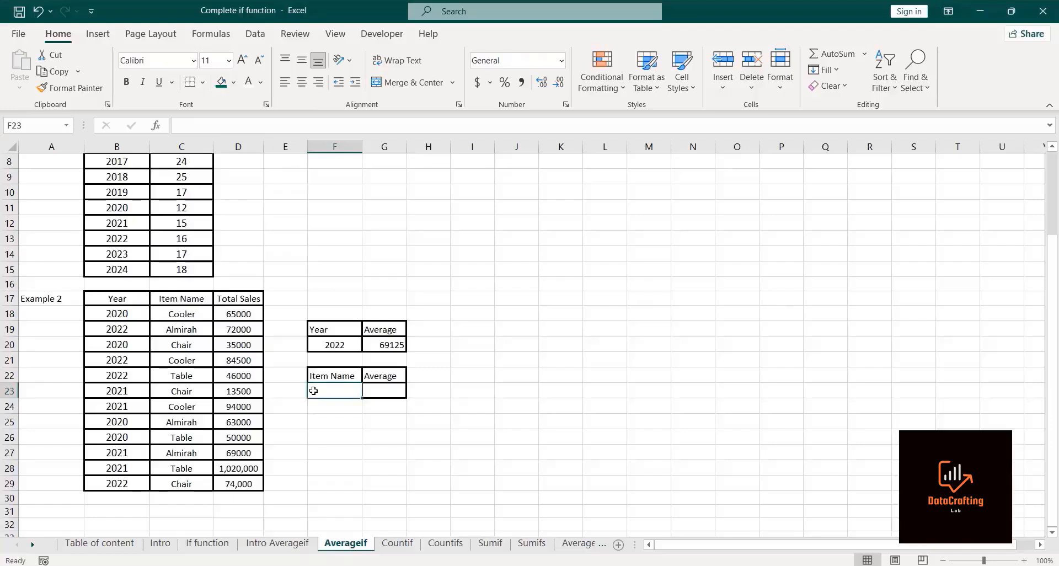
type("C")
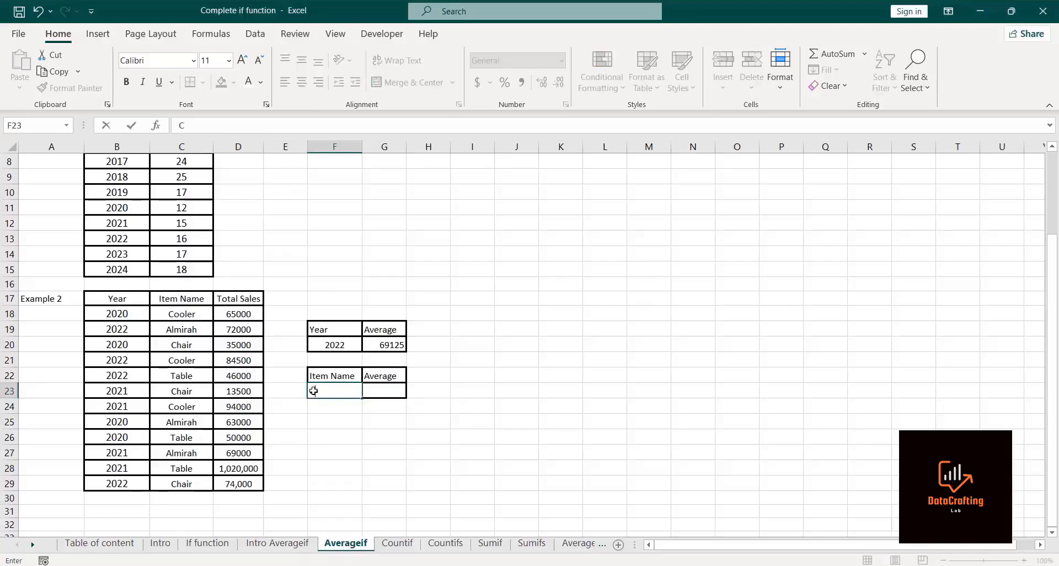
type("ooler")
key("Return")
left_click(381, 388)
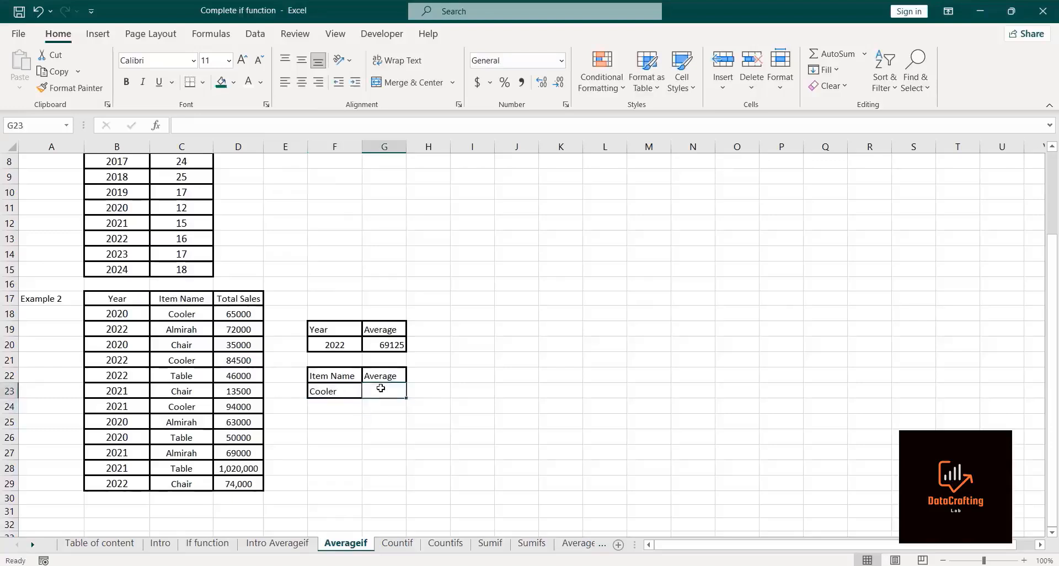
Step: Enter an AVERAGEIF in G23 with range C18:C29, criteria F23 and average range D18:D29
type("=if")
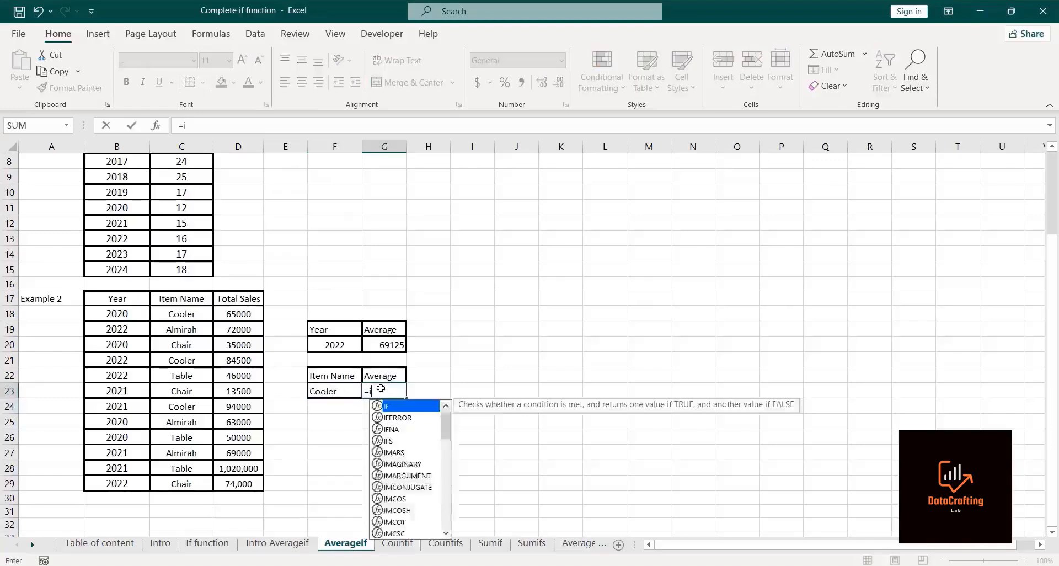
type("averageif")
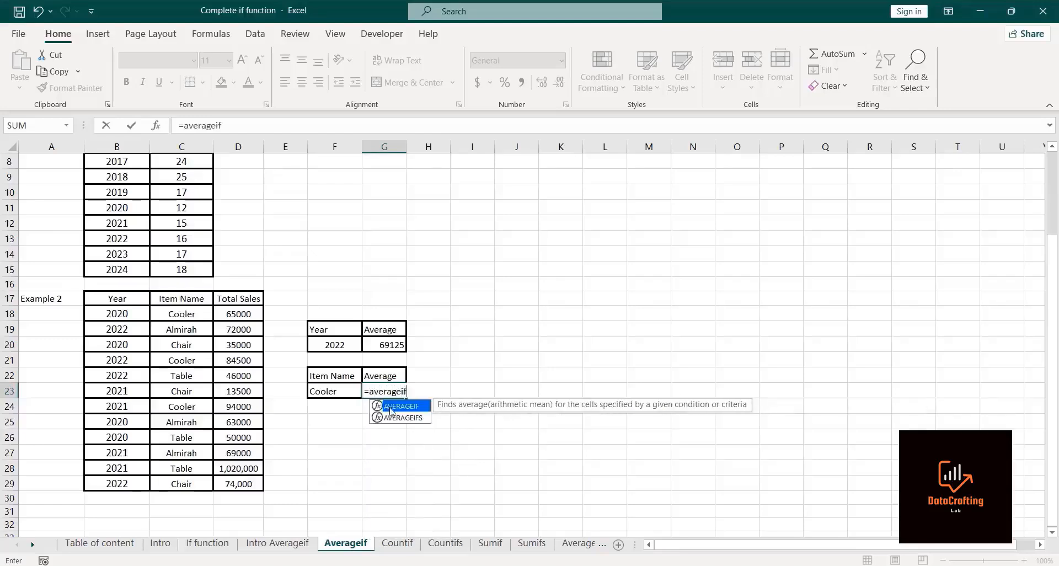
double_click(391, 411)
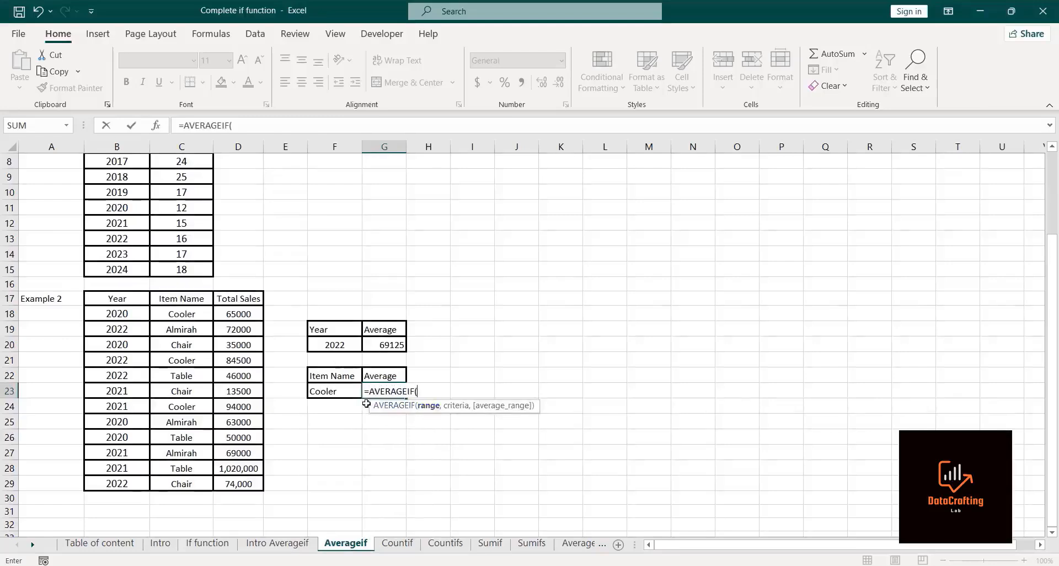
left_click(167, 309)
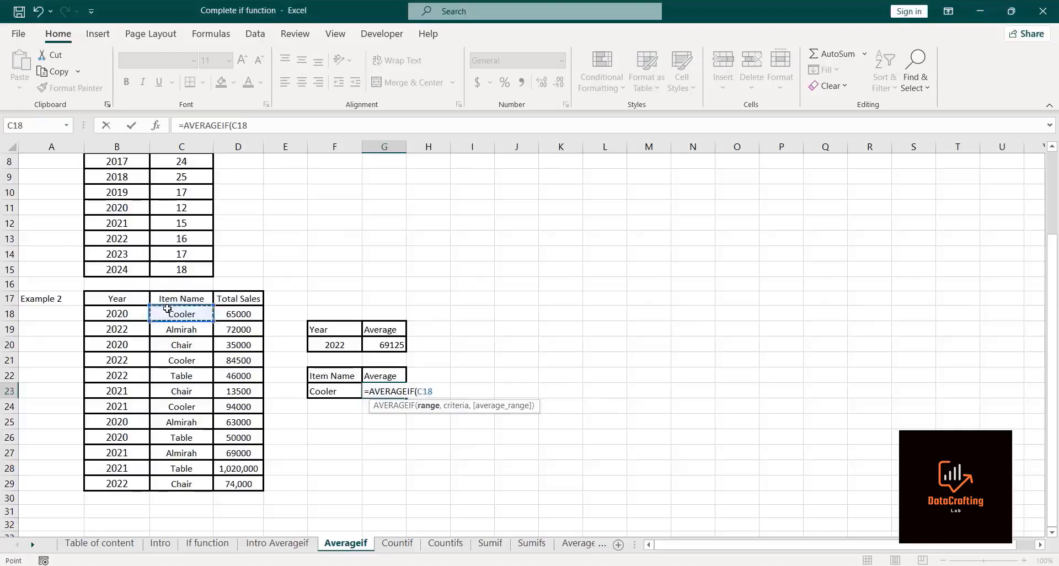
key("ctrl+shift+Down")
type(",")
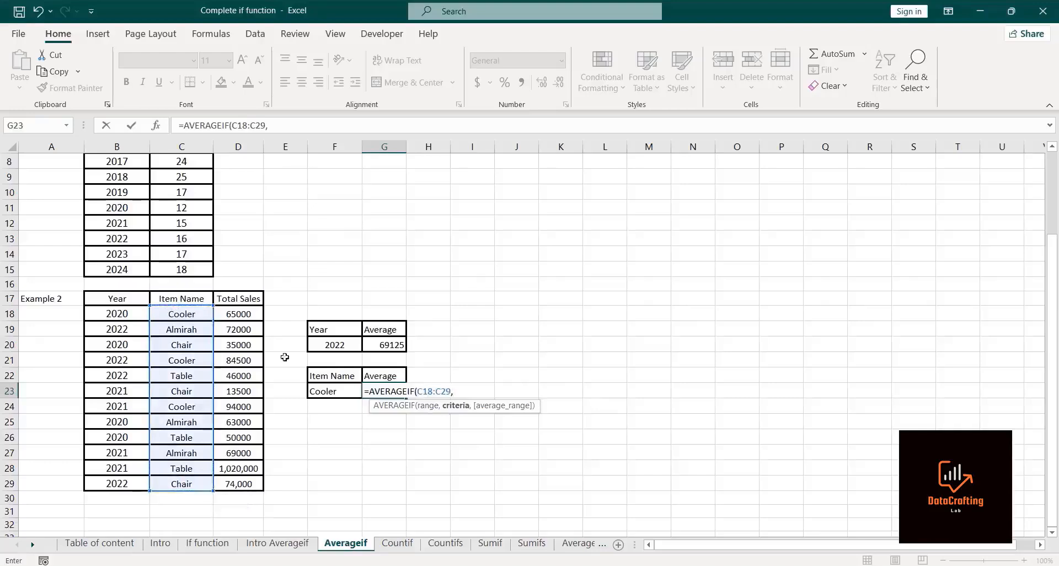
left_click(323, 390)
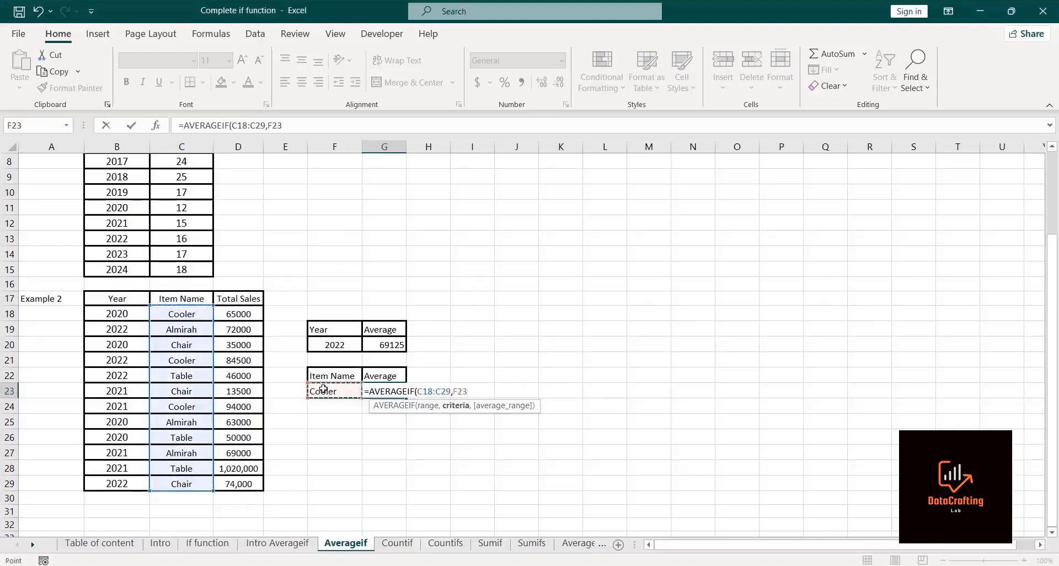
type(",")
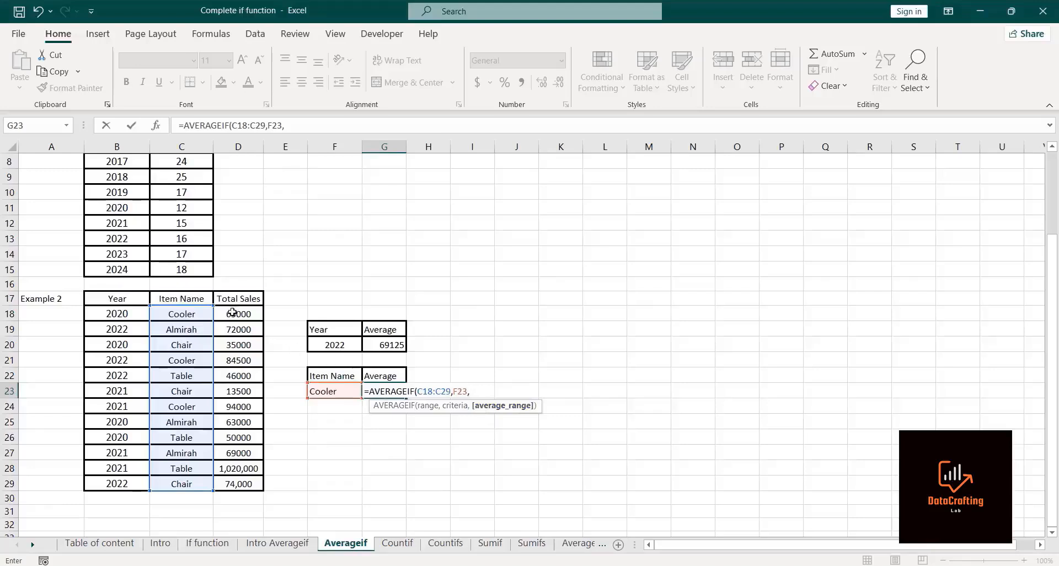
left_click_drag(238, 316, 238, 484)
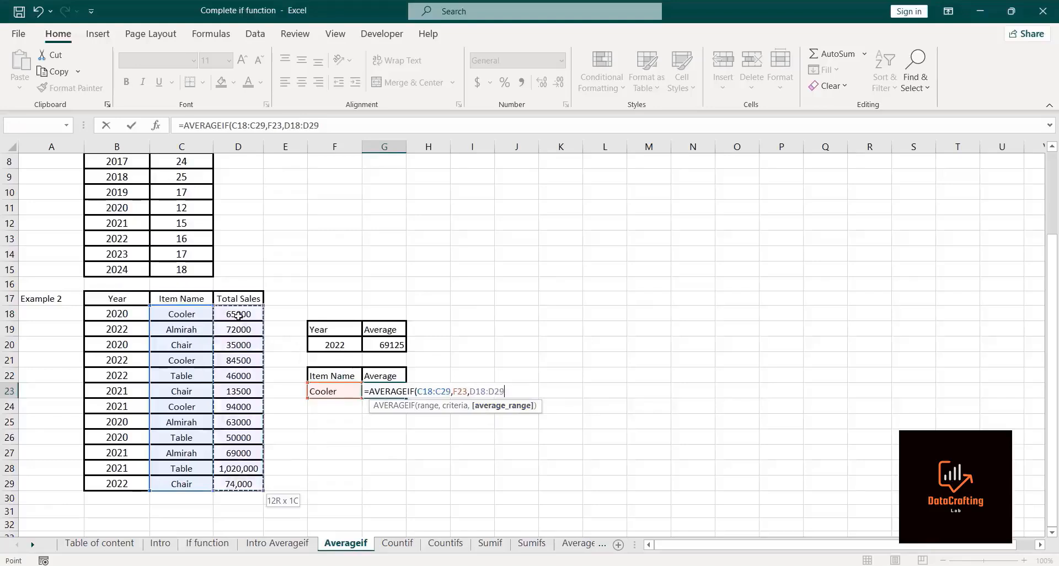
type(")")
key("Return")
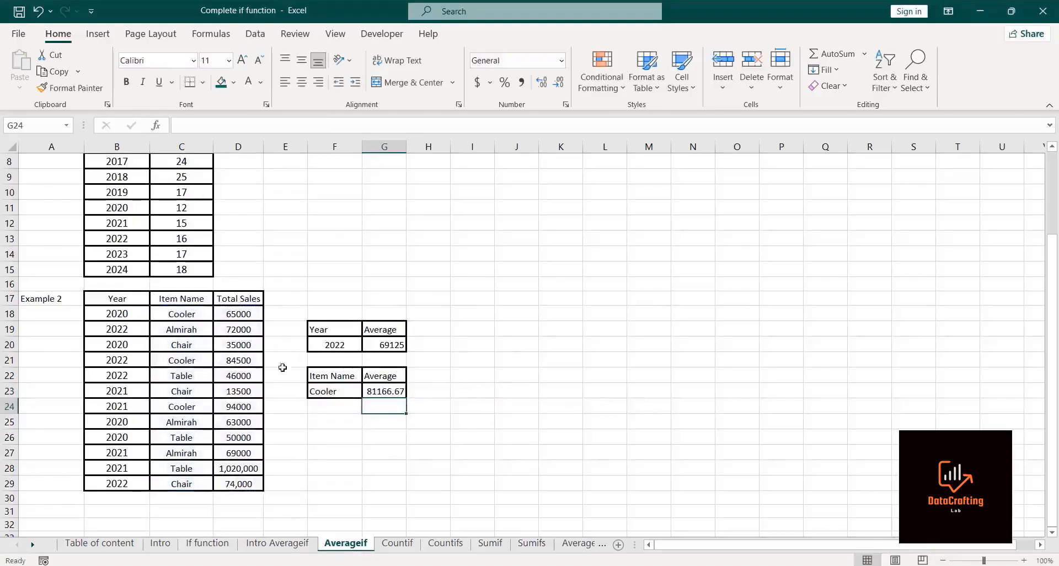
Step: Switch to the Averageifs sheet and start an AVERAGEIFS formula in cell L21 beside the 11 Grader label
left_click(404, 389)
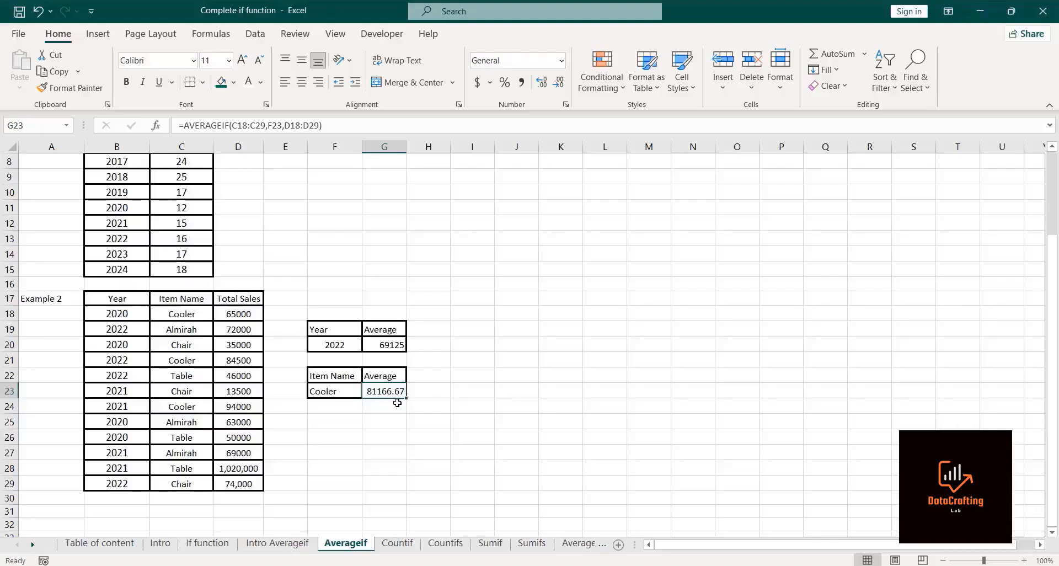
key("ctrl+Page_Down")
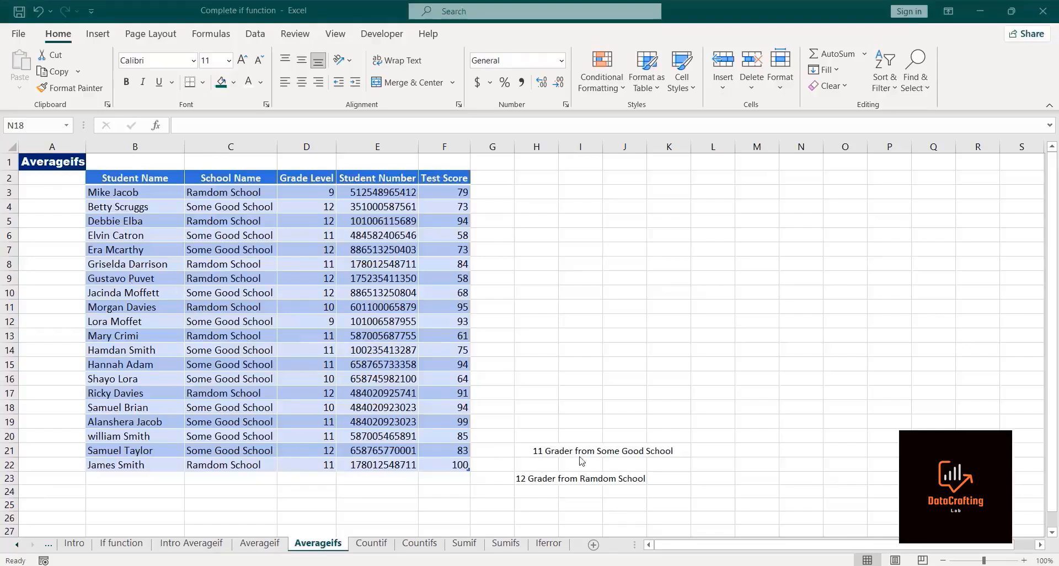
left_click(708, 449)
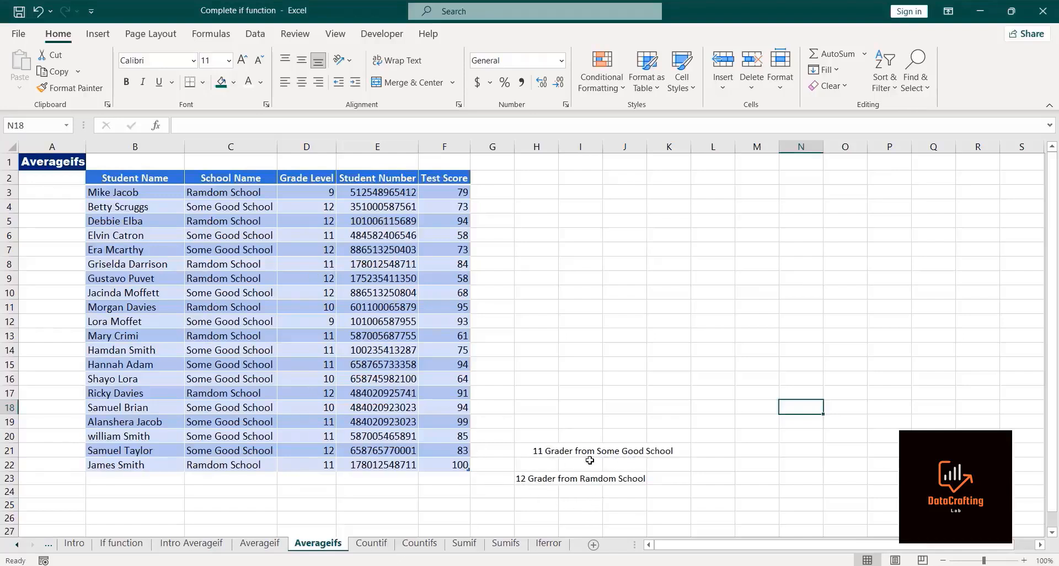
left_click(714, 448)
type("=")
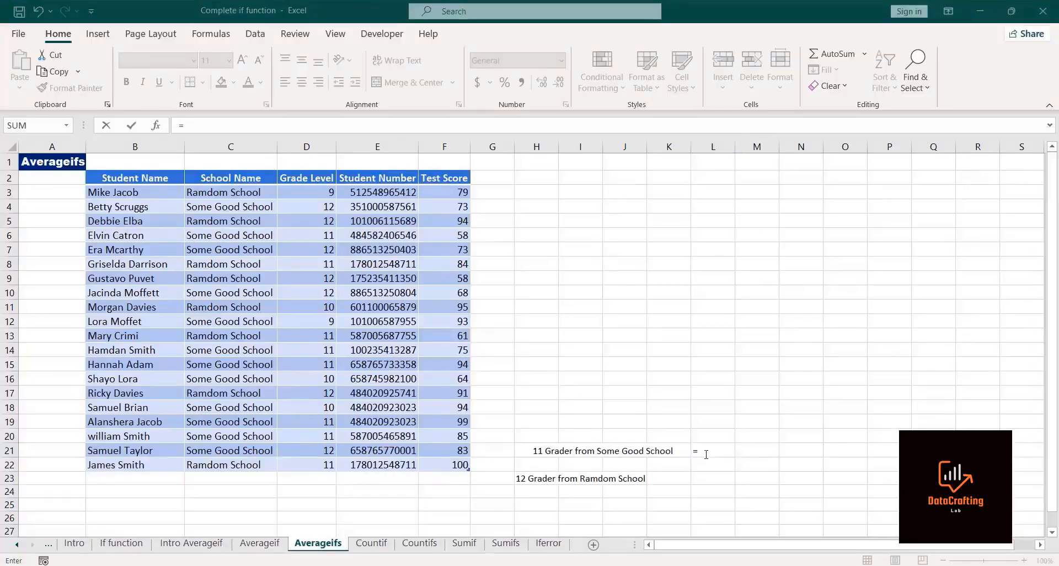
type("av")
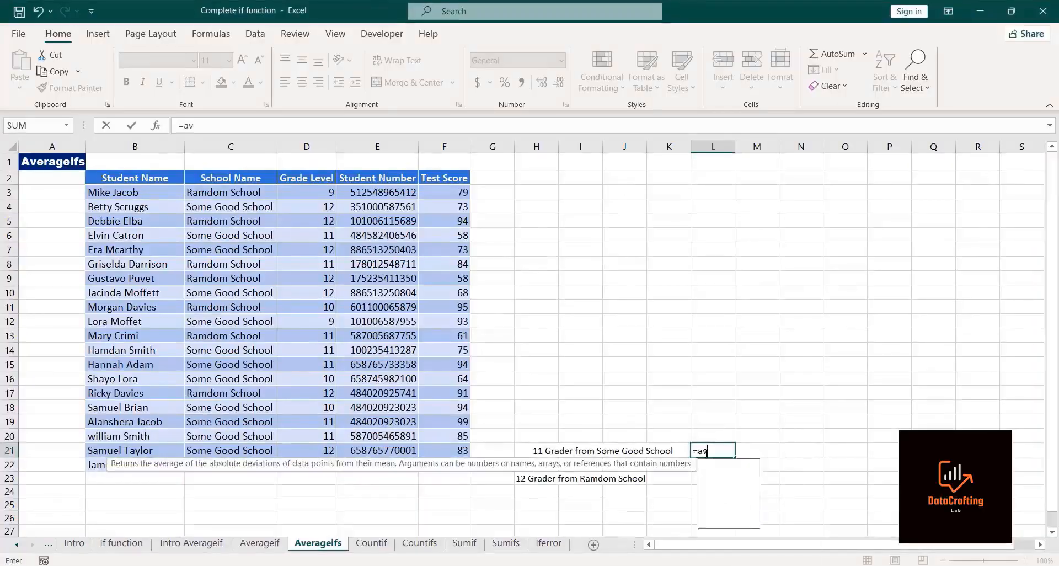
type("erage")
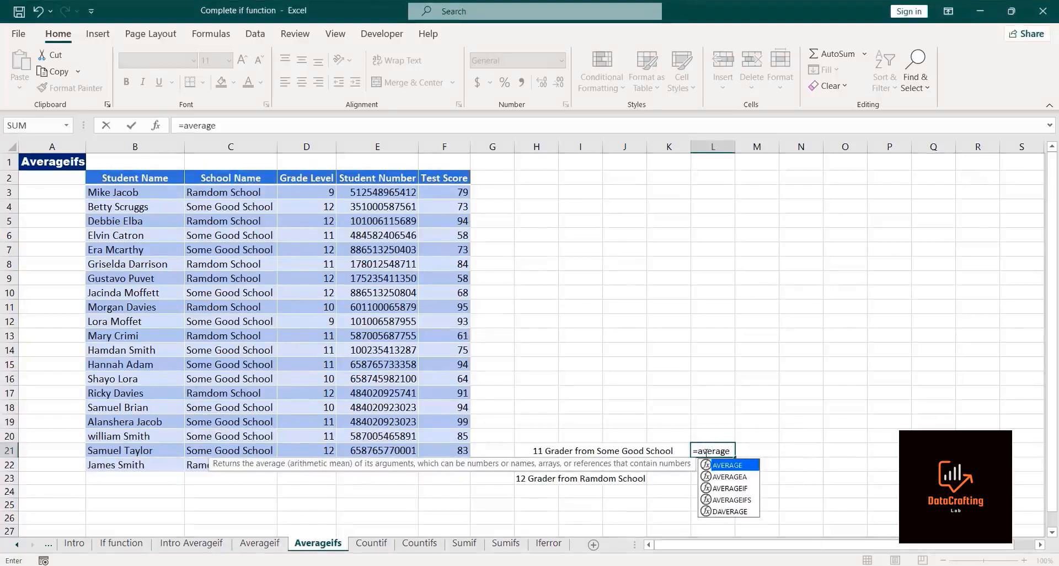
type("ifs")
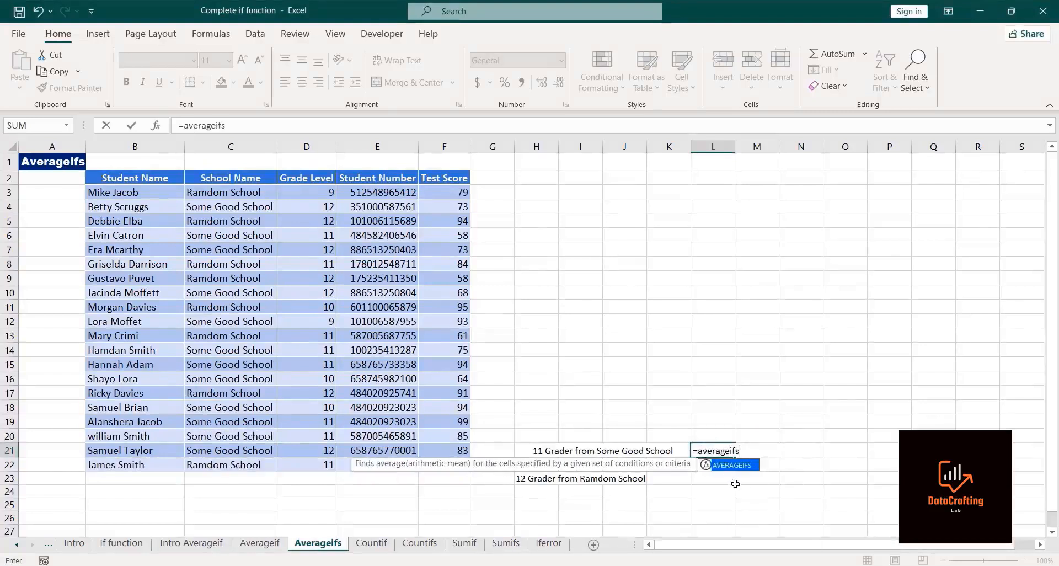
double_click(735, 467)
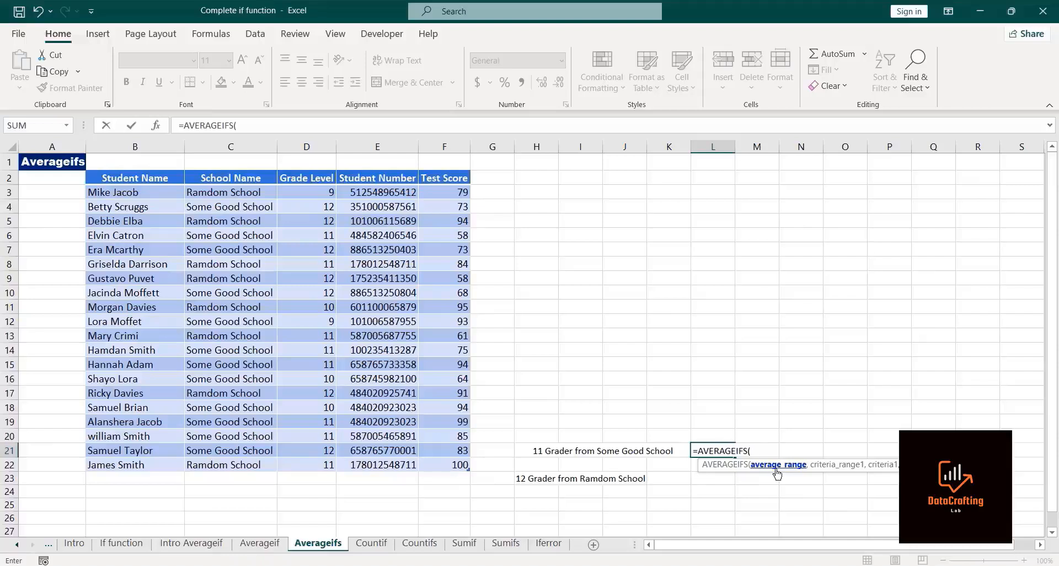
Step: Complete the AVERAGEIFS averaging Scores[Test Score] where Scores[Grade Level] is 11 and Scores[School Name] equals C4, and enter it
left_click(452, 193)
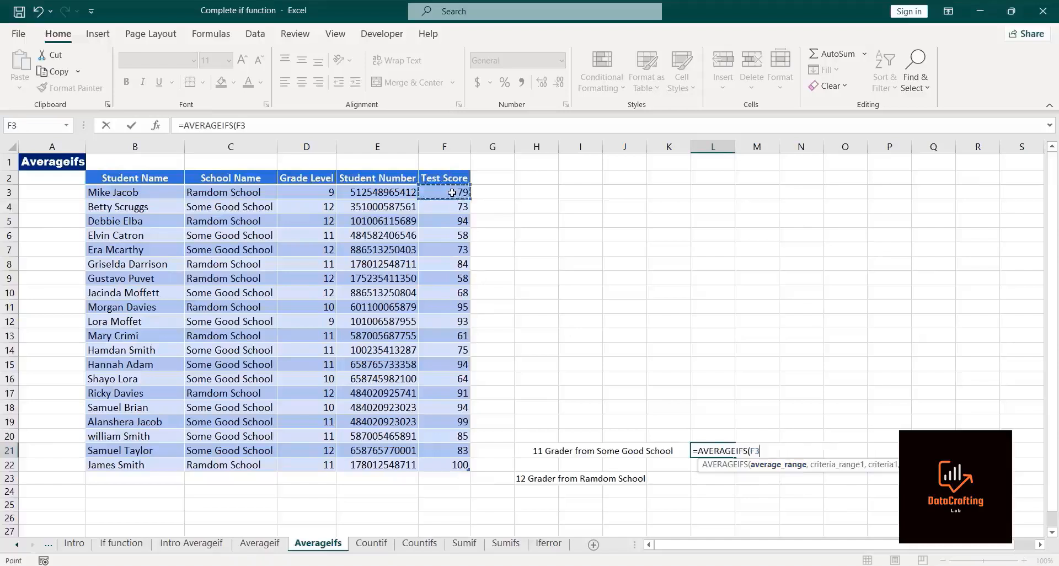
key("ctrl+shift+Down")
type(",")
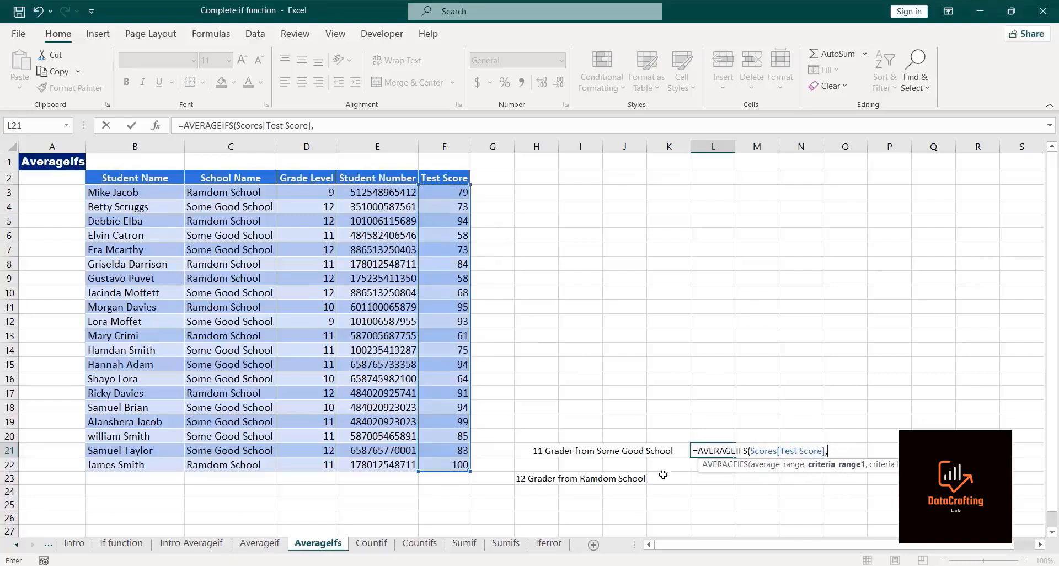
left_click(293, 189)
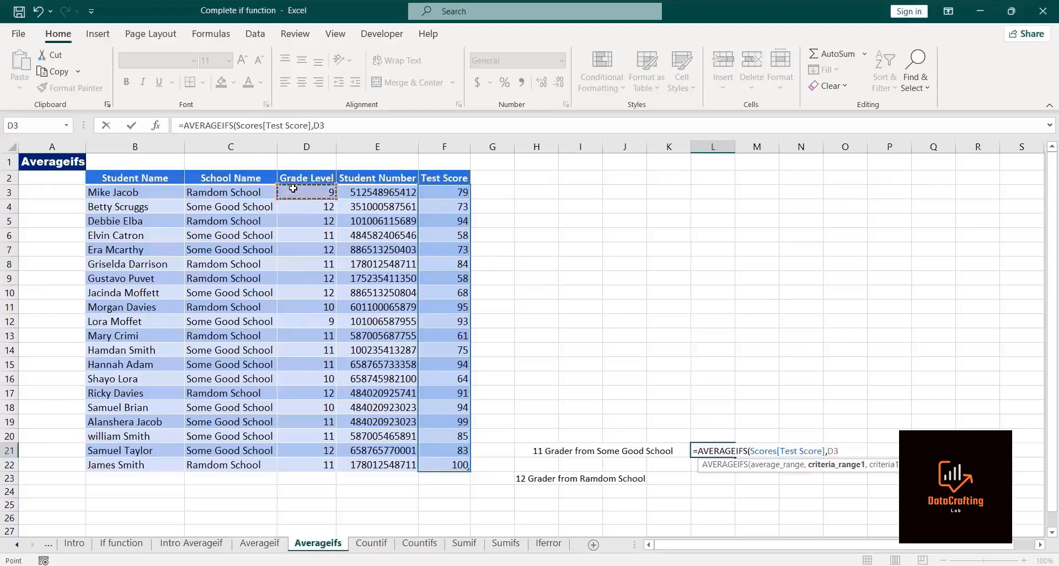
key("ctrl+shift+Down")
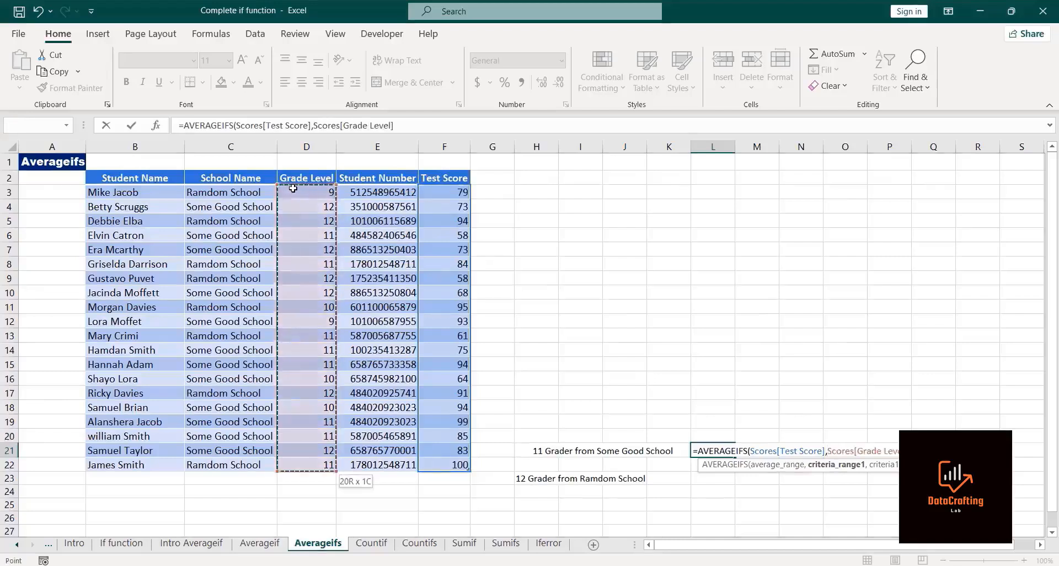
type(",11")
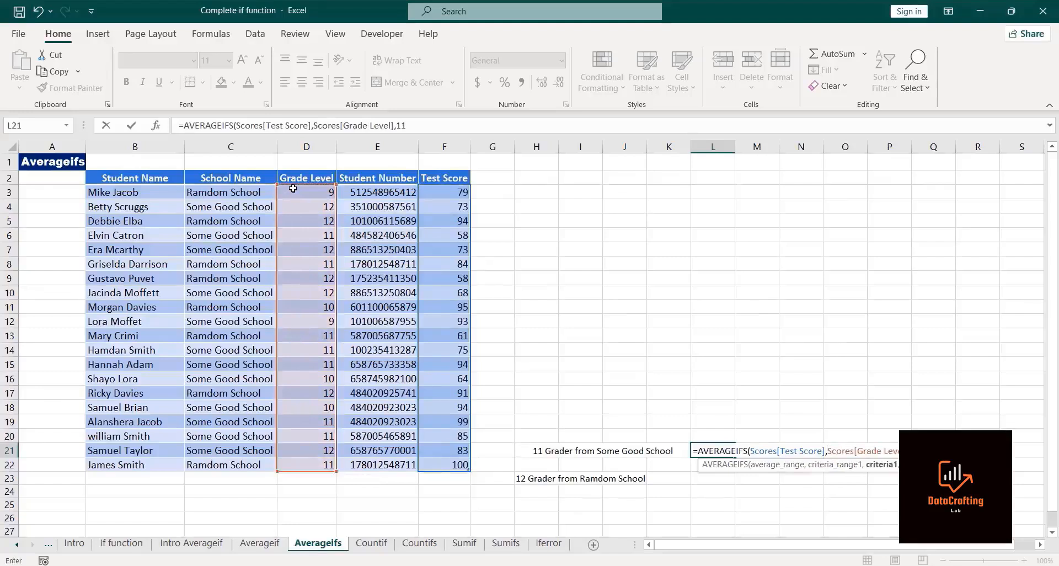
type(",")
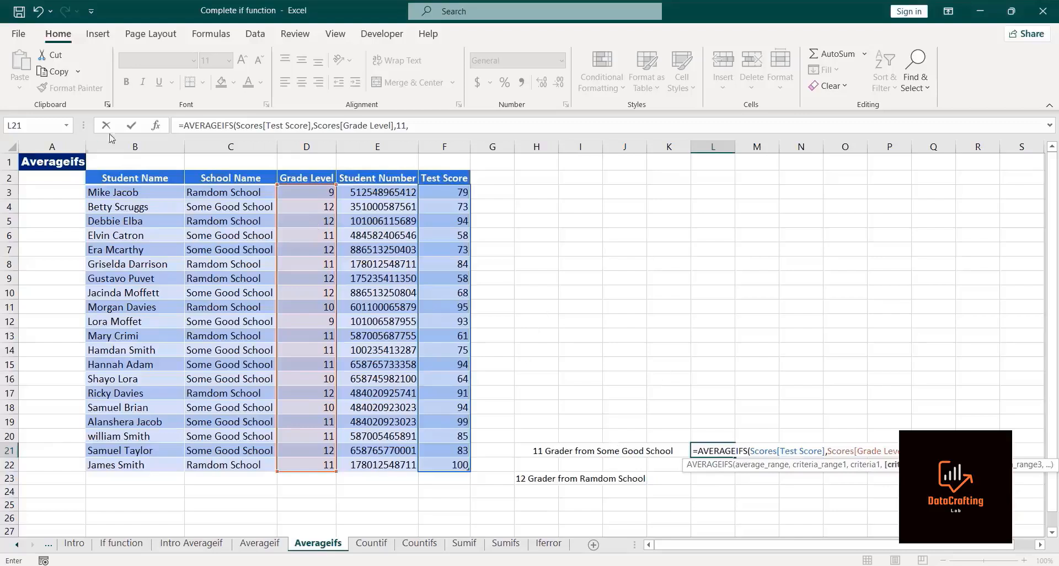
left_click(208, 189)
key("ctrl+shift+Down")
type(",")
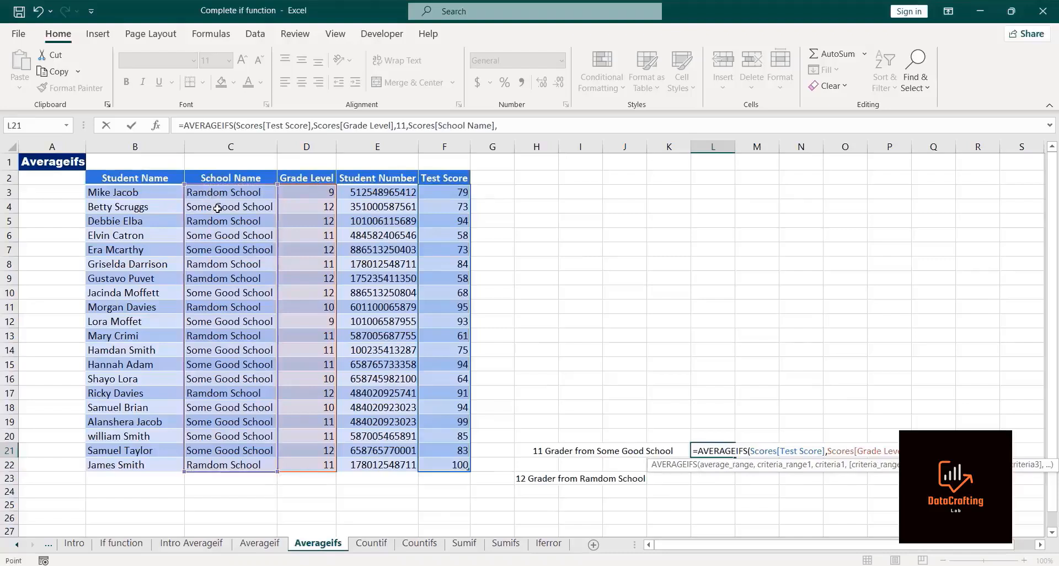
left_click(218, 208)
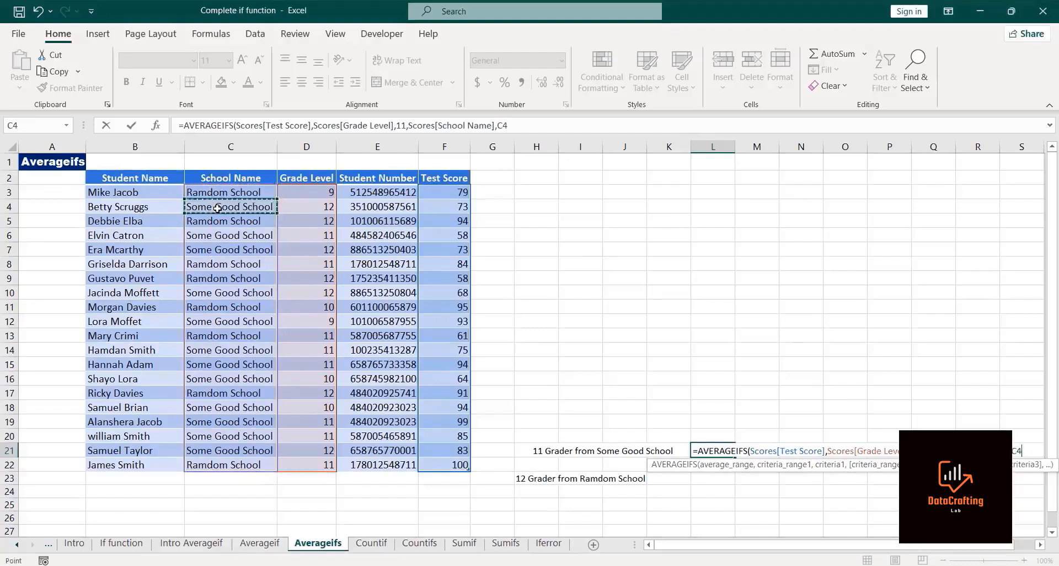
type(")")
key("Return")
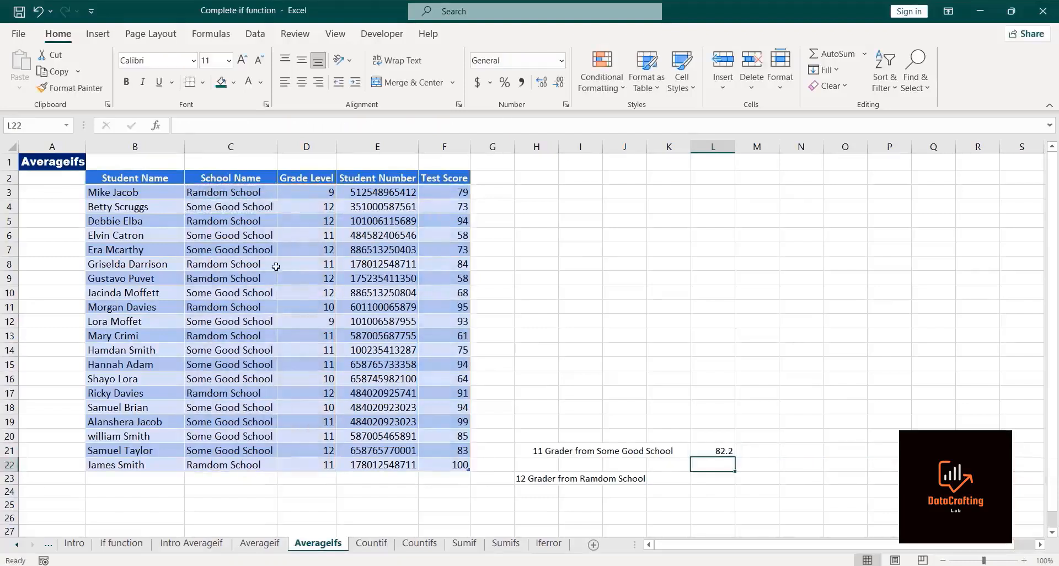
Step: Start an AVERAGEIFS formula in cell L23 beside the 12 Grader from Ramdom School label
left_click(701, 449)
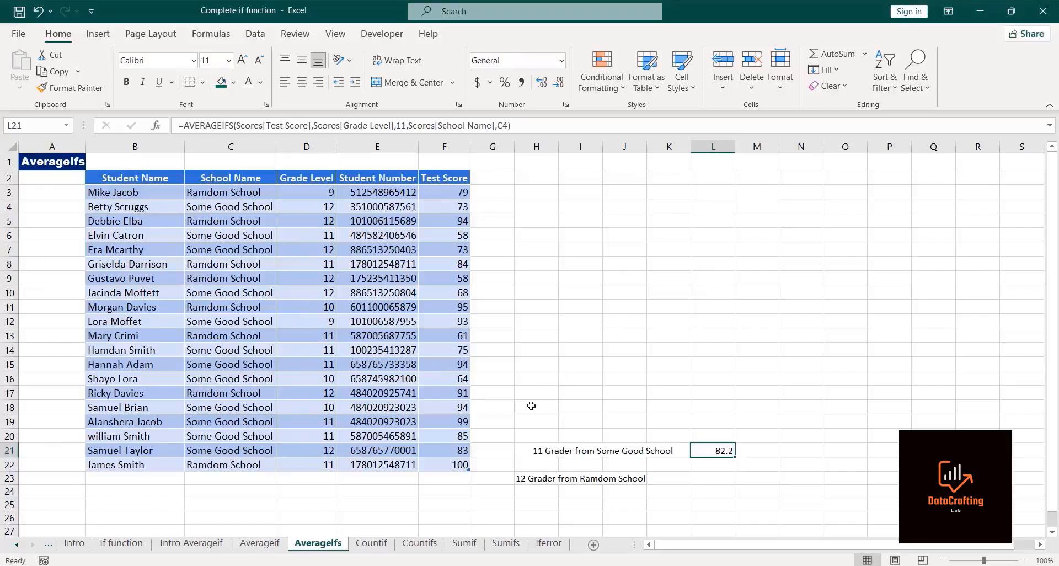
left_click(729, 474)
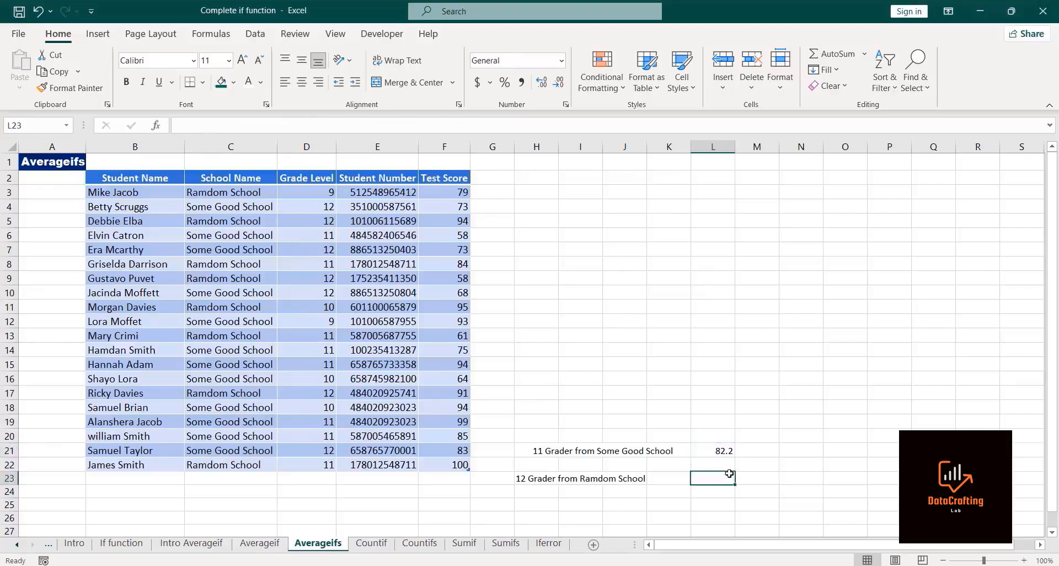
type("=")
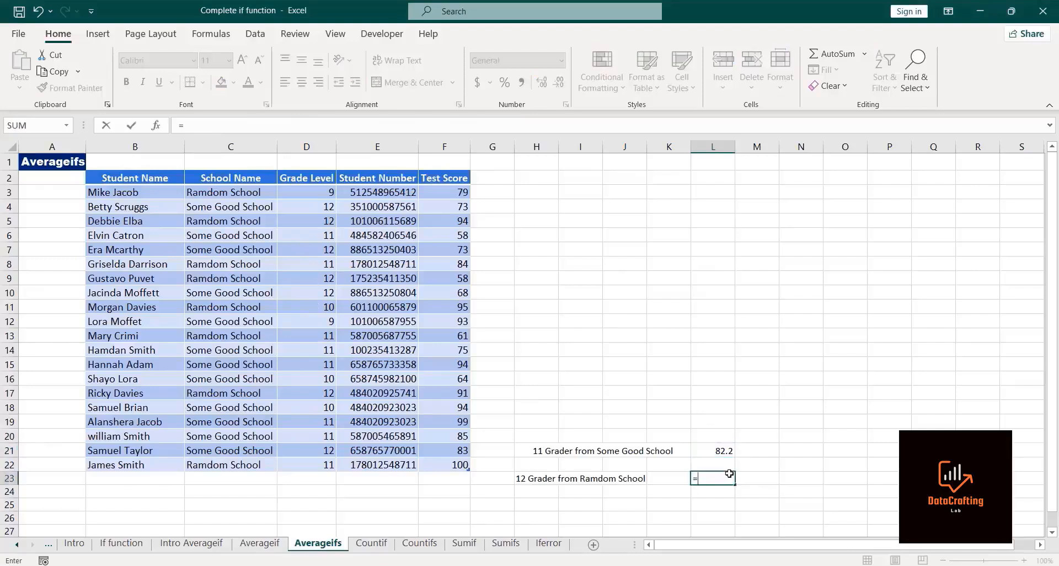
type("averag")
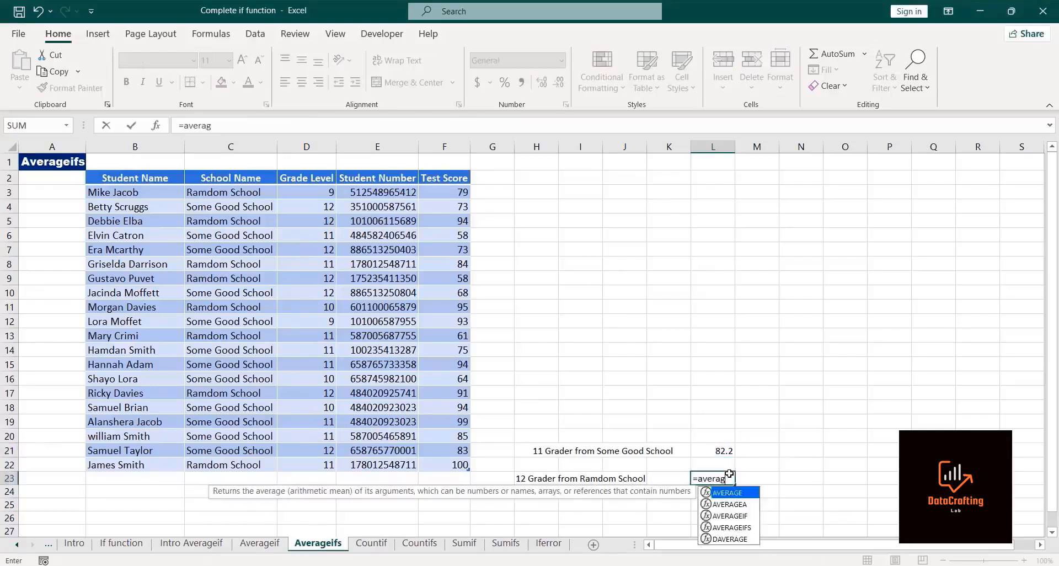
type("eifs")
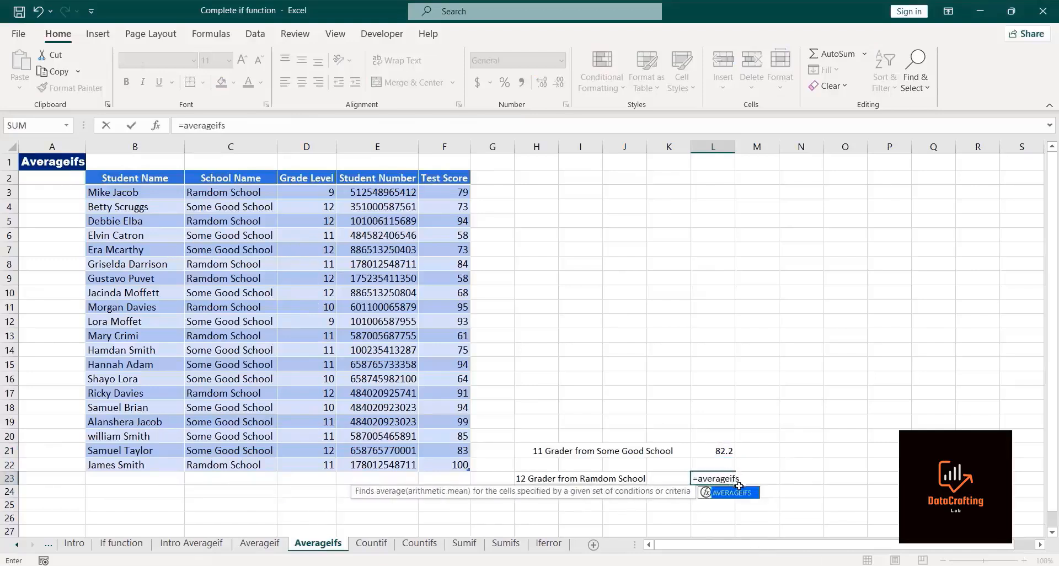
double_click(739, 492)
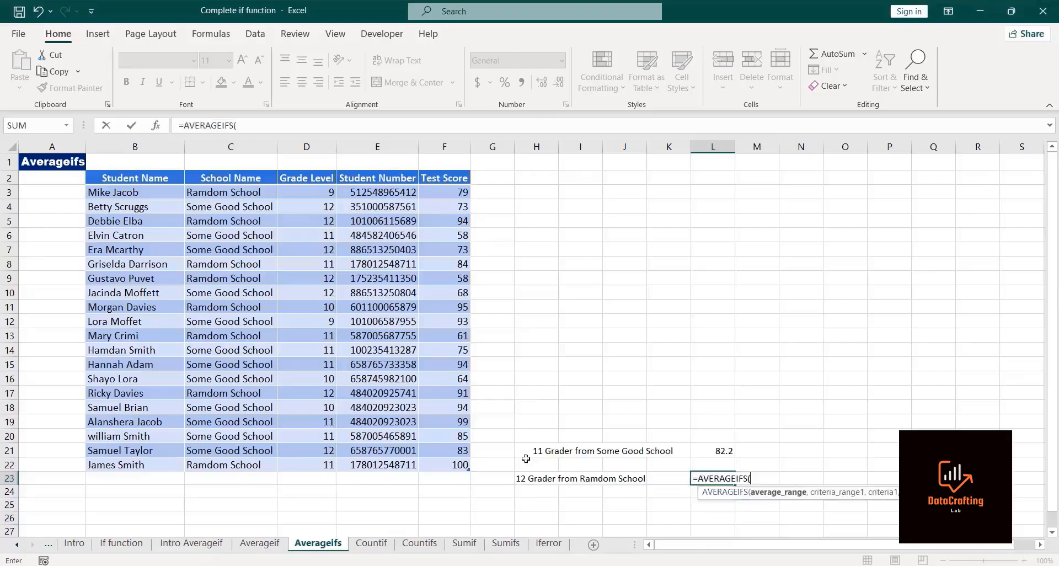
Step: Add Scores[Test Score] as the average range and Scores[Grade Level] as the first criteria range
left_click(440, 193)
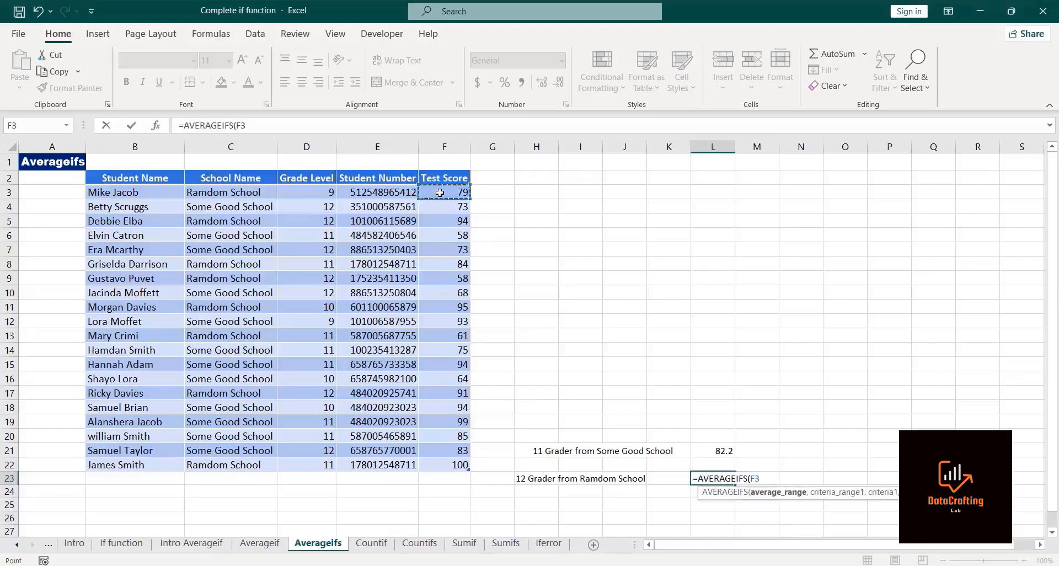
key("ctrl+shift+Down")
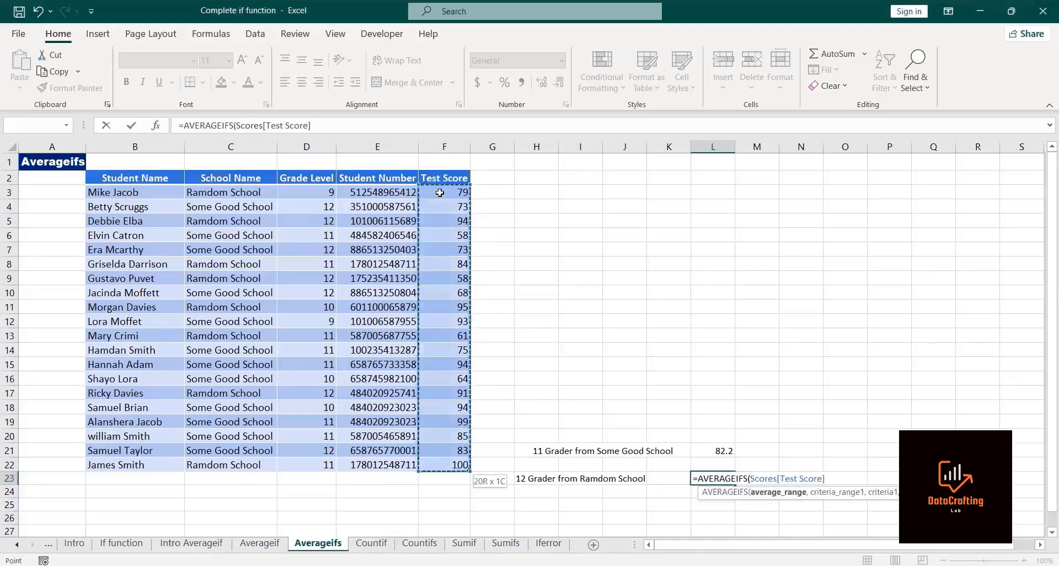
type(",")
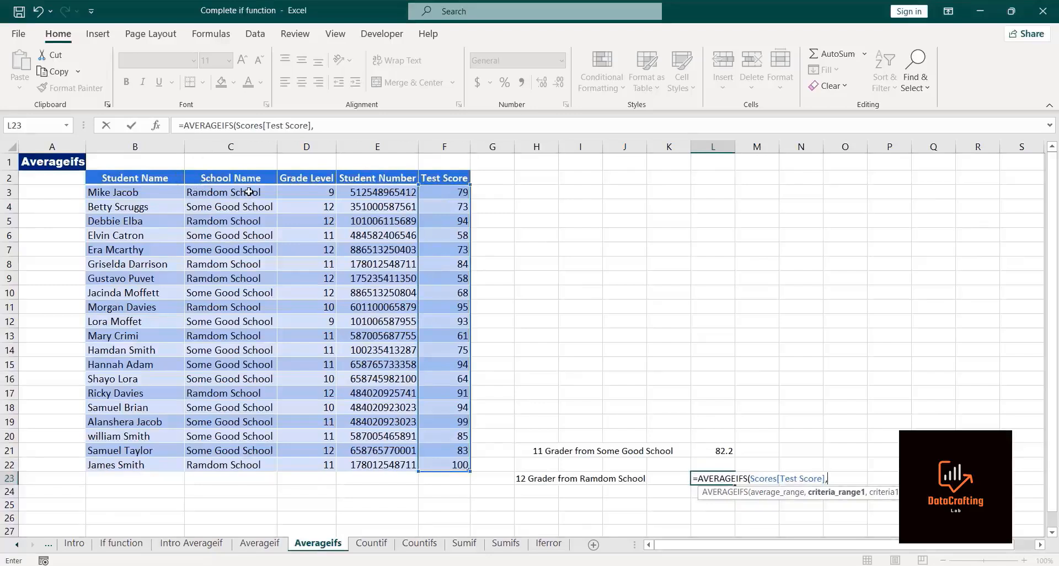
left_click(324, 194)
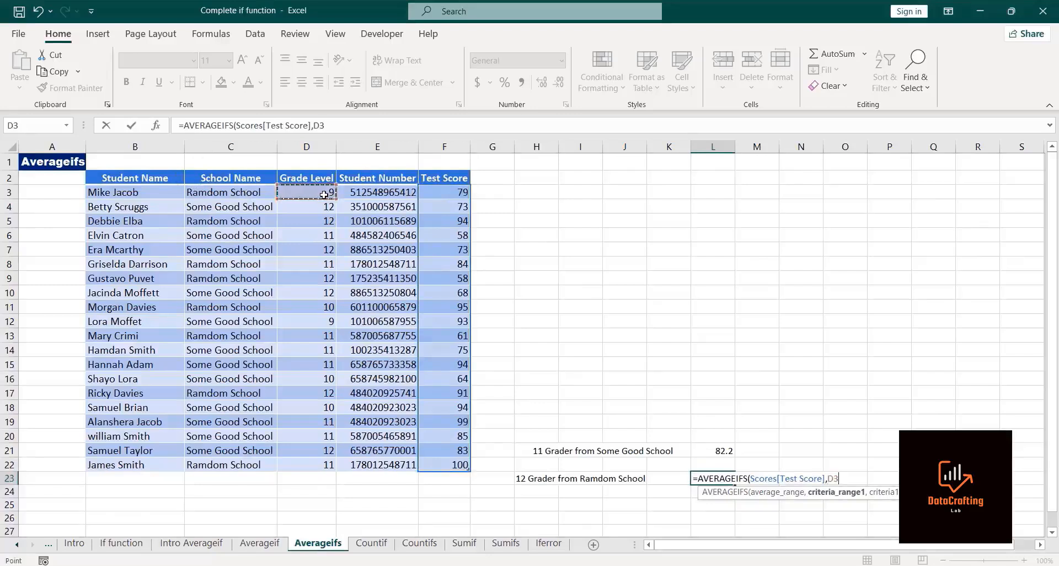
key("ctrl+shift+Down")
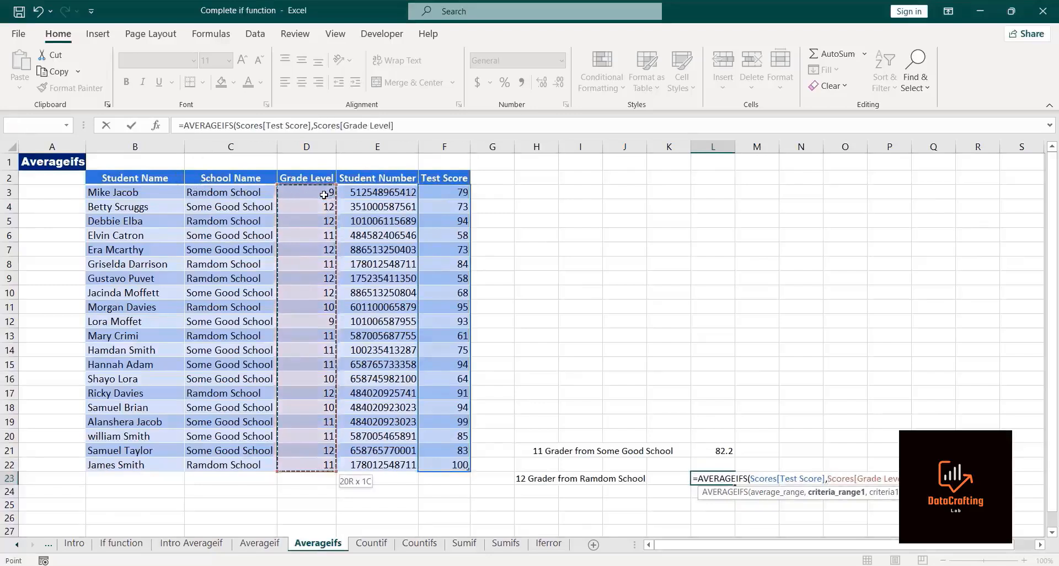
type(",")
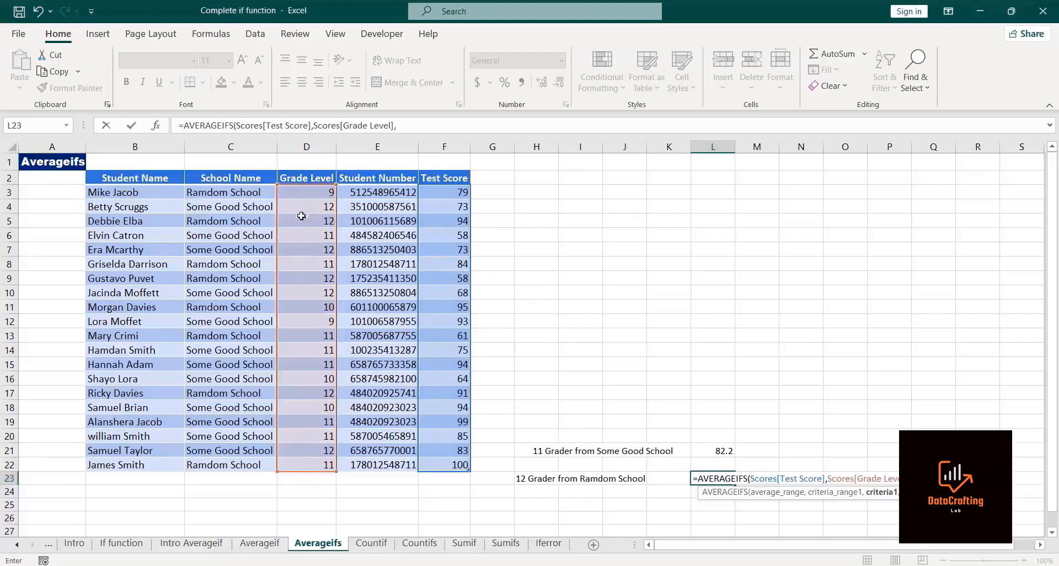
Step: Finish the AVERAGEIFS with criteria D4, criteria range Scores[School Name] and criteria C3, then enter it
left_click(304, 206)
type(",")
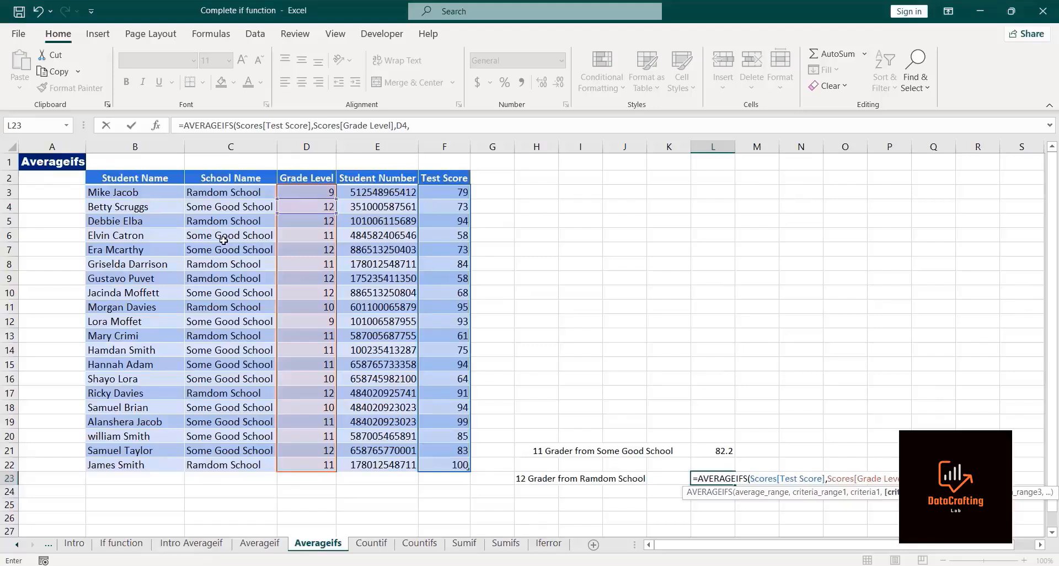
left_click(237, 193)
key("ctrl+shift+Down")
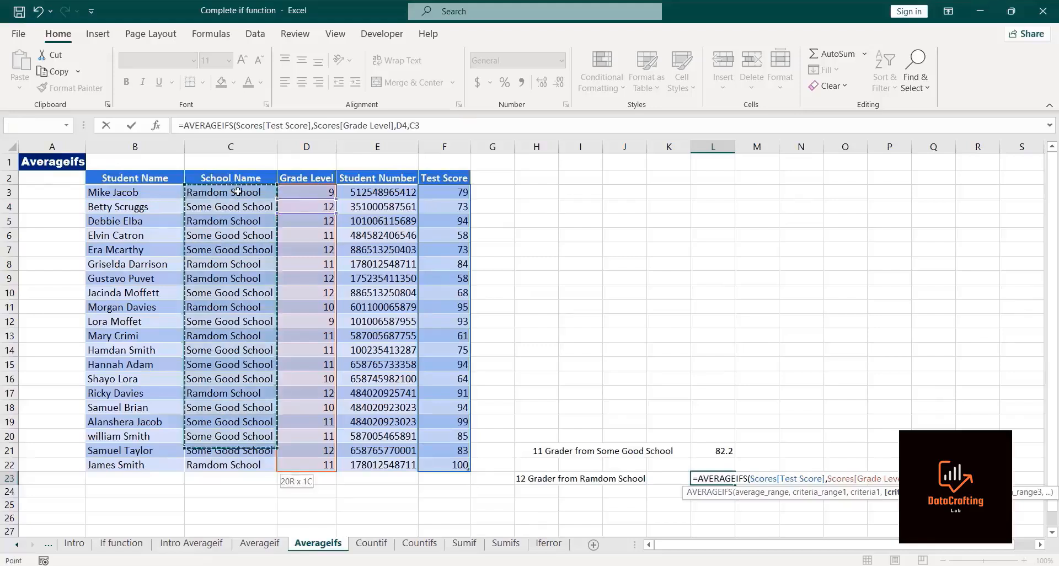
type(",")
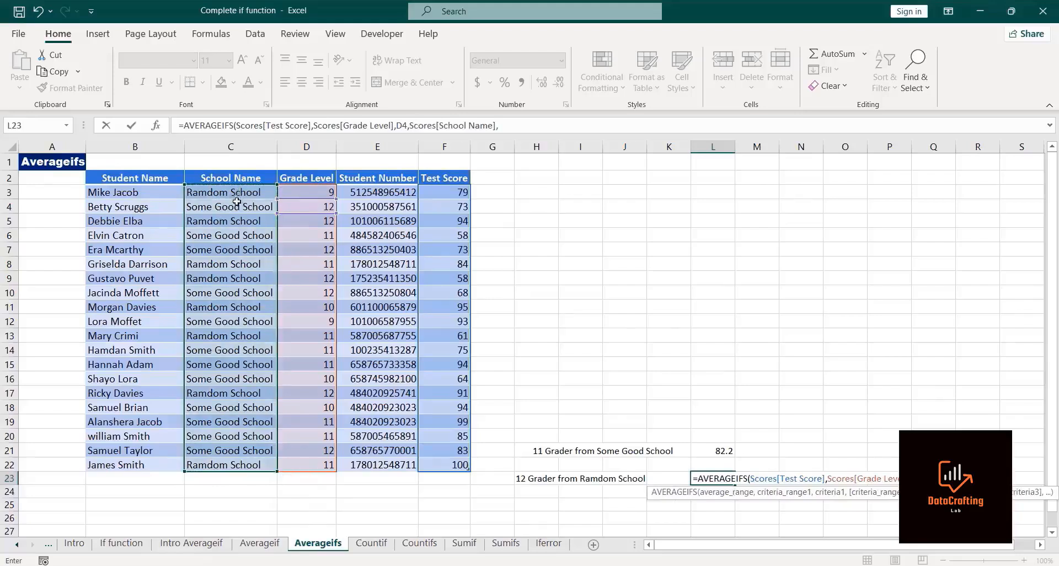
left_click(230, 194)
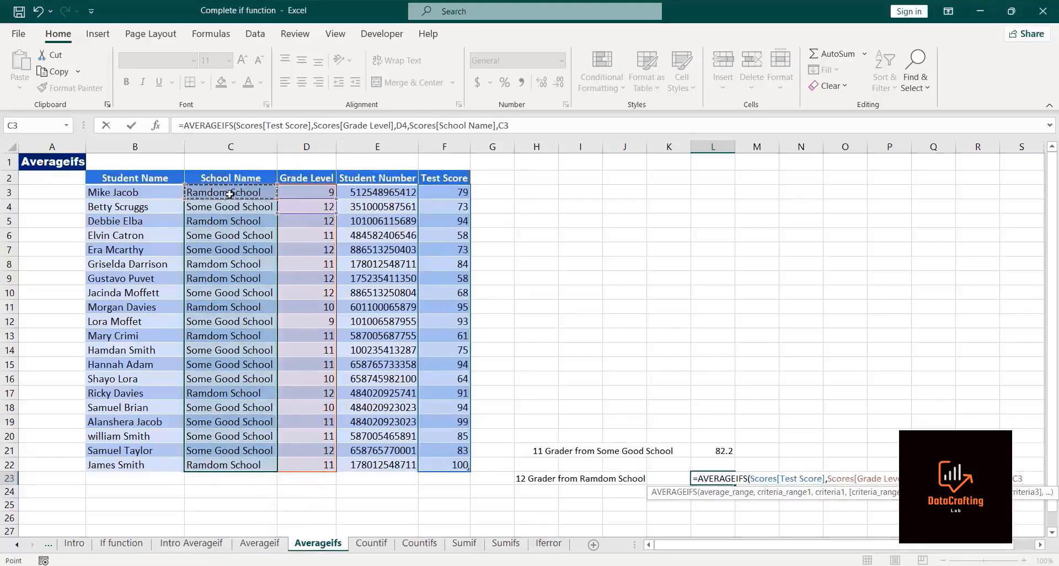
type(")")
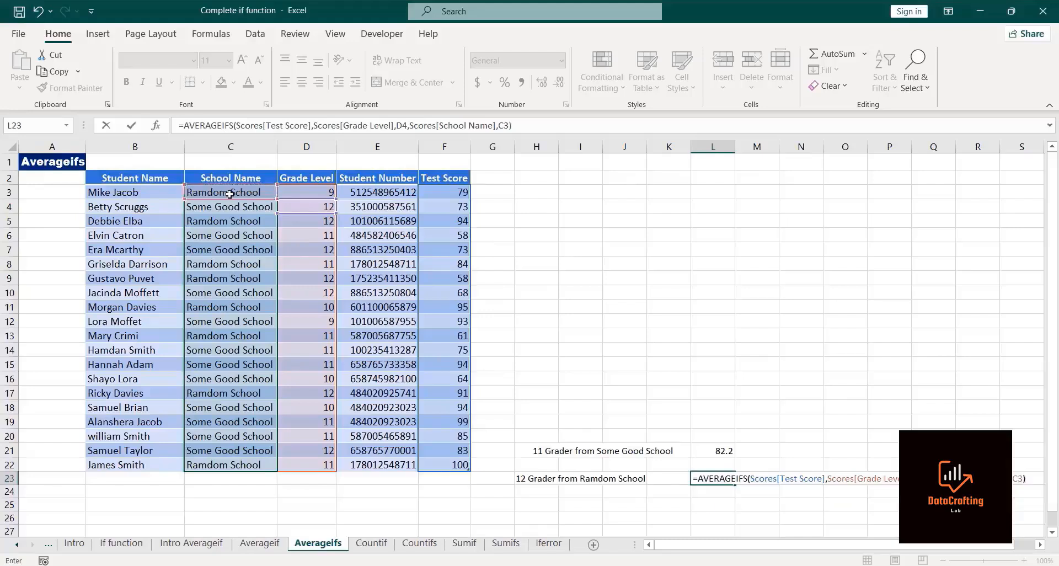
key("Return")
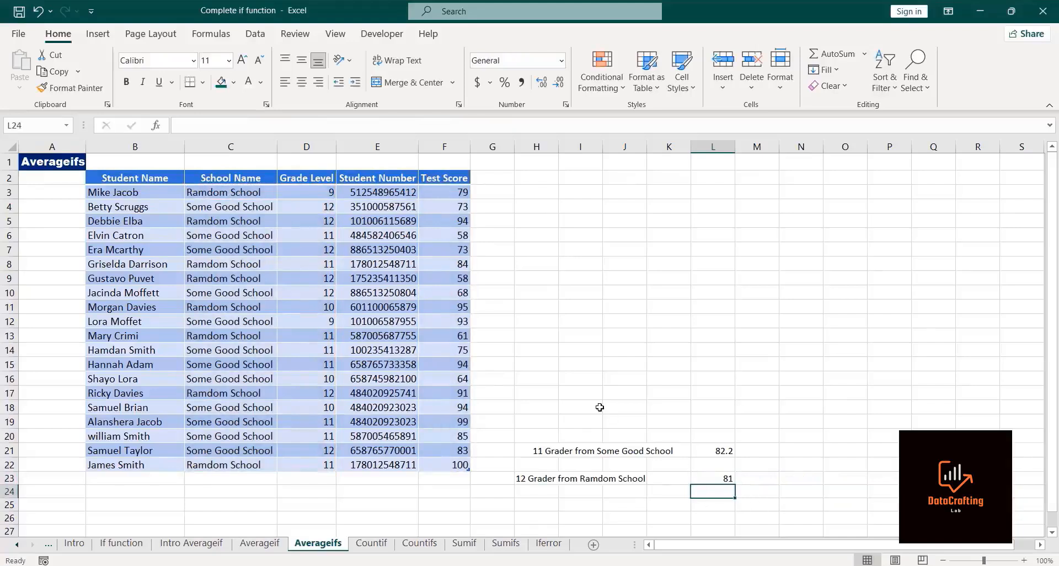
left_click(411, 142)
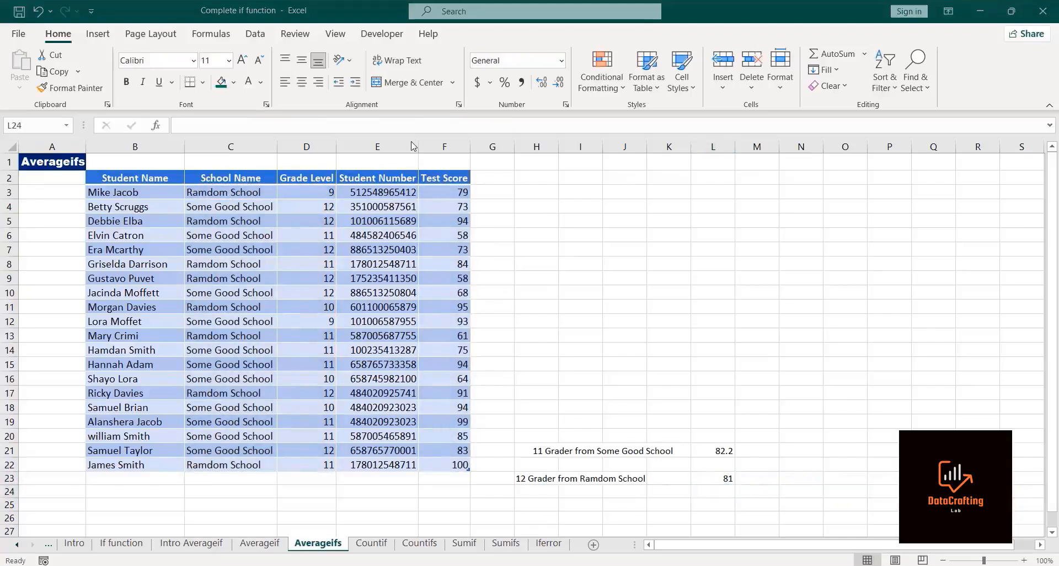
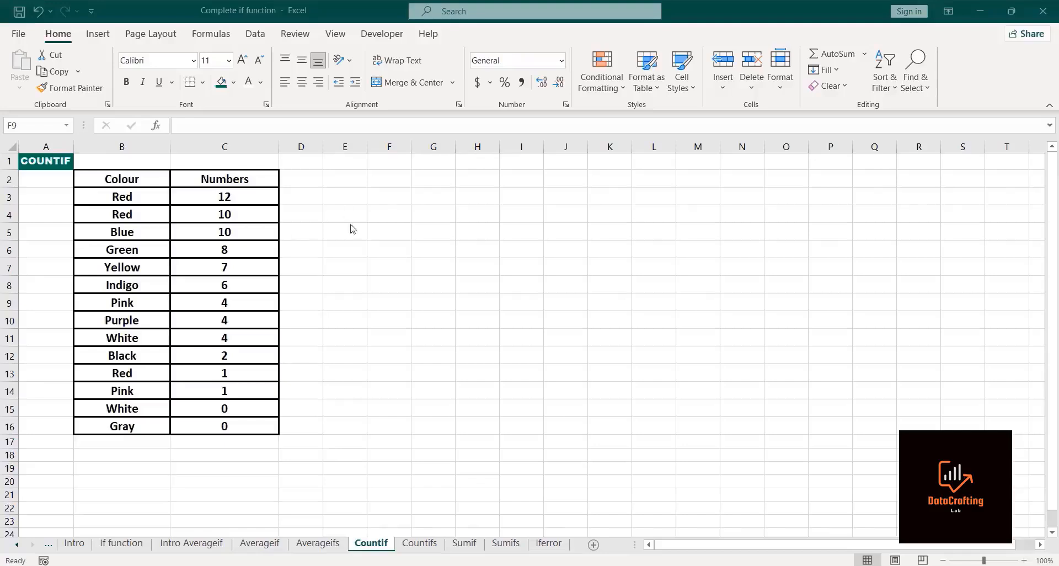
Step: Enter =COUNTIF(B3:B16,"Red") in cell F4 to count the Red entries in the Colour column
left_click(389, 208)
type("=c")
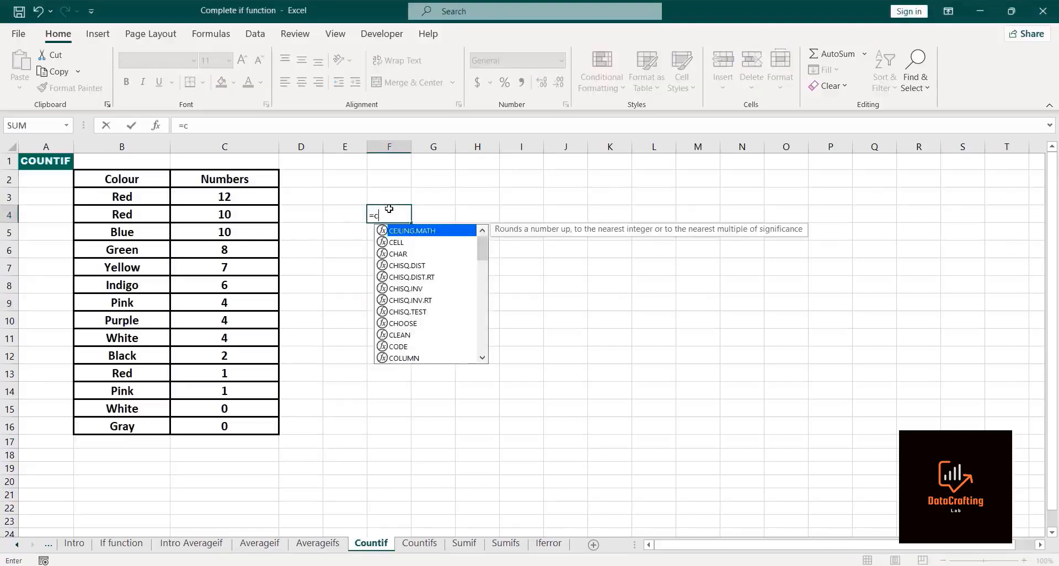
type("ountif")
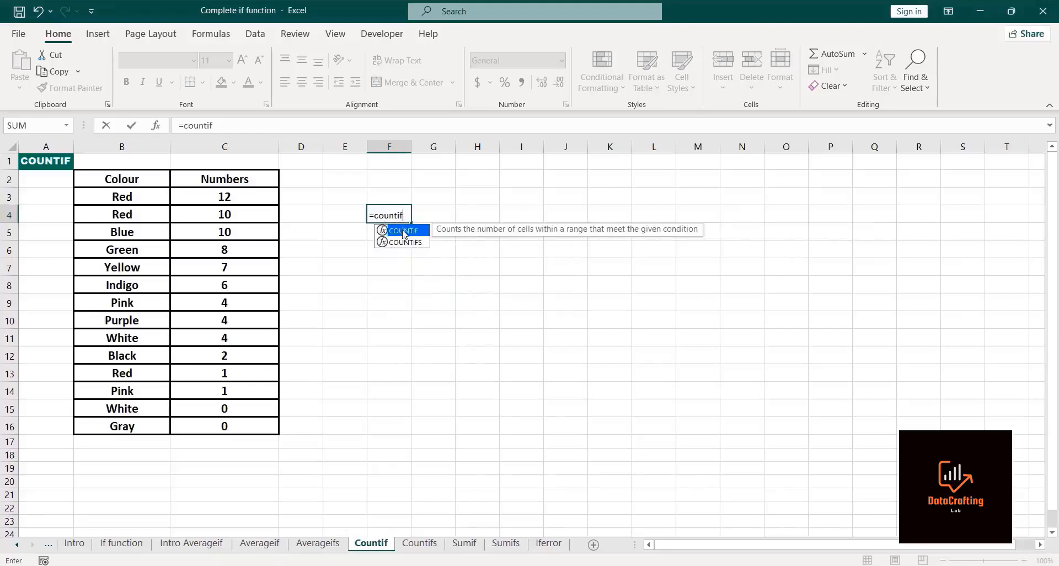
double_click(404, 234)
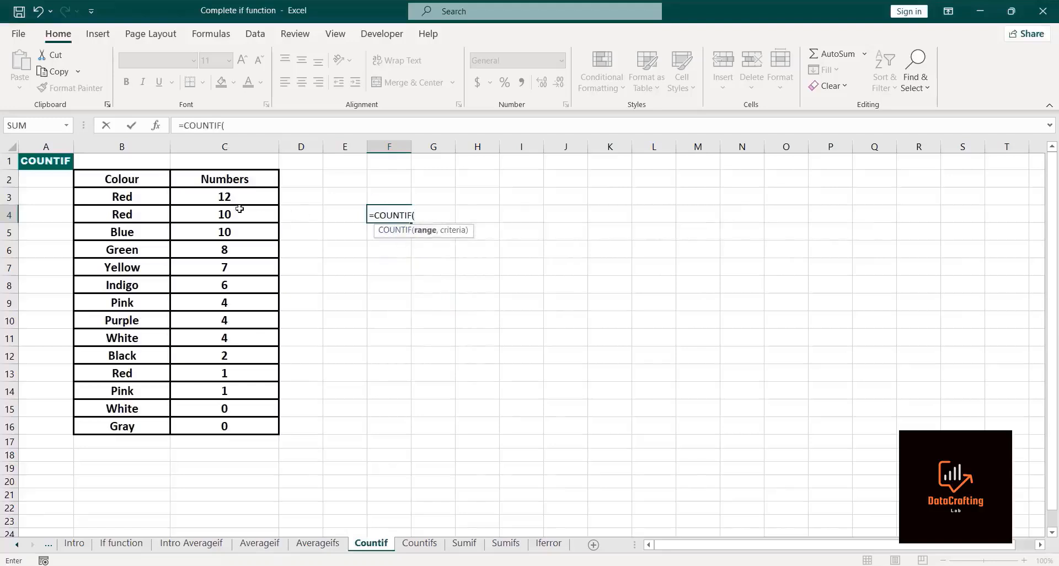
left_click(113, 197)
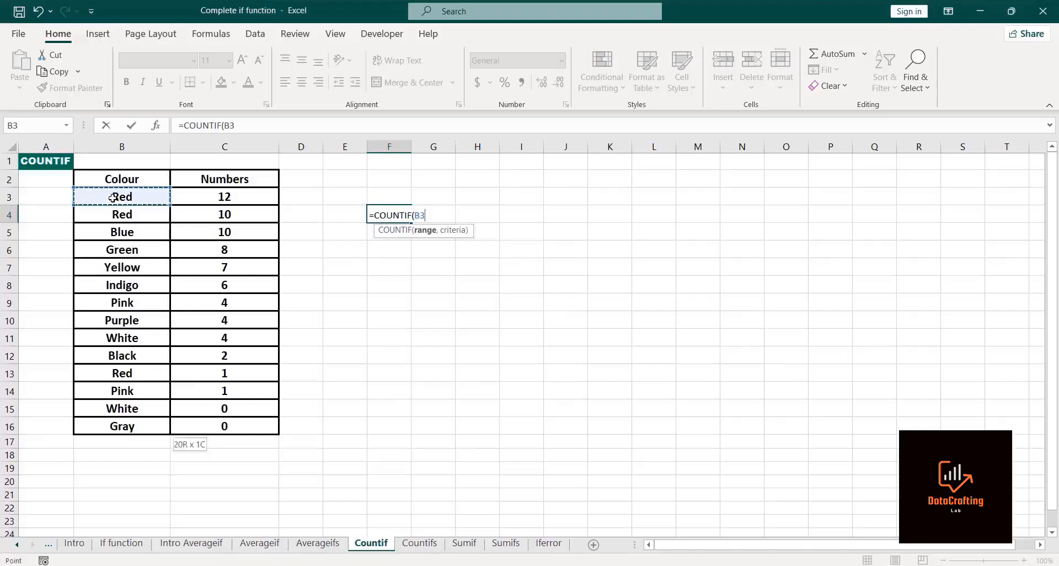
key("ctrl+shift+Down")
type(",")
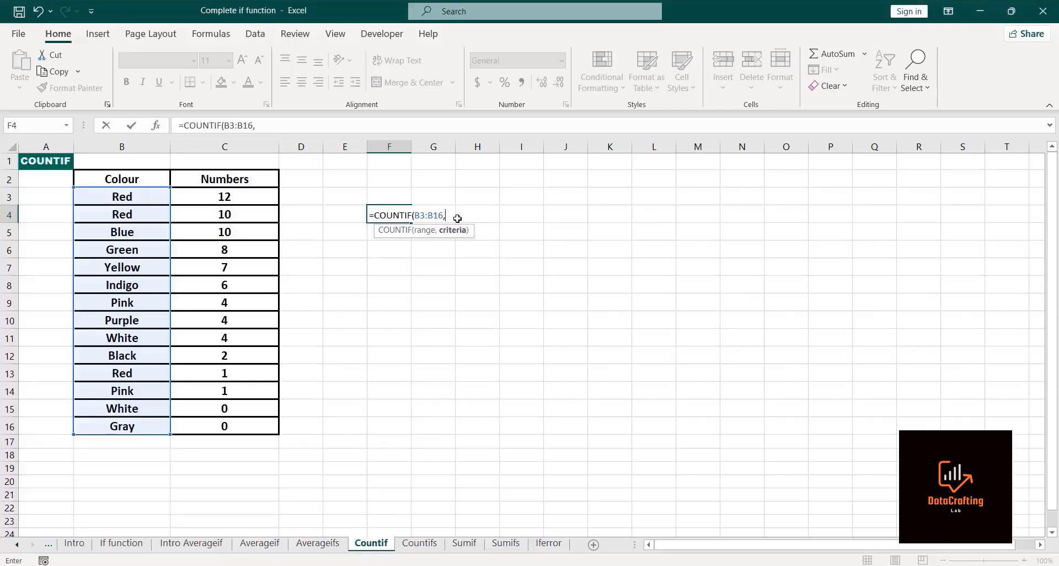
type("REd")
key("BackSpace")
key("BackSpace")
type("ed\")")
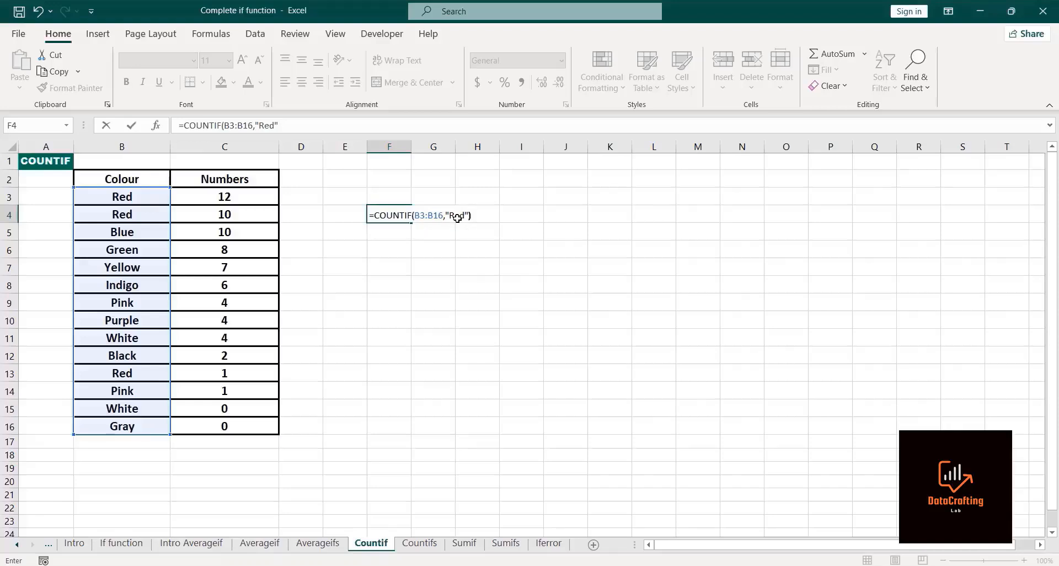
key("Return")
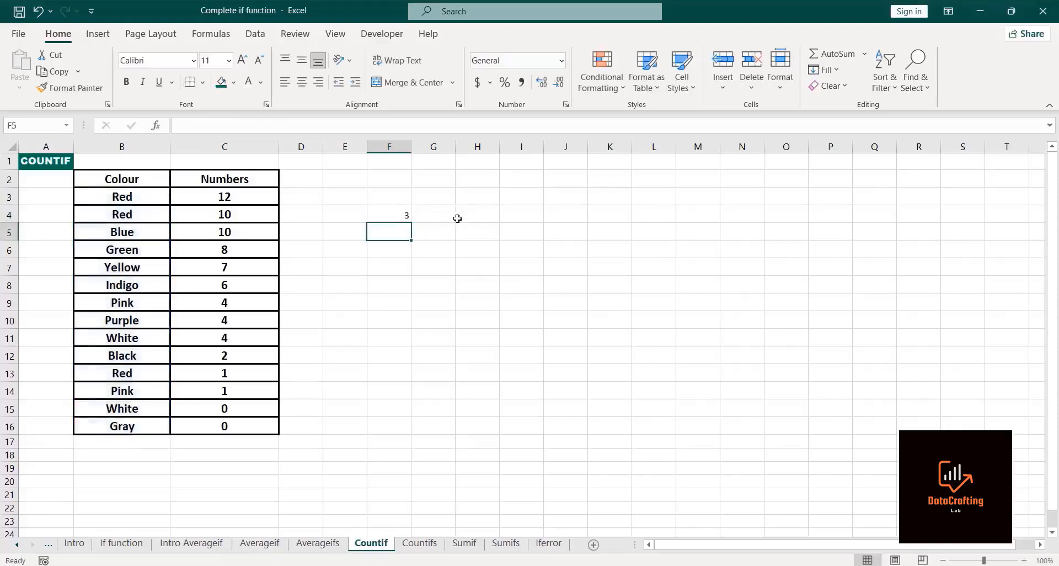
Step: Add the labels criteria in E3, Red in E4 and White in E6 beside the colour table
left_click(393, 215)
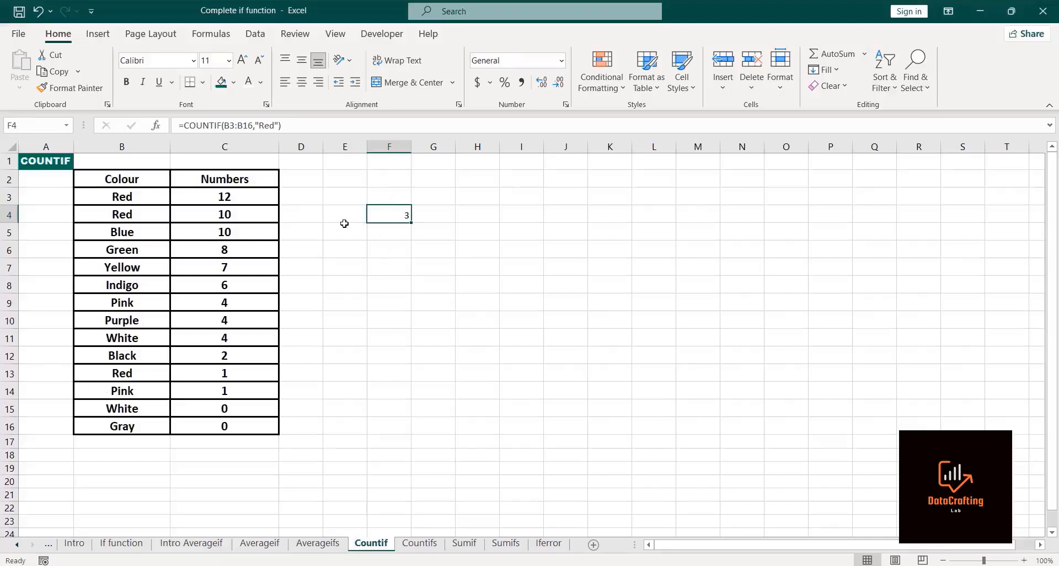
left_click(341, 220)
left_click(336, 198)
type("Crui")
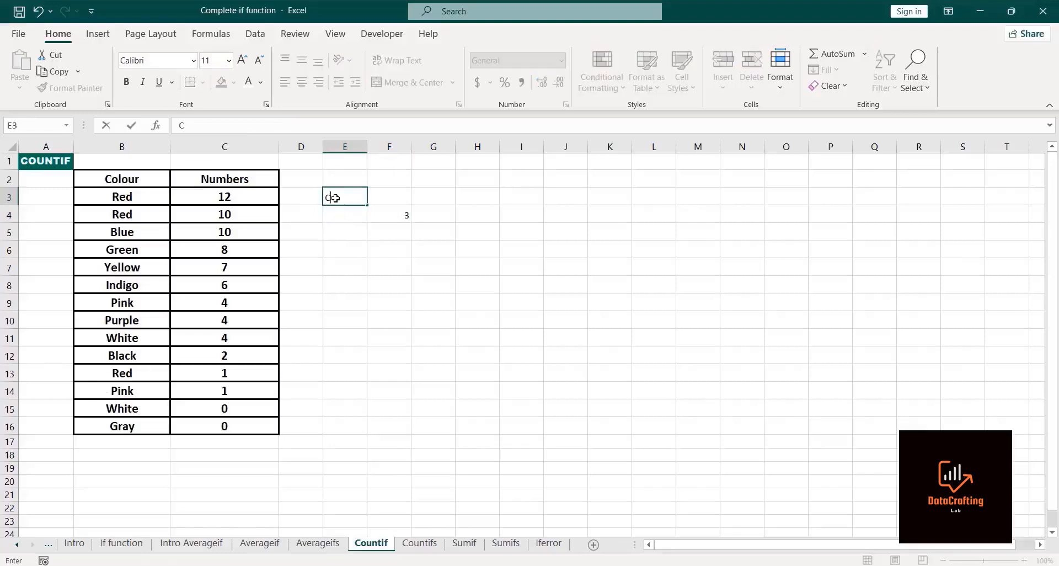
key("BackSpace")
key("BackSpace")
key("BackSpace")
key("BackSpace")
key("BackSpace")
type("criteria")
key("Return")
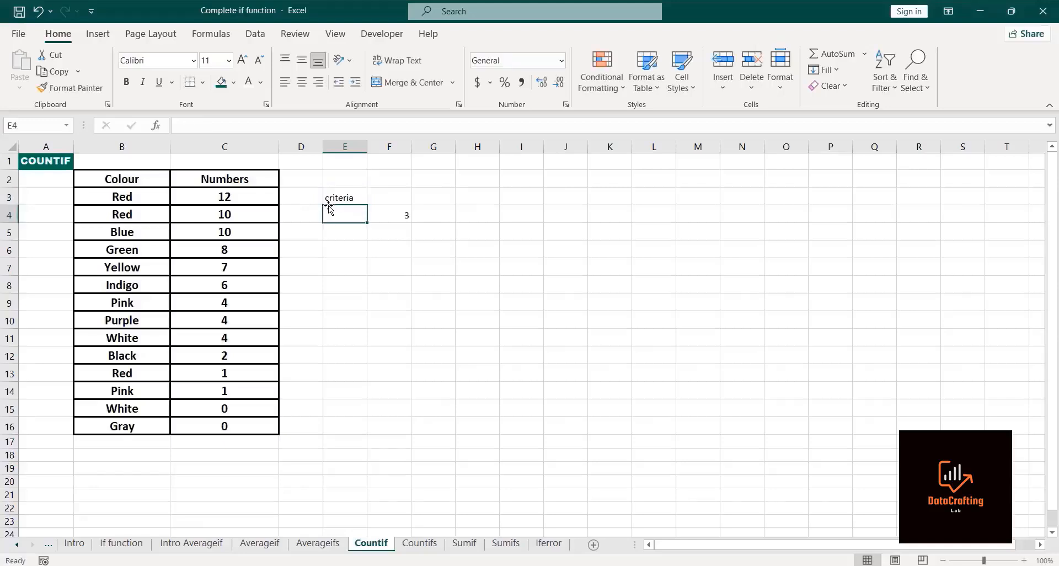
type("R")
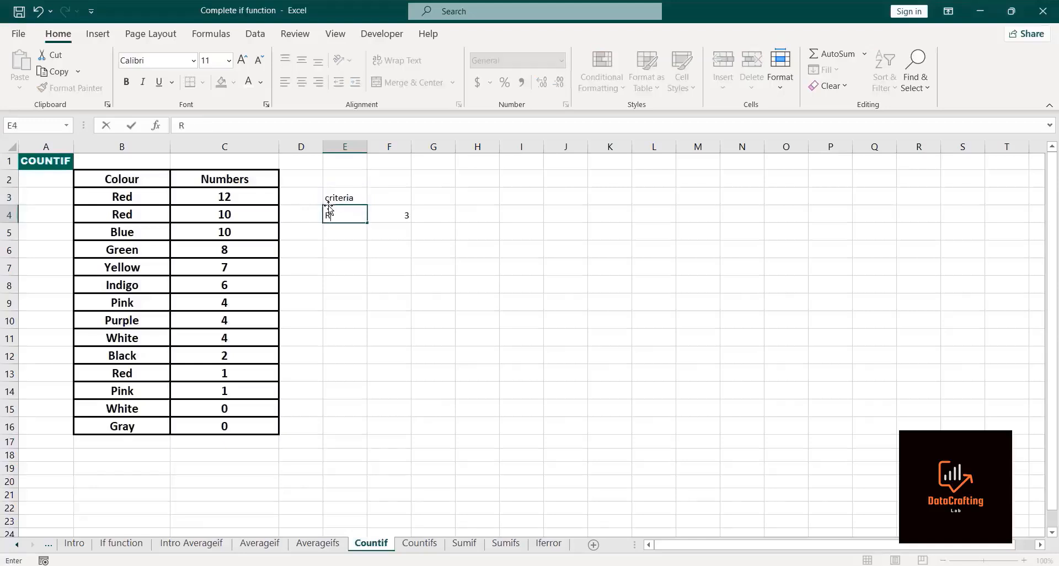
type("ed")
key("Return")
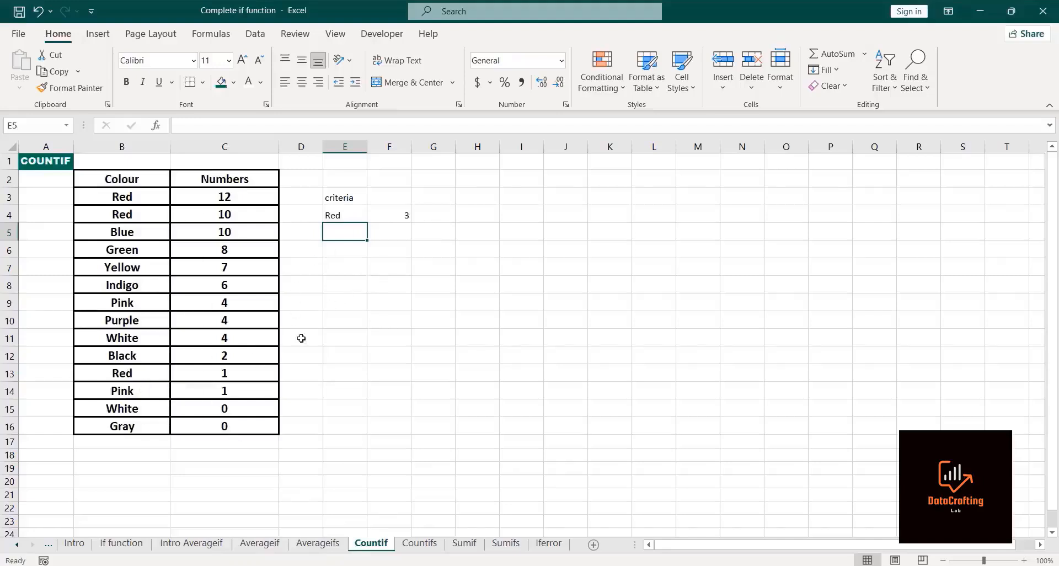
left_click(338, 254)
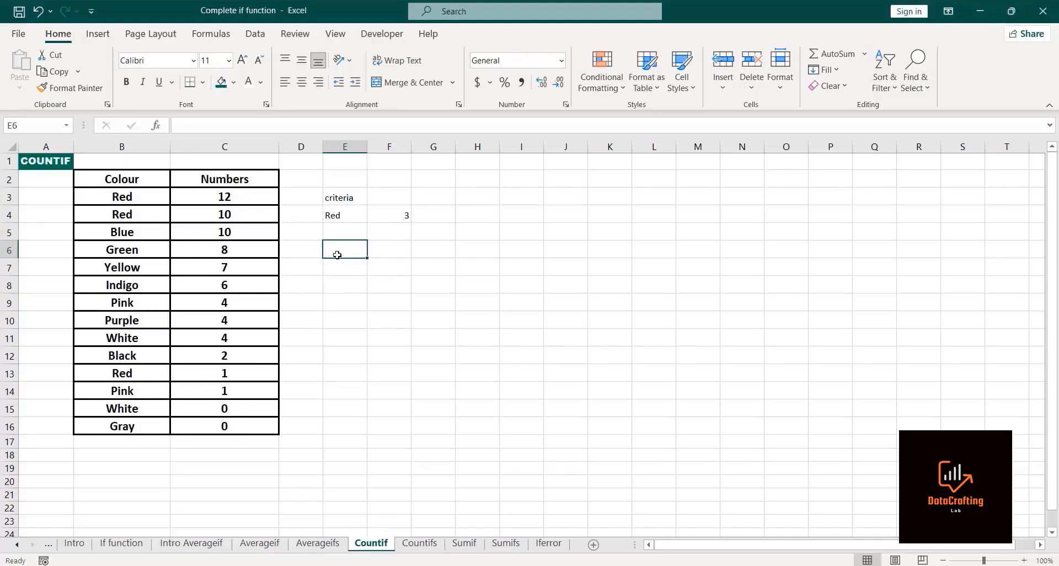
type("White")
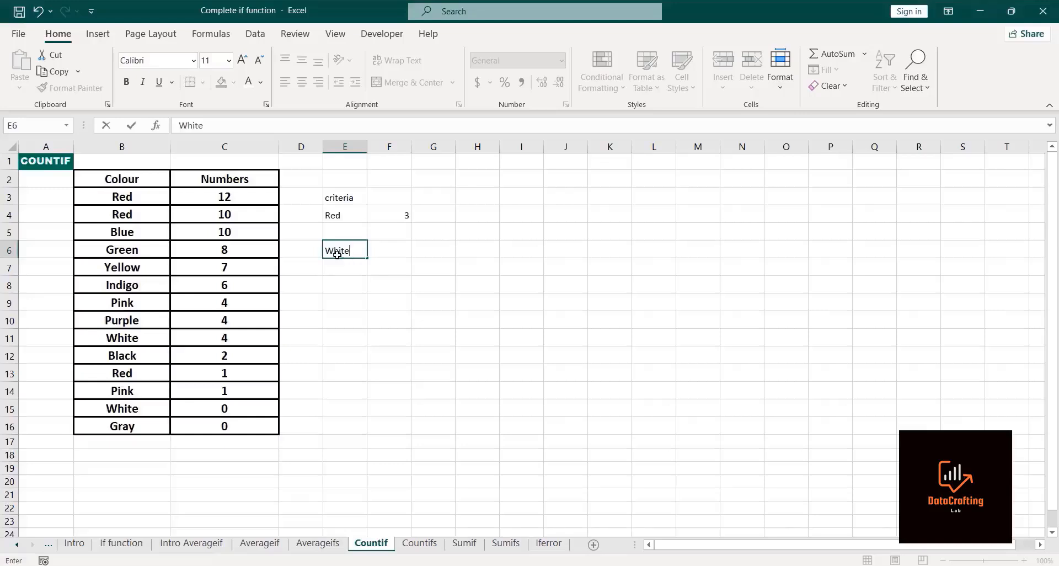
key("Return")
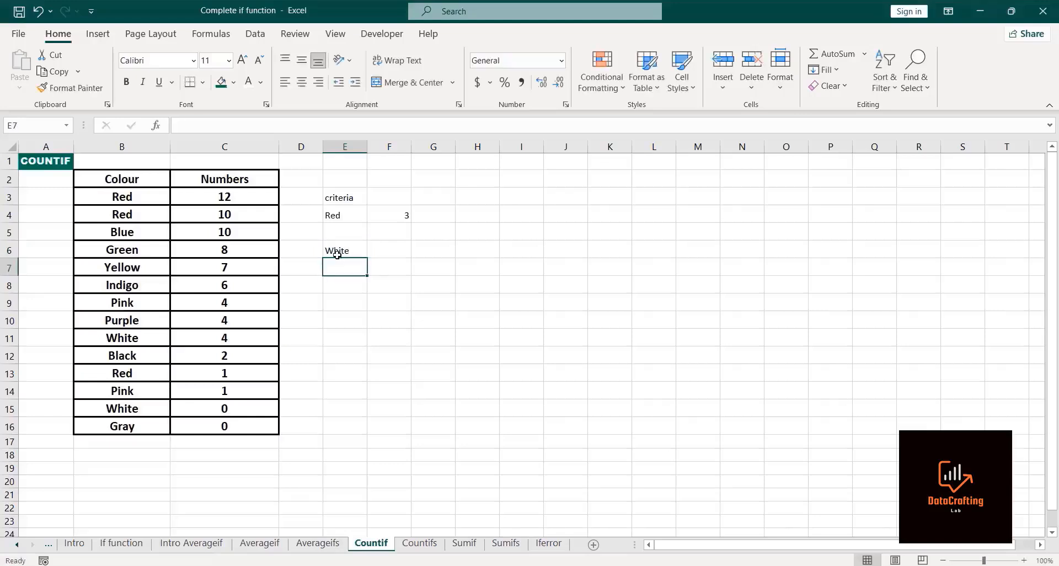
Step: Enter =COUNTIF(B3:B16,"white") in cell F6 to count the White entries
left_click(383, 248)
type("=coun")
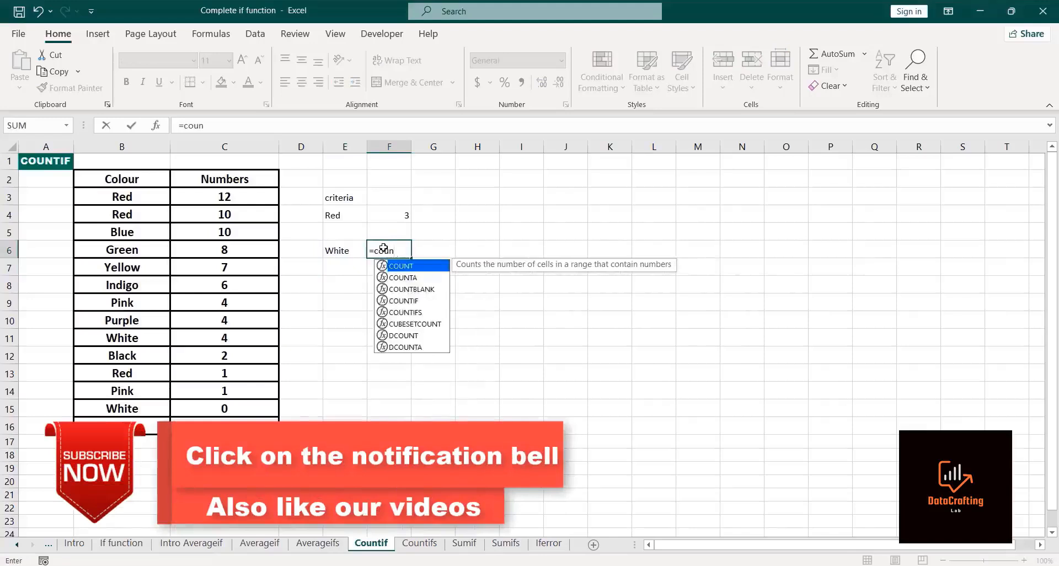
type("tif")
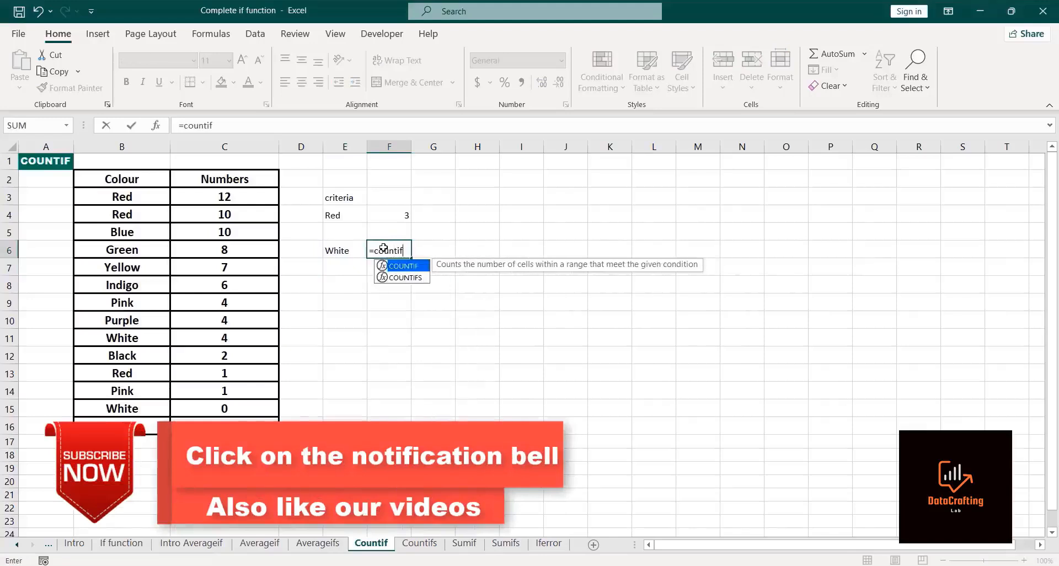
double_click(408, 267)
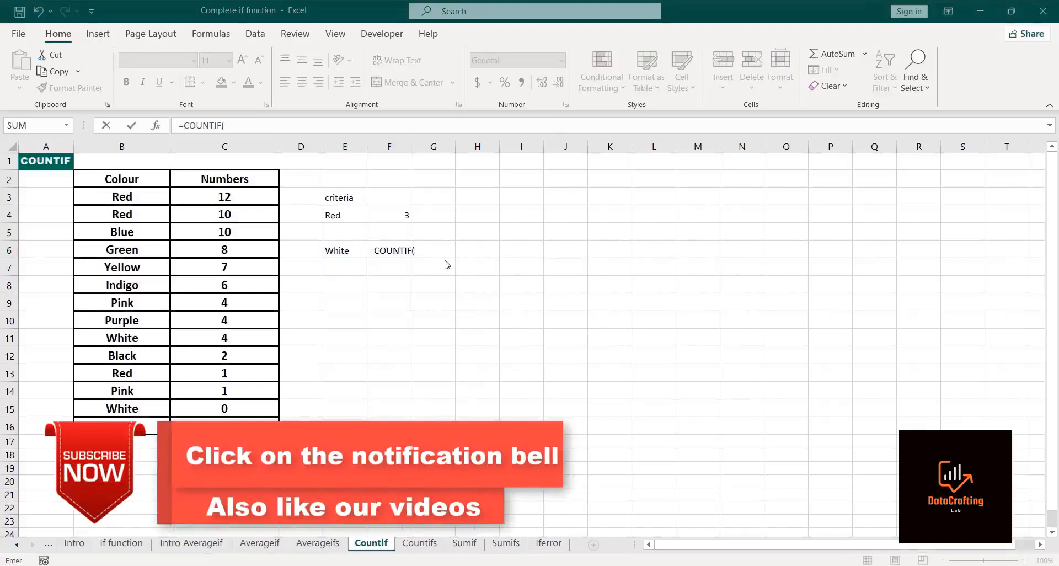
left_click(132, 193)
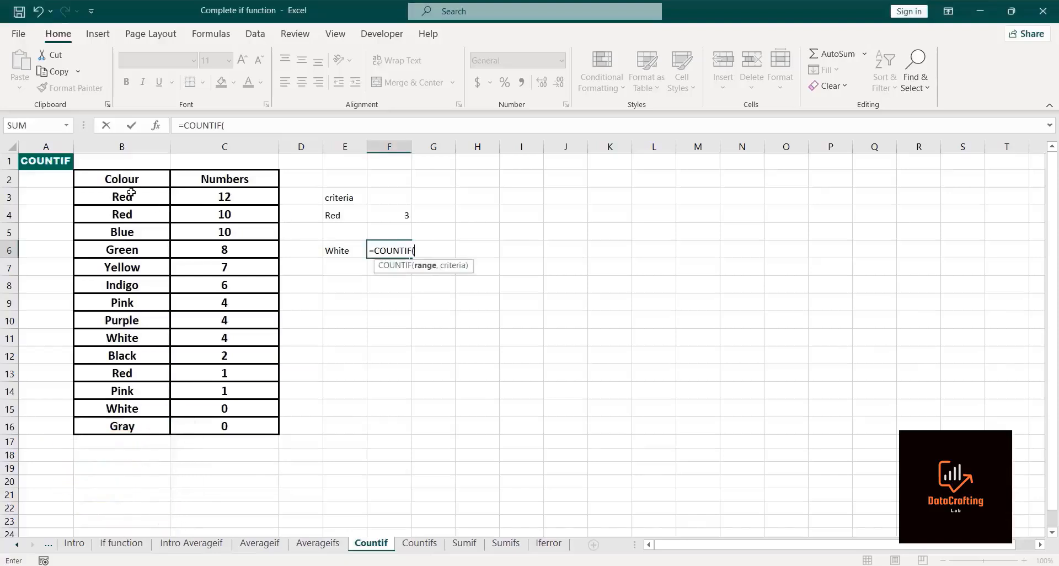
left_click(132, 193)
key("ctrl+shift+Down")
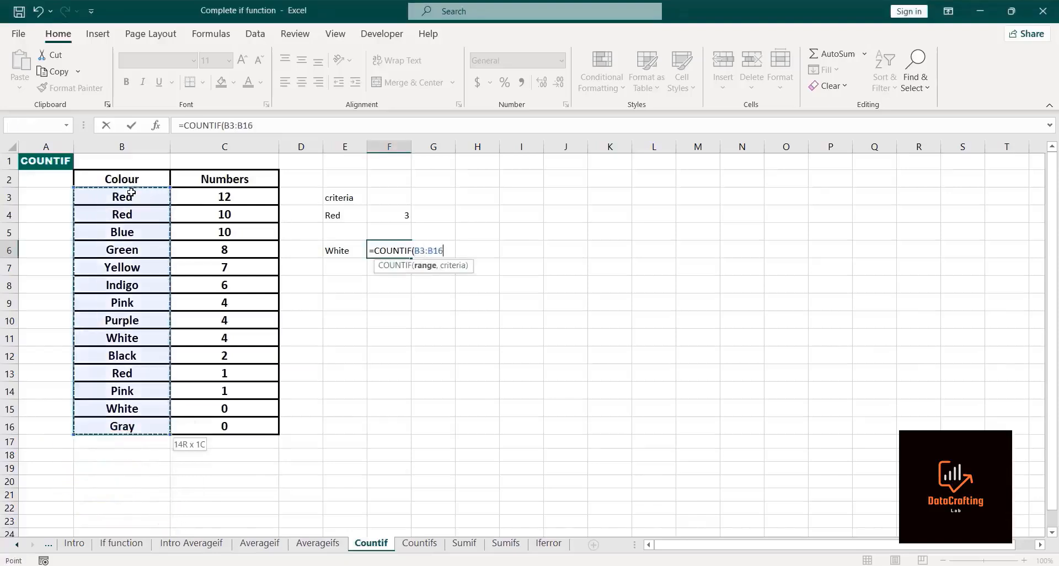
type(",")
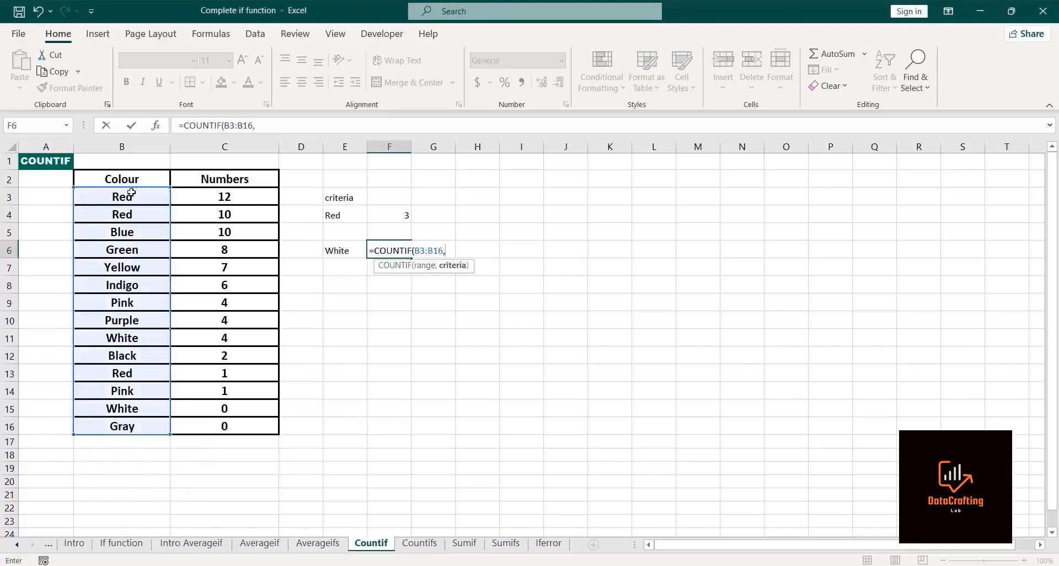
type("\"white\")")
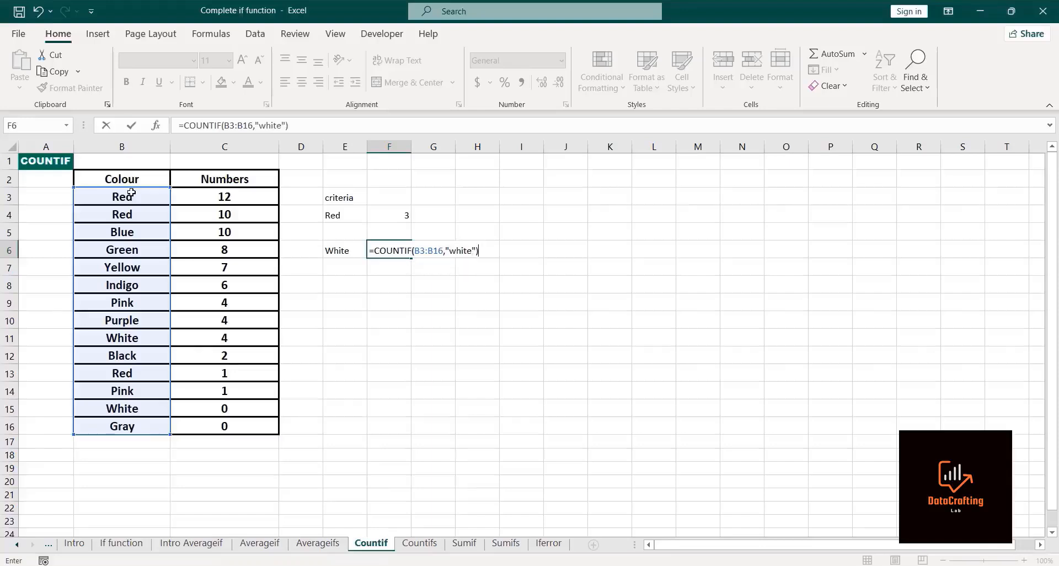
key("Return")
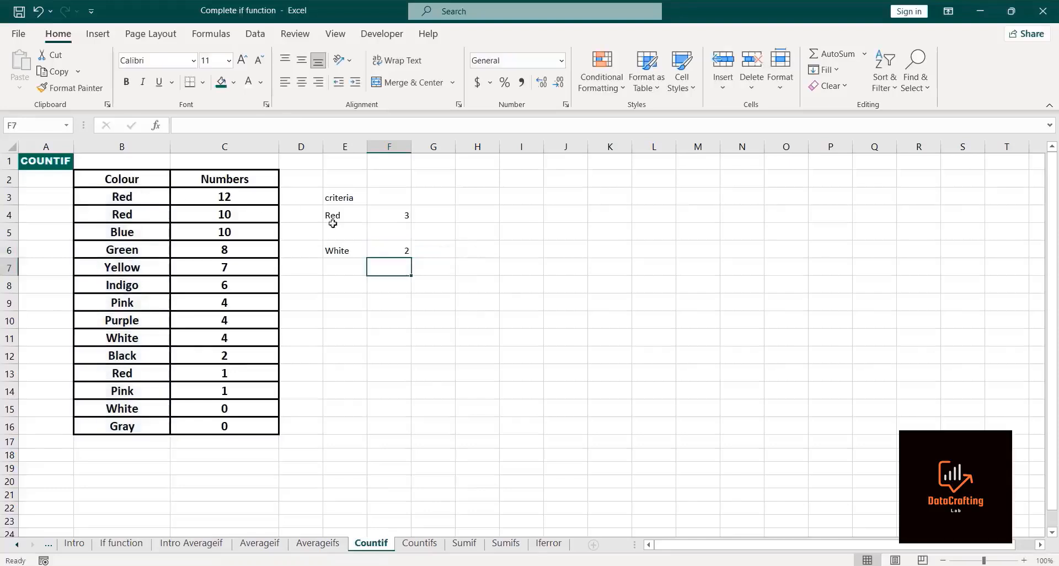
left_click(381, 248)
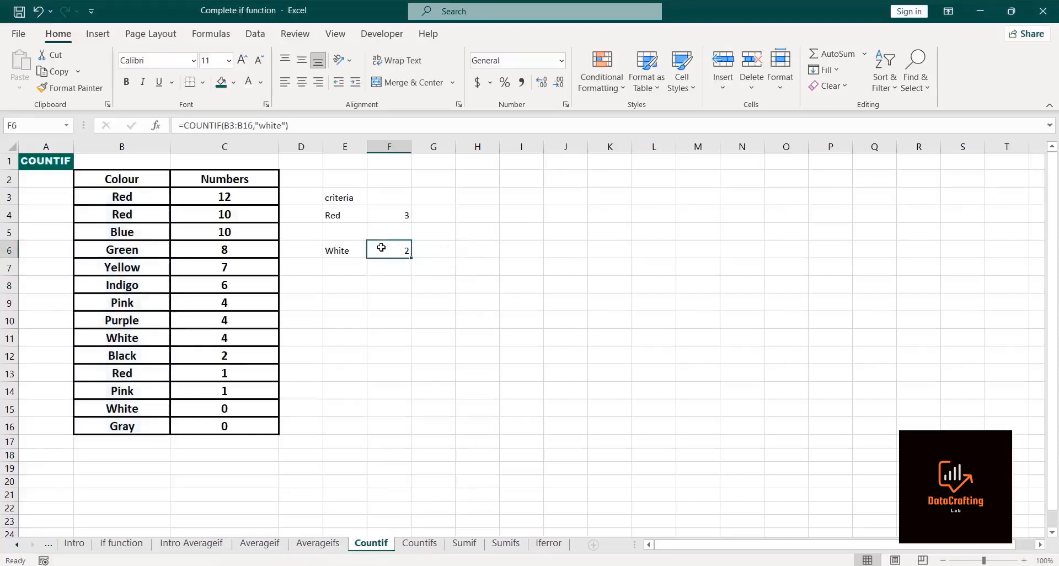
left_click(100, 408)
left_click(108, 337)
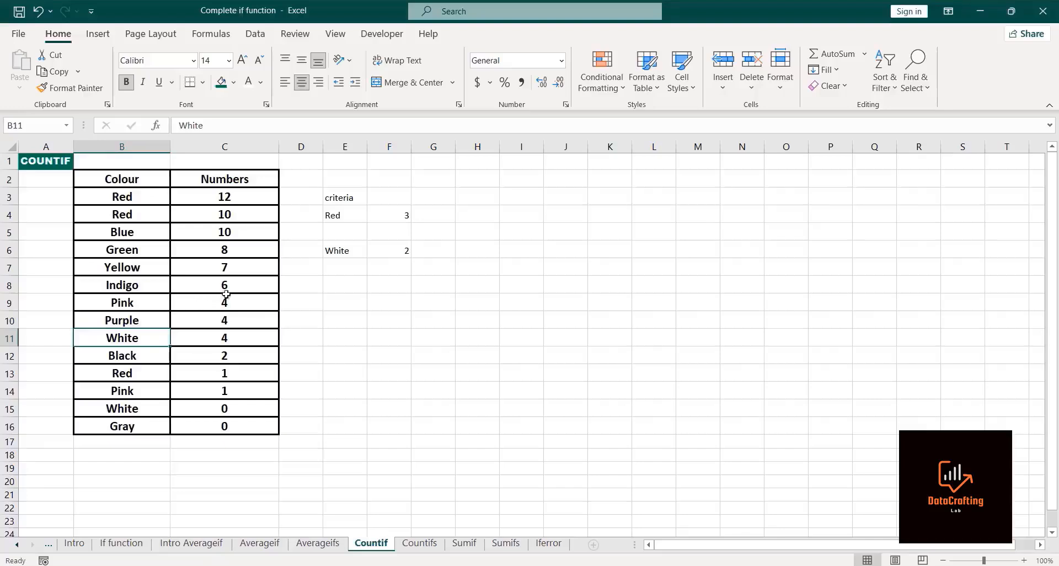
Step: Enter =COUNTIF(C3:C16,">=4") in cell F7 to count Numbers of at least 4
left_click(373, 266)
type("=c")
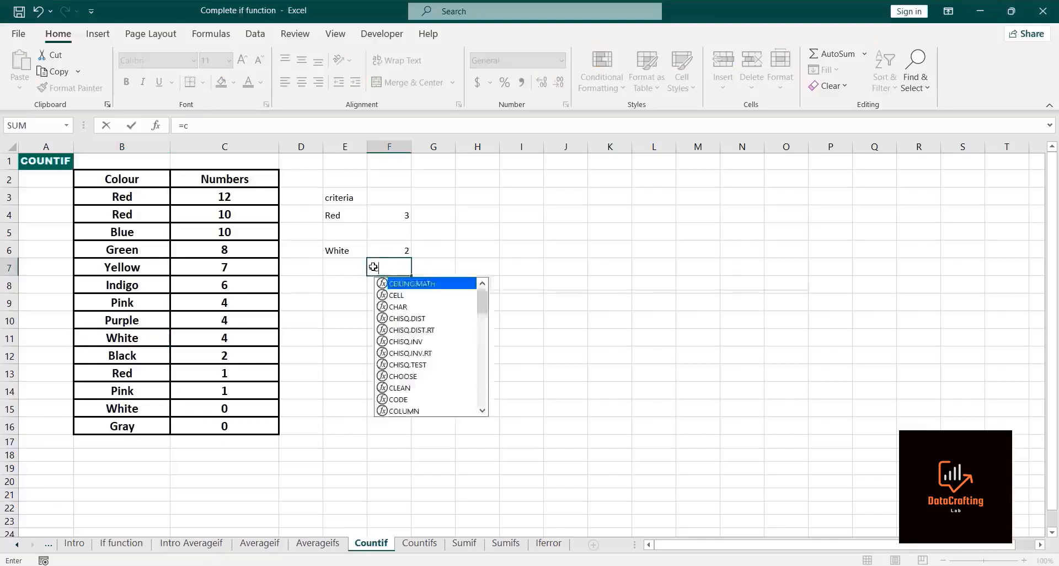
type("ountif")
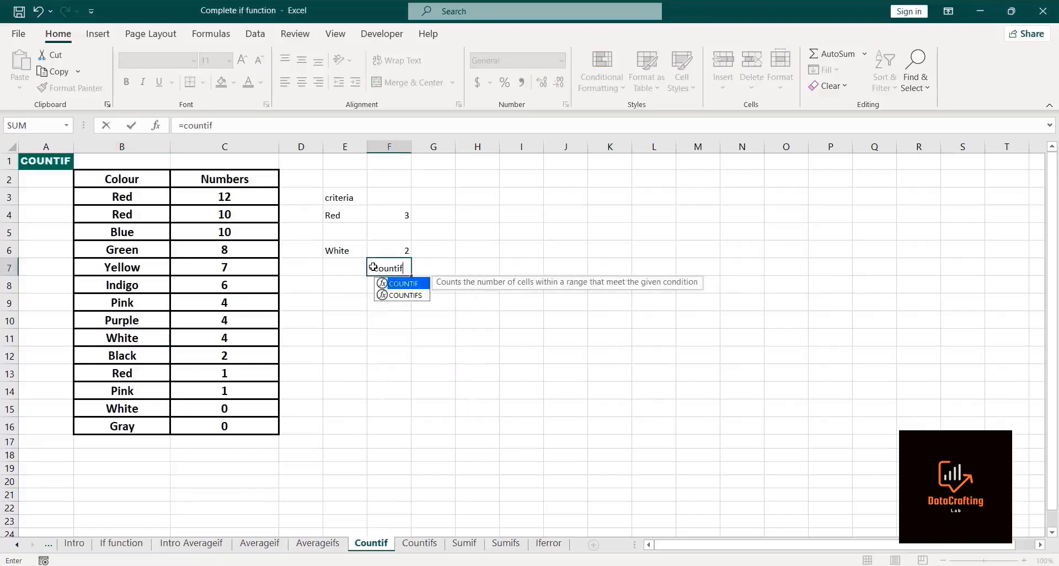
double_click(406, 284)
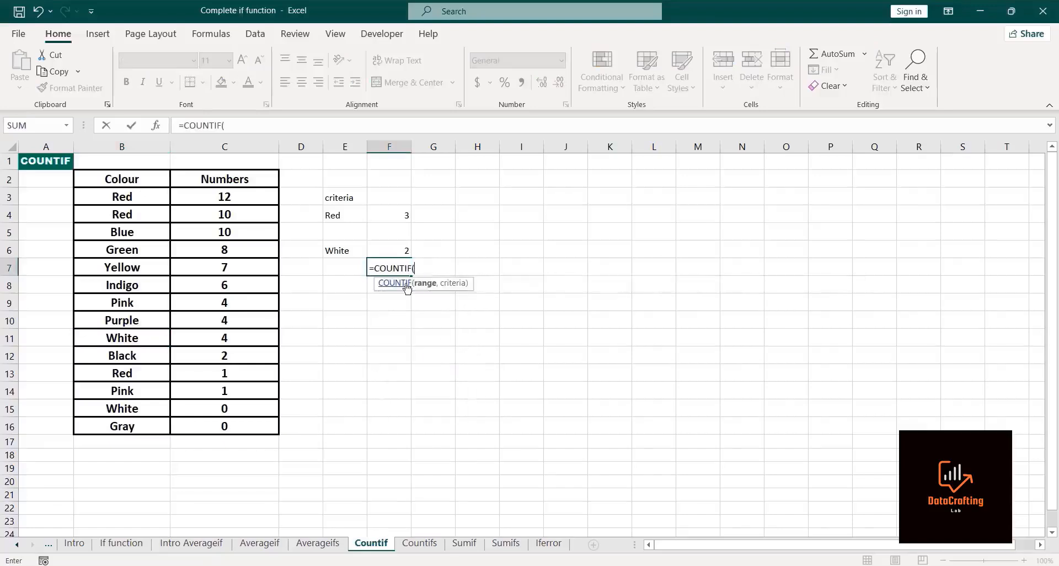
left_click(200, 197)
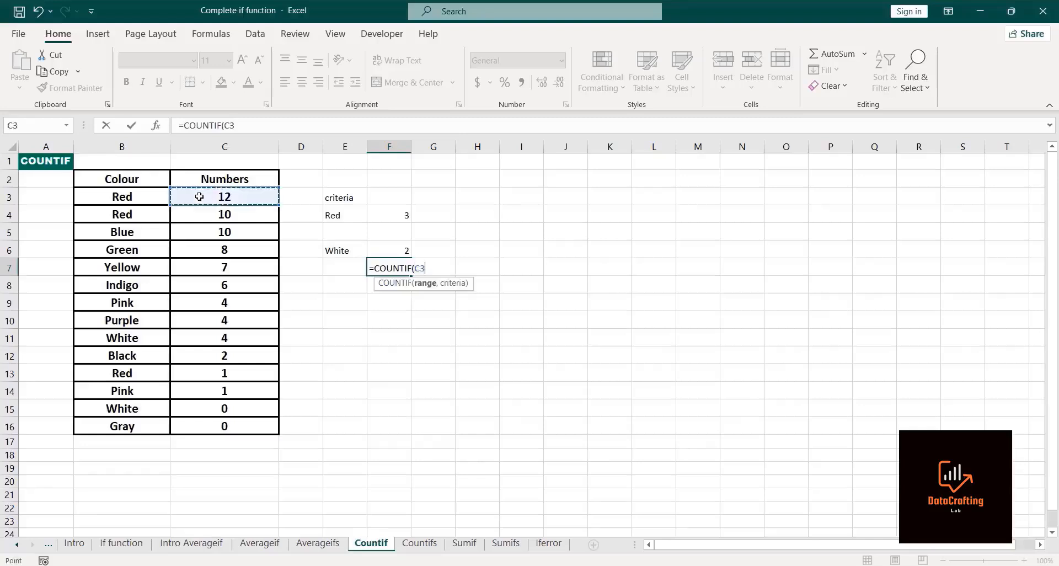
key("ctrl+shift+Down")
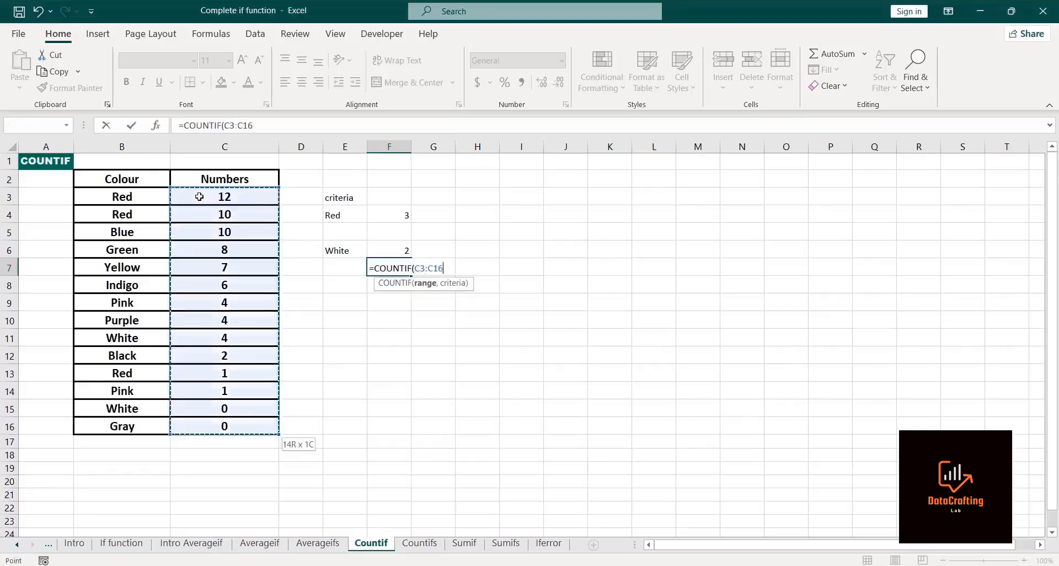
type(",")
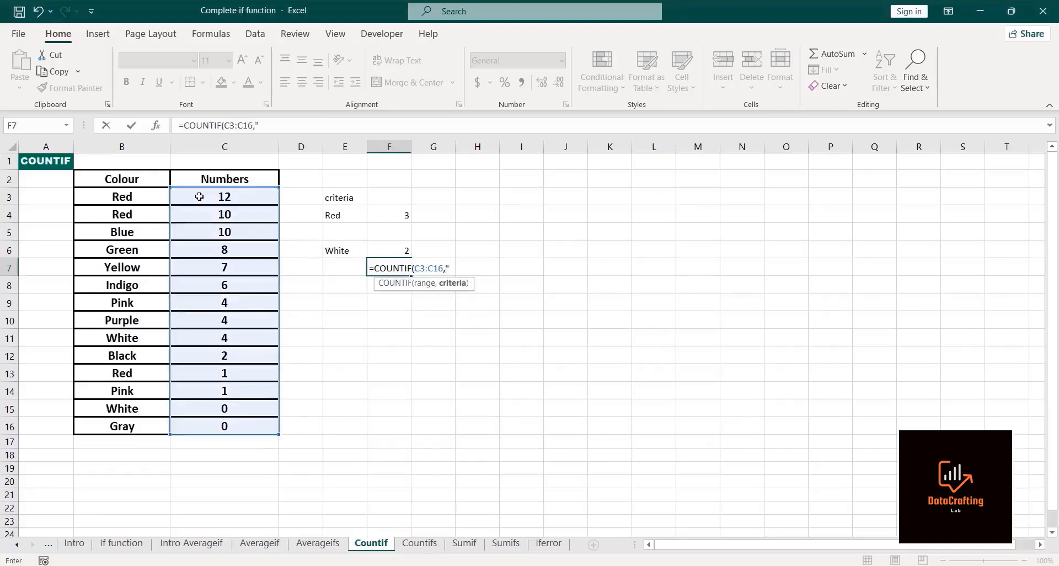
type("\">=4")
left_click(469, 270)
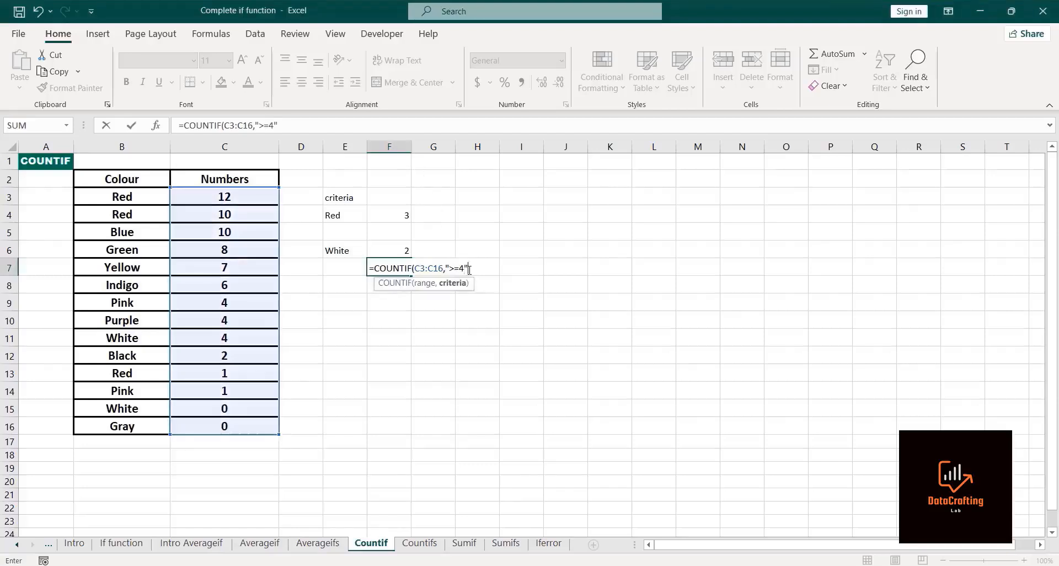
type(")")
key("Return")
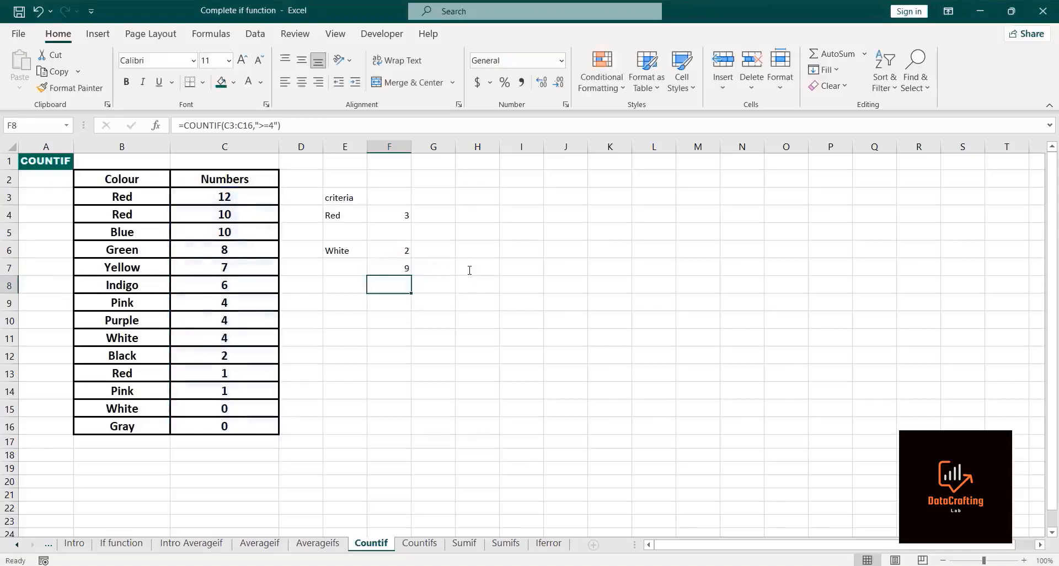
left_click(384, 268)
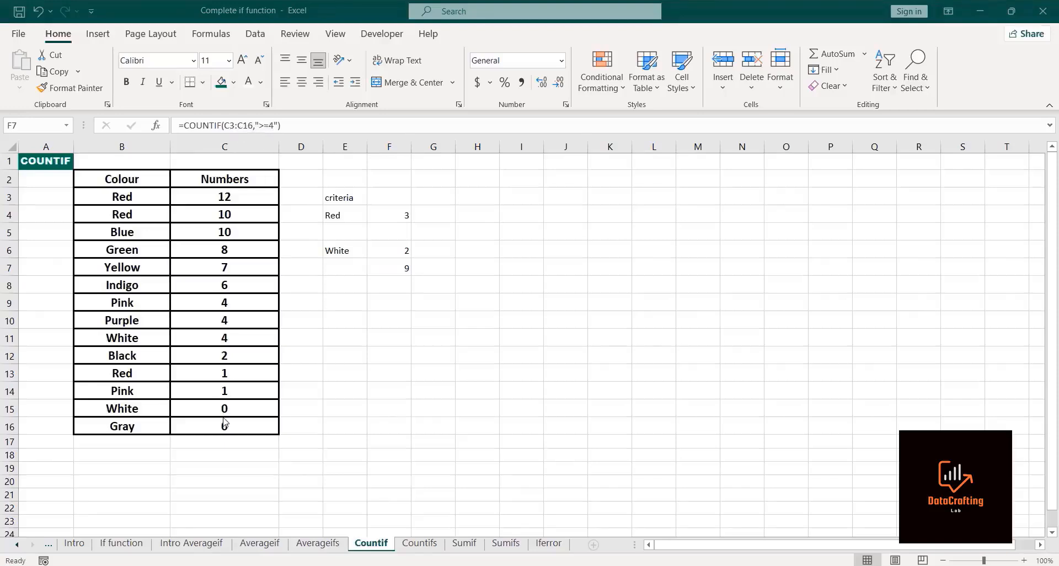
left_click(195, 335)
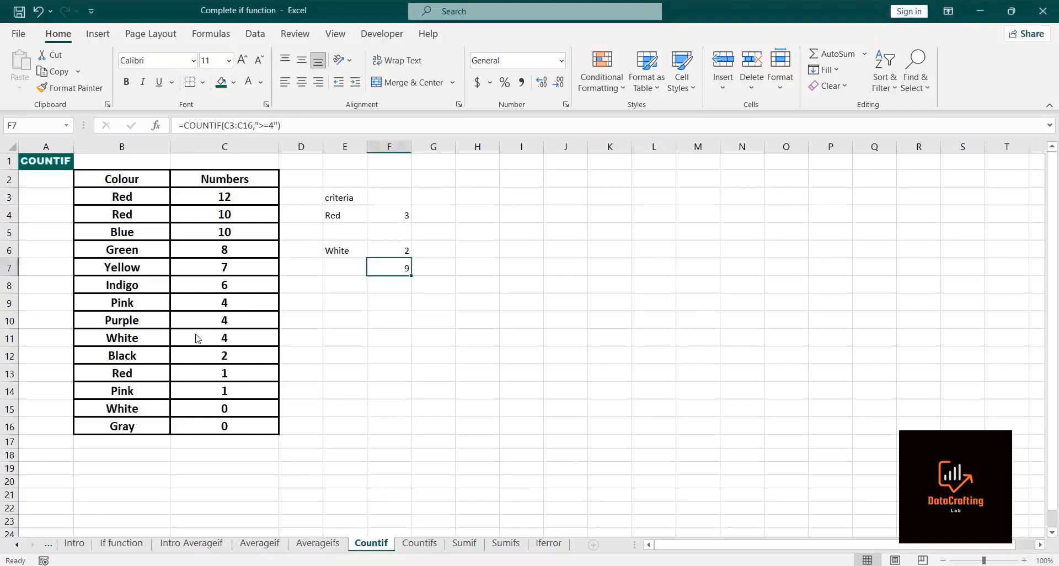
Step: Review the values in the Numbers column, moving from C11 up to C3
left_click(197, 336)
left_click(201, 322)
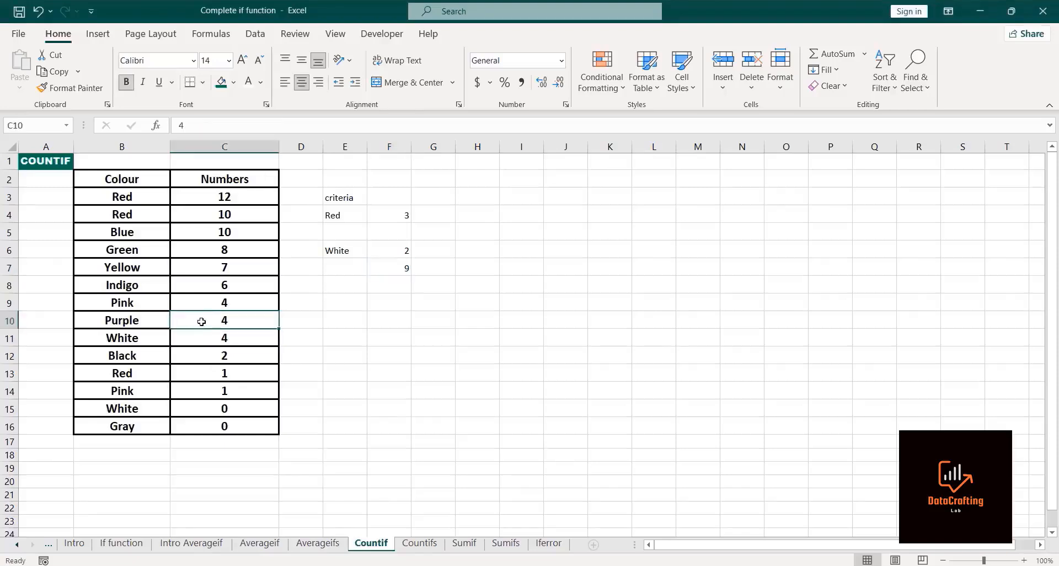
left_click(204, 303)
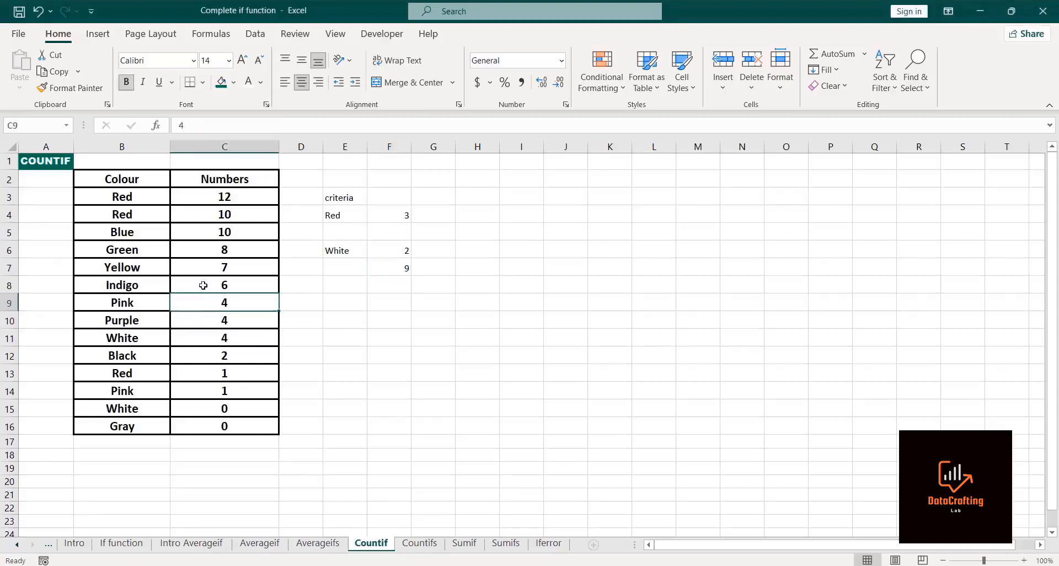
left_click(203, 285)
left_click(206, 267)
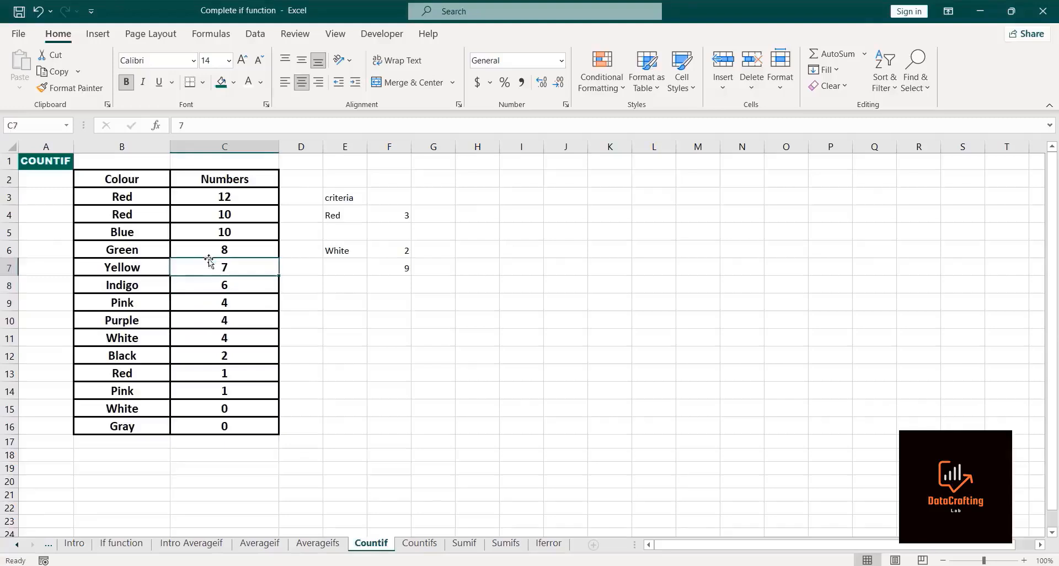
left_click(207, 250)
left_click(204, 232)
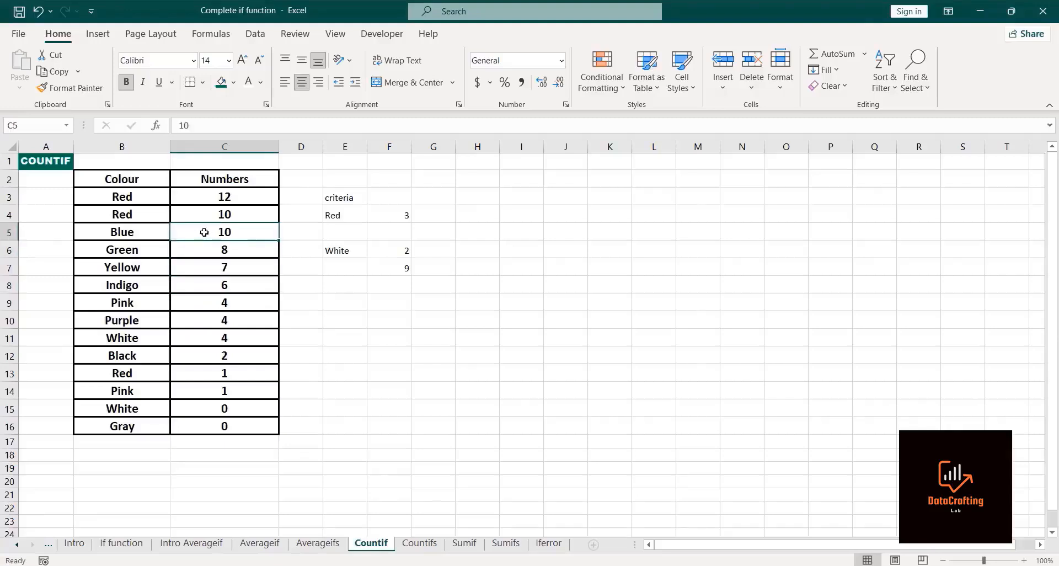
left_click(200, 213)
left_click(202, 198)
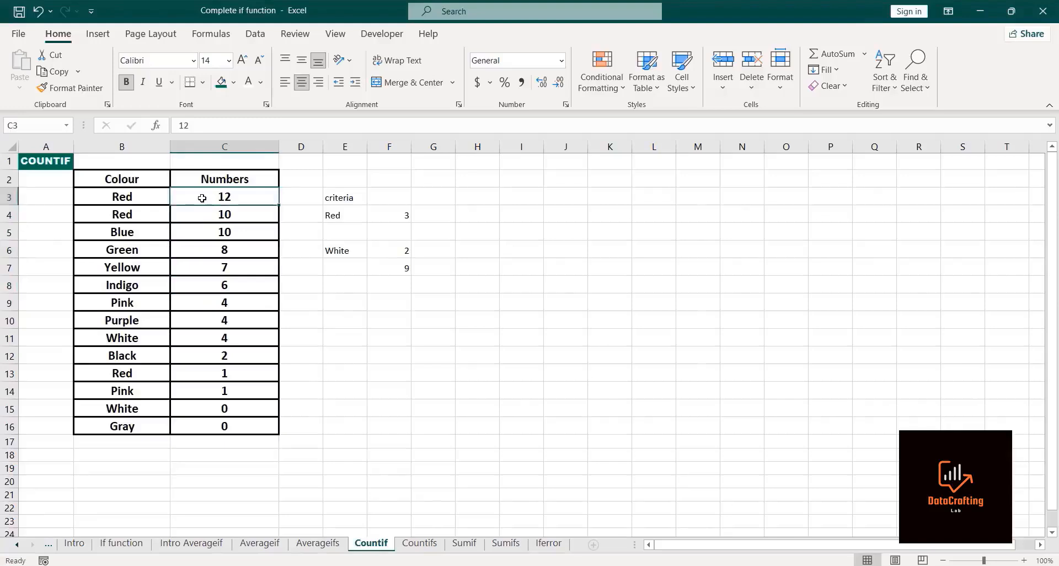
Step: Enter =COUNTIF(B3:B16,"Red")+COUNTIF(B3:B16,"White") in cell F8 to count Red and White entries together
left_click(381, 287)
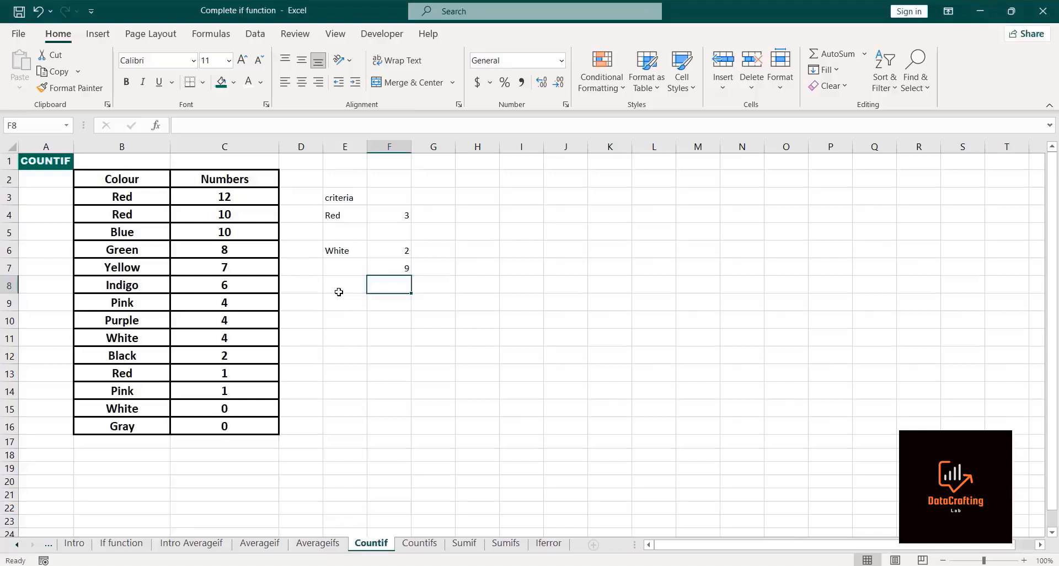
left_click(339, 292)
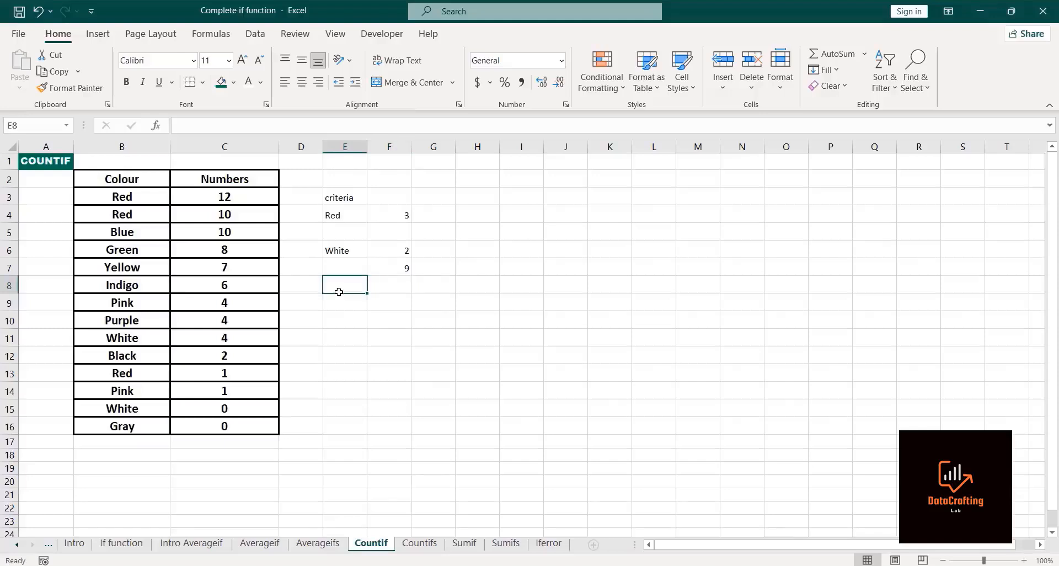
left_click(385, 288)
type("=")
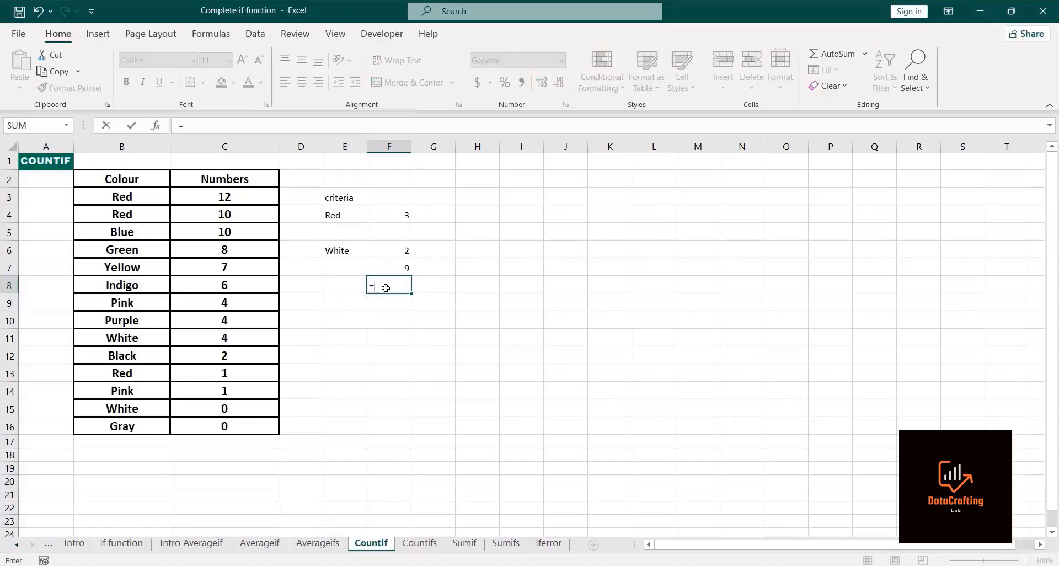
type("countif")
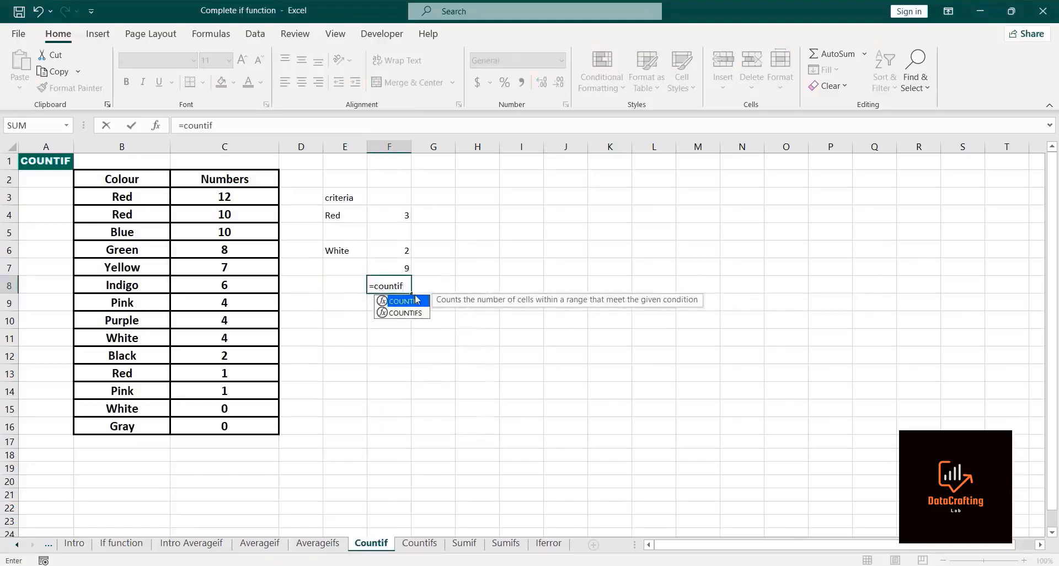
double_click(416, 300)
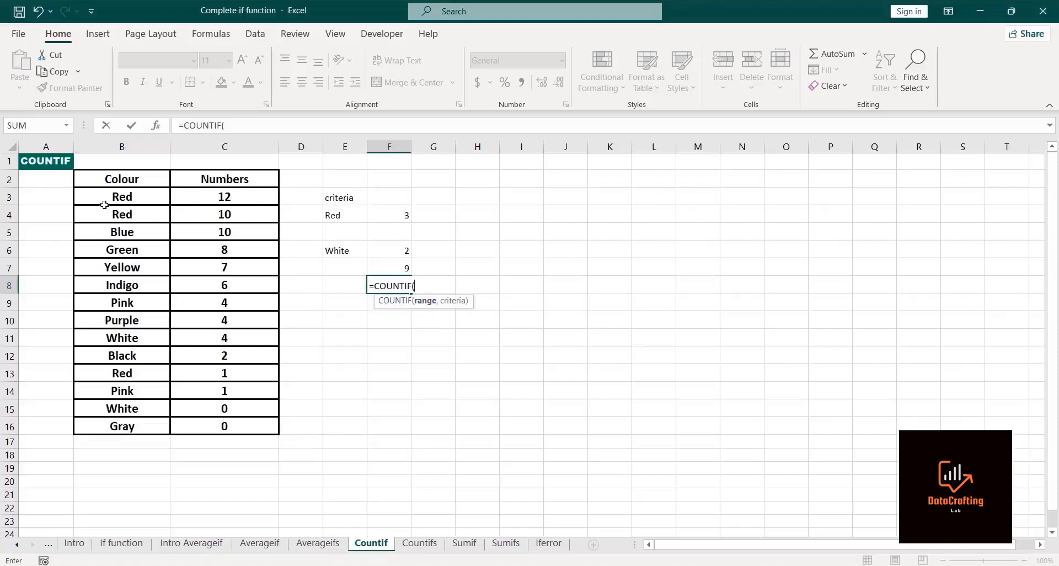
left_click(102, 200)
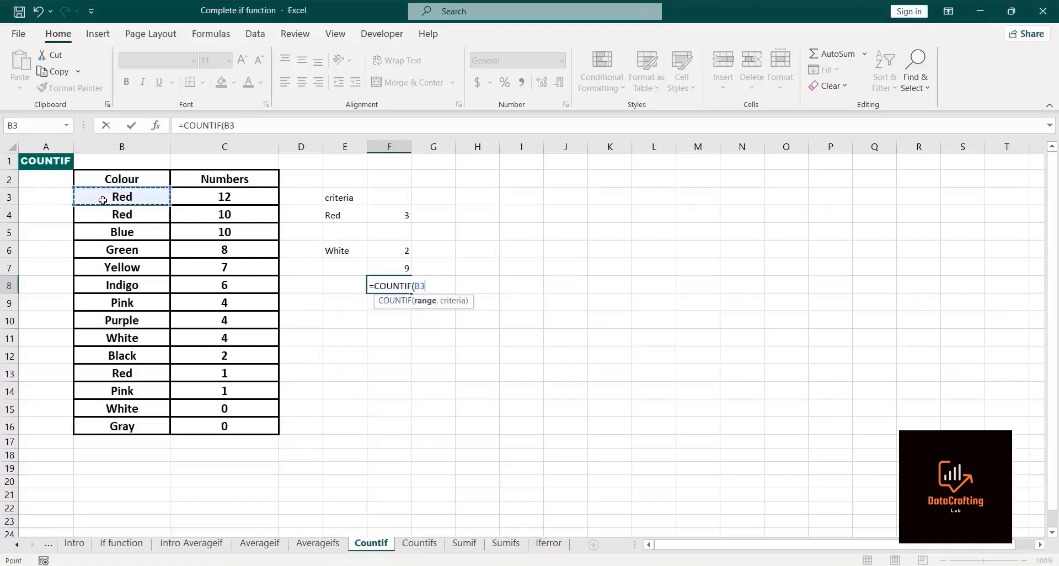
key("ctrl+shift+Down")
type(",")
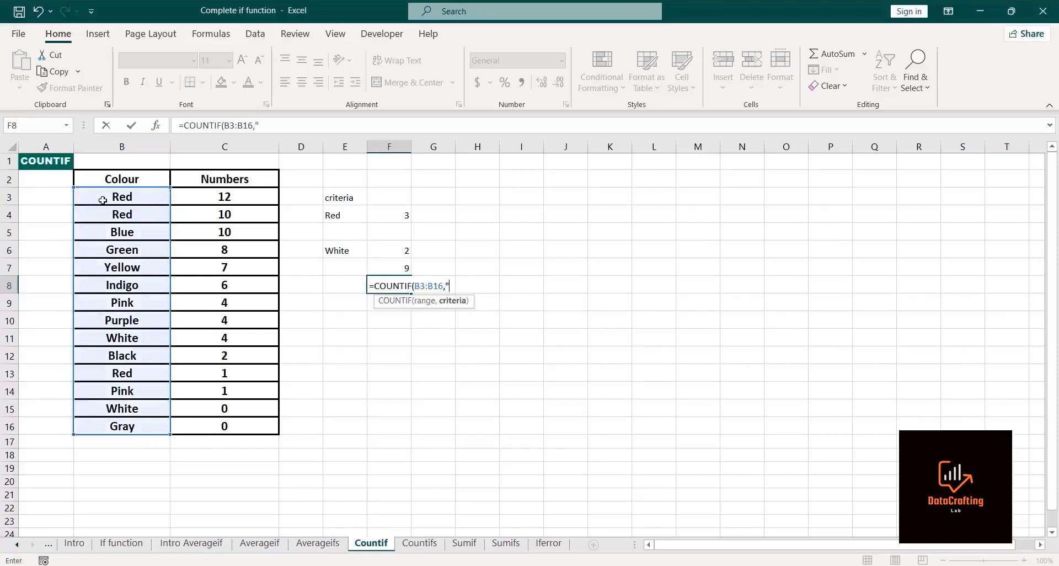
type("\"RED\")")
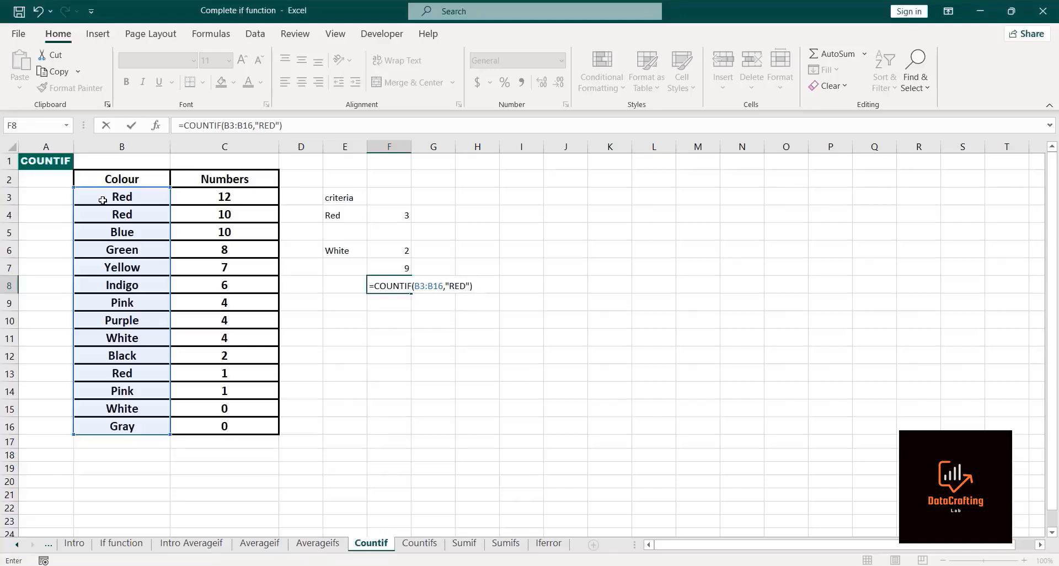
type("+c")
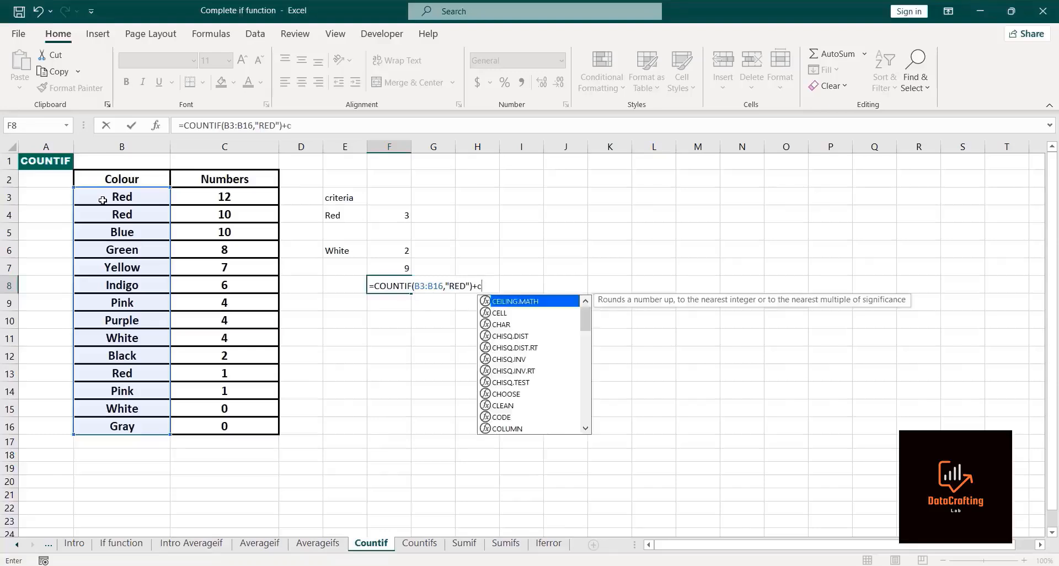
type("ountif")
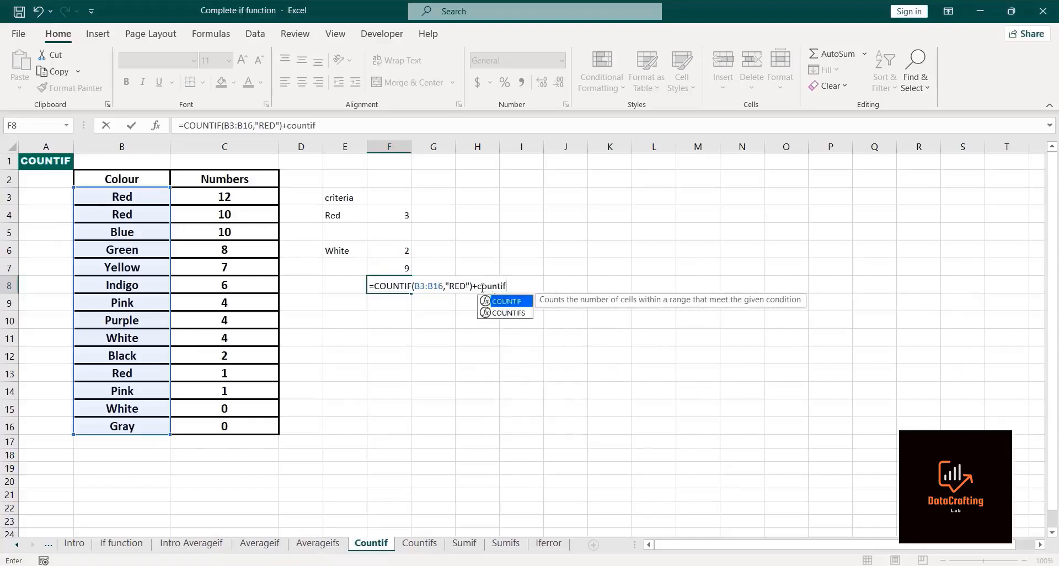
double_click(522, 305)
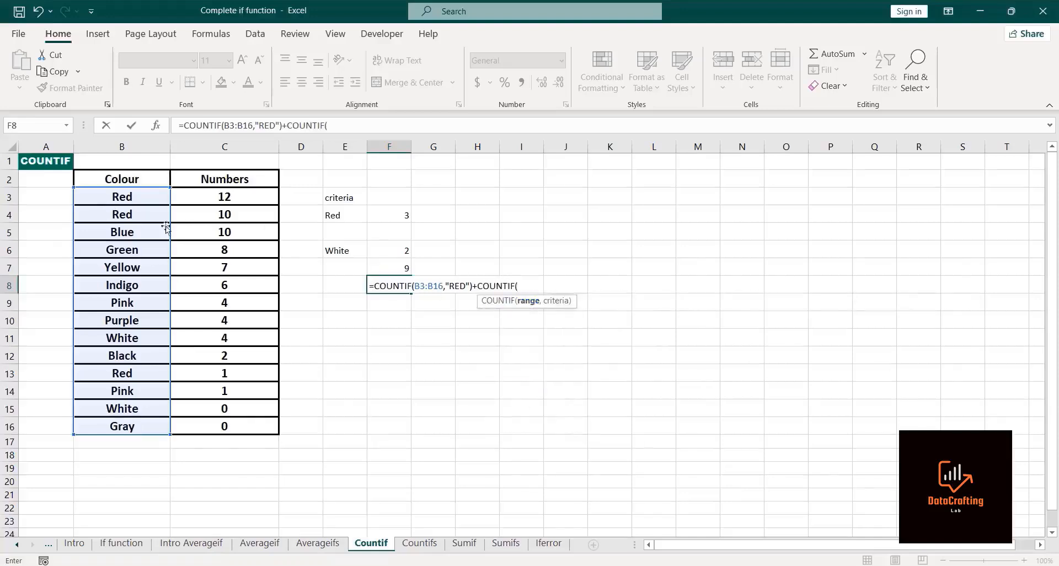
left_click(125, 197)
key("ctrl+shift+Down")
type(",")
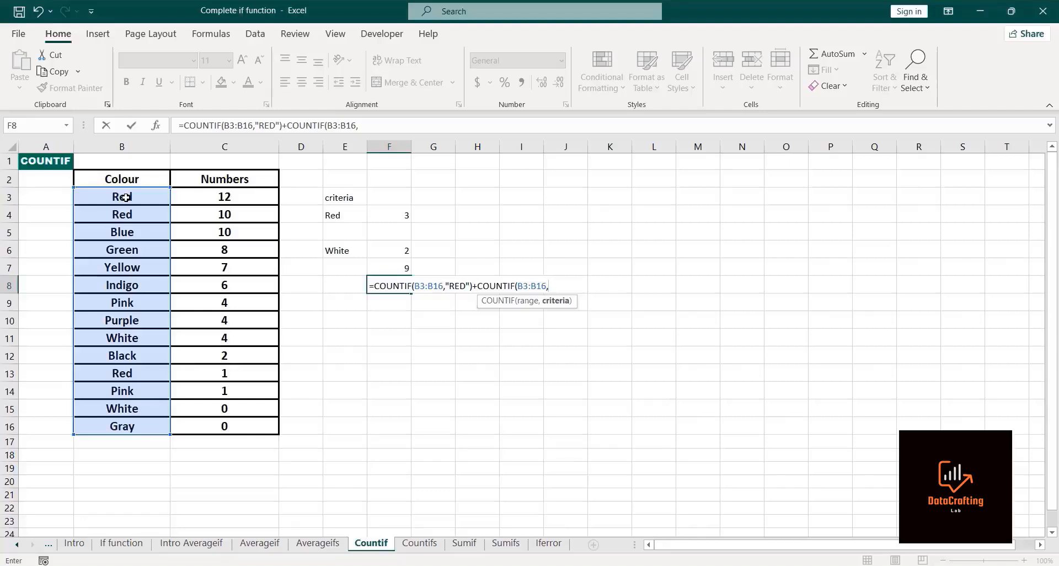
type("\"White\")")
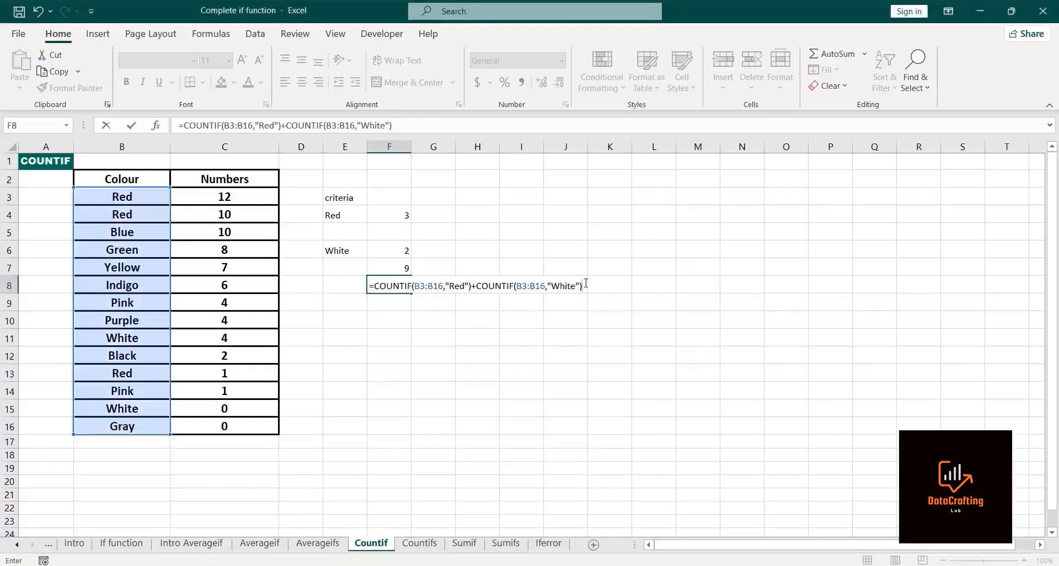
key("Return")
left_click(375, 286)
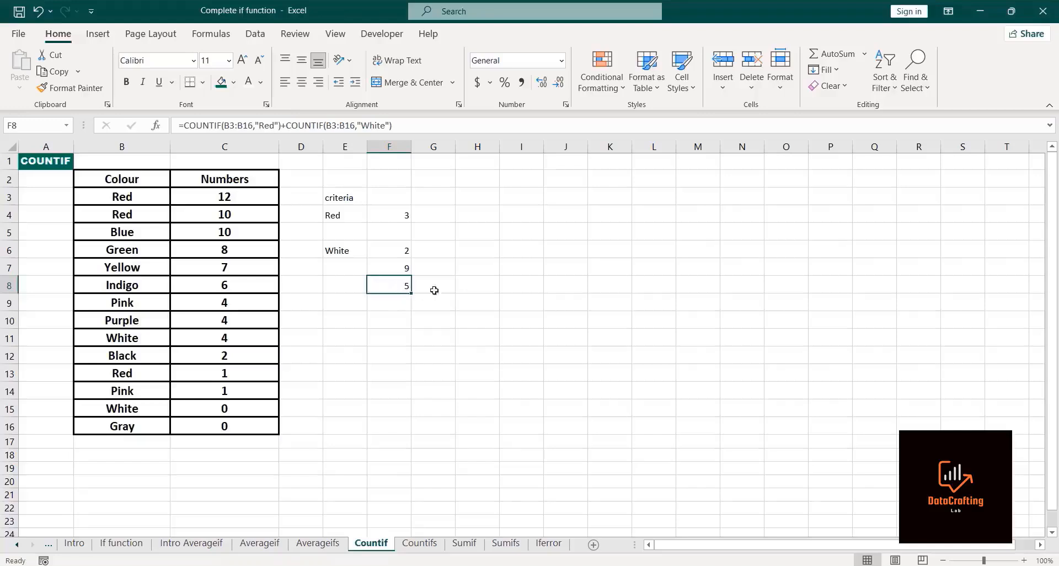
Step: Enter =COUNTIF(B3:B16,"White")-COUNTIF(B3:B16,"Gray") in cell F9 to subtract the Gray count from the White count
left_click(388, 304)
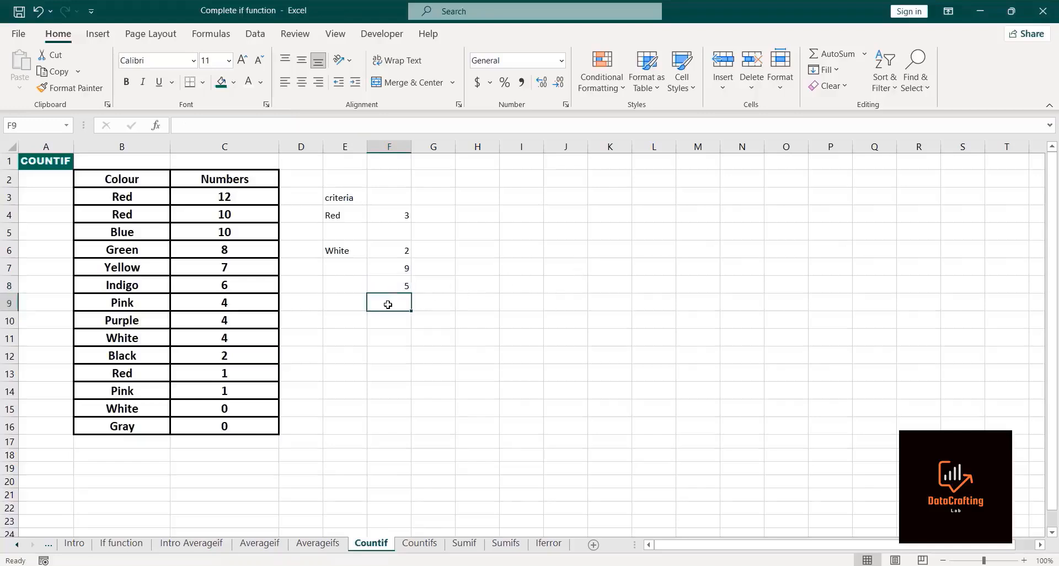
type("=co")
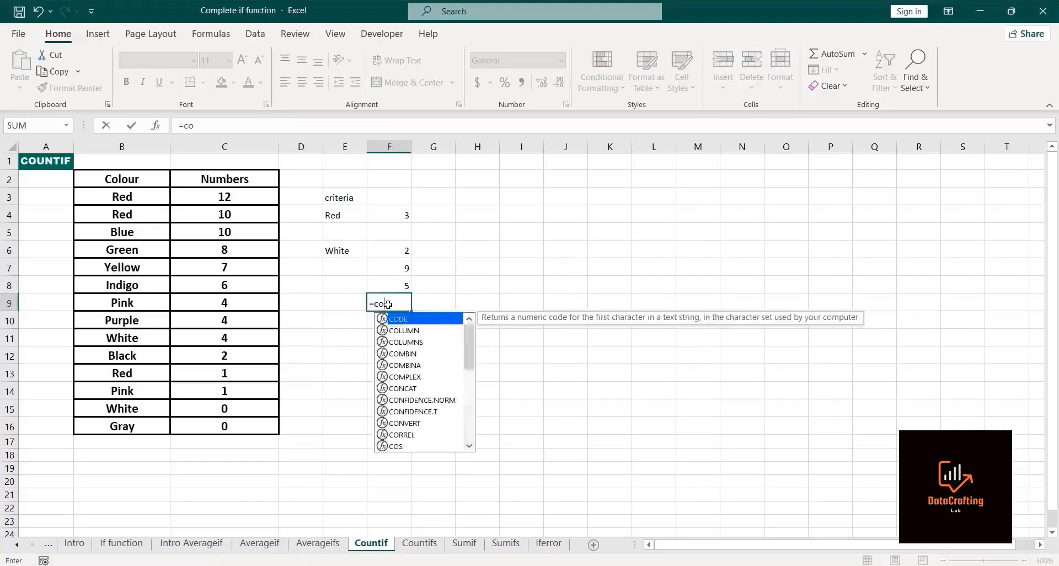
type("untif")
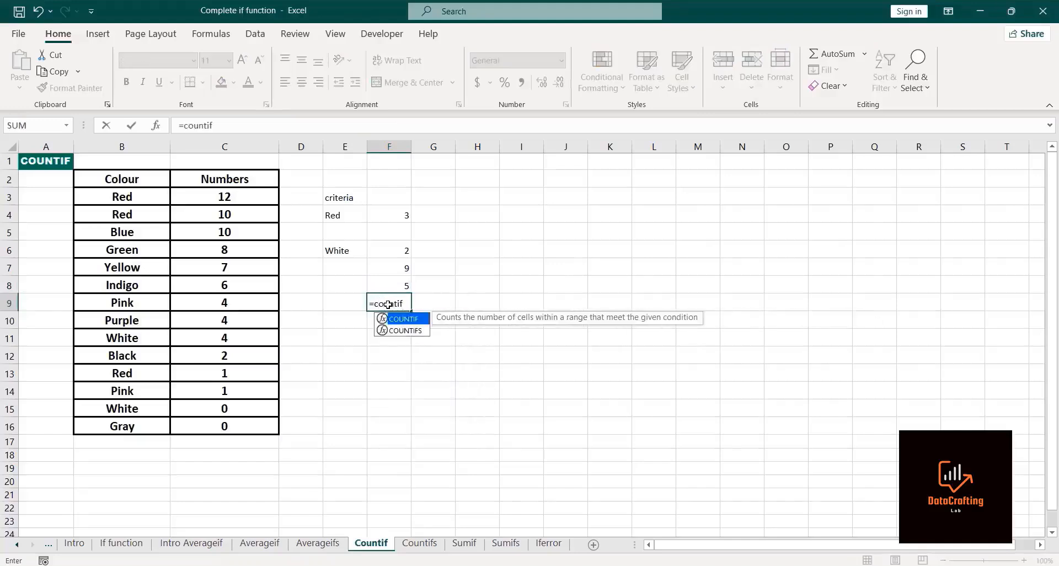
double_click(414, 321)
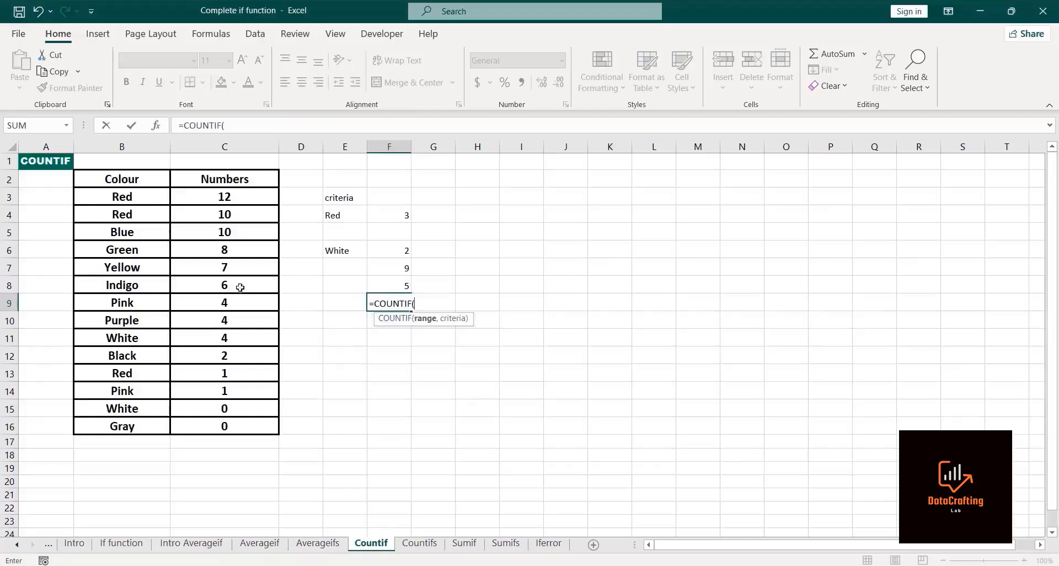
left_click(89, 192)
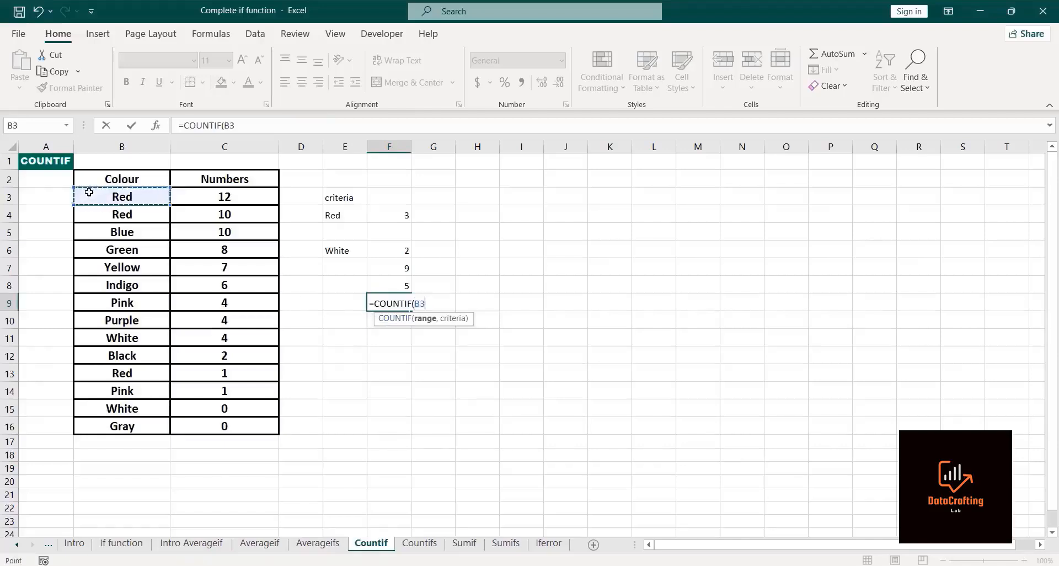
key("ctrl+shift+Down")
type(",")
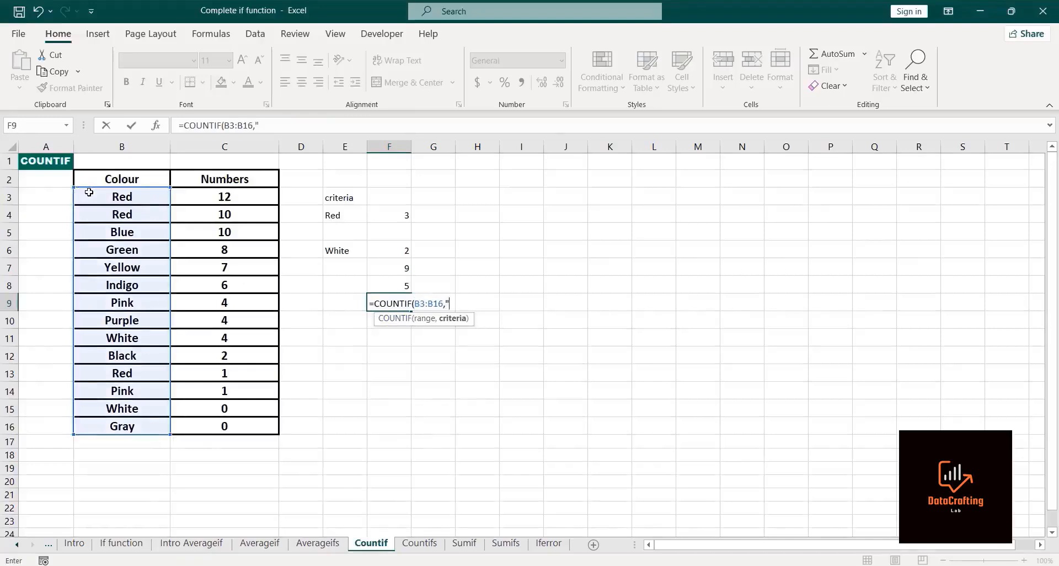
type("\"R")
key("BackSpace")
type("White\")-")
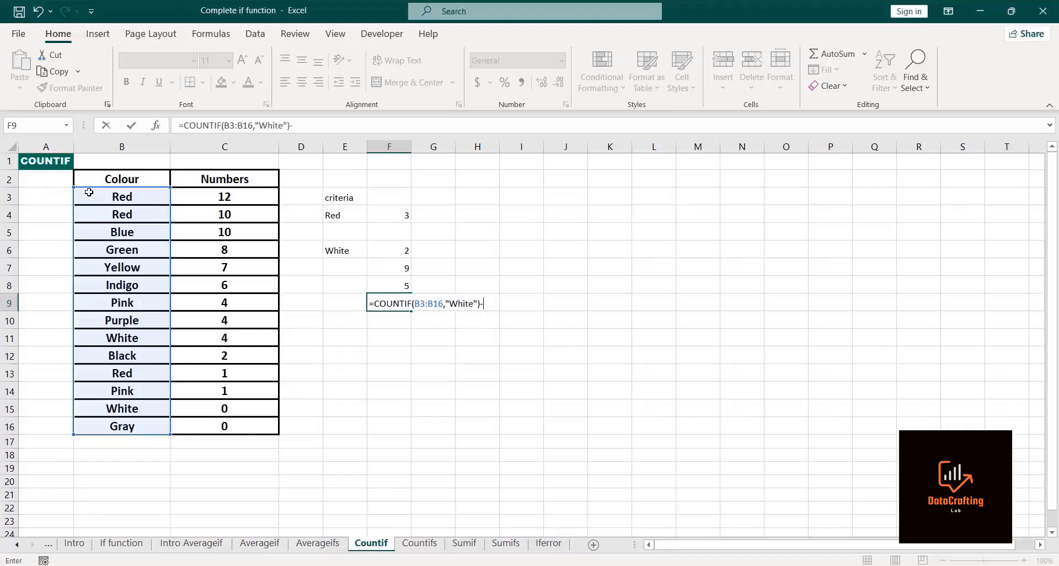
type("ountif")
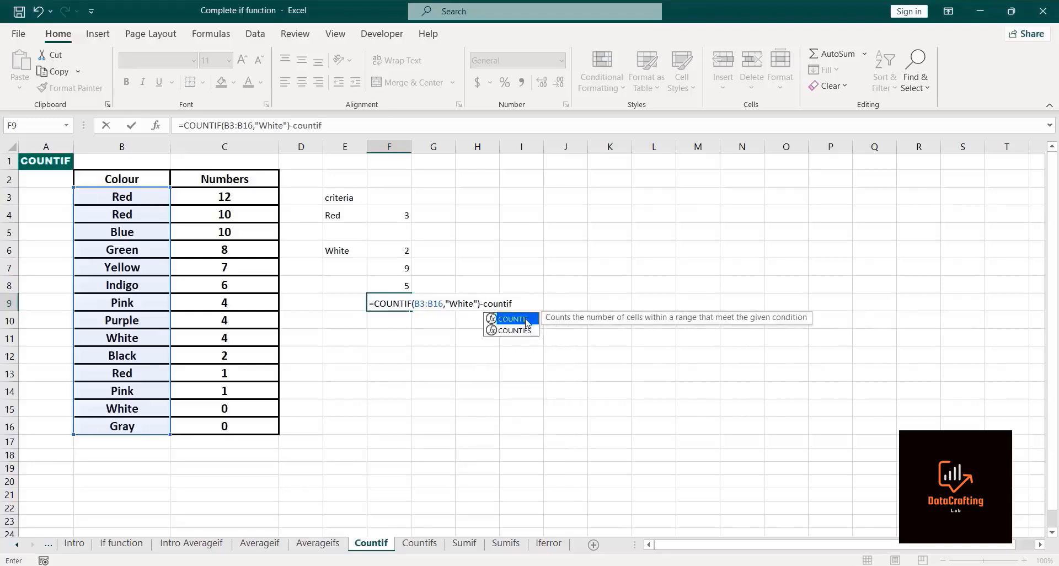
double_click(527, 323)
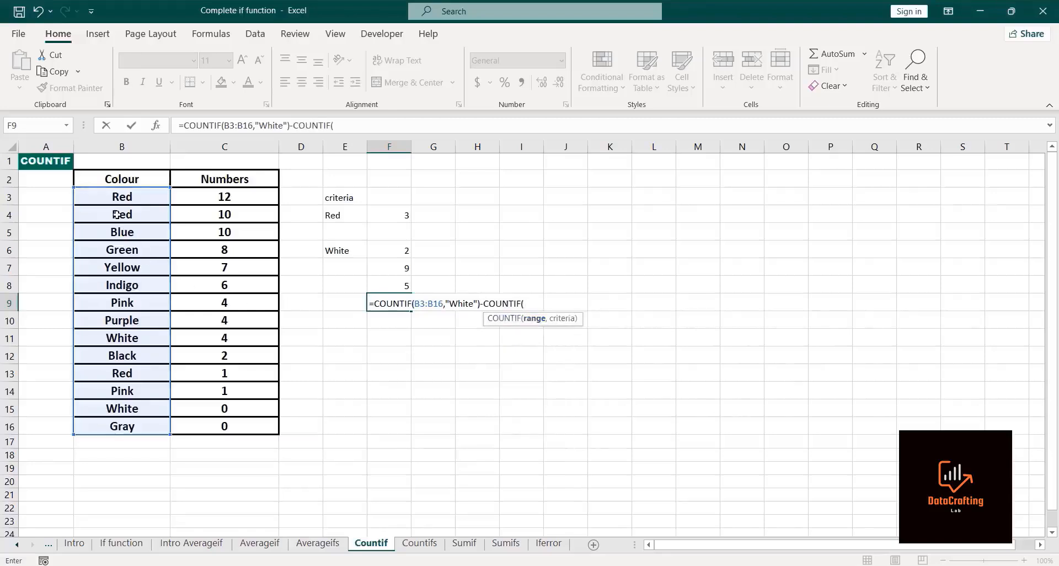
left_click(127, 197)
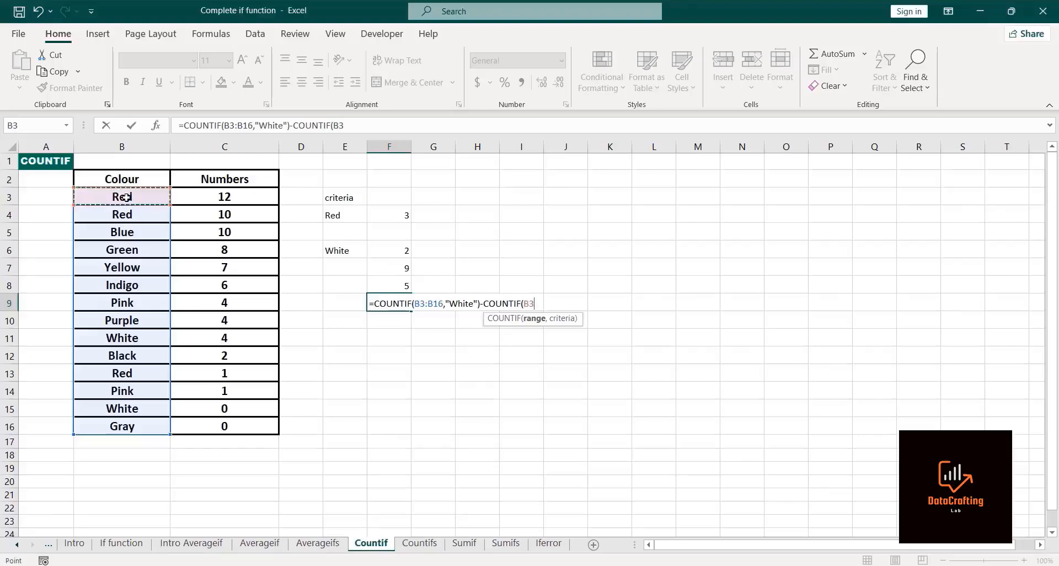
key("ctrl+shift+Down")
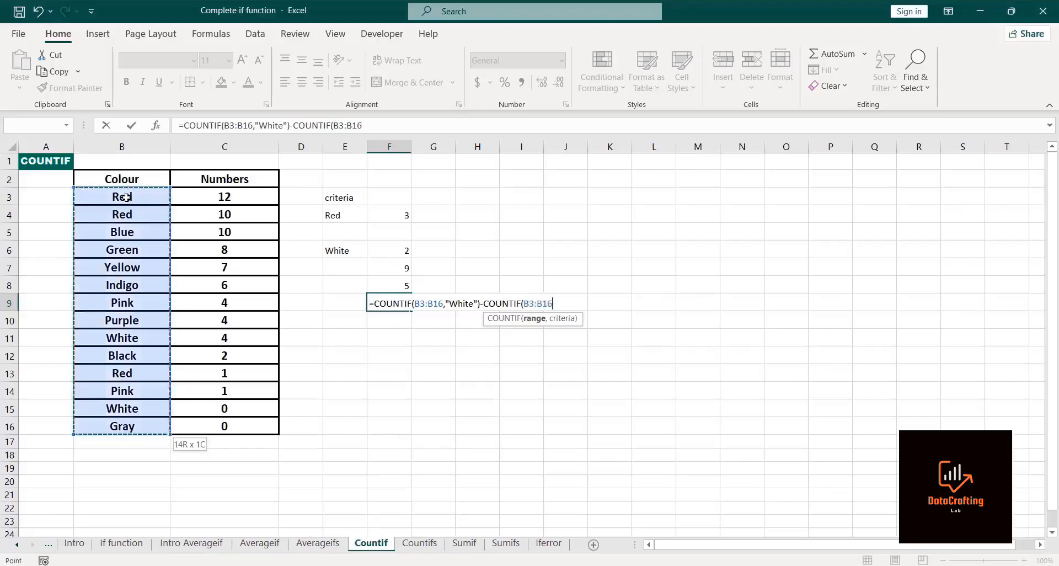
type(",")
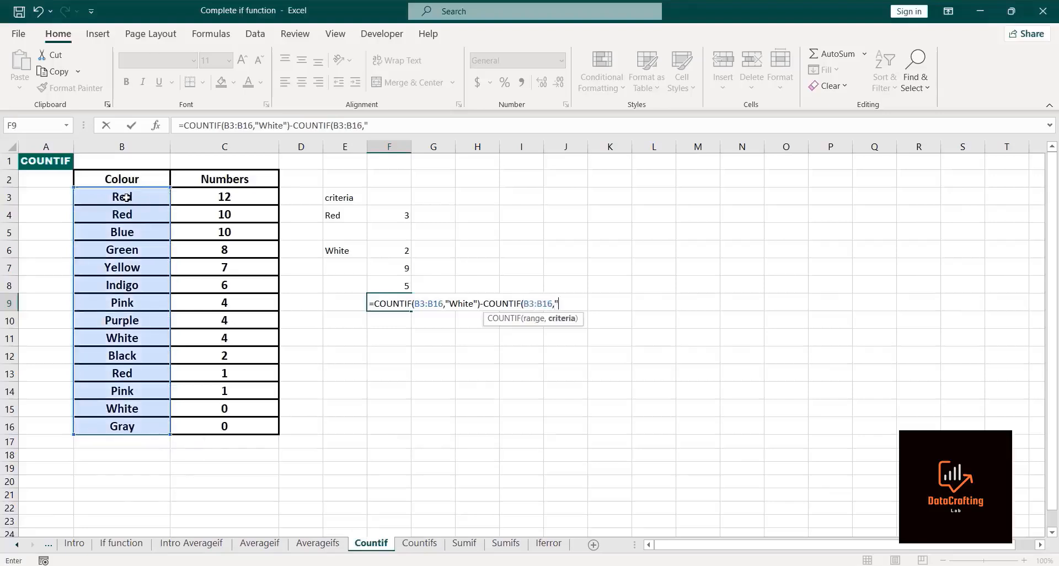
type("\"Gray\")")
key("Return")
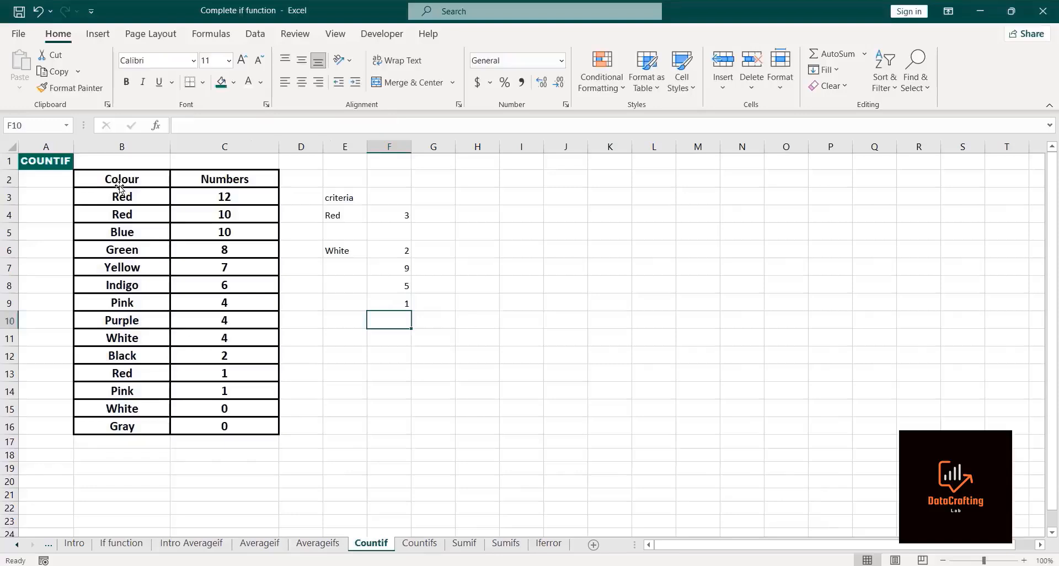
Step: Inspect the formula in F9 in edit mode and leave editing without changes
left_click(402, 303)
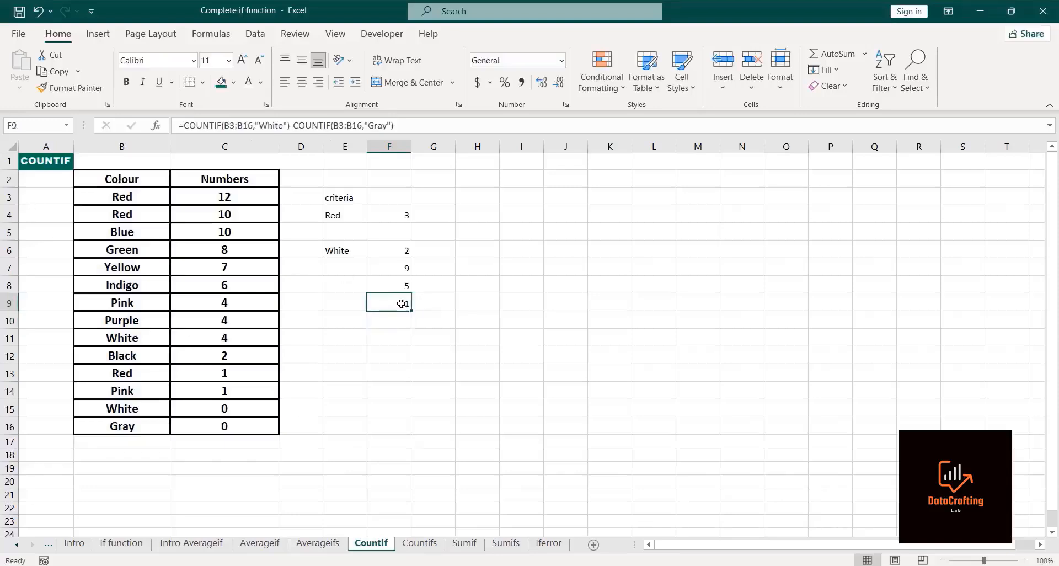
double_click(402, 303)
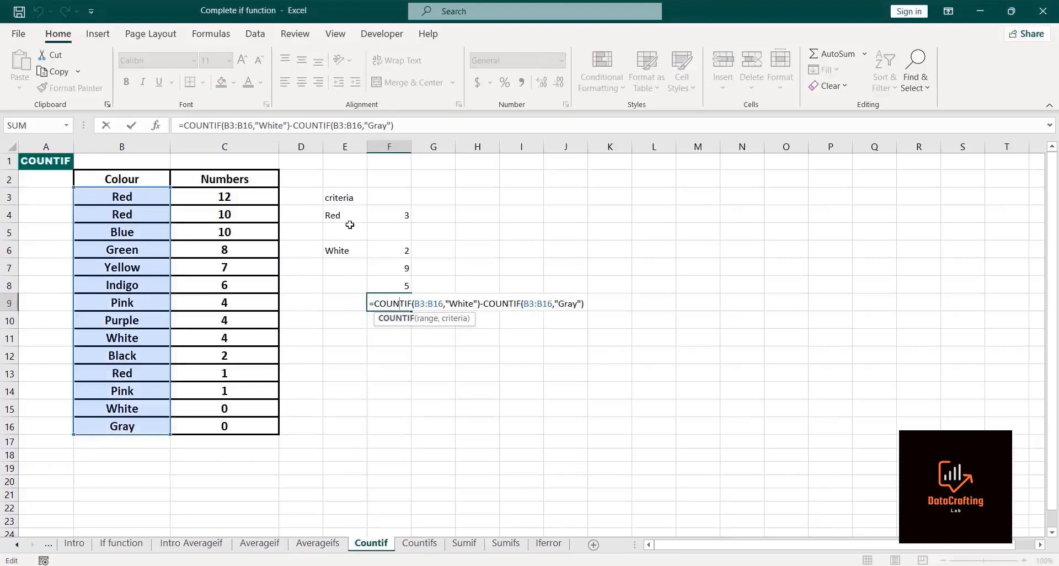
key("Escape")
left_click(435, 395)
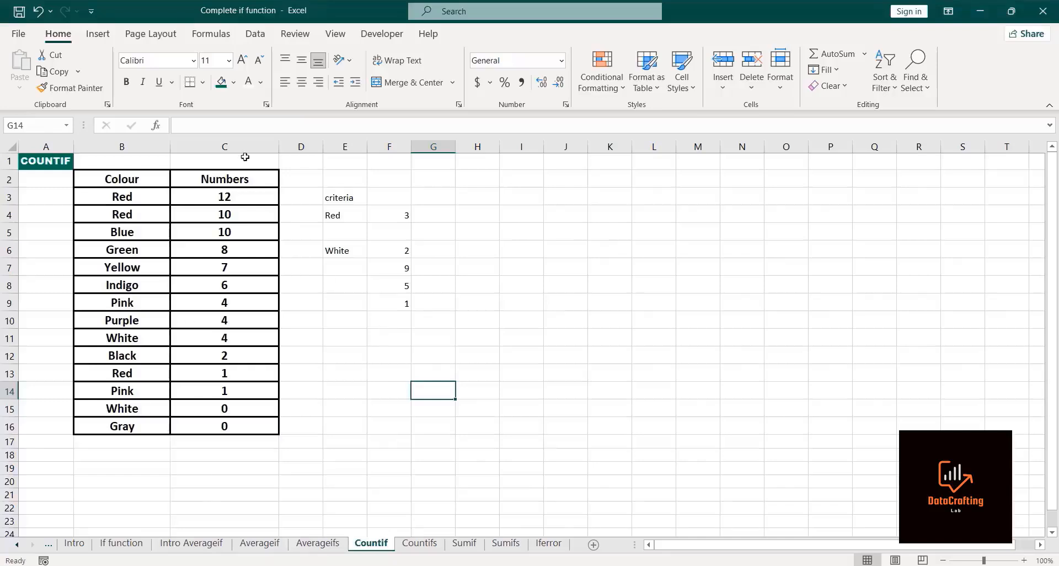
Step: Enter =COUNTIF(C3:C16,"<=4") in cell F10 to count numbers less than or equal to 4
left_click(383, 315)
type("=")
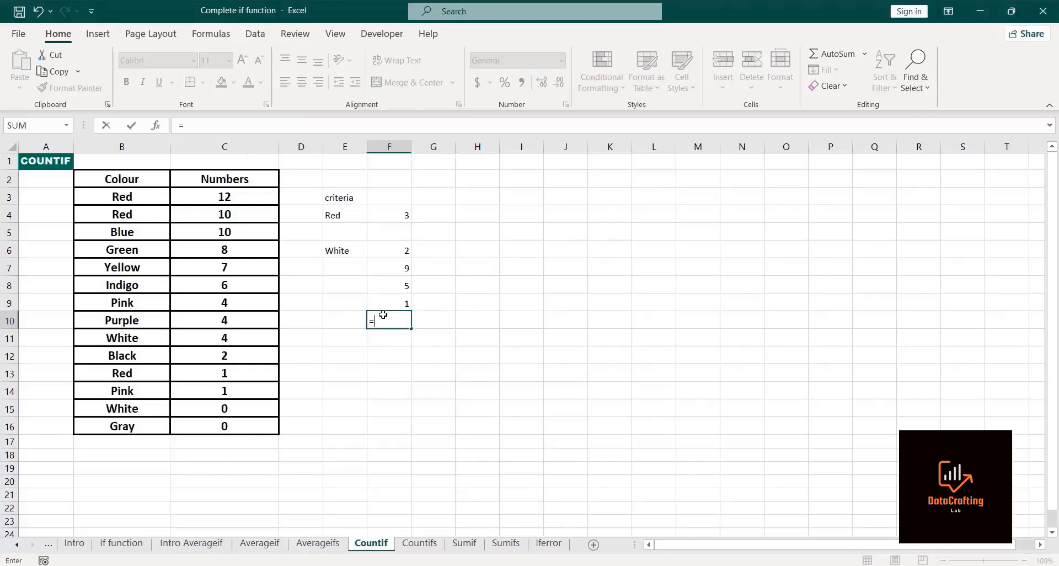
type("co")
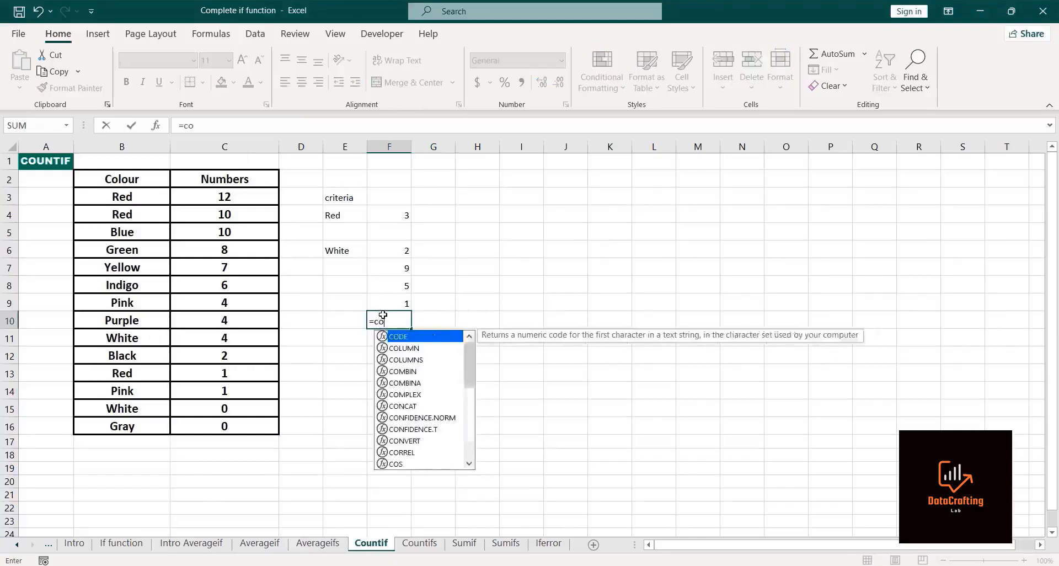
type("untif")
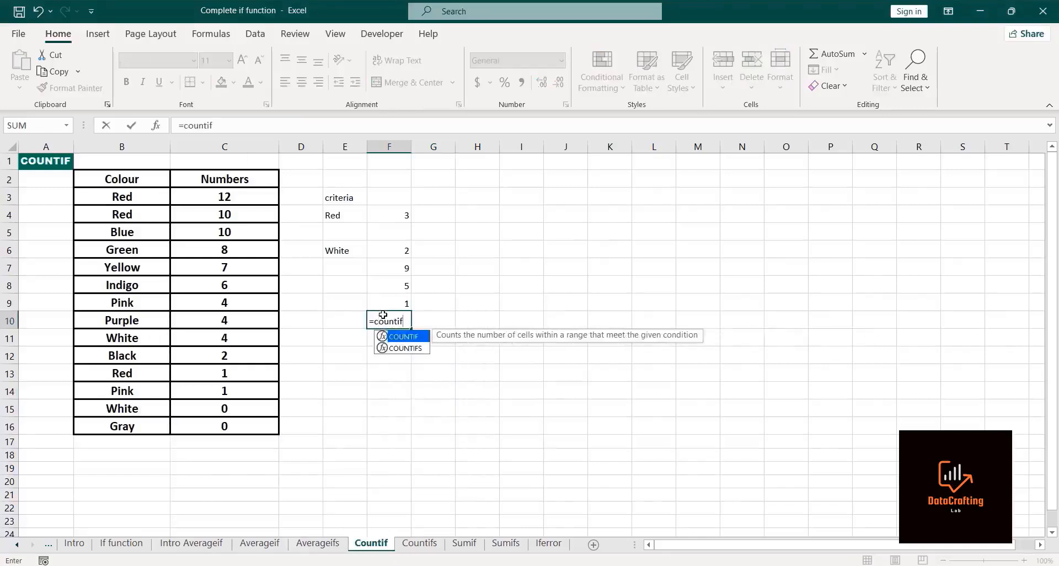
double_click(398, 338)
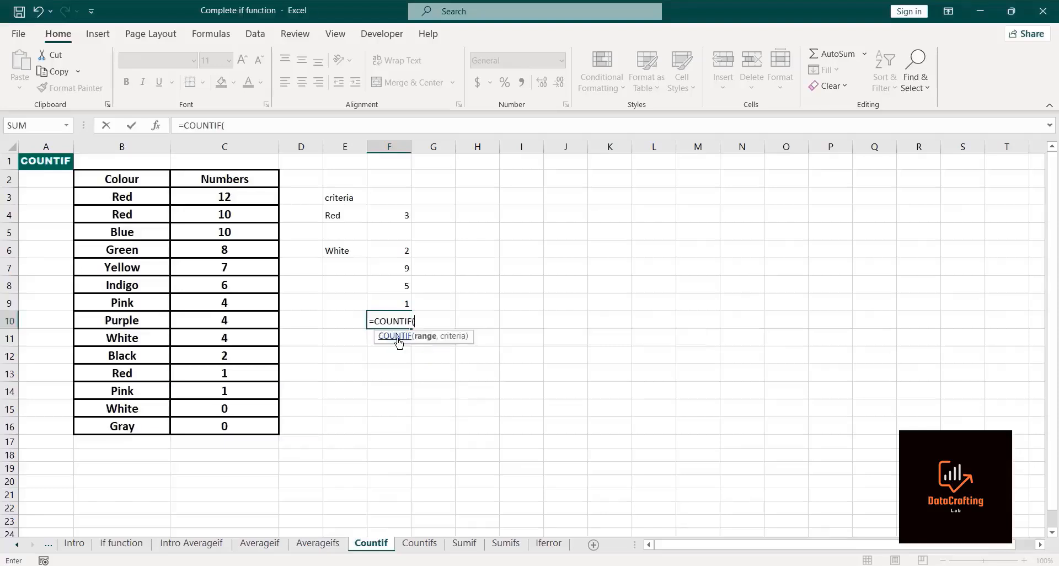
left_click(231, 196)
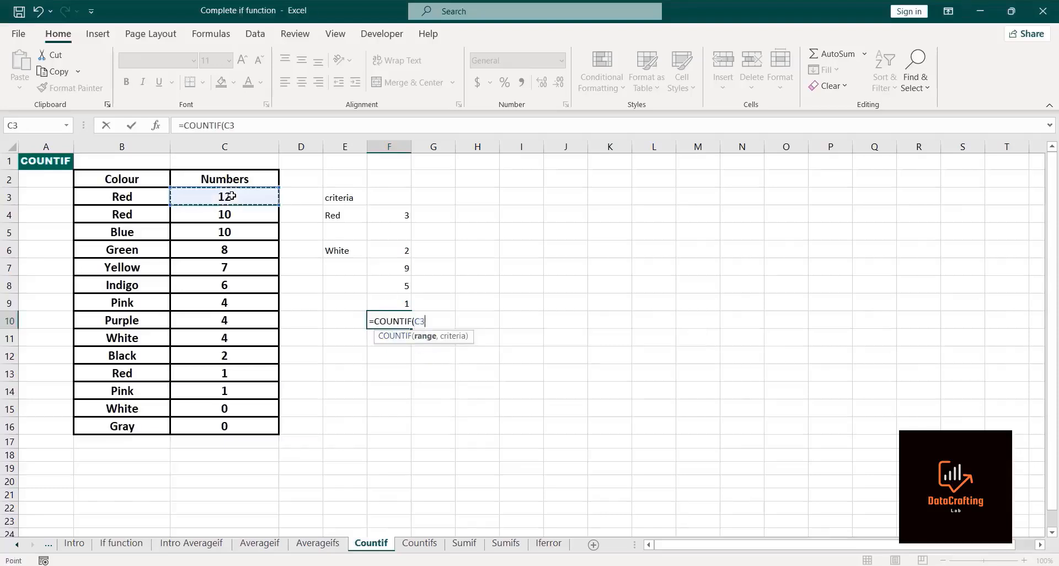
key("ctrl+shift+Down")
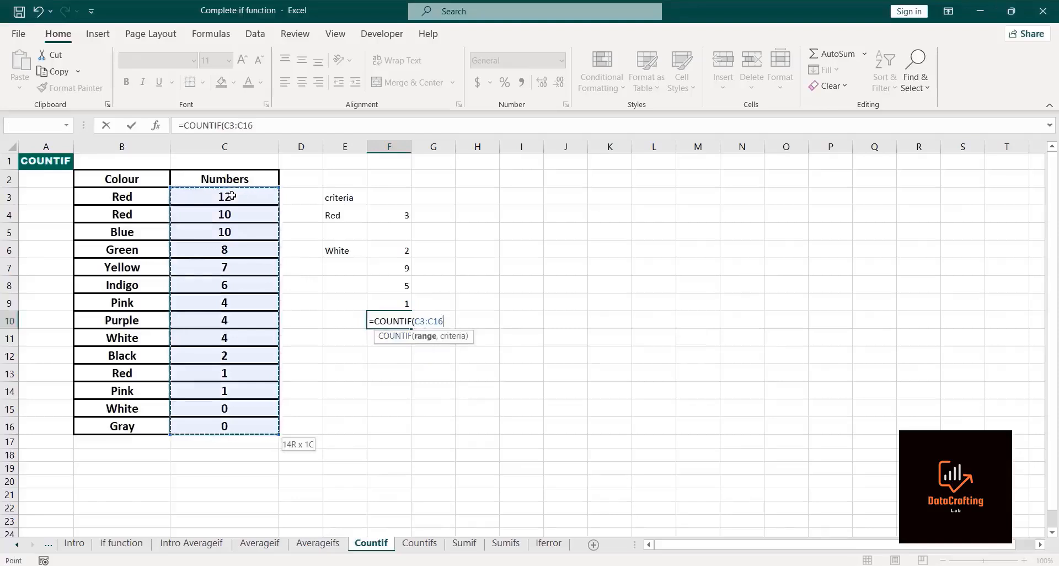
type(",")
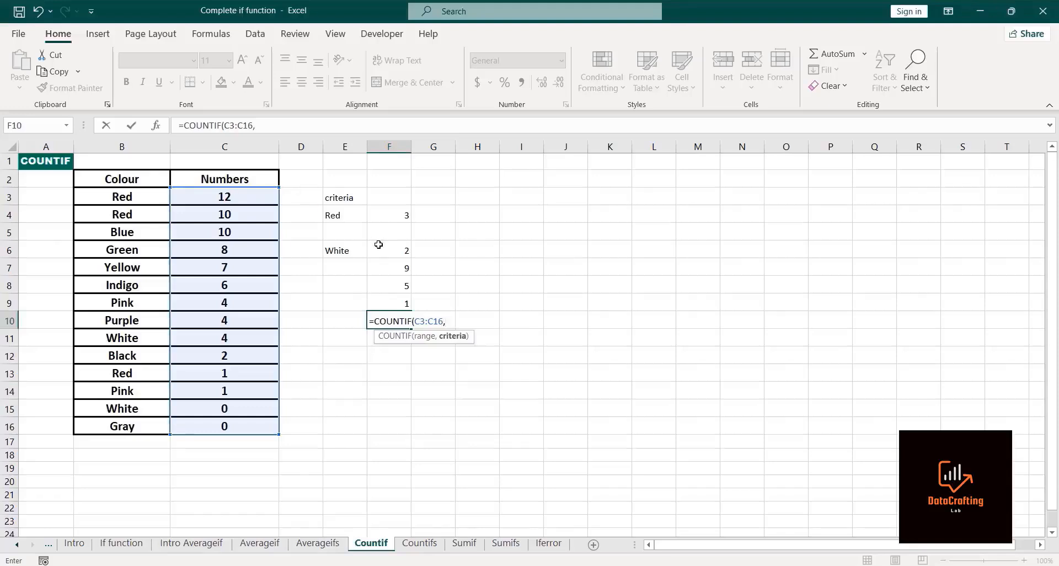
left_click(389, 267)
key("BackSpace")
key("BackSpace")
type("<")
key("BackSpace")
type(")")
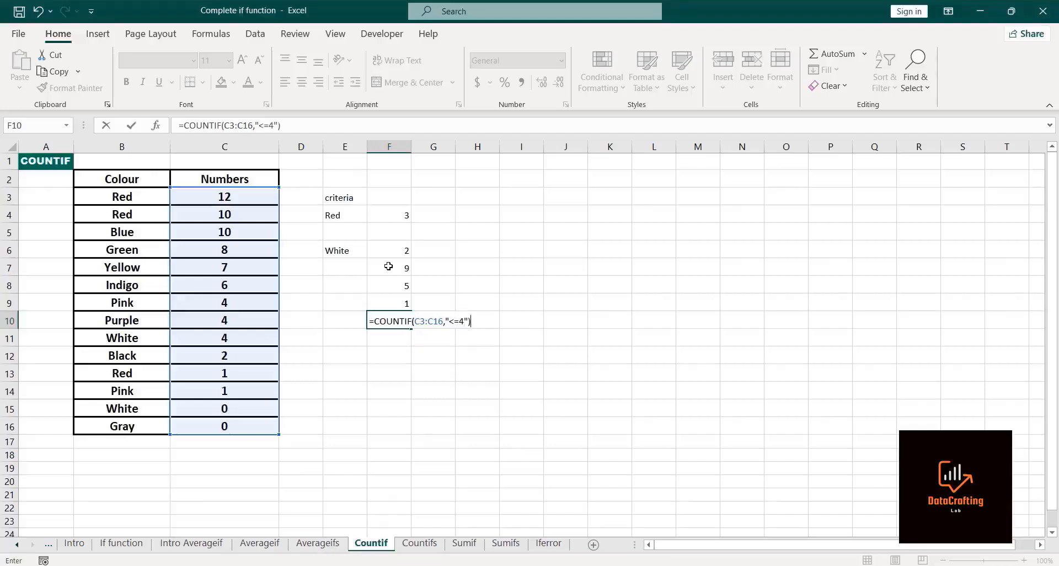
key("Return")
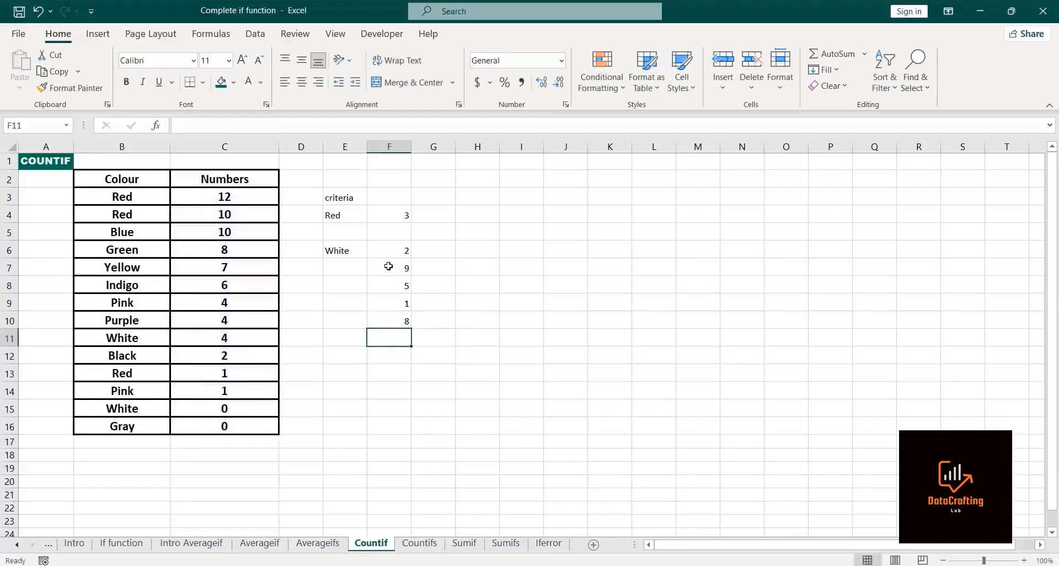
left_click(388, 325)
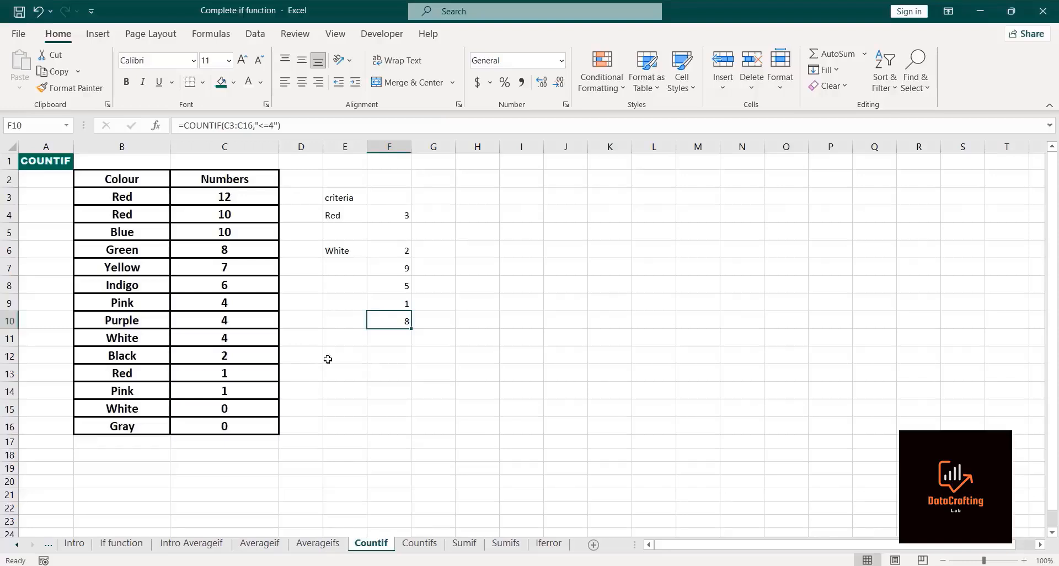
Step: Enter =COUNTIF(B3:B16,"m*") in cell F11 to count colours starting with m
left_click(378, 341)
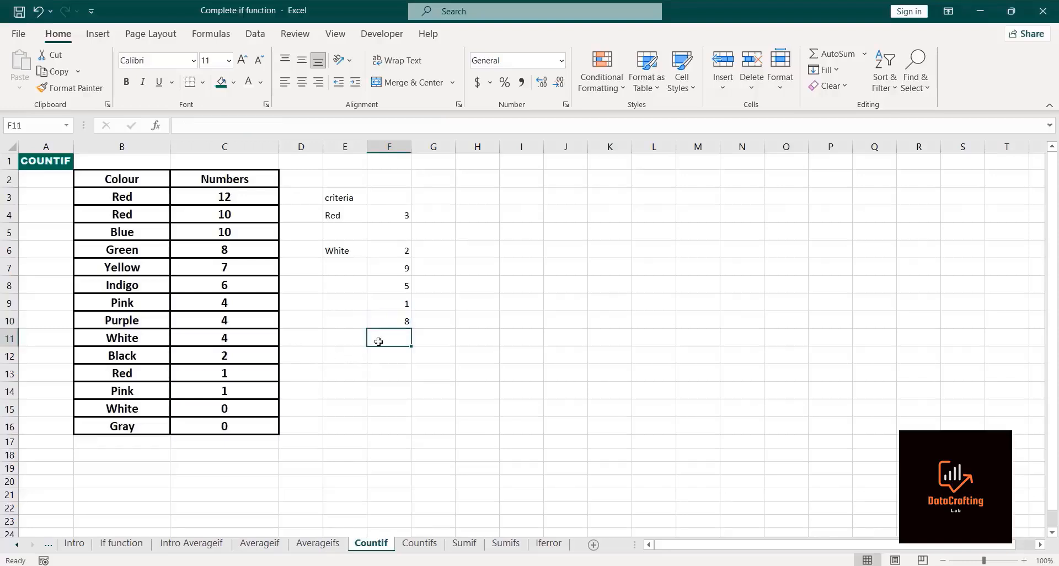
type("=cou")
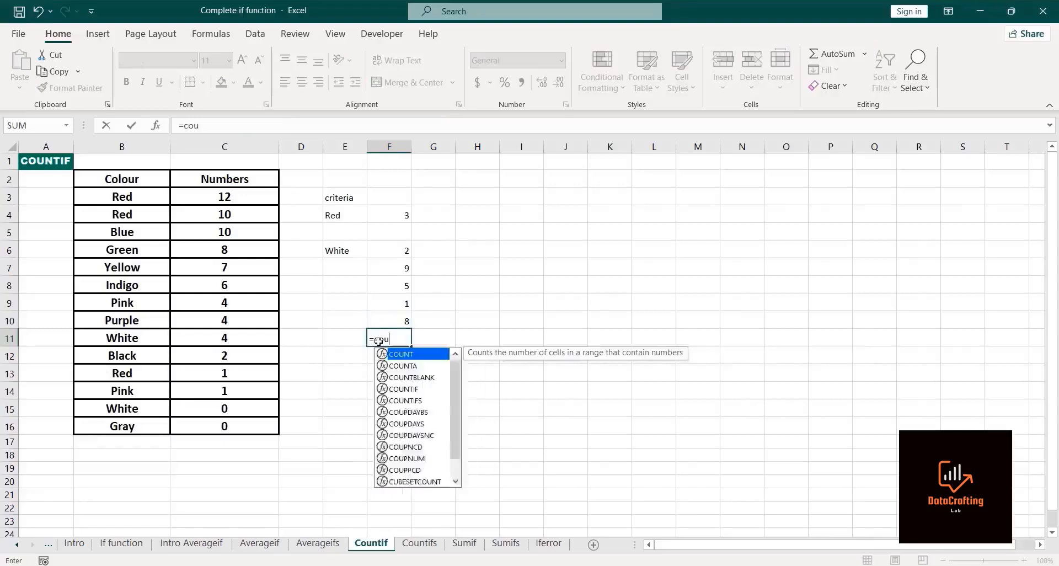
type("ntif")
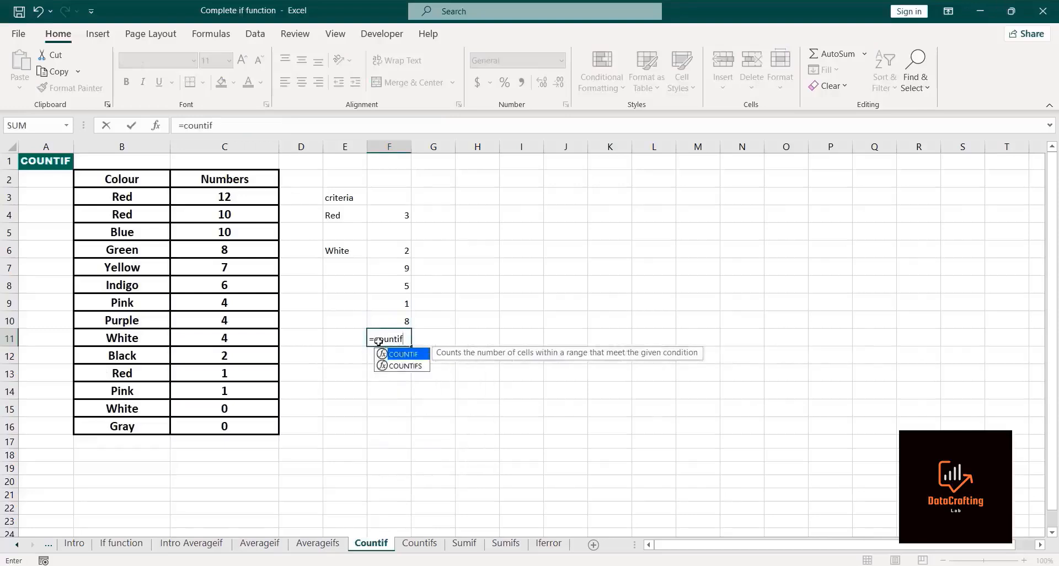
double_click(409, 358)
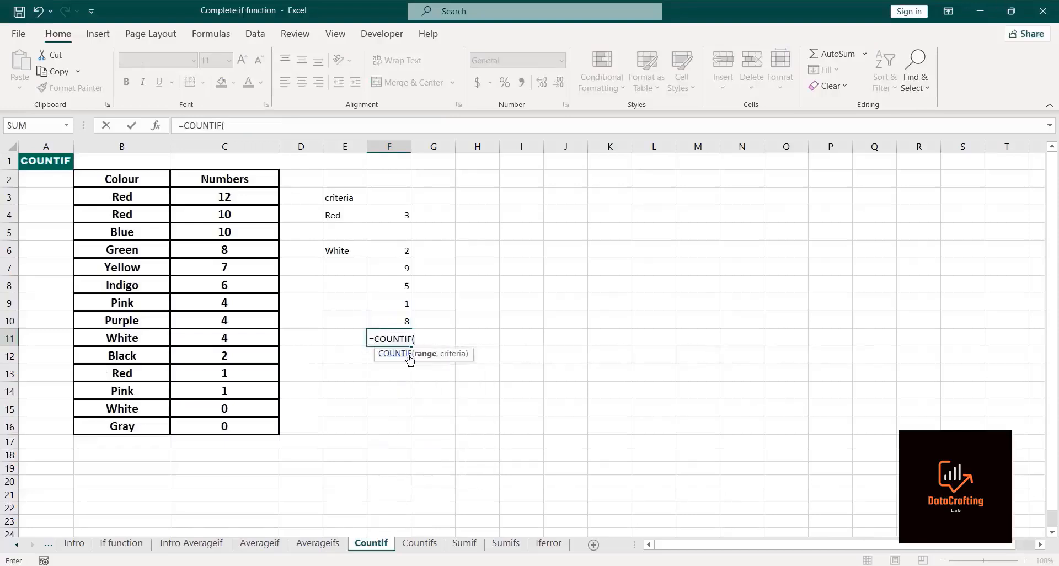
left_click(131, 197)
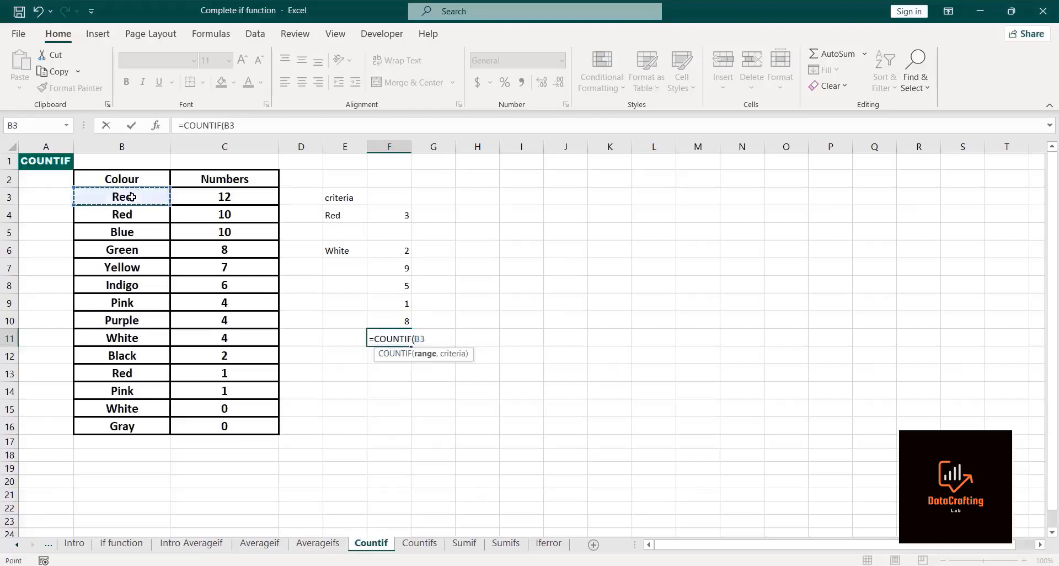
key("ctrl+shift+Down")
type(",")
key("ctrl+a")
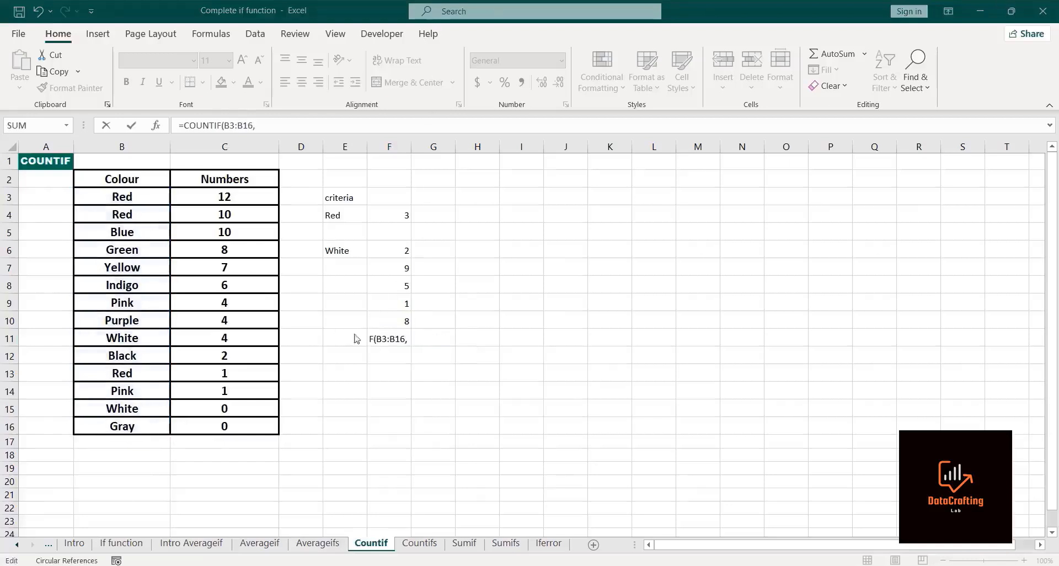
left_click(408, 339)
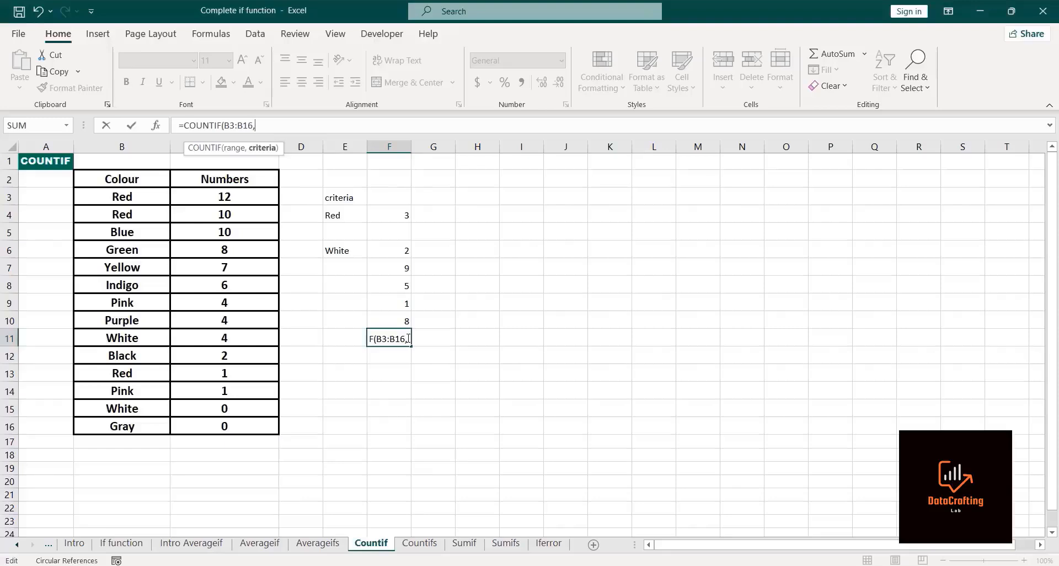
type("\"")
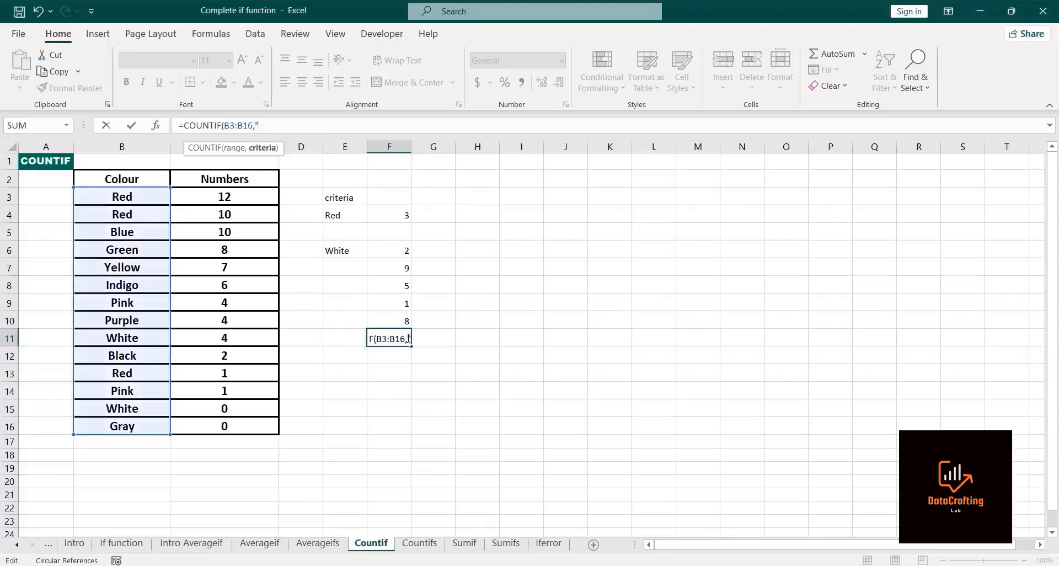
type("m*\")")
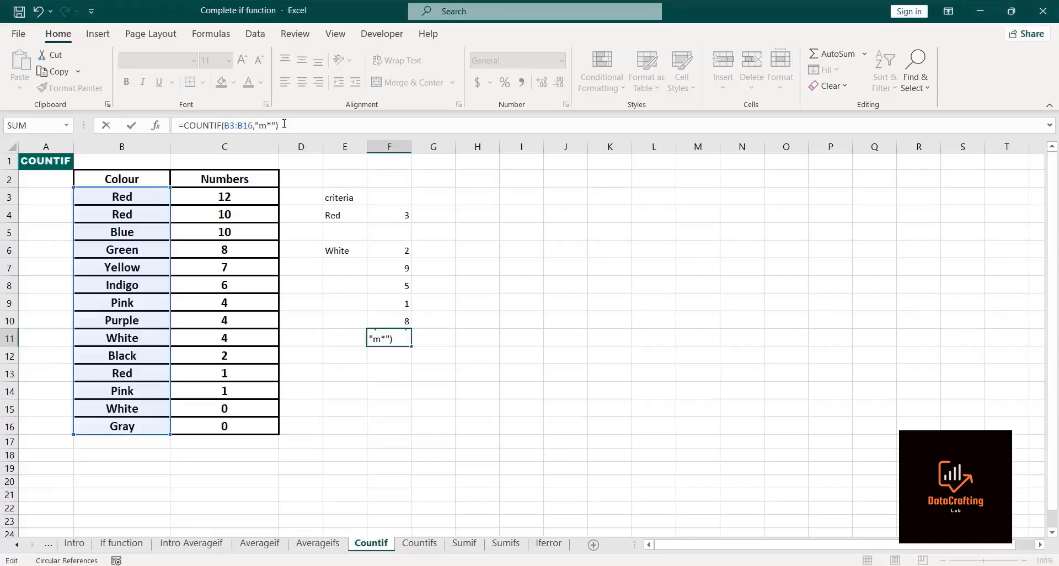
key("Return")
Step: Change the F11 criterion to "R*" to count colours starting with R, and compare against the Red entries in the Colour column
left_click(386, 337)
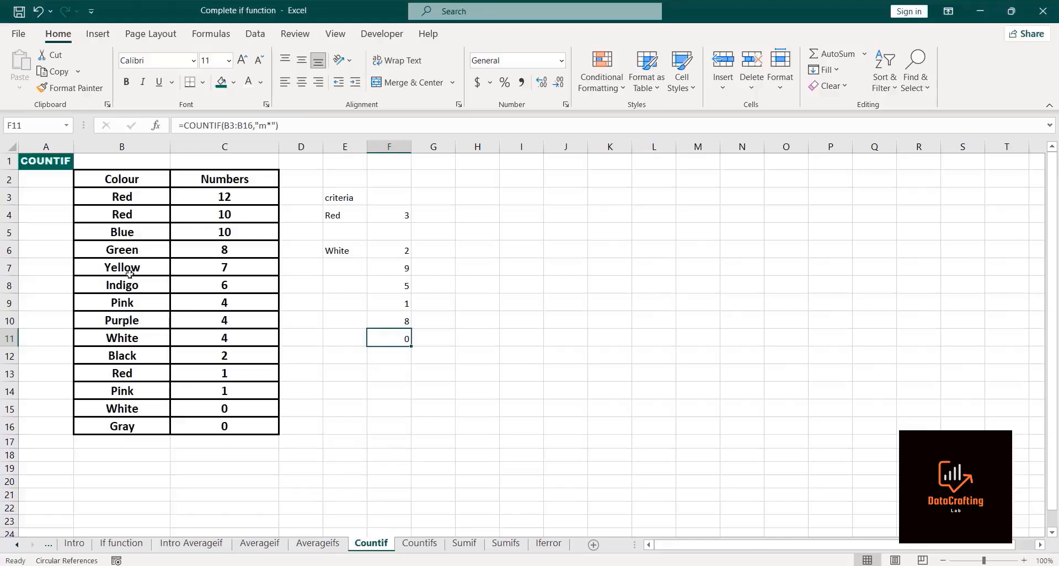
left_click(268, 125)
key("BackSpace")
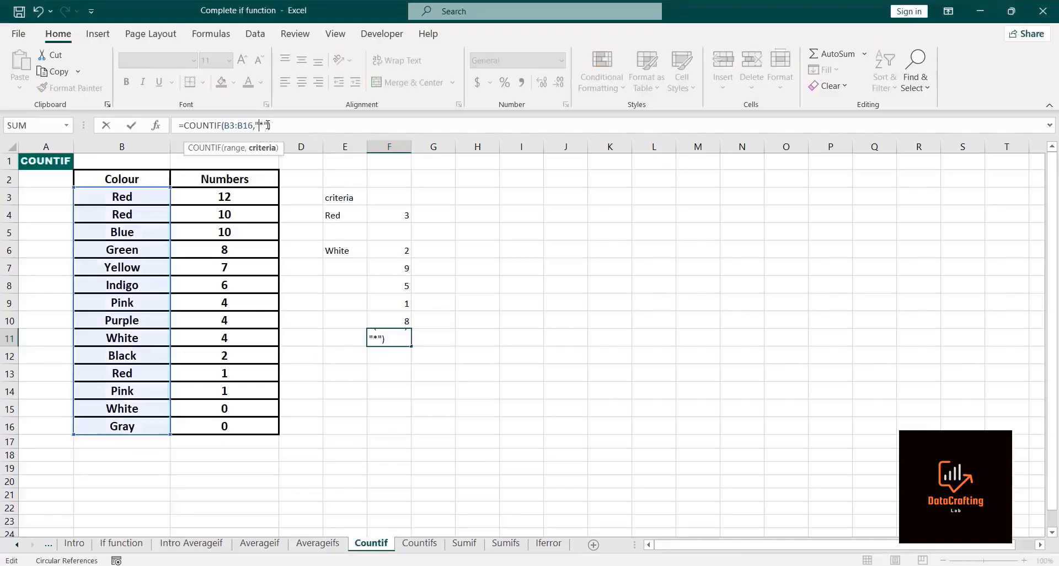
type("R")
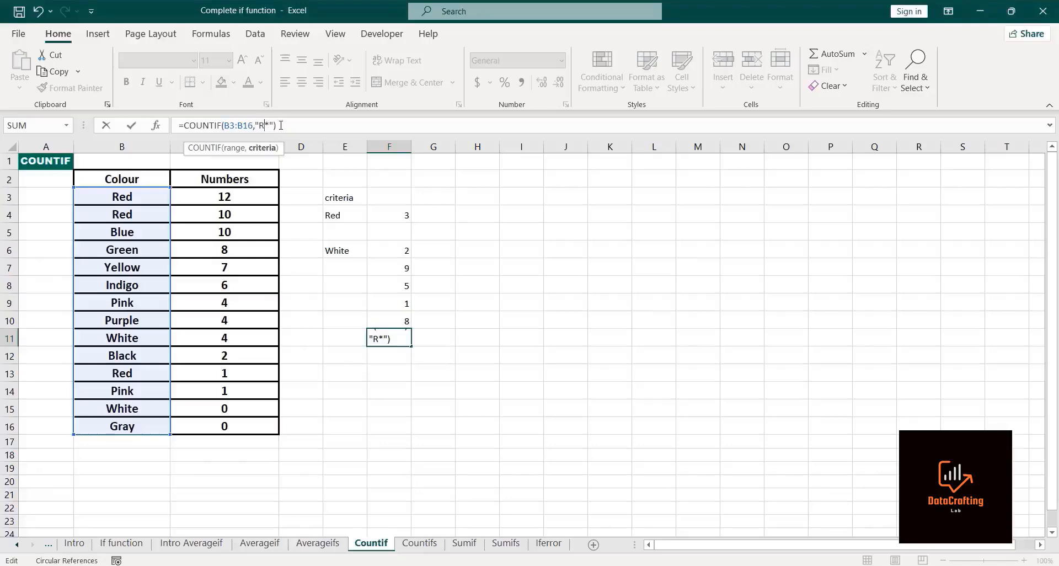
key("Return")
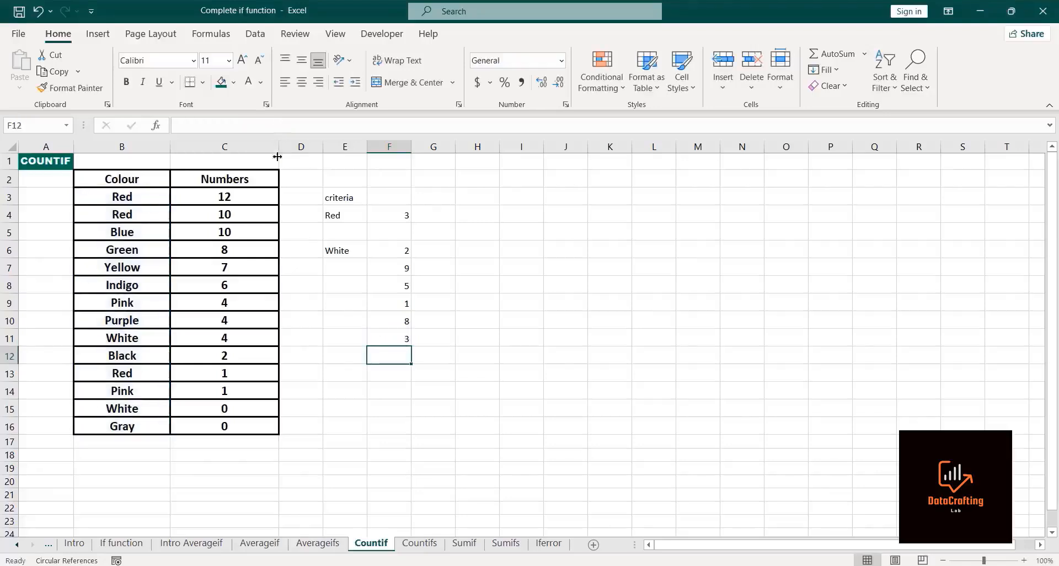
left_click(379, 339)
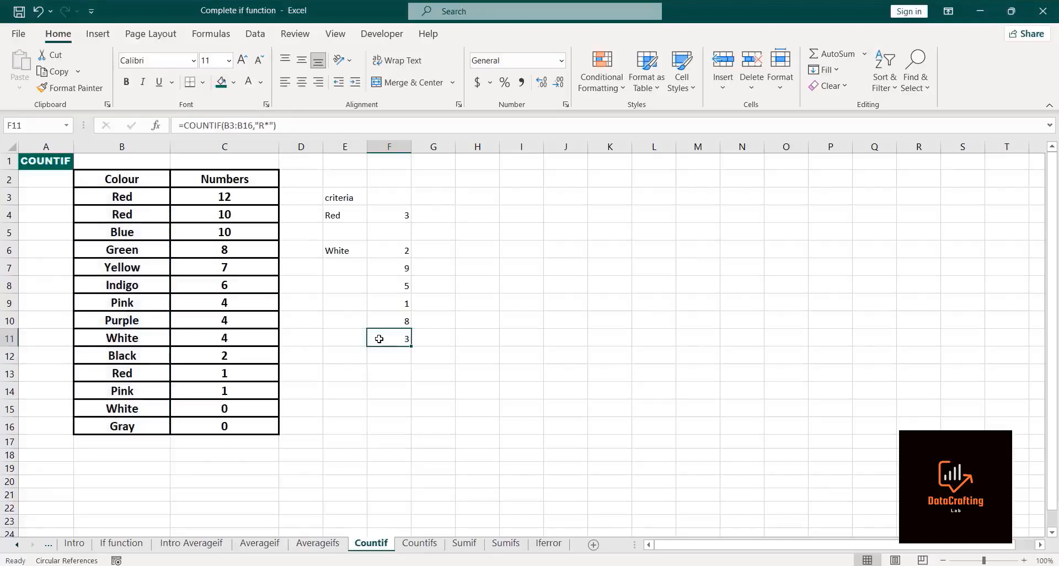
left_click(94, 196)
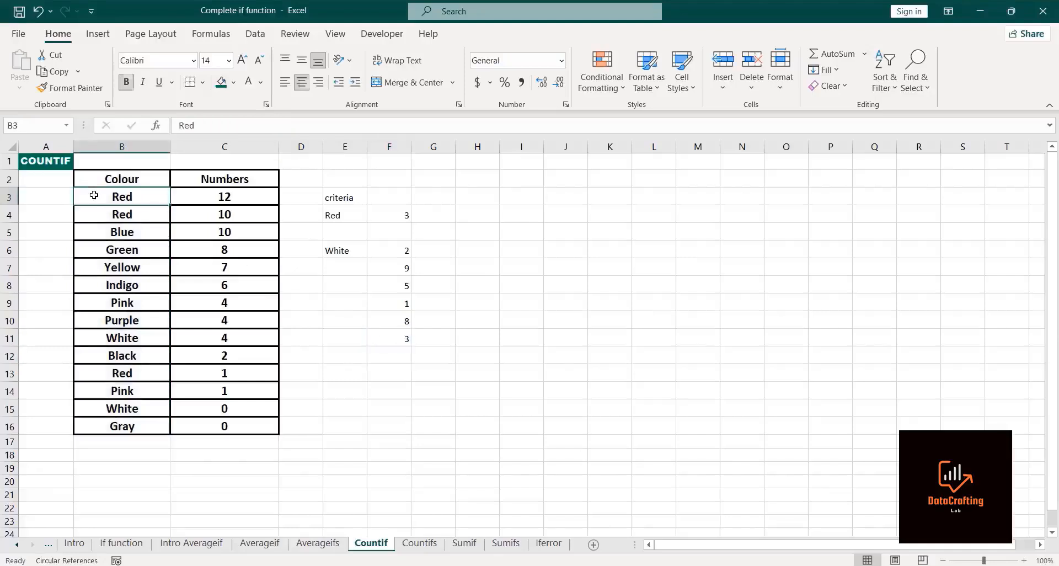
left_click(96, 213)
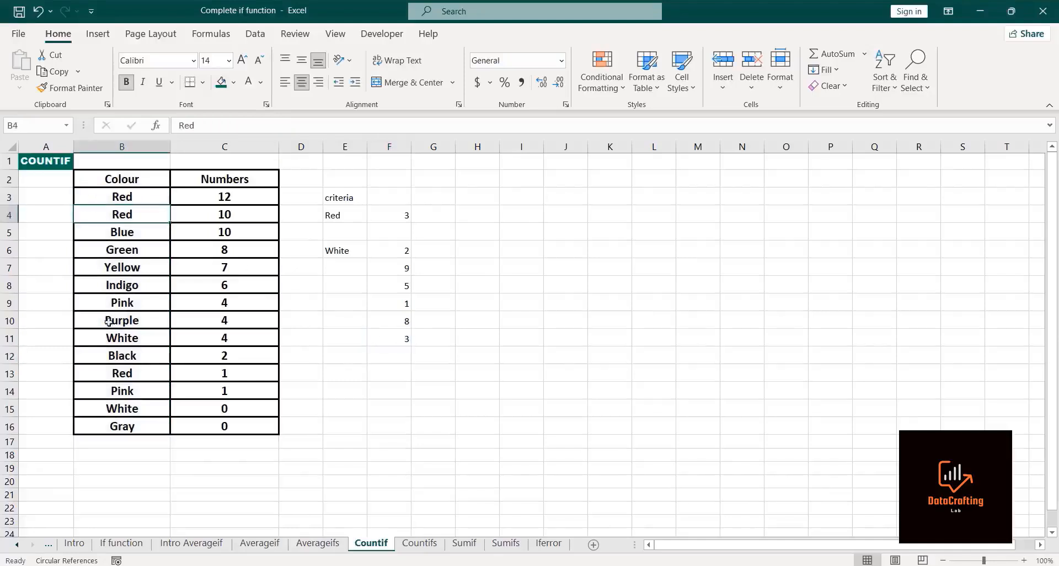
left_click(98, 376)
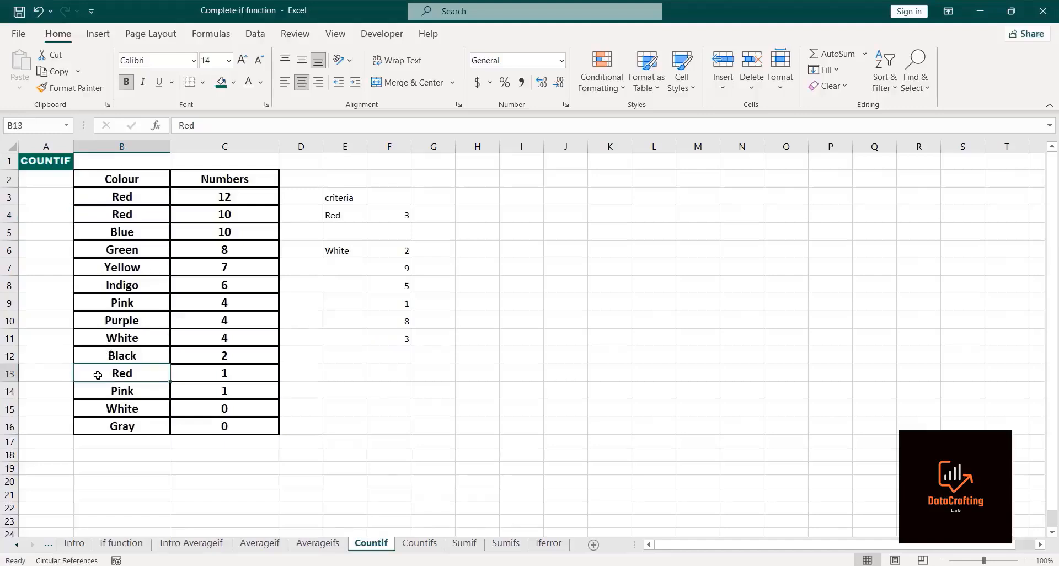
left_click(386, 335)
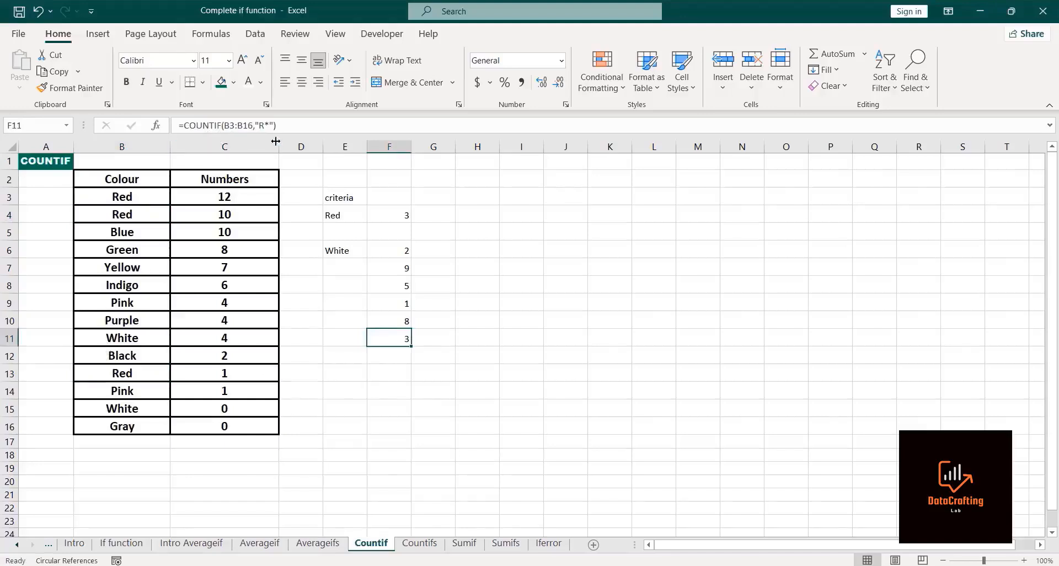
Step: Label cell E11 "Start with R" and widen column E, dismissing the circular reference warning
left_click(332, 339)
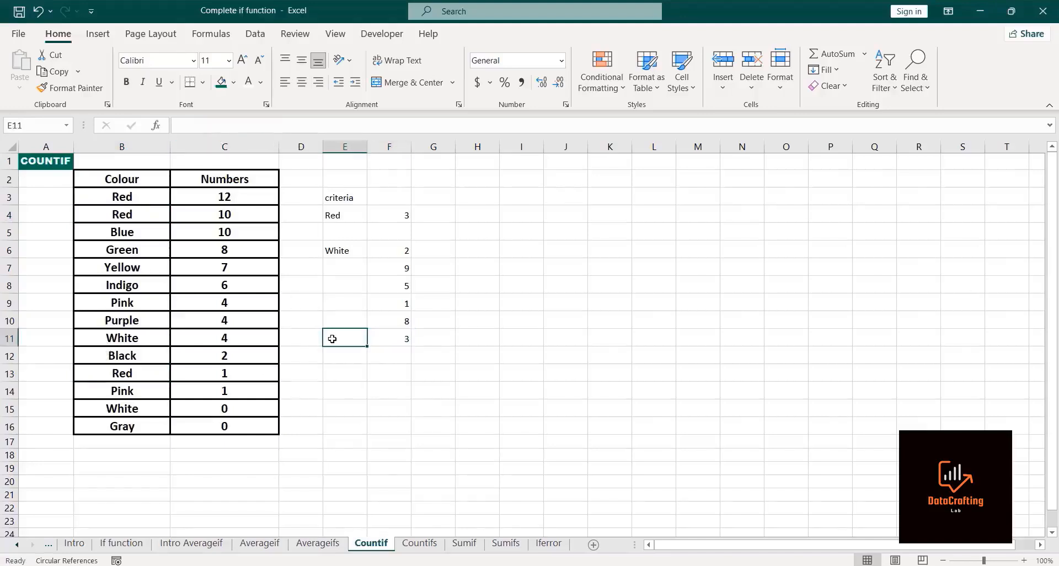
type("S")
type("t")
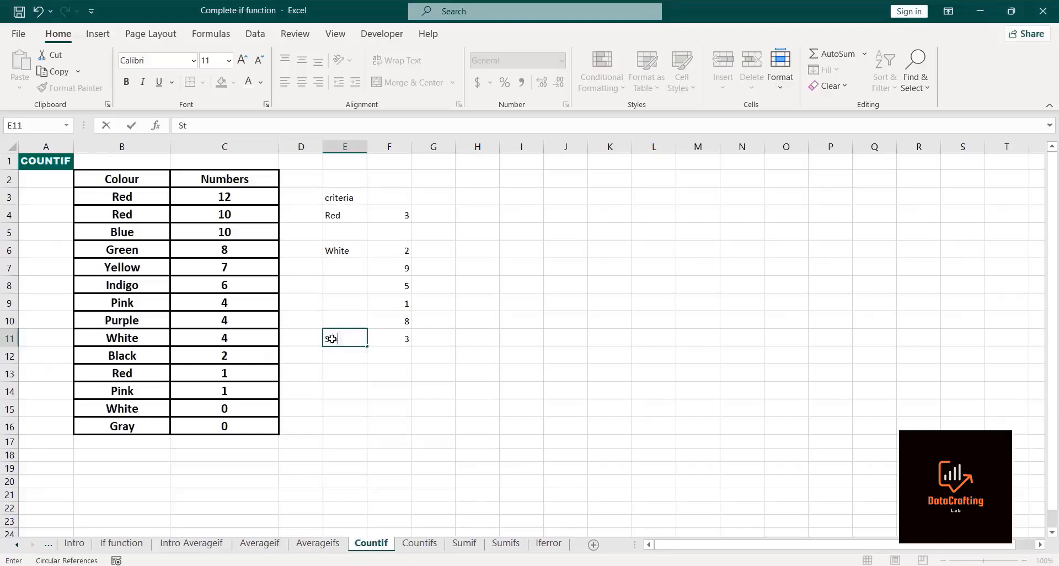
type("art wirt")
key("BackSpace")
key("BackSpace")
type("th ")
type("R")
key("Return")
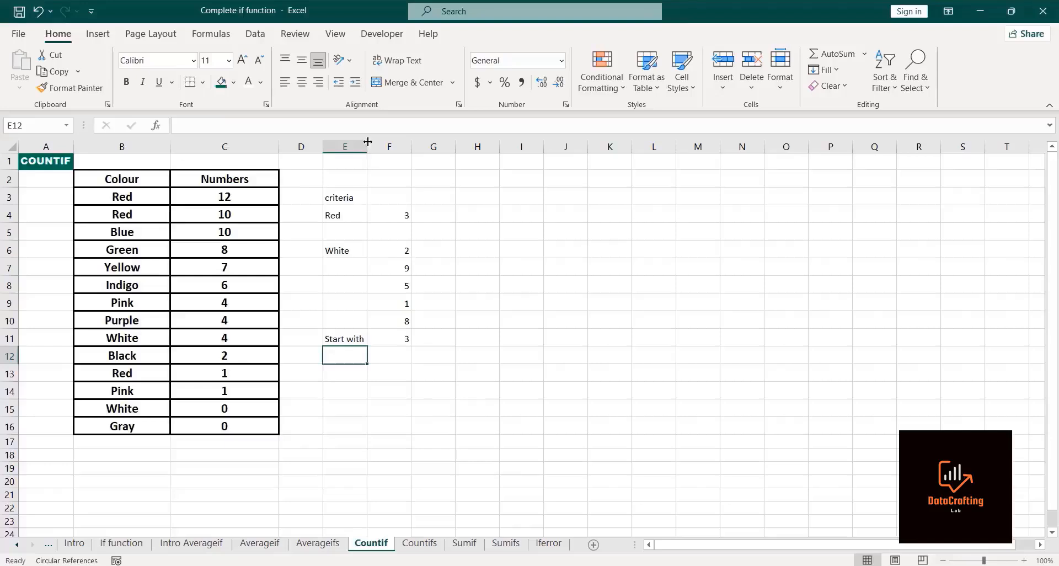
left_click_drag(370, 147, 375, 146)
left_click(341, 364)
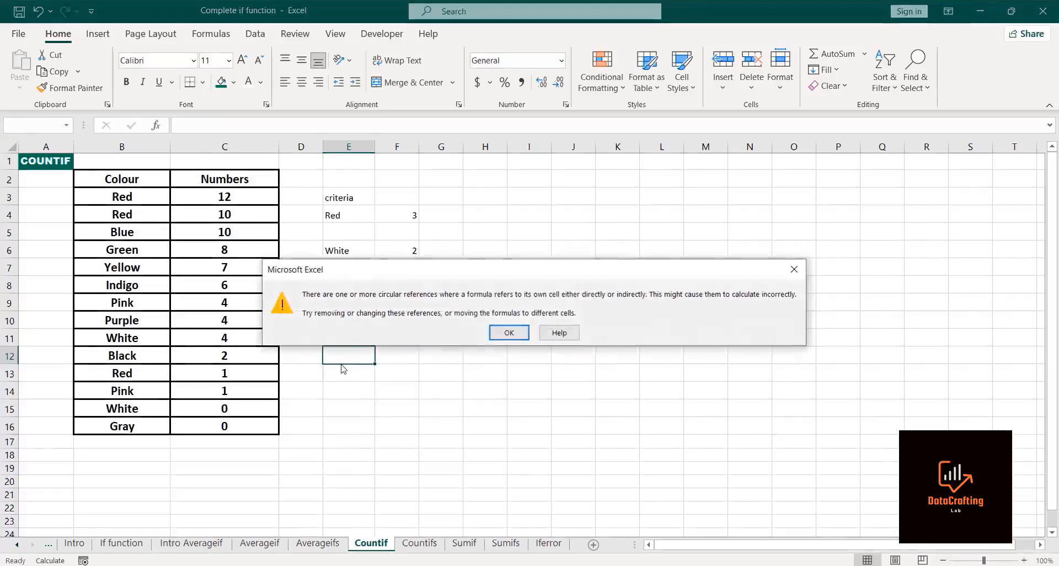
left_click(794, 269)
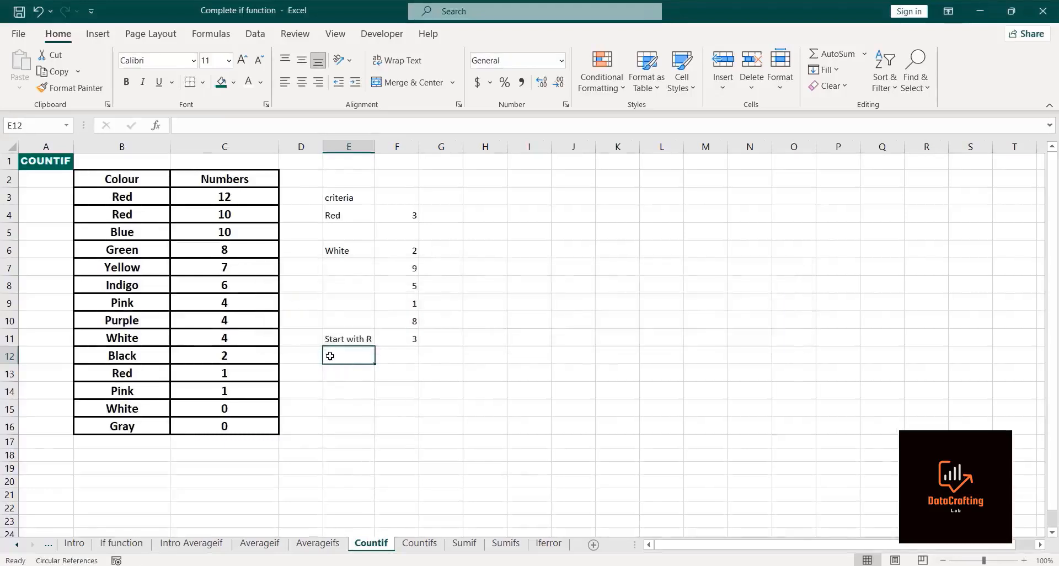
Step: Label cell E12 "End with K"
type("En")
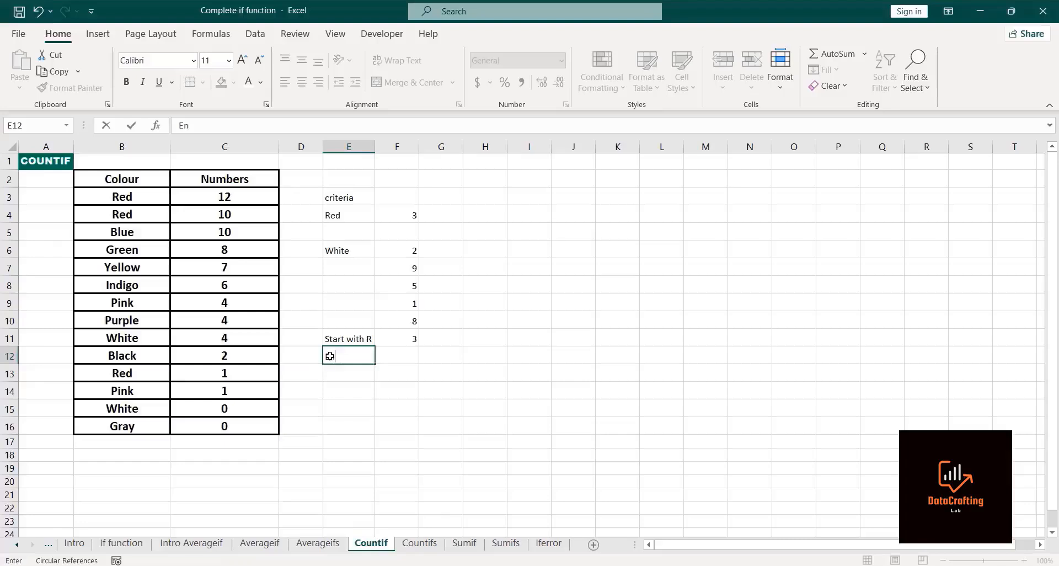
type("d with")
type("K")
left_click(398, 357)
Step: Enter =COUNTIF(B3:B16,"*K") in F12 to count colours ending with K, and compare it with the F11 formula
type("=countif")
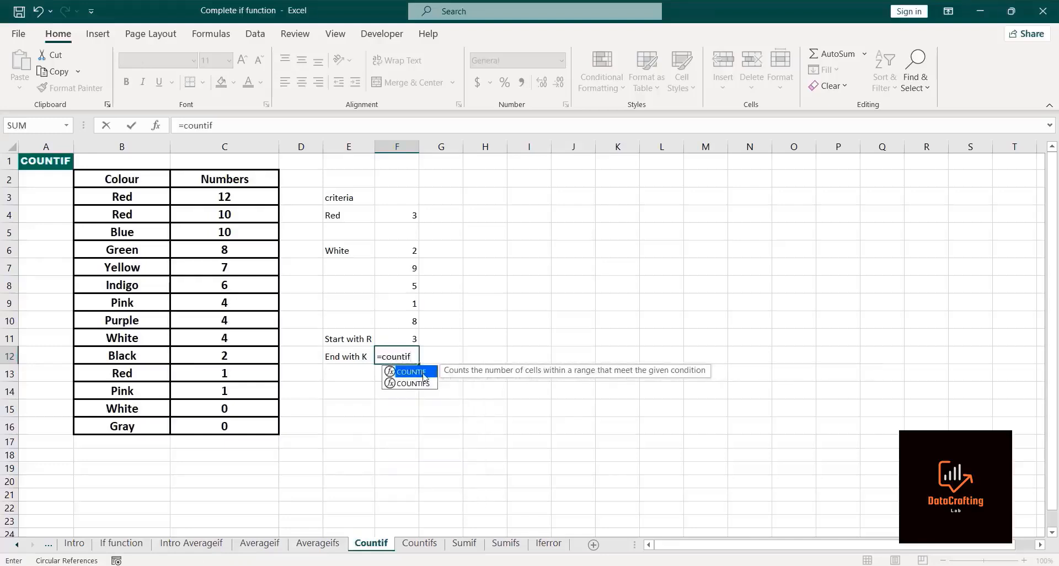
double_click(425, 377)
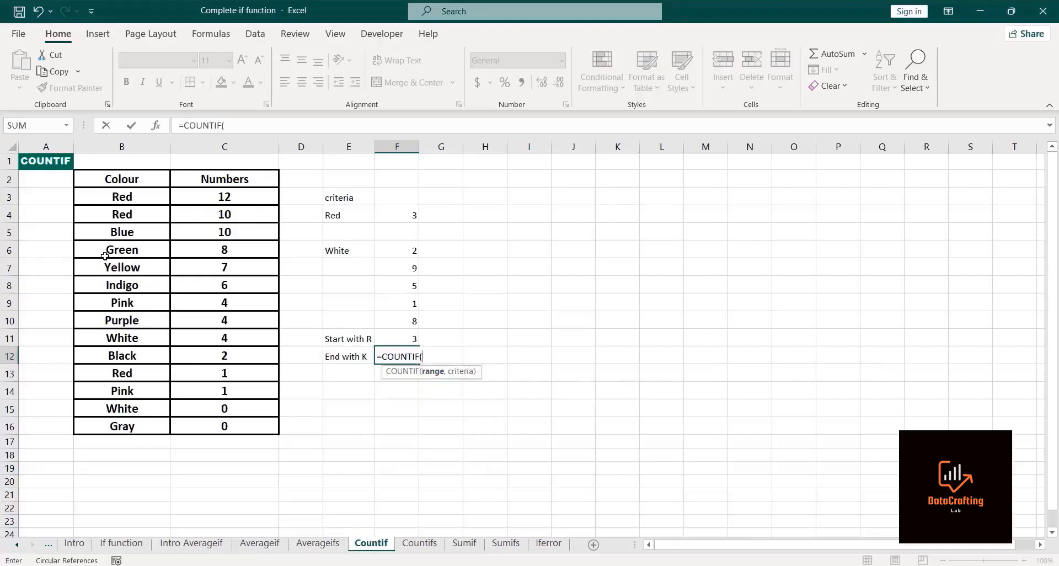
left_click(123, 197)
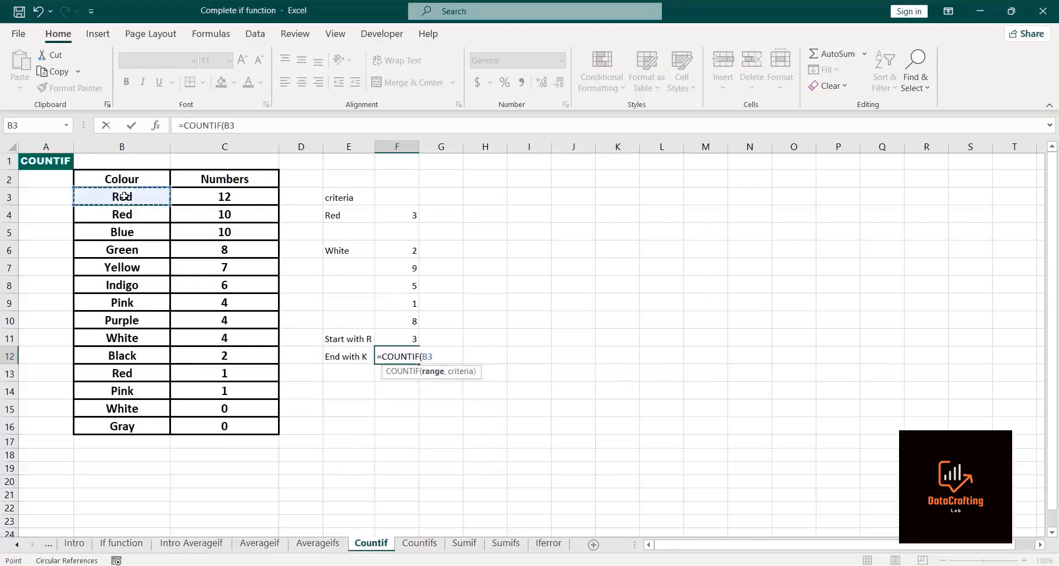
key("ctrl+shift+Down")
type(",\"*")
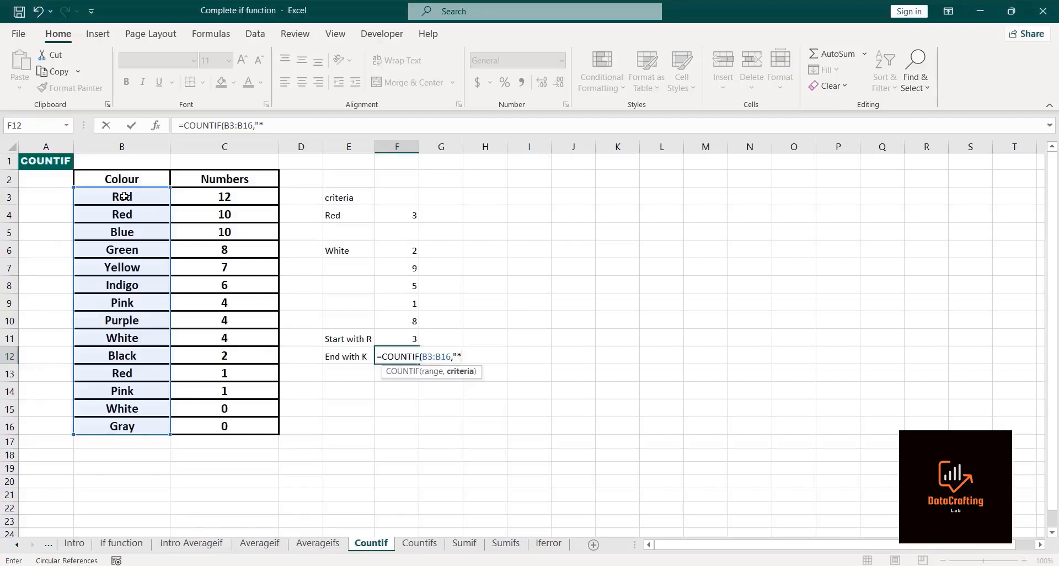
type("K")
type(")")
key("Return")
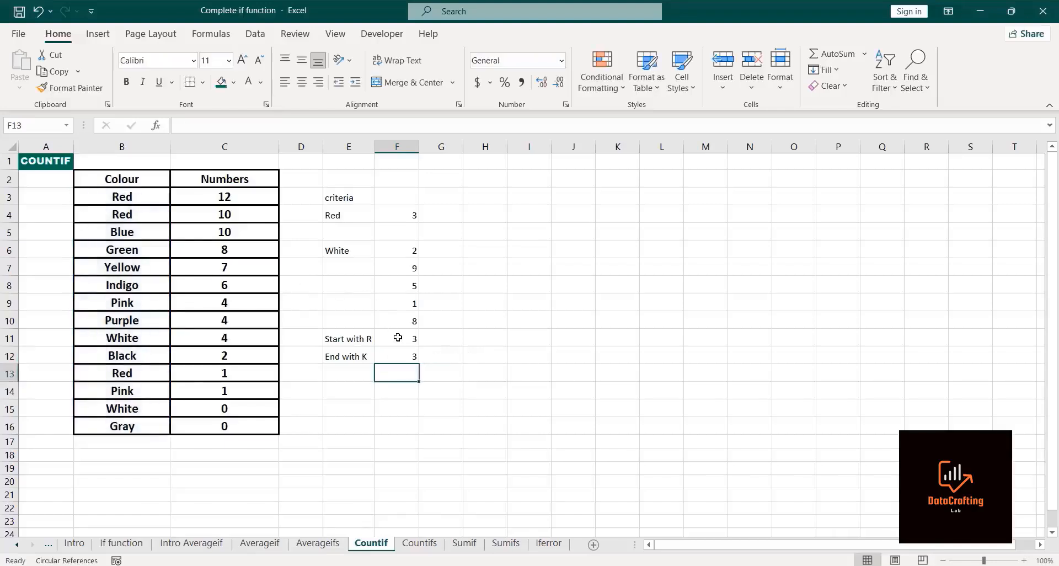
left_click(398, 338)
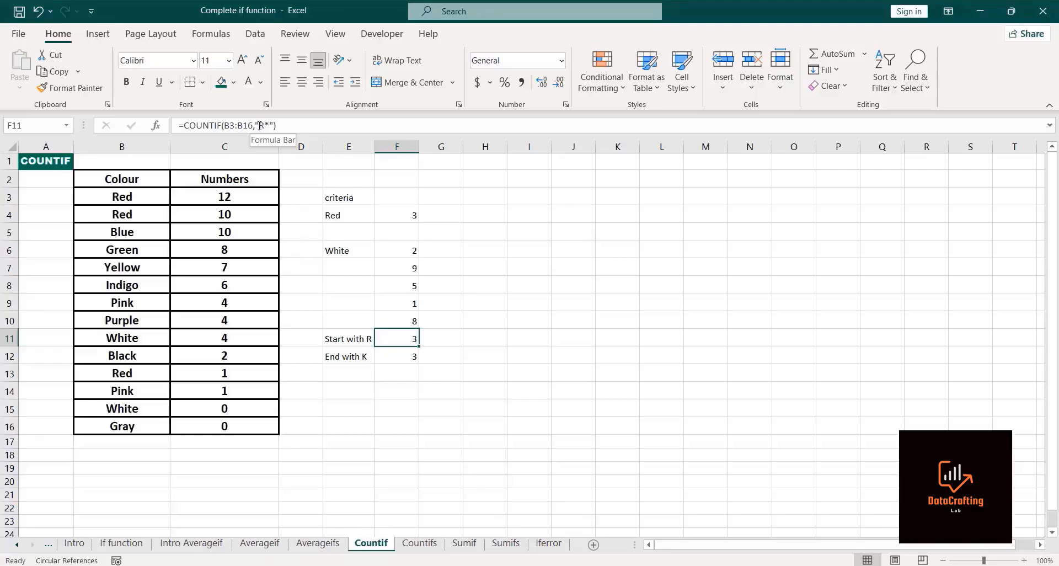
left_click(406, 354)
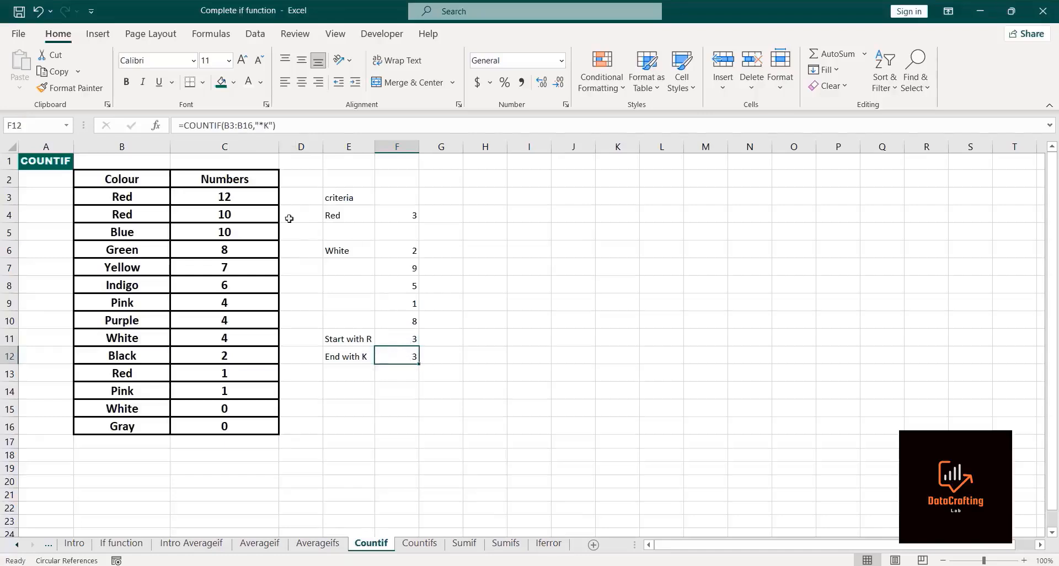
Step: Label cell E13 "three letters that end with D", autofit column E, and dismiss the circular reference warning
left_click(334, 372)
type("three ")
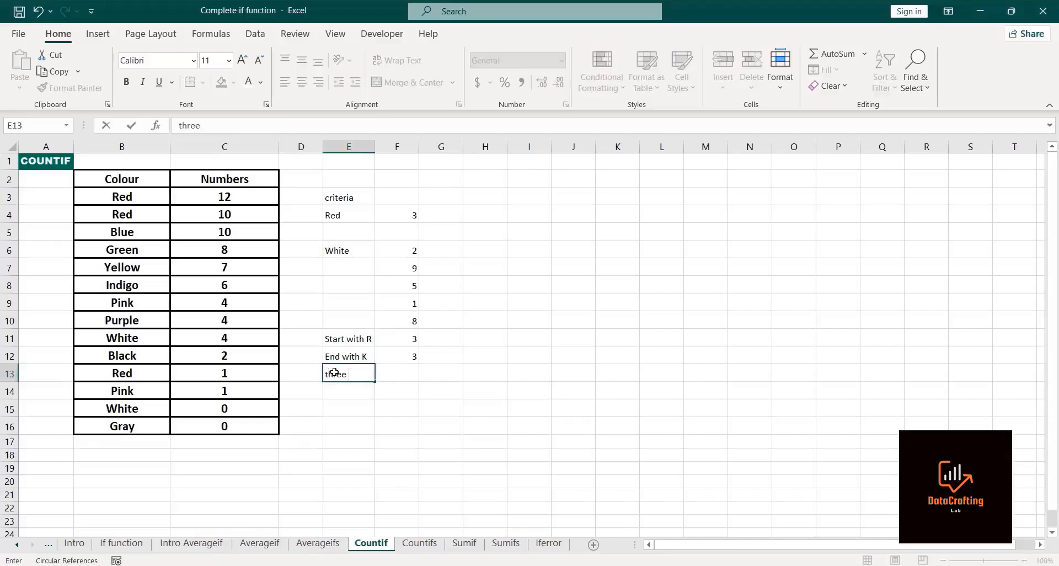
type("lettersd")
key("BackSpace")
type("that end with")
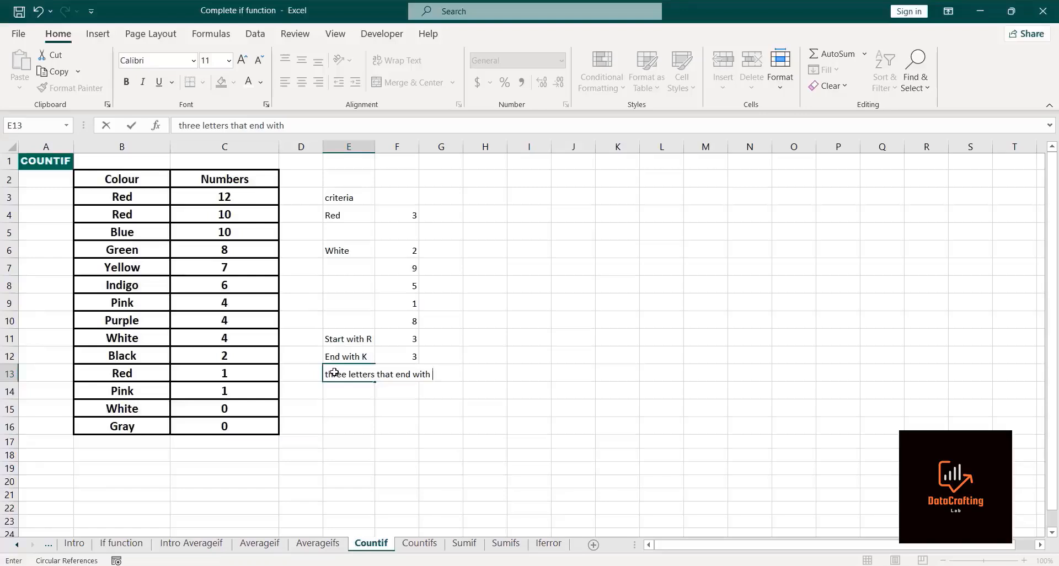
type("D")
key("Return")
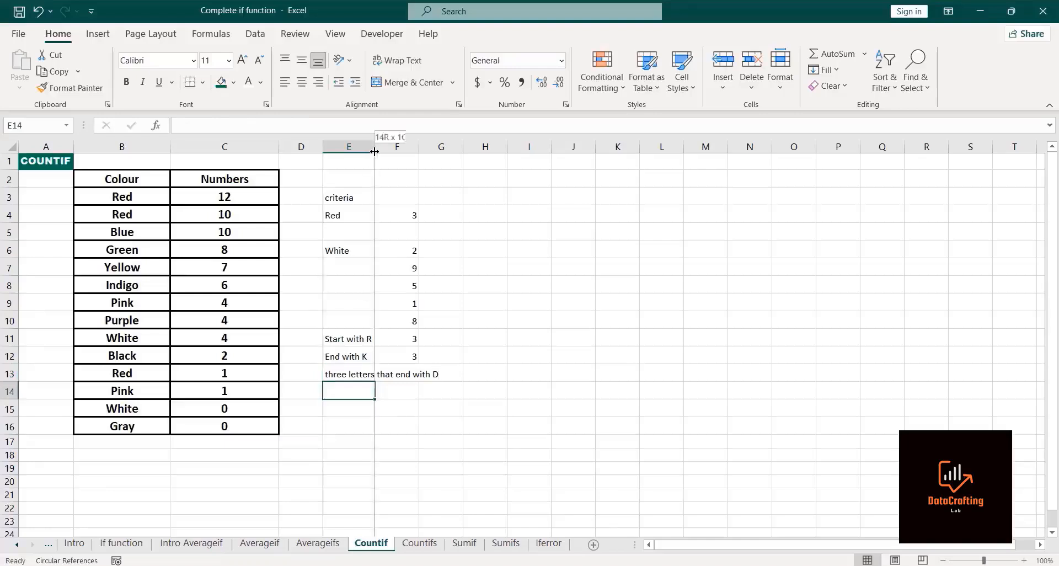
double_click(372, 152)
left_click(469, 372)
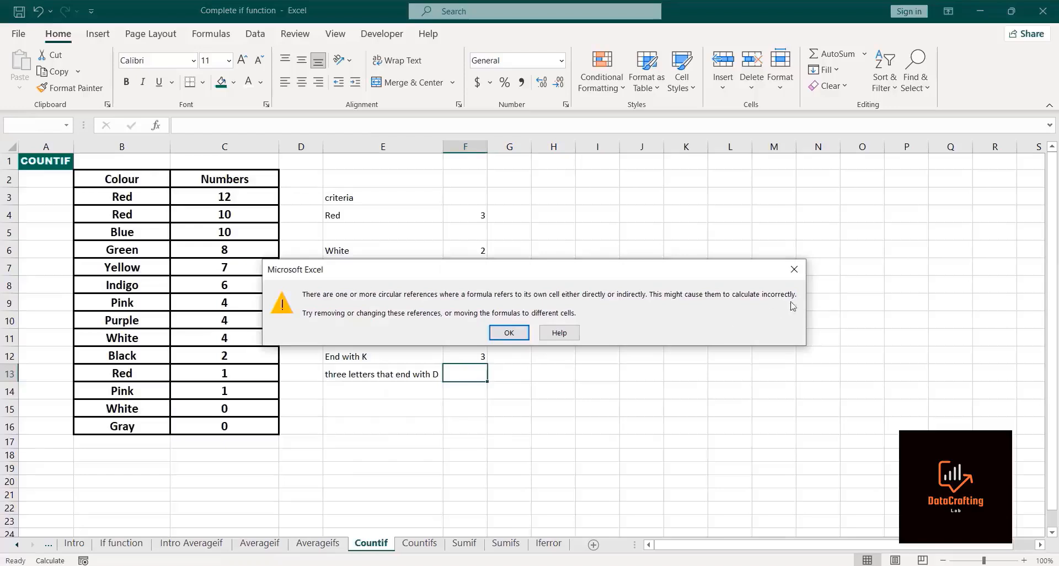
left_click(792, 269)
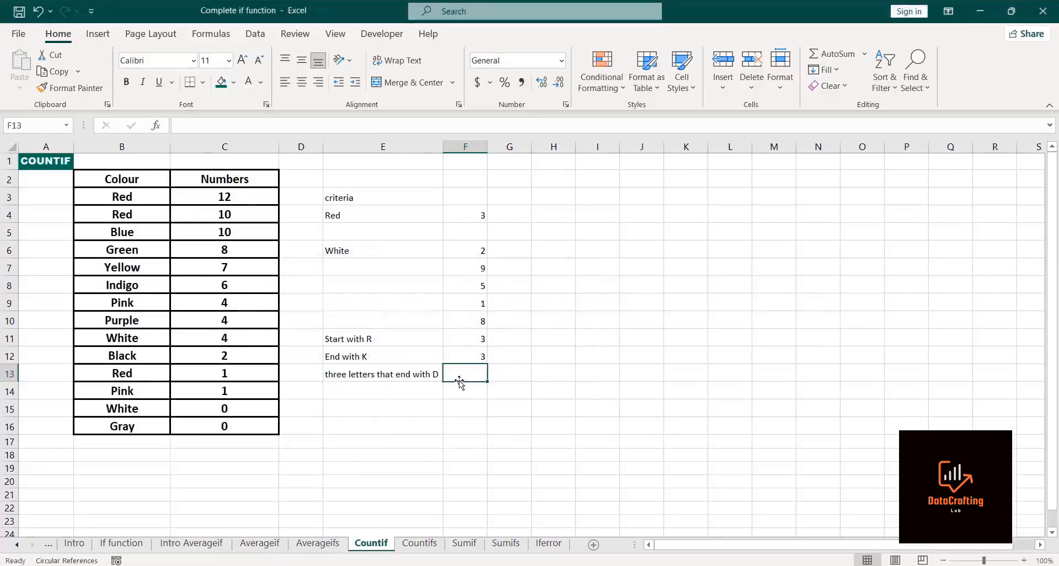
Step: Enter =COUNTIF(B3:B16,"??D") in F13 to count three-letter colours ending with D
double_click(459, 378)
type("-")
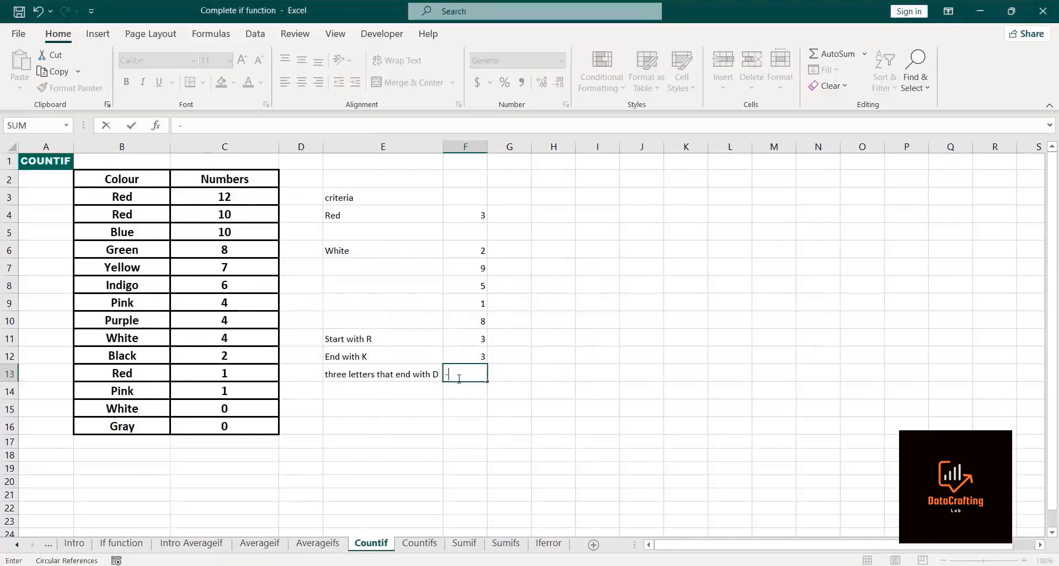
key("BackSpace")
type("=countif")
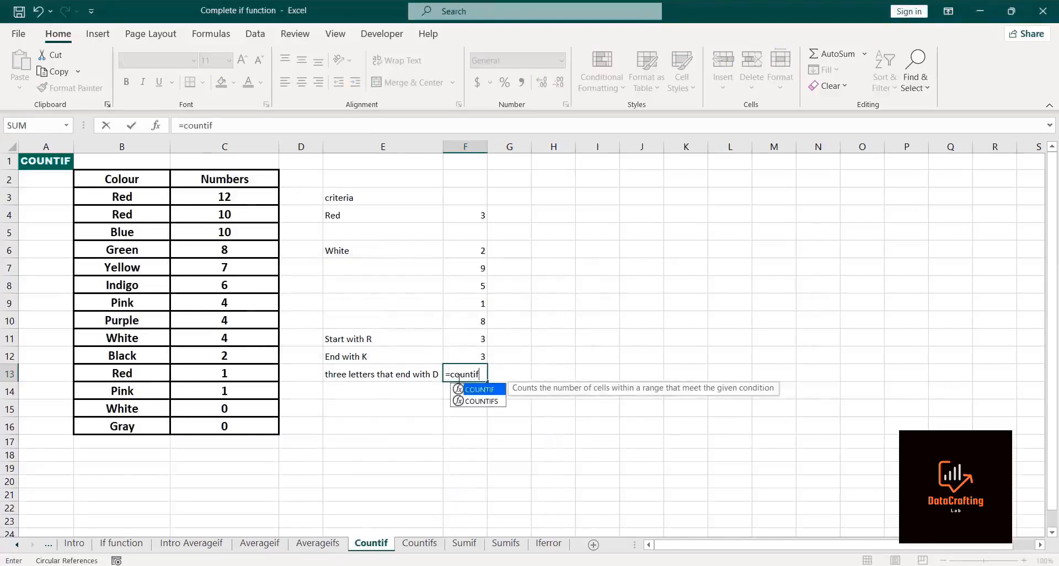
double_click(475, 389)
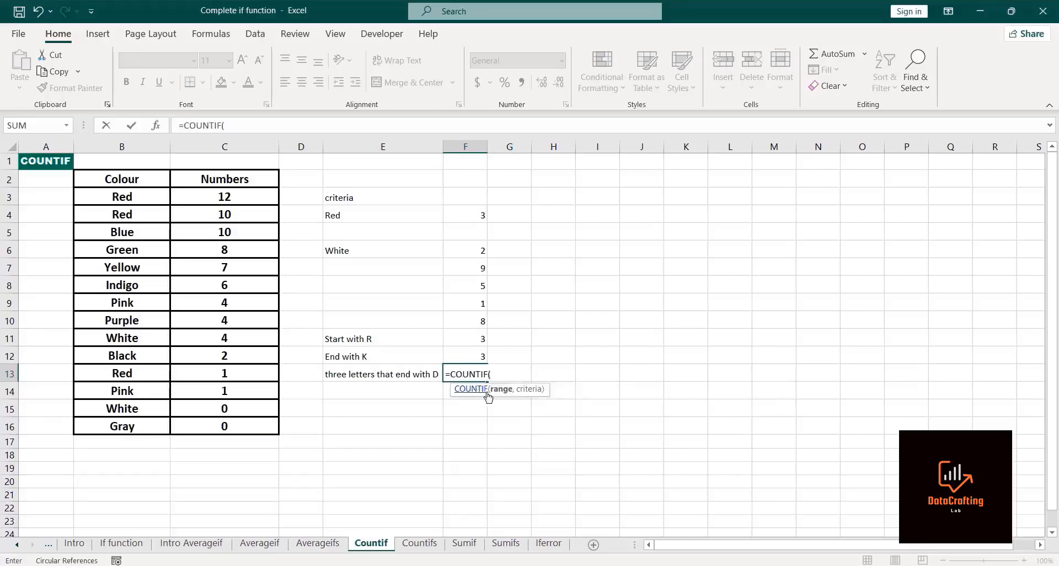
left_click(123, 197)
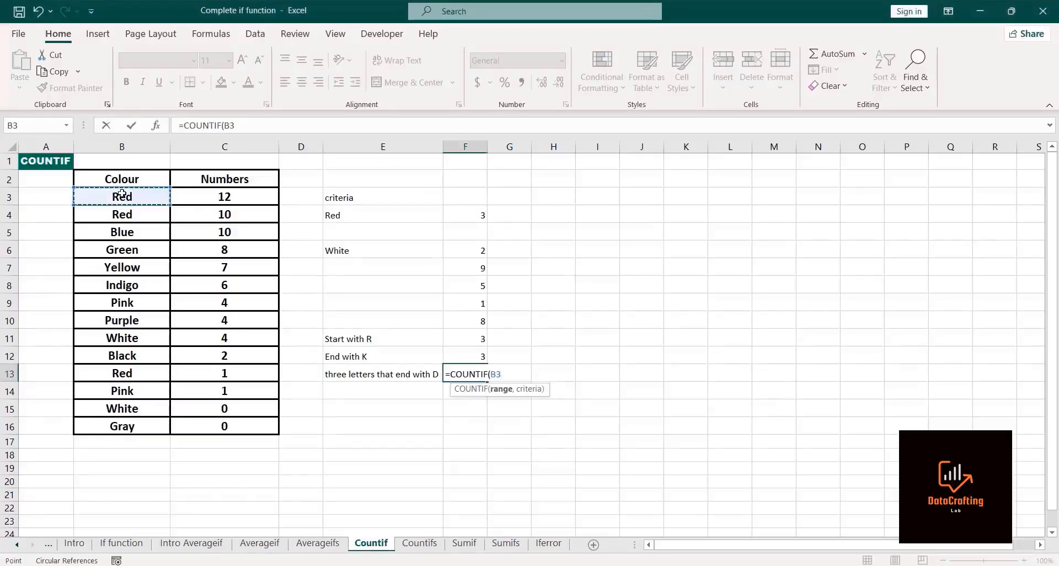
key("ctrl+shift+Down")
type(",")
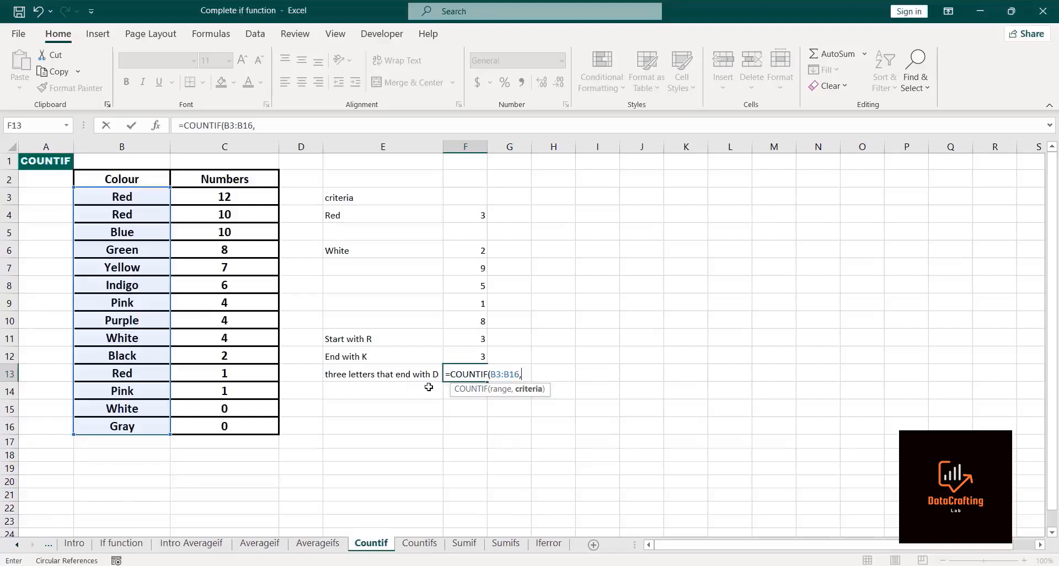
type("\"??")
type("D\")")
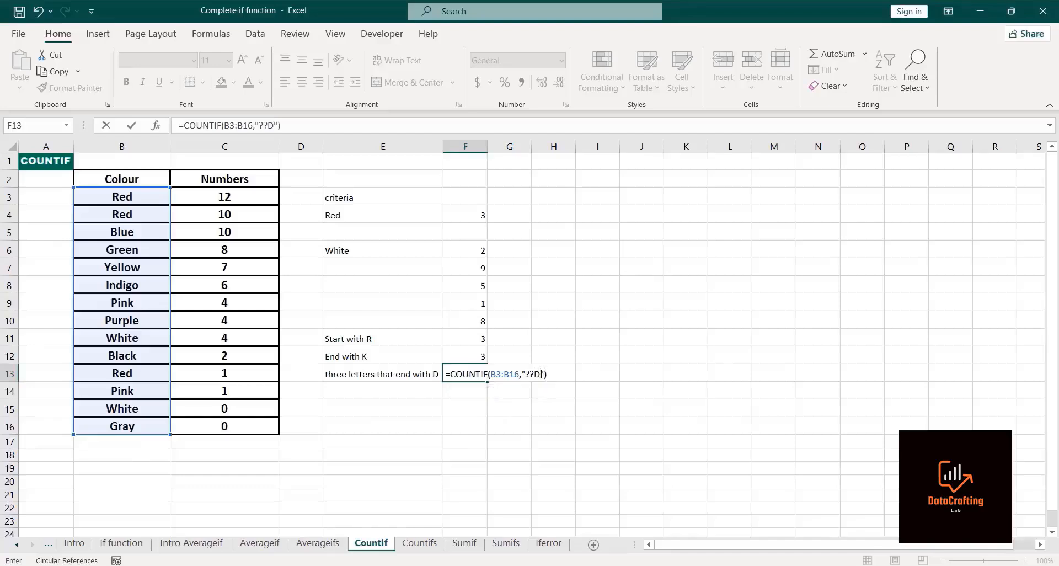
key("Return")
left_click(470, 374)
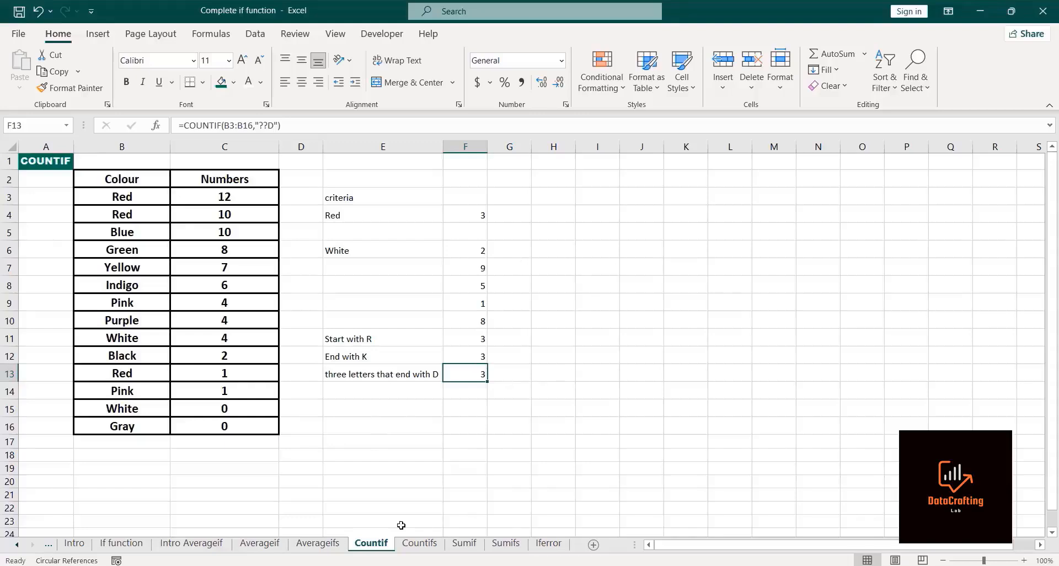
Step: Enter =COUNTIF(C3:C16,F7-COUNTIF(C3:C16,"<4")) in H7, accepting the suggested typo correction
left_click(449, 266)
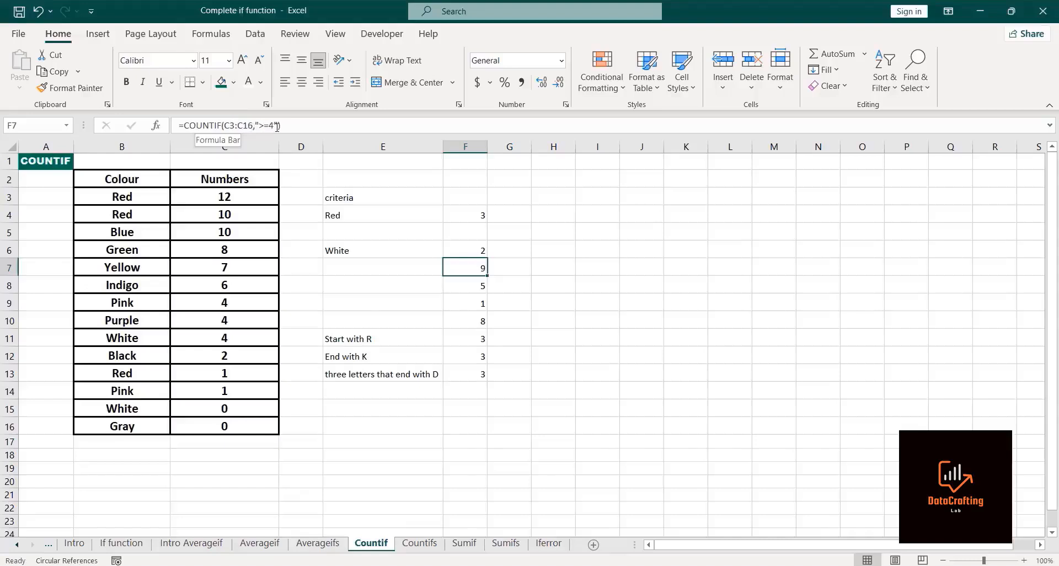
left_click(537, 267)
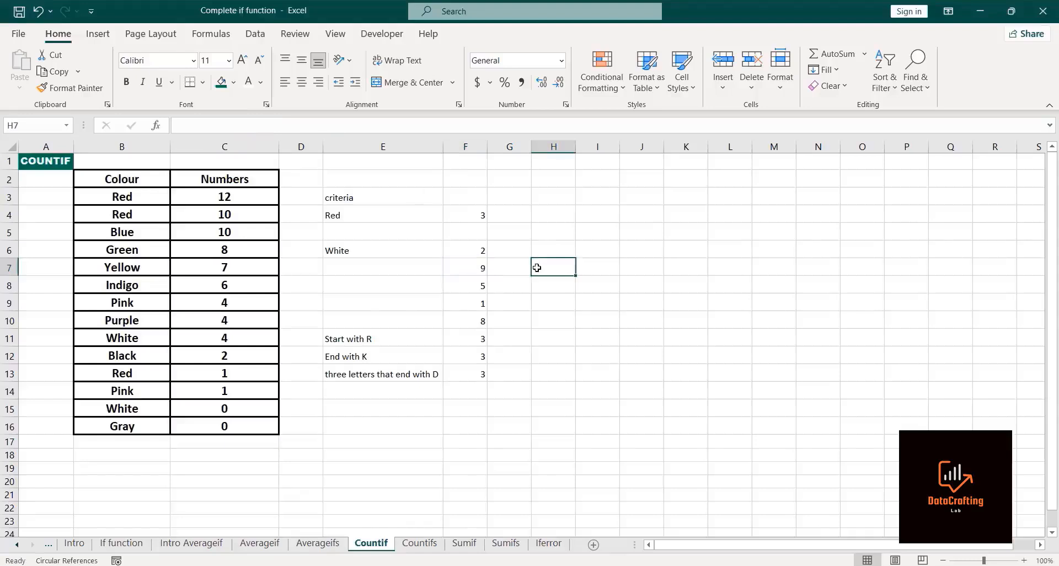
type("=")
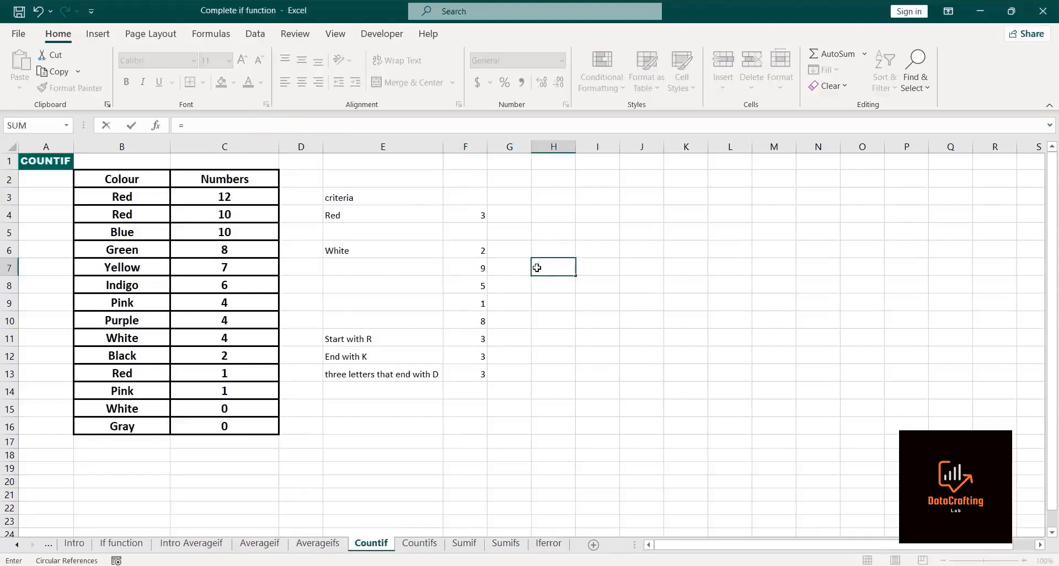
type("countif")
double_click(565, 283)
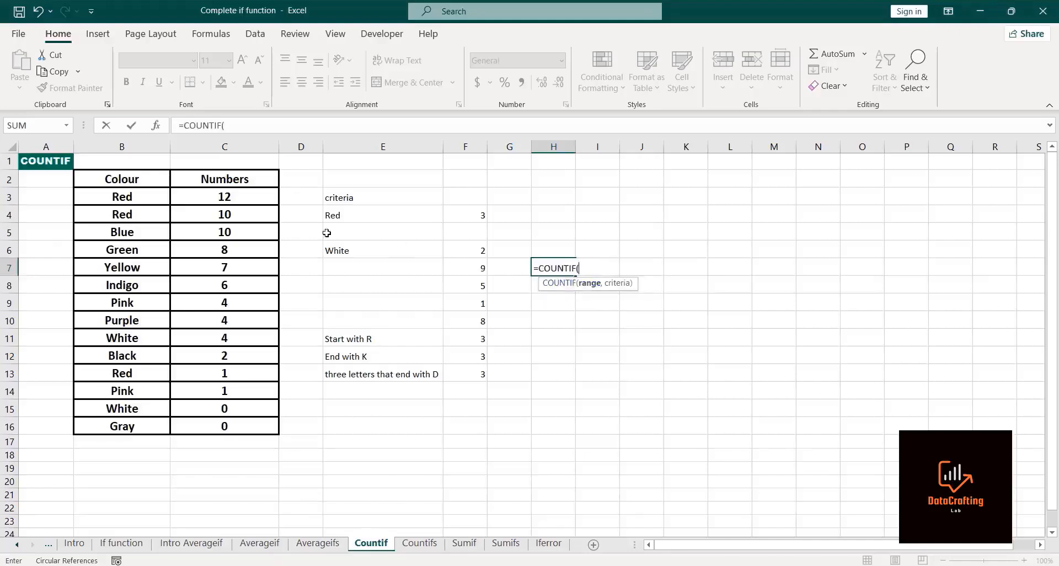
left_click(195, 200)
key("ctrl+shift+Down")
type(",")
left_click(454, 267)
type("-")
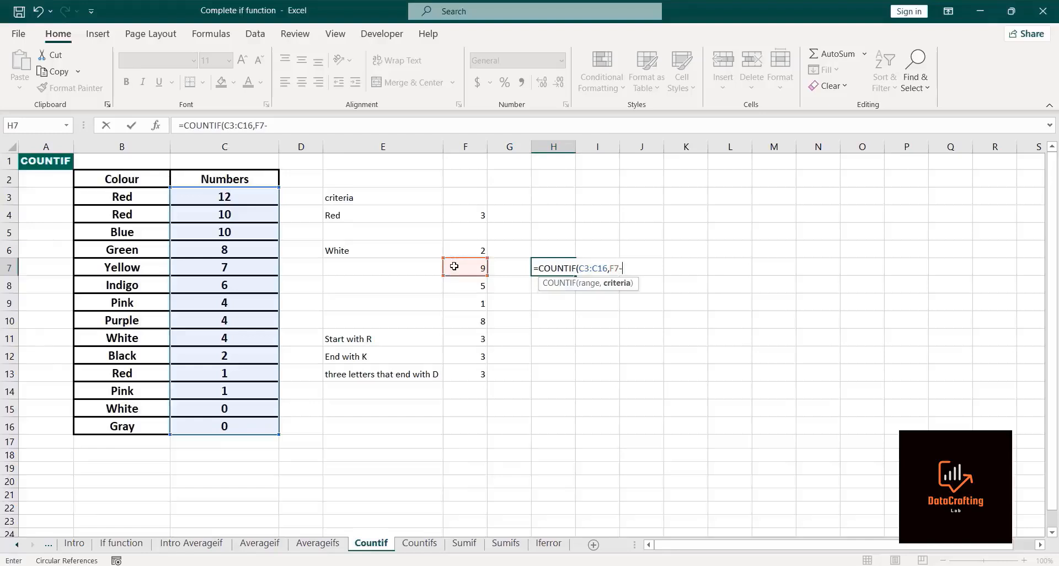
type("countif")
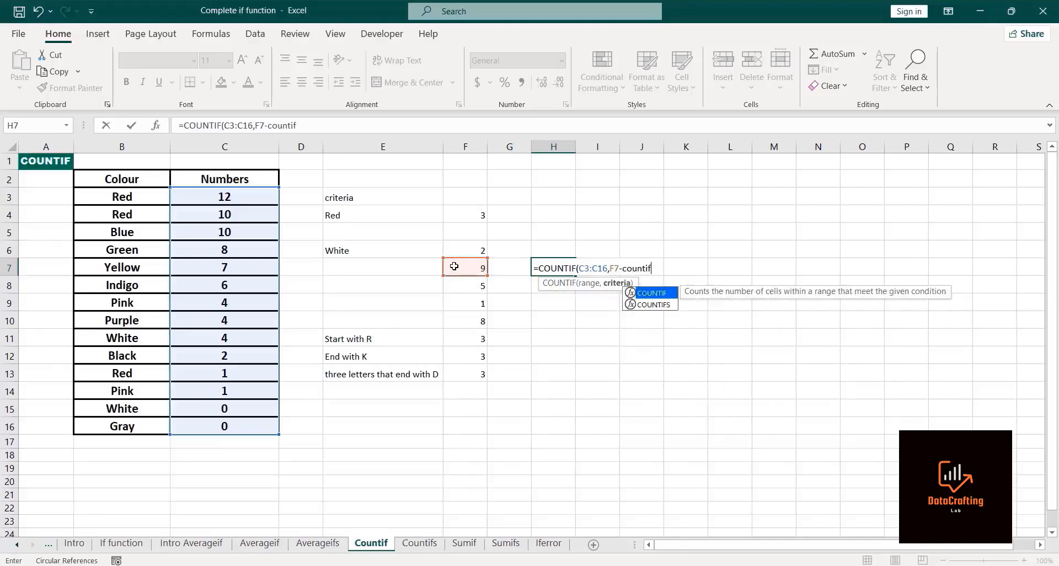
double_click(654, 293)
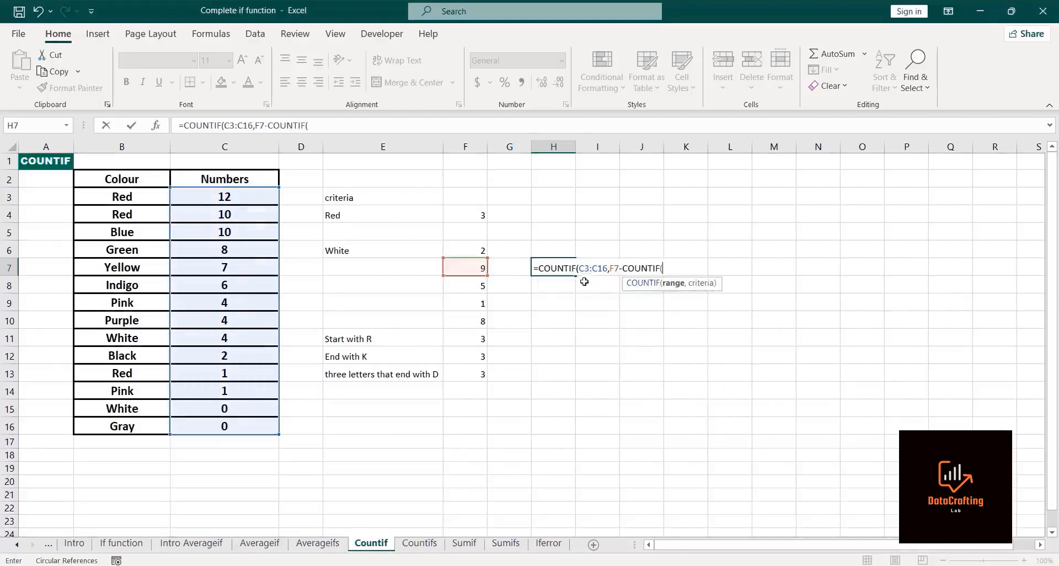
left_click(221, 196)
key("ctrl+shift+Down")
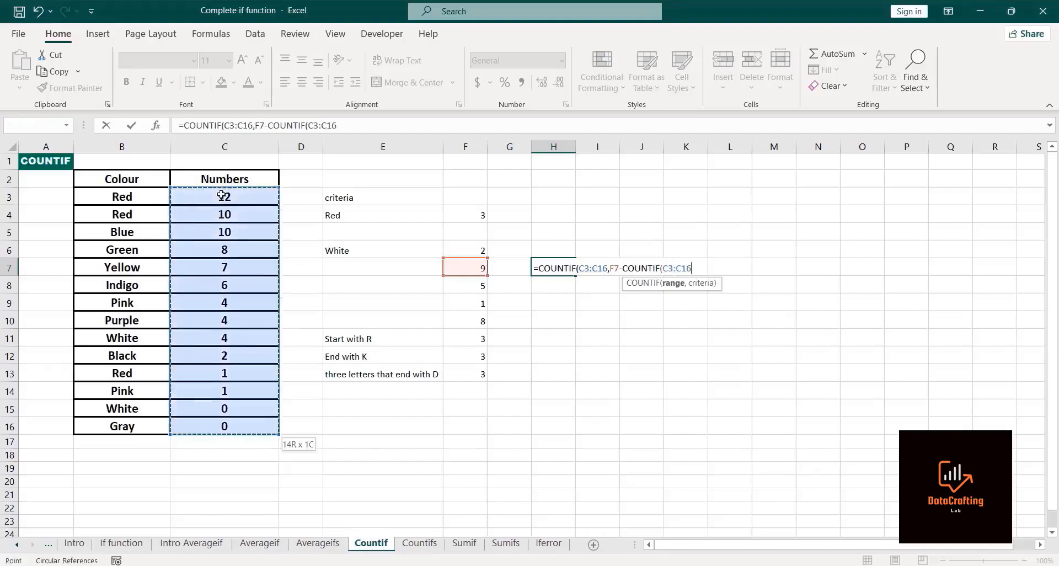
type(",\"<")
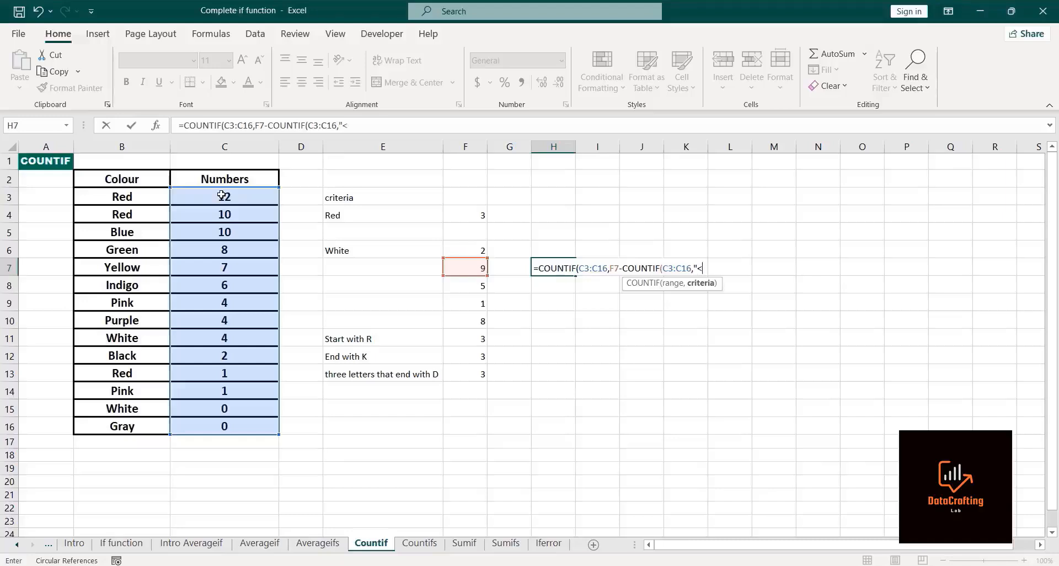
type("$")
key("BackSpace")
type("4\")")
key("Return")
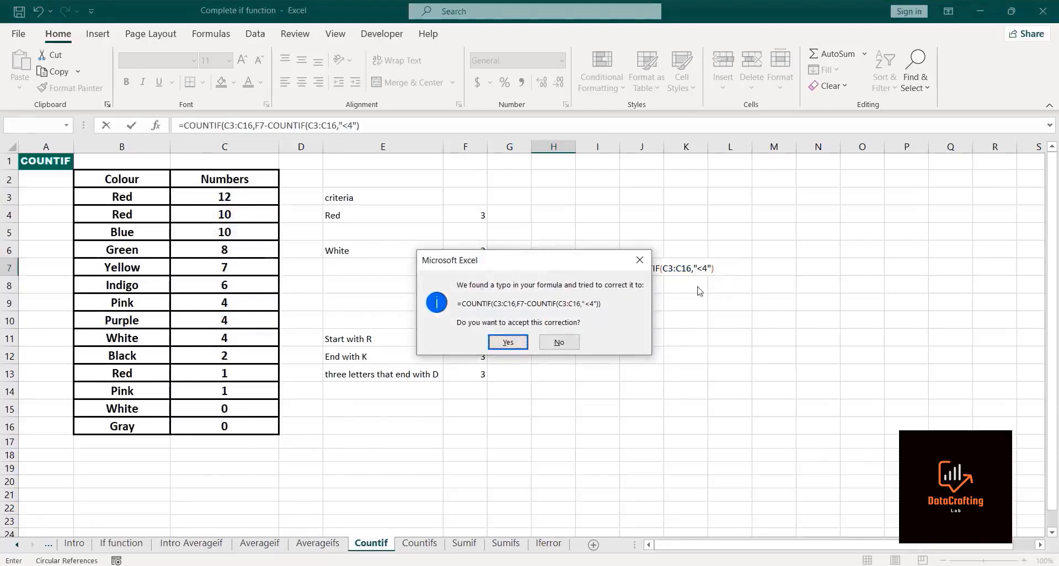
left_click(508, 342)
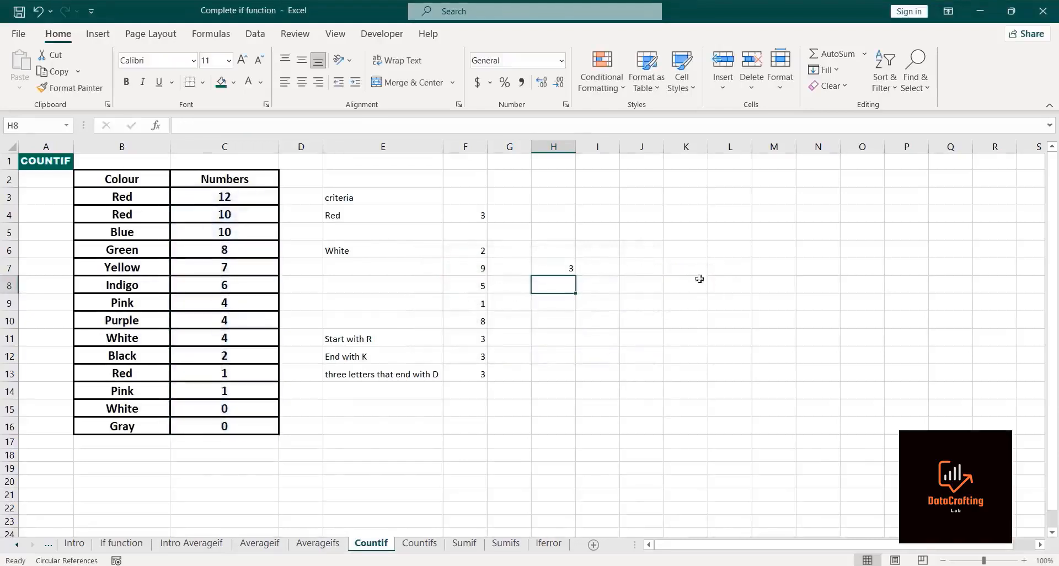
left_click(560, 271)
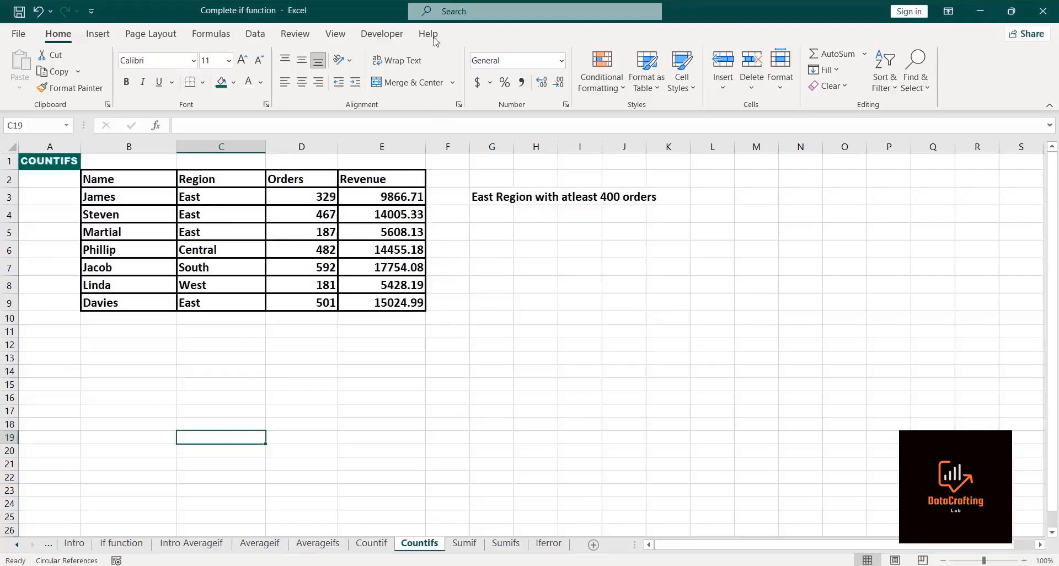
Step: Enter =COUNTIFS(C3:C9,"East",D3:D9,">=400") in G4 to count East region entries with at least 400 orders
key("alt+Tab")
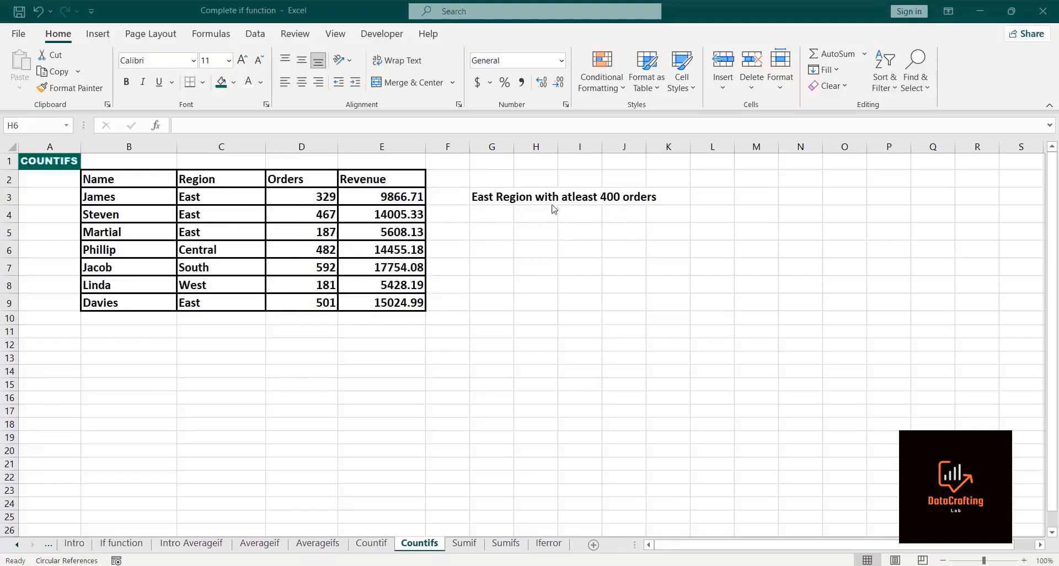
left_click(493, 217)
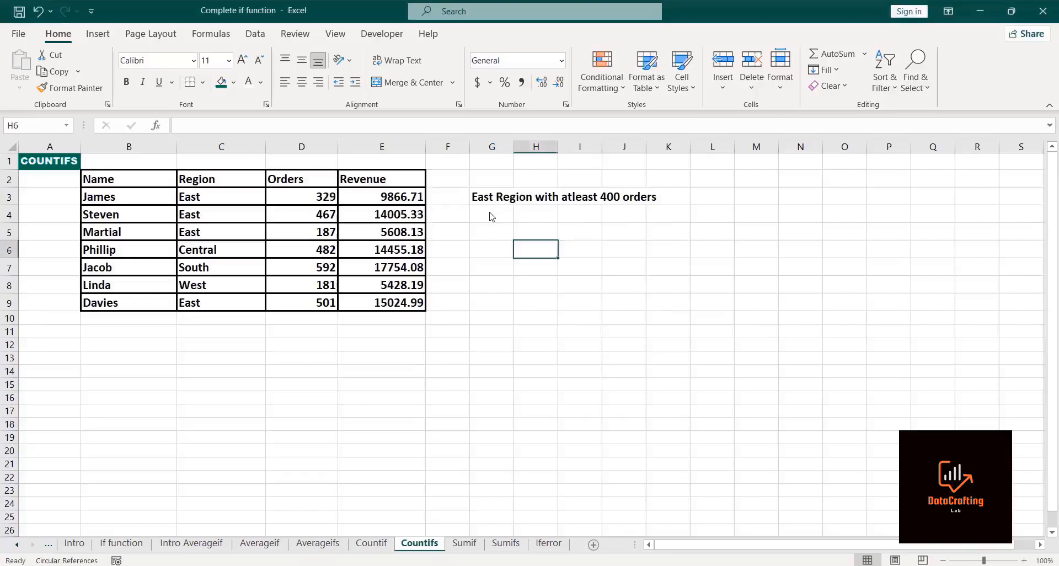
left_click(489, 212)
type("=")
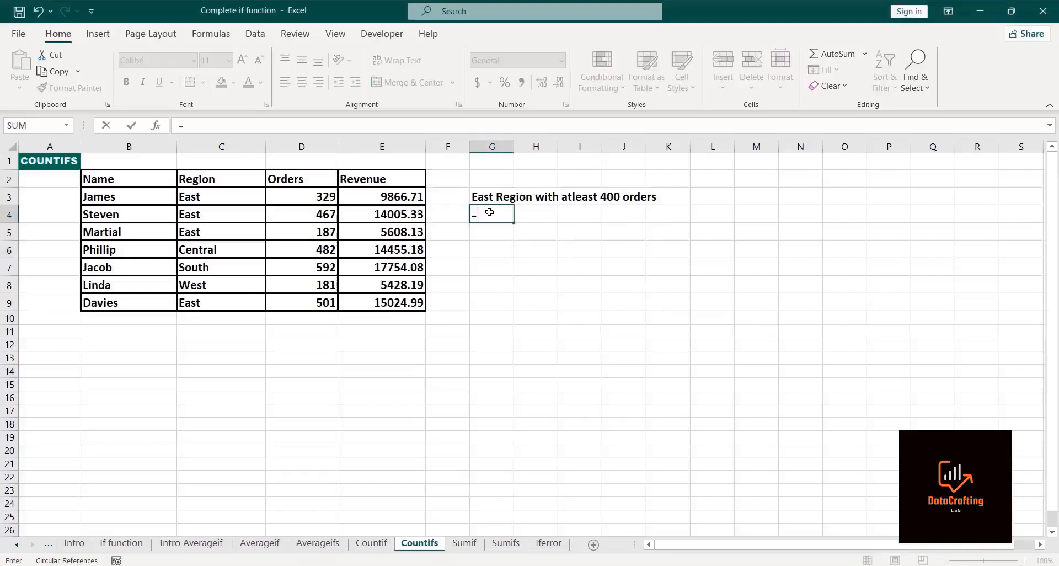
type("countifs")
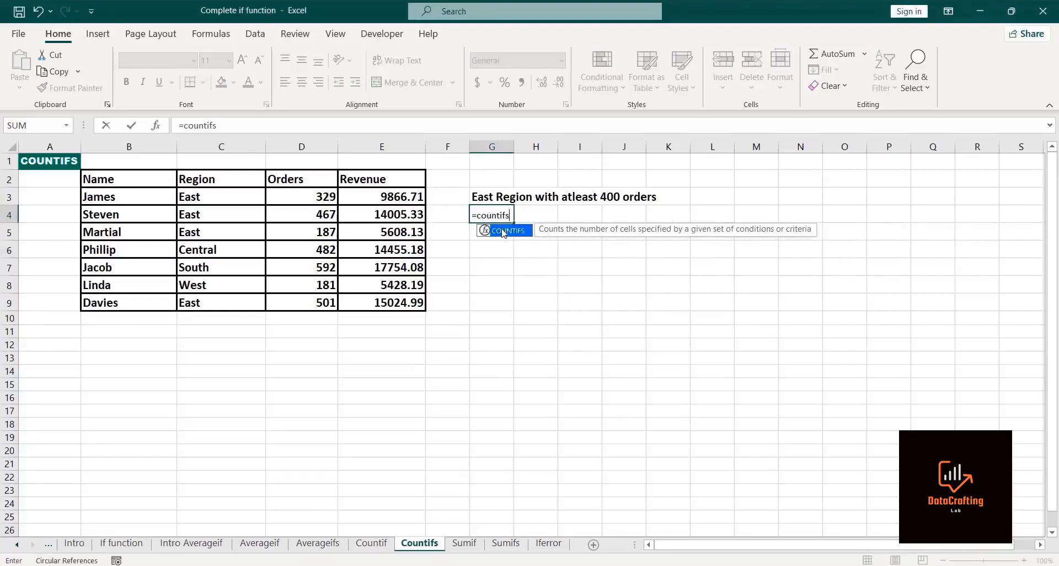
double_click(503, 230)
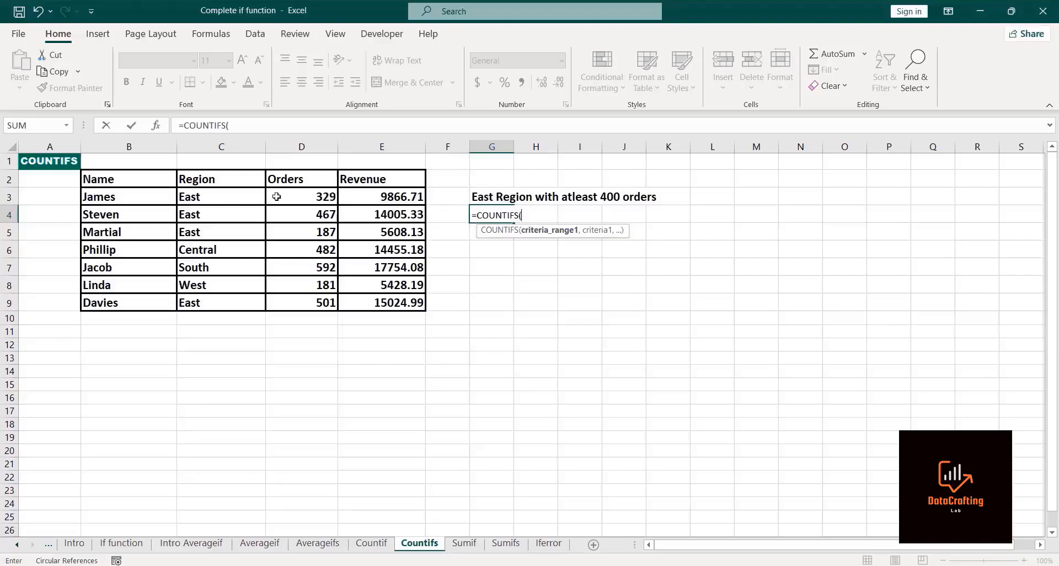
left_click(220, 199)
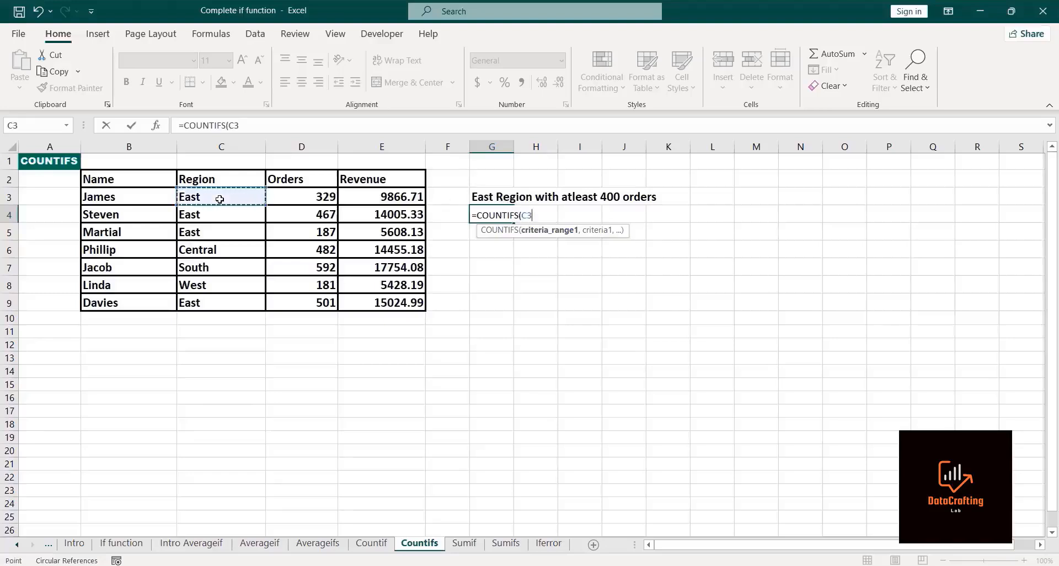
key("ctrl+shift+Down")
type(",")
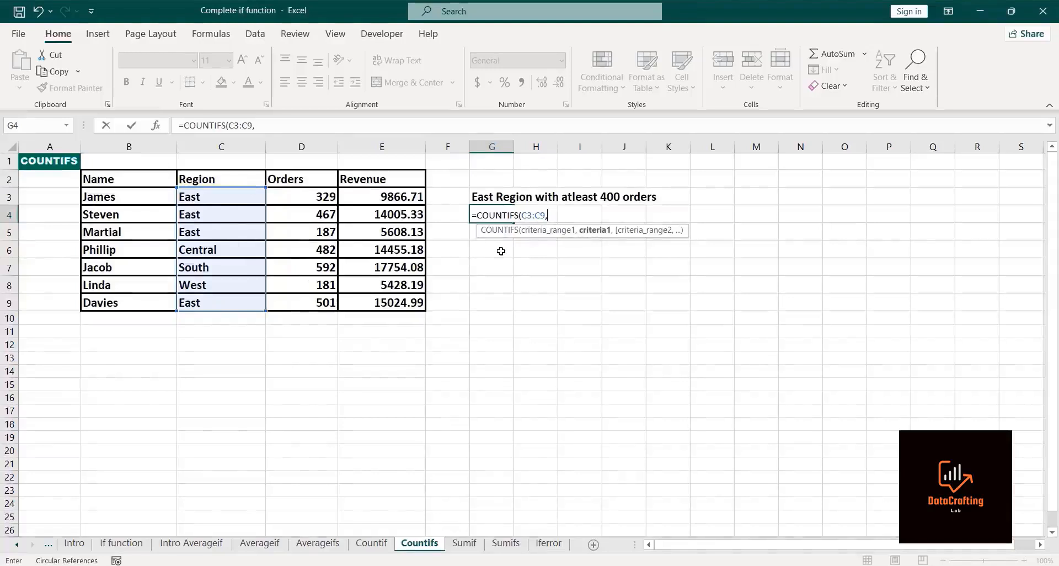
type("\"East\"")
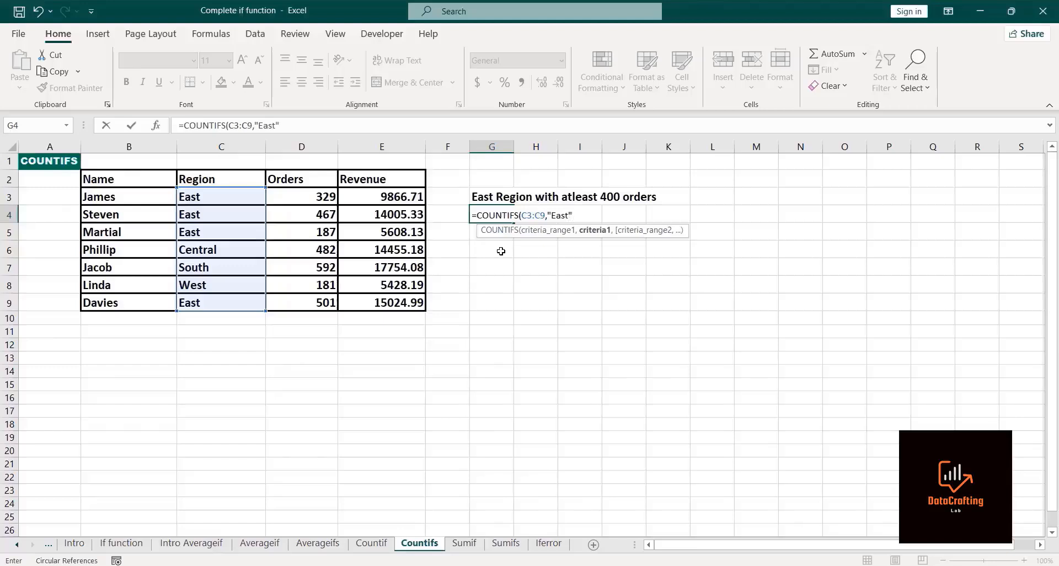
type(",")
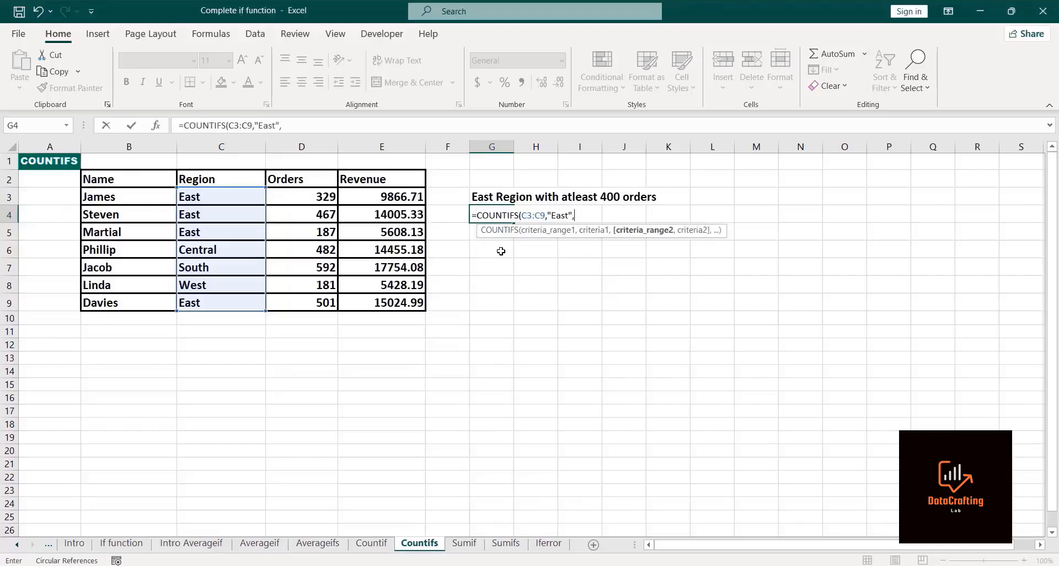
left_click(304, 190)
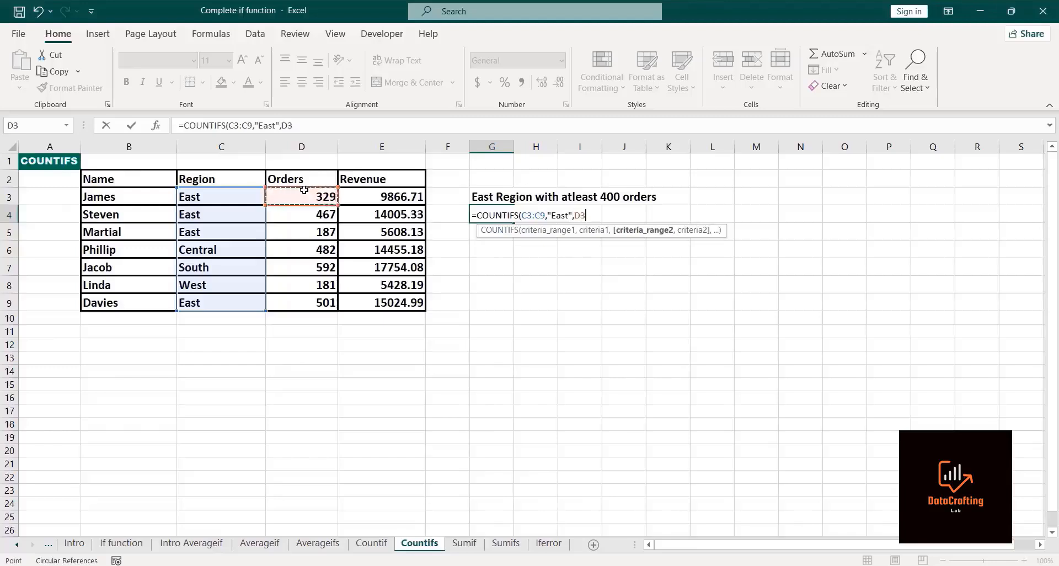
key("ctrl+shift+Down")
type(",")
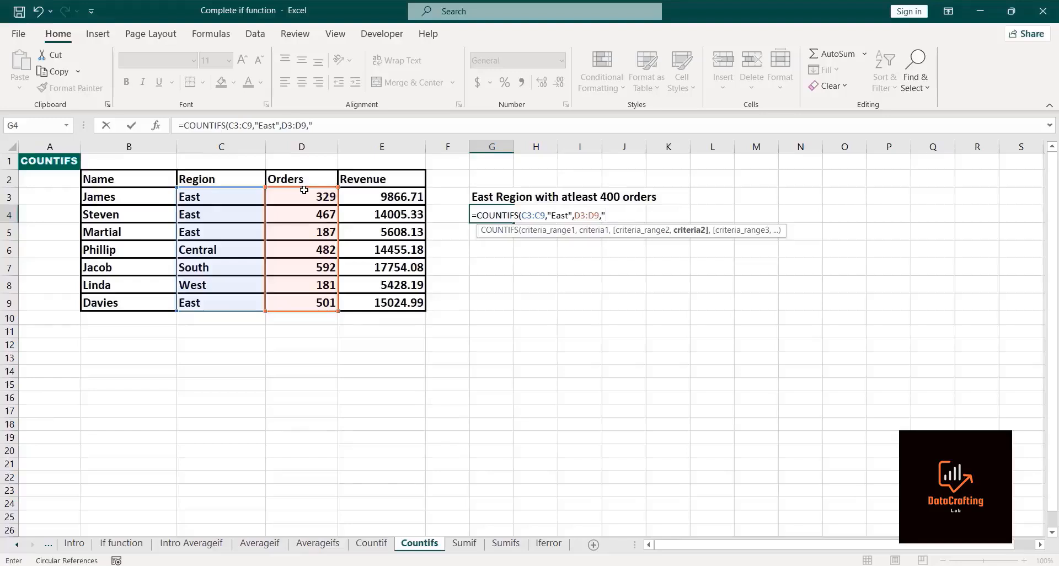
type("\">+")
key("BackSpace")
type("=400\")")
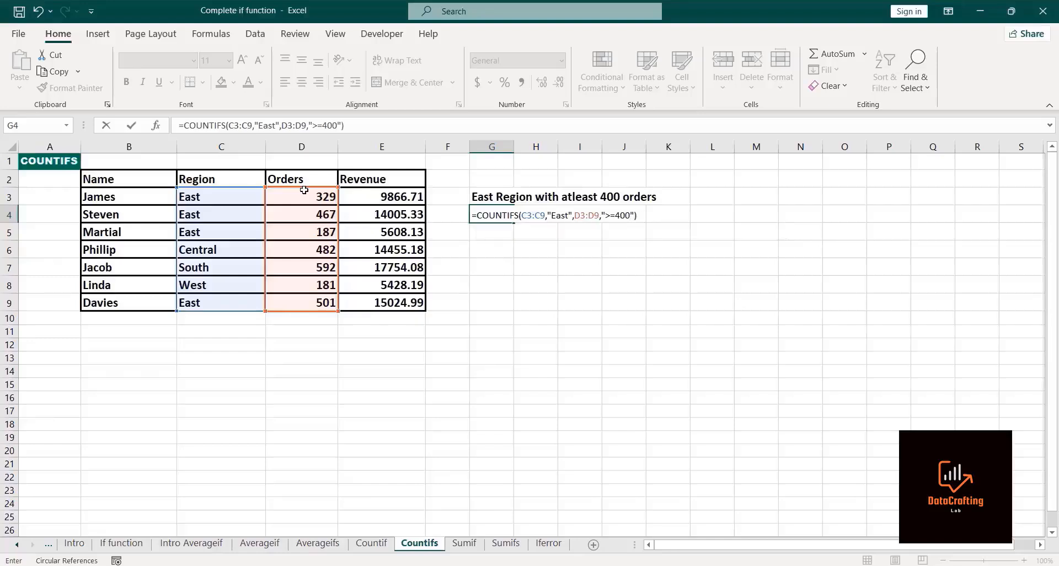
key("Return")
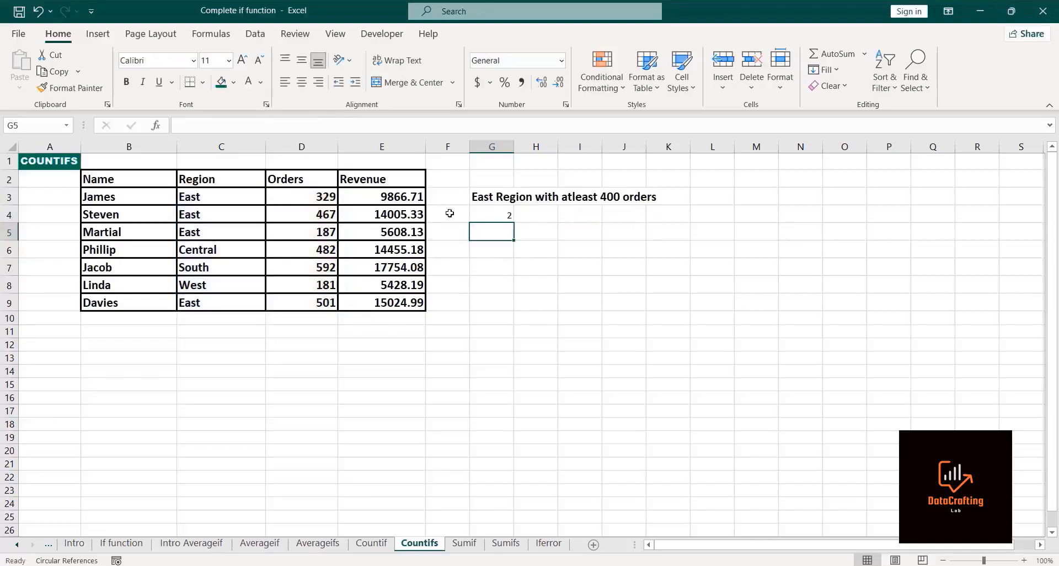
Step: Switch to the Sumifs sheet, move across to the second criteria table, and widen column U slightly
left_click(490, 213)
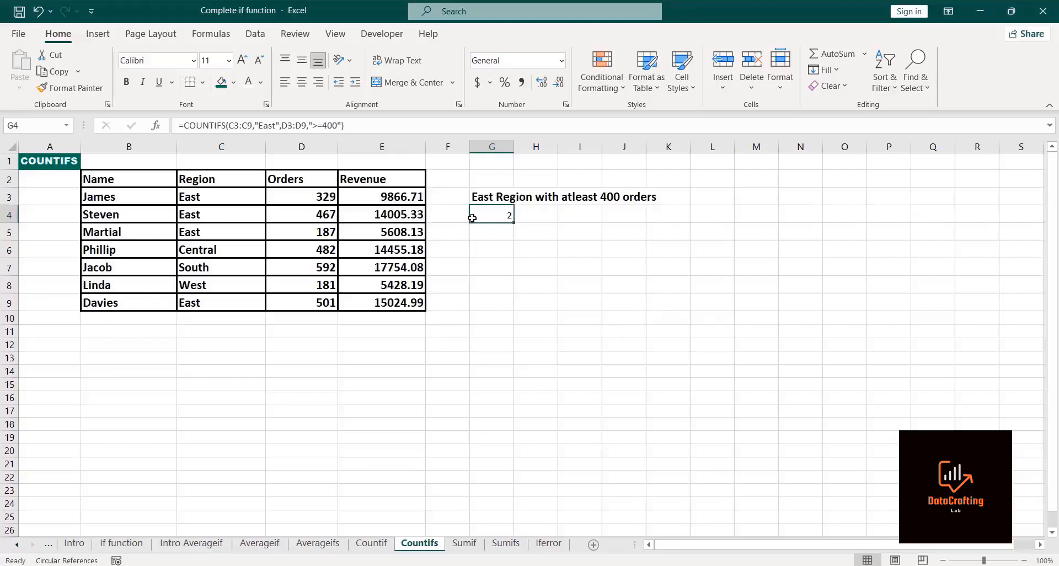
left_click(539, 254)
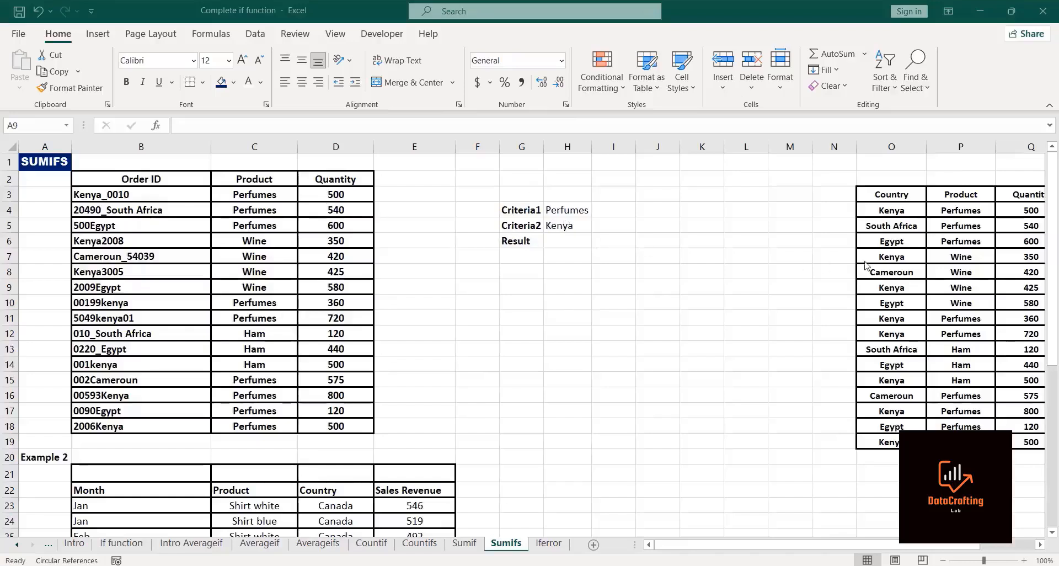
key("Right")
key("Right")
key("Right")
key("Right")
key("Right")
key("Right")
key("Right")
key("Right")
key("Right")
key("Right")
key("Right")
key("Right")
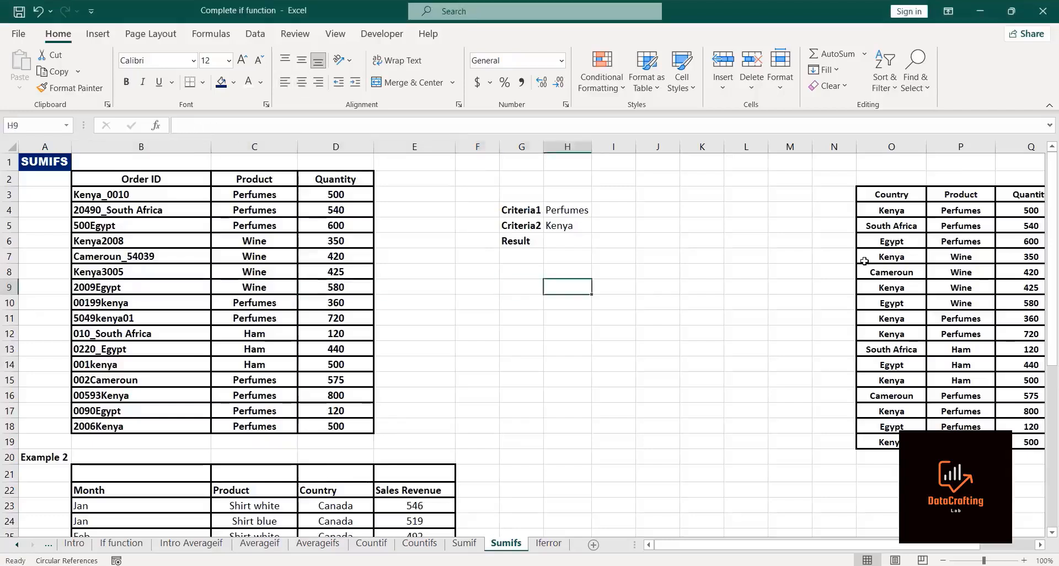
key("Right")
key("Right")
key("Right")
key("Right")
key("Right")
key("Right")
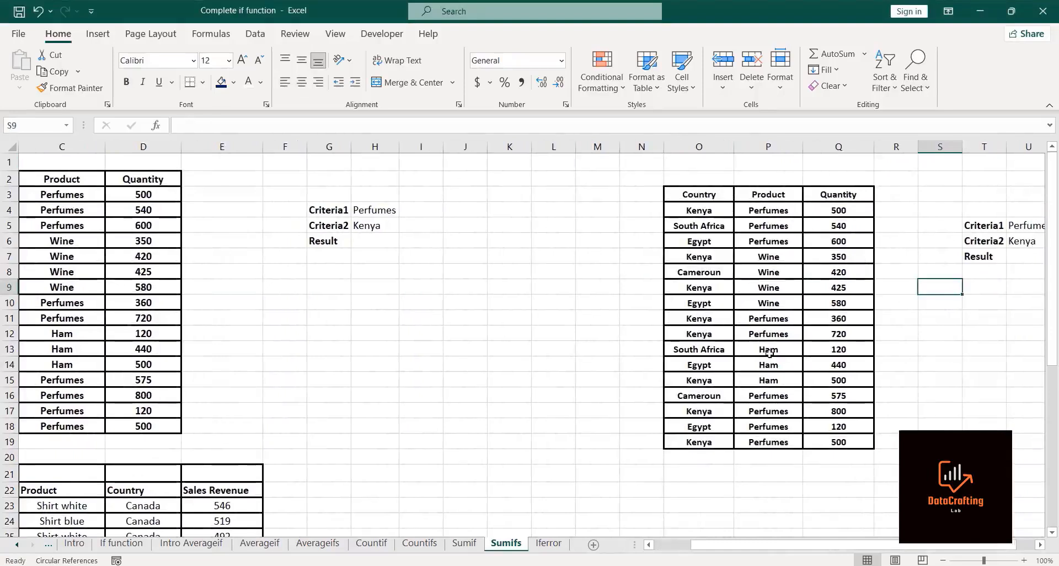
key("Right")
key("Right")
key("Right")
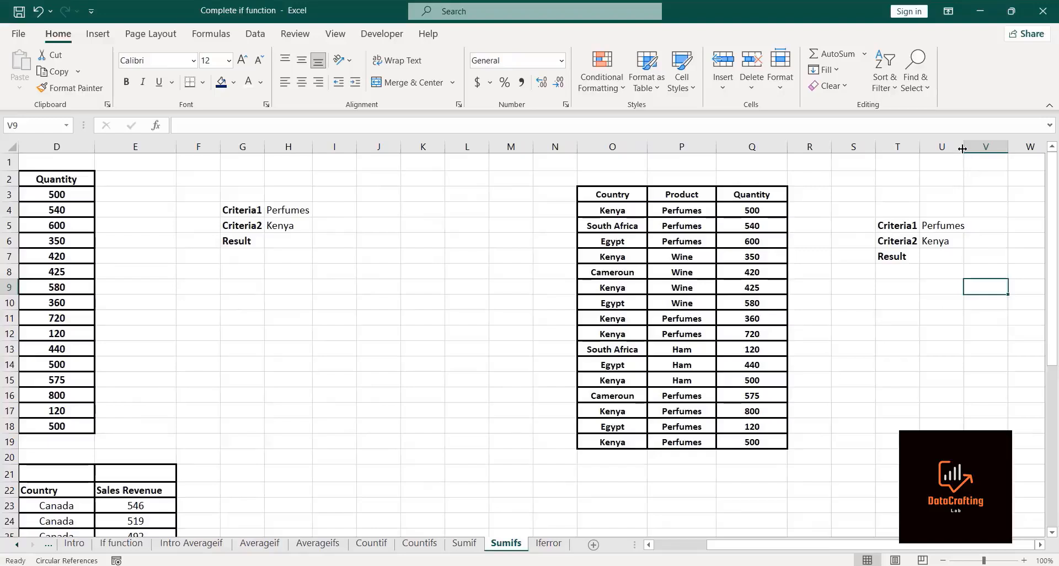
left_click_drag(963, 148, 975, 152)
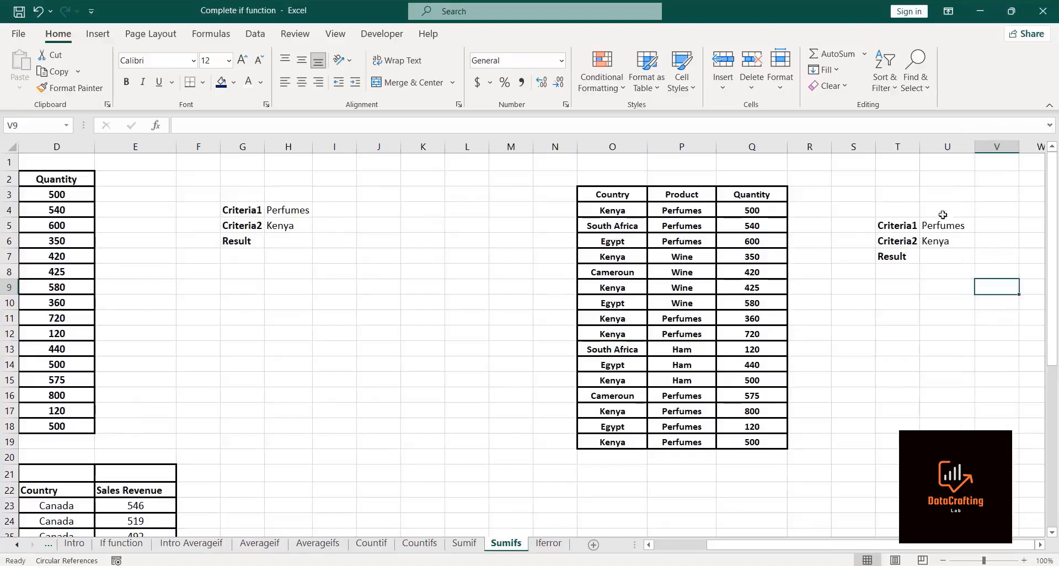
Step: Start a SUMIFS in U7 summing quantities Q4:Q19 where products in P4:P19 match criteria cell U5
left_click(929, 257)
type("=su")
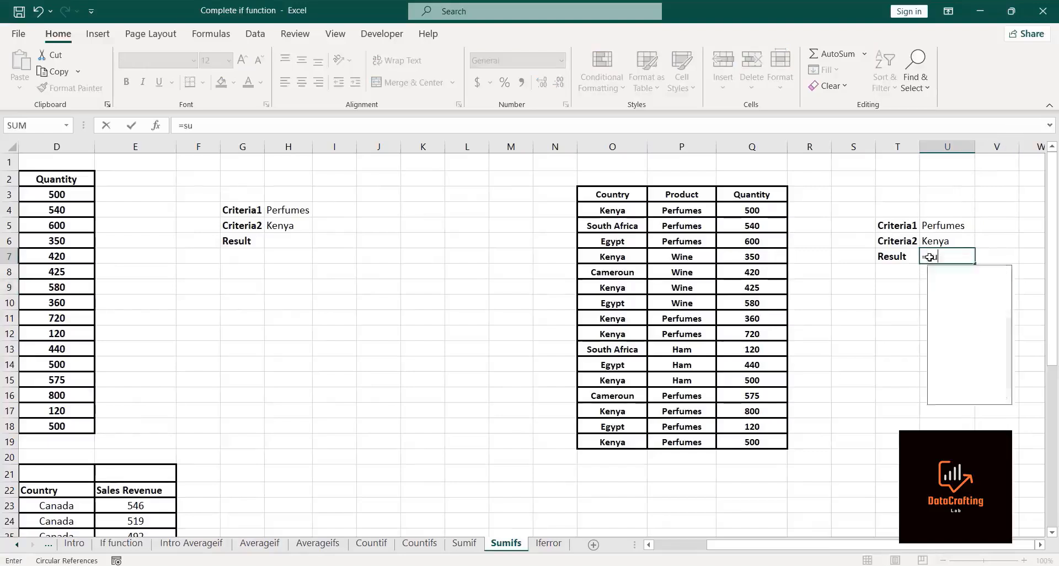
type("mifs")
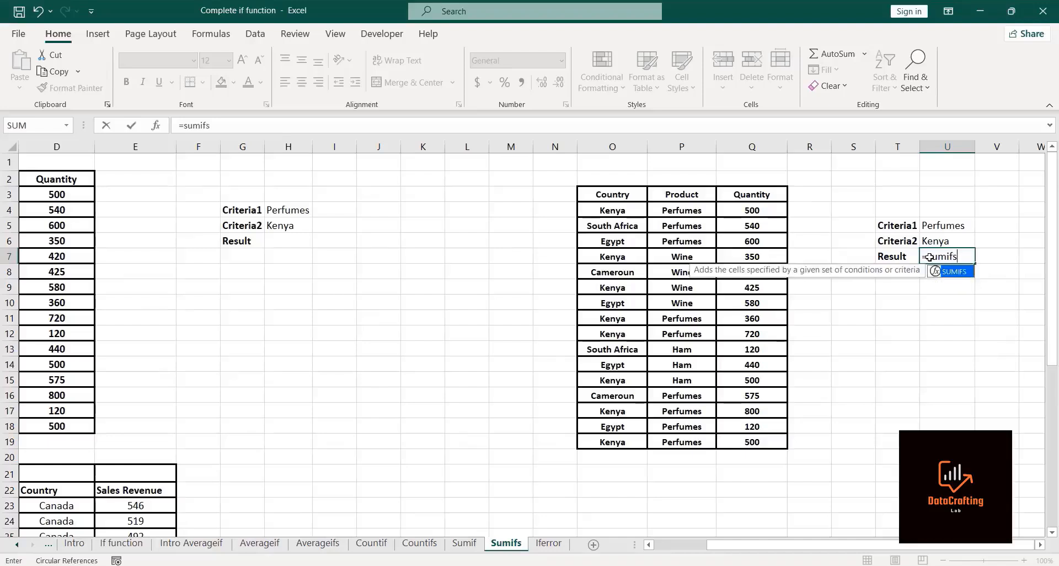
double_click(953, 273)
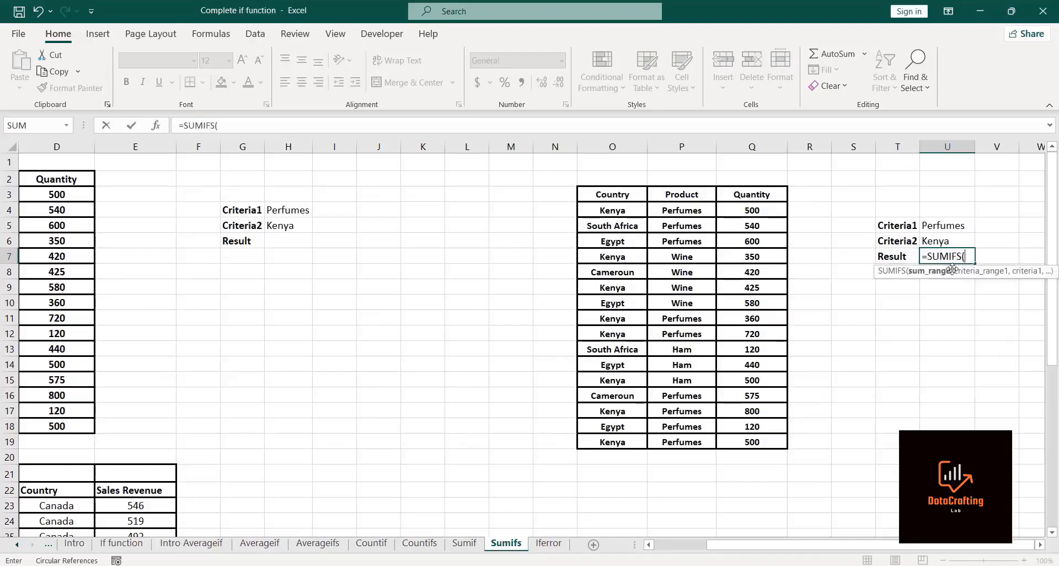
left_click(696, 47)
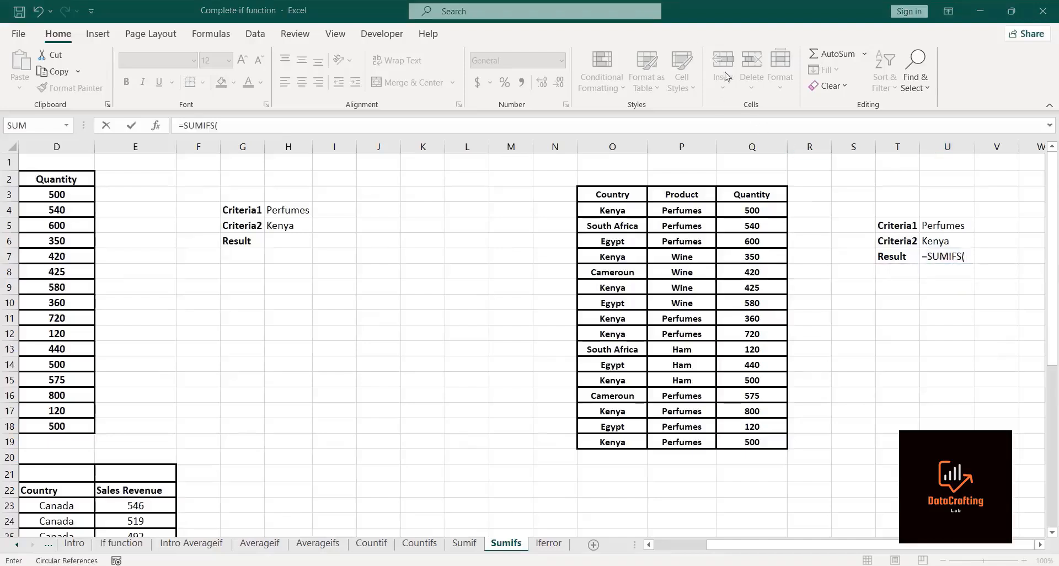
left_click(972, 255)
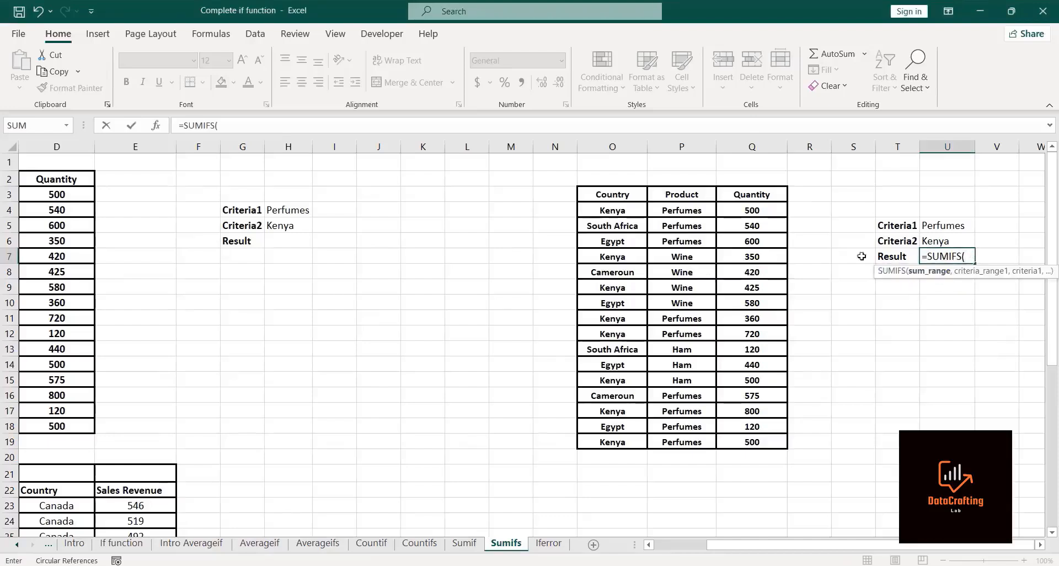
left_click(752, 210)
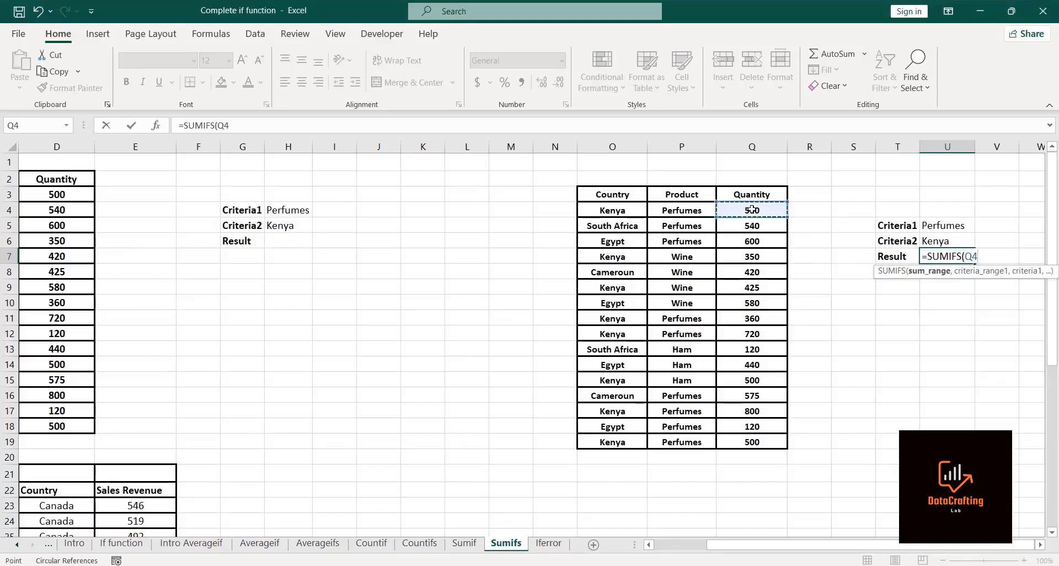
key("ctrl+shift+Down")
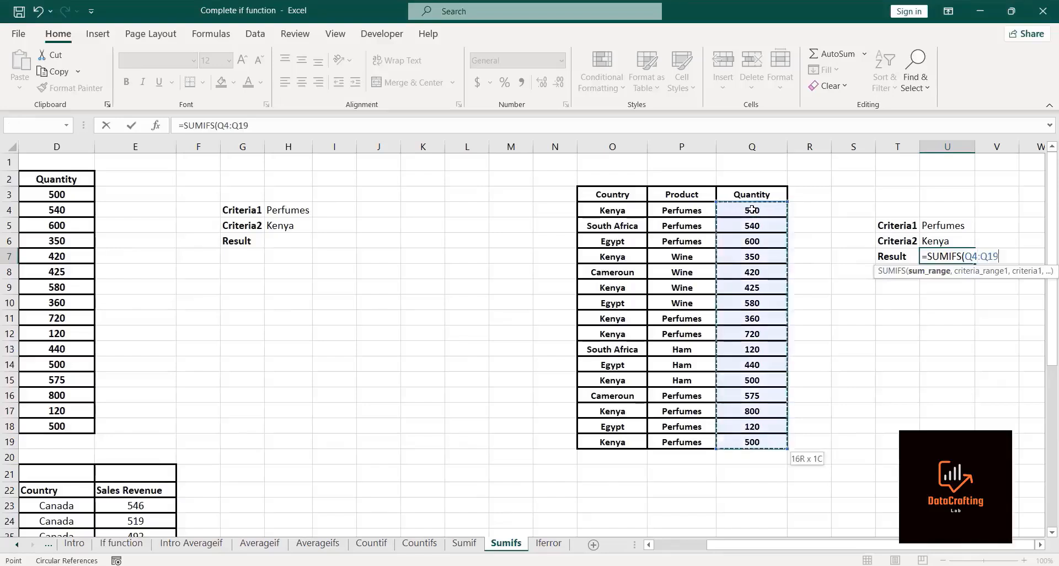
type(",")
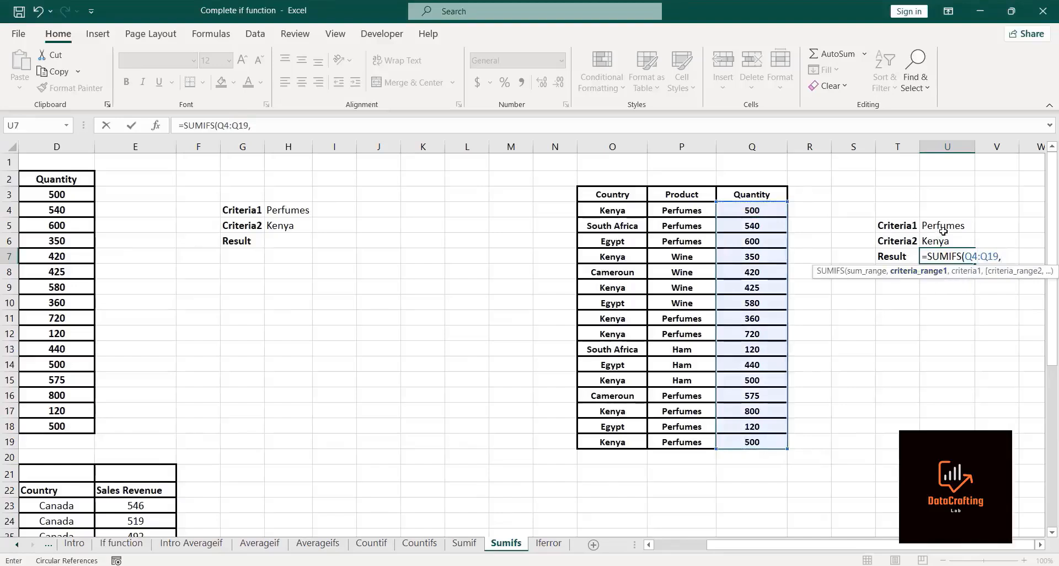
left_click(661, 210)
key("ctrl+shift+Down")
type(",")
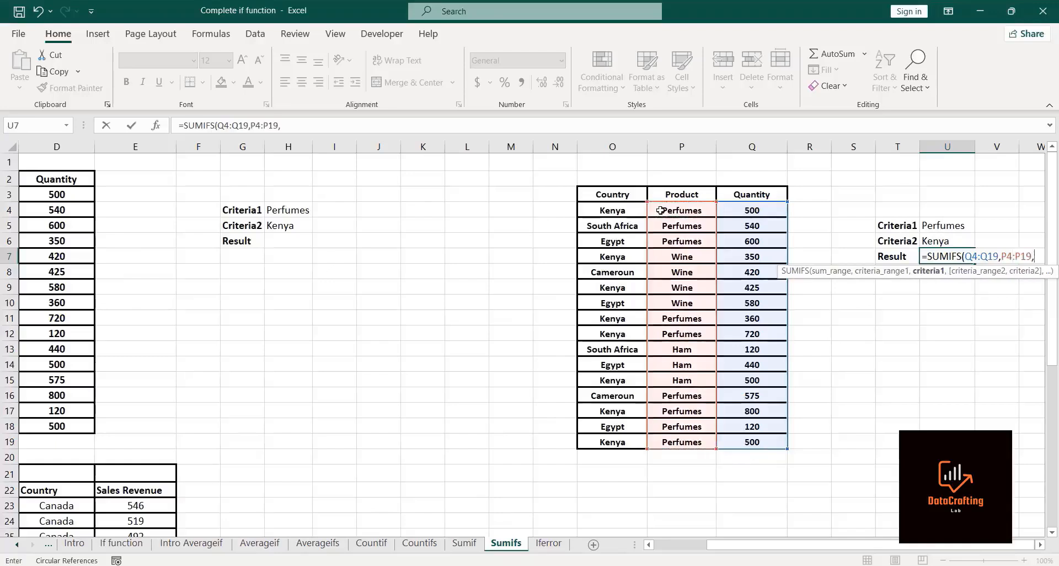
left_click(945, 225)
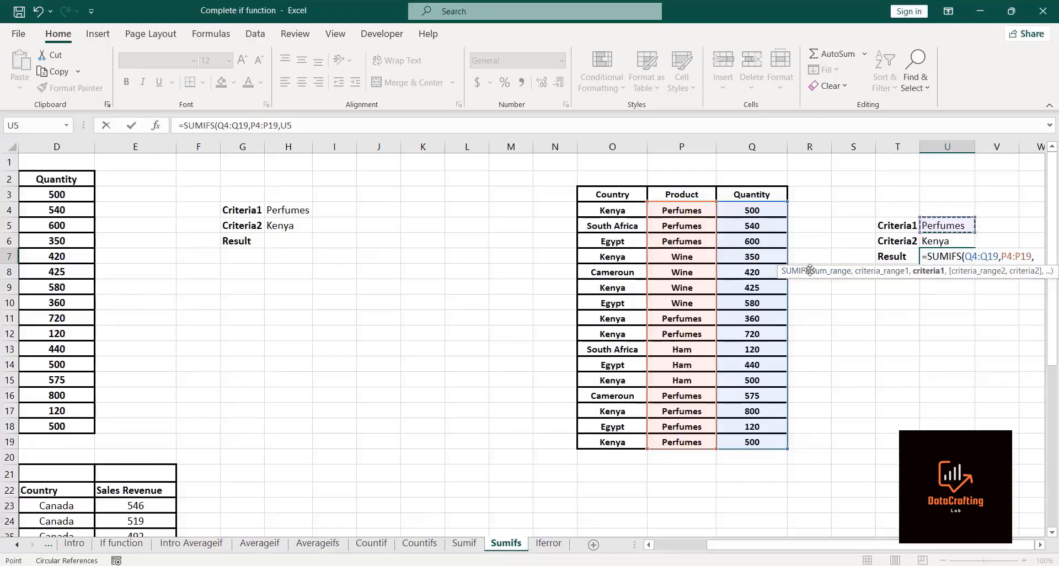
left_click(295, 126)
type(",")
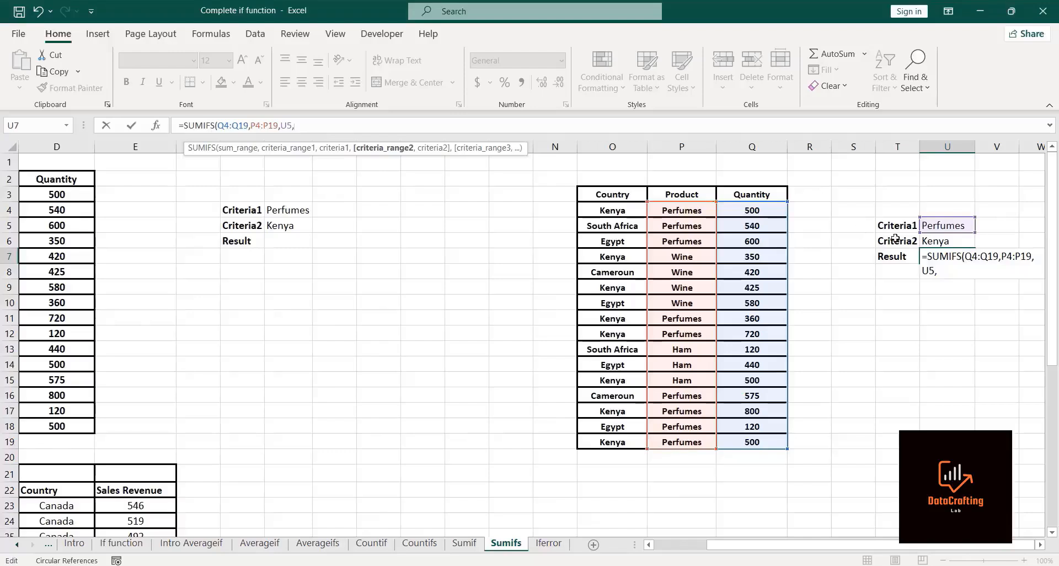
Step: Add countries O4:O19 matching U6 as the second criterion and complete =SUMIFS(Q4:Q19,P4:P19,U5,O4:O19,U6)
left_click(611, 210)
key("ctrl+shift+Down")
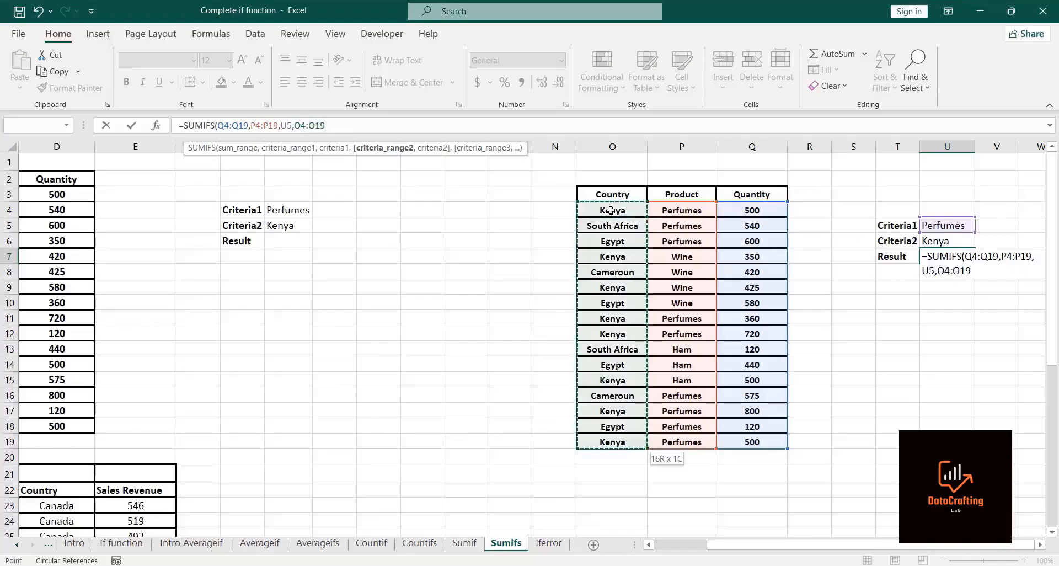
type(",")
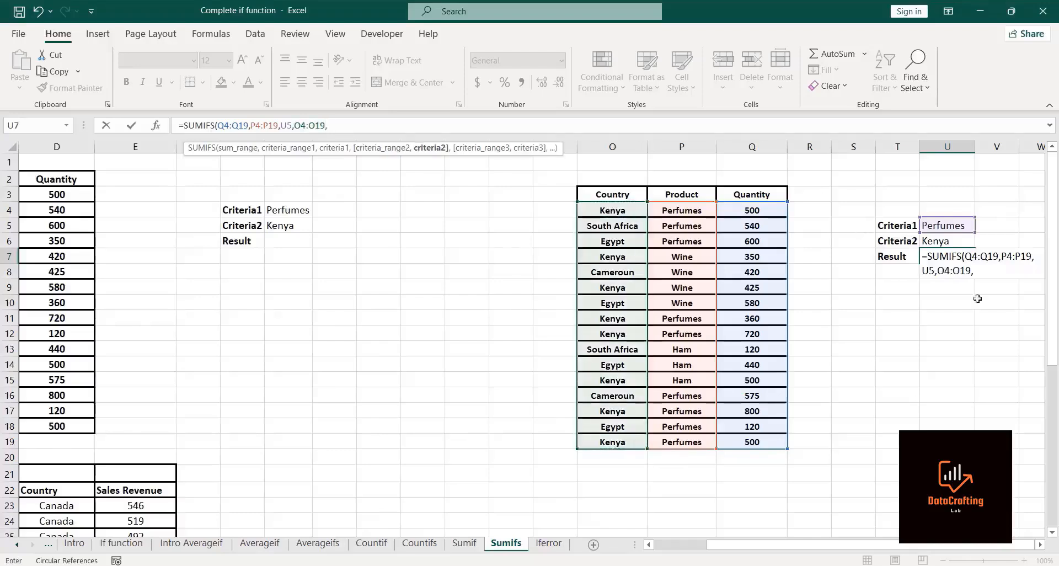
left_click(930, 241)
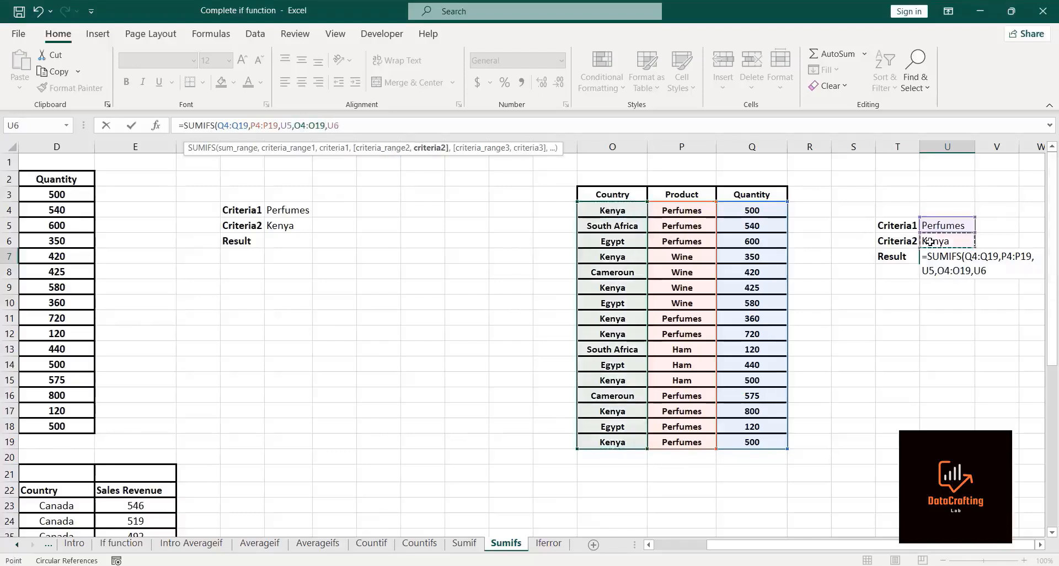
type(")")
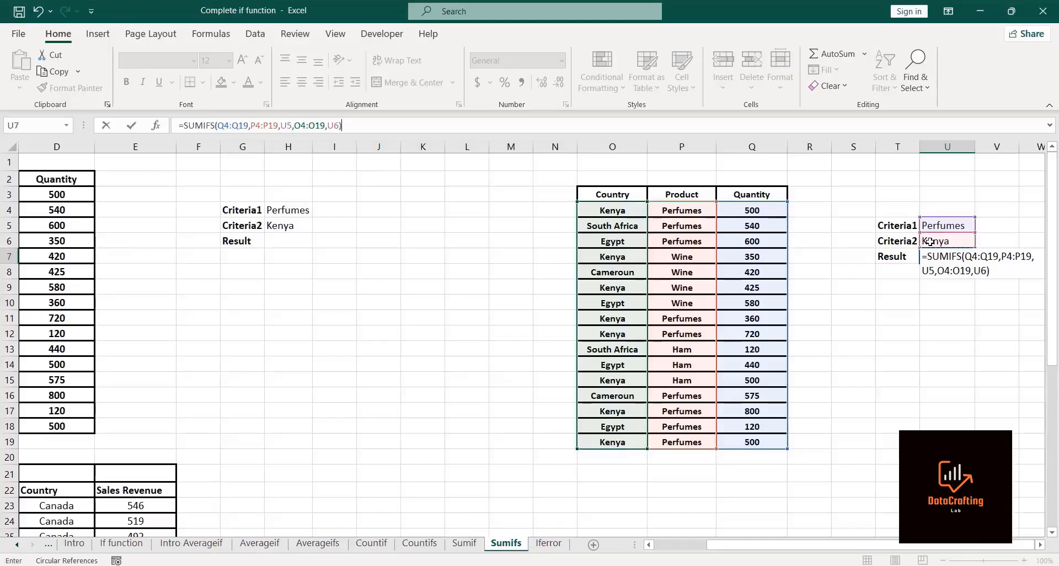
key("Return")
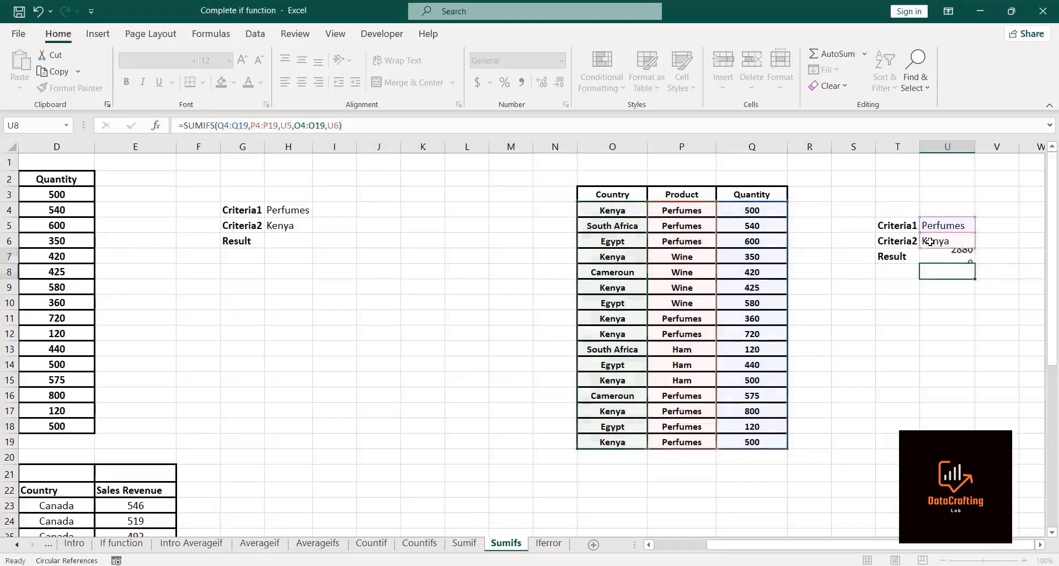
Step: Label cells T10 and T11 as Criteria 1 and Criteria 2 for a second criteria table
left_click(969, 257)
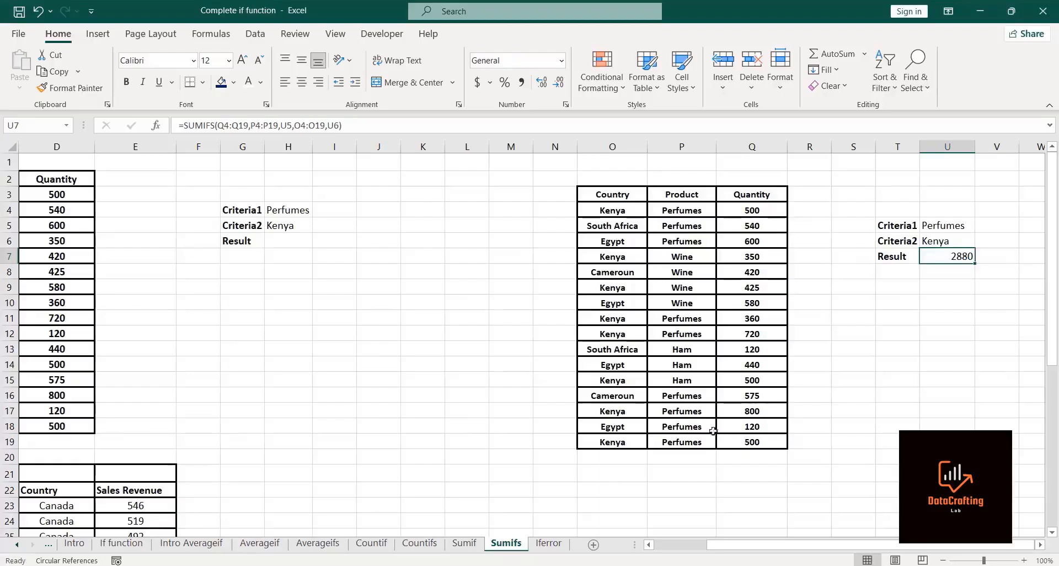
left_click(732, 410)
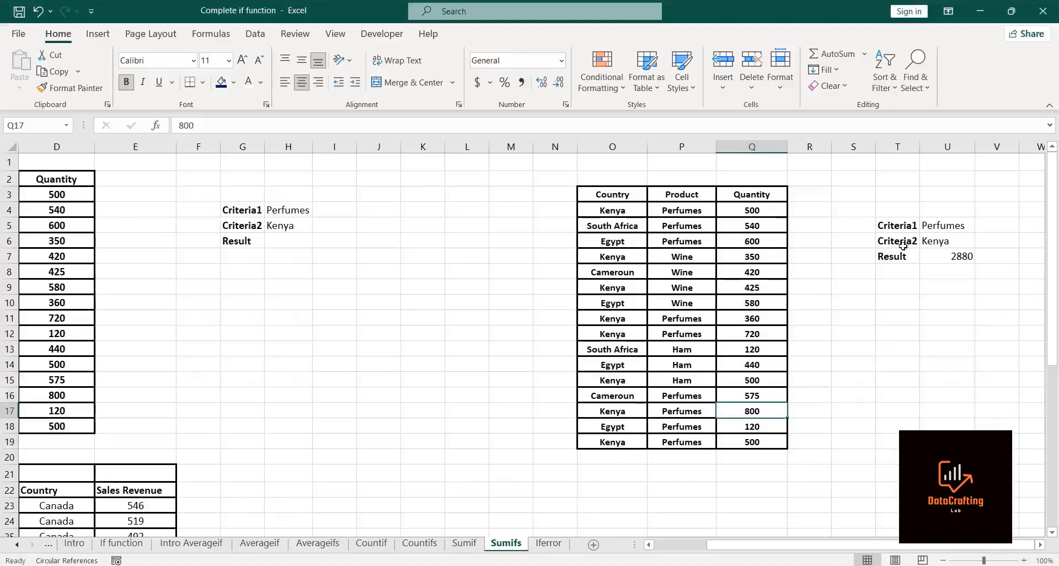
left_click(955, 253)
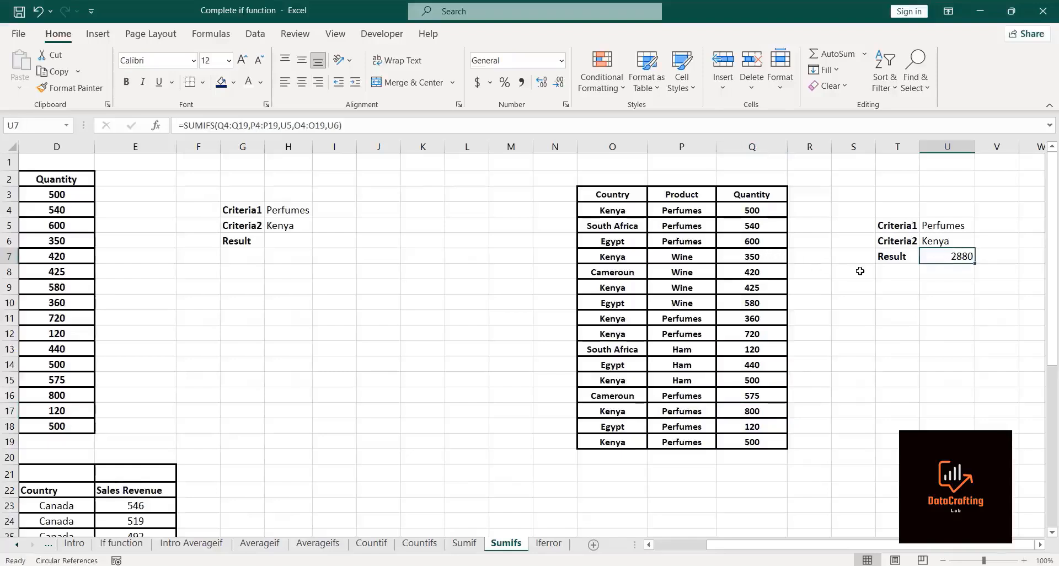
left_click(891, 298)
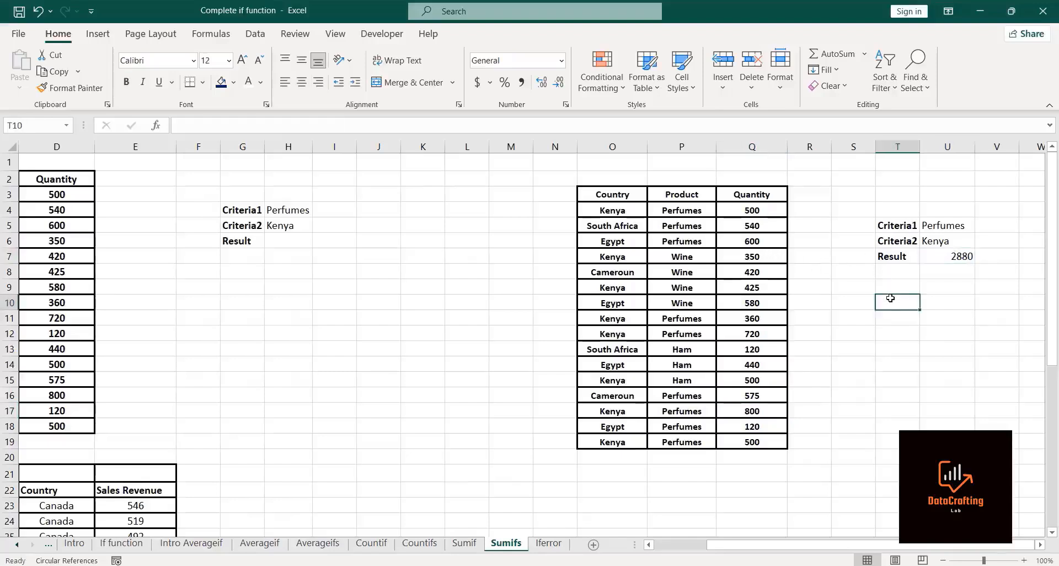
type("Cri")
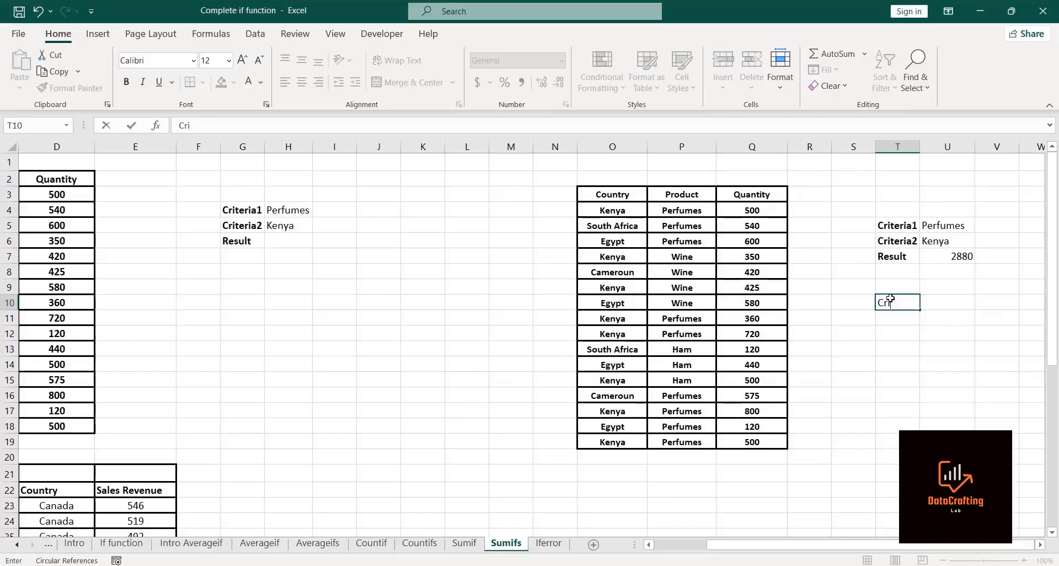
type("teria 1")
key("Return")
type("C")
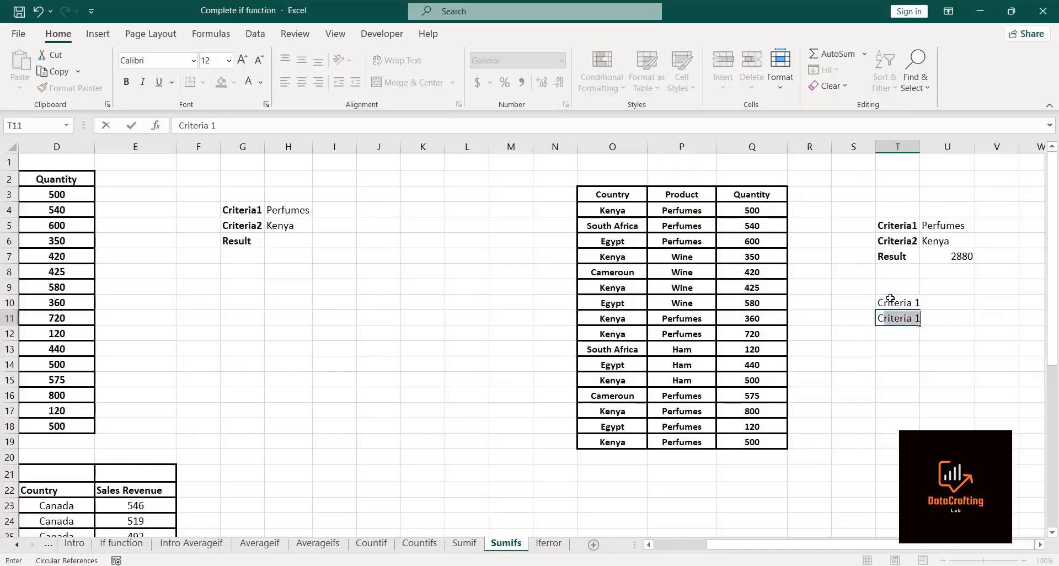
type("riteria ")
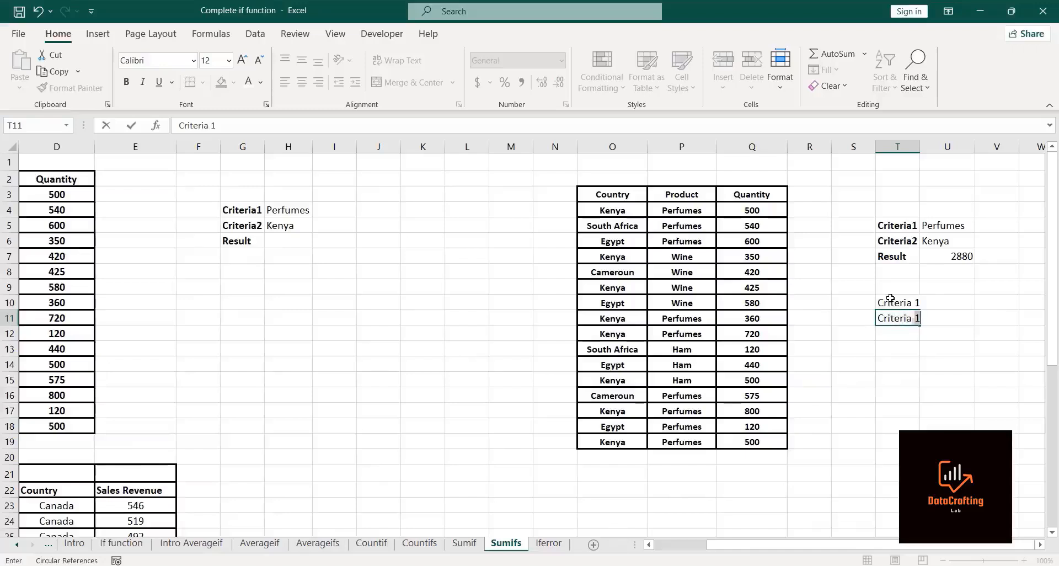
type("2")
key("Return")
Step: Enter the criteria values Wine in U10 and Egypt in U11, and the label Result in T12
left_click(941, 303)
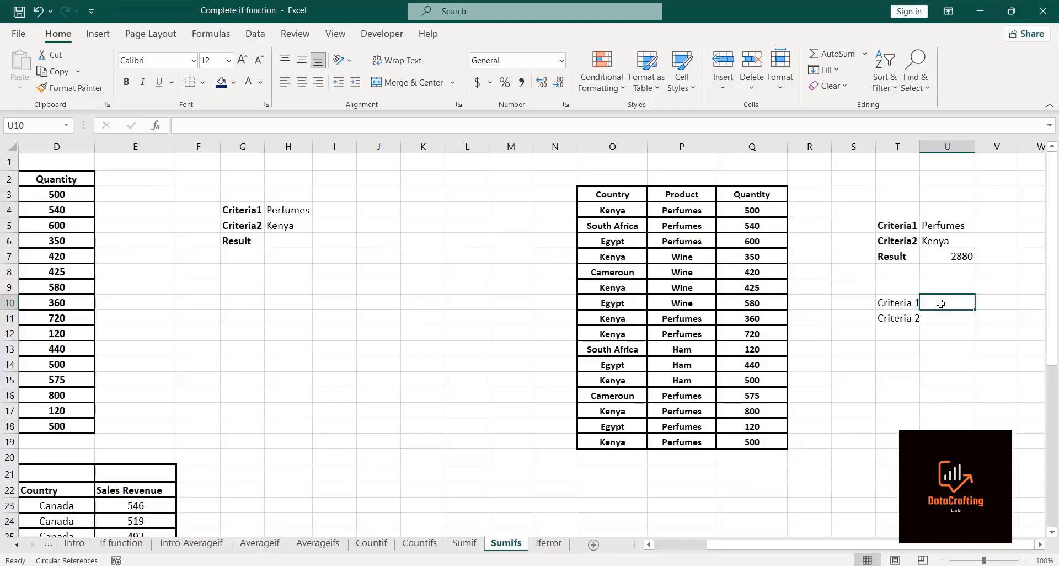
left_click(703, 34)
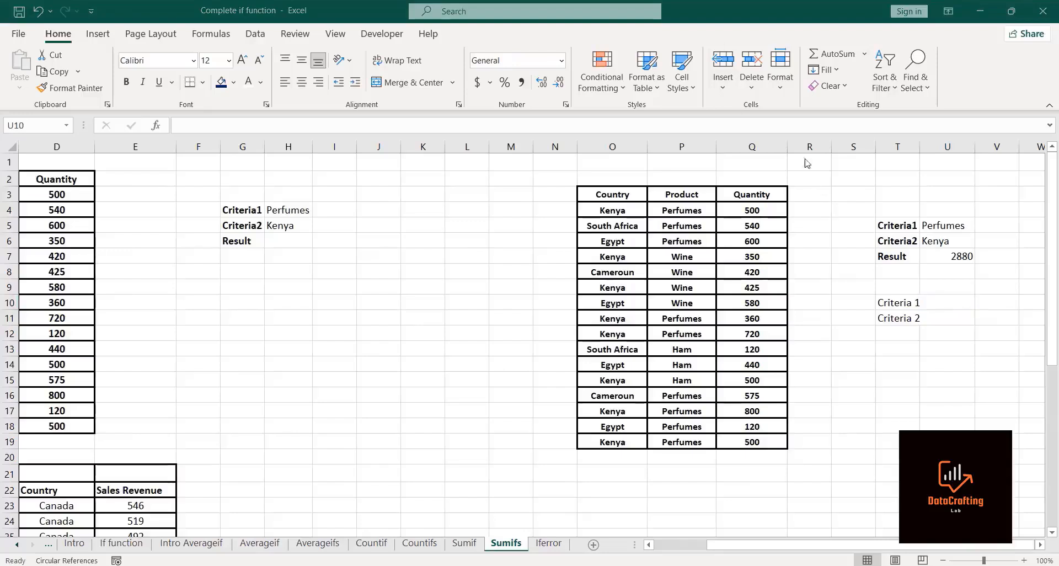
left_click(947, 301)
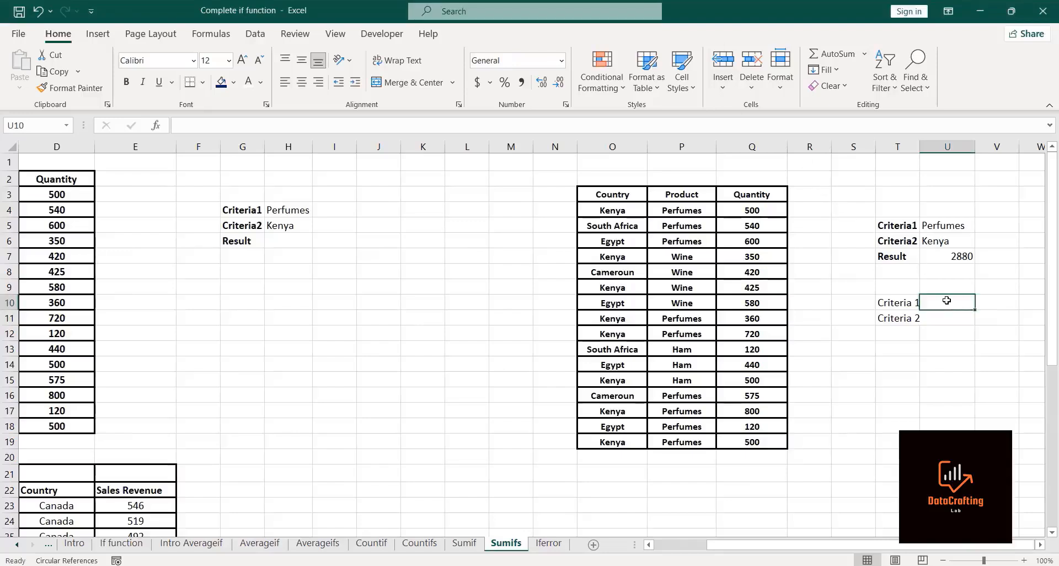
type("Wim")
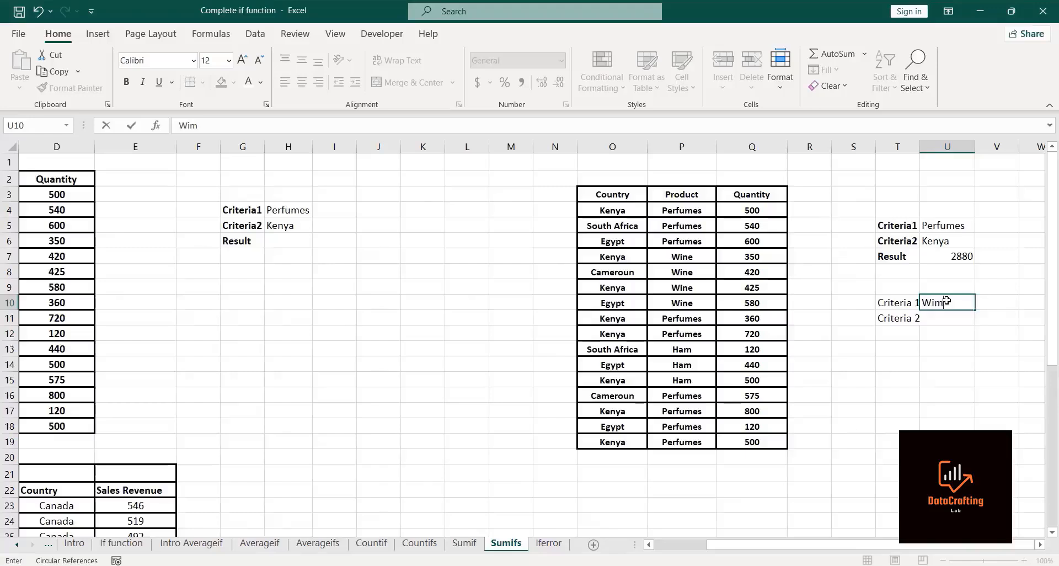
key("BackSpace")
type("ne")
key("Return")
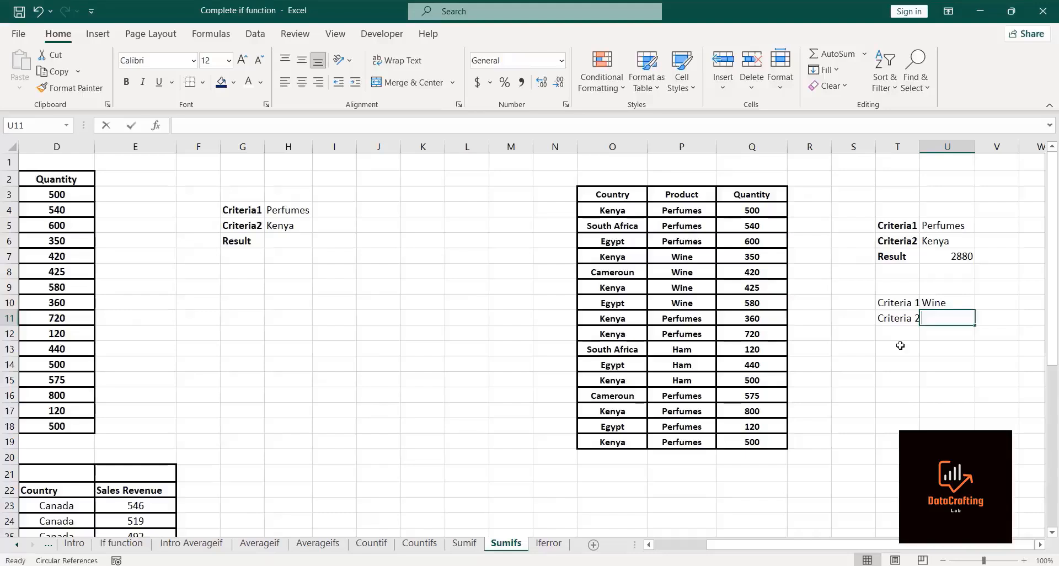
type("Egypt")
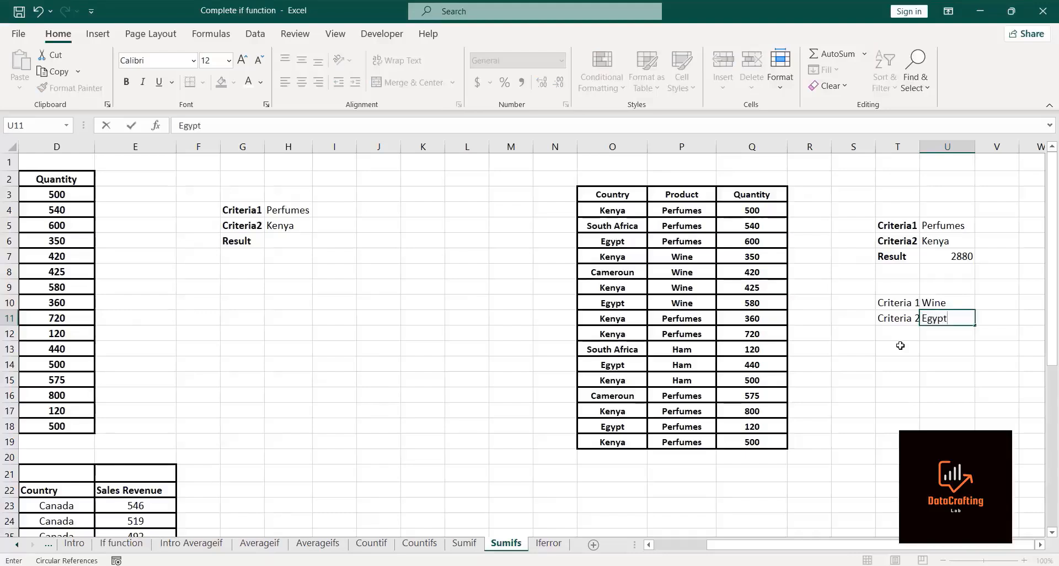
key("Return")
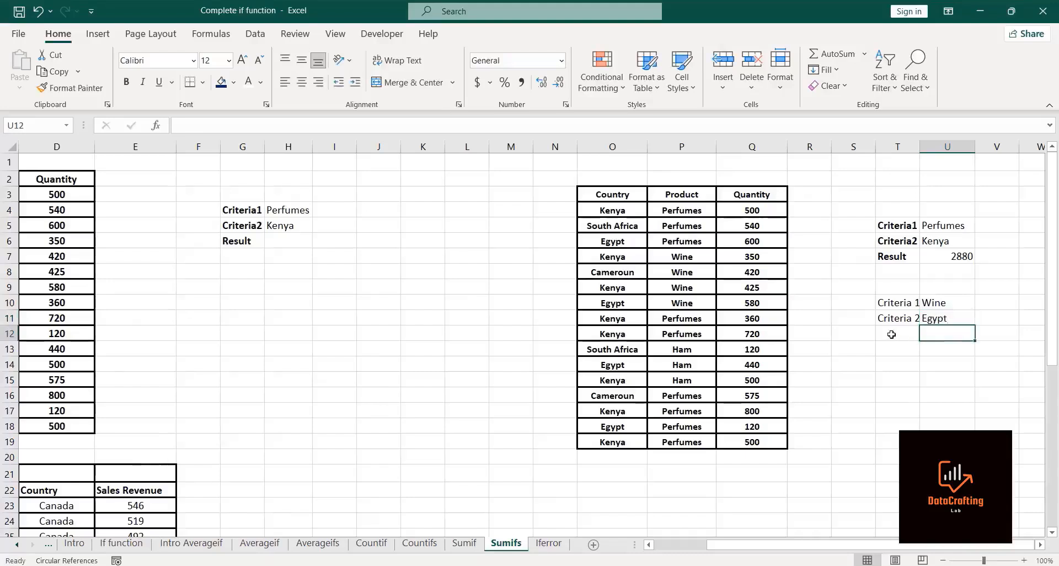
left_click(891, 334)
type("Result")
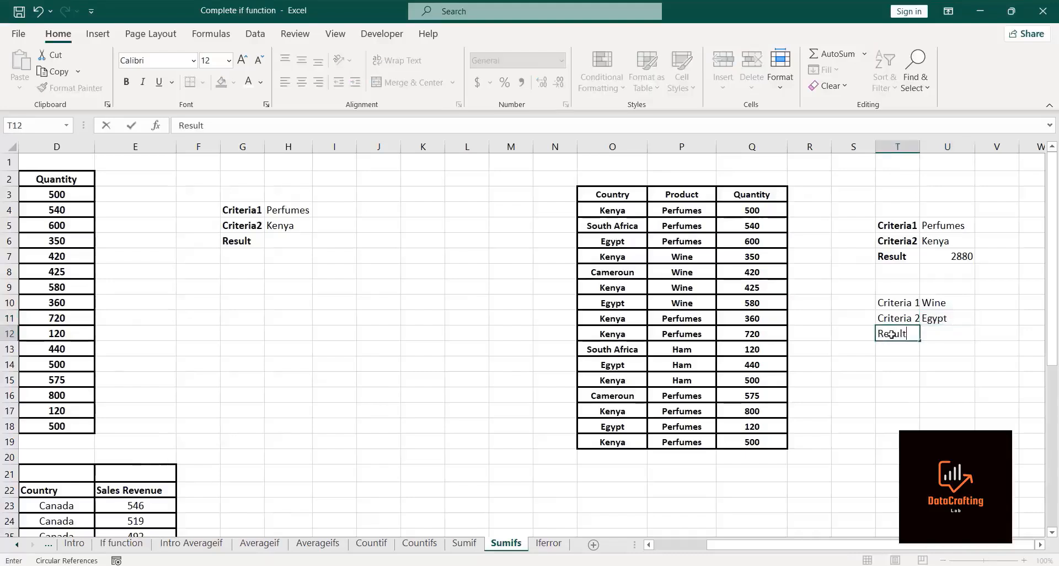
key("Return")
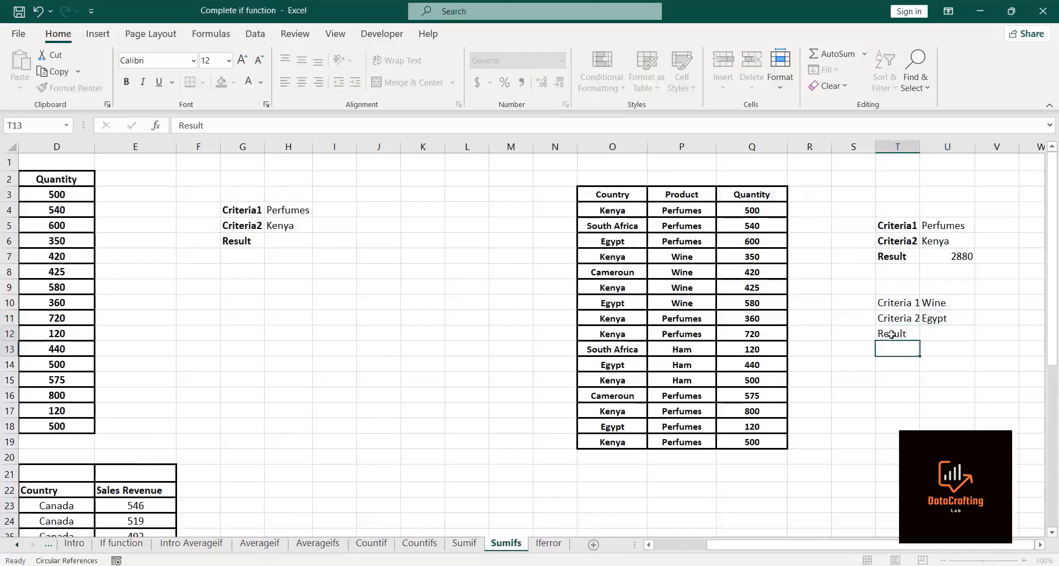
Step: Start a SUMIFS in U12 summing quantities Q4:Q19 with products P4:P19 as the first criteria range
left_click(962, 334)
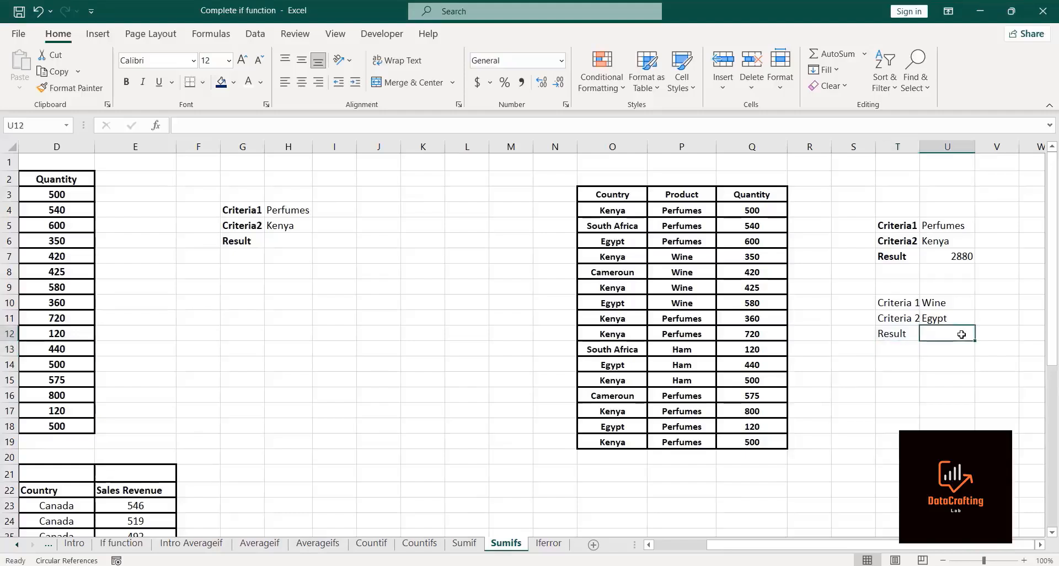
type("=sumifs")
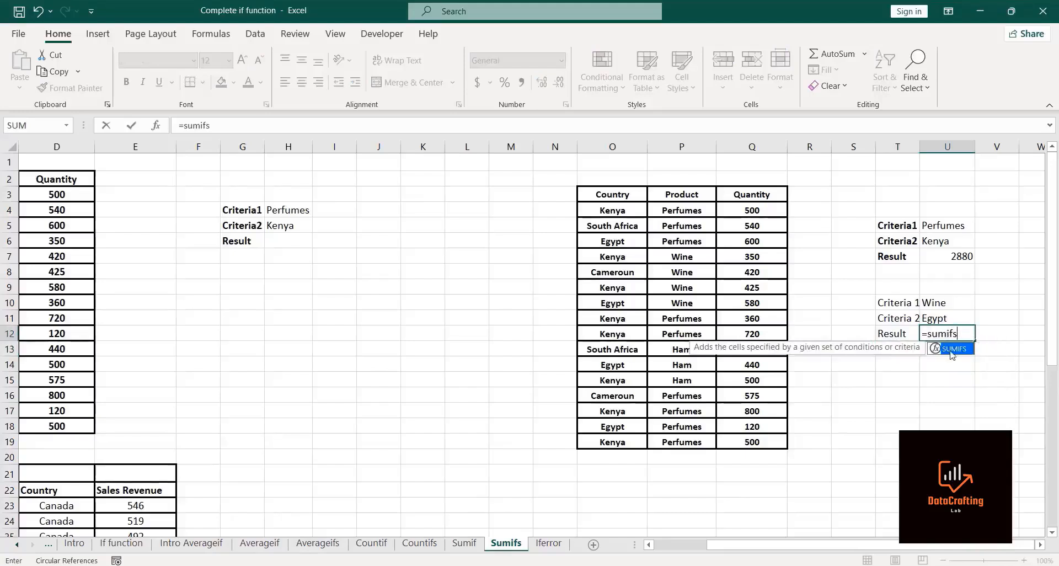
double_click(951, 354)
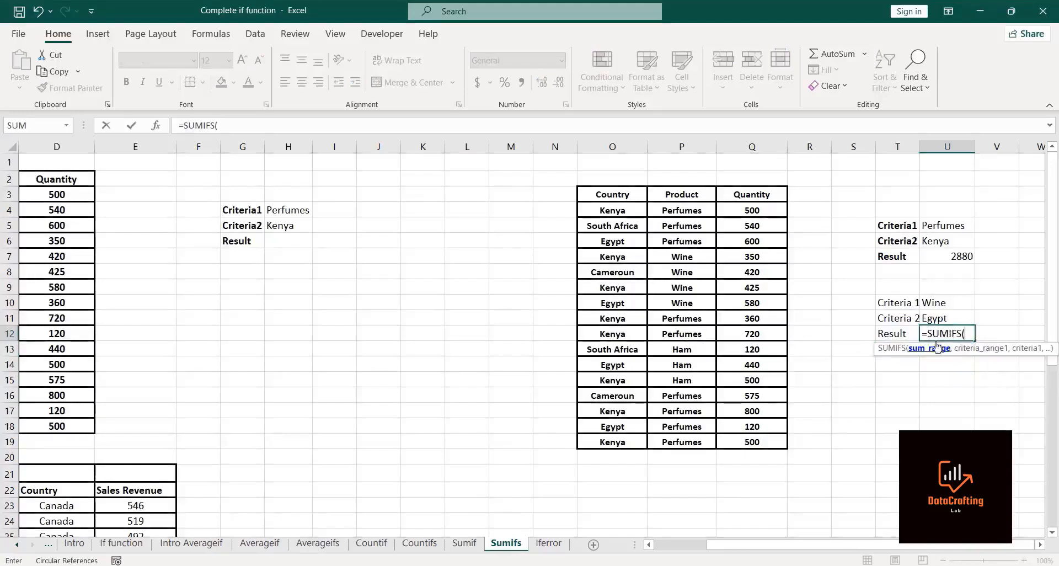
left_click(733, 210)
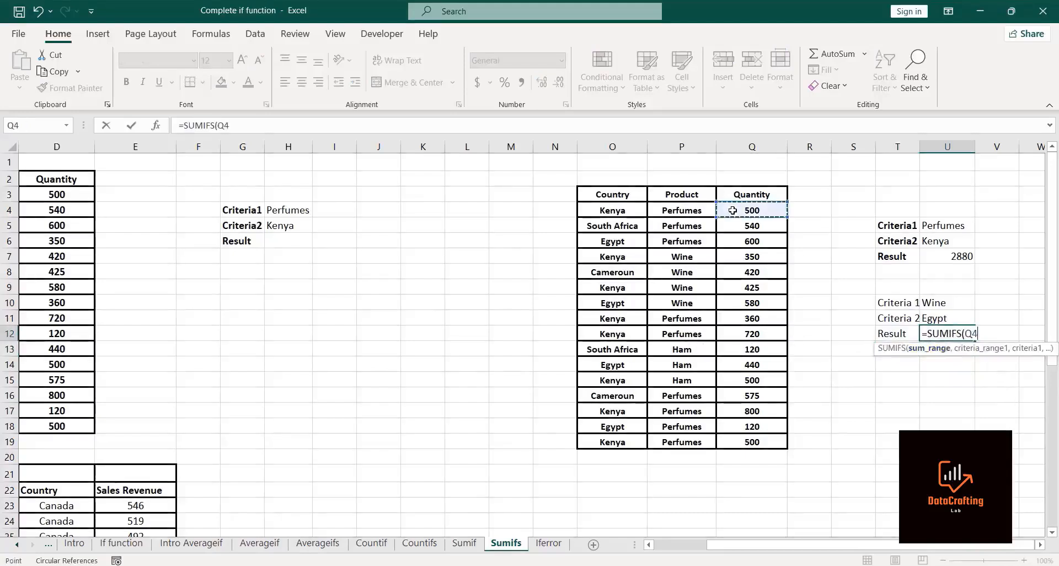
key("ctrl+shift+Down")
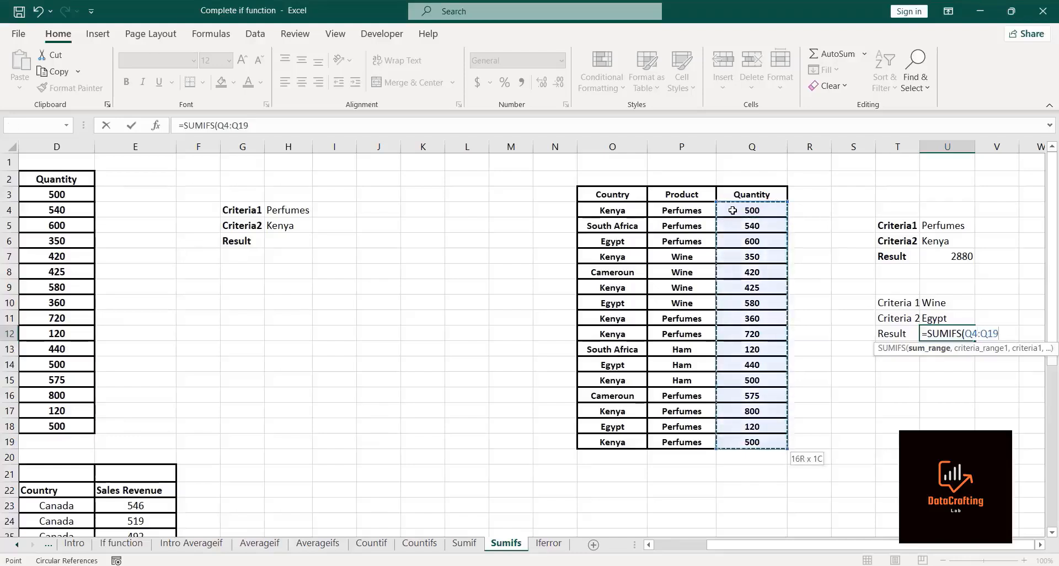
type(",")
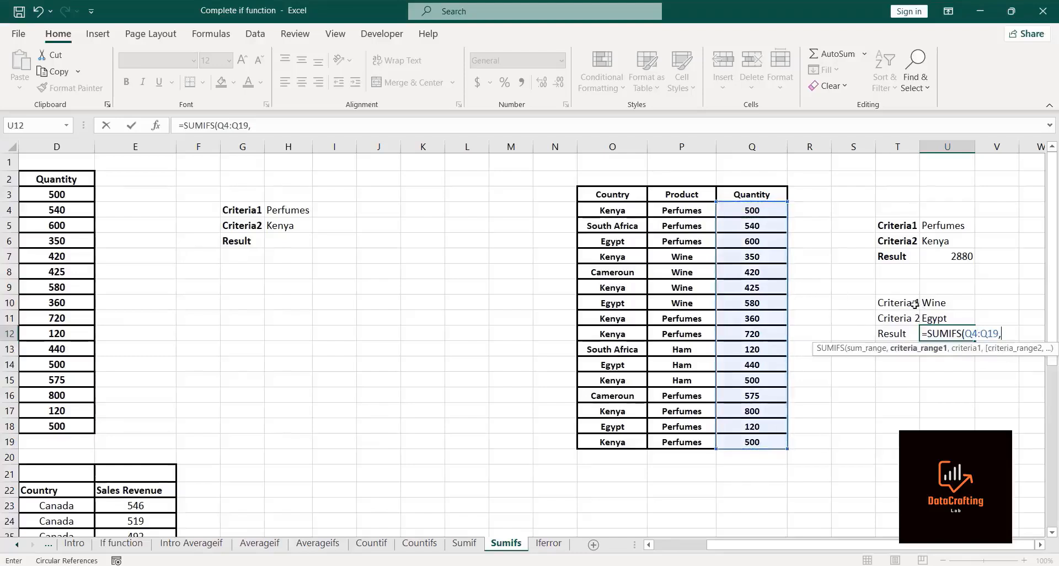
left_click(667, 207)
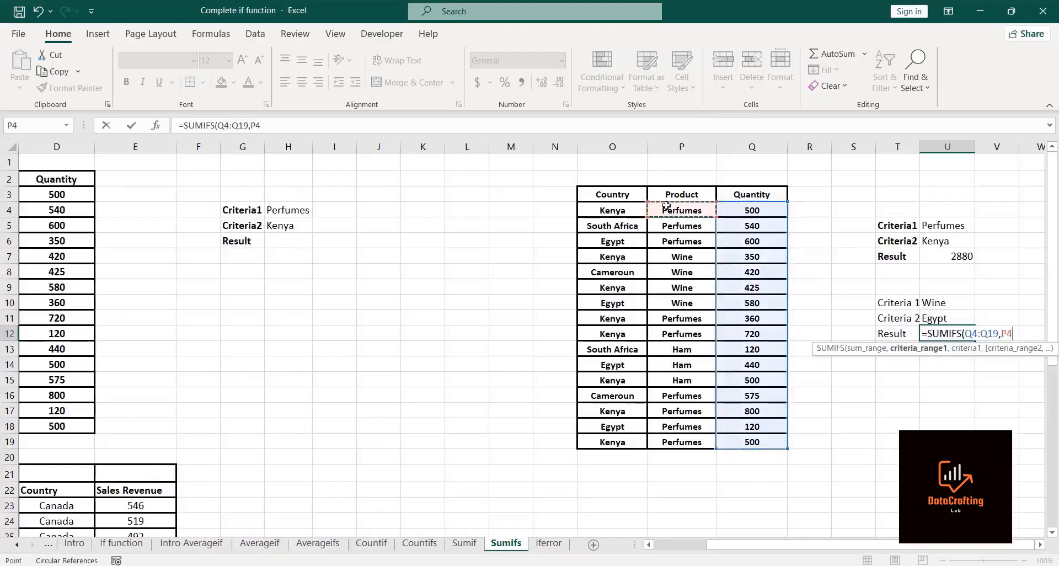
key("ctrl+shift+Down")
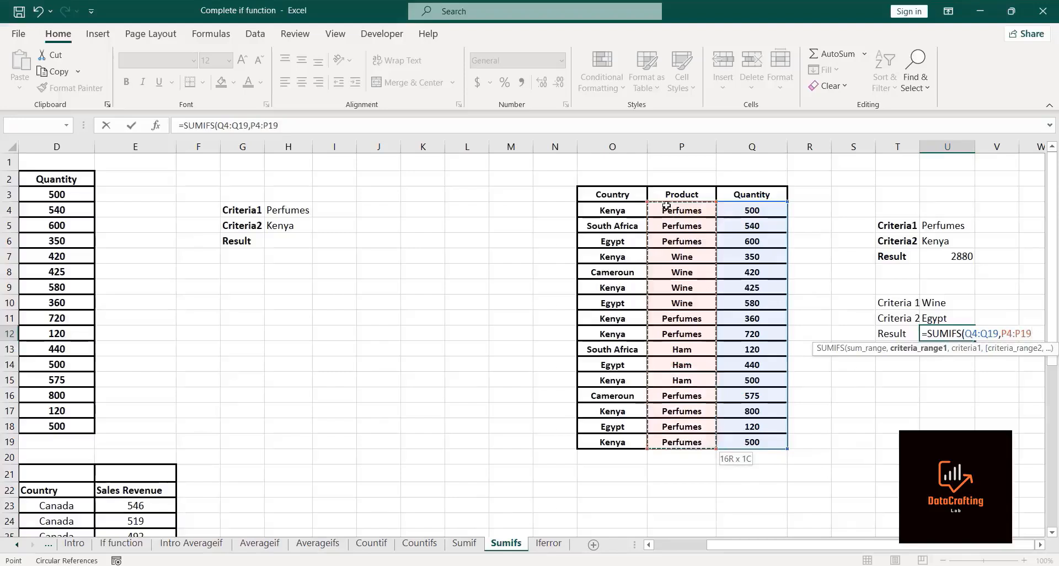
type(",")
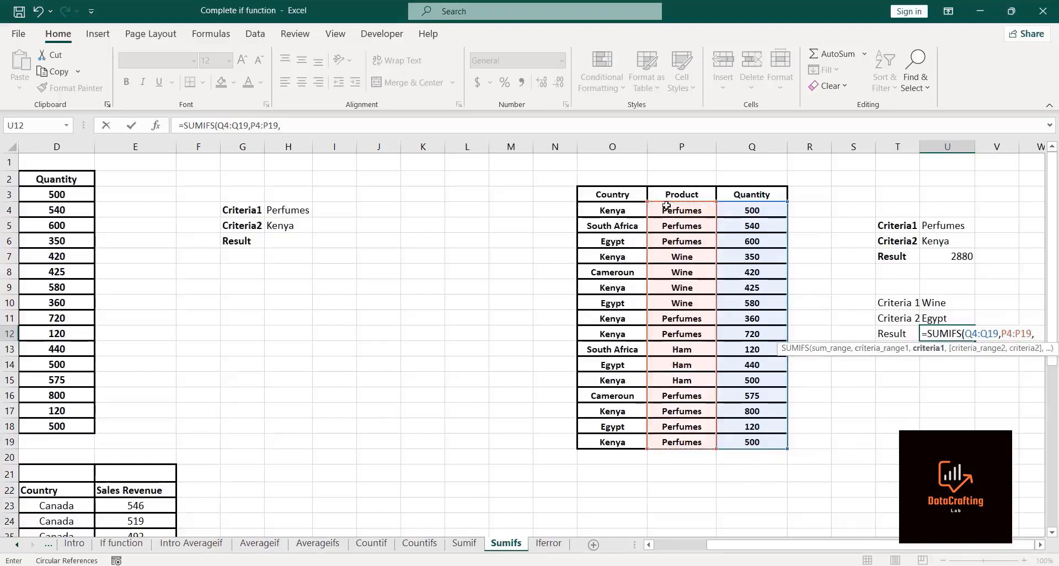
Step: Add criterion U10 and countries O4:O19 matching U11 to complete =SUMIFS(Q4:Q19,P4:P19,U10,O4:O19,U11)
left_click(939, 303)
type(",")
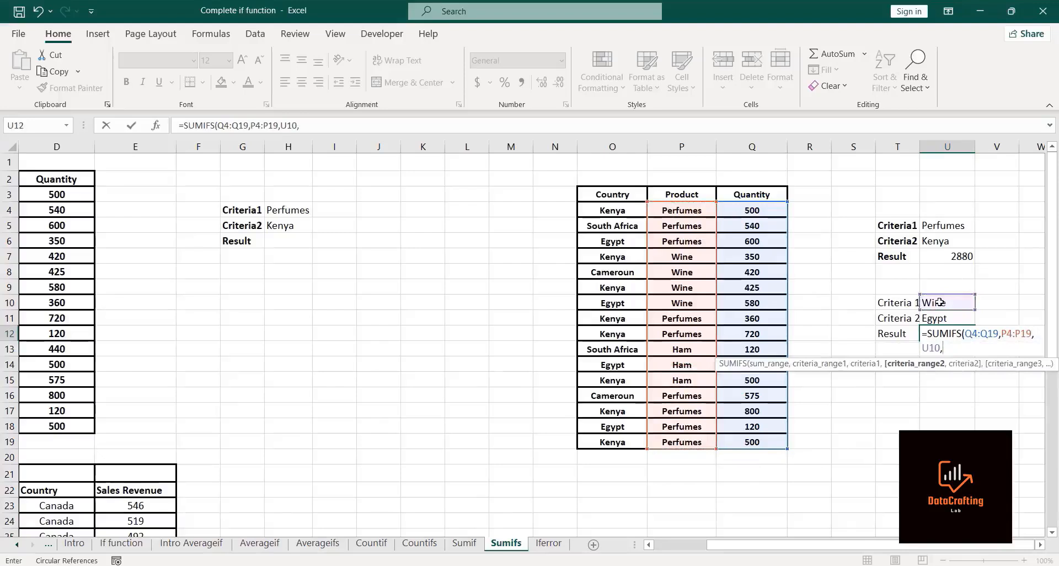
left_click(607, 209)
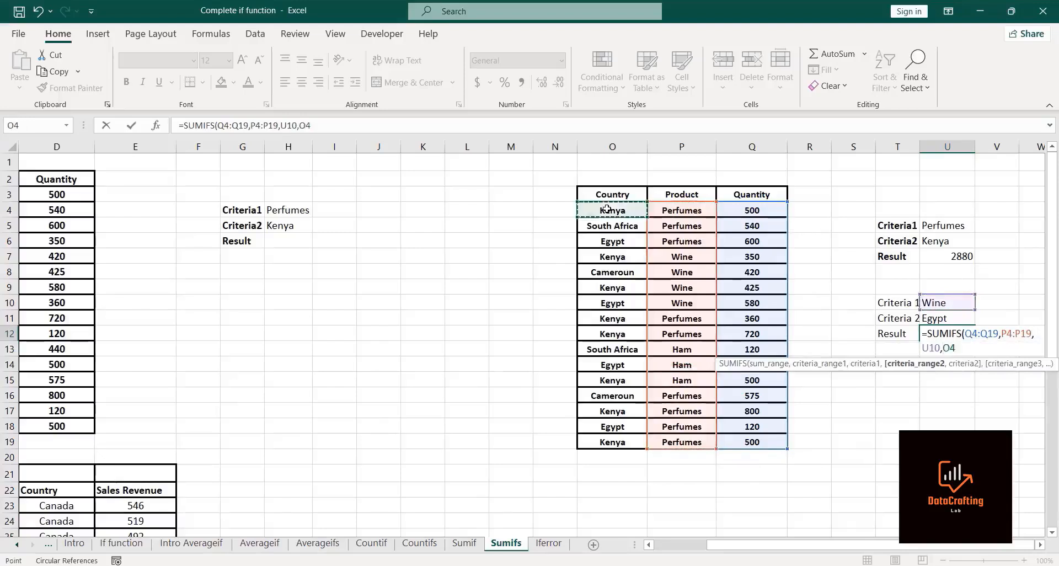
key("ctrl+shift+Down")
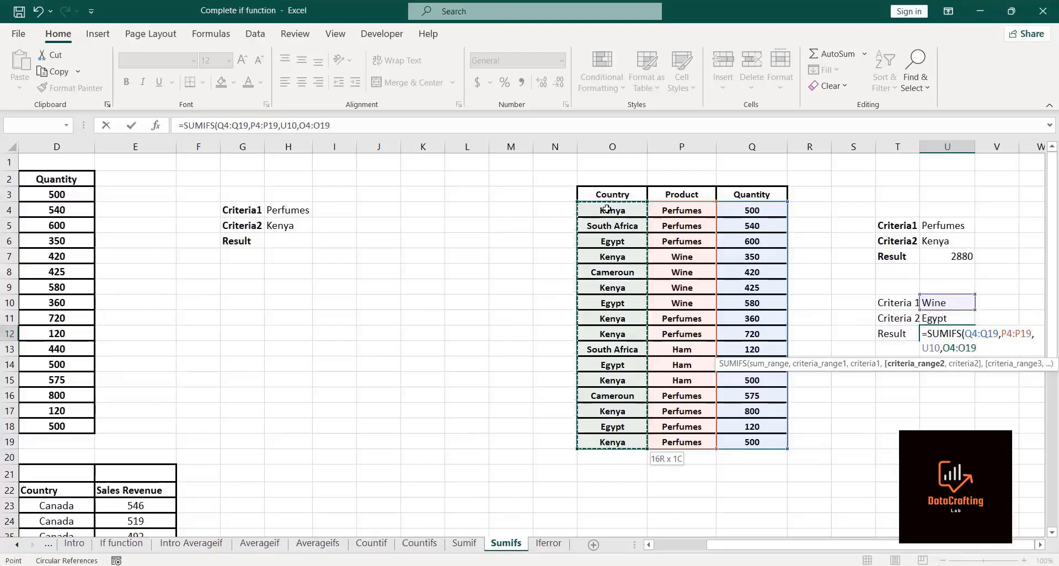
type(",")
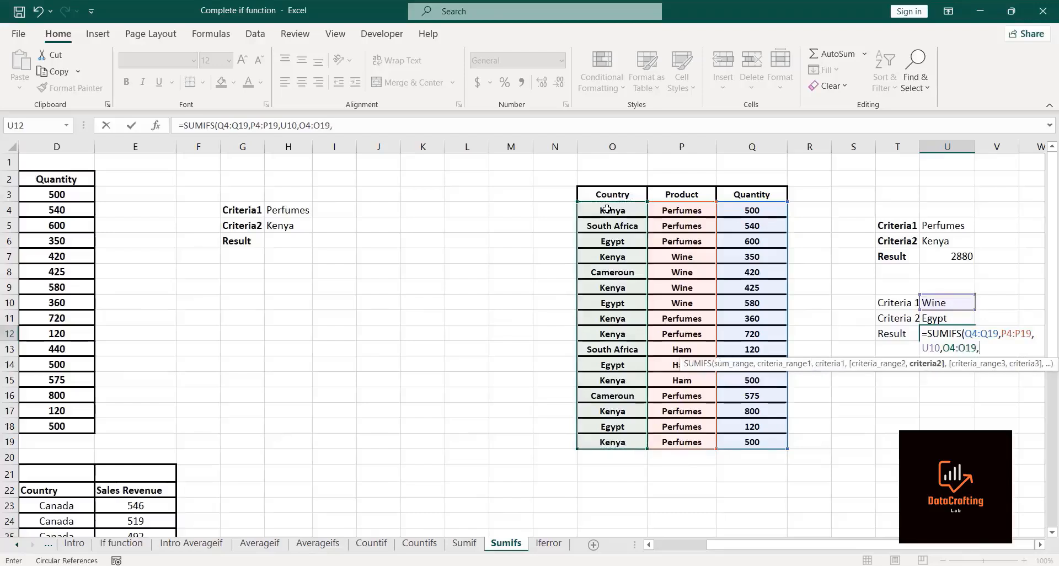
left_click(942, 319)
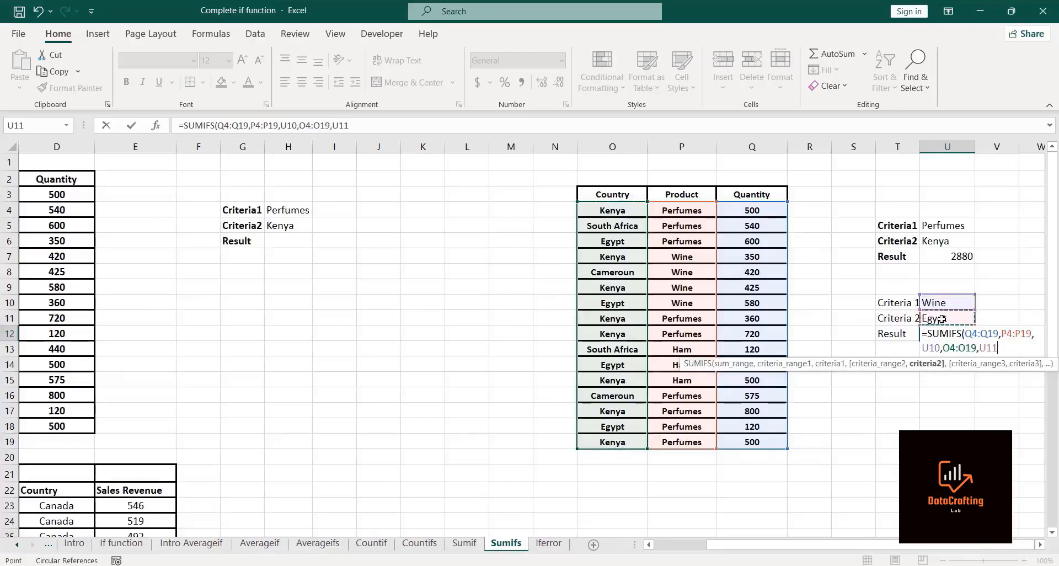
type(")")
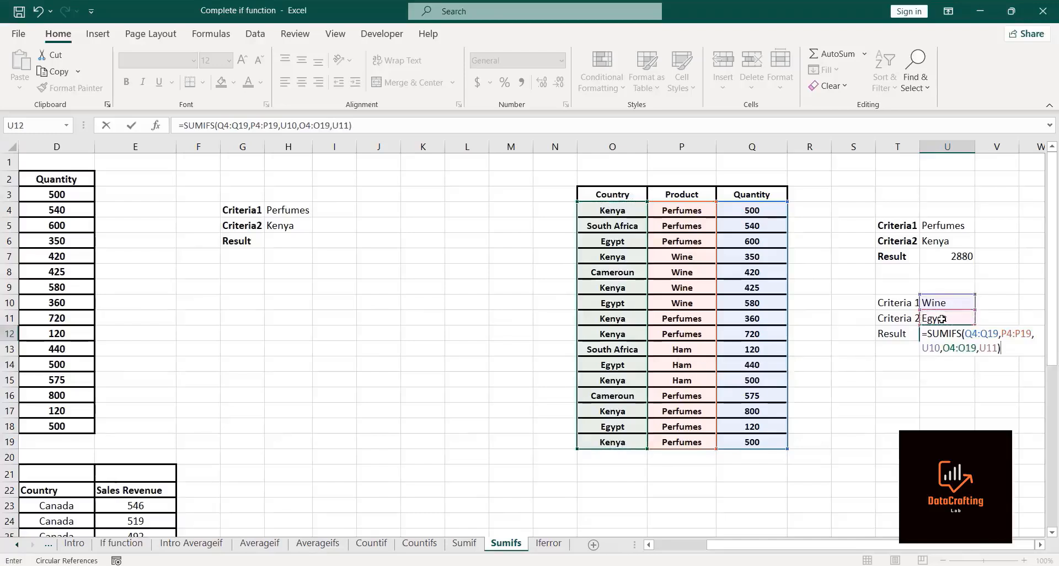
key("Return")
Step: Center-align the contents of the new criteria table in T10:U12
left_click(963, 334)
left_click(891, 302)
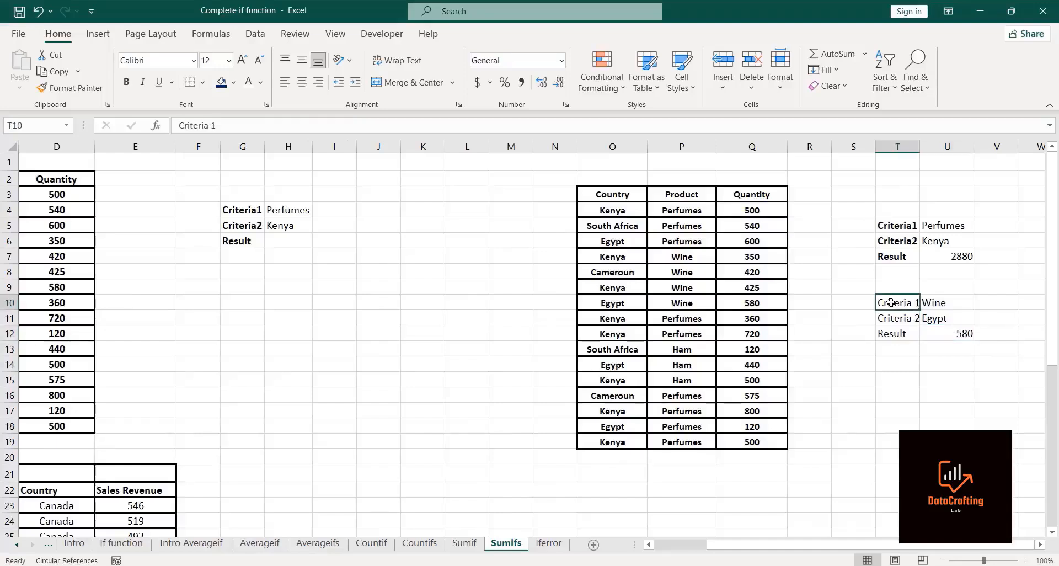
key("shift+Right")
key("shift+Down")
key("shift+Down")
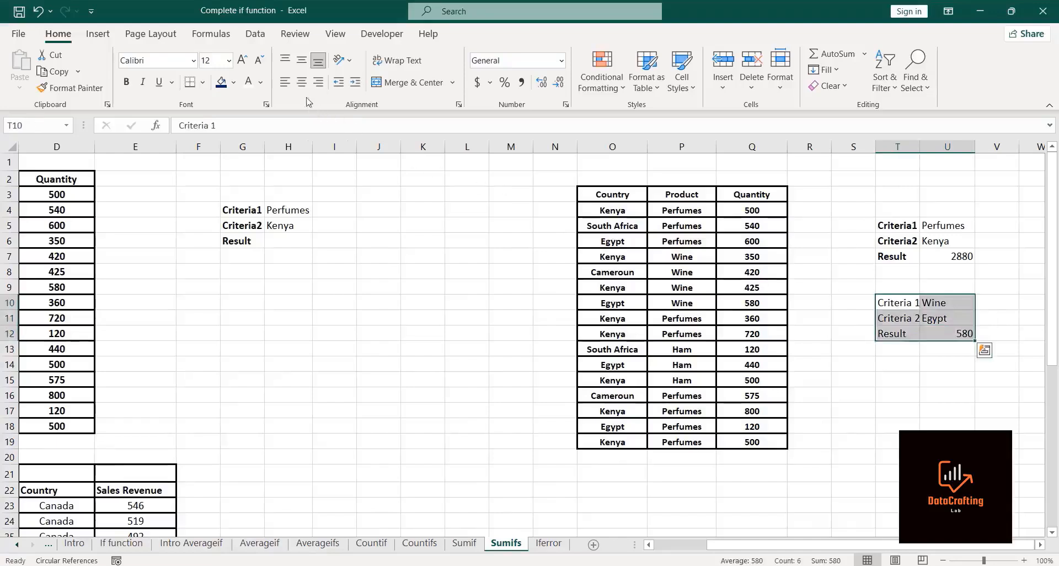
left_click(301, 82)
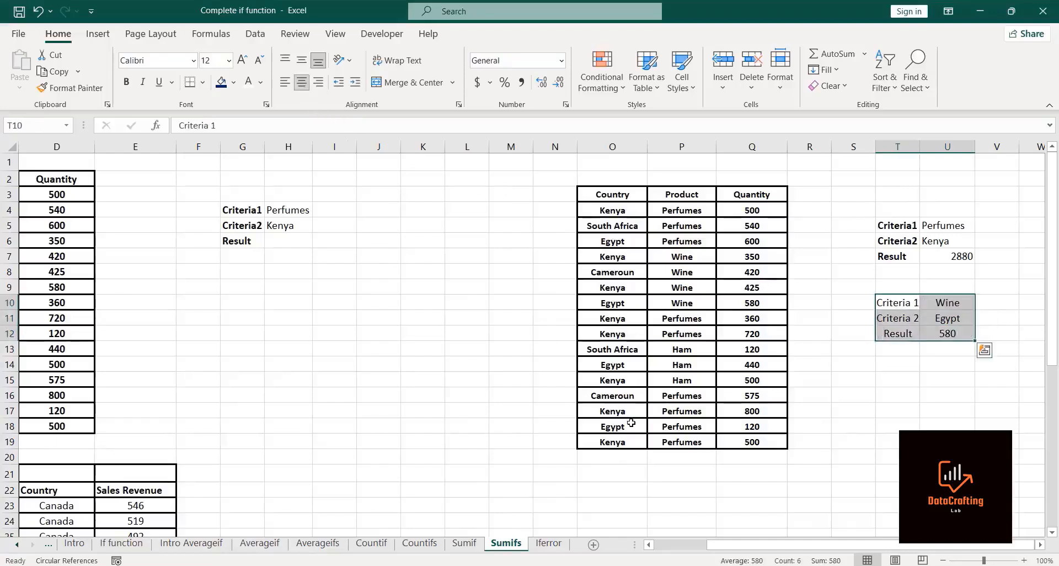
left_click(506, 438)
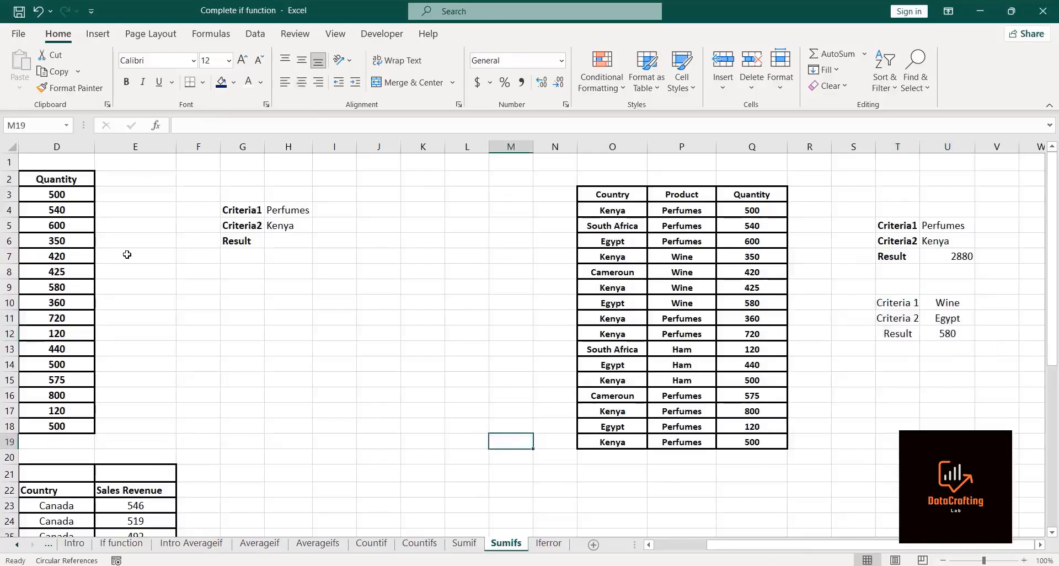
Step: In H6, start a SUMIFS summing quantities D3:D18 with products C3:C18 as the first criteria range
key("Left")
key("Left")
key("Left")
key("Left")
key("Left")
key("Left")
key("Left")
key("Left")
key("Left")
key("Left")
key("Left")
key("Left")
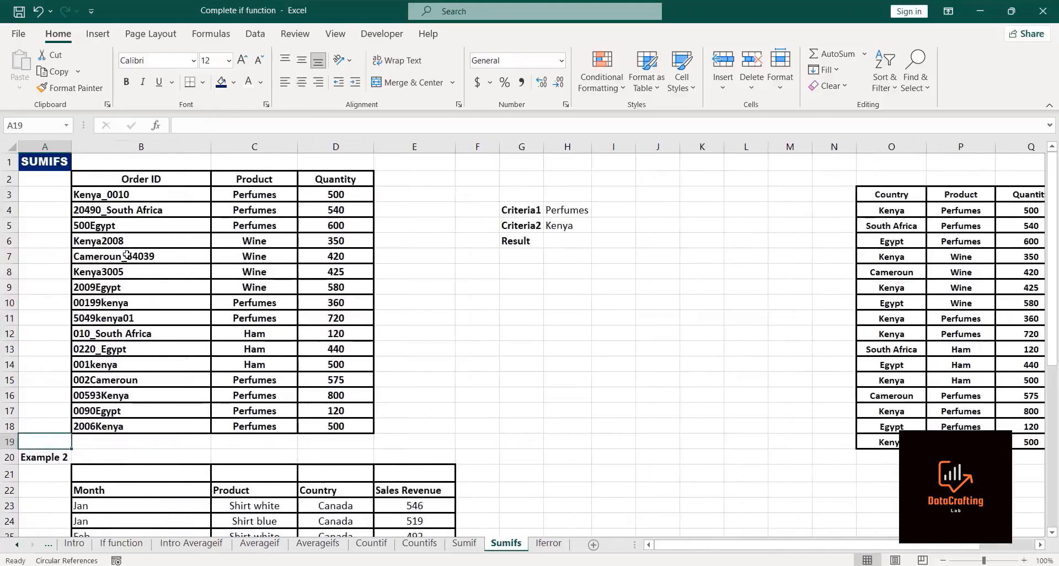
left_click(717, 44)
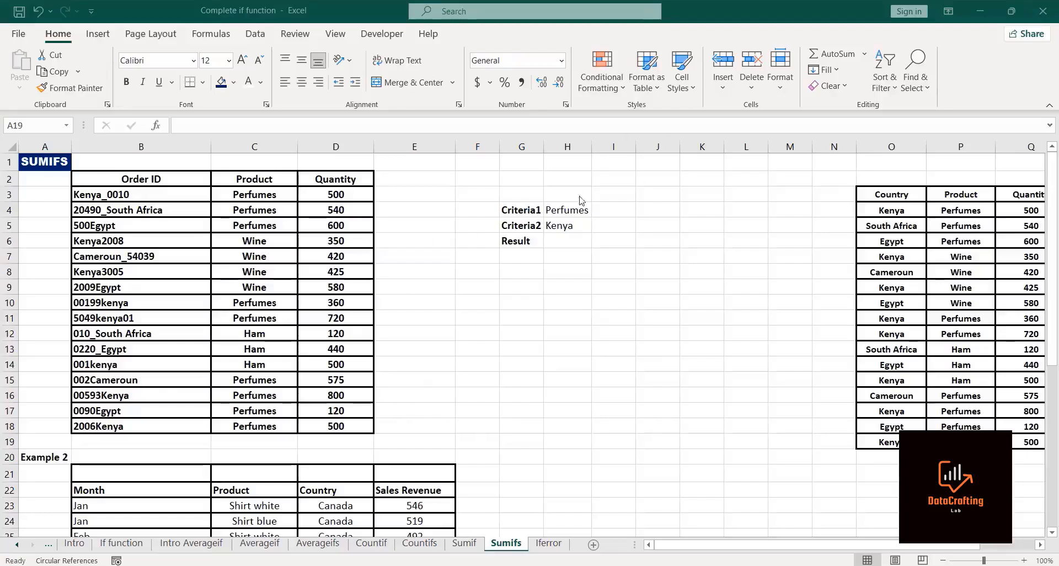
left_click(556, 239)
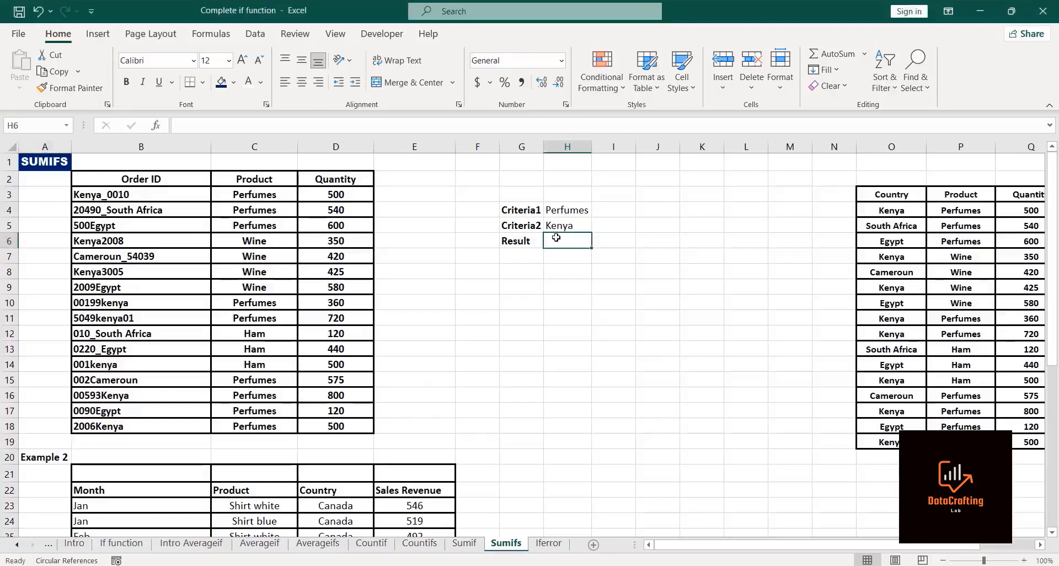
type("=sum")
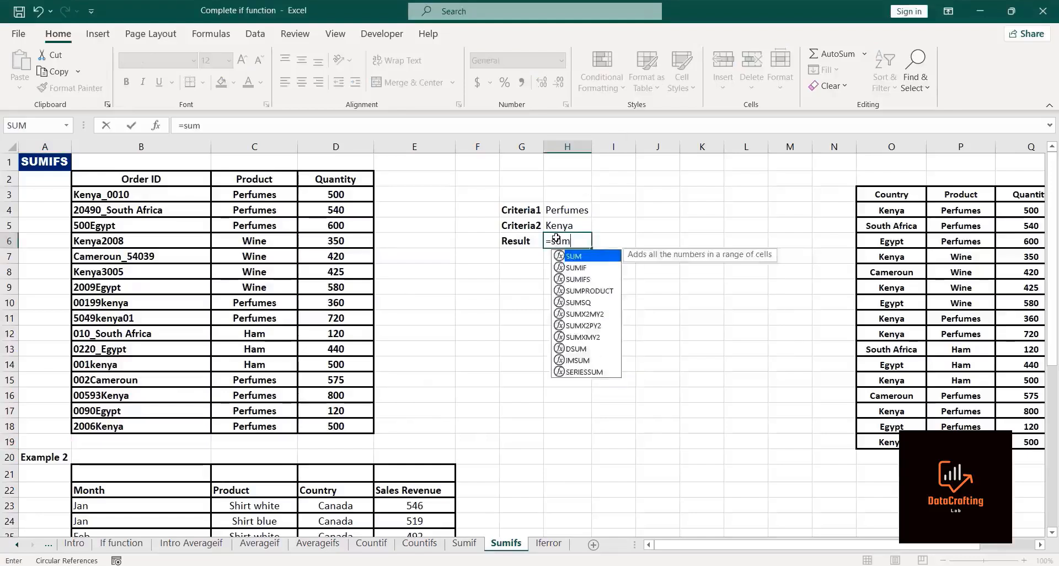
type("ifs")
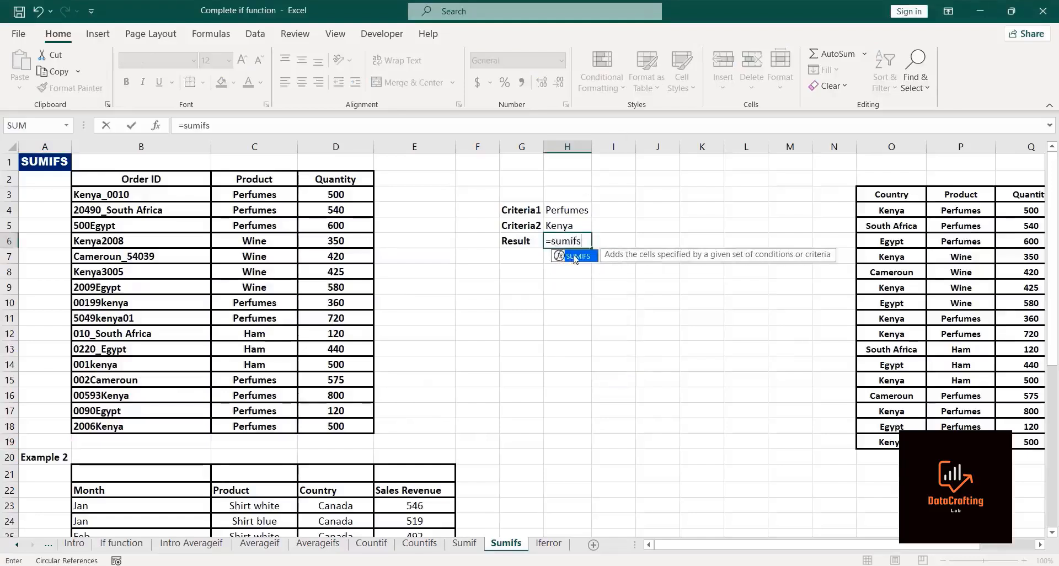
double_click(579, 256)
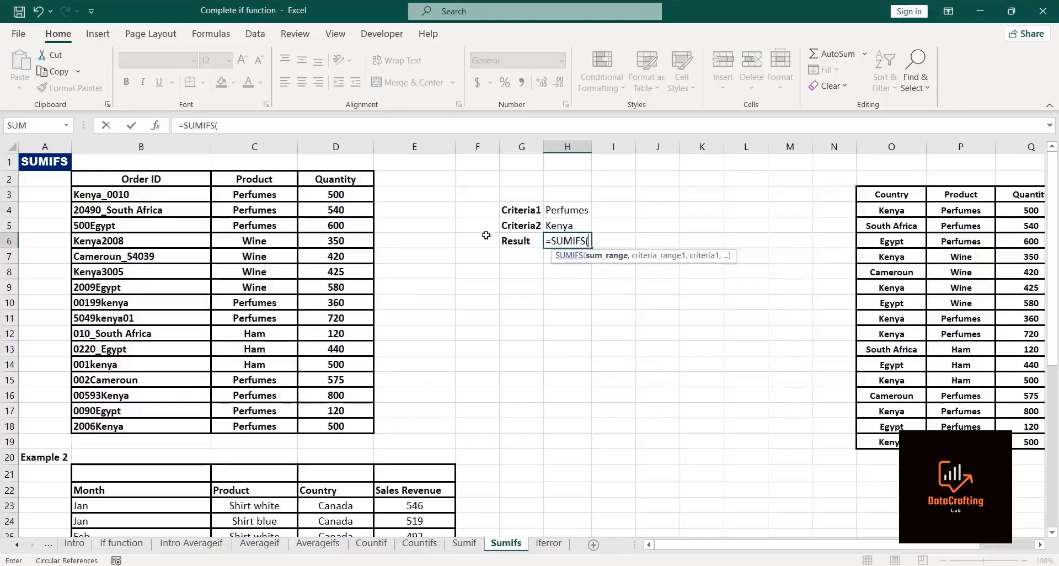
left_click(323, 194)
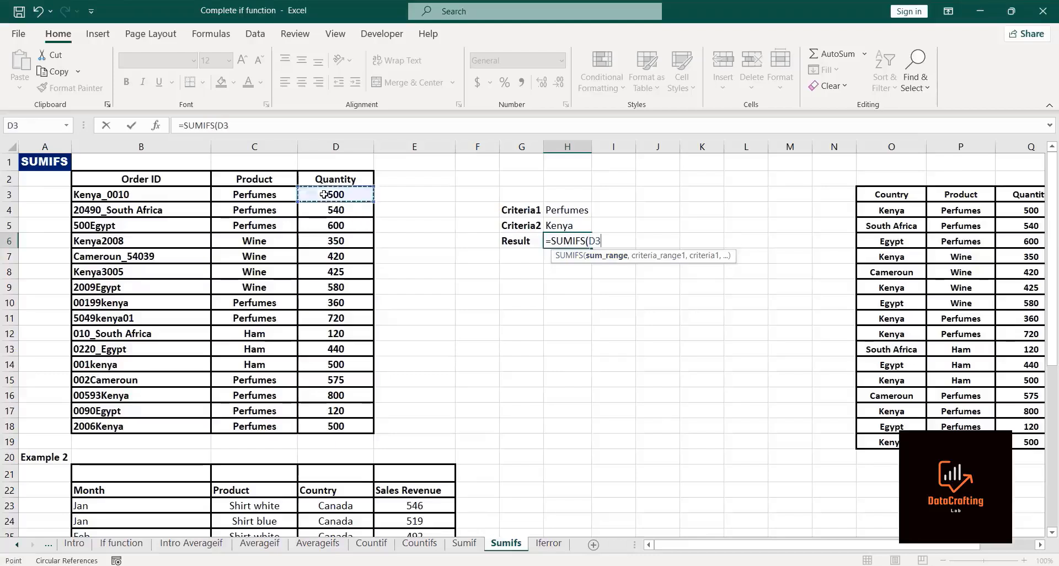
key("ctrl+shift+Down")
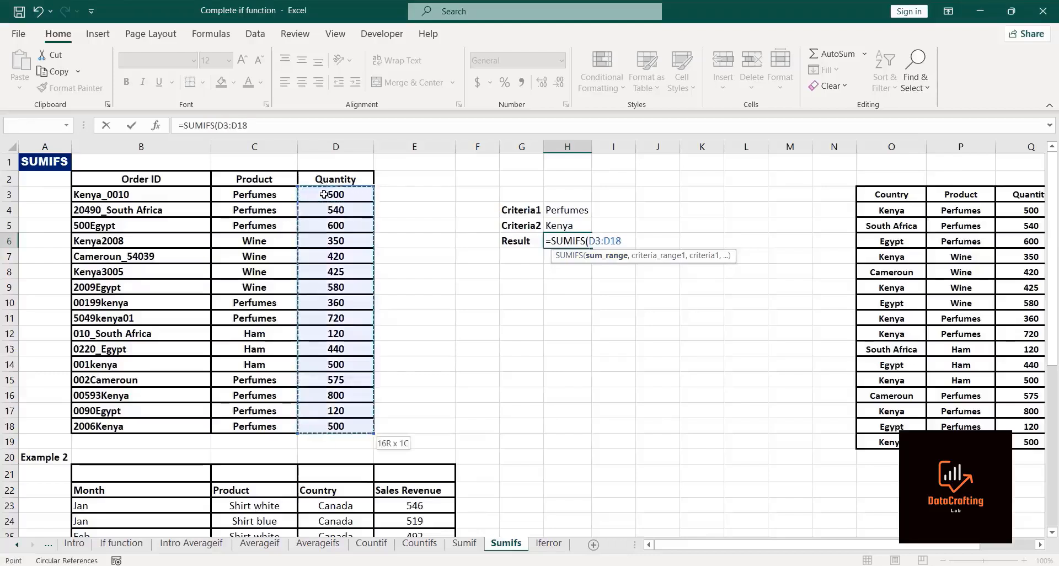
type(",")
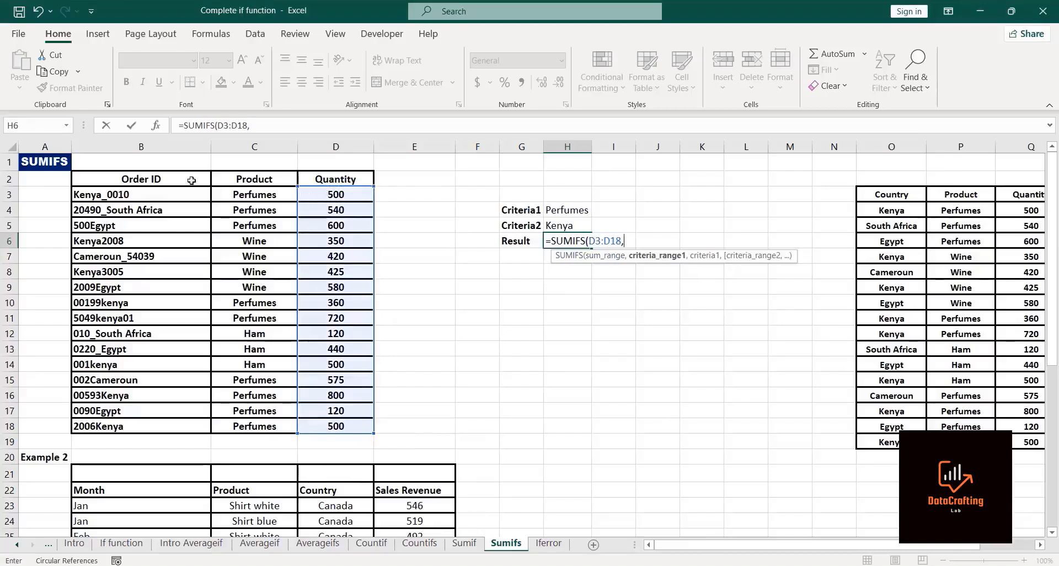
left_click(234, 192)
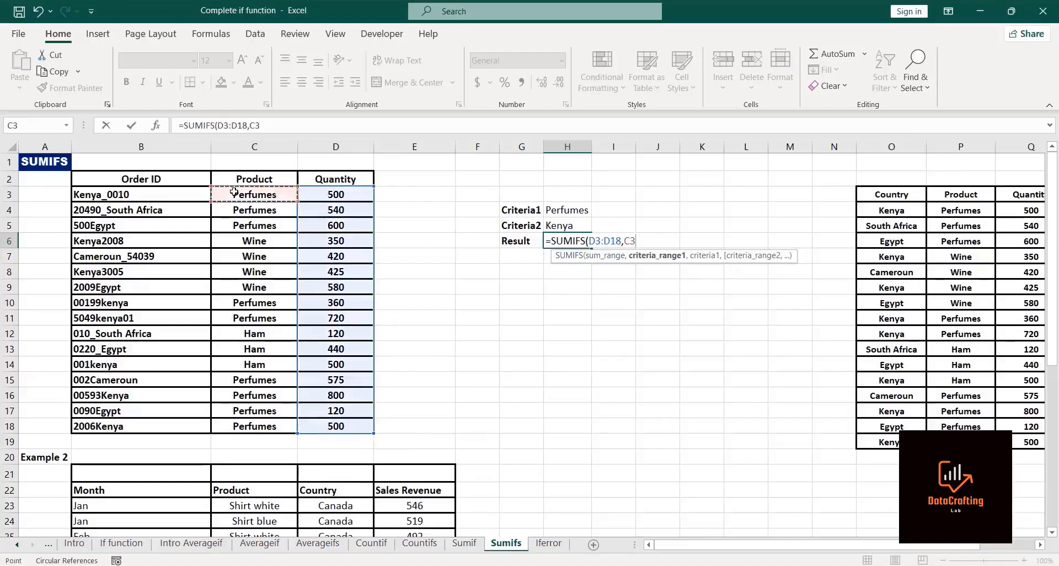
key("ctrl+shift+Down")
type(",")
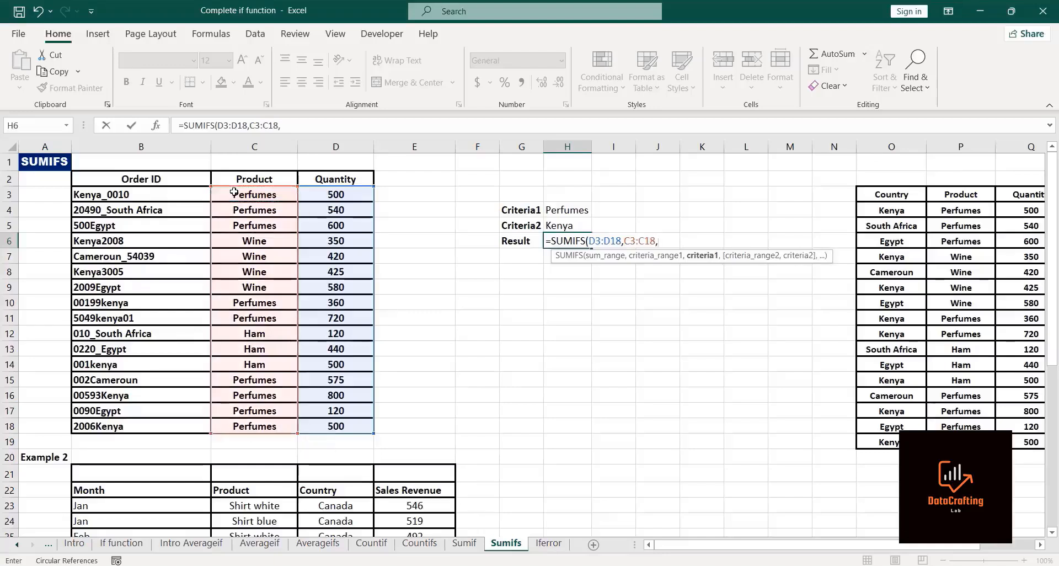
left_click(559, 209)
type(",")
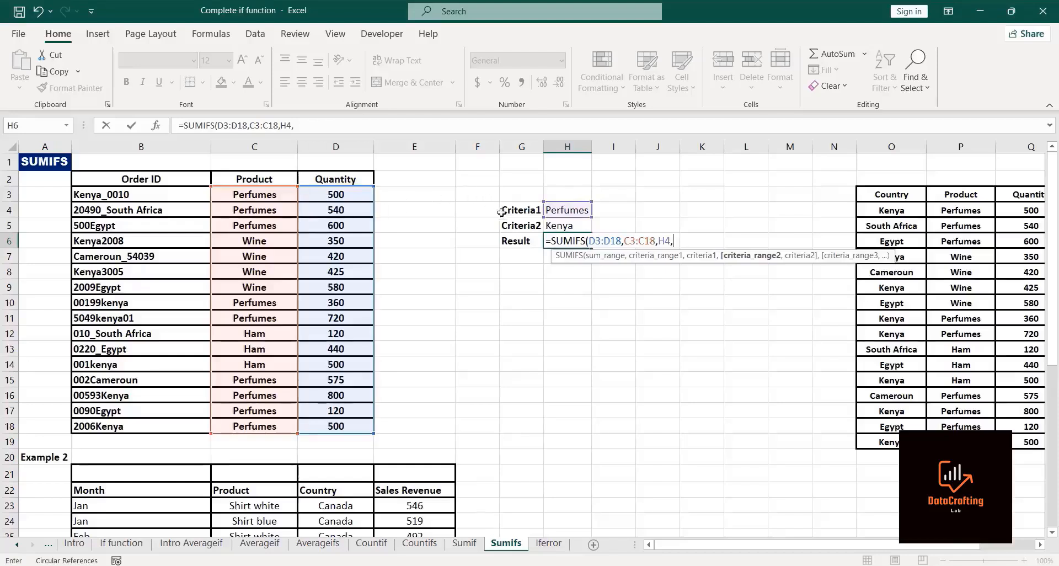
left_click(151, 189)
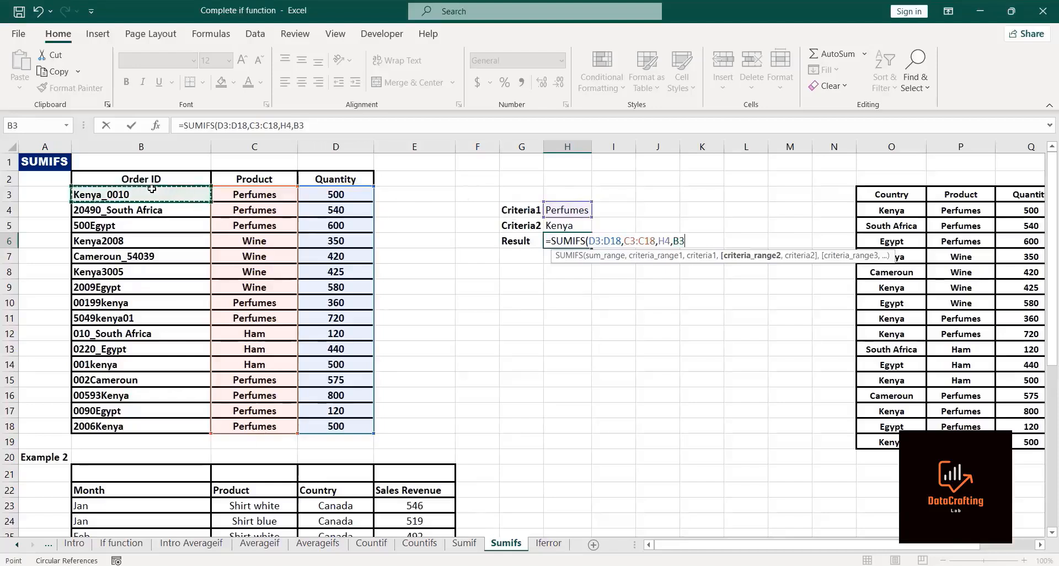
key("ctrl+shift+Down")
type(",")
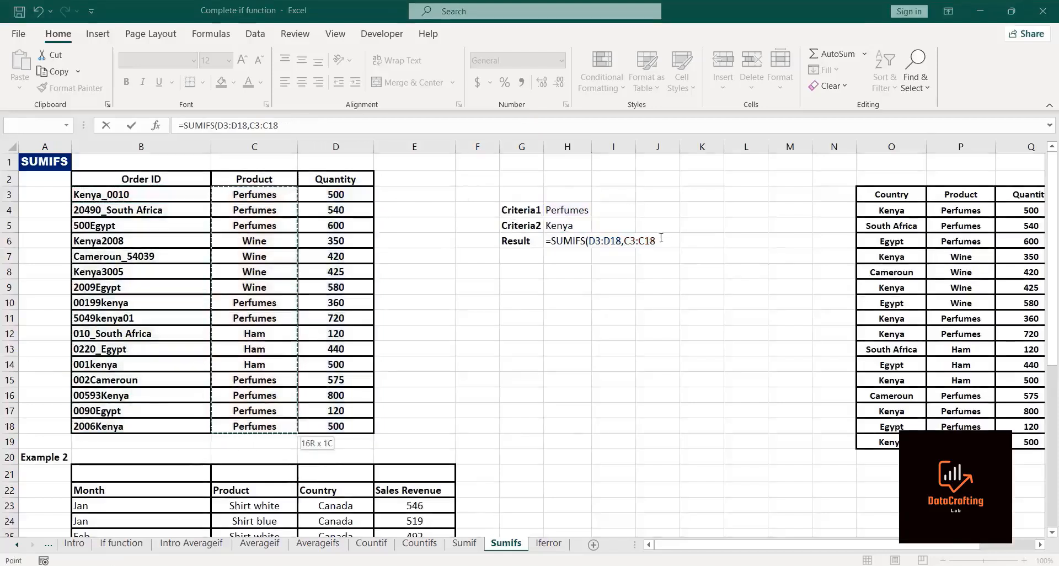
Step: Add criterion H4 and the order IDs B3:B18 as the second criteria range of the SUMIFS
type(",")
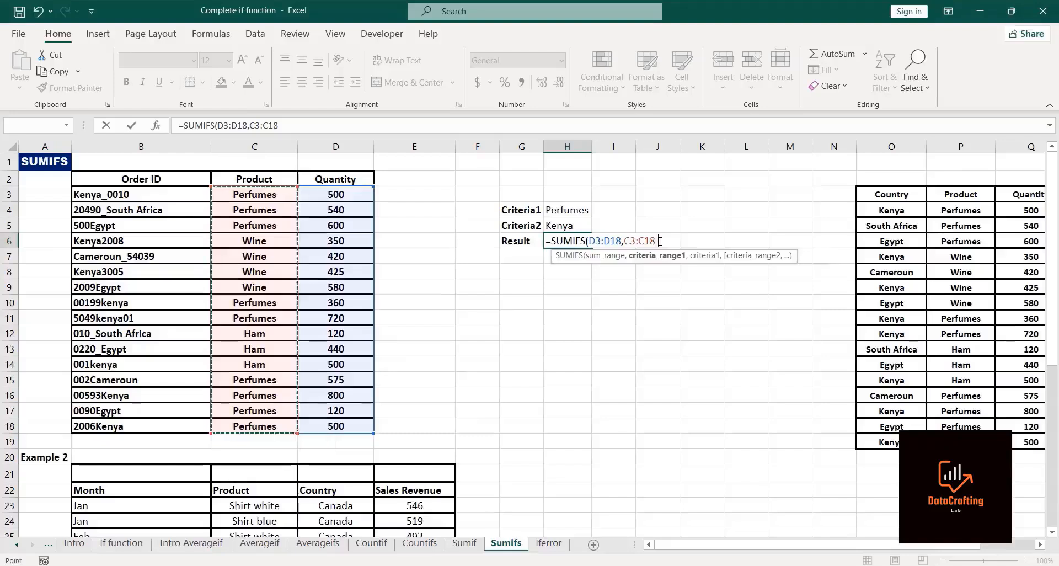
left_click(577, 210)
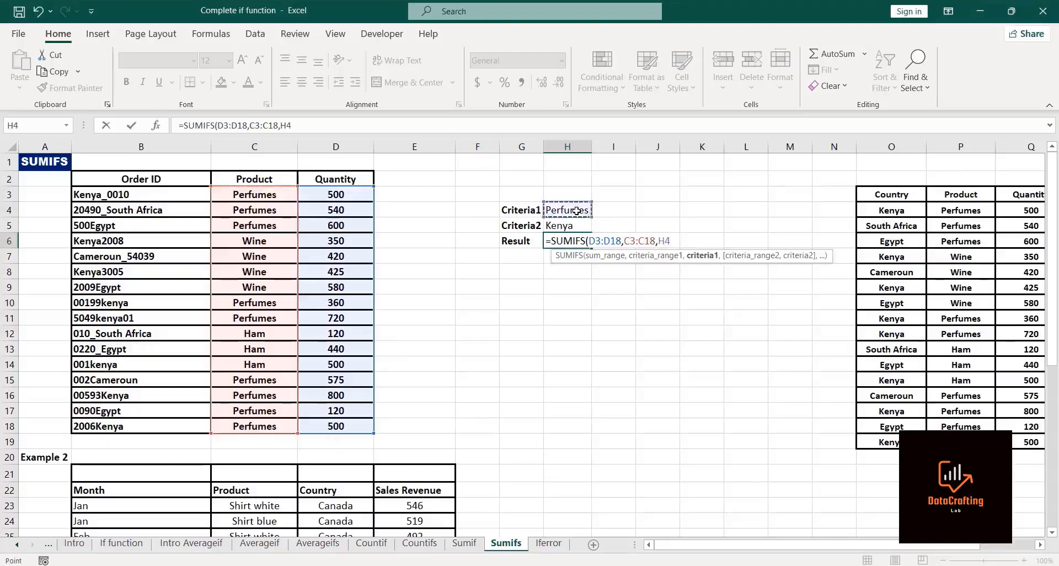
type(",")
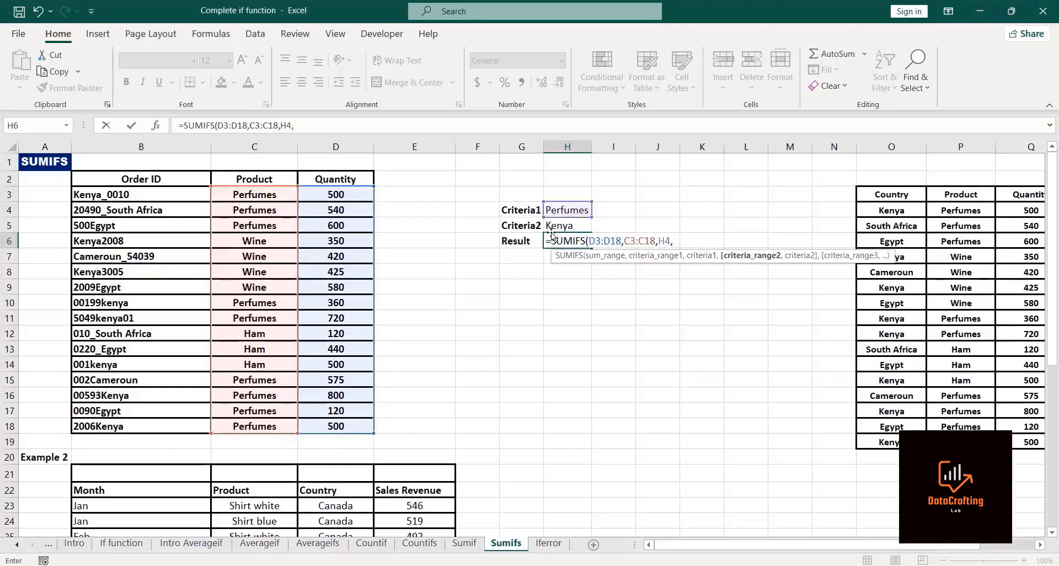
left_click(127, 194)
key("ctrl+shift+Down")
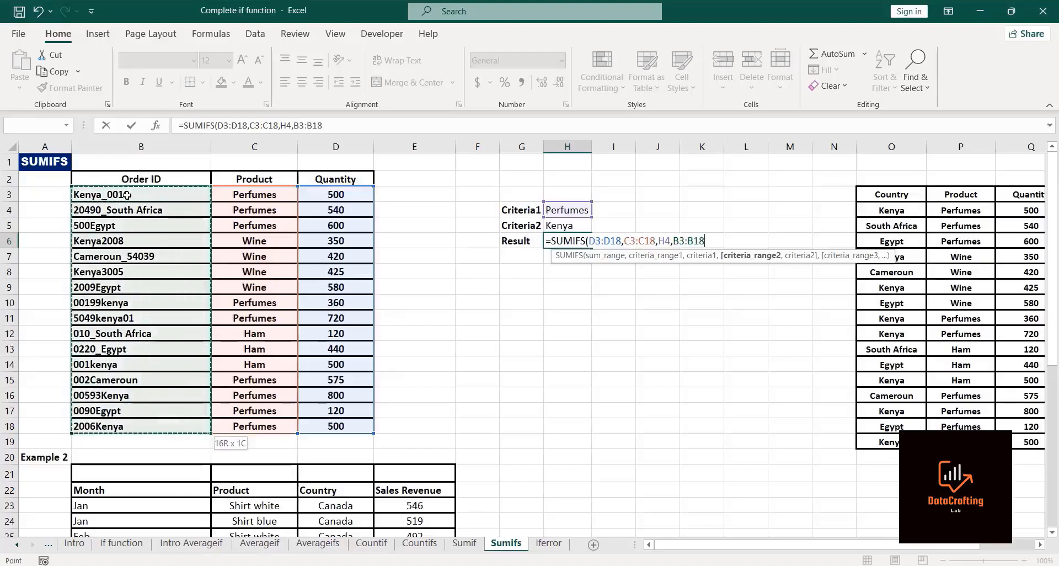
type(",\"*\"&")
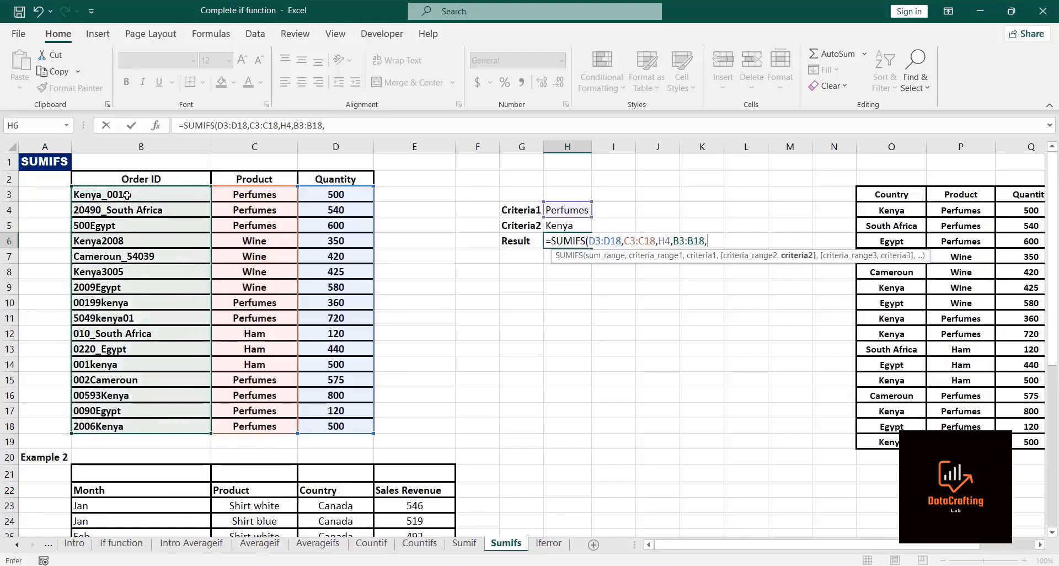
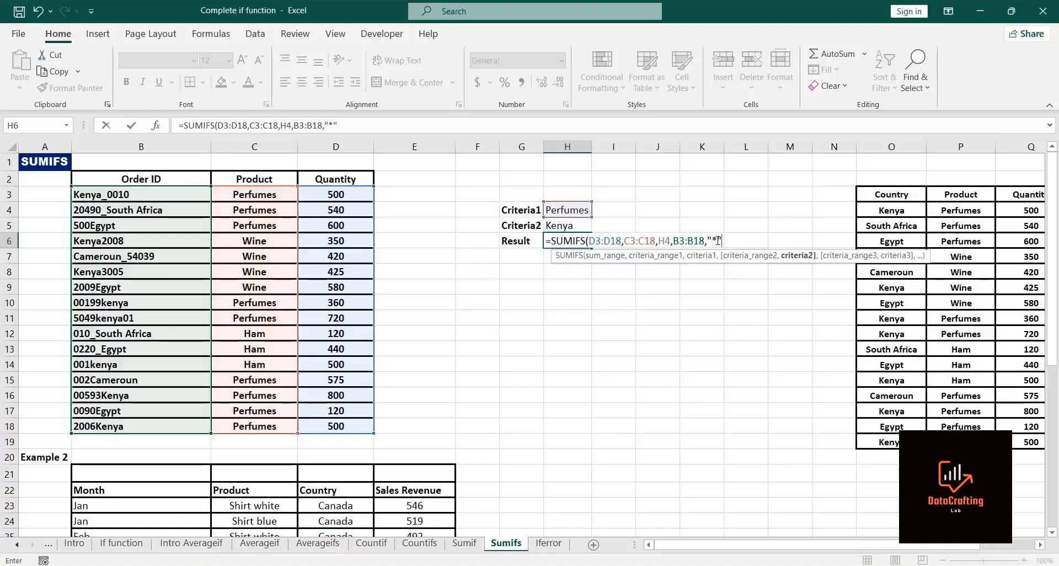
Step: Complete the H6 SUMIFS with the wildcard criterion "*"&H5&"*" for the order IDs and enter it
type("&")
left_click(569, 227)
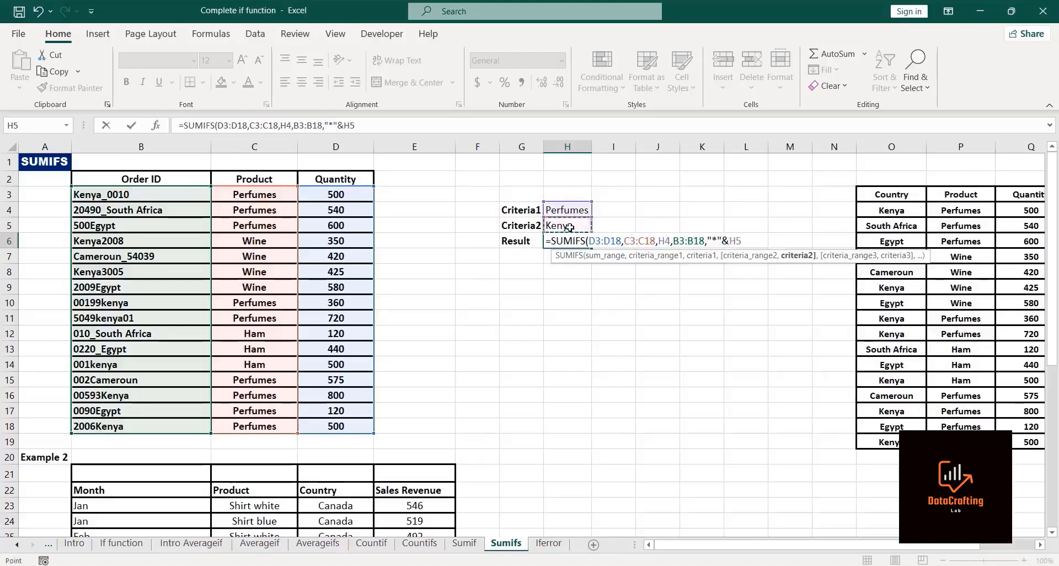
type("\"")
type("*")
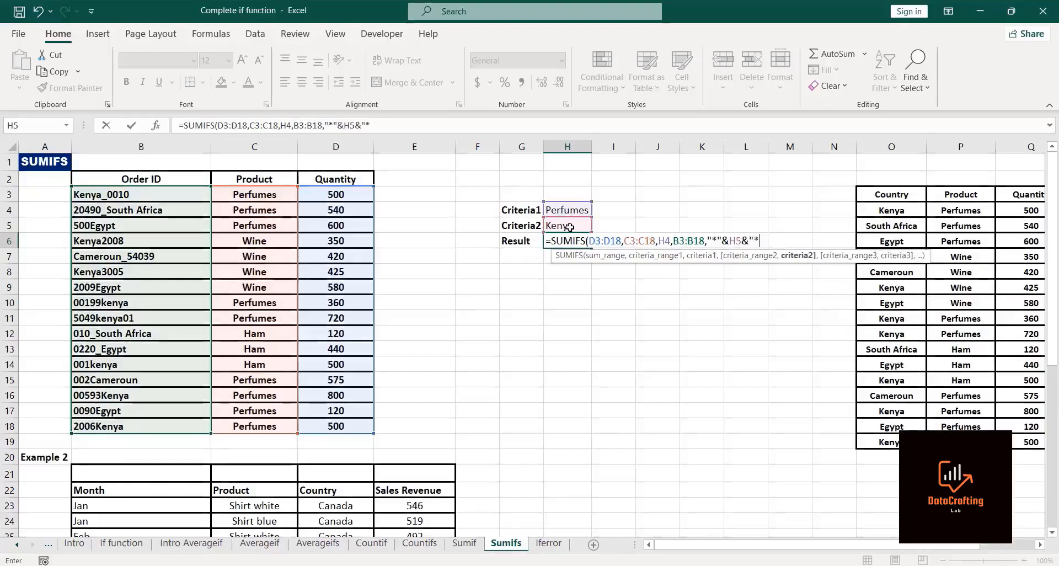
type("\")")
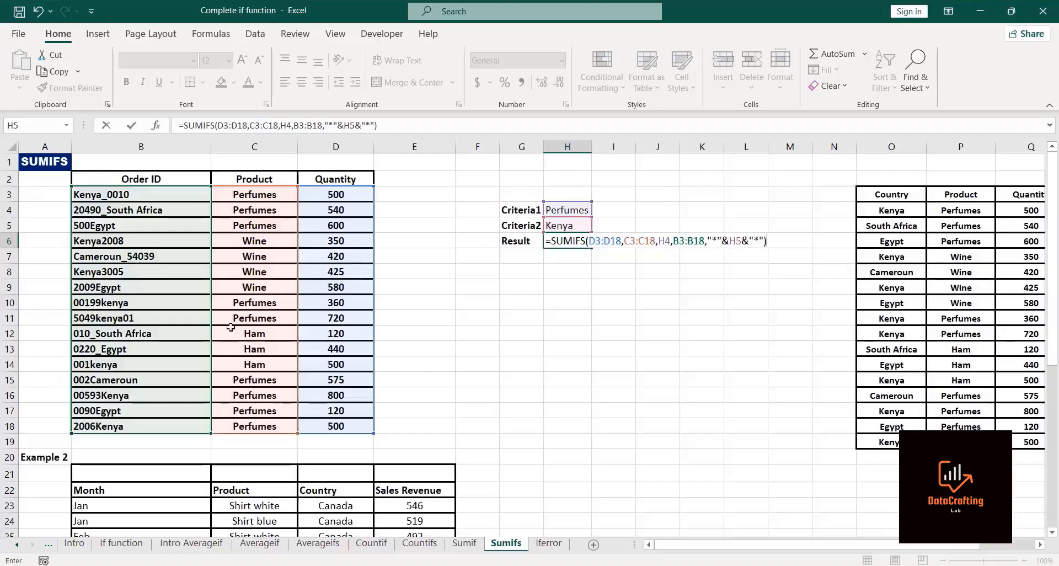
key("Return")
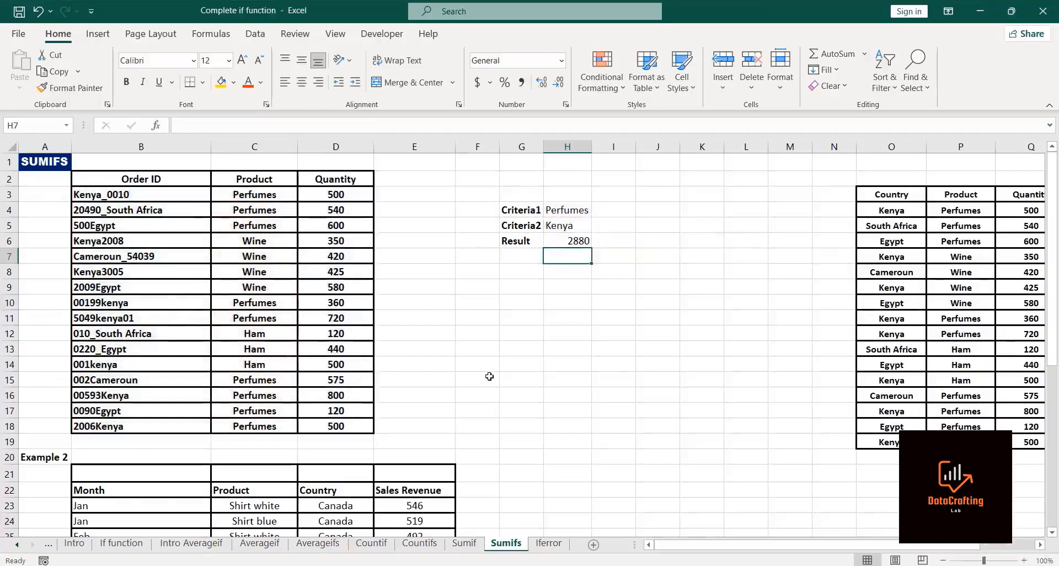
Step: Compare the H6 formula with the SUMIFS formula in U7 of the second criteria table
left_click(568, 243)
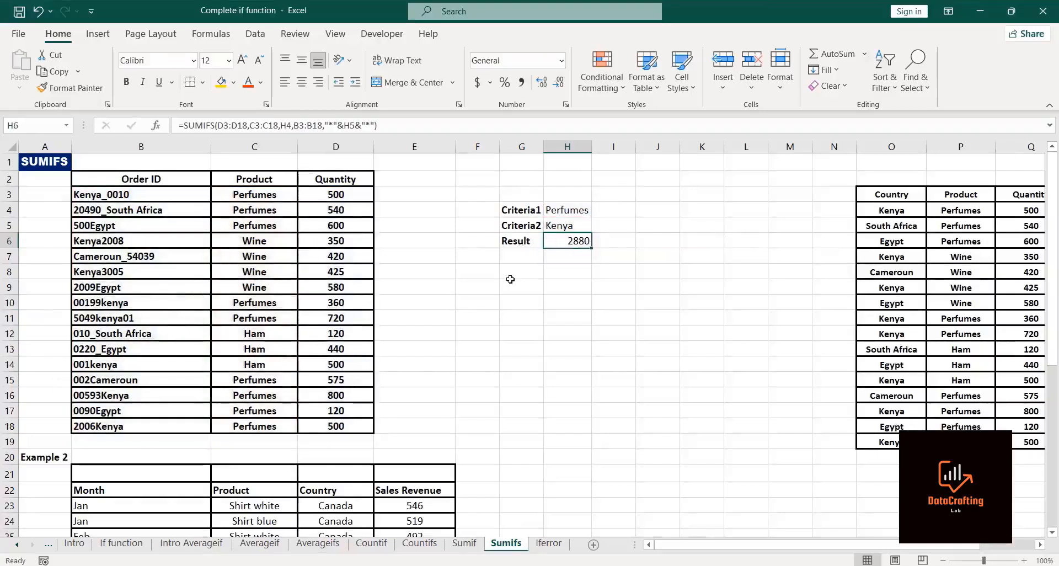
key("Right")
key("Right")
key("Right")
key("Right")
key("Right")
key("Right")
key("Right")
key("Right")
key("Right")
key("Right")
key("Right")
key("Right")
key("Right")
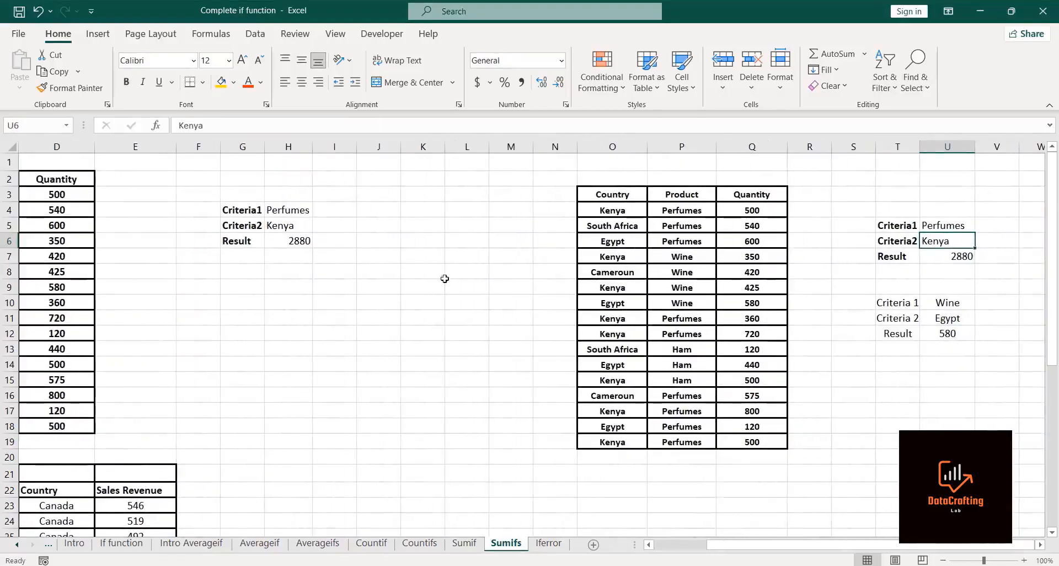
left_click(952, 261)
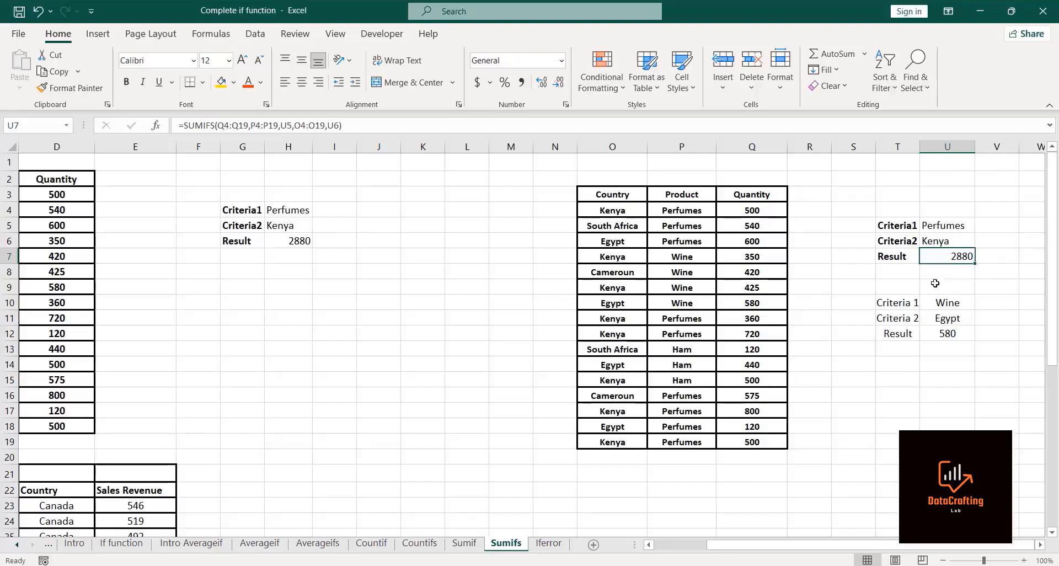
key("Left")
key("Left")
key("Left")
key("Left")
key("Left")
key("Left")
key("Left")
key("Left")
key("Left")
key("Left")
key("Left")
key("Left")
key("Left")
key("Left")
key("Left")
key("Left")
key("Left")
key("Left")
key("Left")
key("Left")
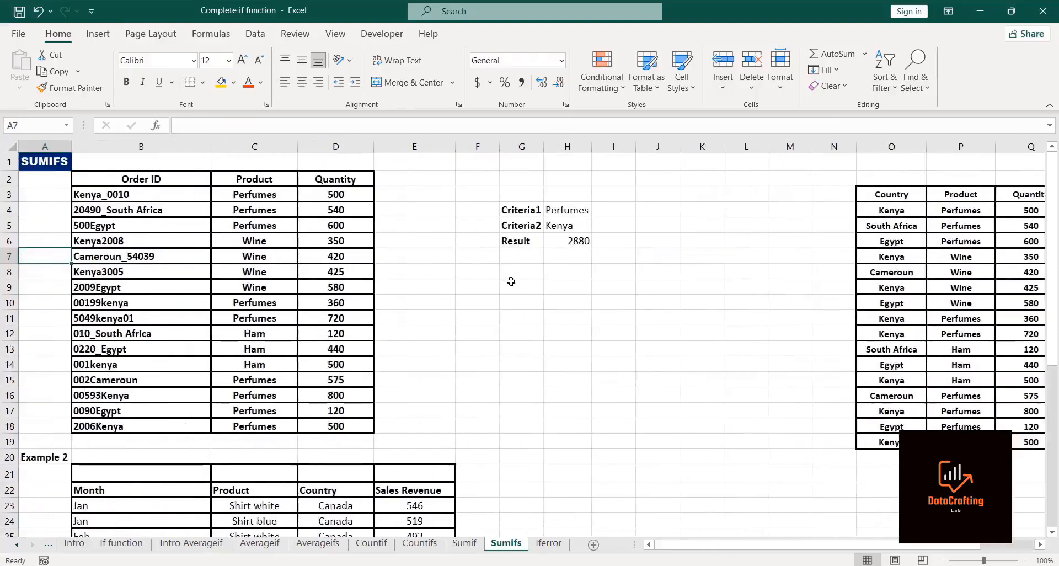
Step: Copy the Criteria1, Criteria2 and Result labels from G4:G6 to G11:G13
left_click(517, 210)
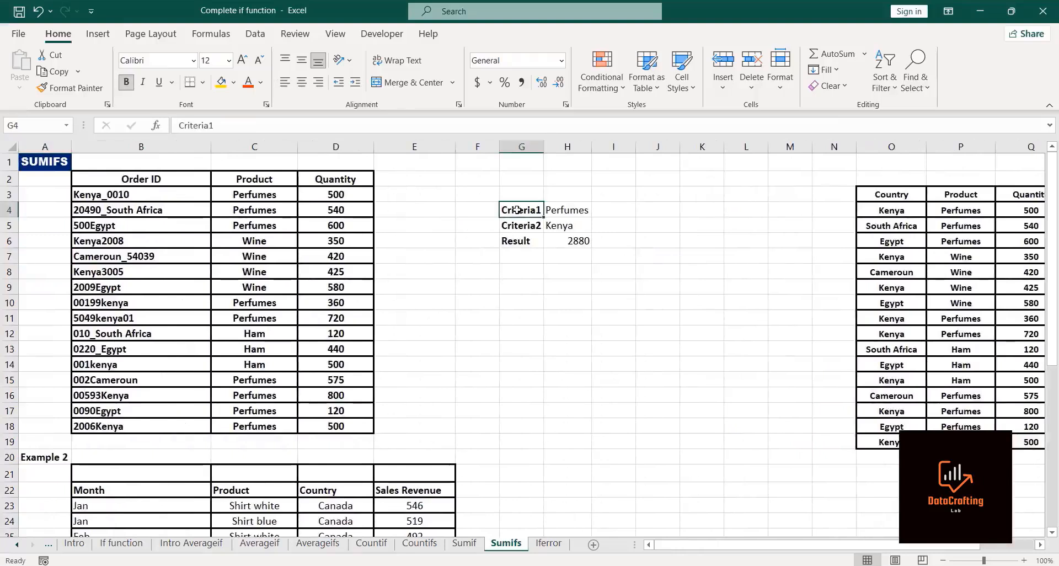
key("shift+Down")
key("shift+Down")
key("ctrl+c")
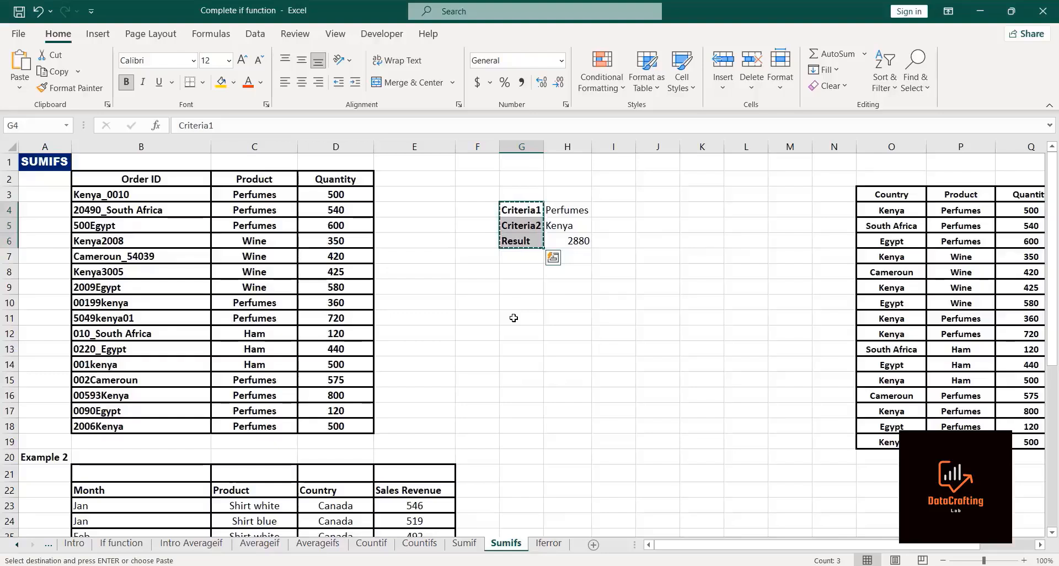
left_click(513, 318)
key("ctrl+v")
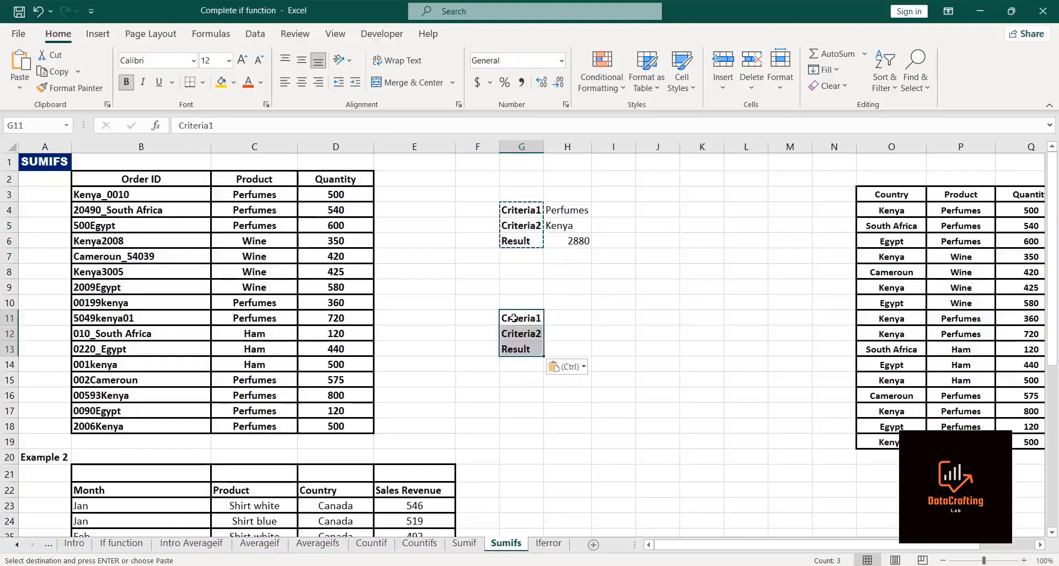
left_click(564, 318)
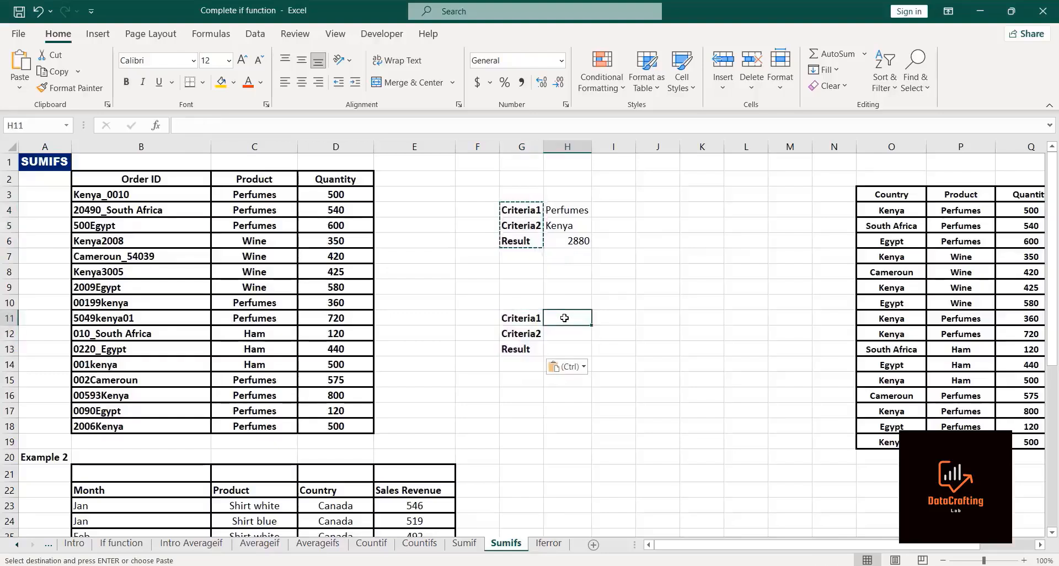
key("Escape")
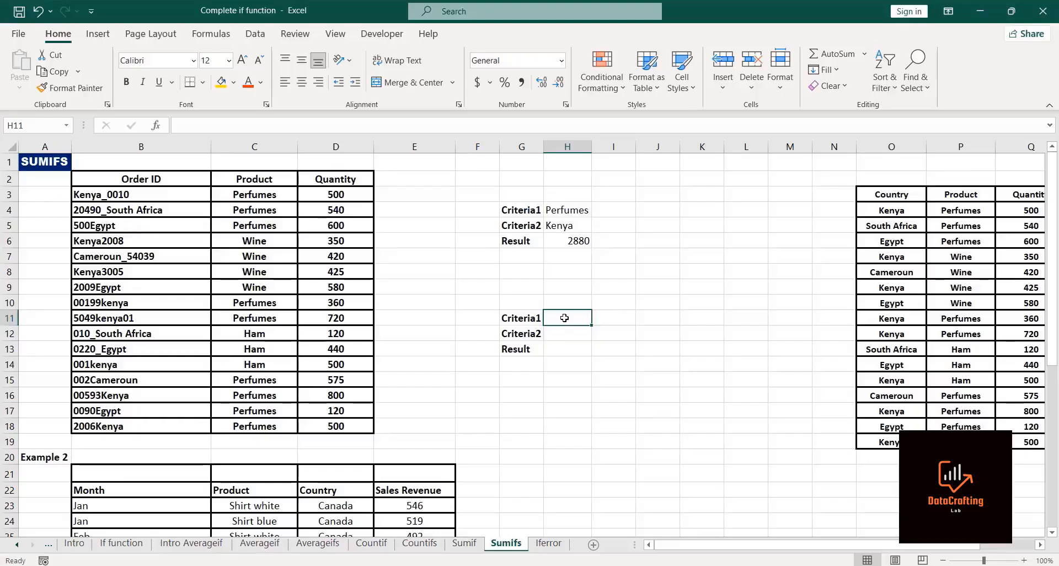
Step: Enter Wine as Criteria1 in H11 and Egypt as Criteria2 in H12
type("Win")
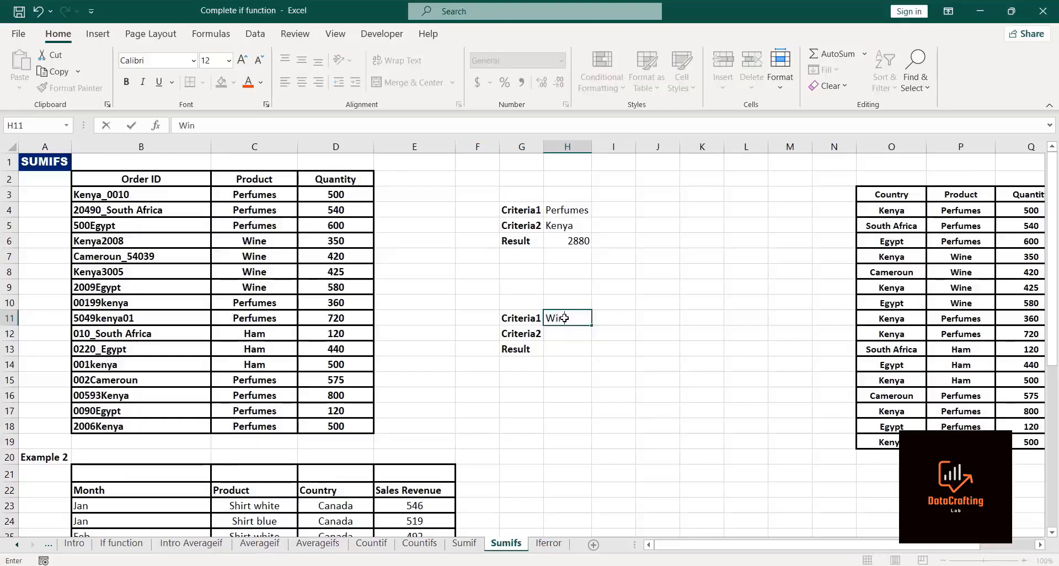
type("e")
key("Return")
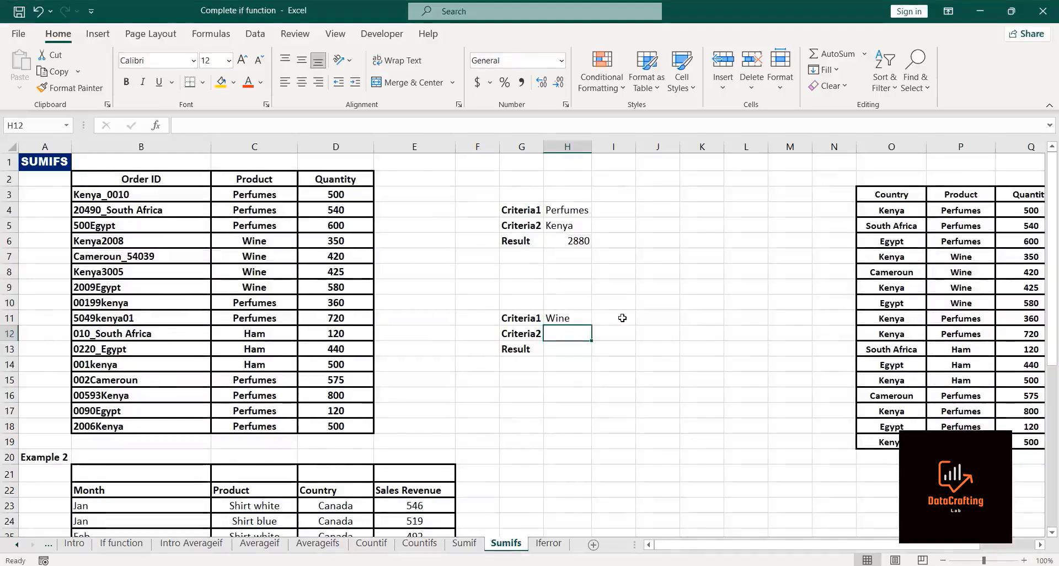
type("Eg")
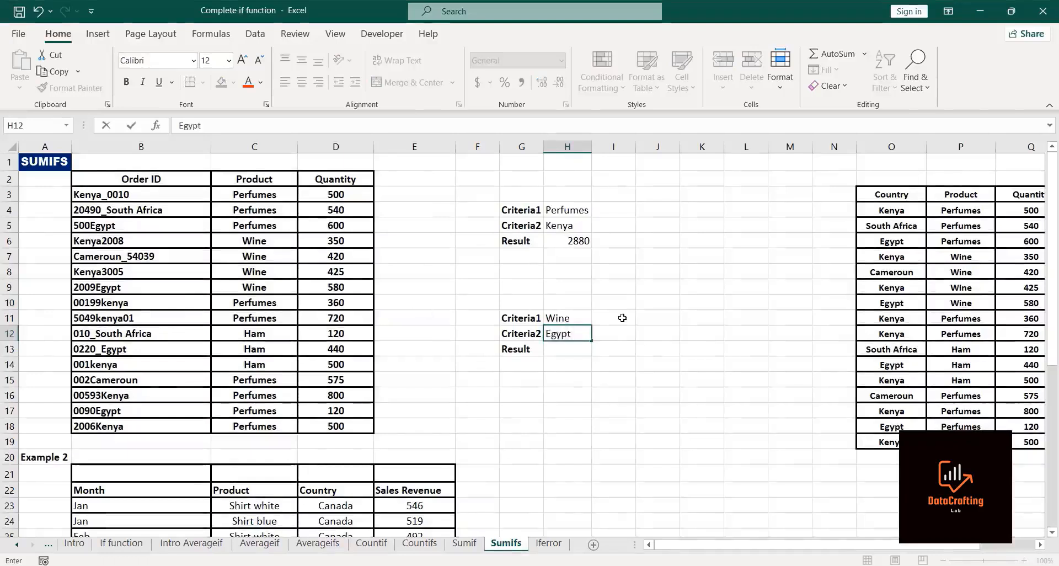
type("ypt")
key("Return")
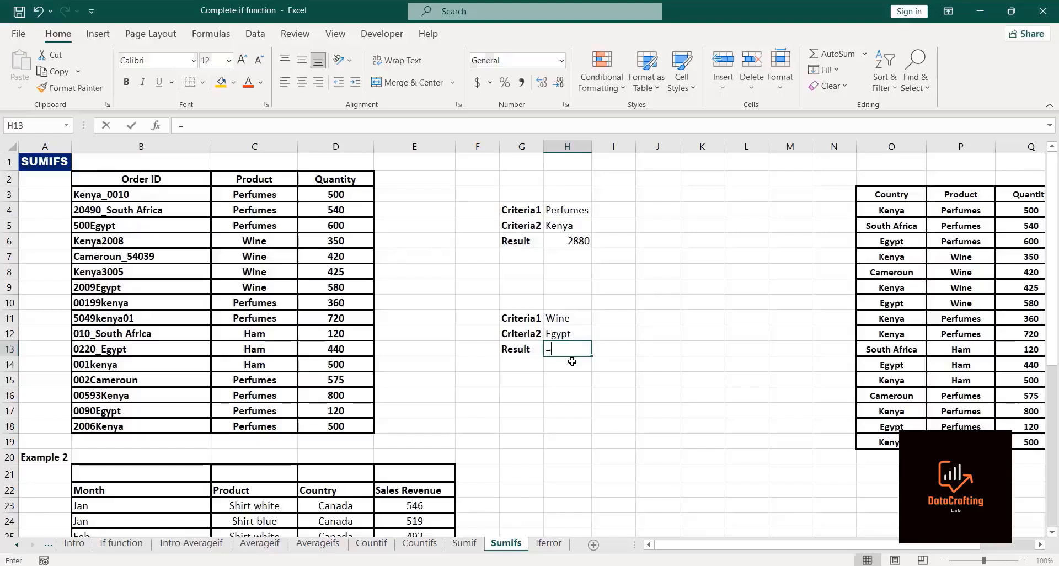
Step: In H13, start a SUMIFS summing quantities D3:D18 with products C3:C18 matching criterion H11
type("=sumifs")
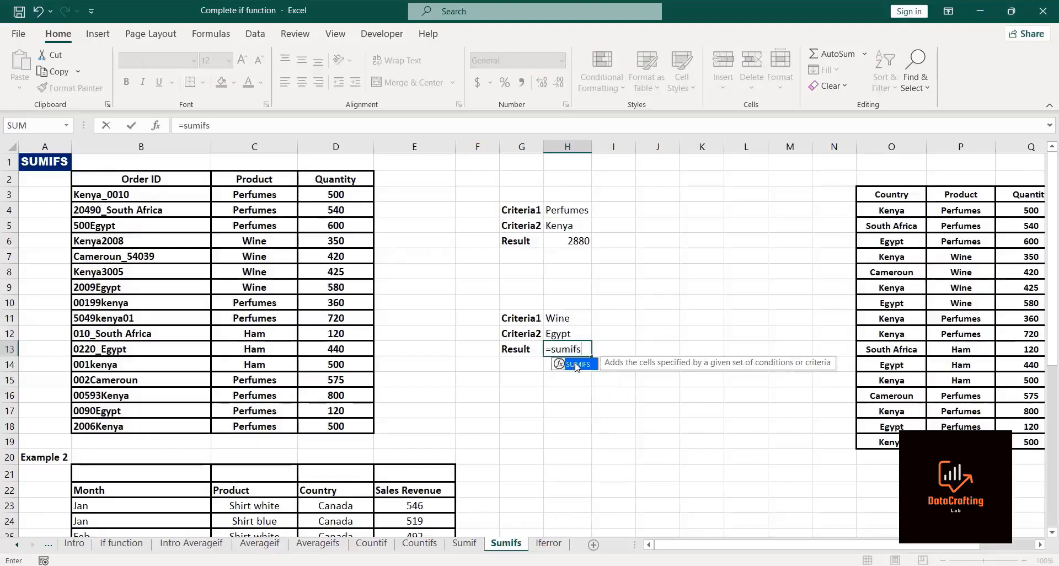
double_click(575, 365)
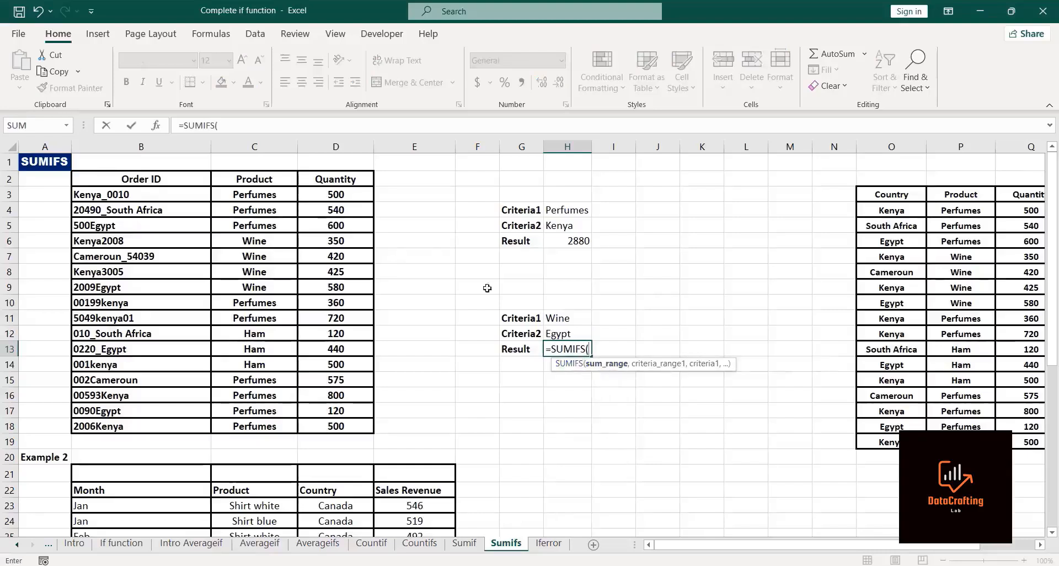
left_click(317, 191)
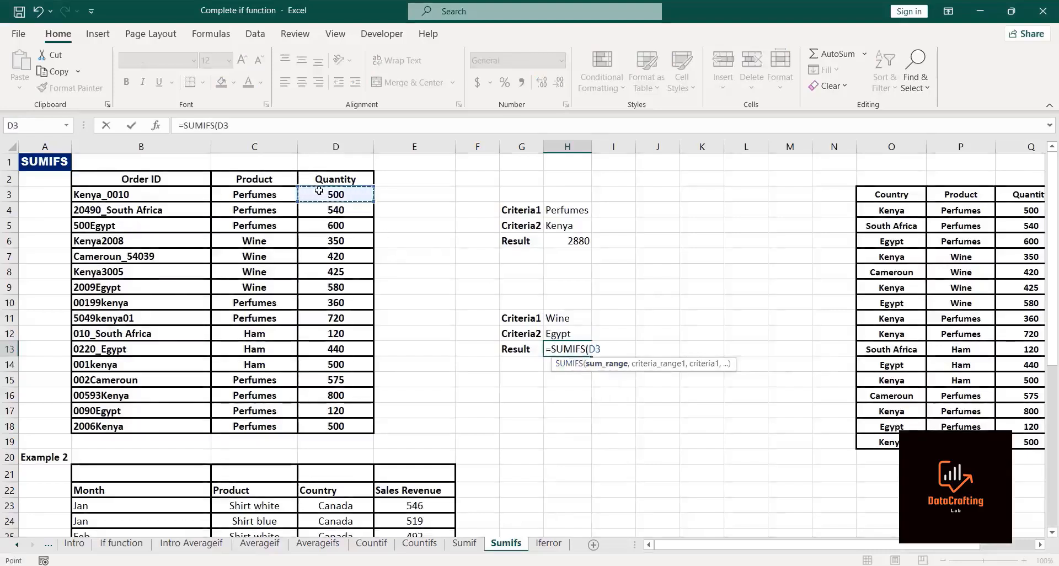
key("ctrl+shift+Down")
type(",")
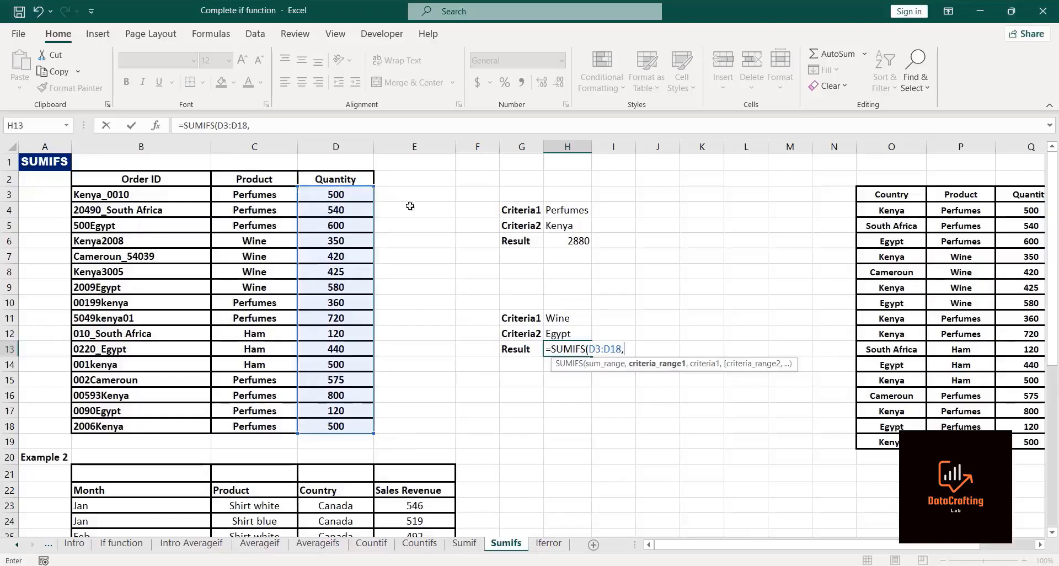
left_click(244, 197)
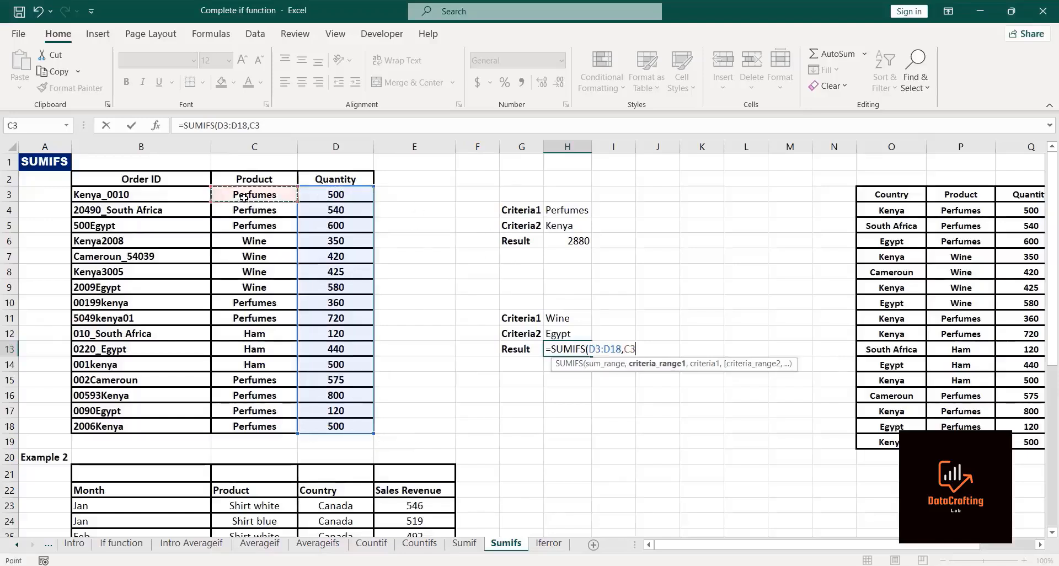
key("ctrl+shift+Down")
type(",")
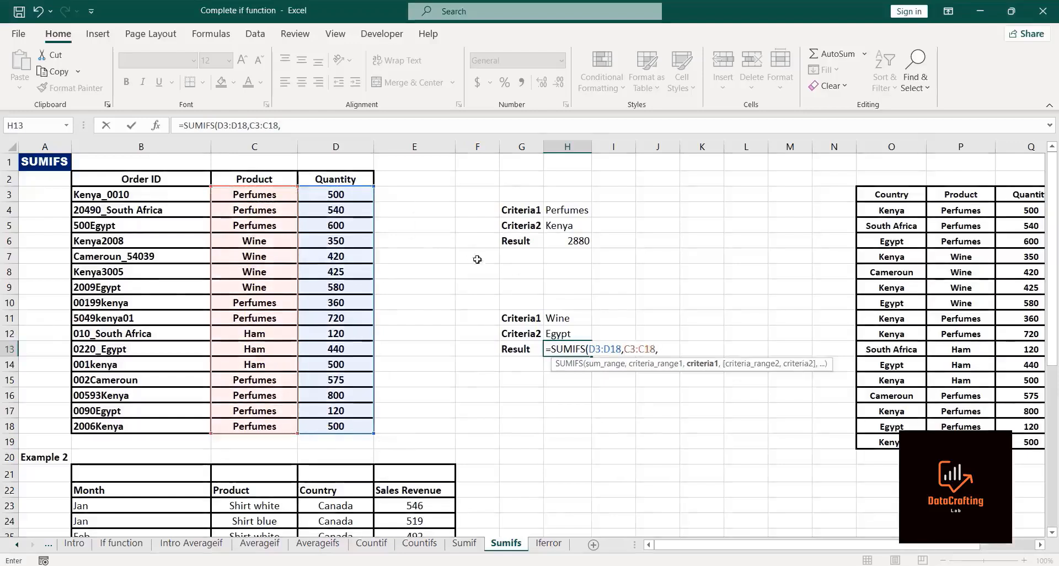
left_click(557, 313)
type(",")
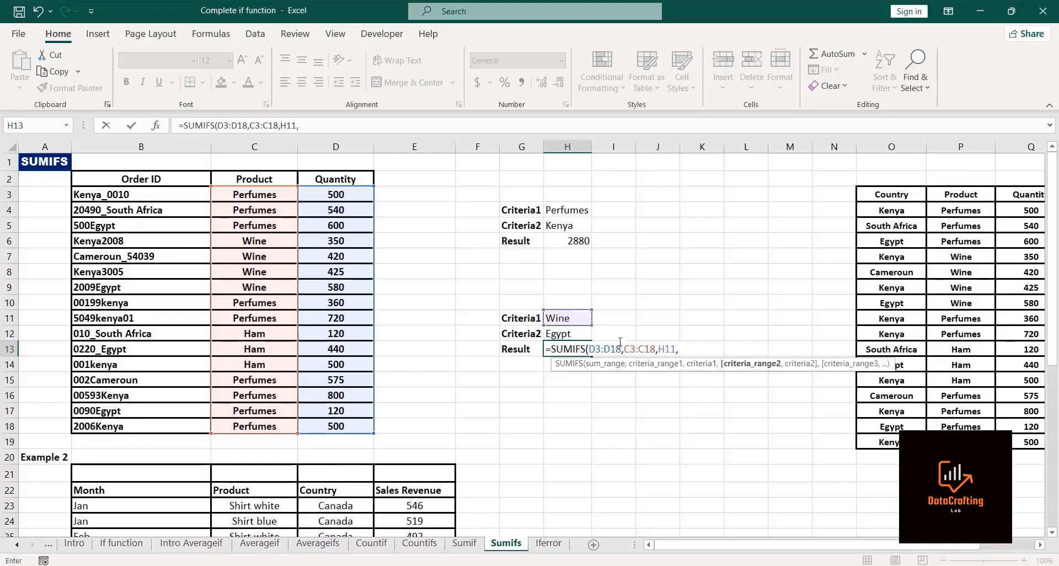
Step: Add order IDs B3:B18 with the wildcard criterion "*"&H12&"*" and enter the SUMIFS
left_click(122, 193)
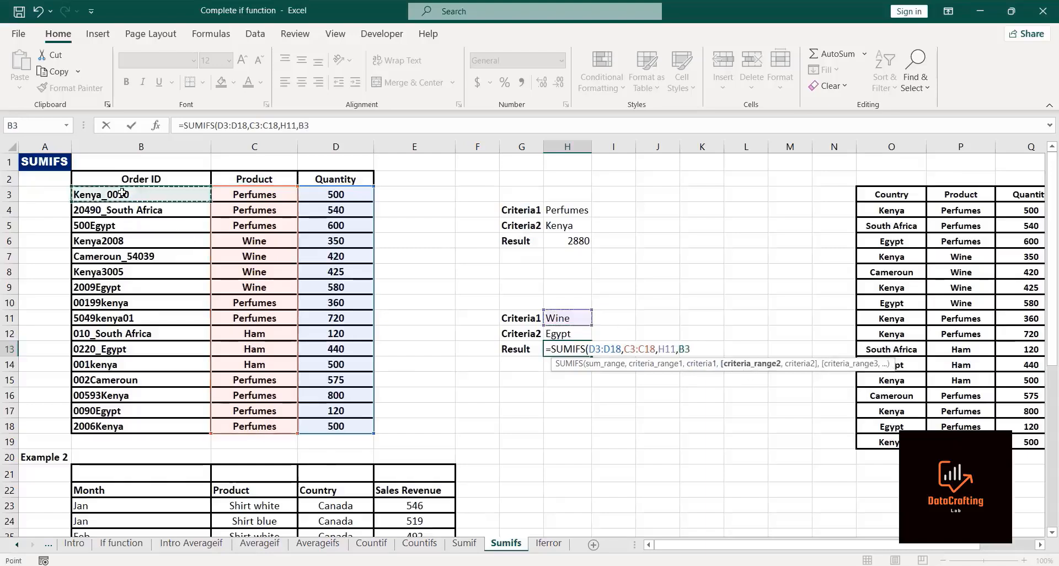
key("ctrl+shift+Down")
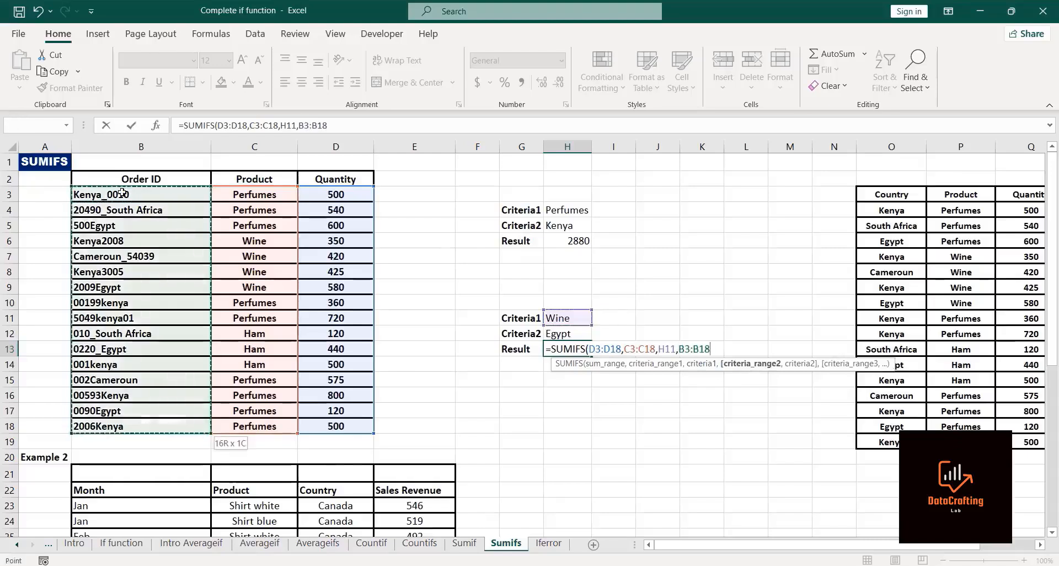
type(",")
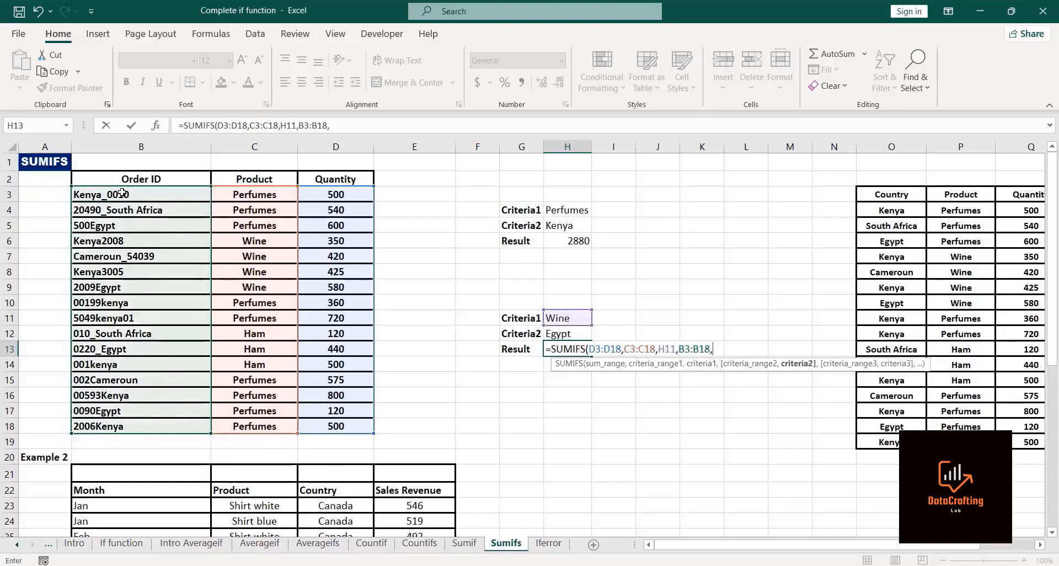
type("\"*\"")
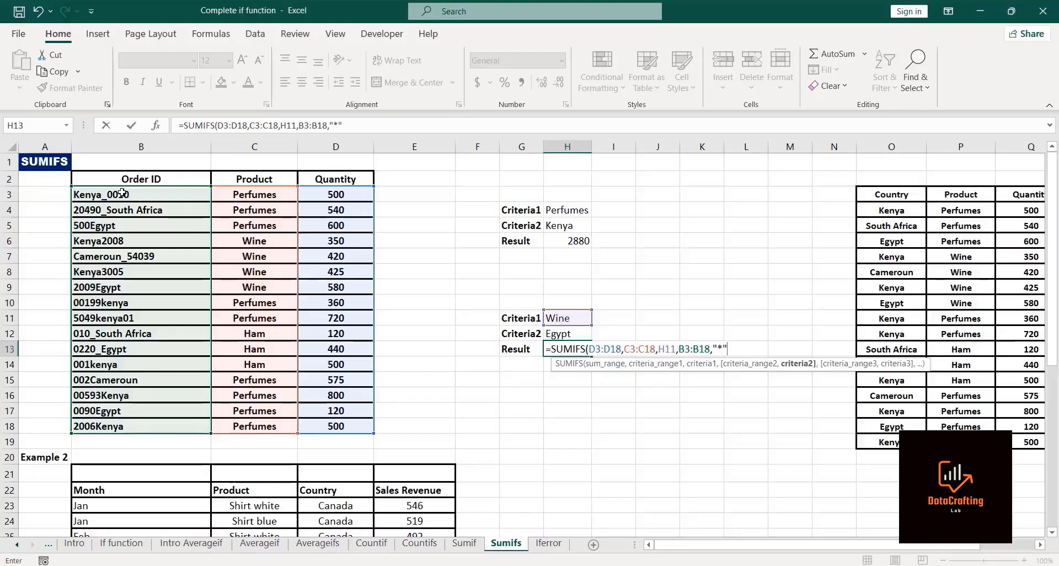
type("&")
left_click(557, 334)
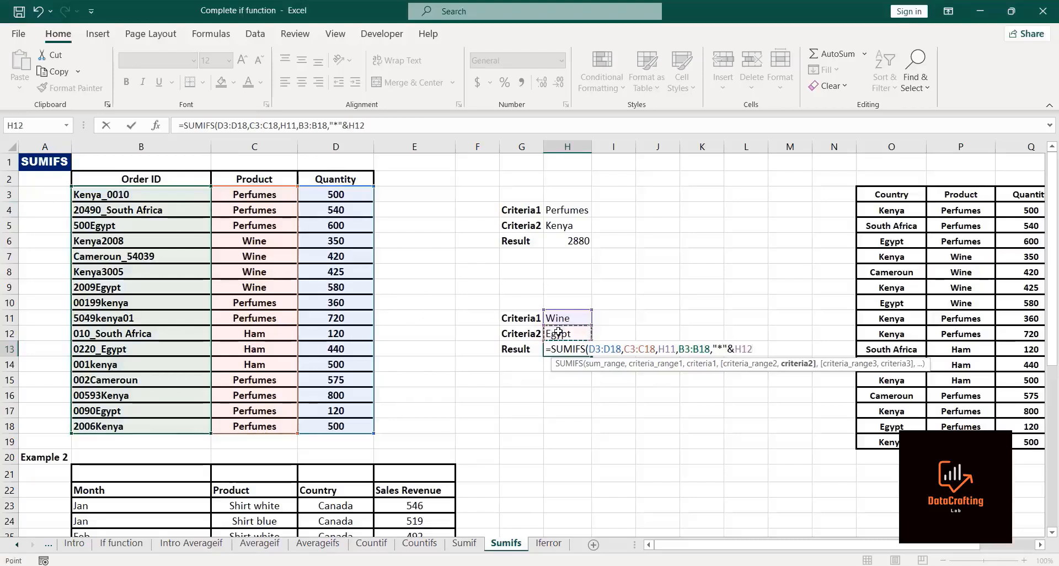
type("&\"*")
type(")")
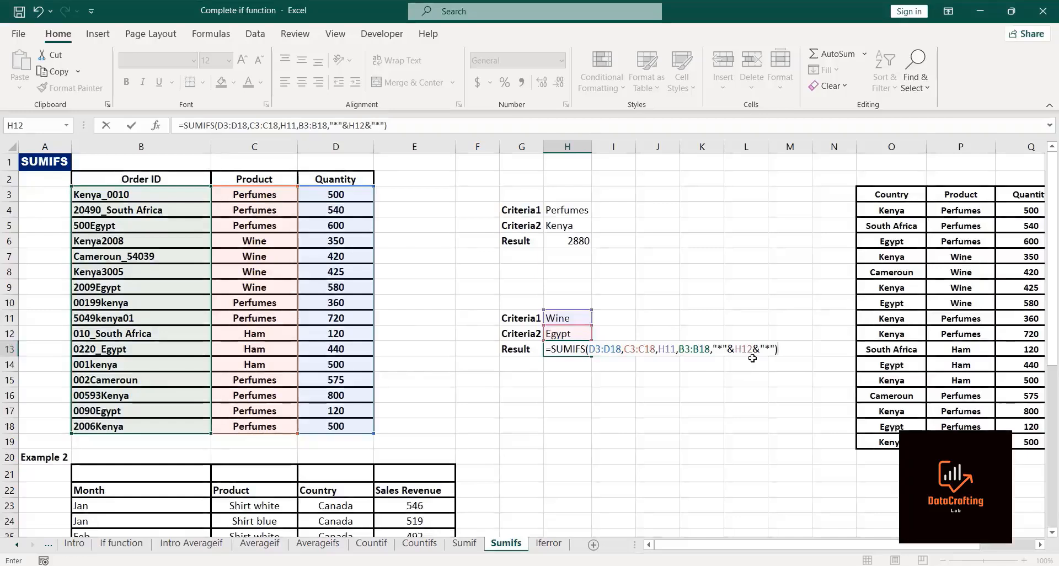
key("Return")
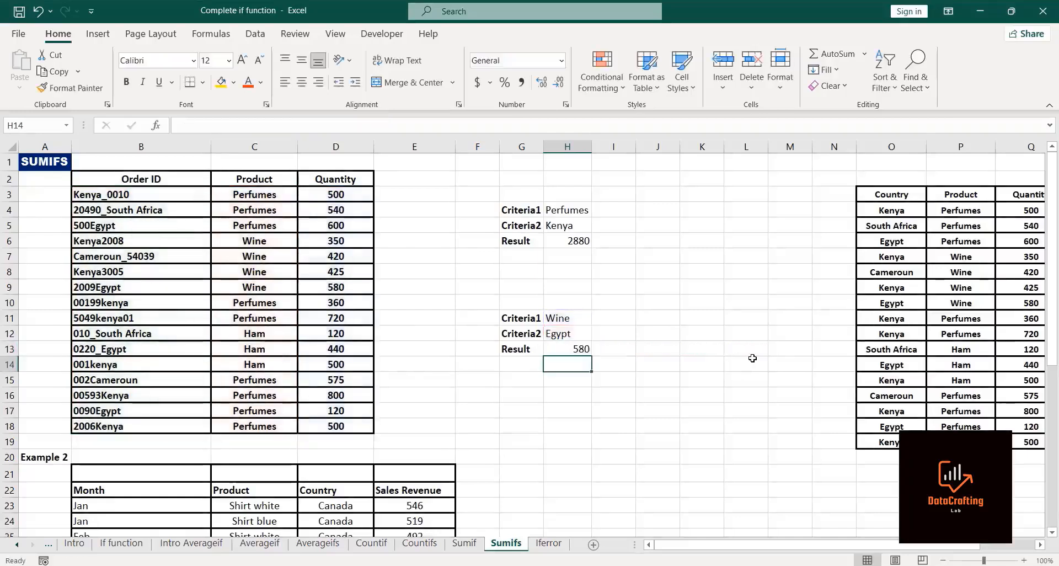
Step: Copy the Criteria 1, Criteria 2 and Result labels from T10:T12 to T17:T19
left_click(577, 347)
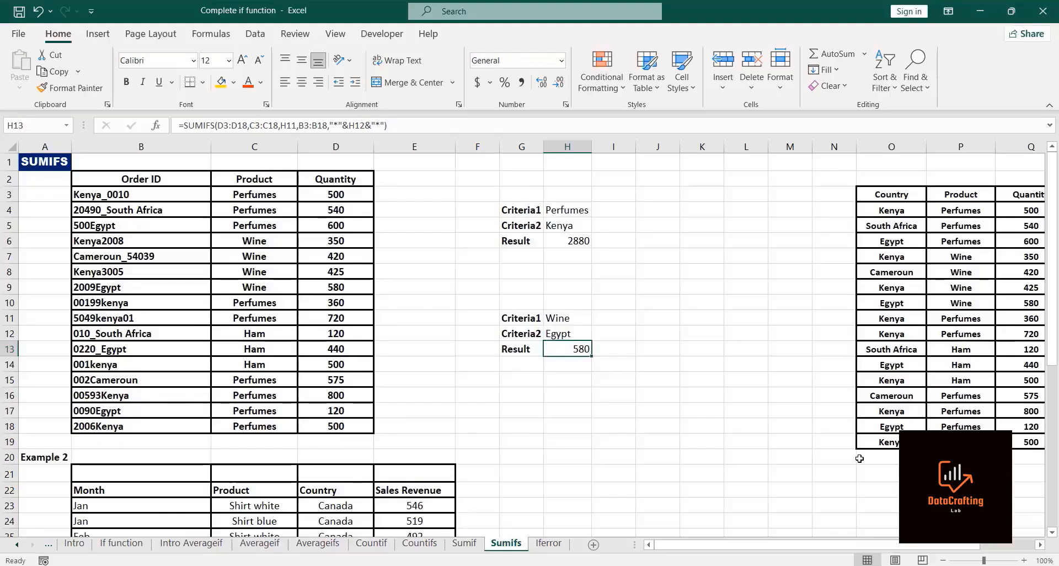
key("Right")
key("Right")
key("Right")
key("Right")
key("Right")
key("Right")
key("Right")
key("Right")
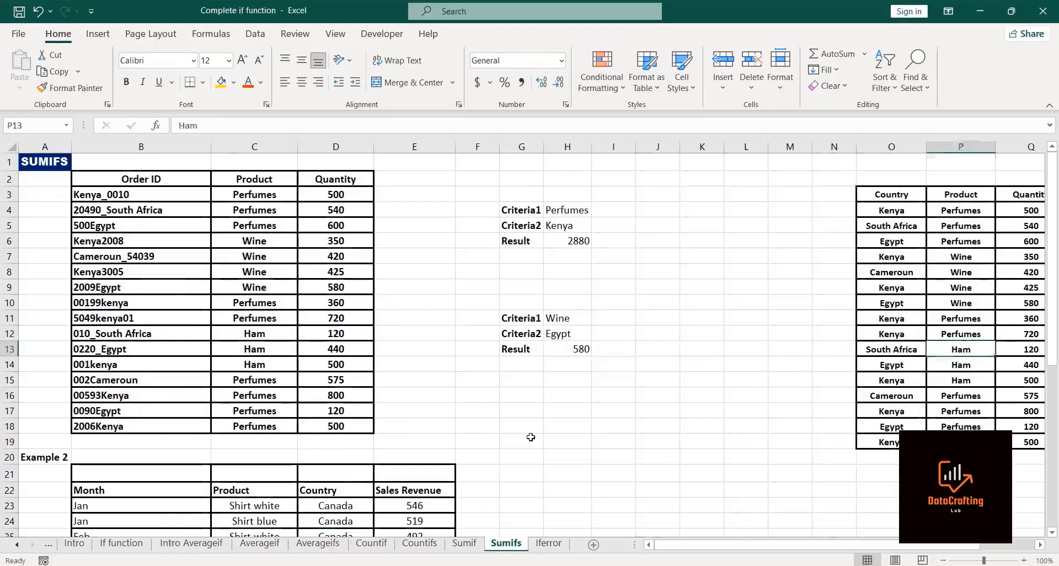
key("Right")
key("Right")
key("Right")
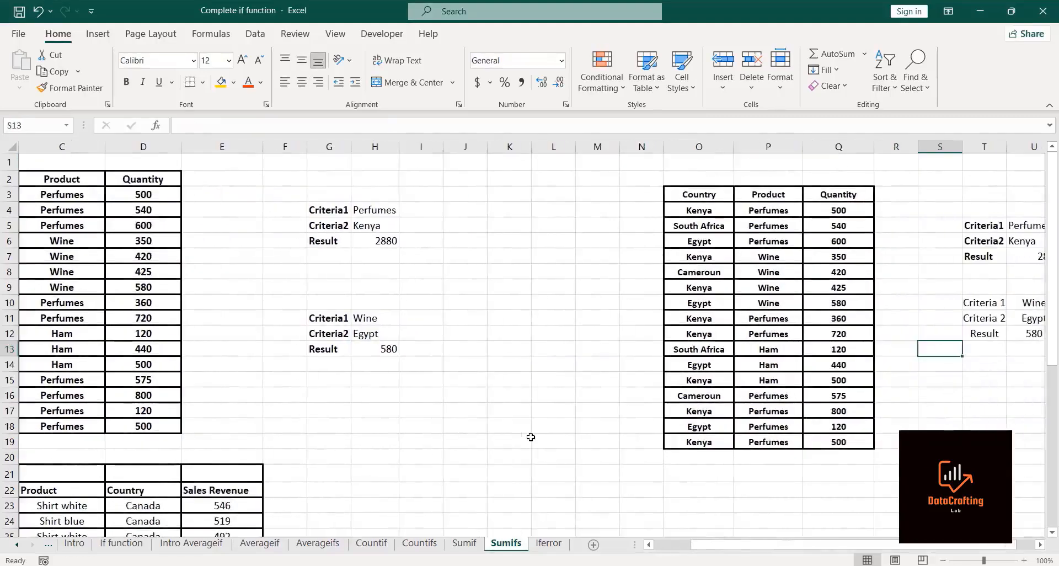
left_click(988, 302)
key("shift+Down")
key("shift+Down")
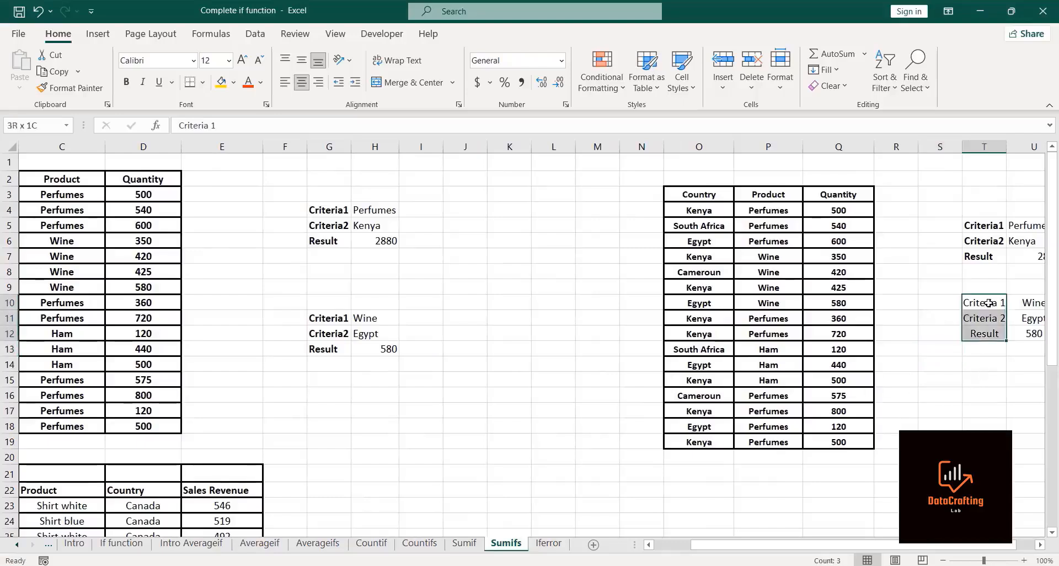
key("ctrl+c")
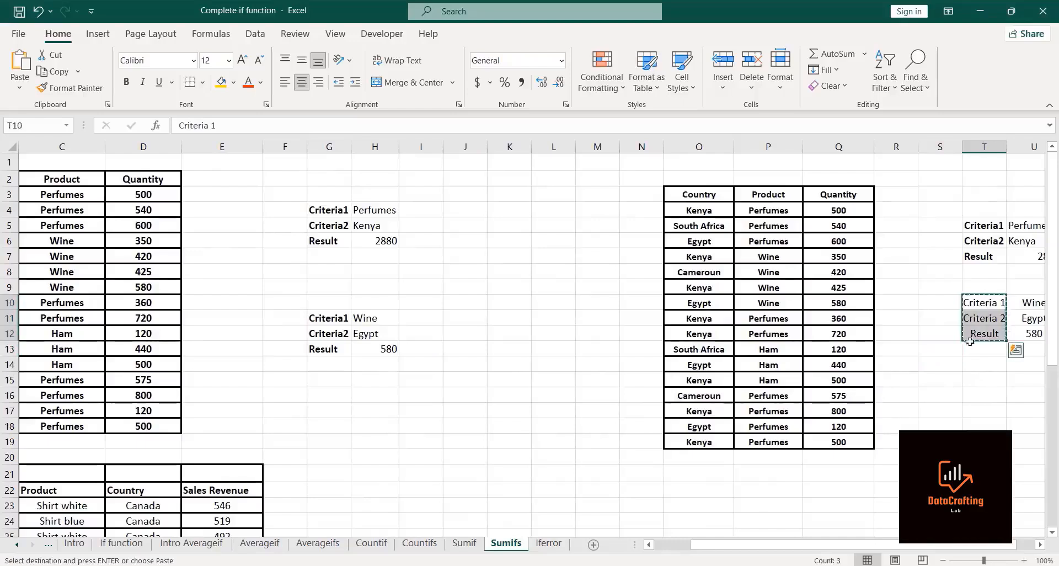
left_click(977, 407)
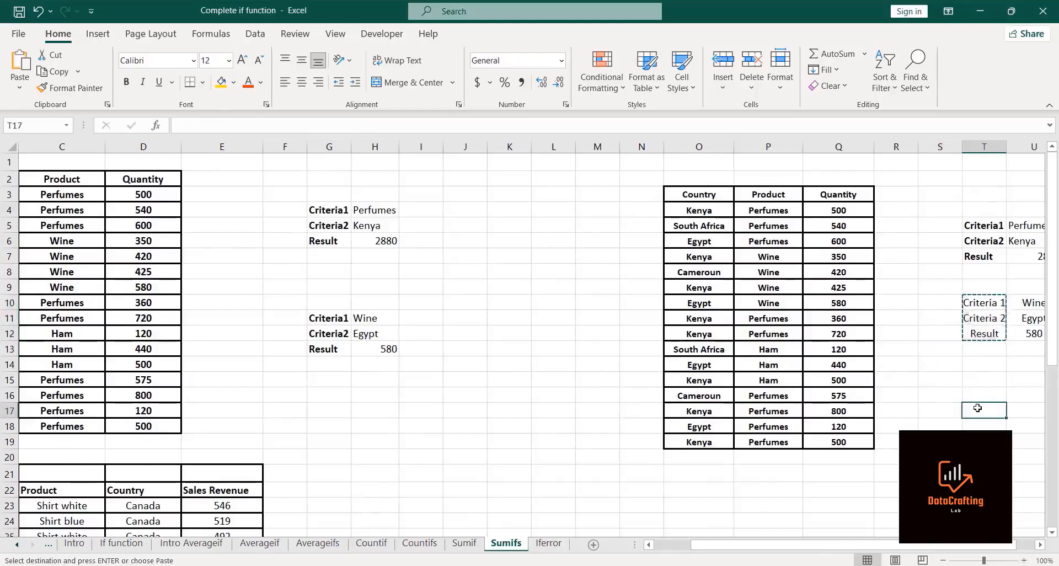
key("ctrl+v")
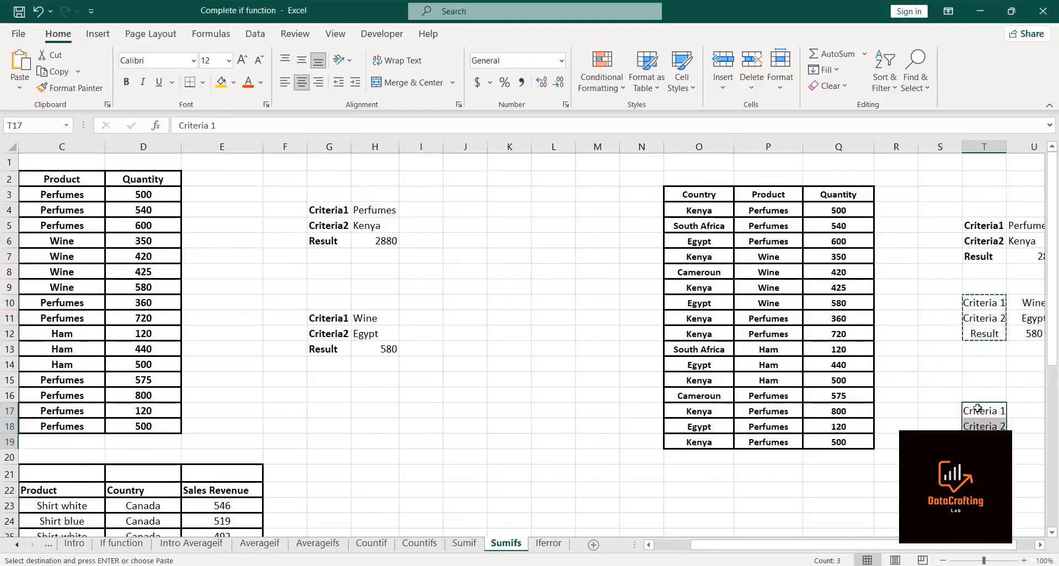
key("Escape")
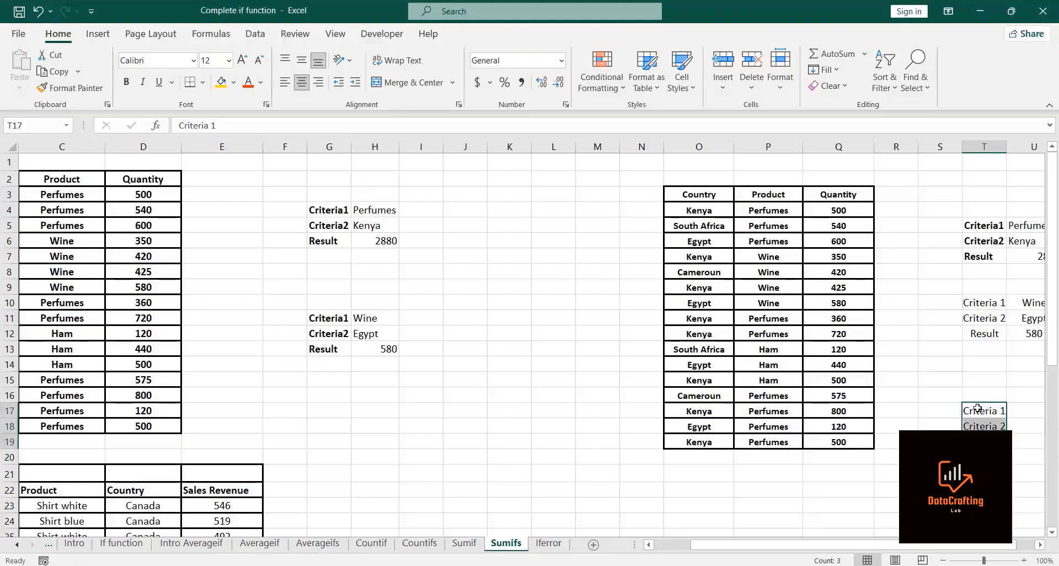
left_click(1028, 410)
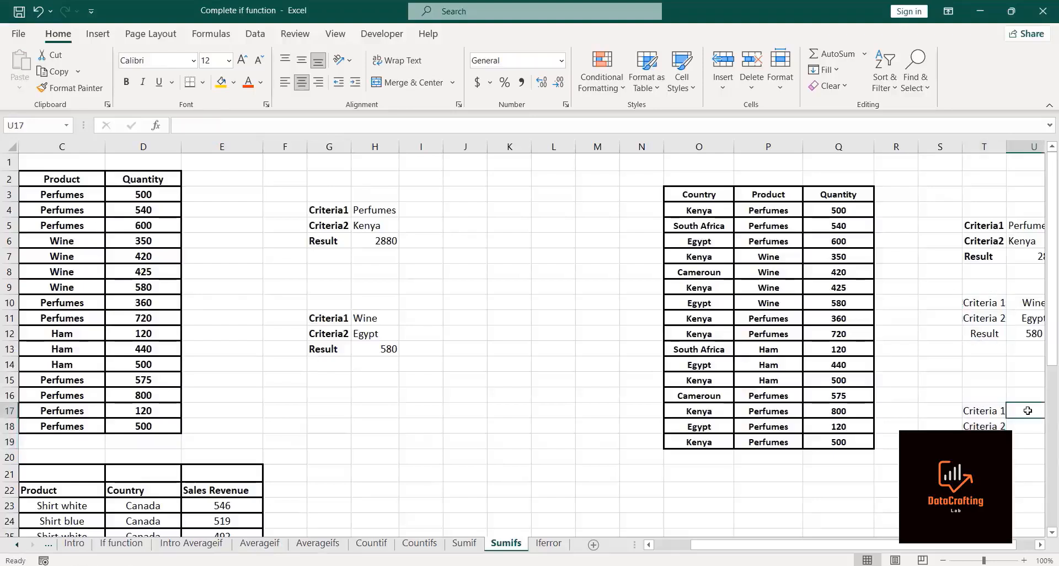
type("Wine")
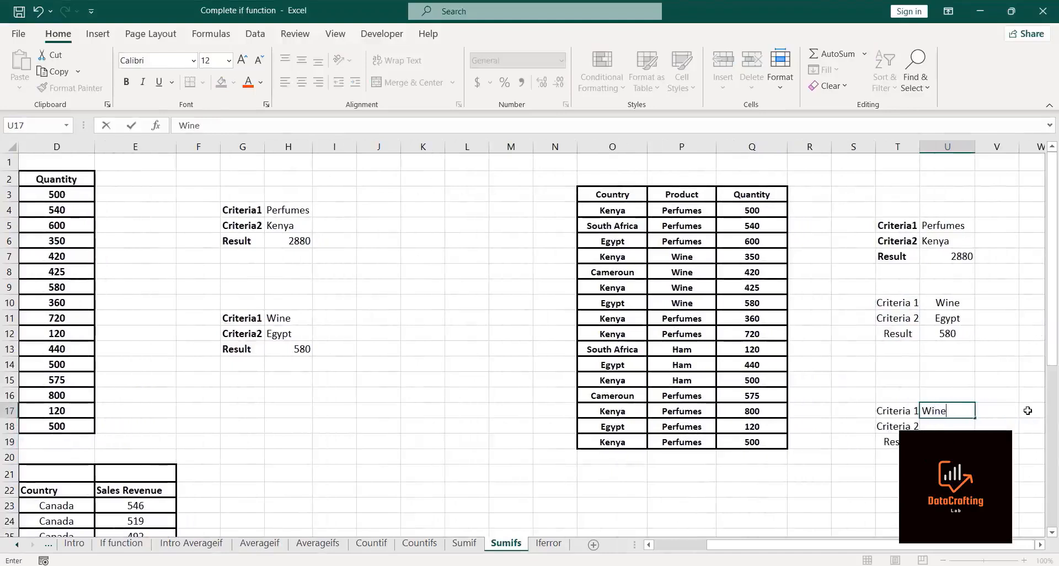
key("BackSpace")
key("BackSpace")
key("BackSpace")
key("BackSpace")
Step: Review the SUMIFS formula in U12 and the Example 2 sales table with Month, Product, Country and Sales Revenue
left_click(935, 333)
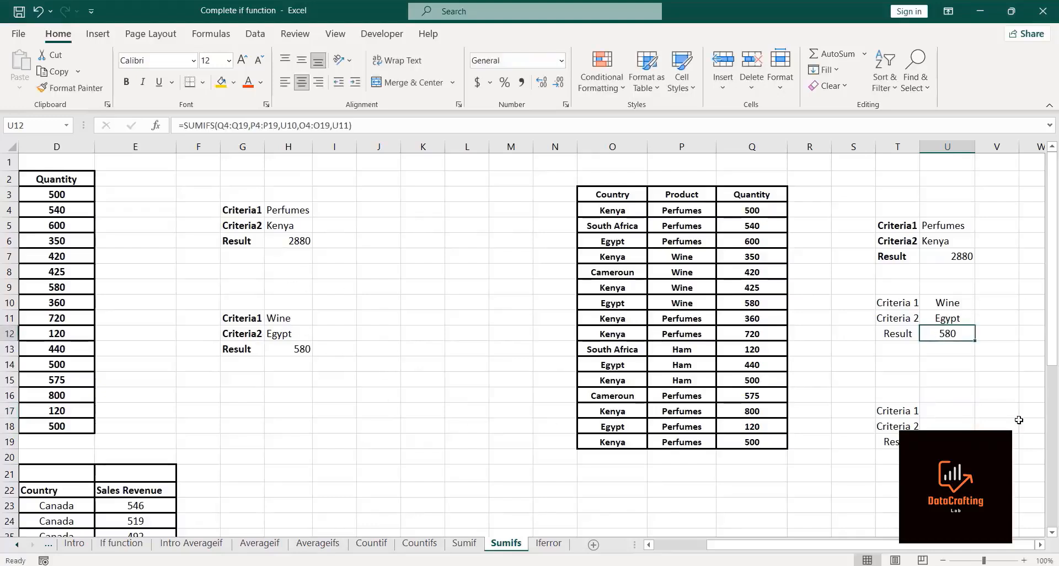
key("Left")
key("Left")
key("Left")
key("Left")
key("Left")
key("Left")
key("Left")
key("Left")
key("Left")
key("Left")
key("Left")
key("Left")
key("Left")
key("Left")
key("Left")
key("Left")
key("Left")
key("Left")
key("Left")
key("Left")
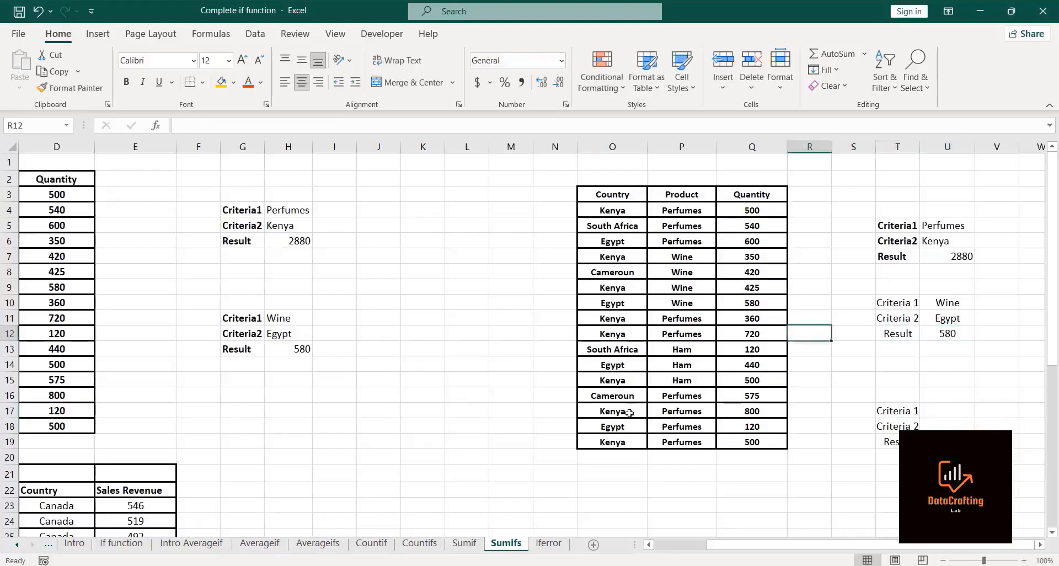
key("Down")
key("Down")
key("Down")
key("Down")
key("Down")
key("Down")
key("Down")
key("Down")
key("Down")
key("Down")
key("Down")
key("Down")
key("Down")
key("Down")
key("Down")
key("Down")
key("Down")
key("Down")
key("Down")
key("Down")
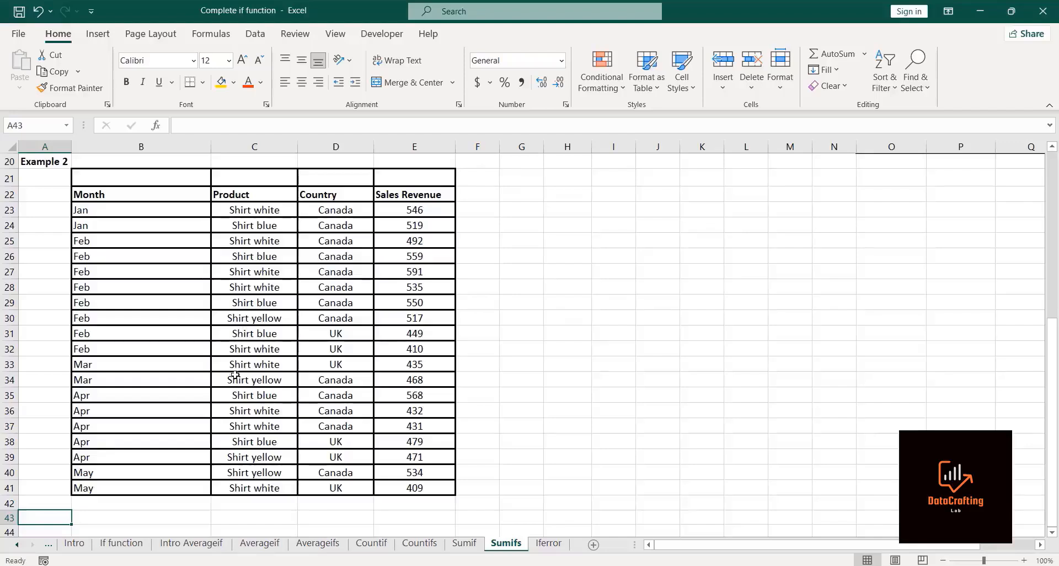
left_click_drag(330, 379, 331, 318)
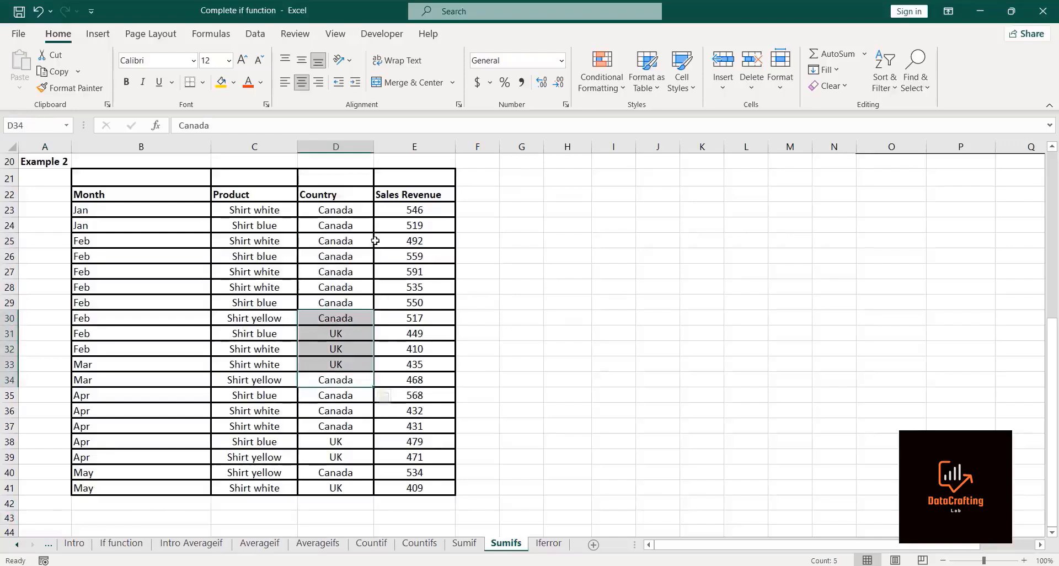
Step: Enter Feb in G25 and Shirt White in H25 as criteria, widening column H to fit
left_click(526, 237)
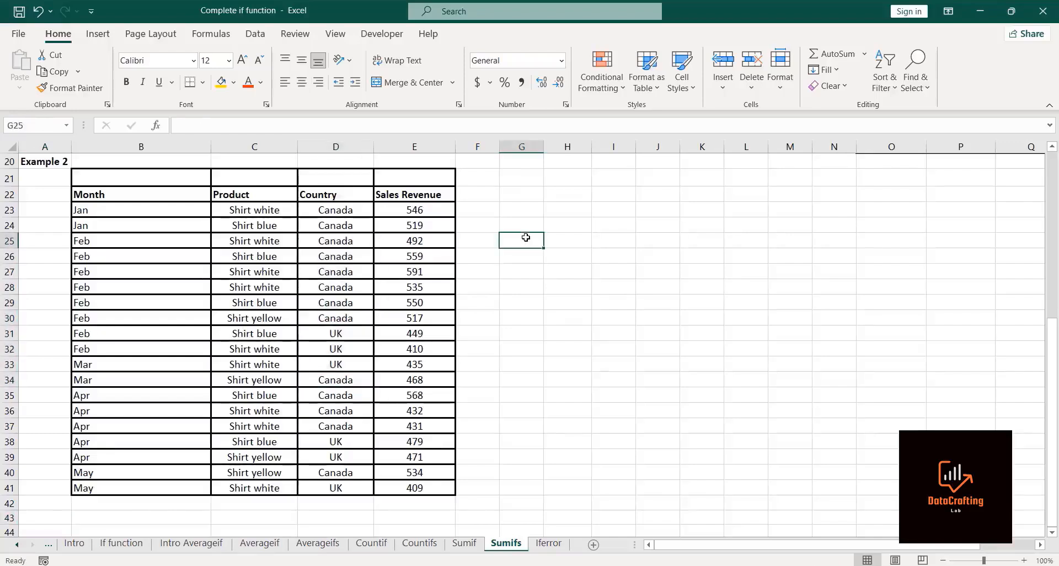
type("Feb")
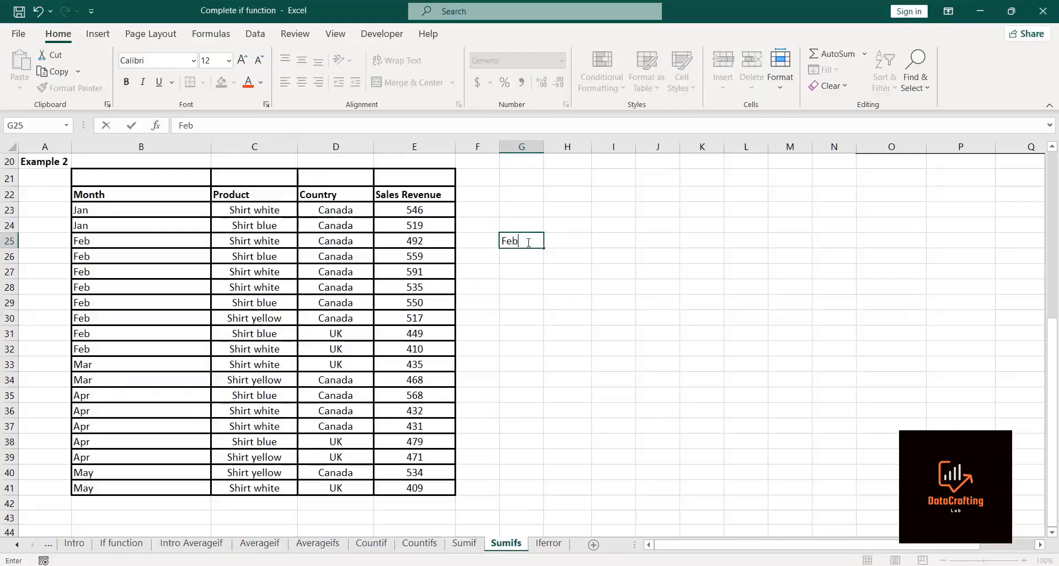
left_click(563, 240)
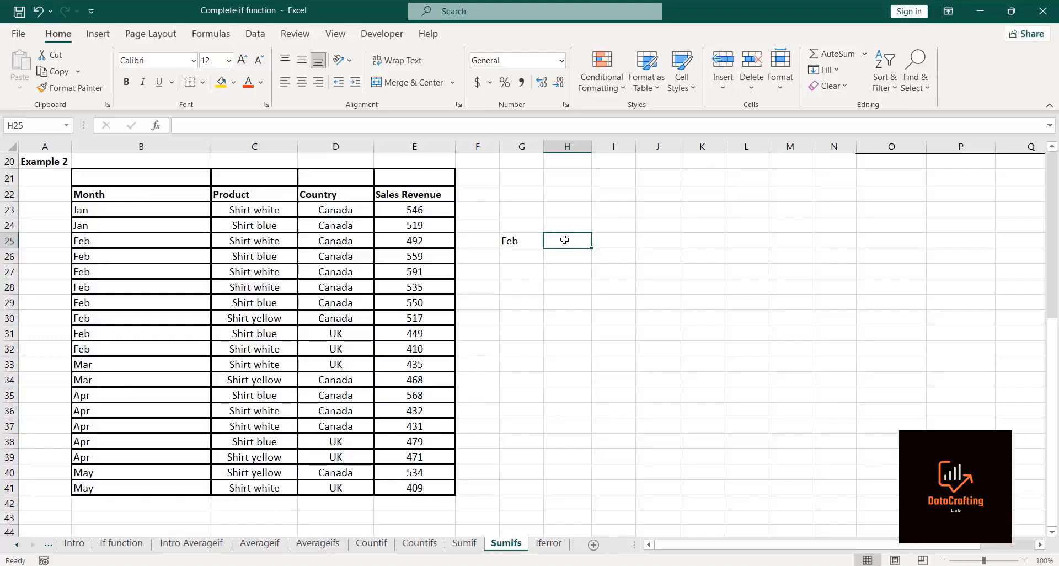
type("W")
key("BackSpace")
key("BackSpace")
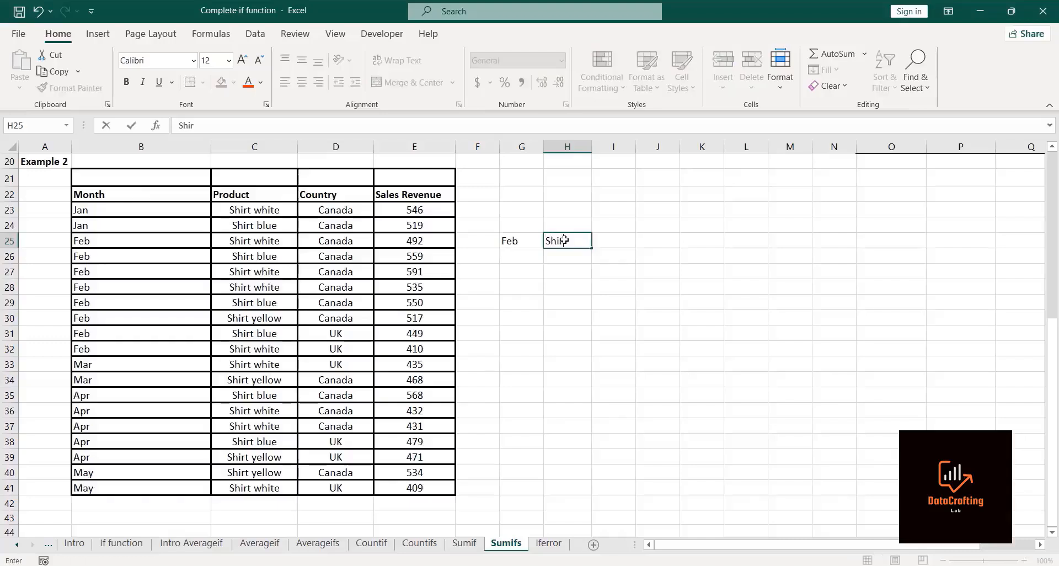
type("Shirt White")
key("Return")
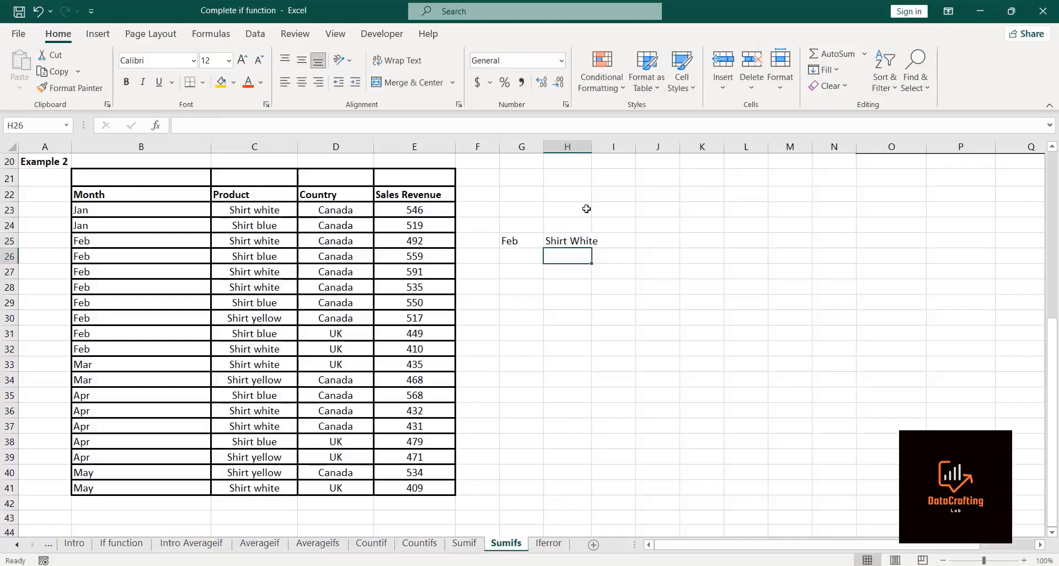
left_click_drag(592, 146, 601, 146)
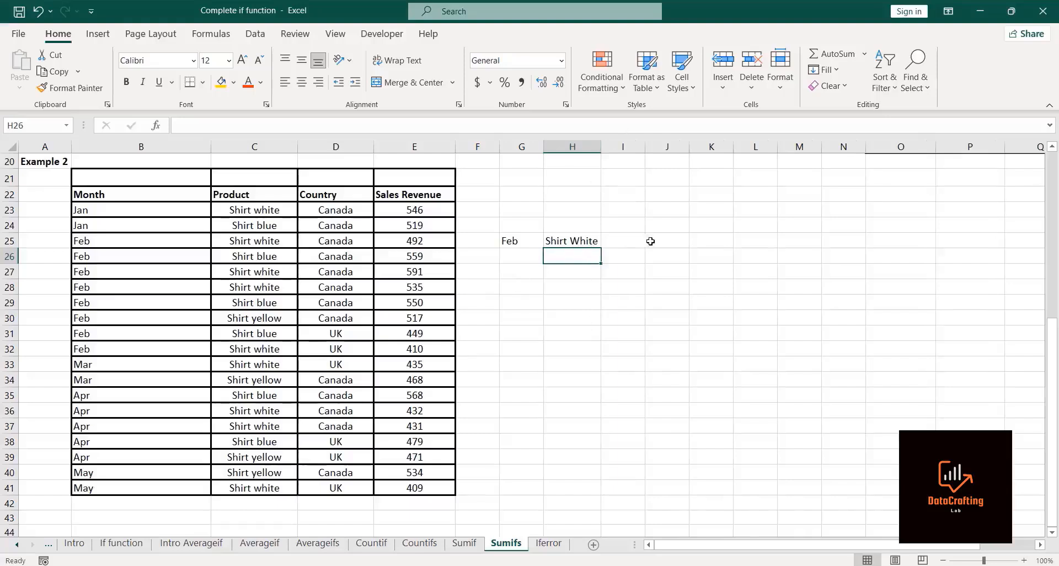
Step: In I25, start a SUMIFS summing the sales revenue range E23:E41
left_click(624, 244)
type("=si")
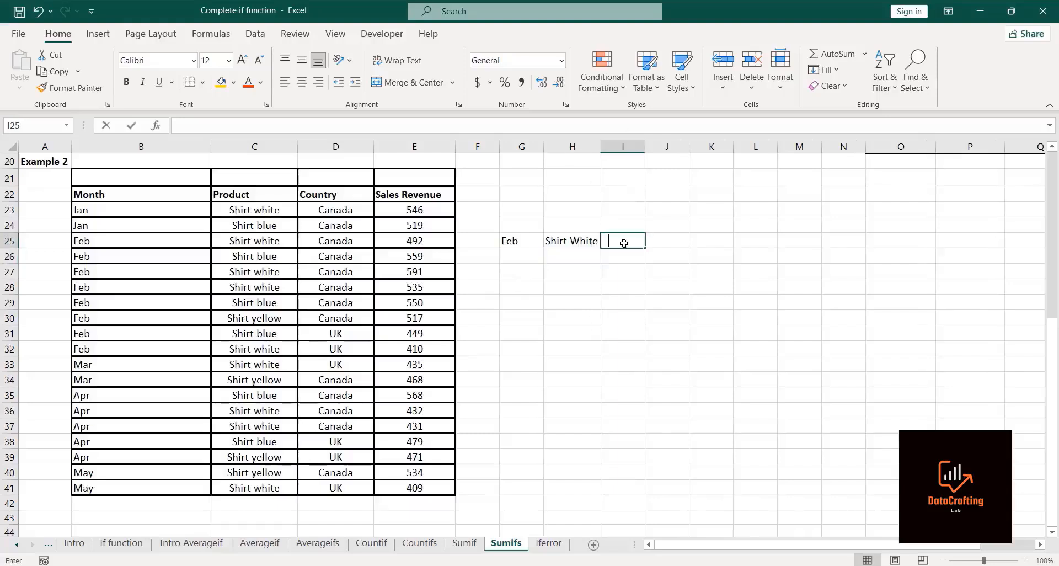
key("BackSpace")
type("umo")
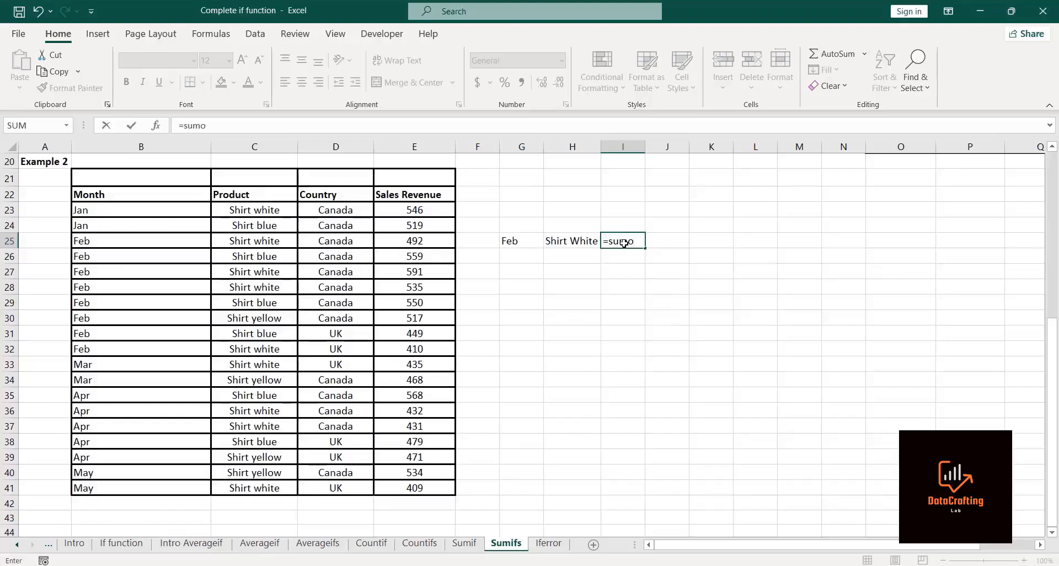
key("BackSpace")
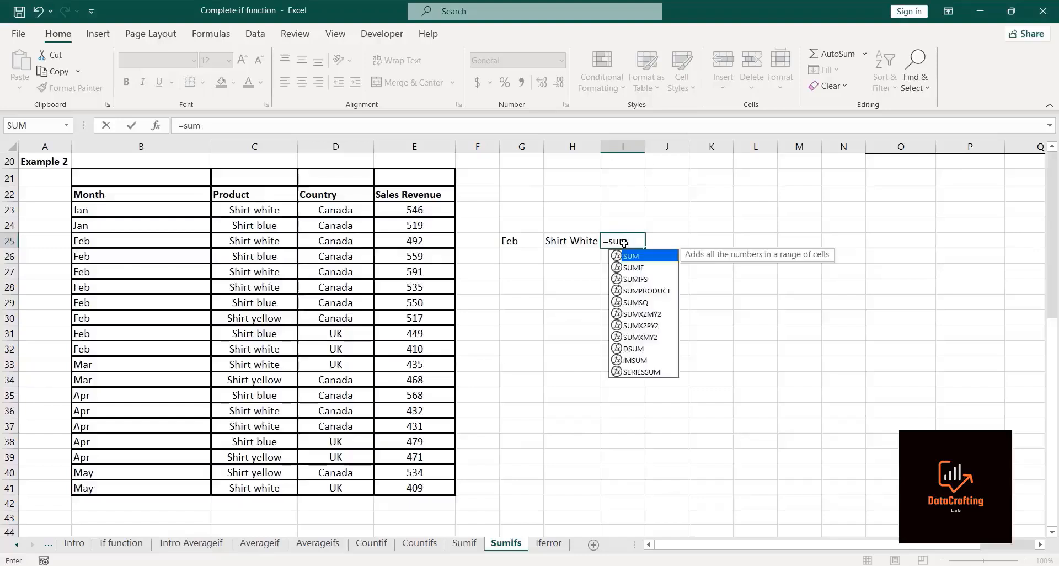
type("ifs")
double_click(640, 257)
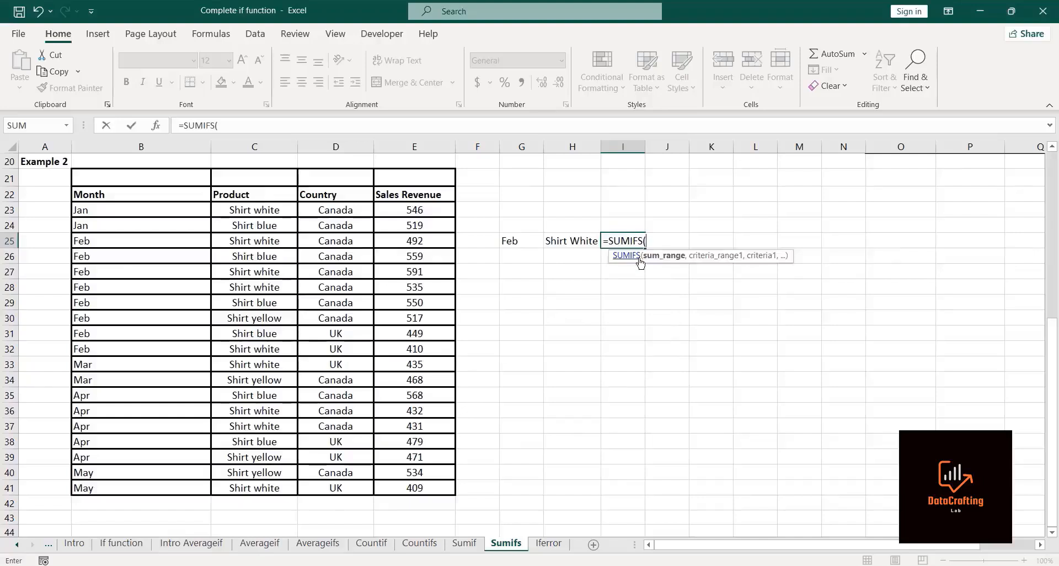
left_click(433, 206)
key("ctrl+shift+Down")
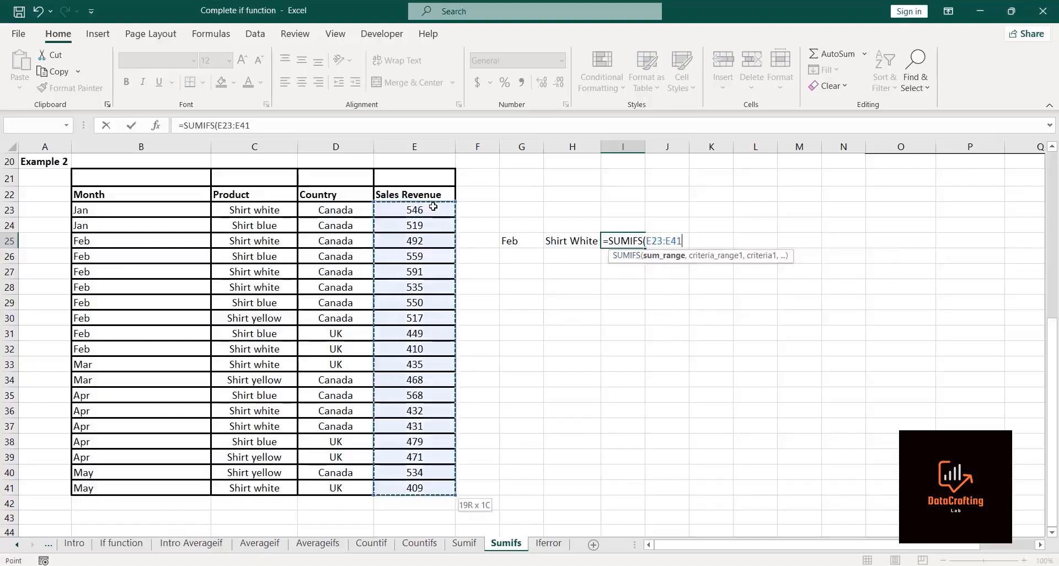
type(",")
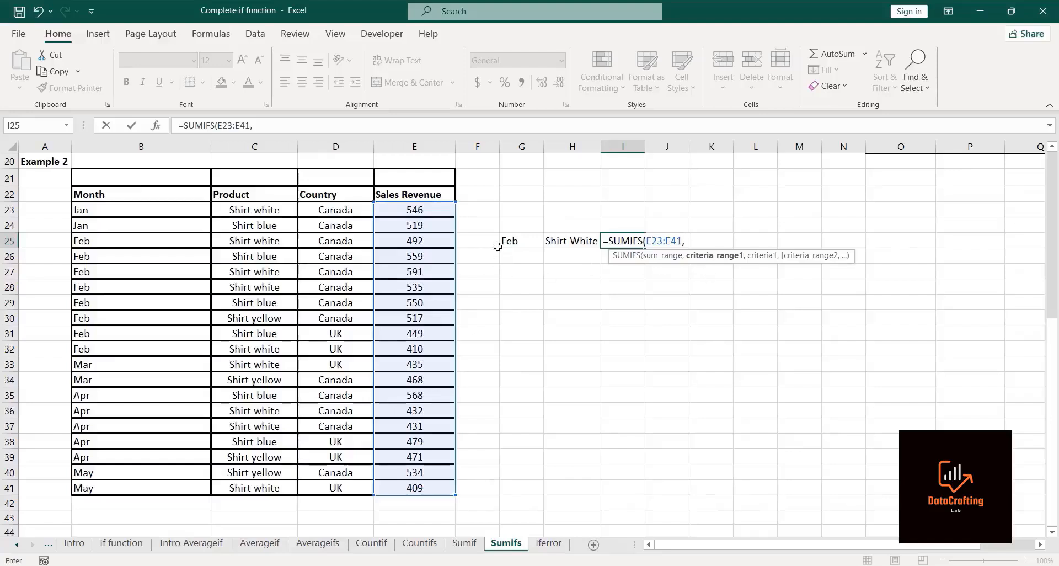
Step: Add months B23:B41 matching G25 and products C23:C41 matching H25, and enter the SUMIFS
left_click_drag(159, 204, 159, 426)
type(",")
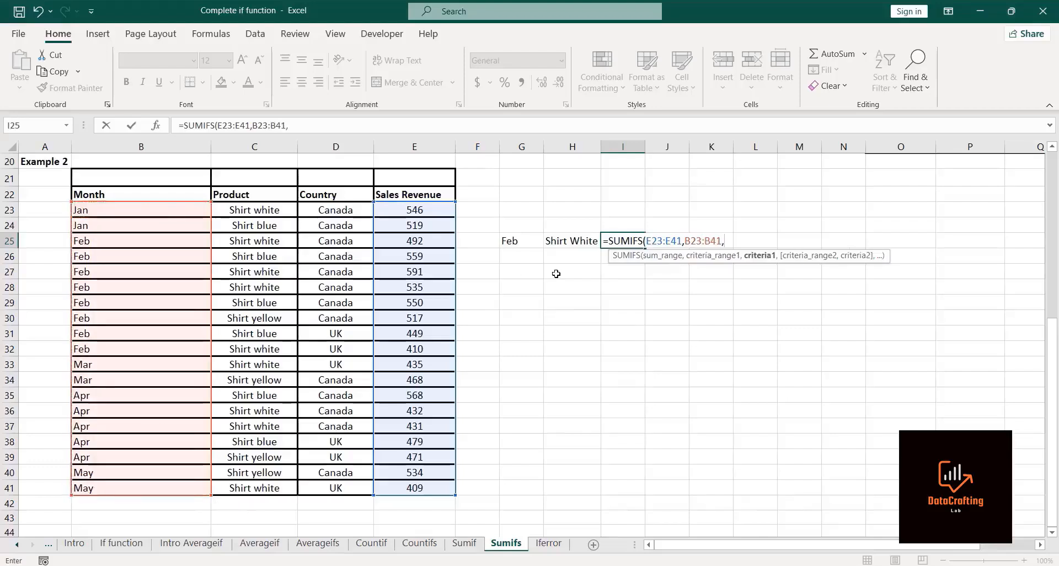
left_click(520, 240)
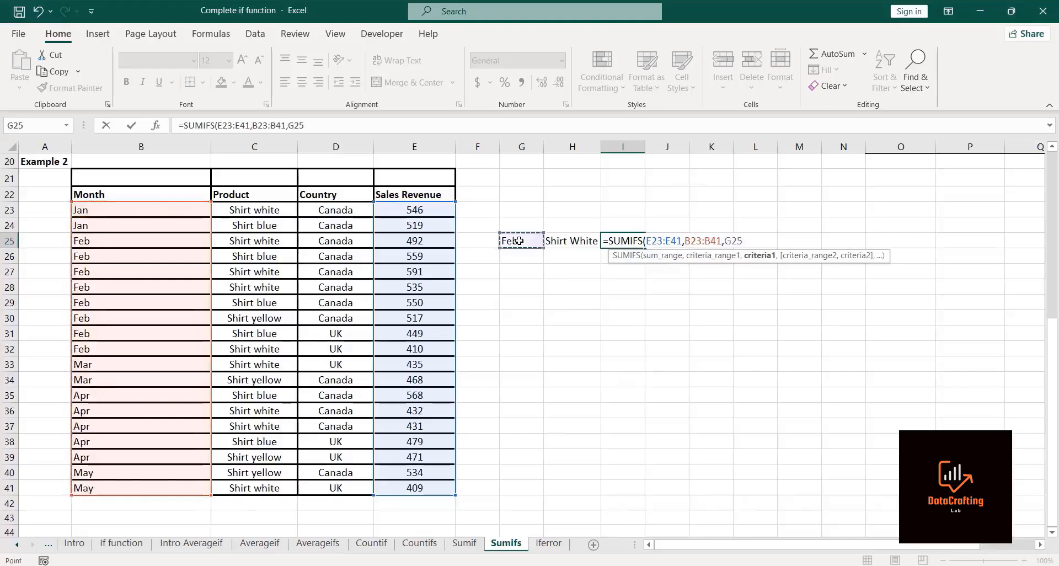
type(",")
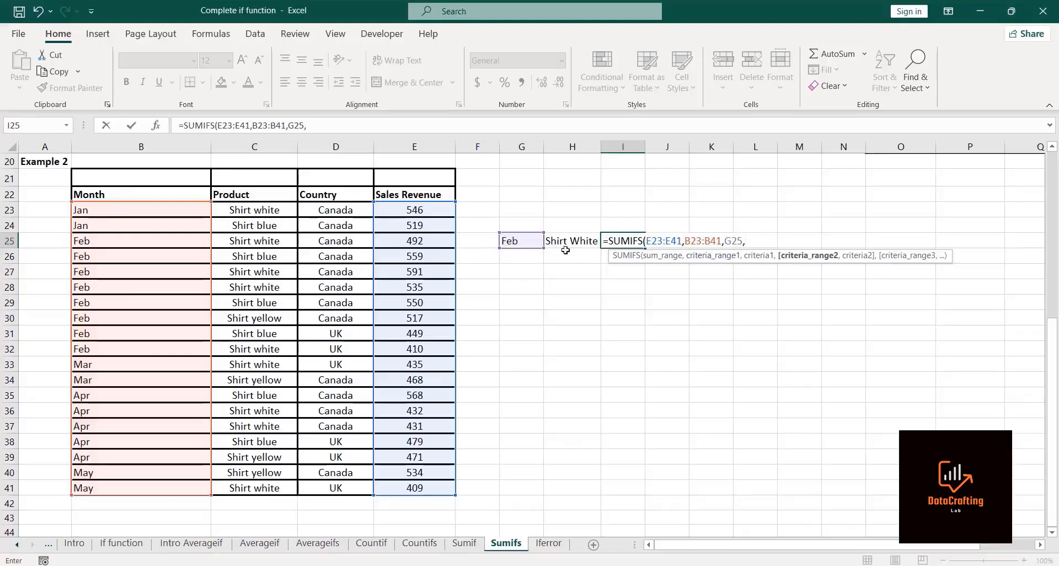
left_click(282, 210)
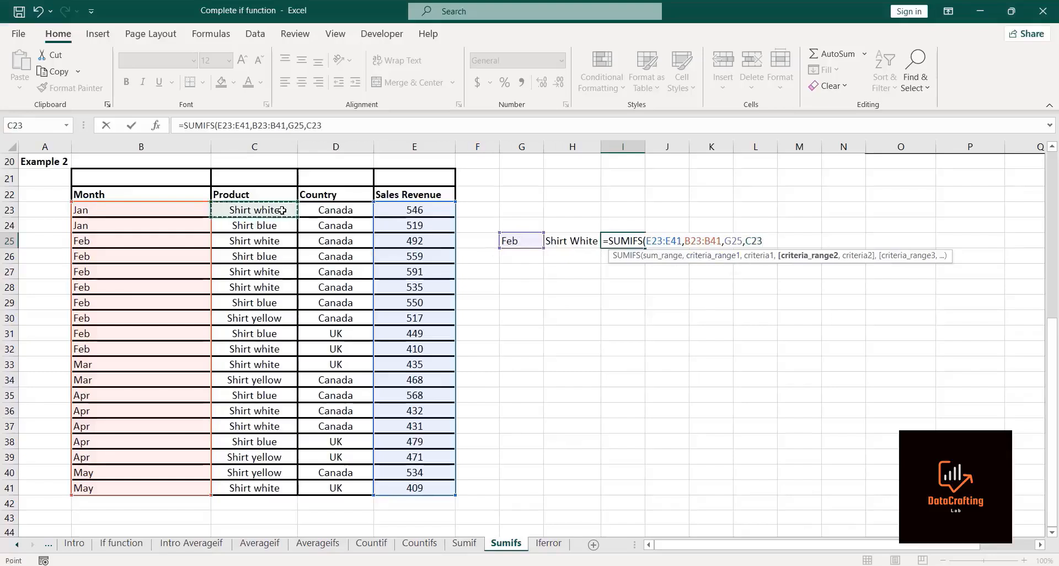
key("ctrl+shift+Down")
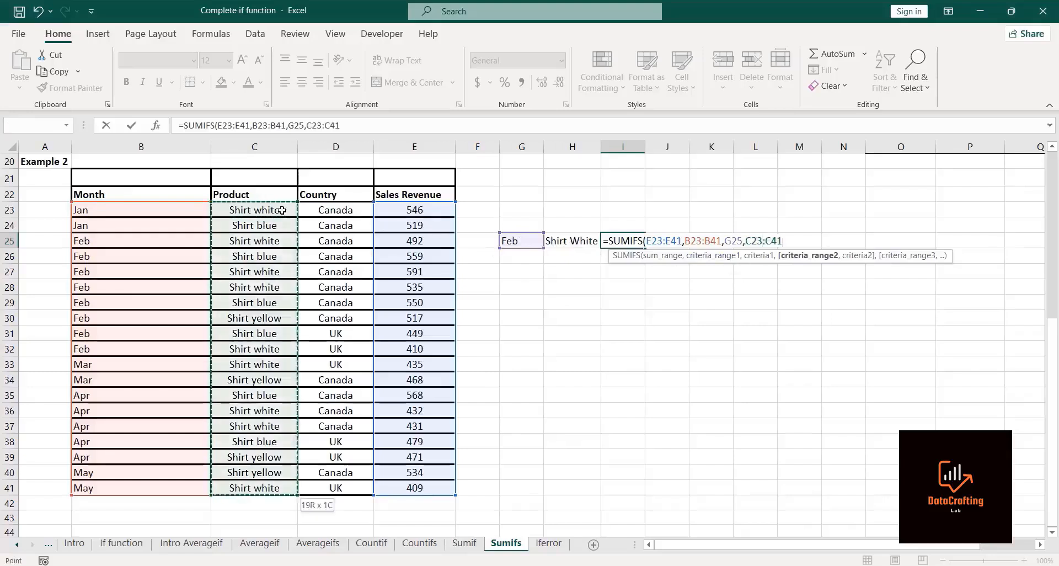
type(",")
left_click(561, 238)
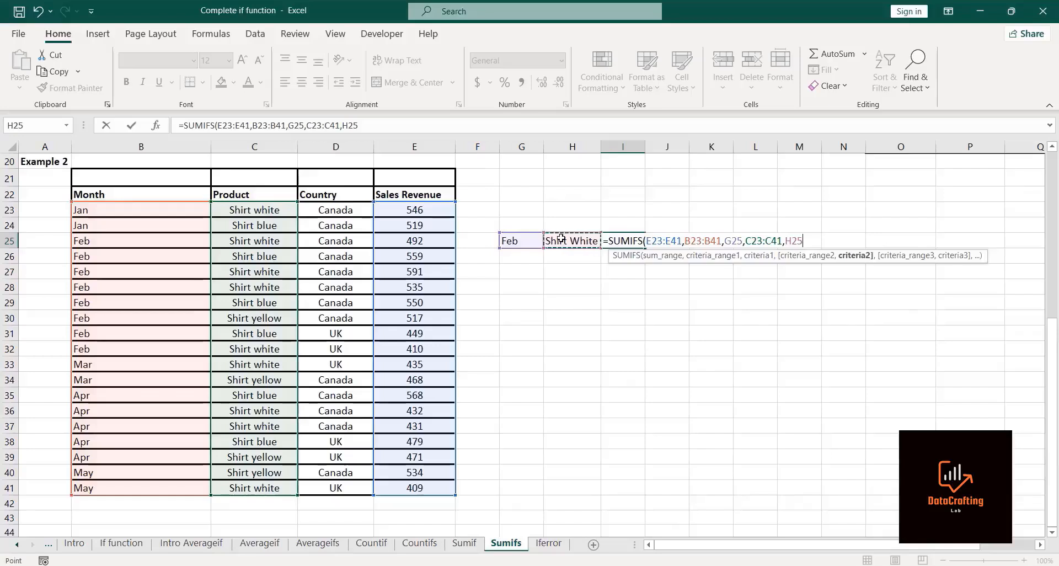
type(")")
key("Return")
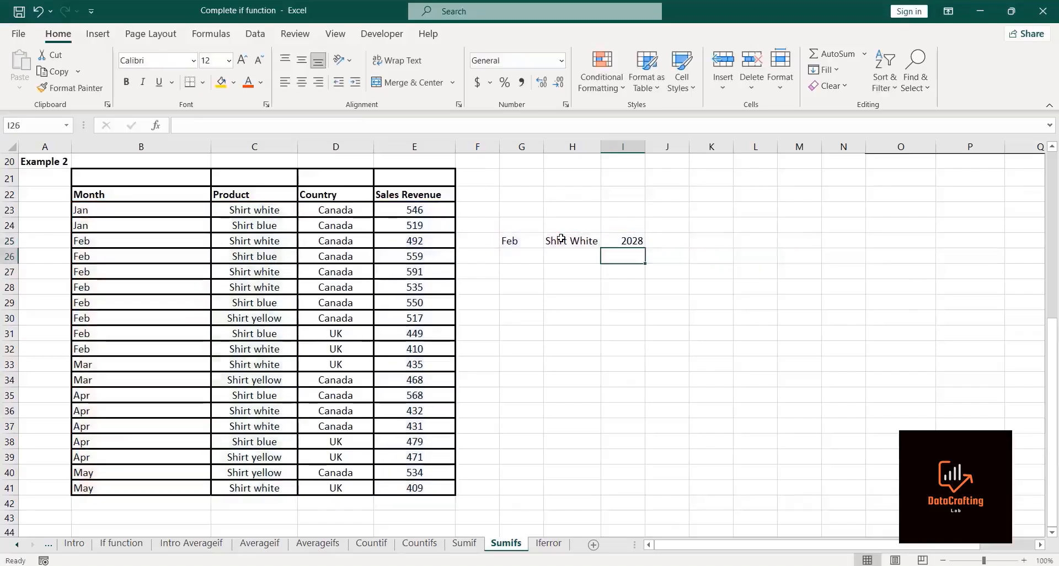
left_click(640, 238)
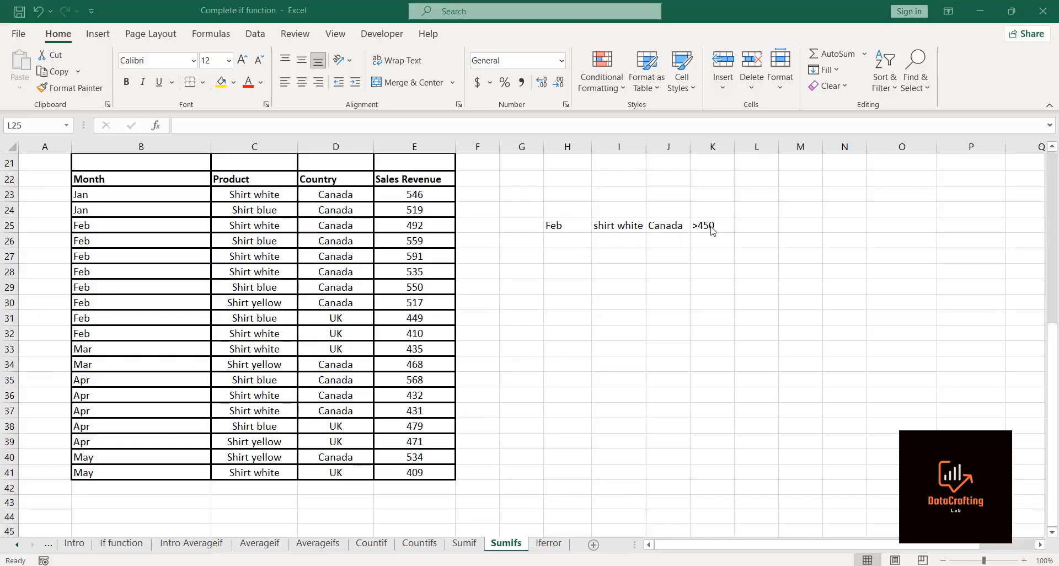
Step: In L25, start a SUMIFS formula summing the sales revenue range E23:E41
left_click(758, 231)
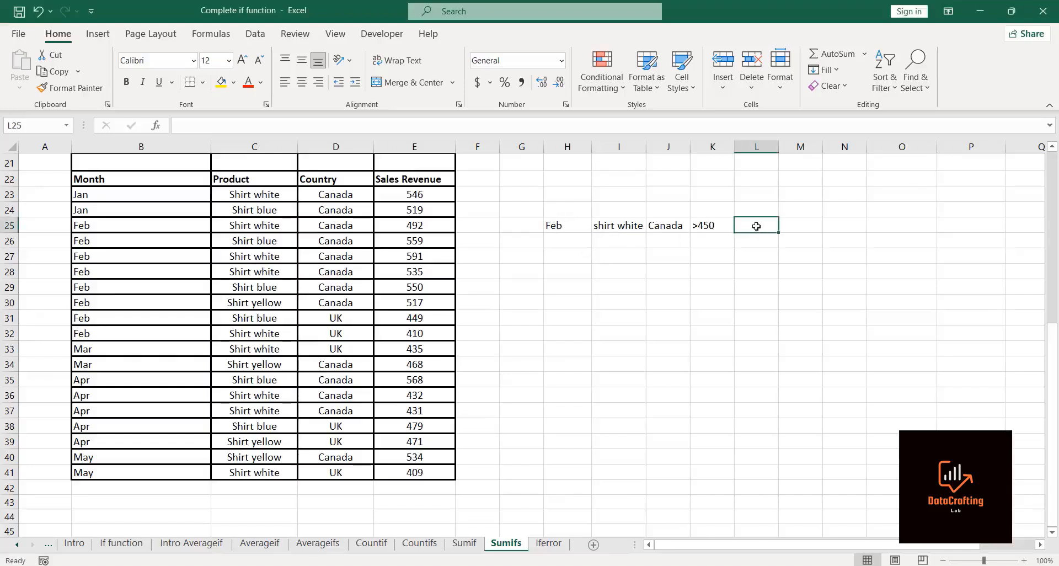
type("=sumifs")
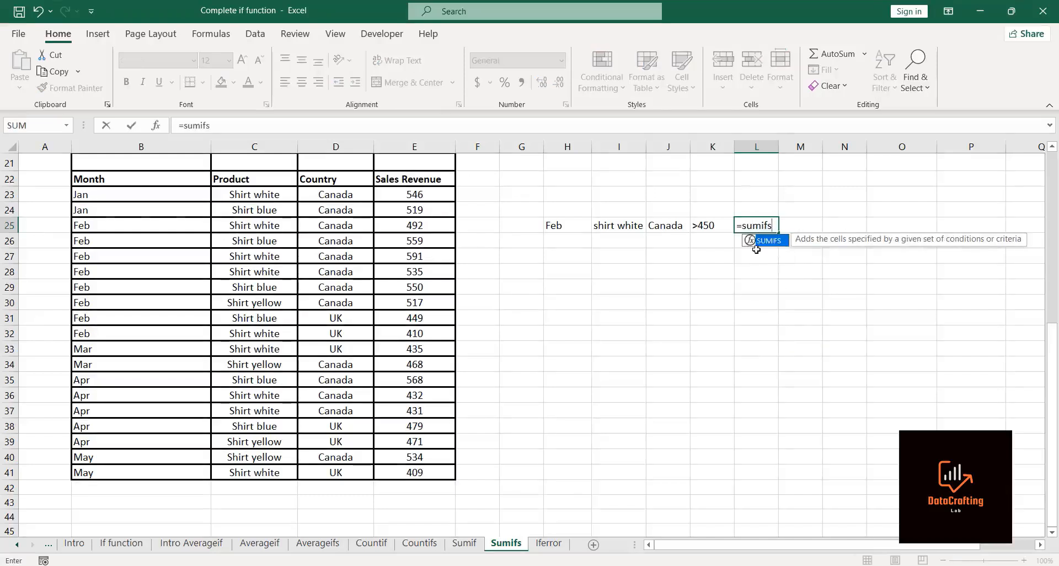
double_click(764, 243)
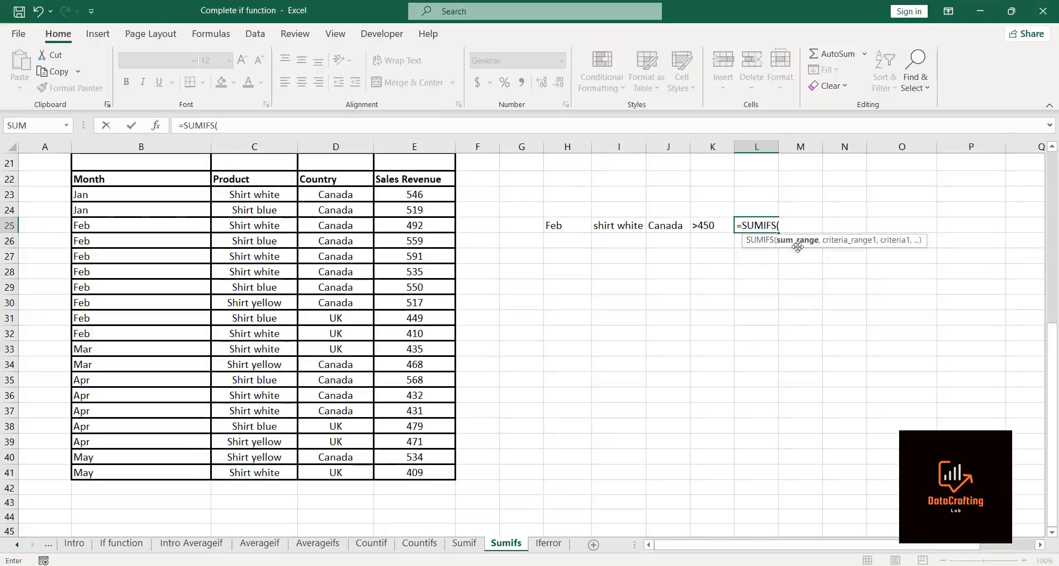
left_click(405, 193)
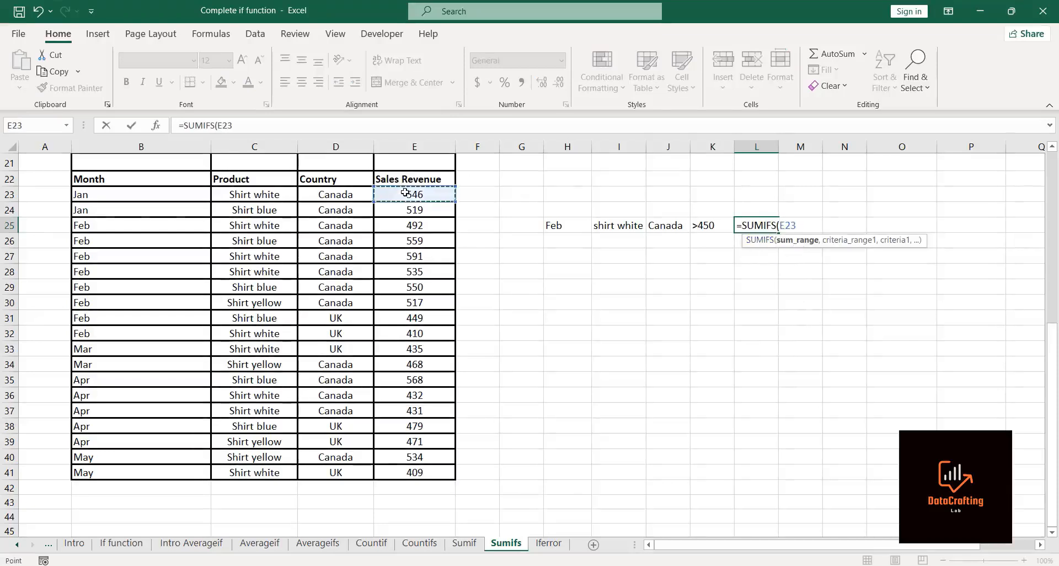
key("ctrl+shift+Down")
type(",")
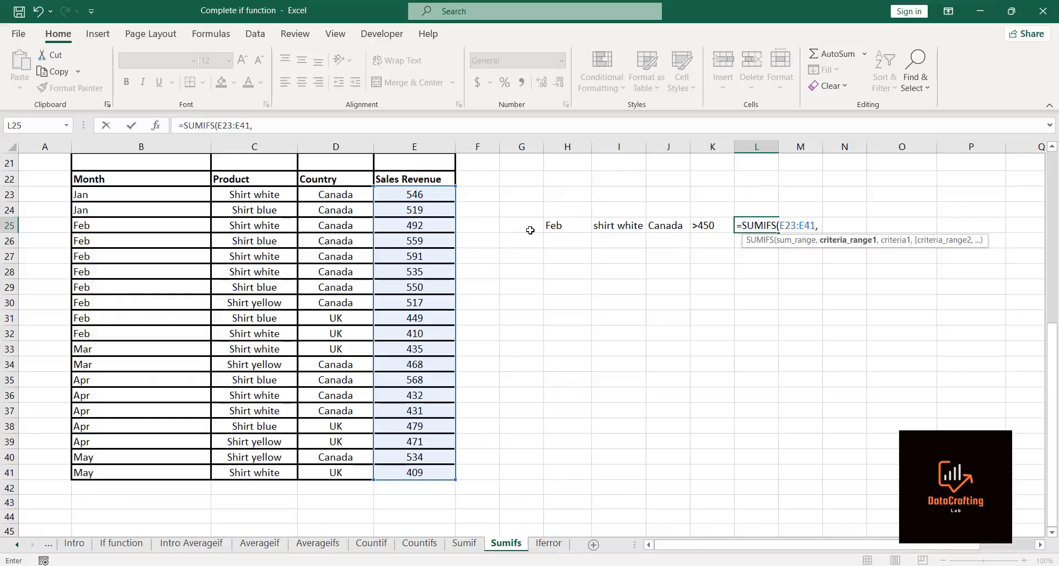
Step: Add criteria pairs for months B23:B41 matching H25 and products C23:C41 matching I25
left_click(118, 194)
key("ctrl+shift+Down")
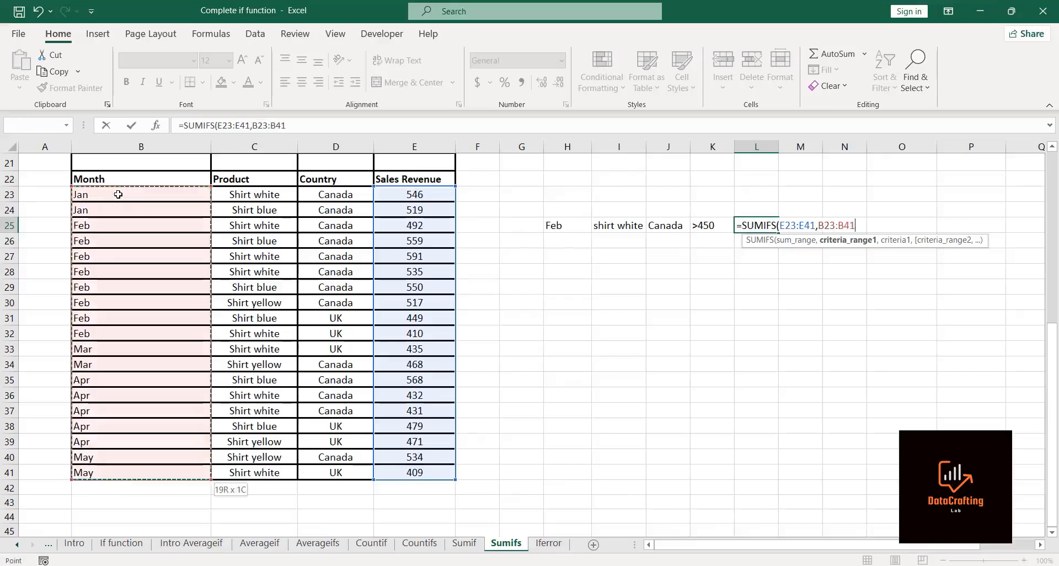
type(",")
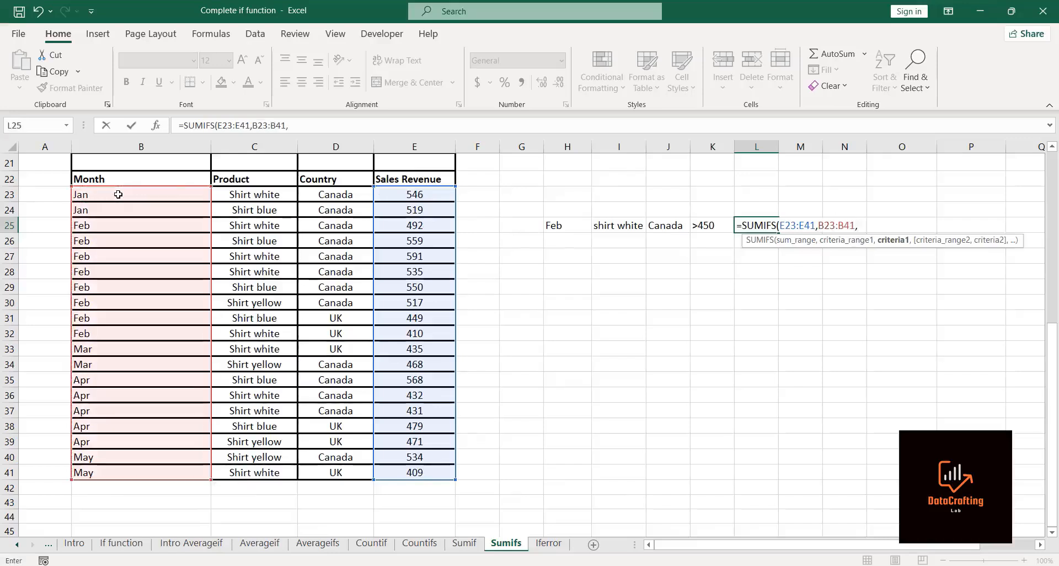
left_click(559, 225)
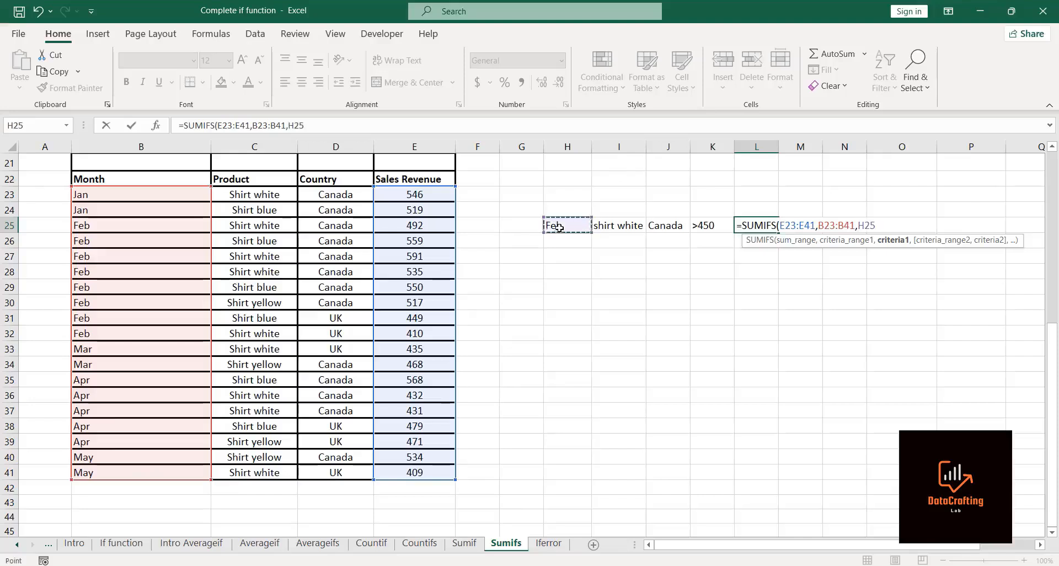
type(",")
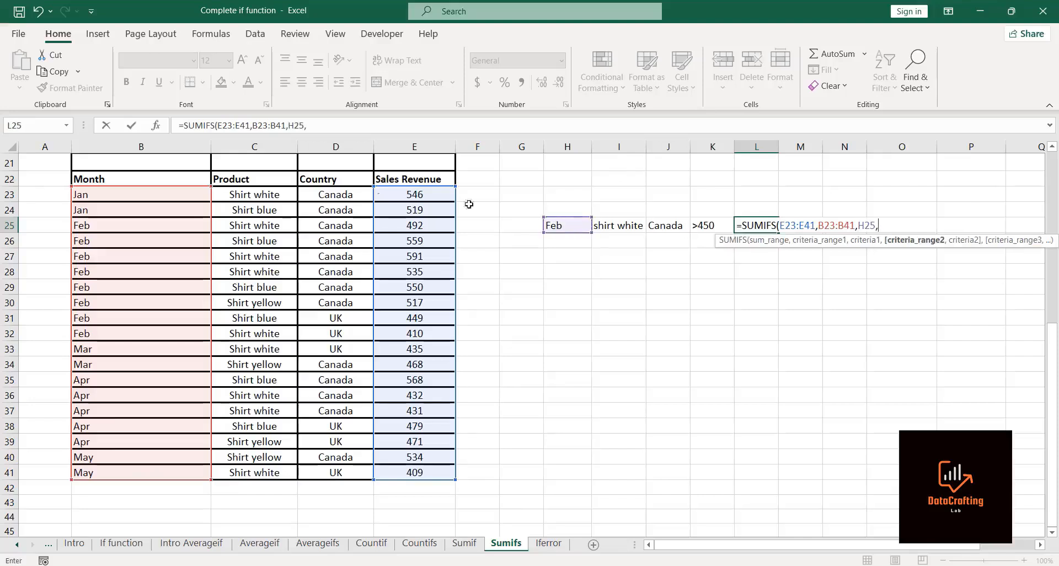
left_click(227, 194)
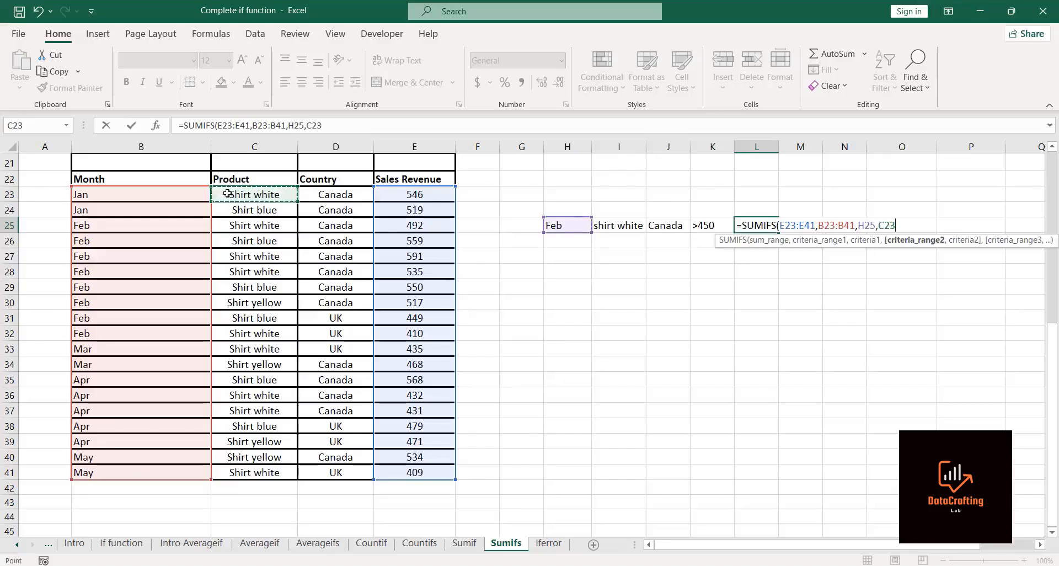
key("ctrl+shift+Down")
type(",")
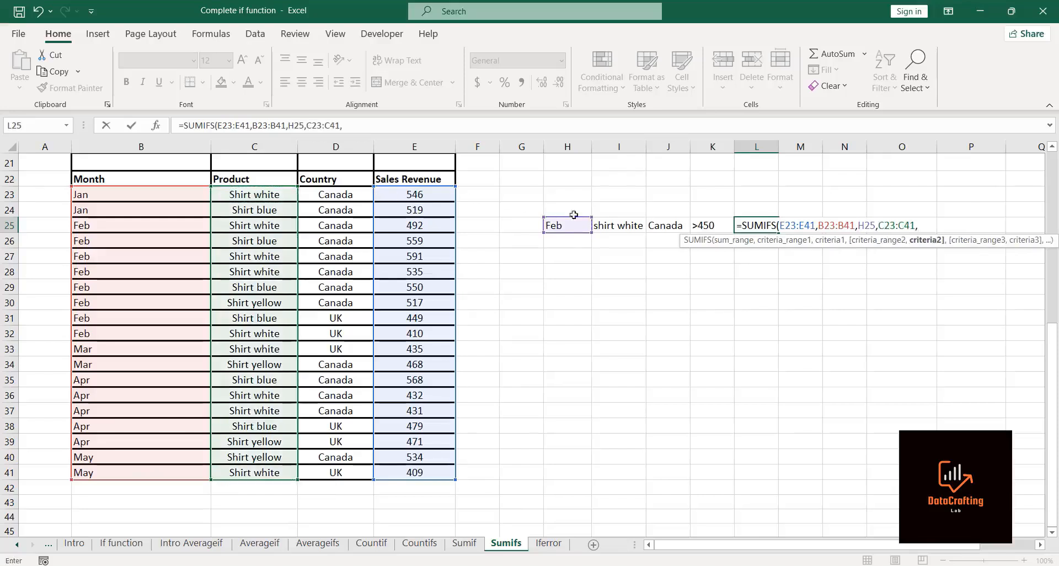
left_click(609, 222)
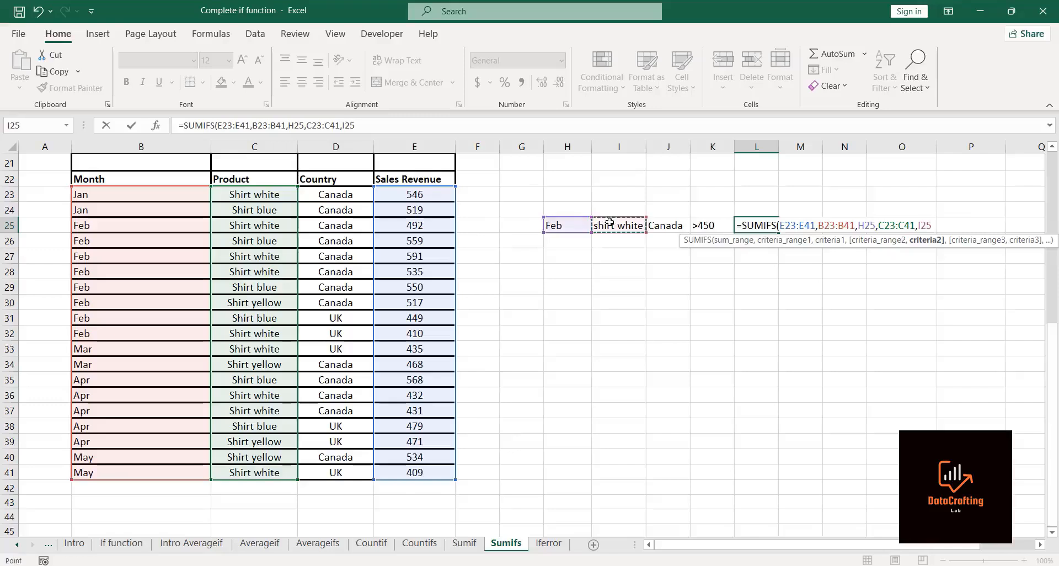
type(",")
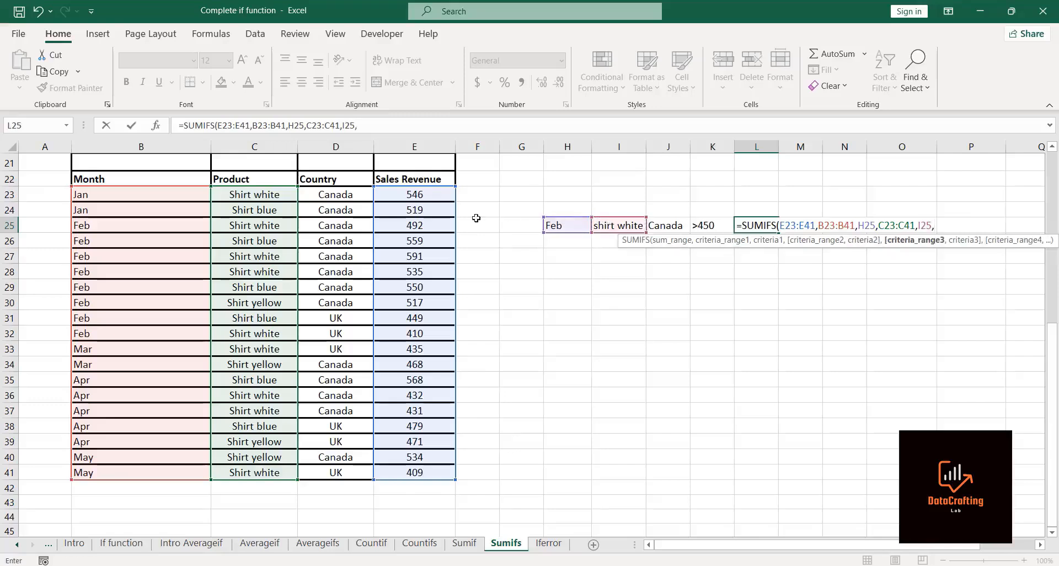
Step: Add countries D23:D41 matching J25 and sales E23:E41 matching K25, then close and enter the SUMIFS
left_click(313, 193)
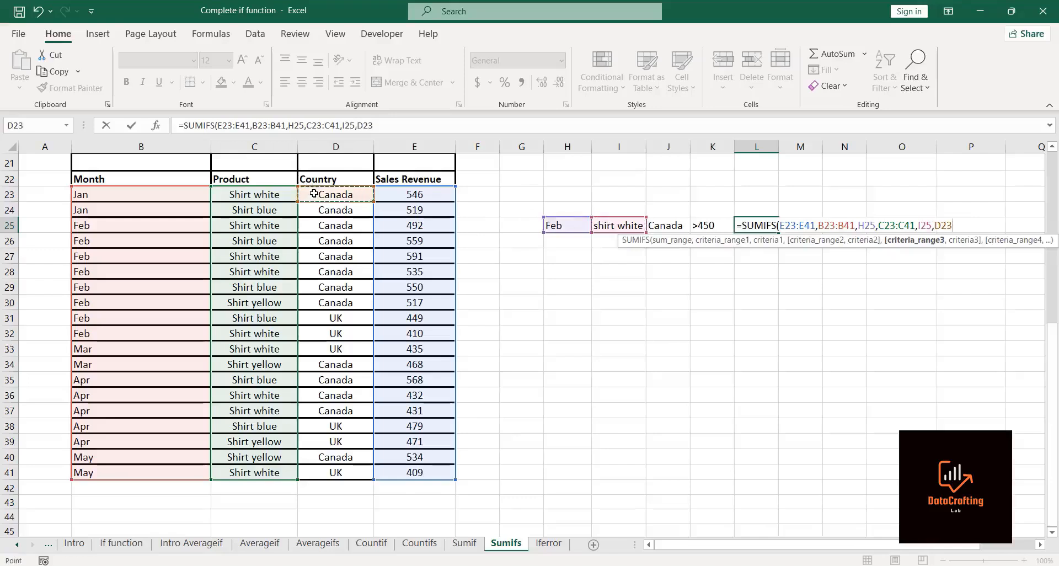
key("ctrl+shift+Down")
type(",")
left_click(675, 228)
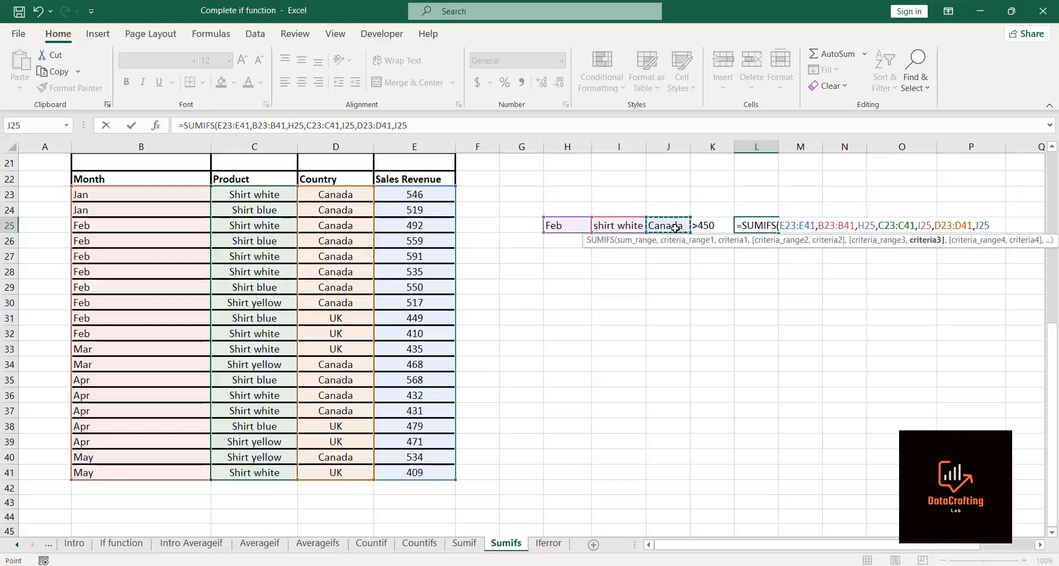
type(",")
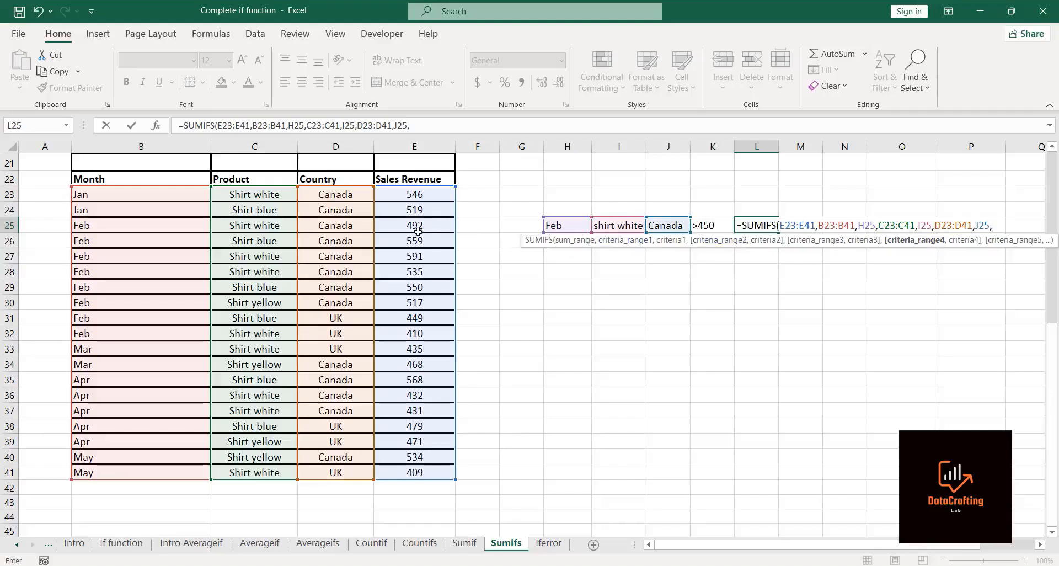
left_click(394, 195)
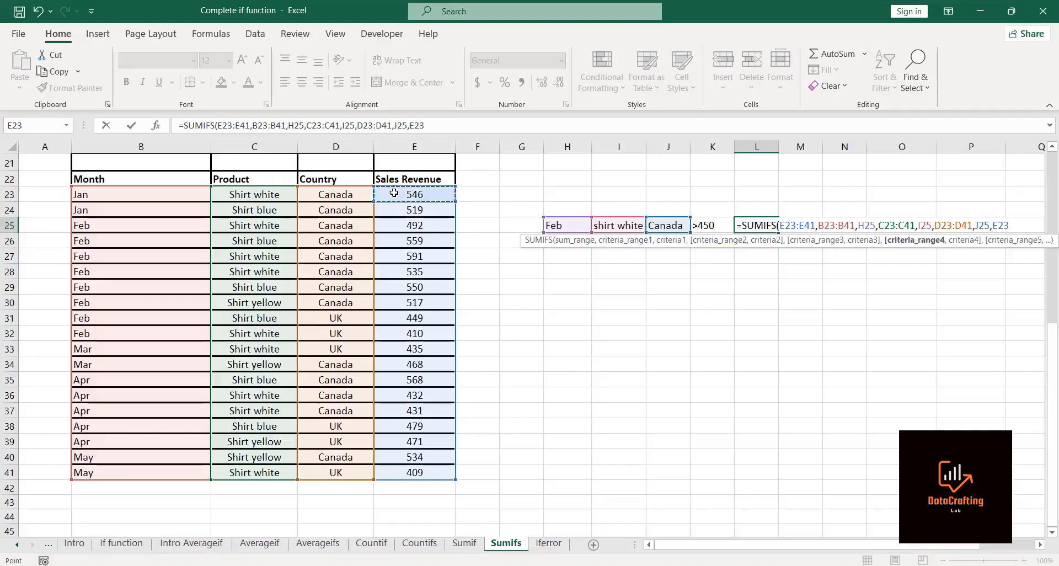
key("ctrl+shift+Down")
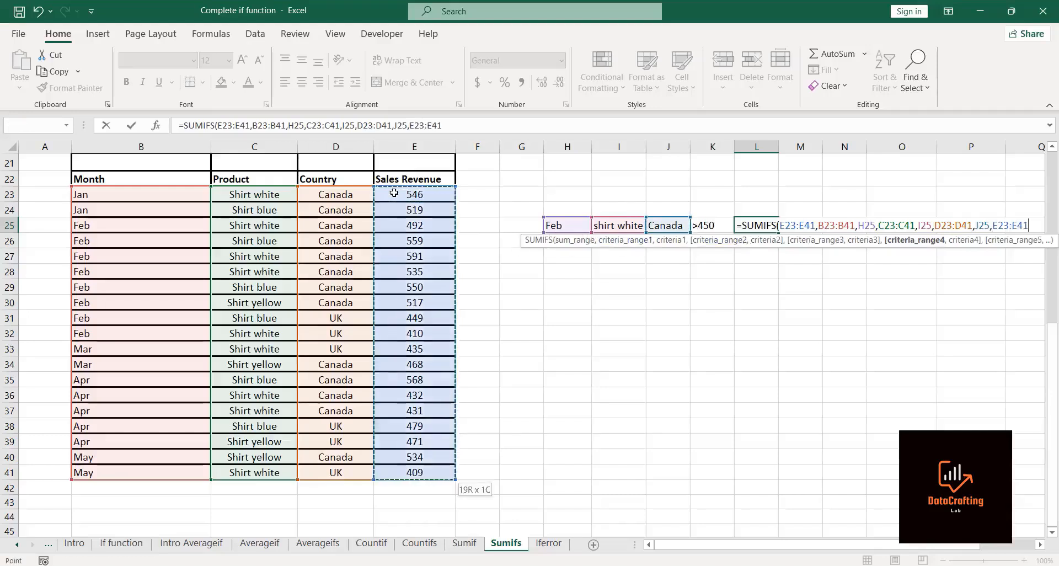
type(",")
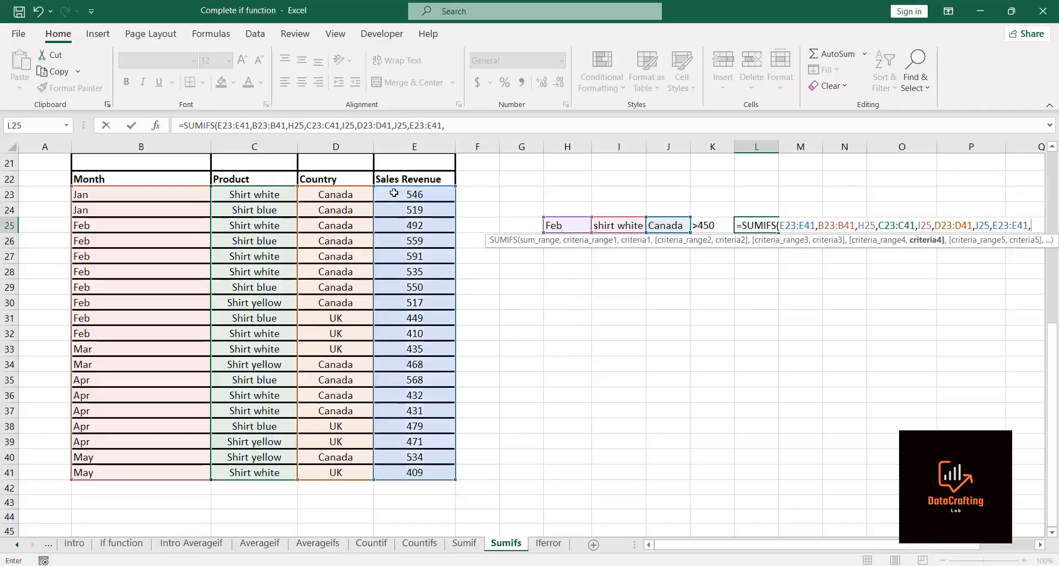
left_click(716, 222)
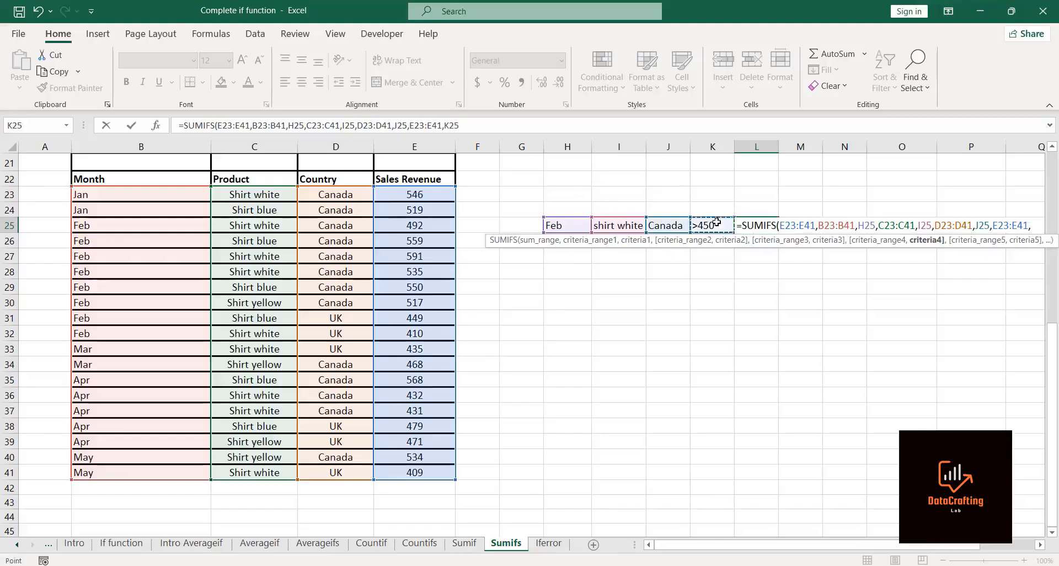
type(")")
key("Return")
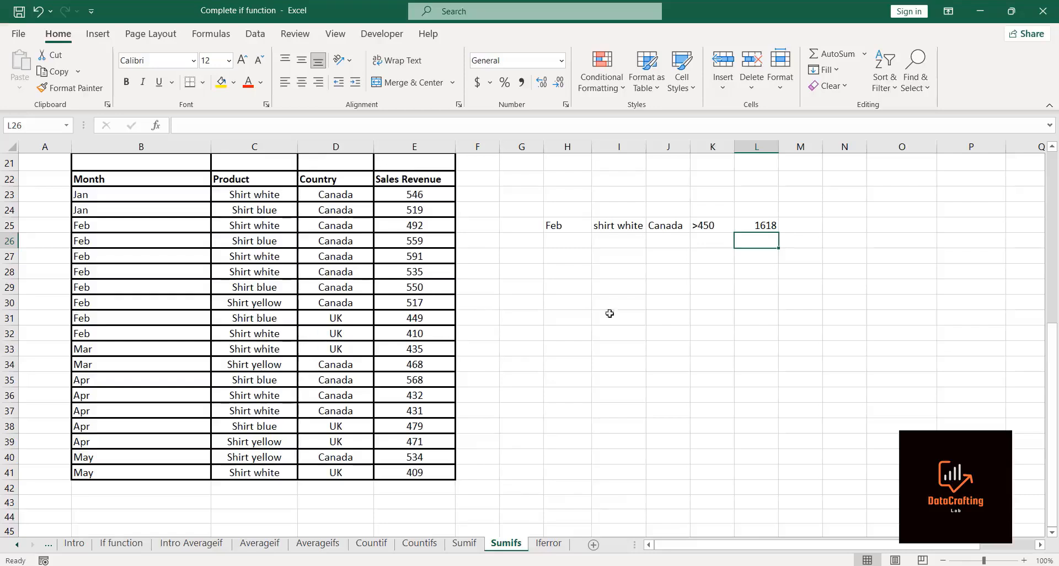
Step: Try replacing the K25 criterion in the L25 SUMIFS with the number 450 and re-enter the formula
left_click(770, 223)
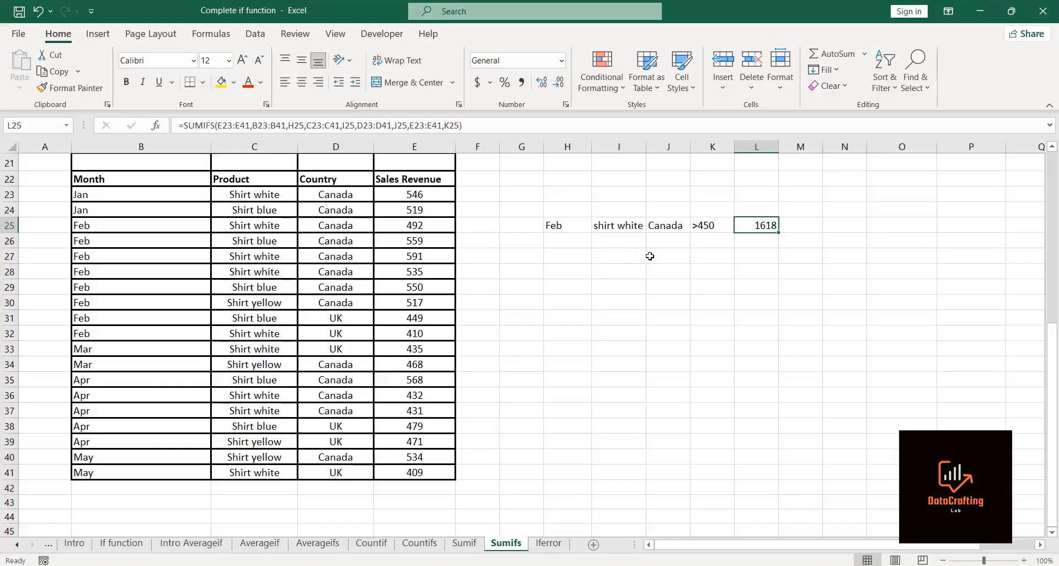
left_click(751, 256)
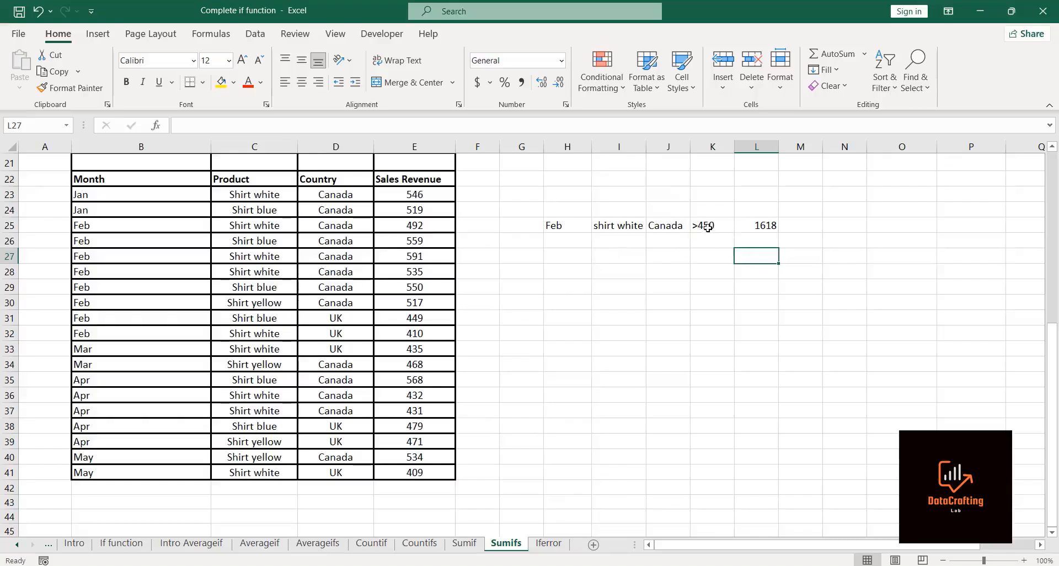
left_click(749, 229)
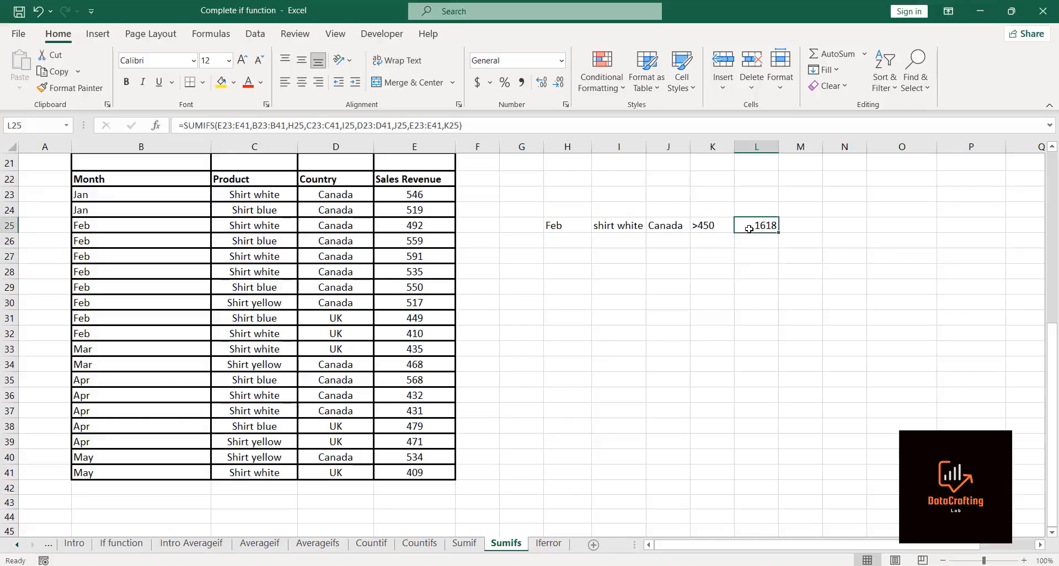
left_click(465, 124)
key("BackSpace")
key("BackSpace")
key("BackSpace")
key("BackSpace")
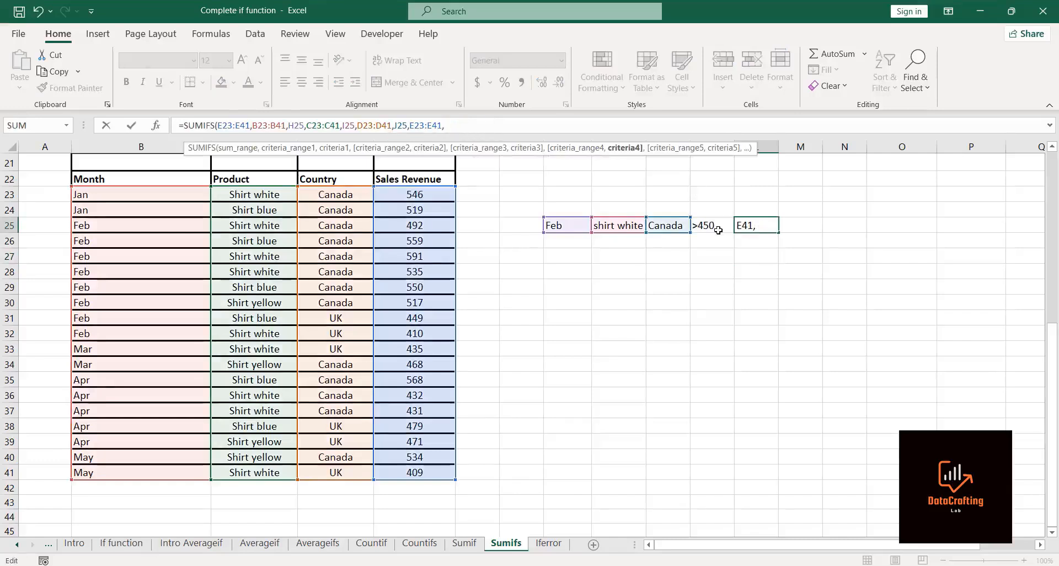
type("450")
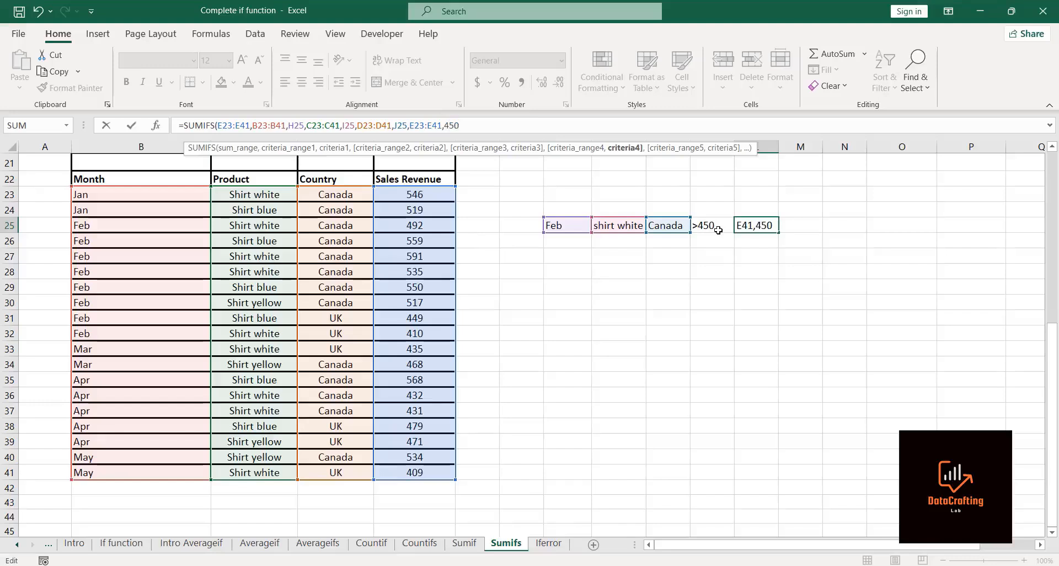
type(")")
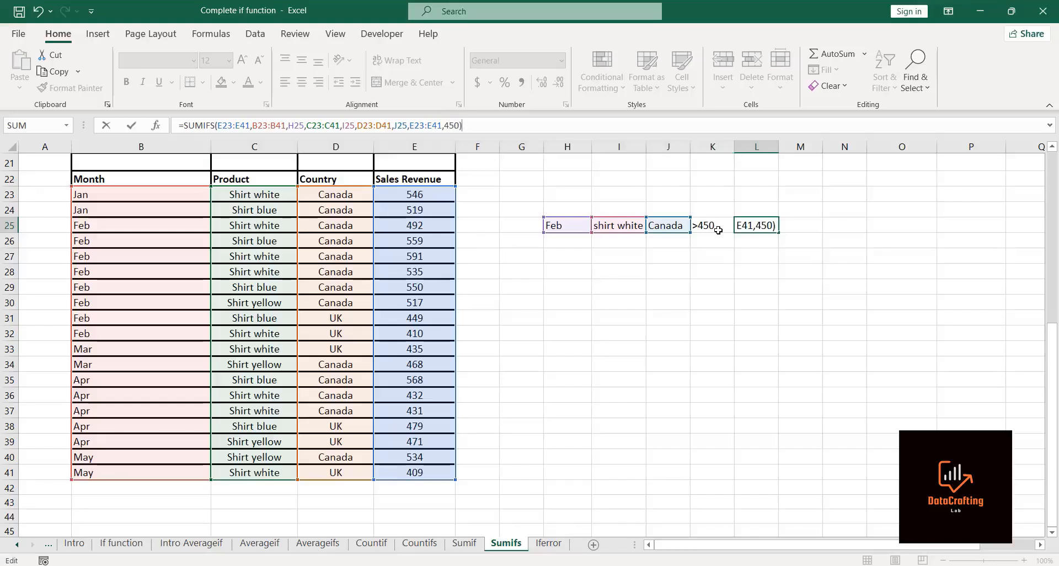
key("Return")
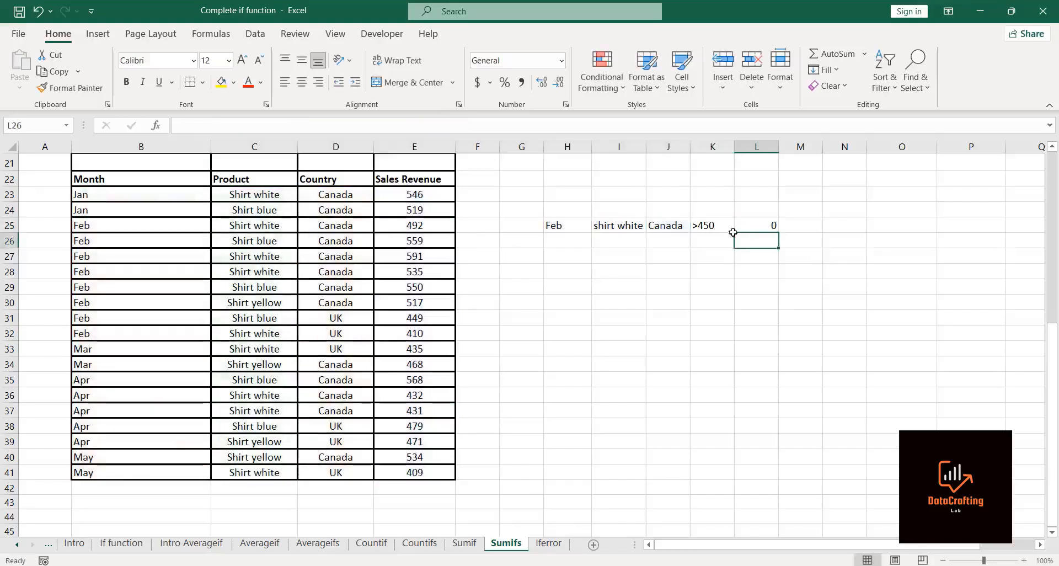
Step: Edit the L25 SUMIFS to use K25 again as the last criterion and re-enter it
left_click(749, 226)
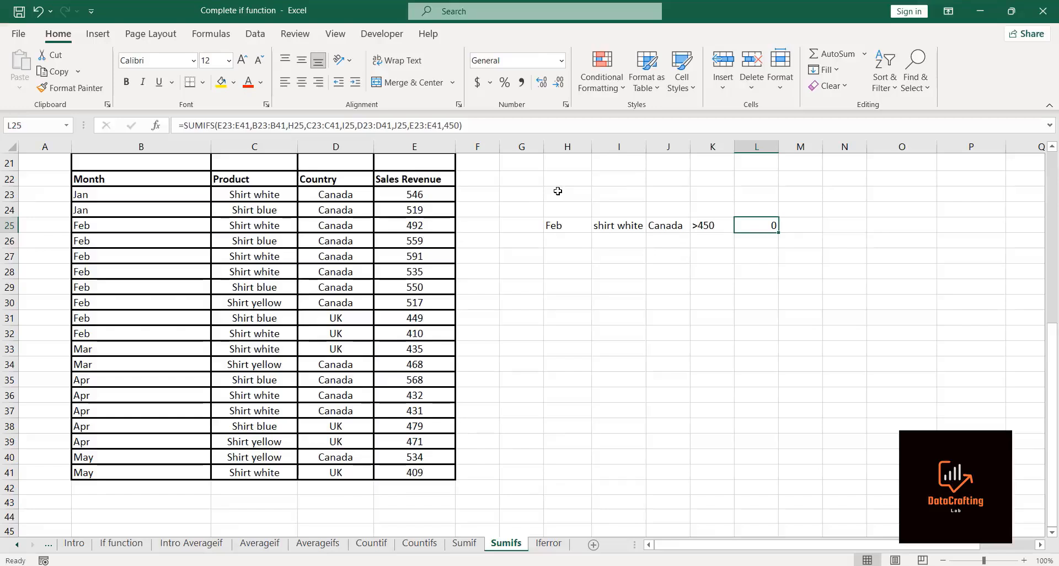
left_click(474, 125)
key("BackSpace")
key("BackSpace")
key("BackSpace")
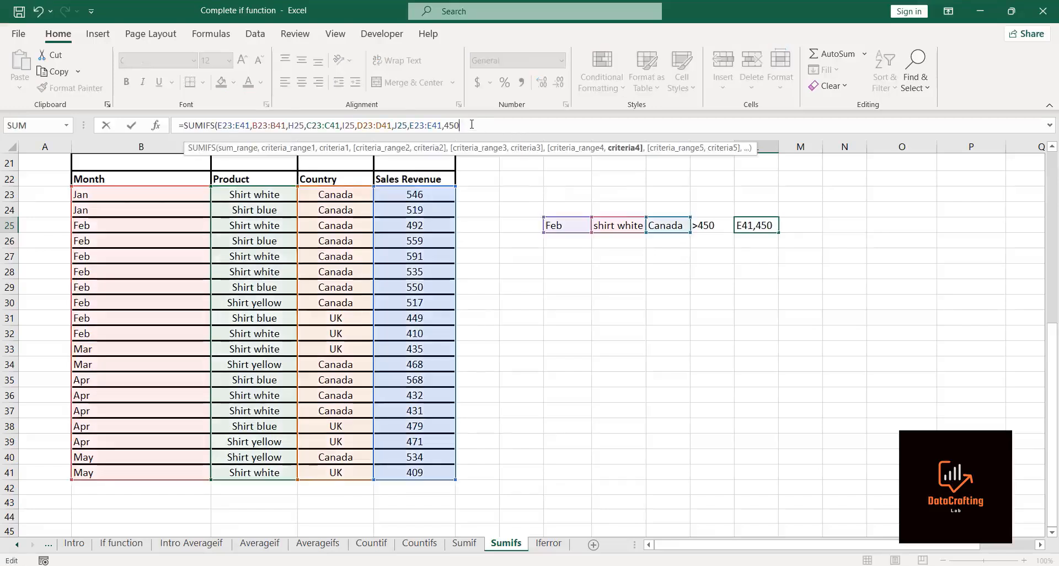
key("BackSpace")
left_click(721, 225)
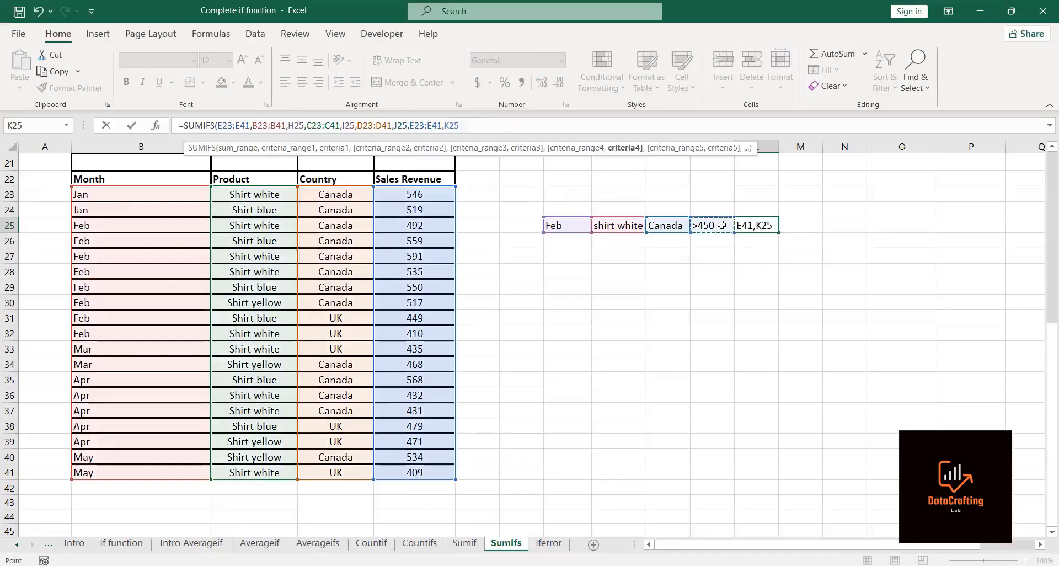
type(")")
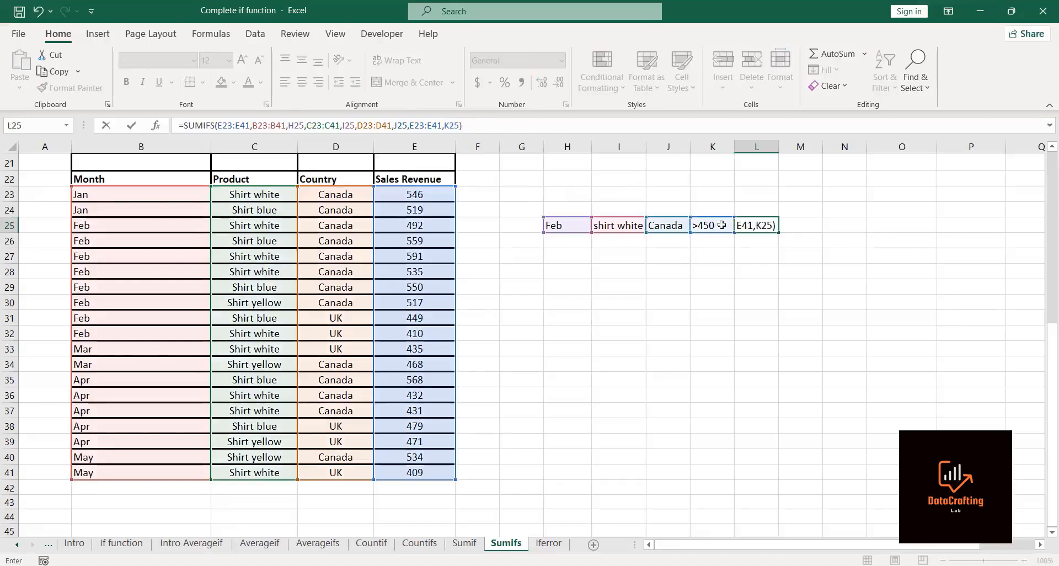
key("Return")
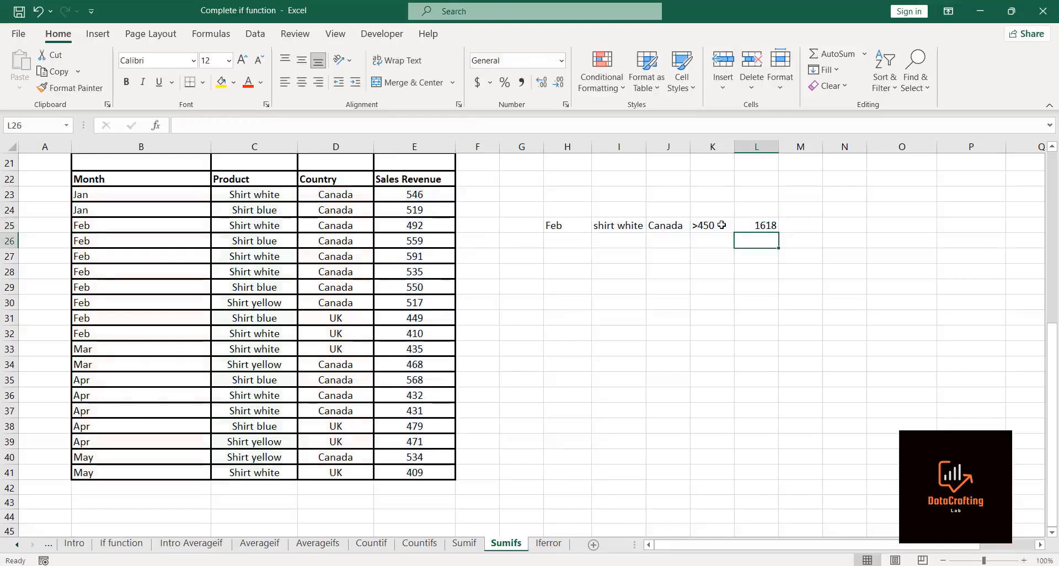
Step: Replace the last criterion in the L25 SUMIFS with ">"&450 and re-enter the formula
left_click(762, 227)
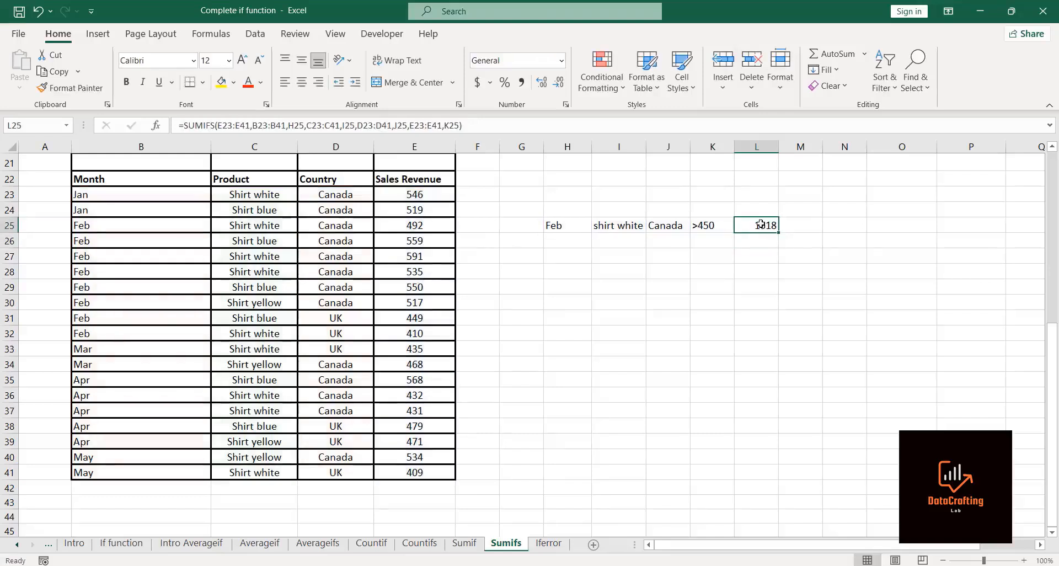
left_click(485, 126)
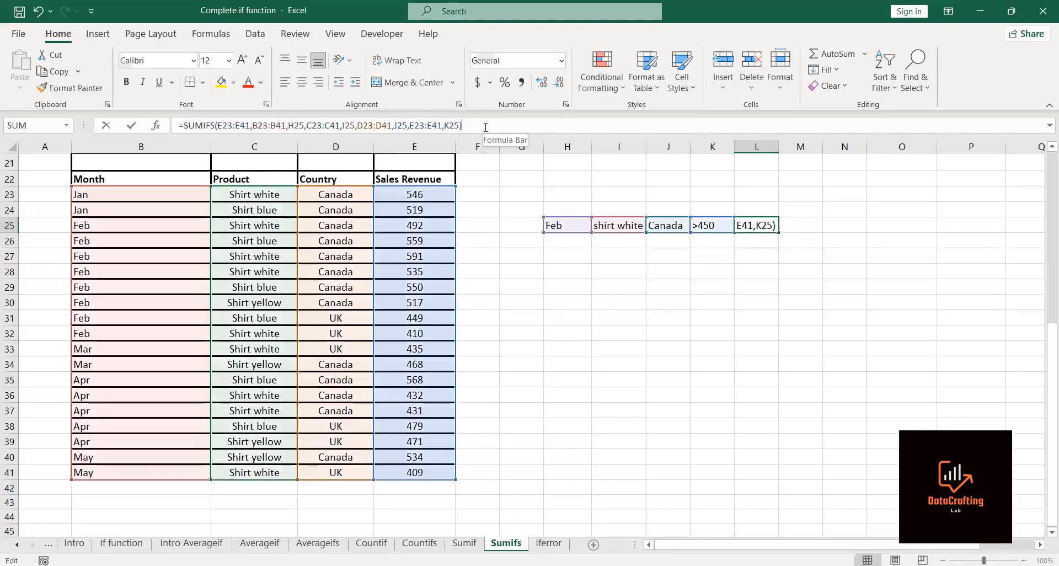
key("BackSpace")
key("BackSpace")
key("BackSpace")
key("BackSpace")
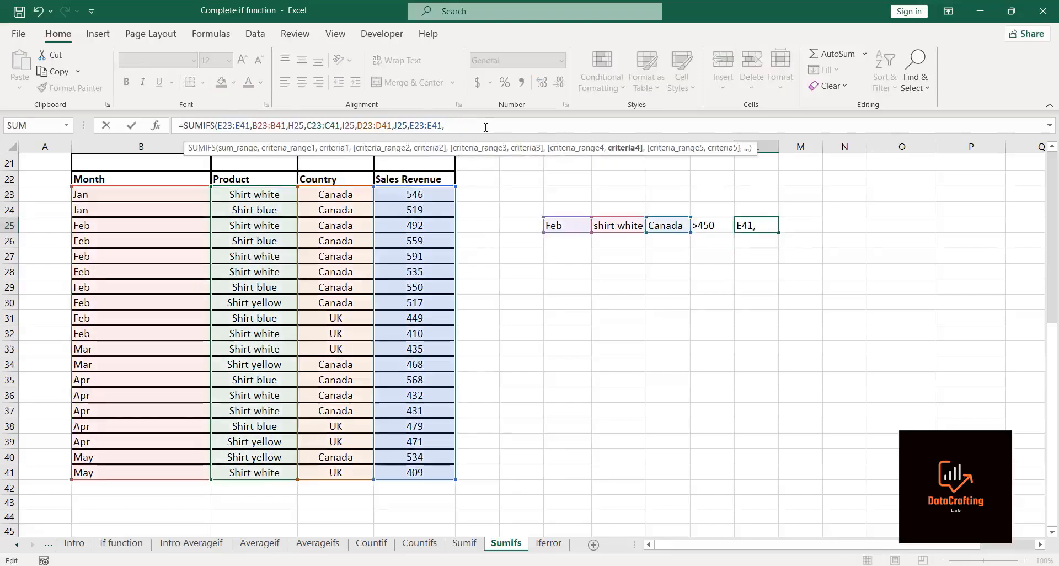
type("\"")
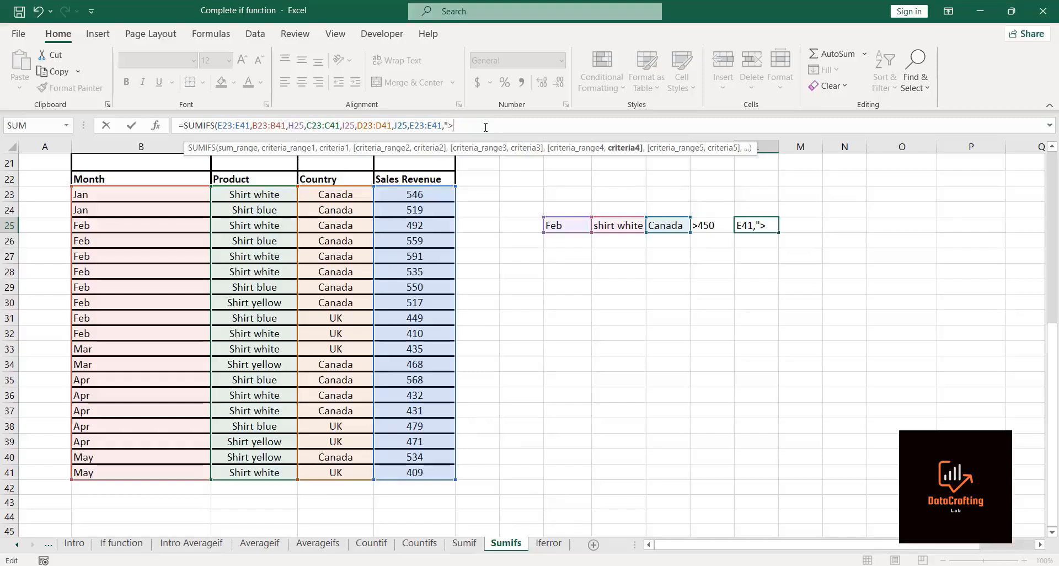
type(">\"&450)")
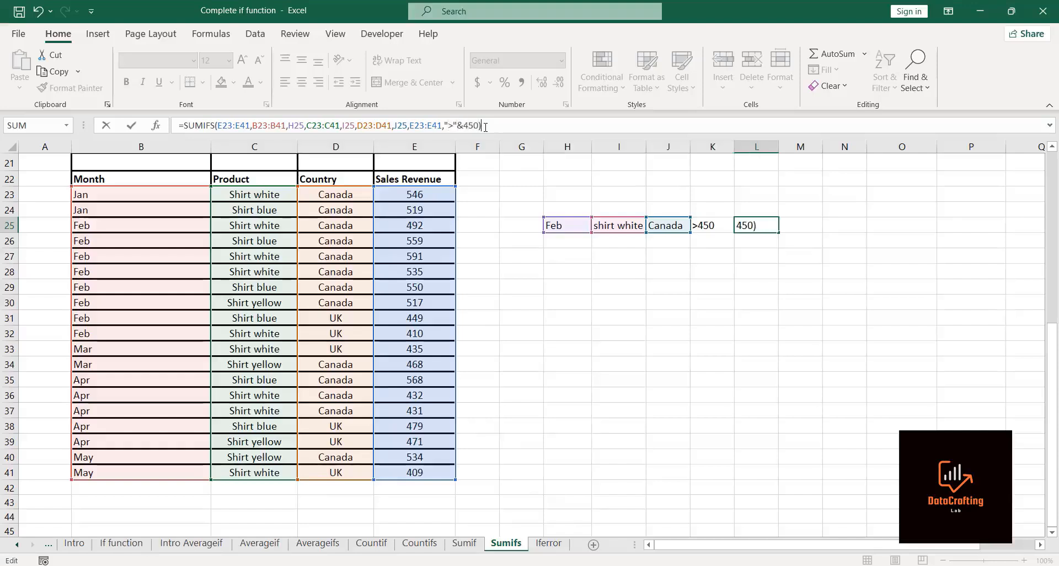
key("Return")
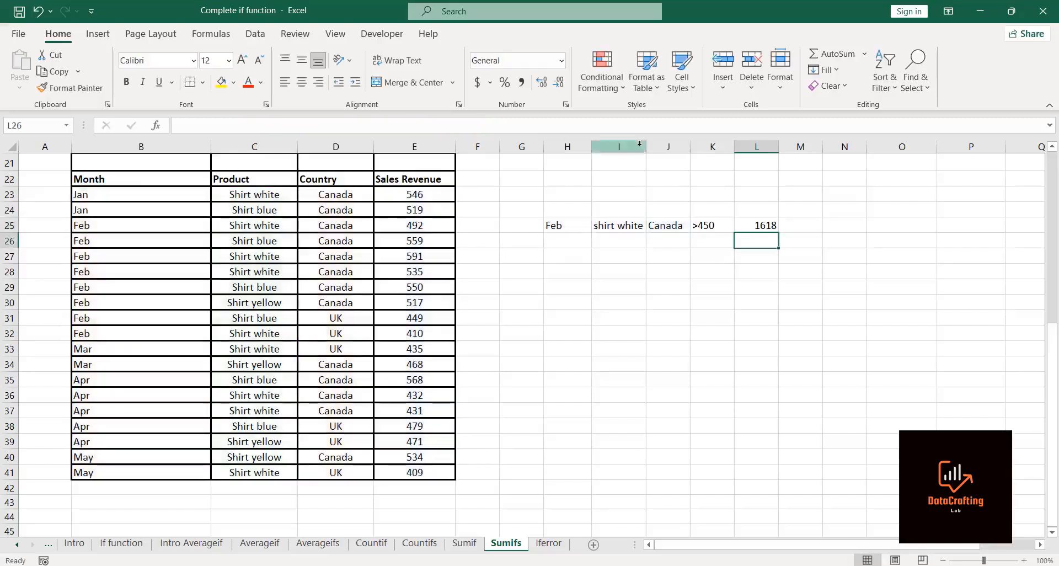
Step: Restore K25 as the final criterion of the L25 SUMIFS formula and re-enter it
left_click(749, 226)
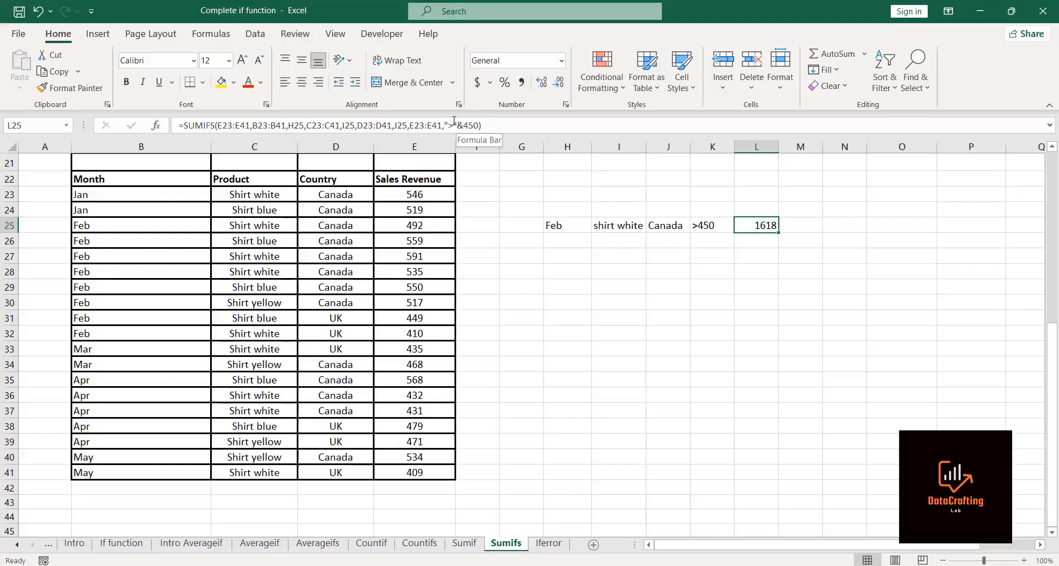
left_click(495, 125)
key("BackSpace")
key("BackSpace")
key("BackSpace")
key("BackSpace")
key("BackSpace")
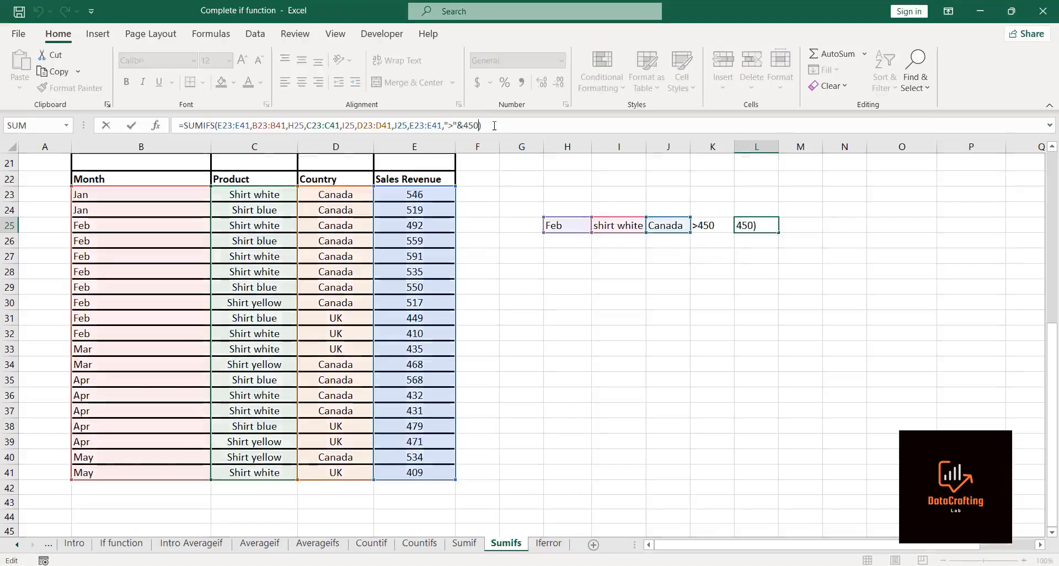
key("BackSpace")
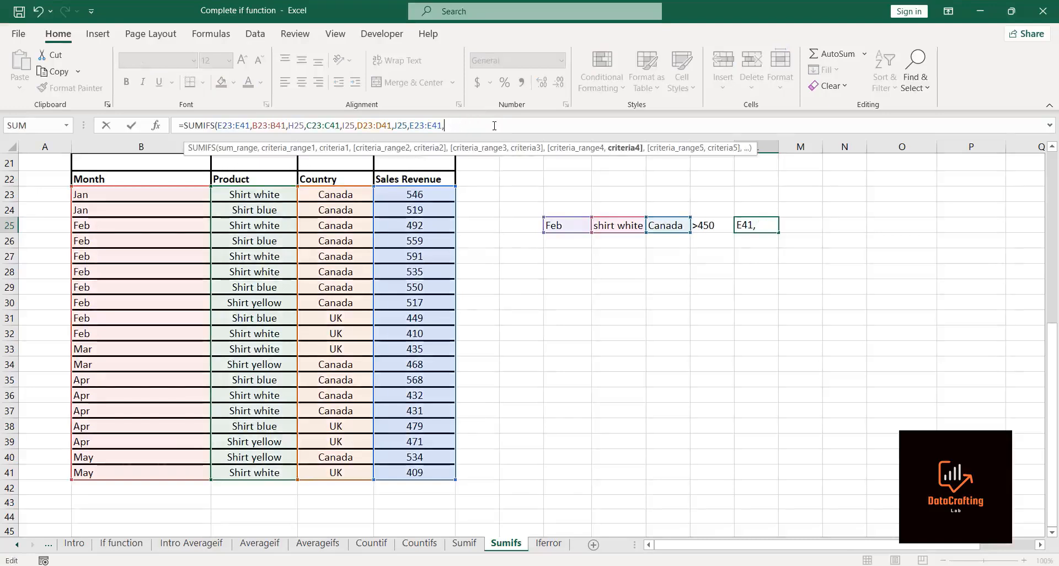
left_click(714, 224)
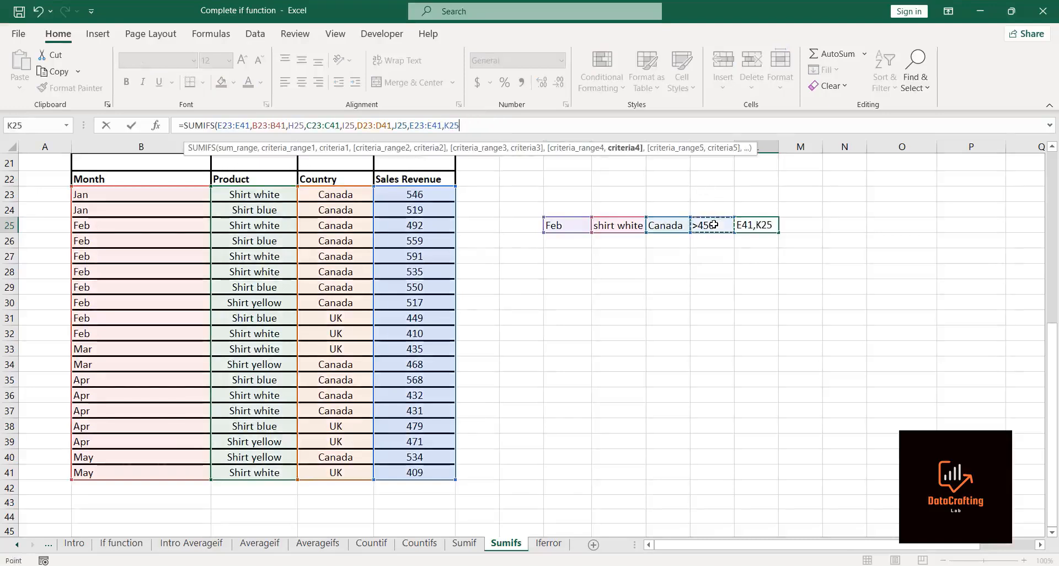
type(")")
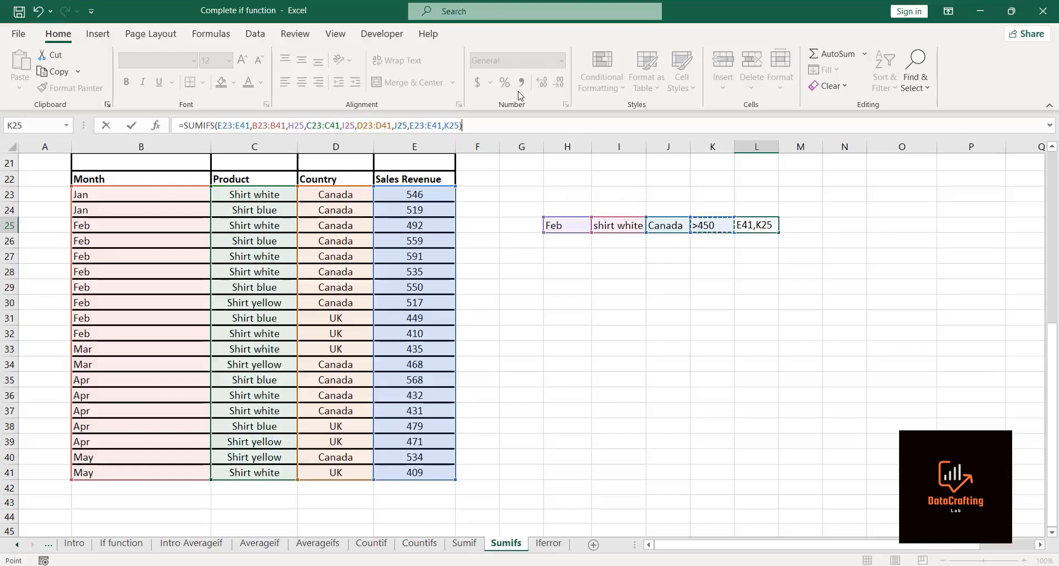
key("Return")
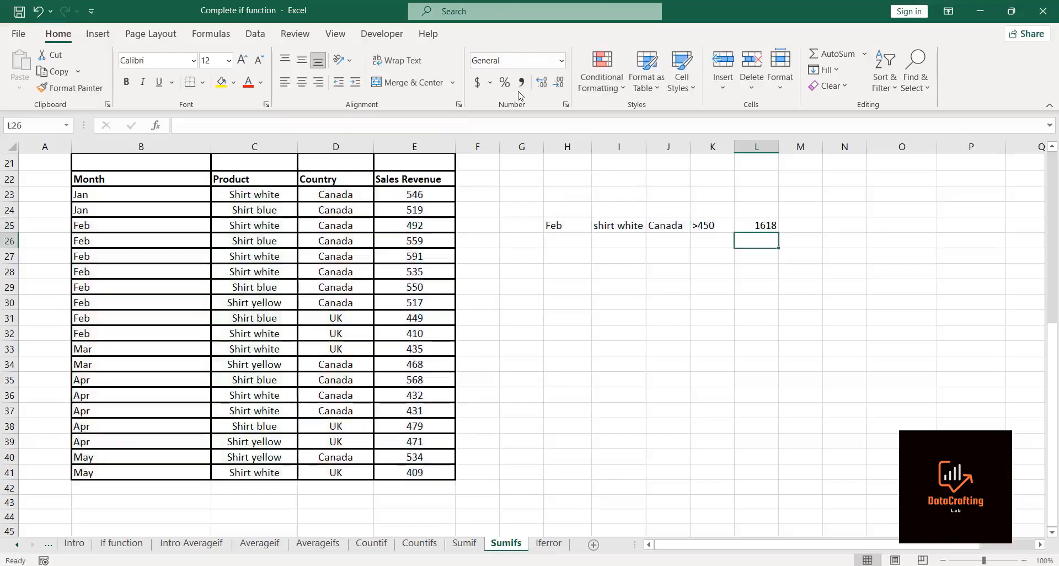
Step: Enter new criteria Mar, Shirt Yellow and Canada in H27:J27 and autofit column I's width
left_click(560, 260)
type("Mar")
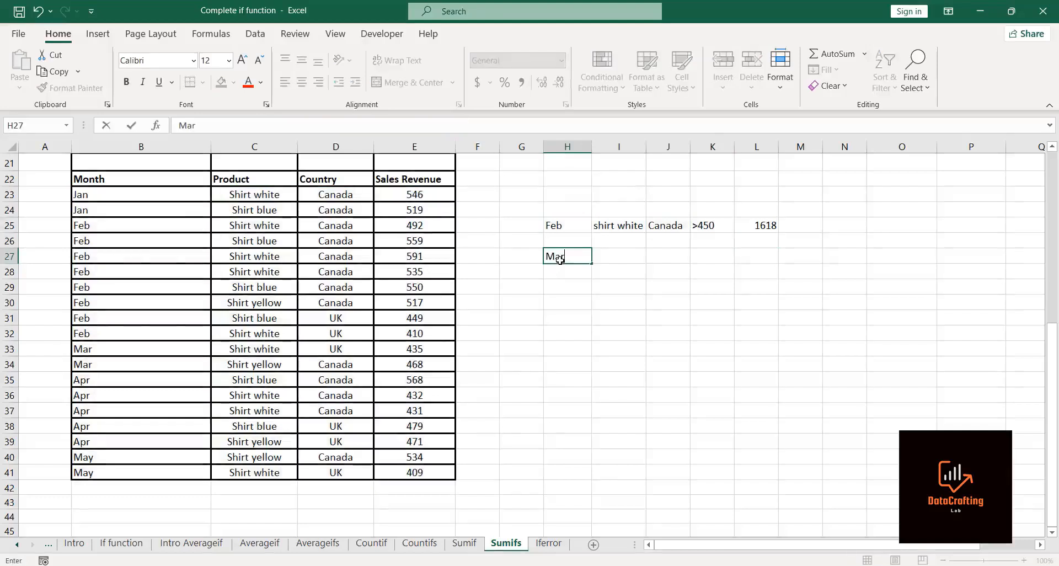
key("Tab")
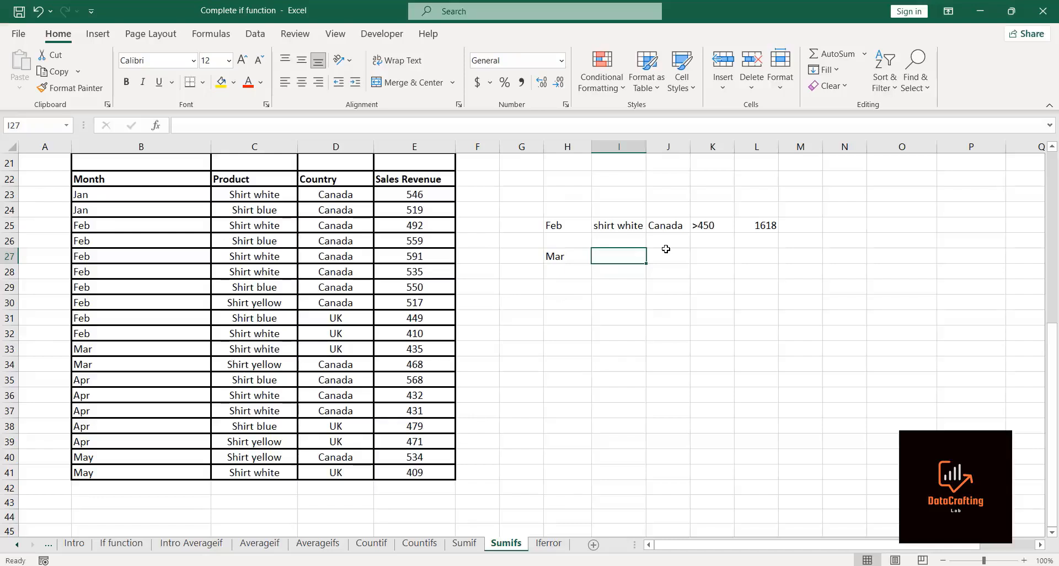
type("Shirt")
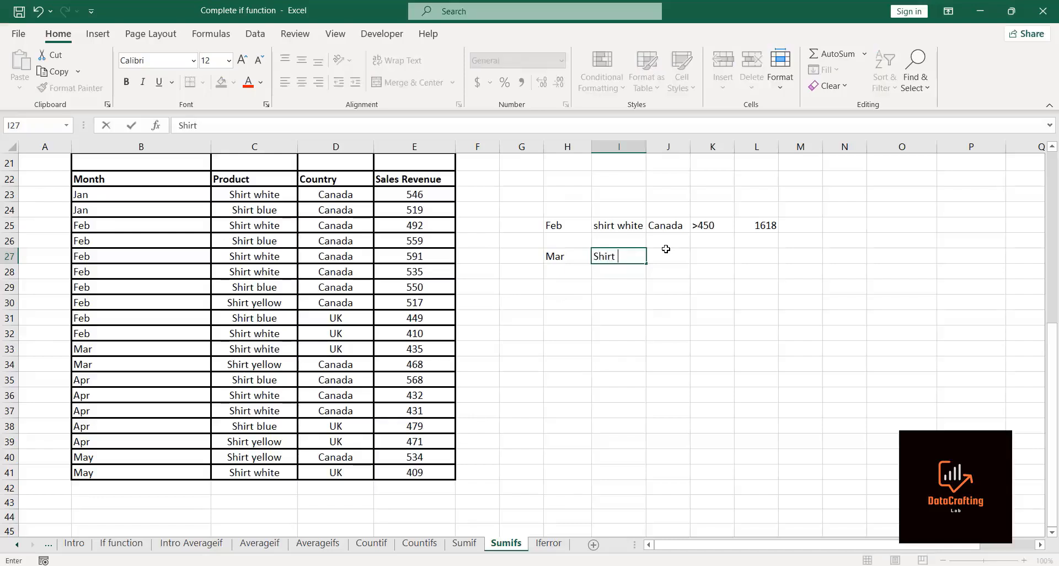
type("Yellow")
key("Tab")
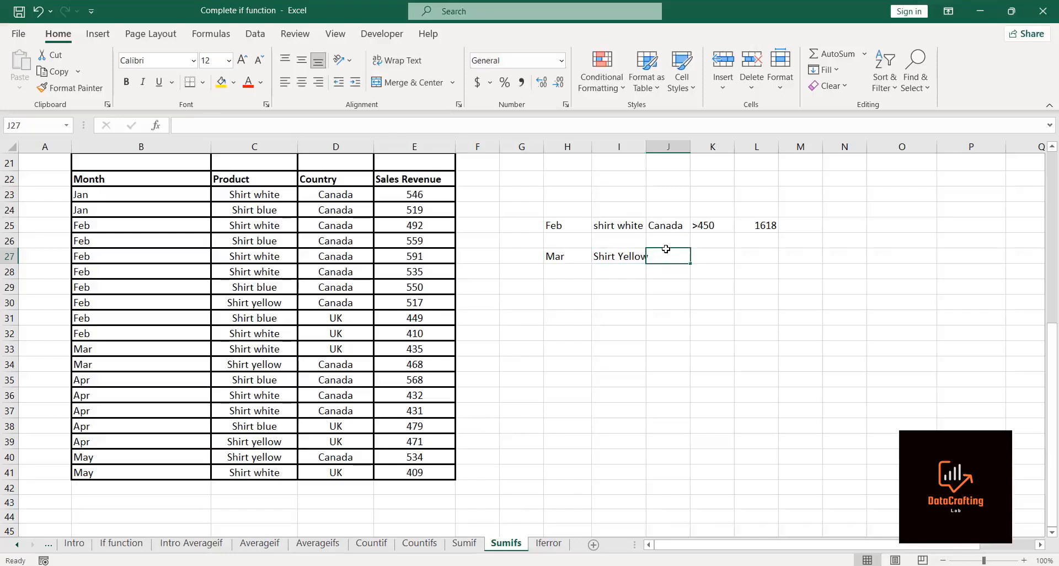
type("Canada")
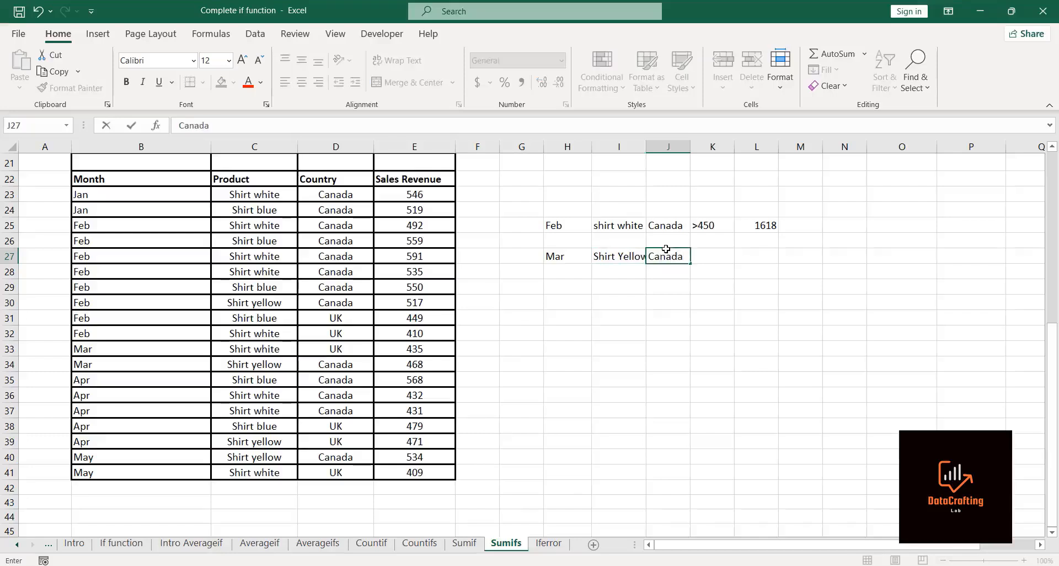
key("Tab")
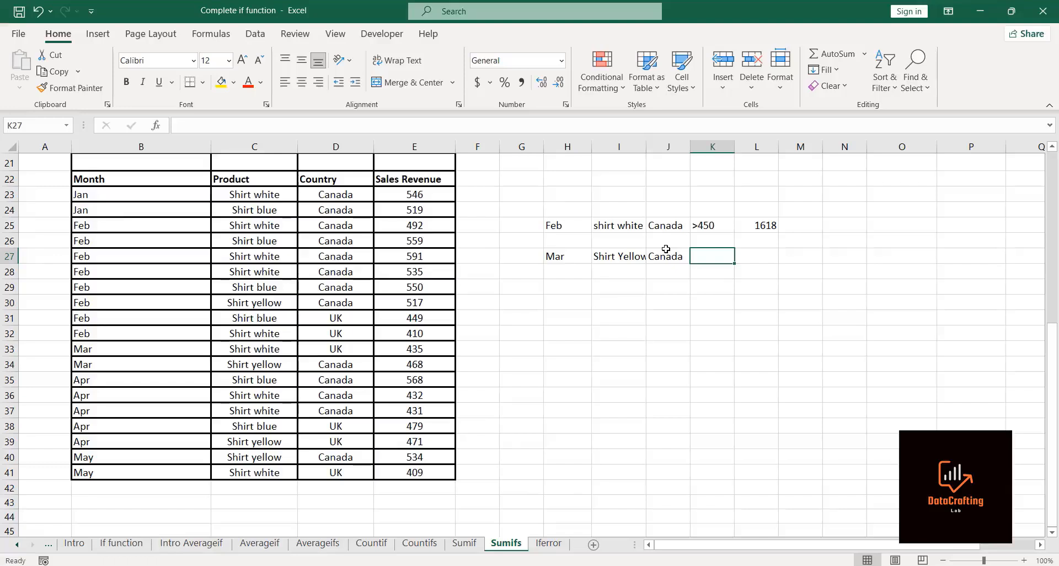
double_click(646, 148)
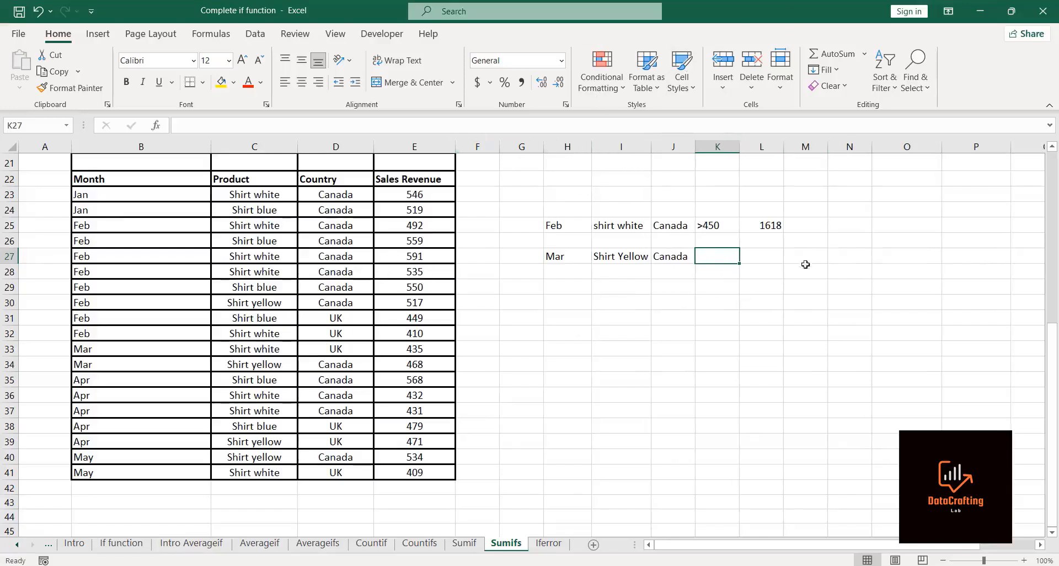
Step: Start a SUMIFS in K27 with sales revenue E23:E41 as the sum range
left_click(764, 253)
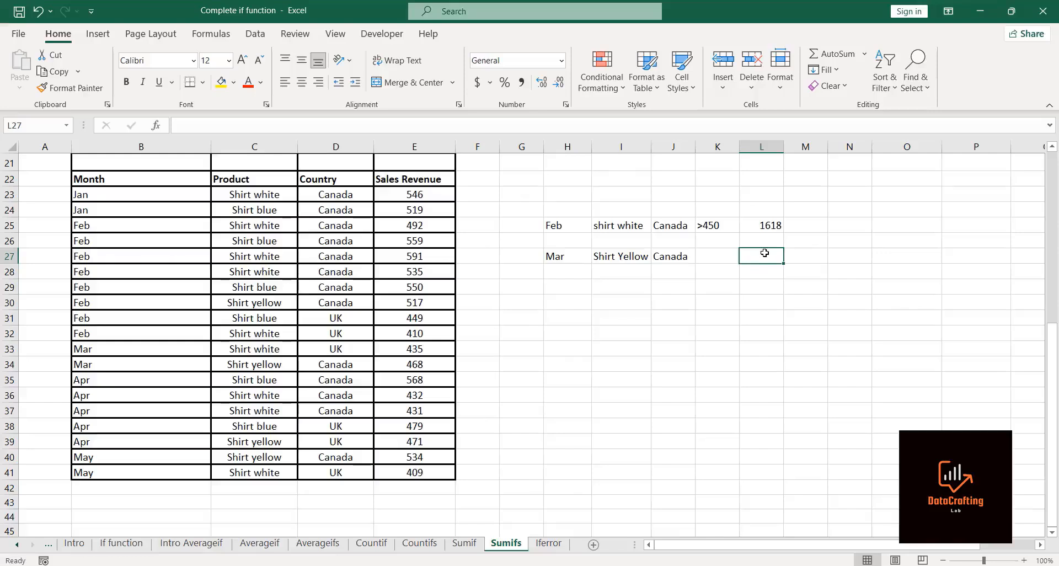
left_click(714, 257)
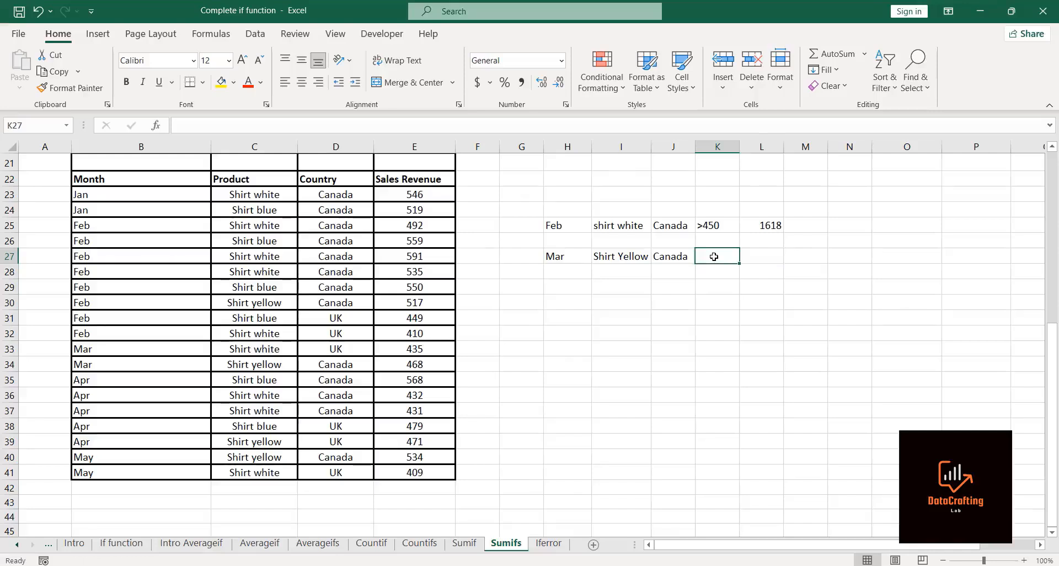
type("=sumifs")
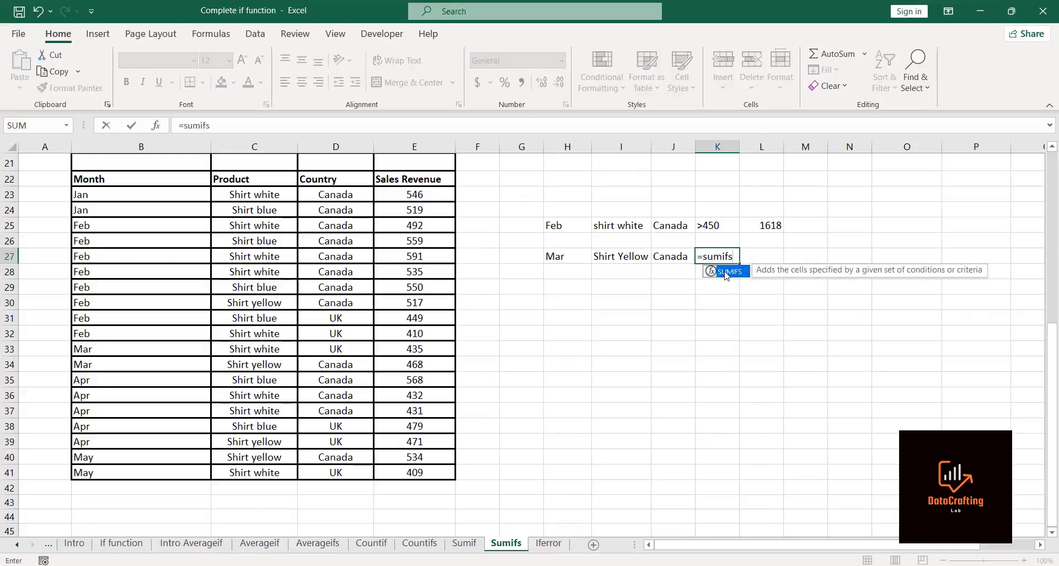
double_click(726, 273)
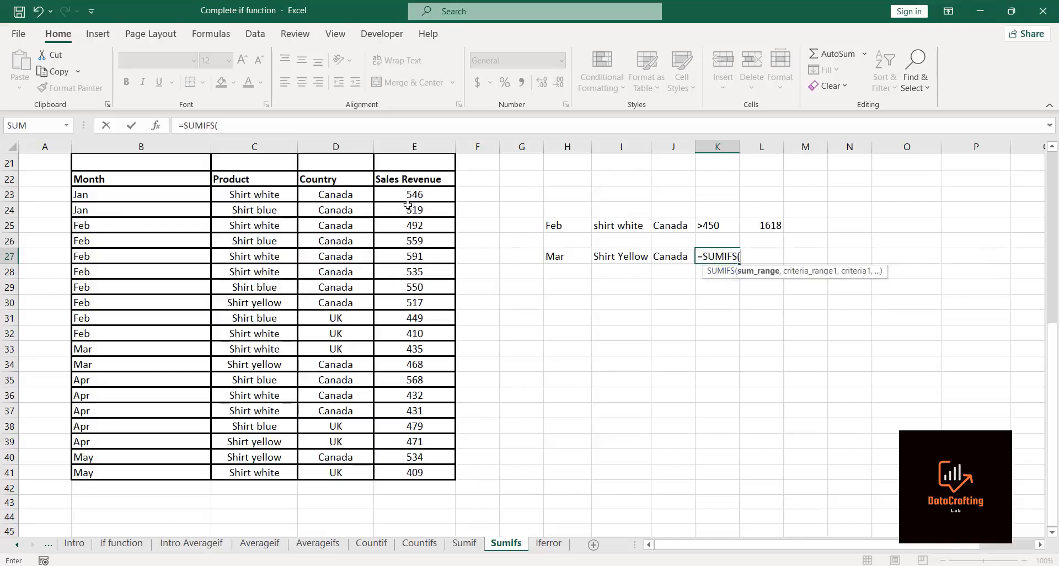
left_click(391, 191)
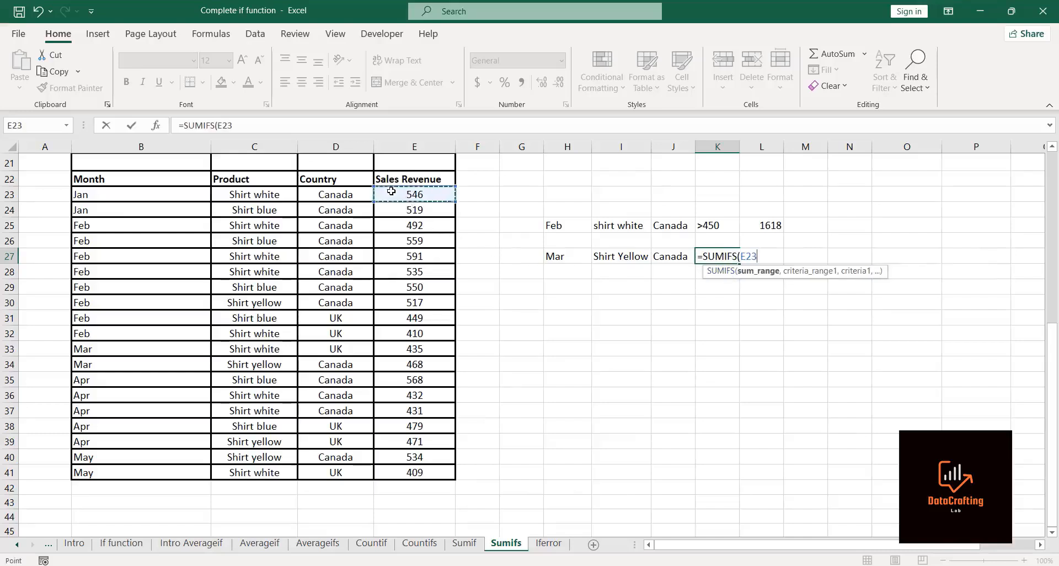
key("ctrl+shift+Down")
type(",")
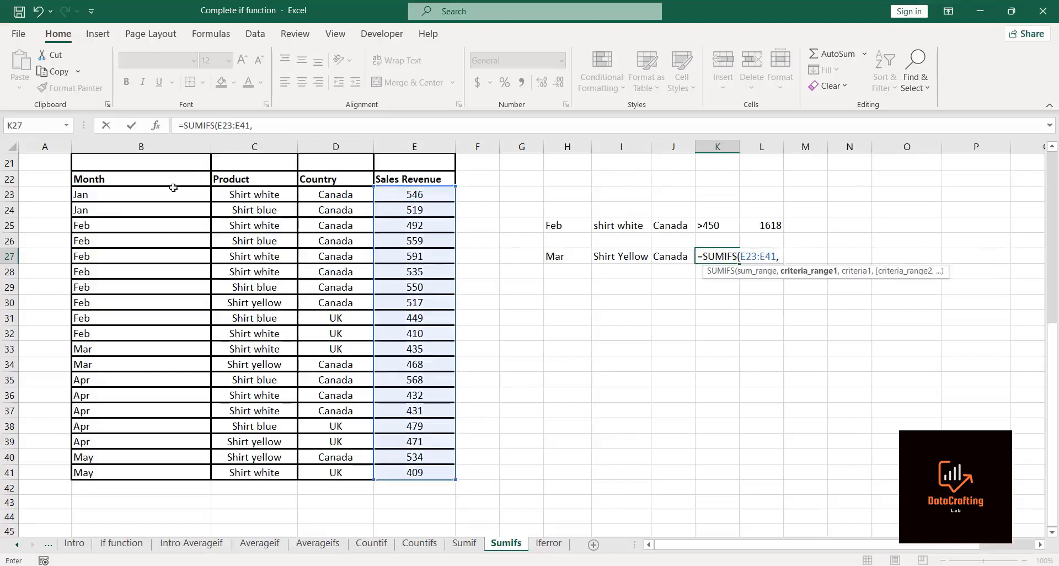
Step: Add criteria pairs for months B23:B41 matching H27 and products C23:C41 matching I27
left_click(174, 190)
key("ctrl+shift+Down")
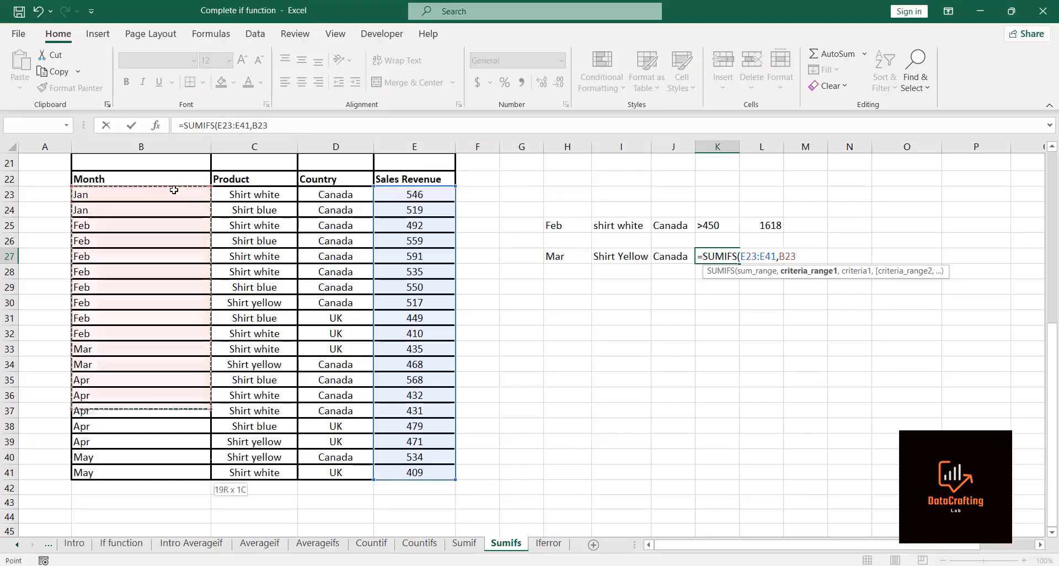
type(",")
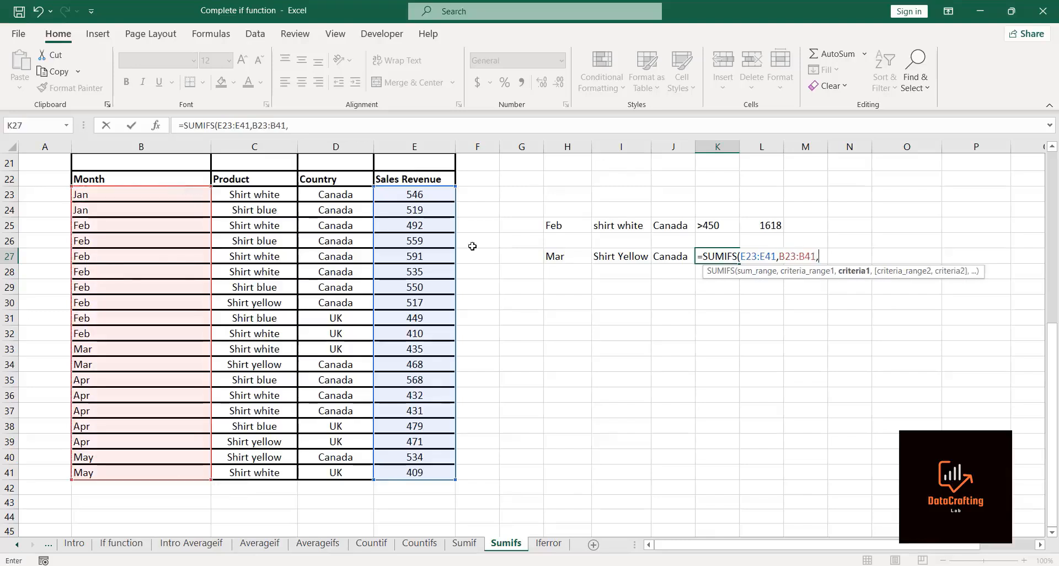
left_click(566, 257)
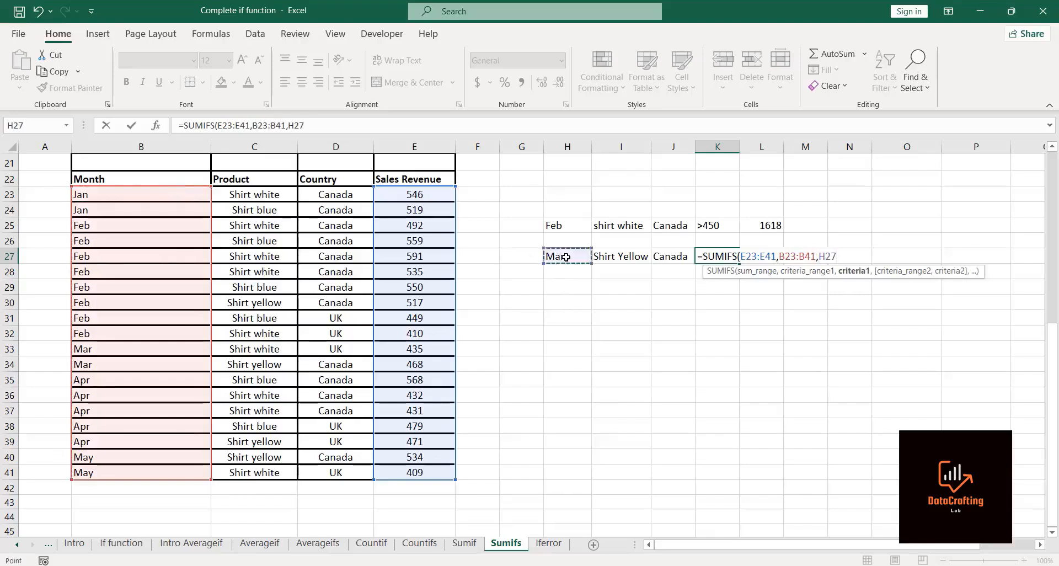
type(",")
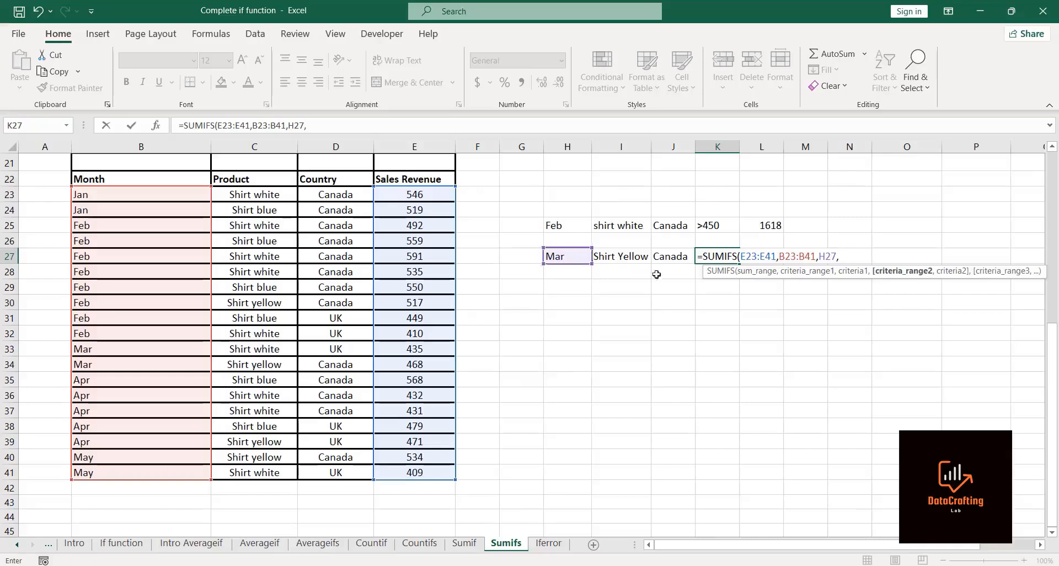
left_click(269, 194)
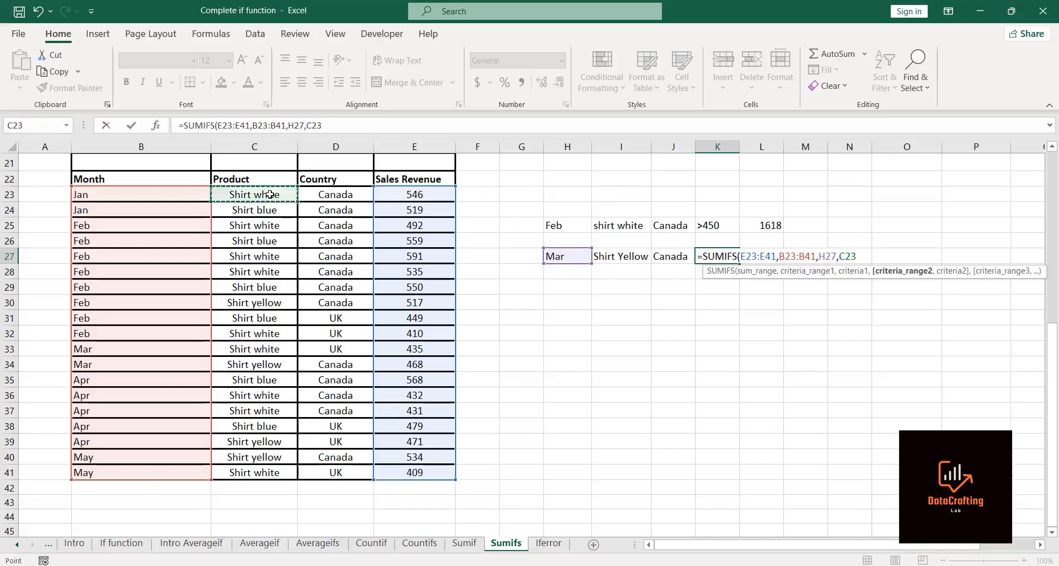
key("ctrl+shift+Down")
type(",")
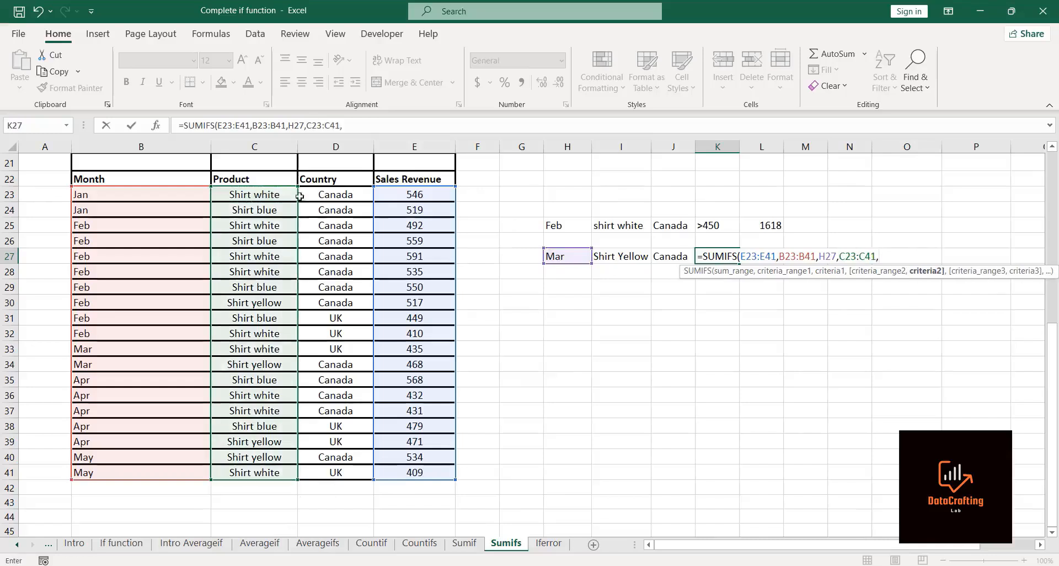
left_click(614, 255)
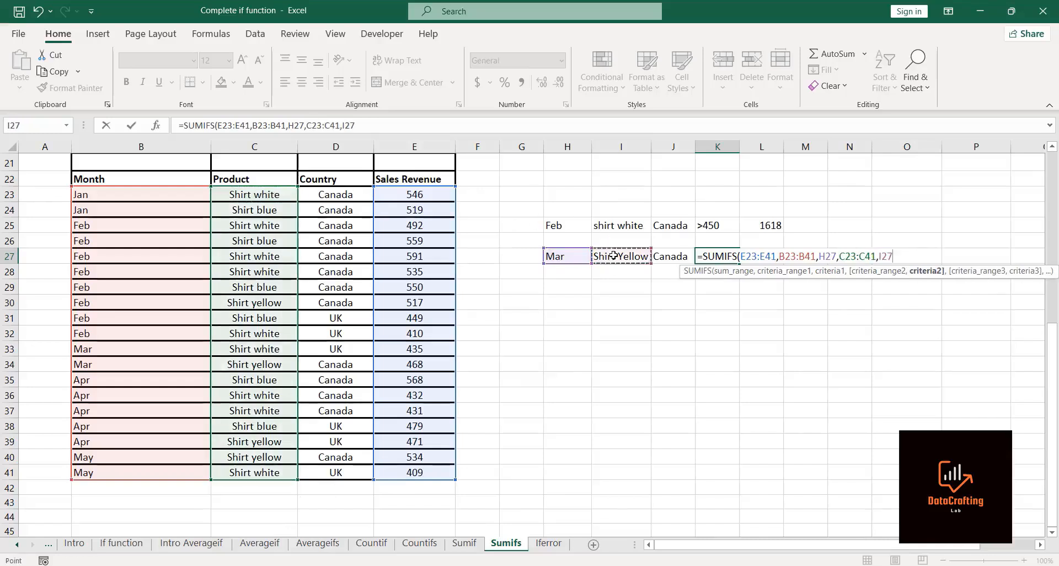
type(",")
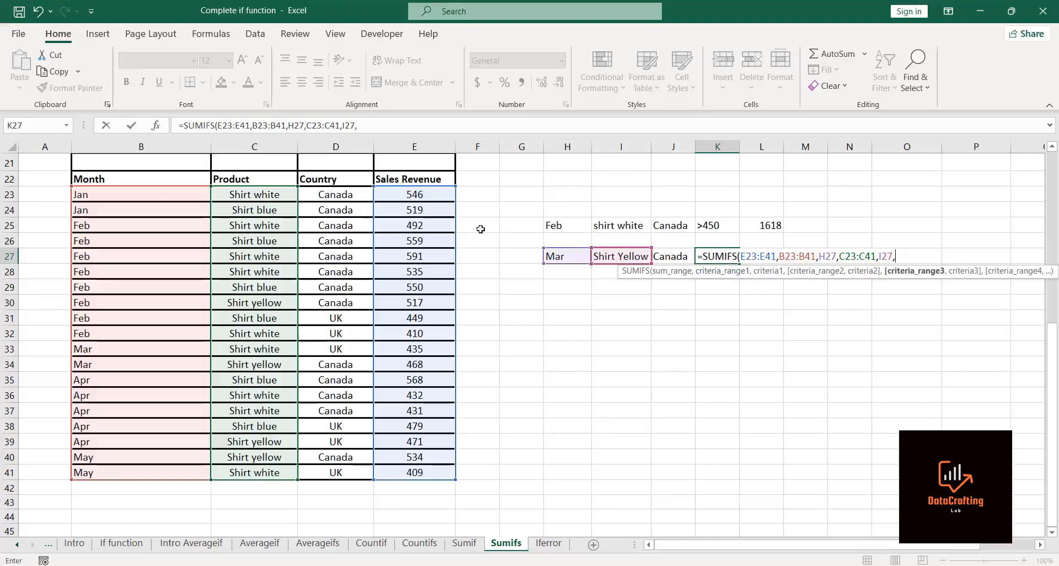
Step: Add a third criteria pair to the K27 SUMIFS: countries D23:D41 matching J27
left_click(345, 193)
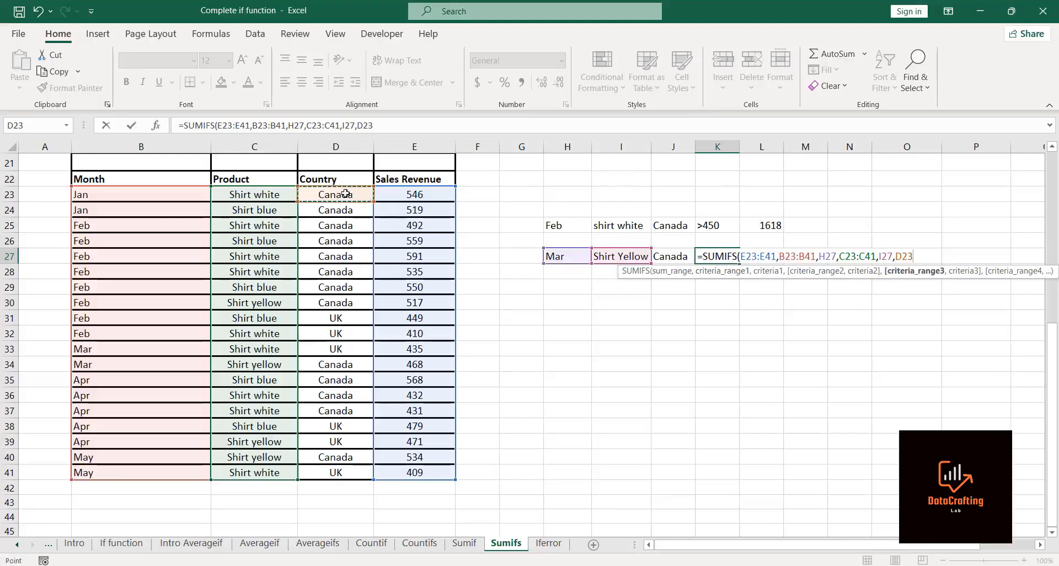
key("ctrl+shift+Down")
type(",")
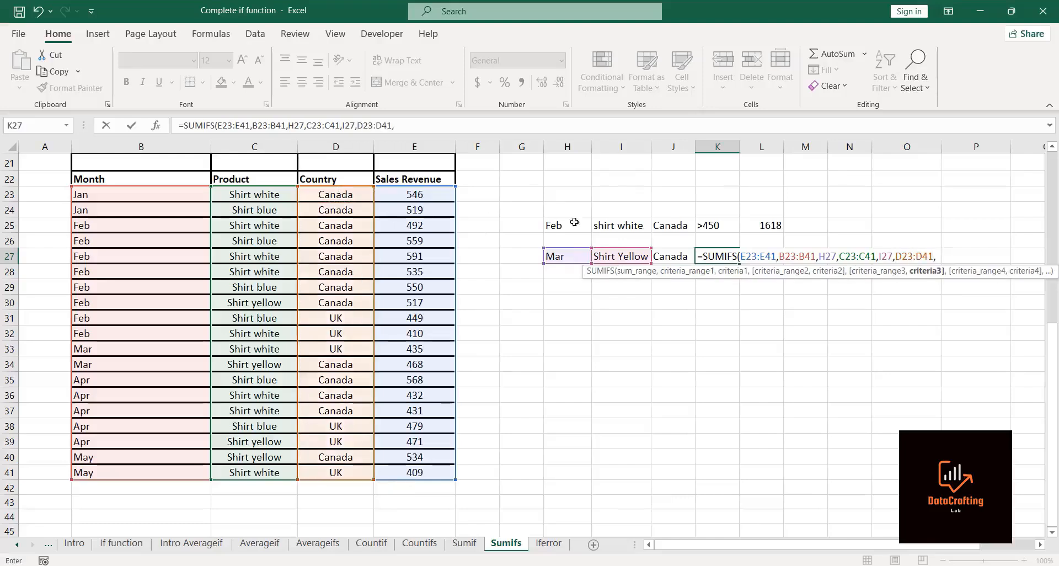
left_click(685, 256)
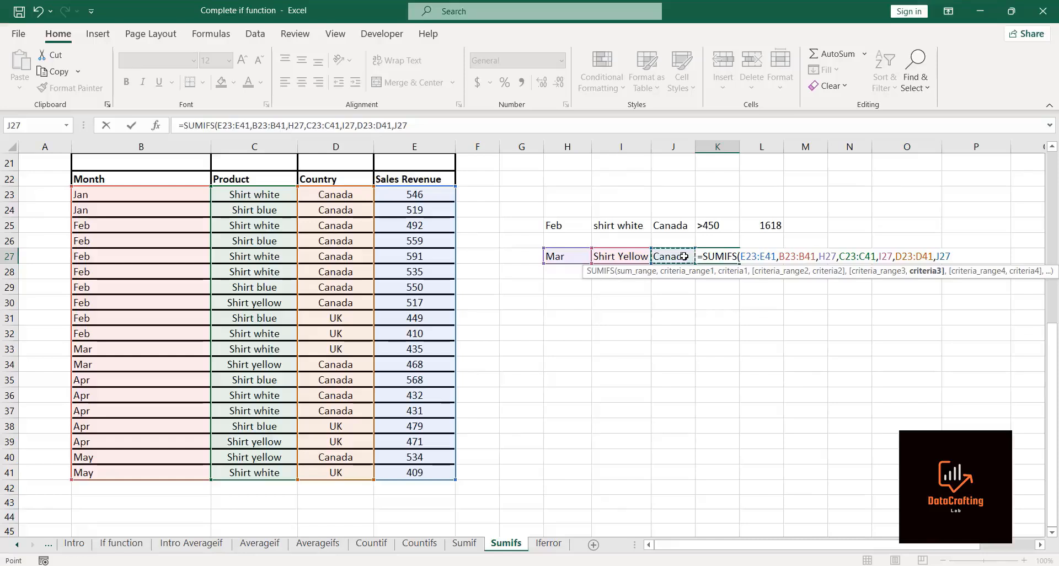
type(",")
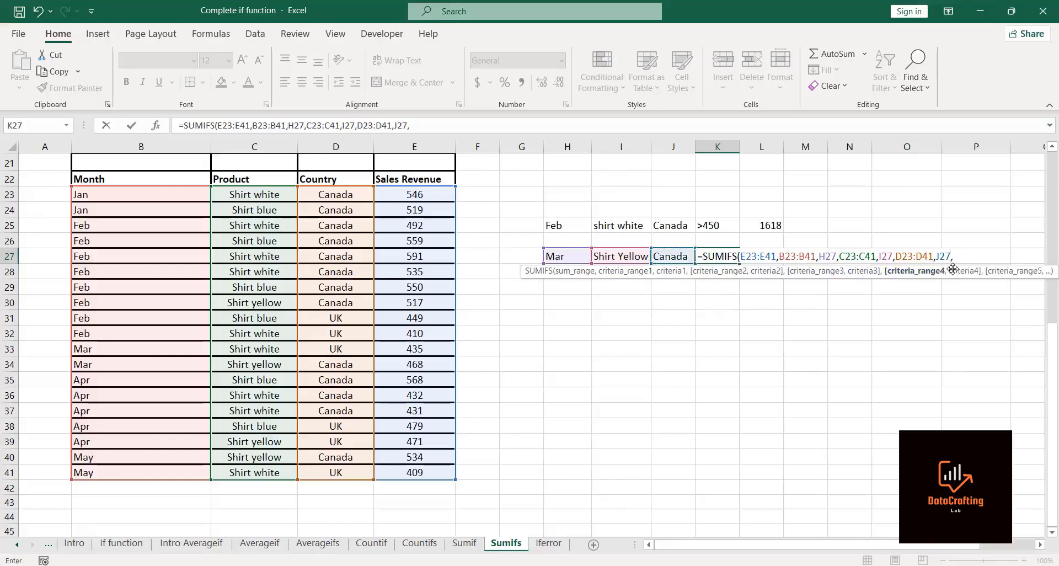
Step: Add a fourth criteria pair of sales revenue E23:E41 with ">"&400, close the SUMIFS and enter it in K27
left_click(427, 194)
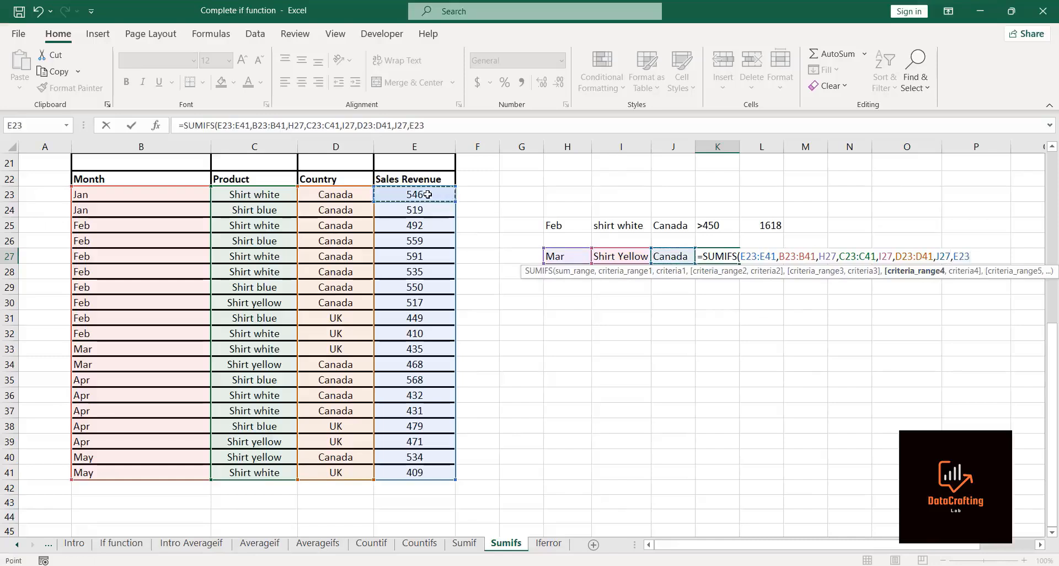
key("ctrl+shift+Down")
type(",")
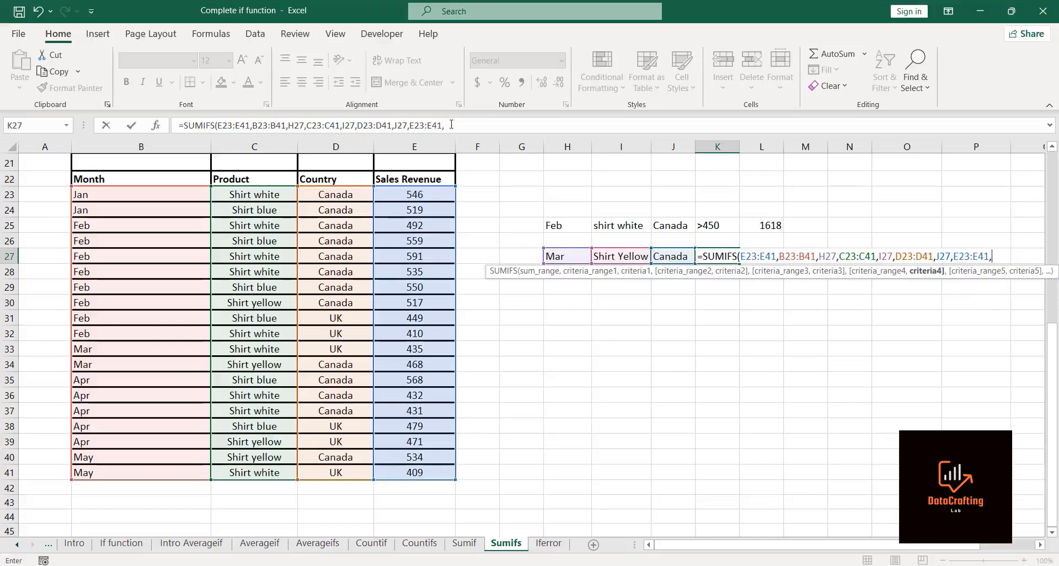
left_click(450, 125)
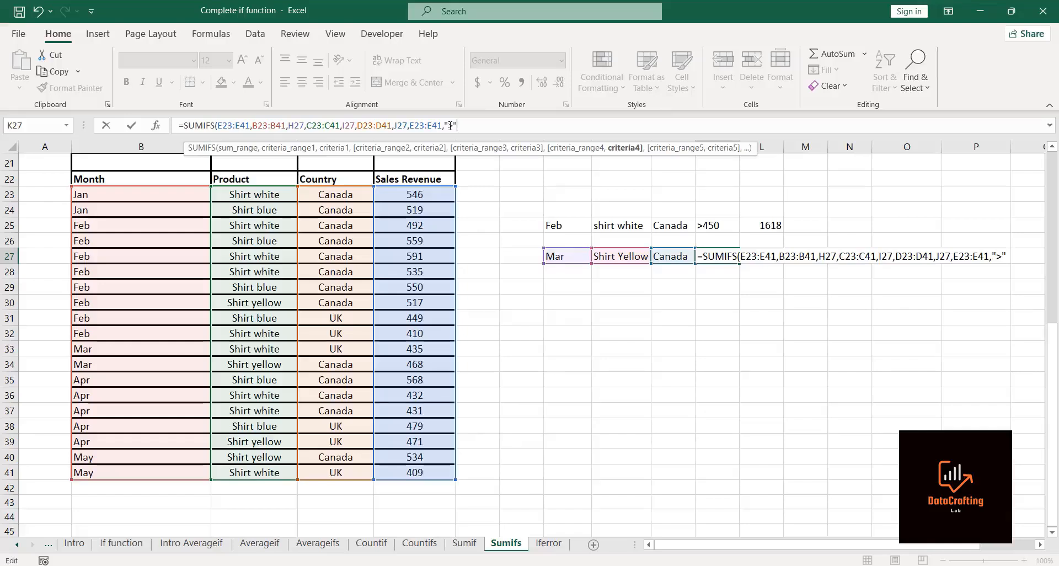
type("&400)")
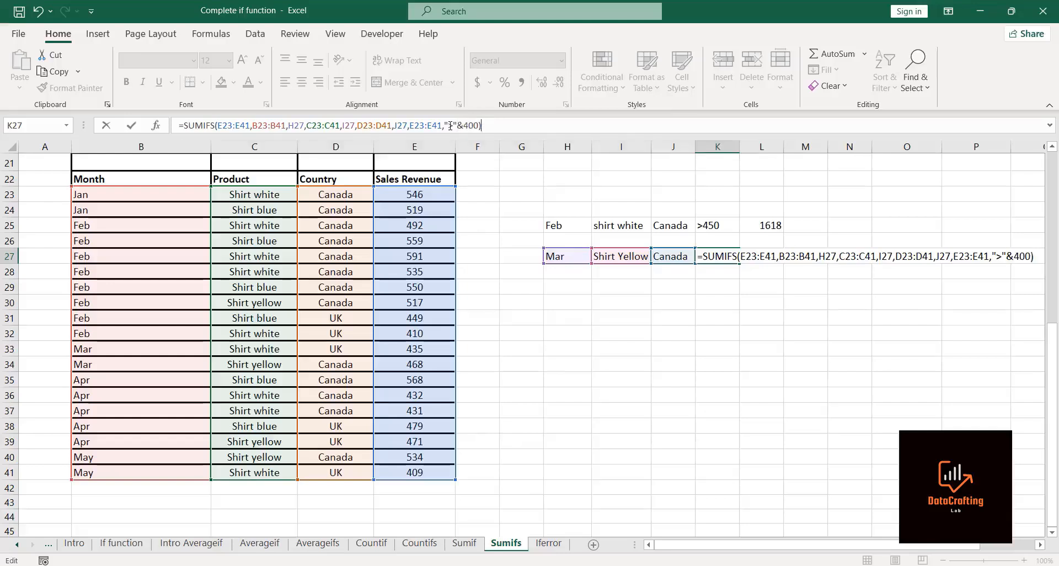
key("Return")
left_click(728, 257)
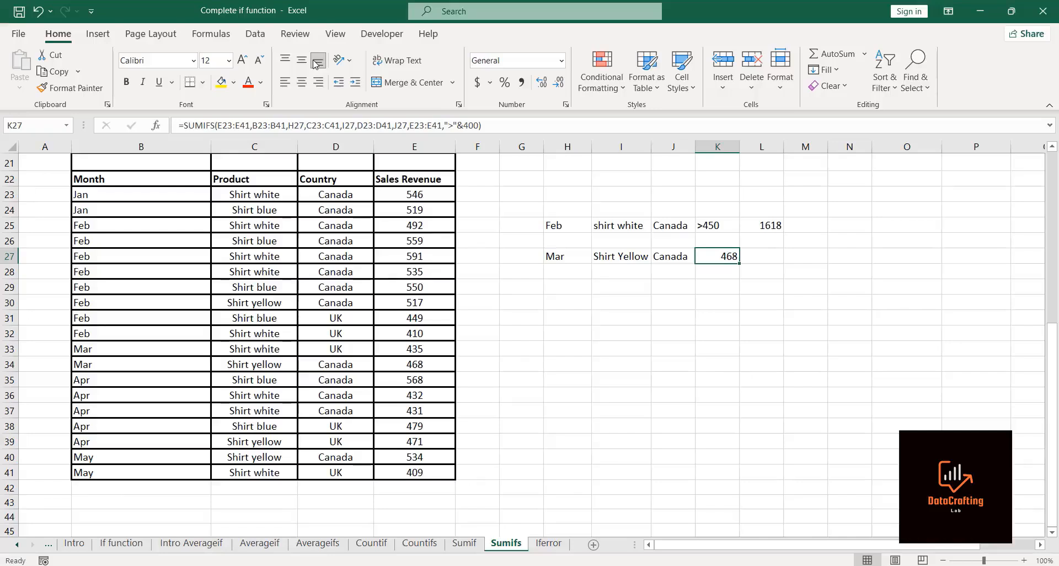
Step: Switch to the Sumif sheet and start a SUMIF in H4 with product range C3:C18 and criterion G4
key("ctrl+Page_Up")
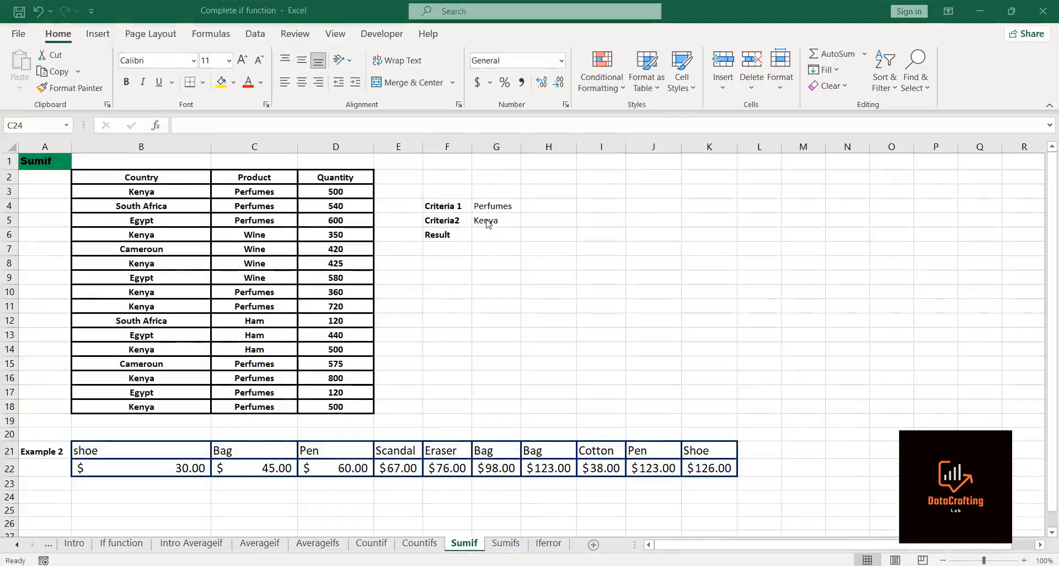
left_click(558, 204)
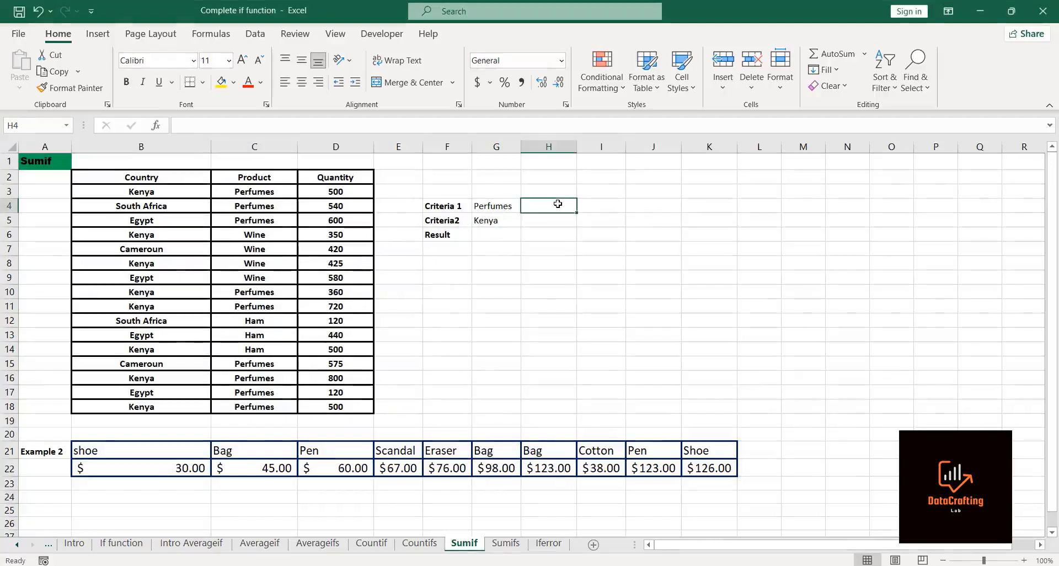
type("=su")
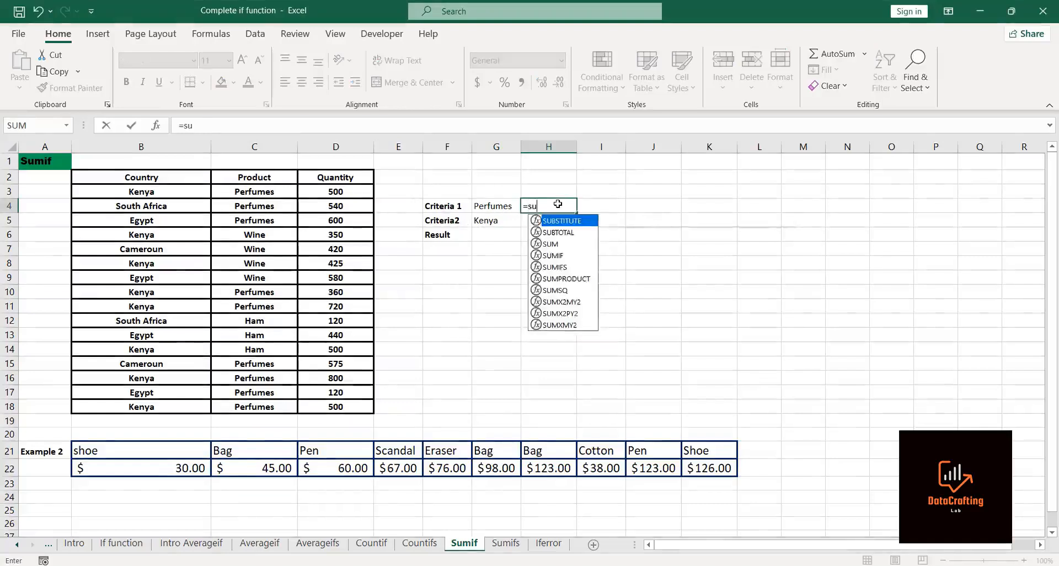
type("mif")
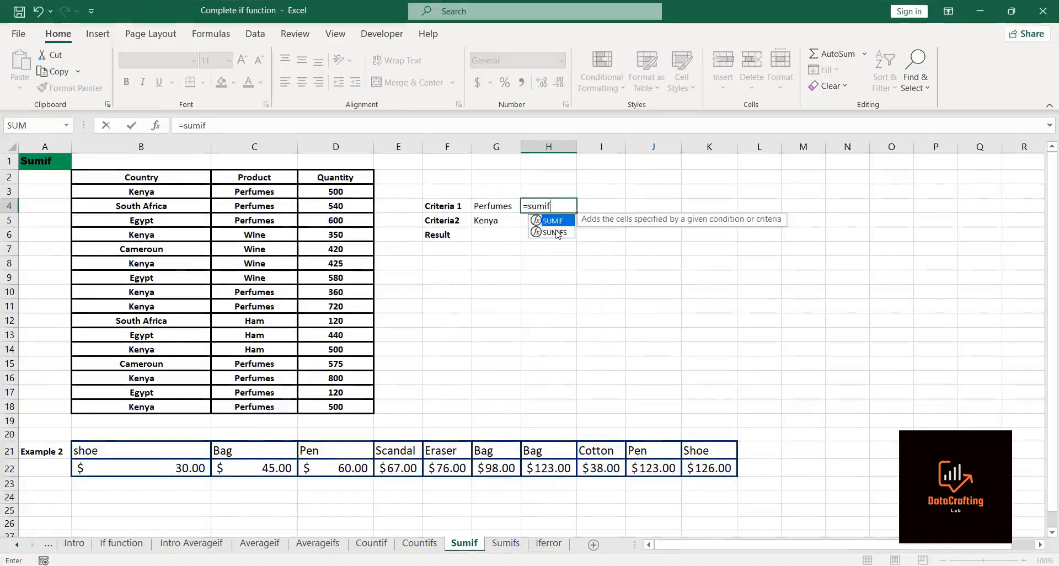
double_click(552, 222)
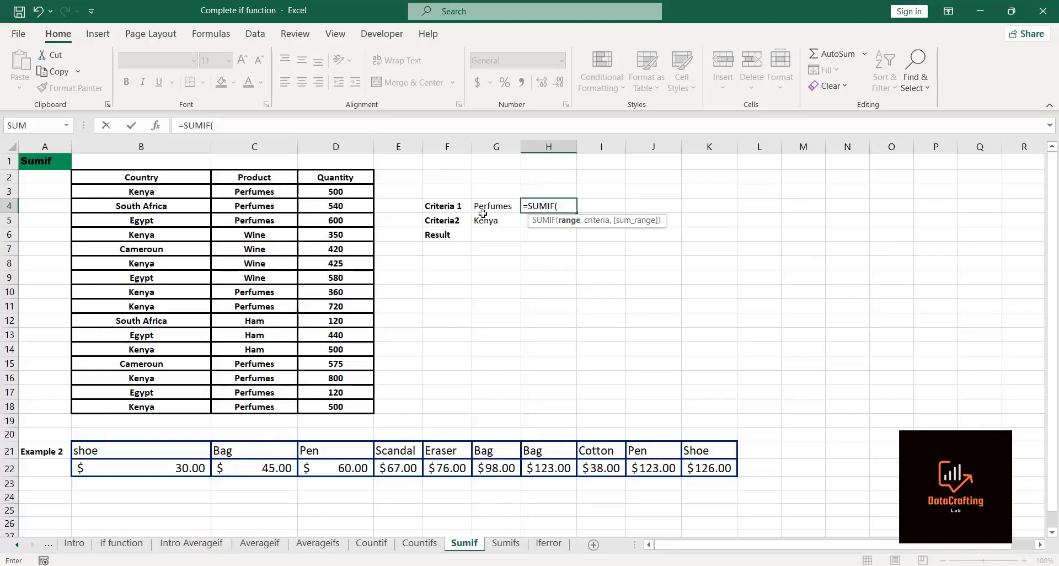
left_click(259, 191)
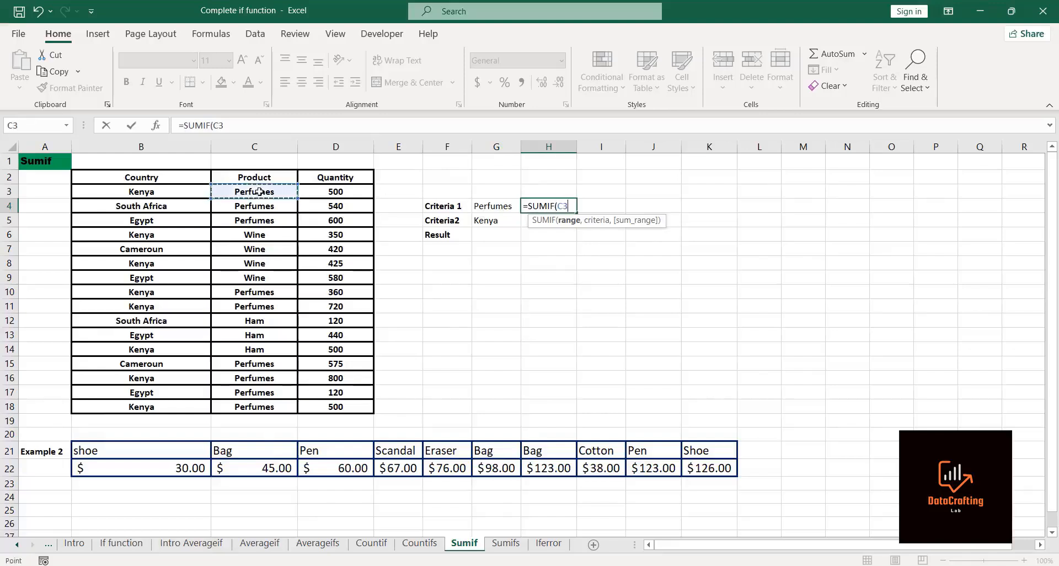
left_click_drag(259, 192, 275, 409)
type(",")
left_click(490, 205)
type(",")
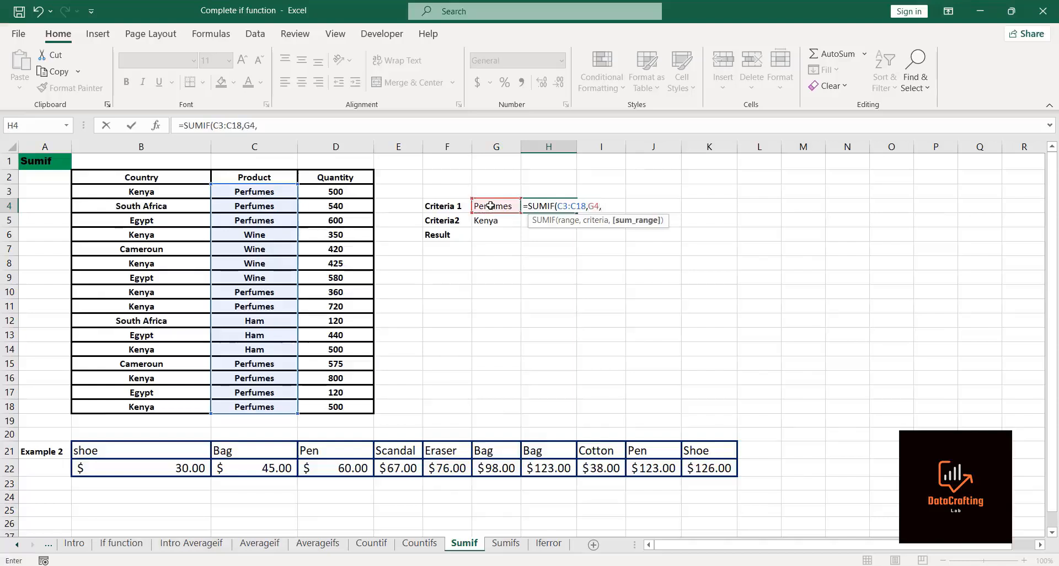
Step: Add quantities D3:D18 as the sum range of the H4 SUMIF and enter the formula
left_click(320, 191)
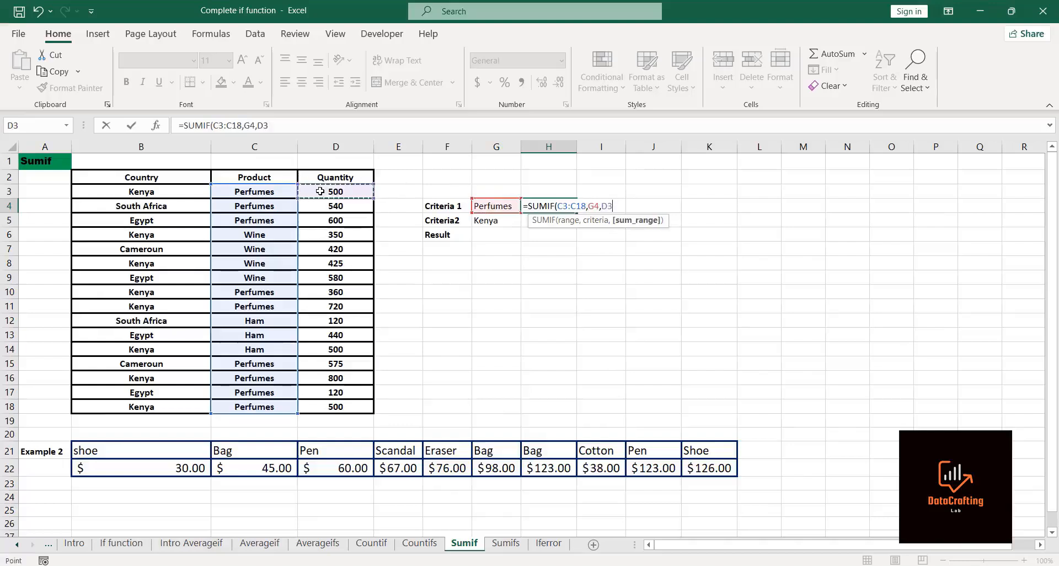
key("ctrl+shift+Down")
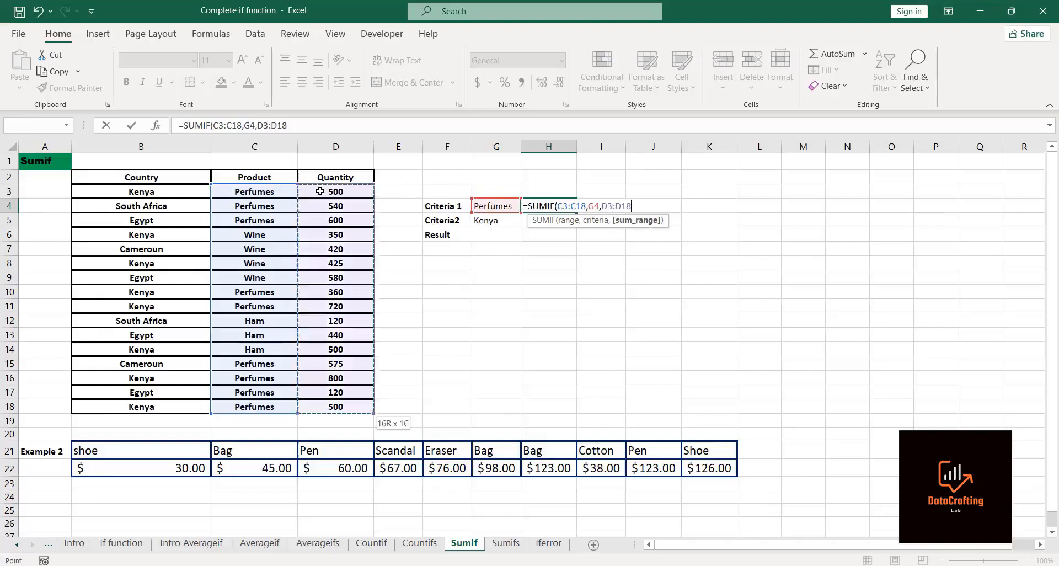
type(")")
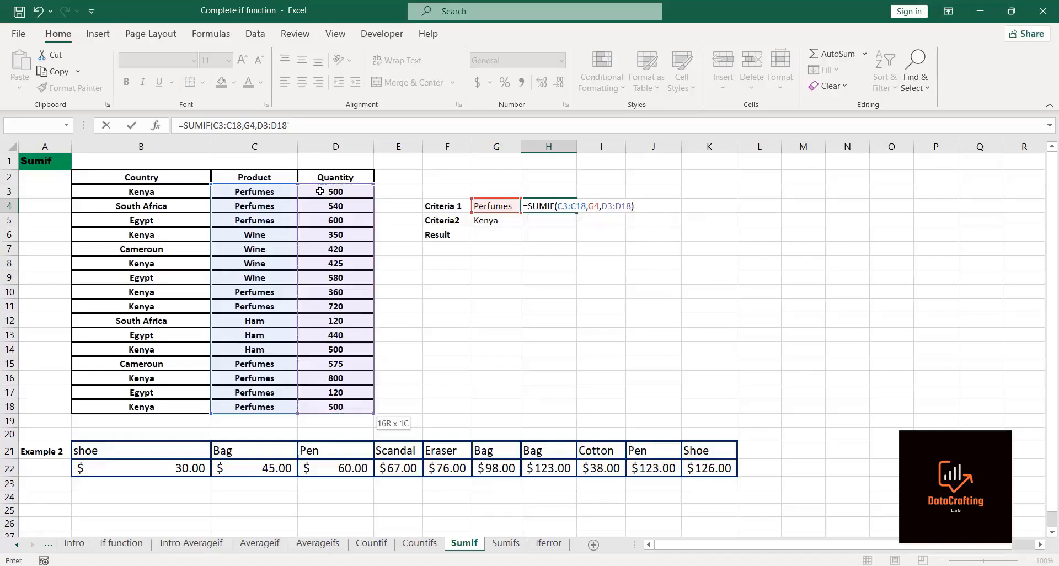
key("Return")
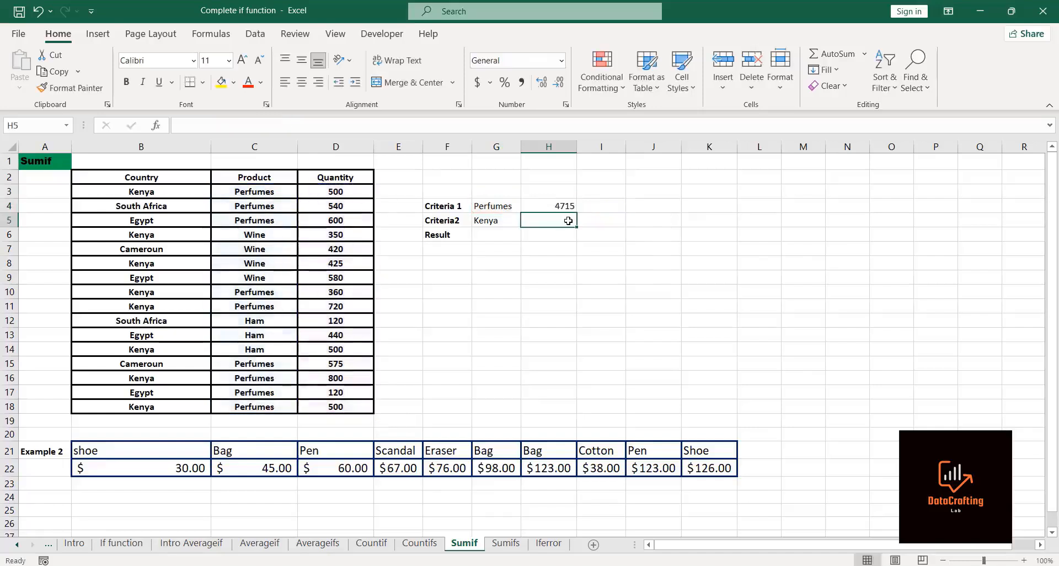
Step: Start a SUMIF in H5 with country range B3:B18 and criterion G5 (Kenya)
left_click(561, 206)
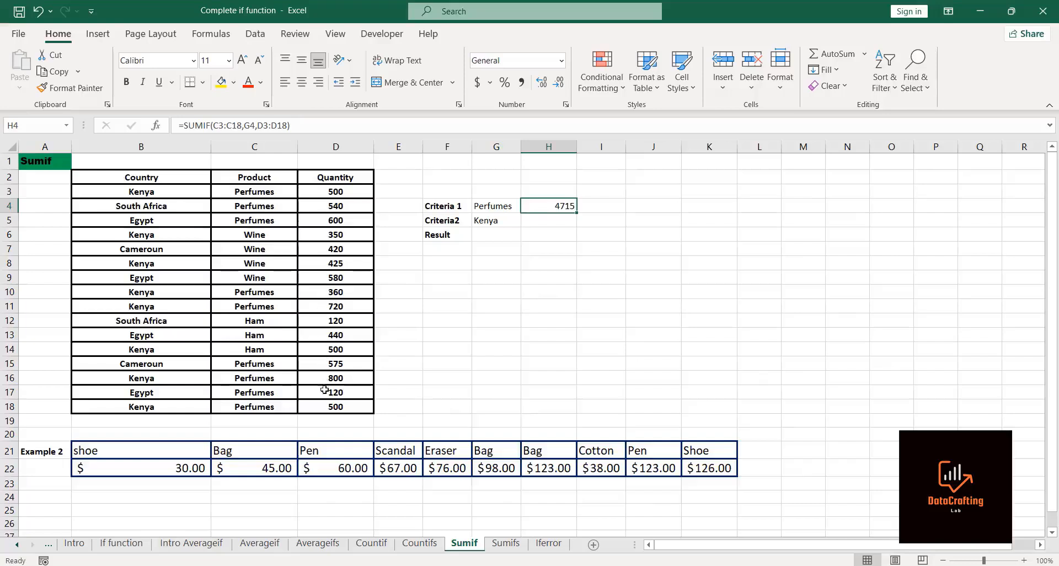
left_click(547, 223)
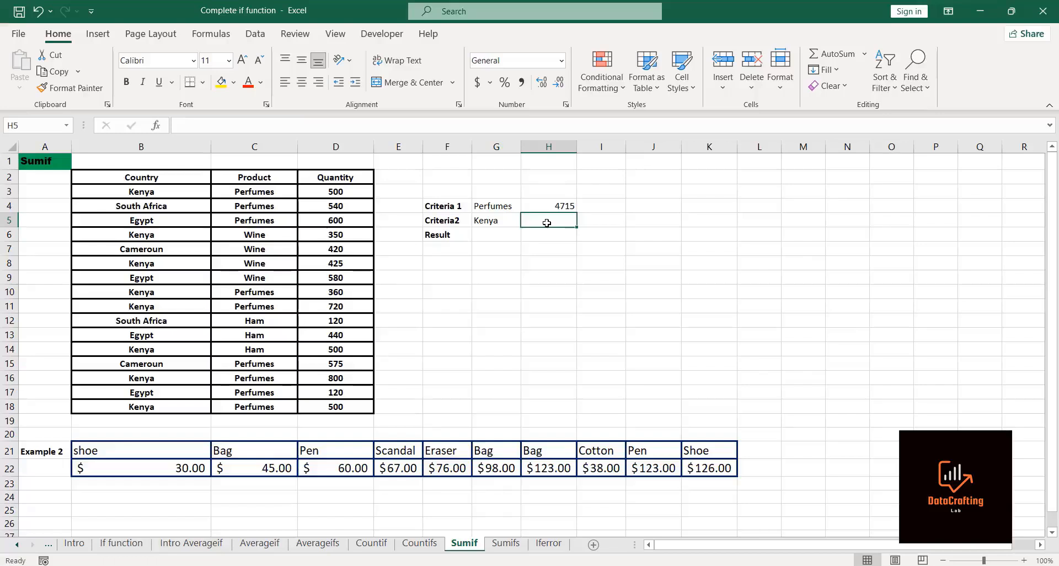
type("=sumif")
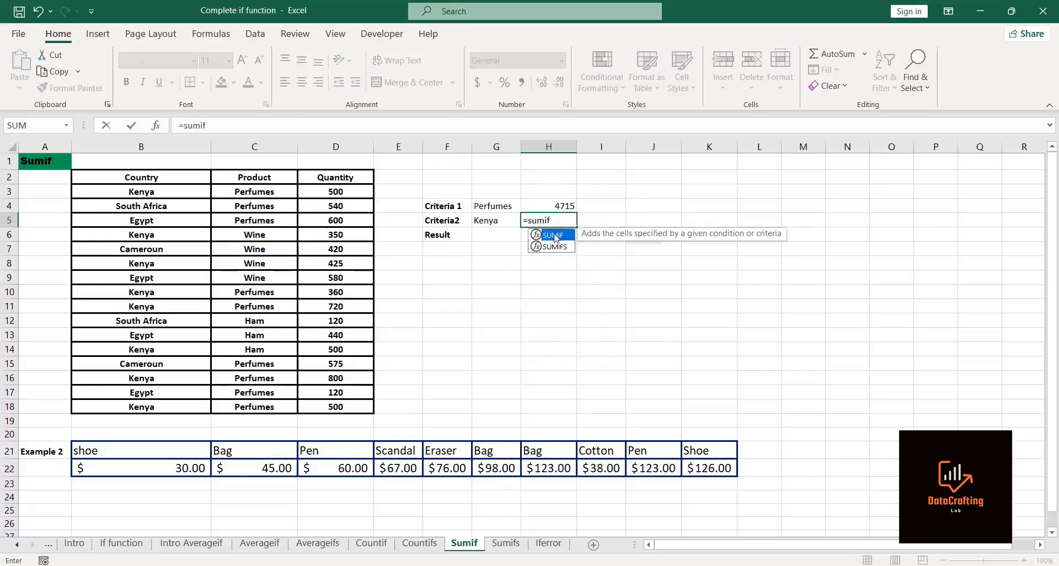
double_click(553, 235)
left_click(555, 238)
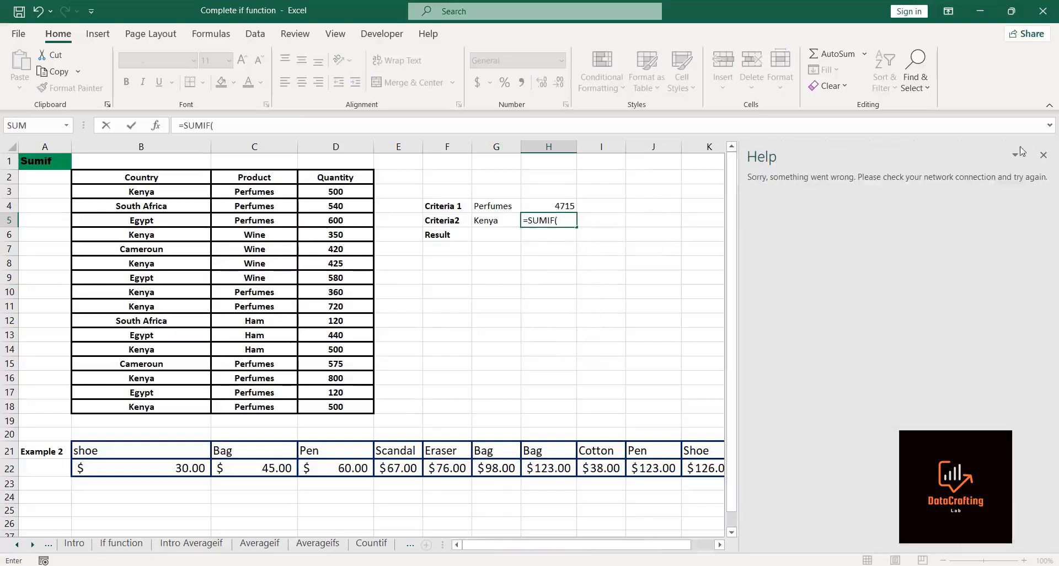
left_click(1044, 155)
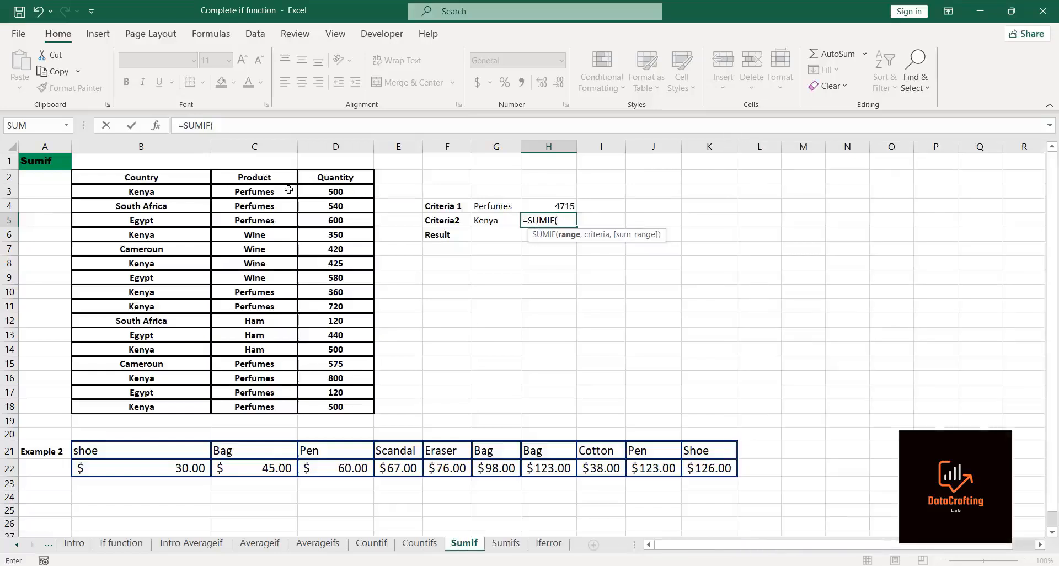
left_click(135, 190)
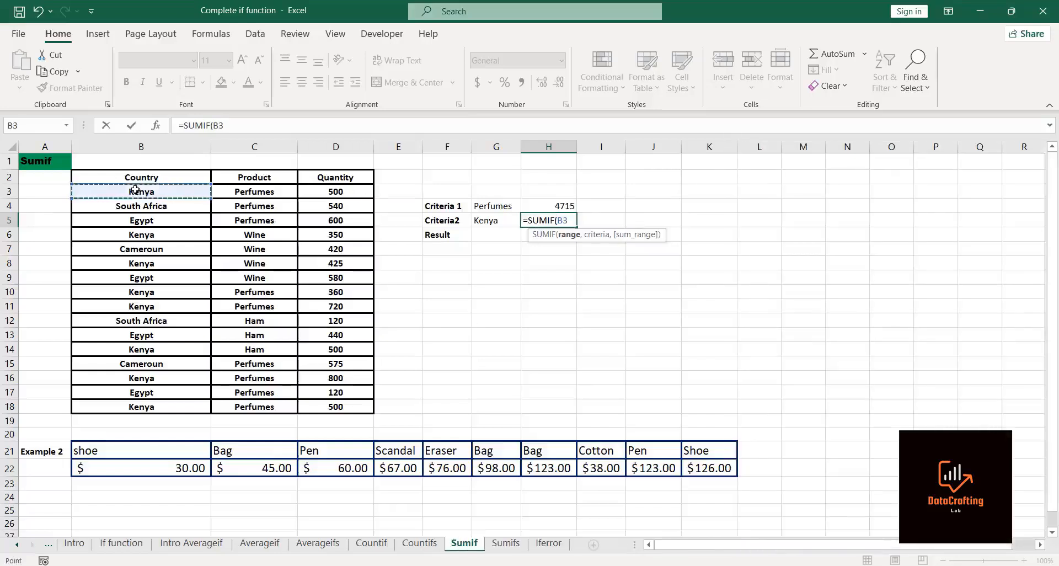
key("ctrl+shift+Down")
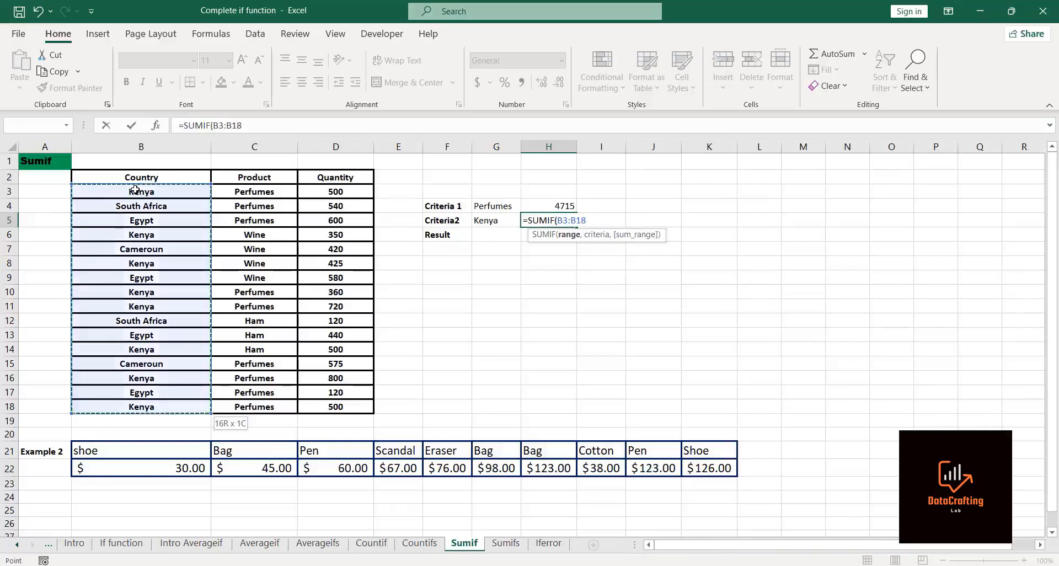
type(",")
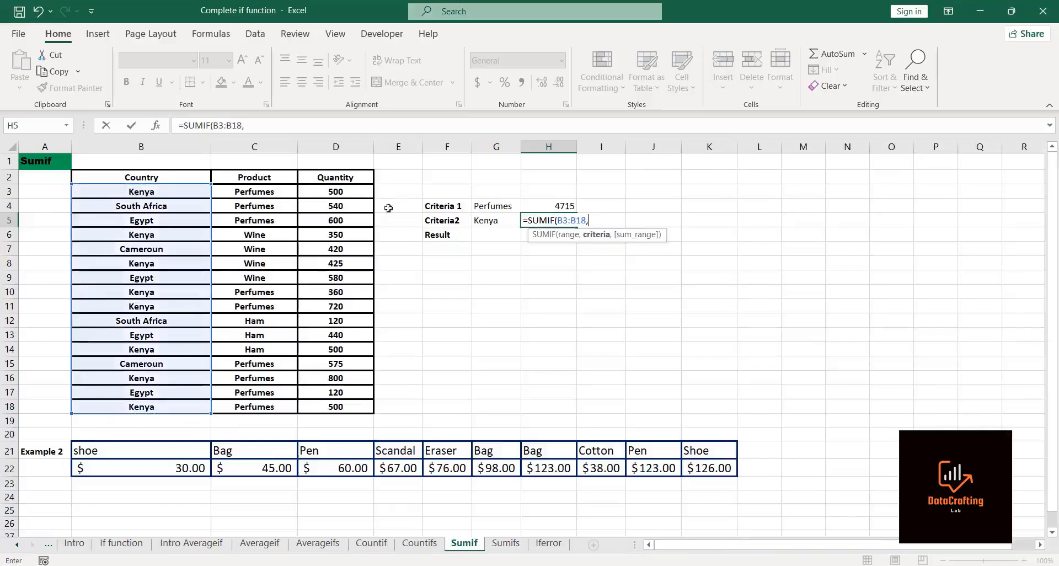
left_click(492, 220)
type(",")
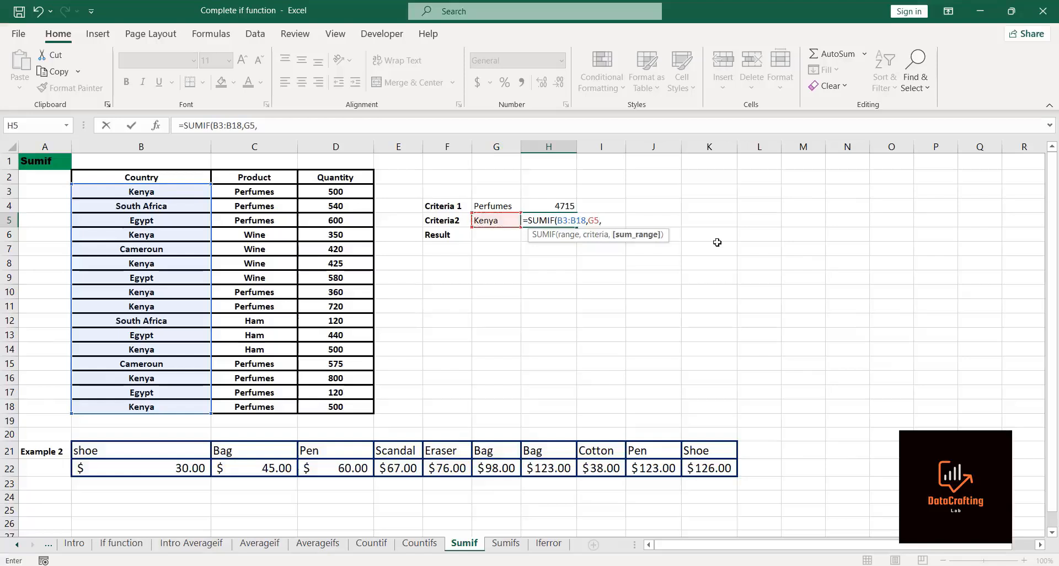
Step: Complete the H5 SUMIF with quantities D3:D18 as the sum range and enter it
left_click(318, 189)
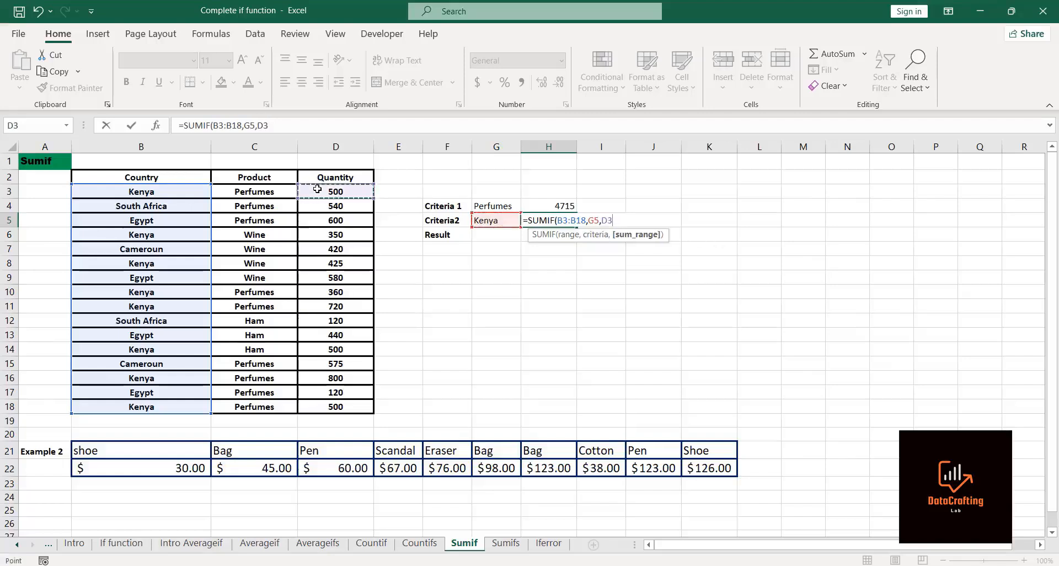
key("ctrl+shift+Down")
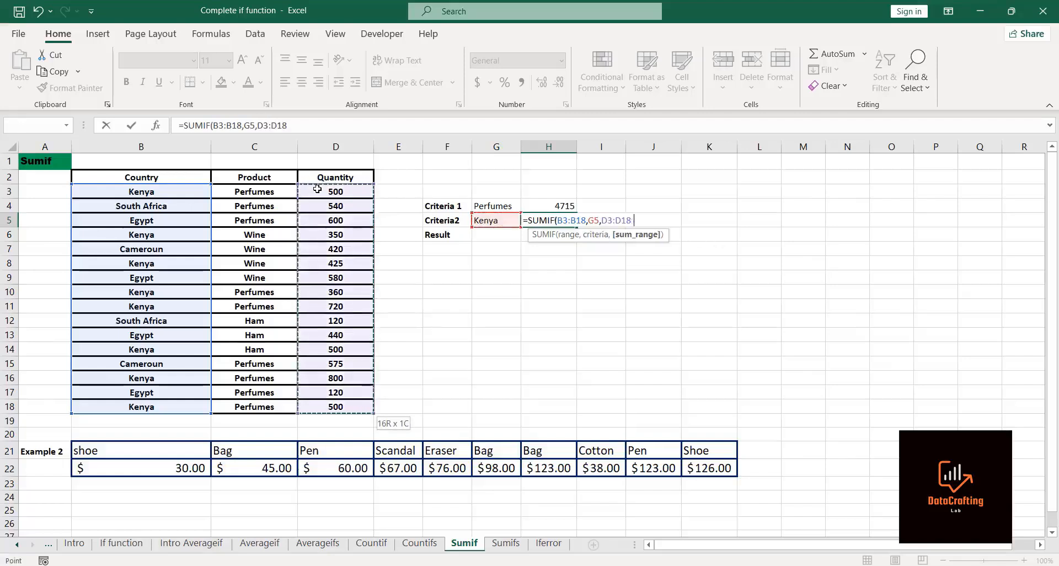
type(")")
key("Return")
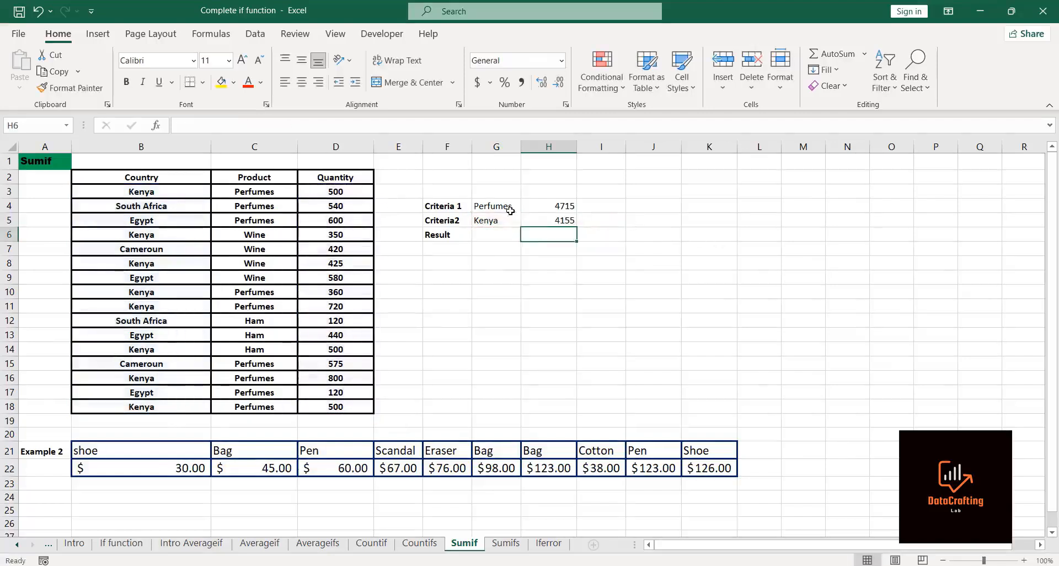
left_click(554, 223)
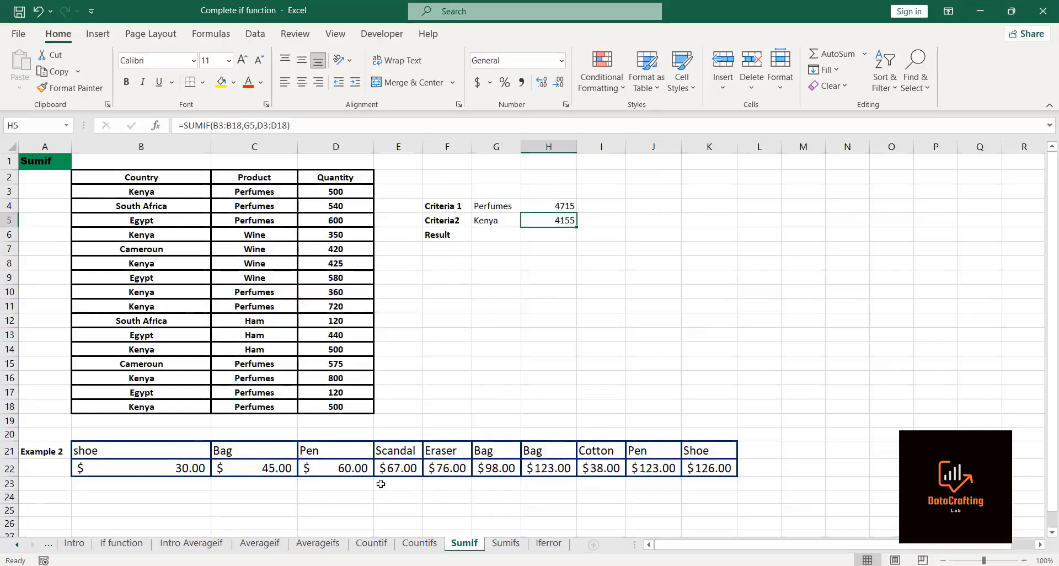
left_click(337, 495)
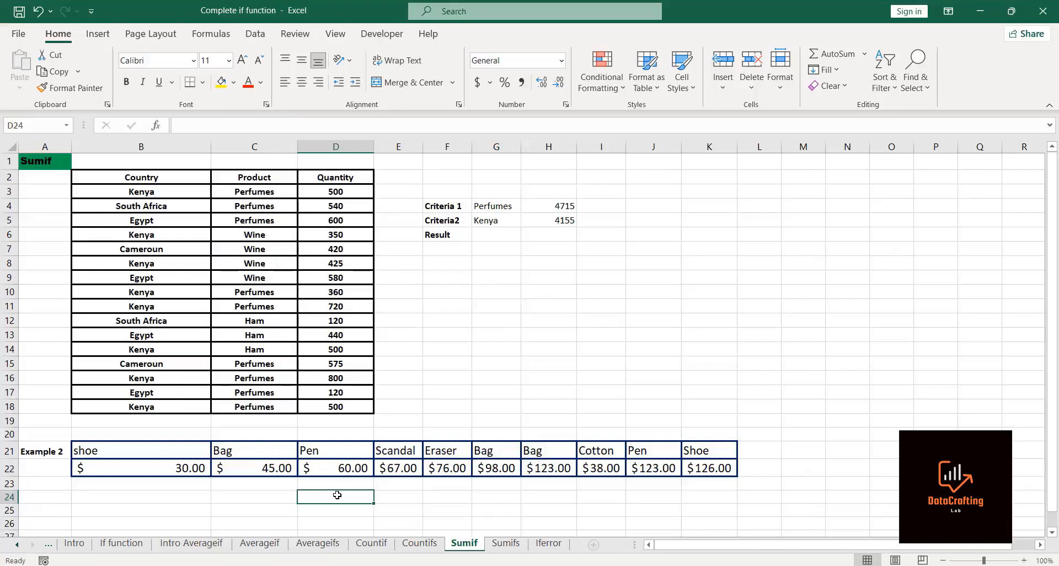
type("=")
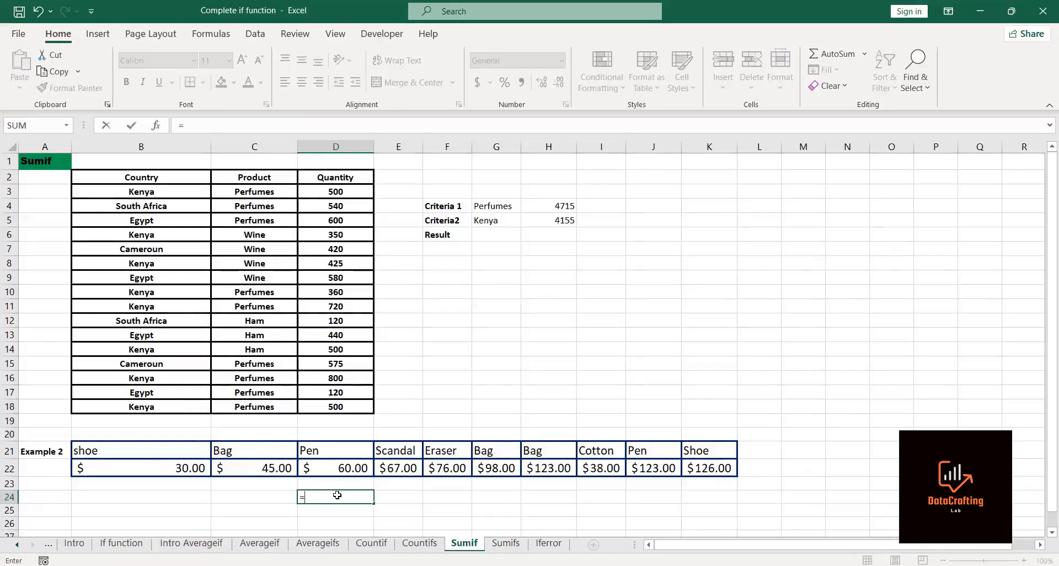
key("BackSpace")
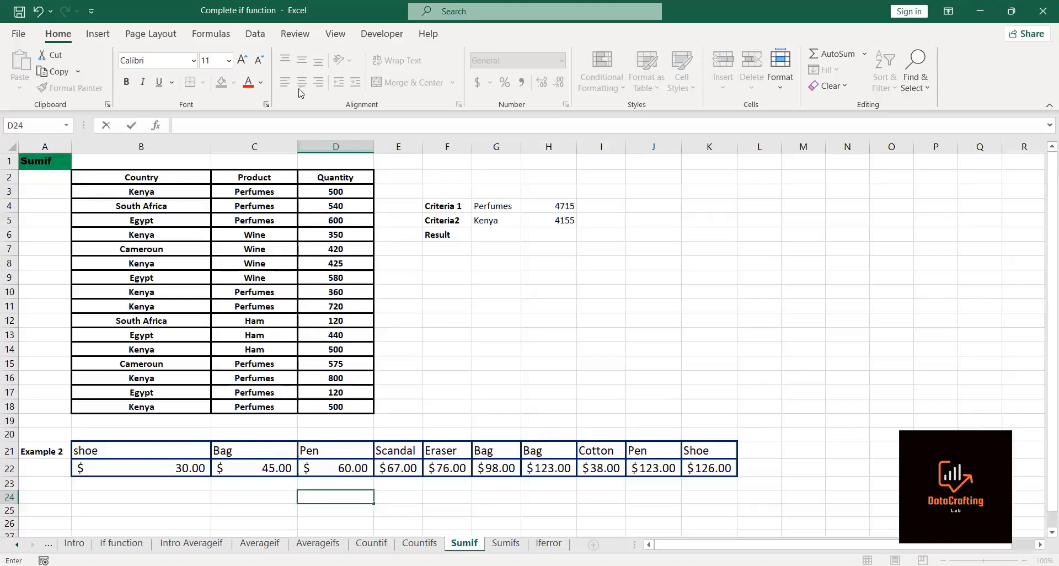
left_click(305, 40)
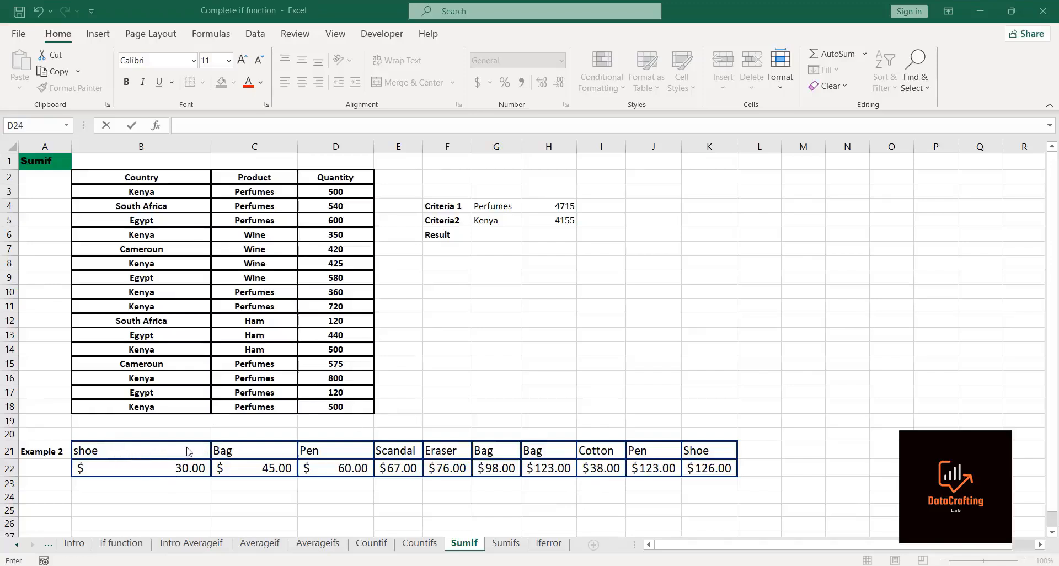
Step: Start a SUMIF in D24 using the Example 2 item names B21:K21 as the range
left_click(286, 495)
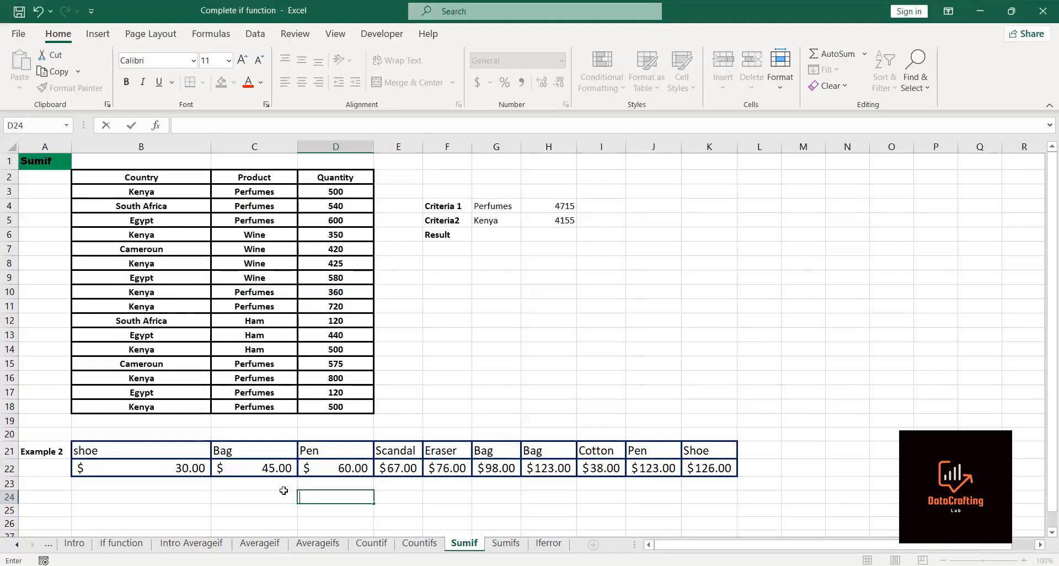
type("=sumif")
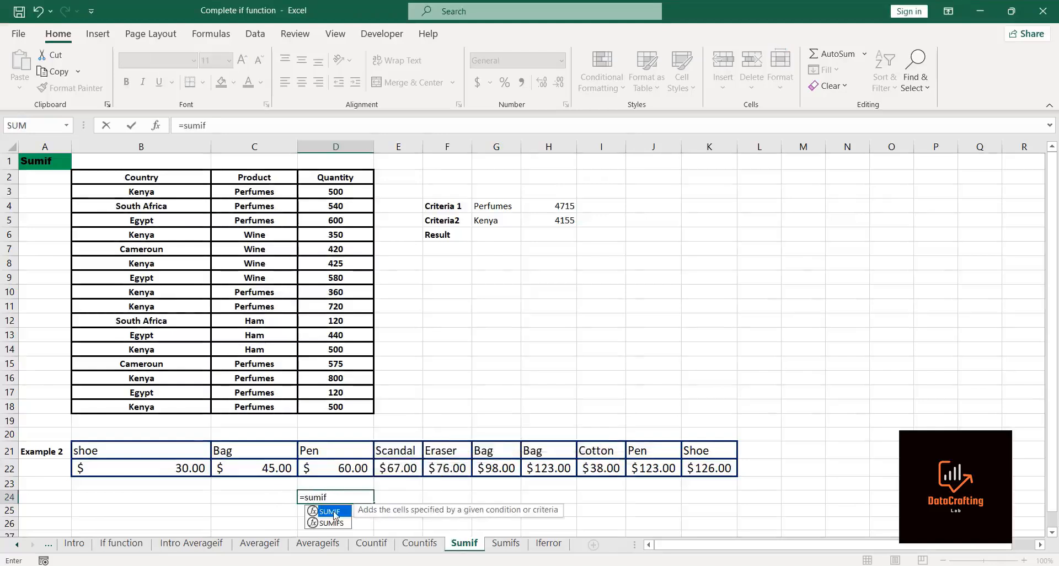
double_click(331, 511)
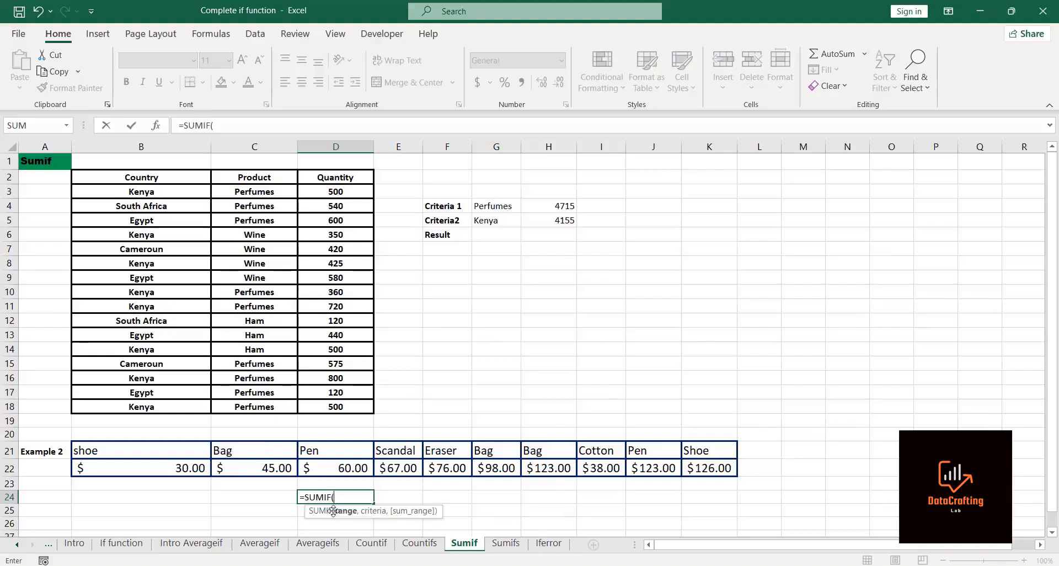
left_click(163, 445)
key("shift+Right")
key("shift+Right")
key("shift+Right")
key("shift+Right")
key("shift+Right")
key("shift+Right")
key("shift+Right")
key("shift+Right")
key("shift+Right")
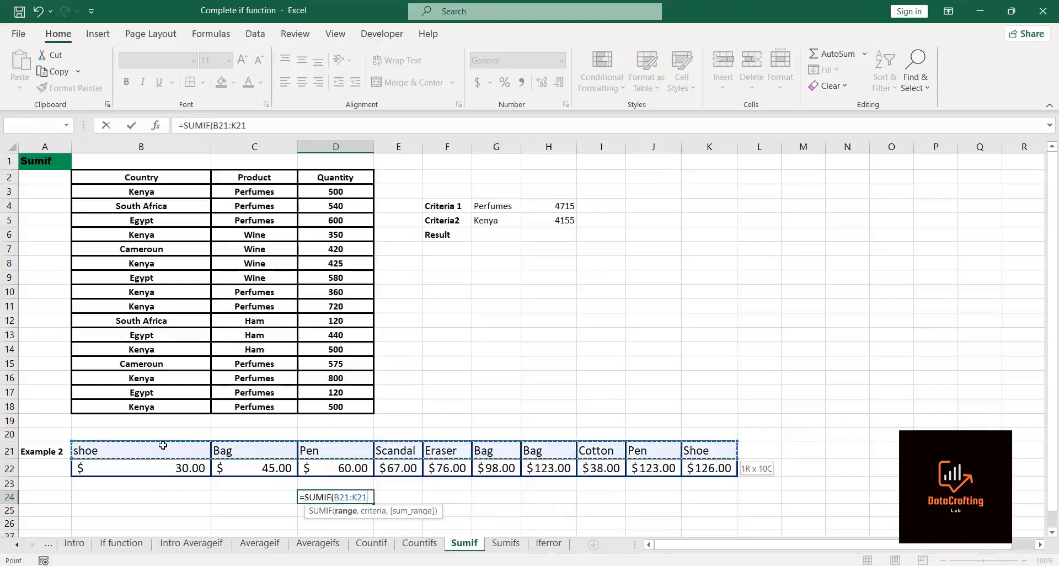
type(",")
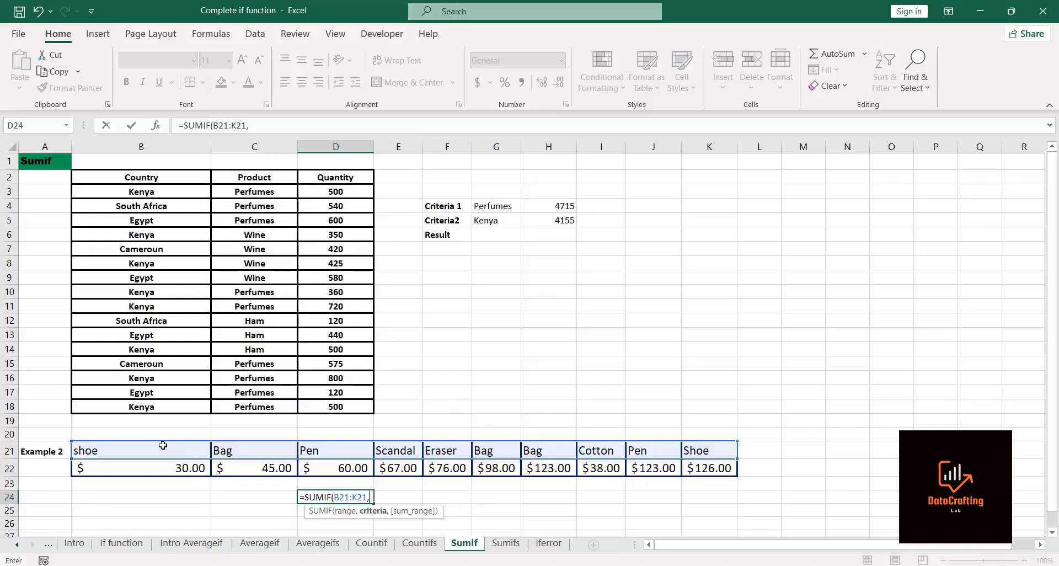
Step: Complete the D24 SUMIF with criterion C21 (Bag) and sum range B22:K22, and enter it
left_click(228, 448)
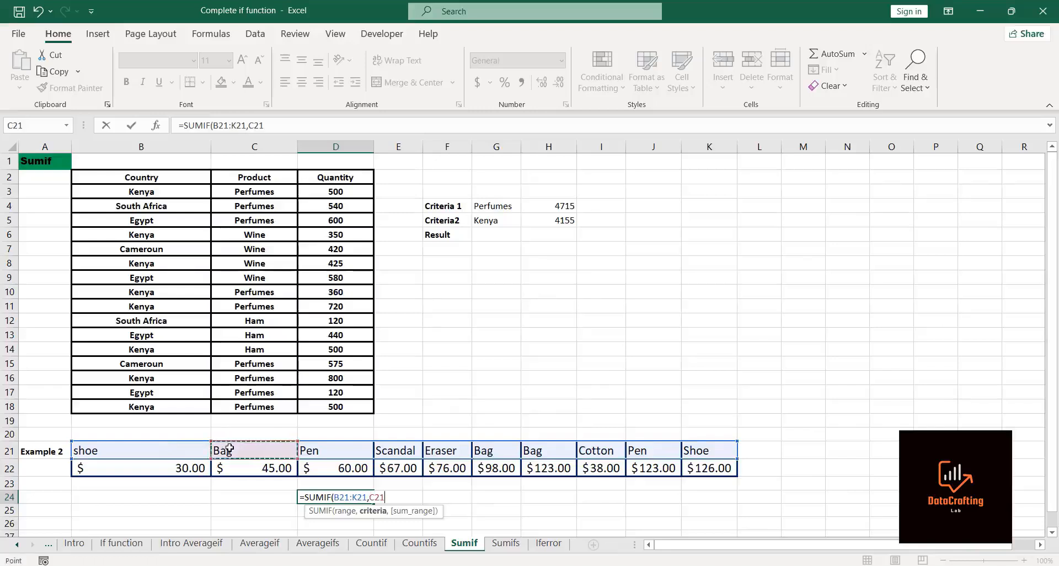
type(",")
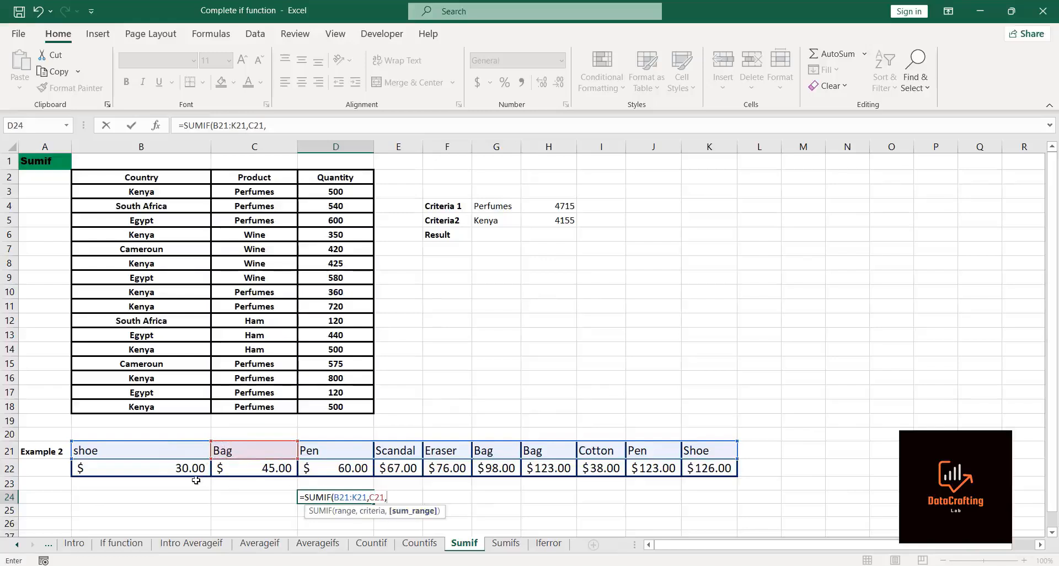
left_click(145, 471)
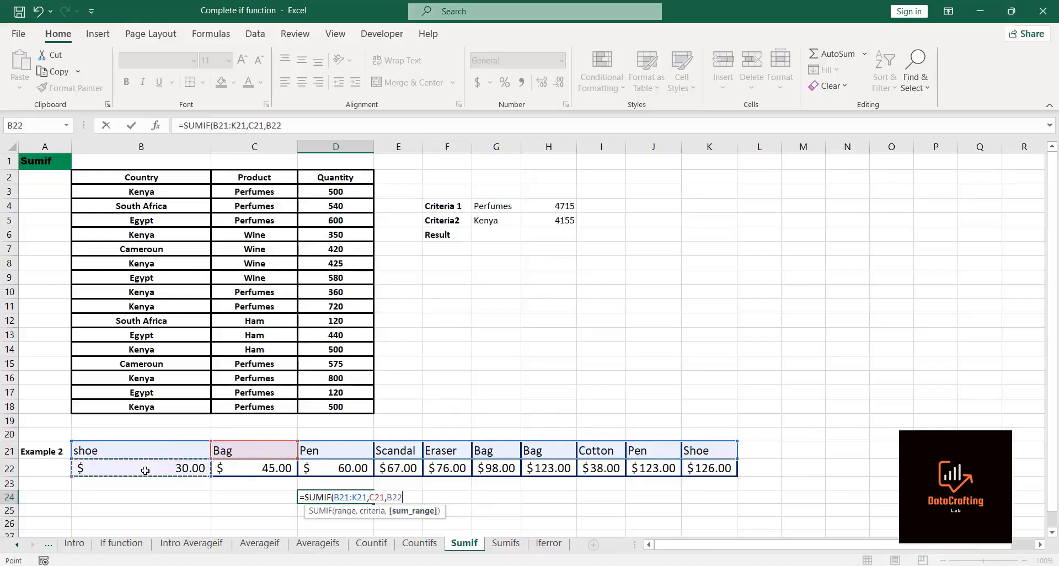
key("ctrl+shift+Right")
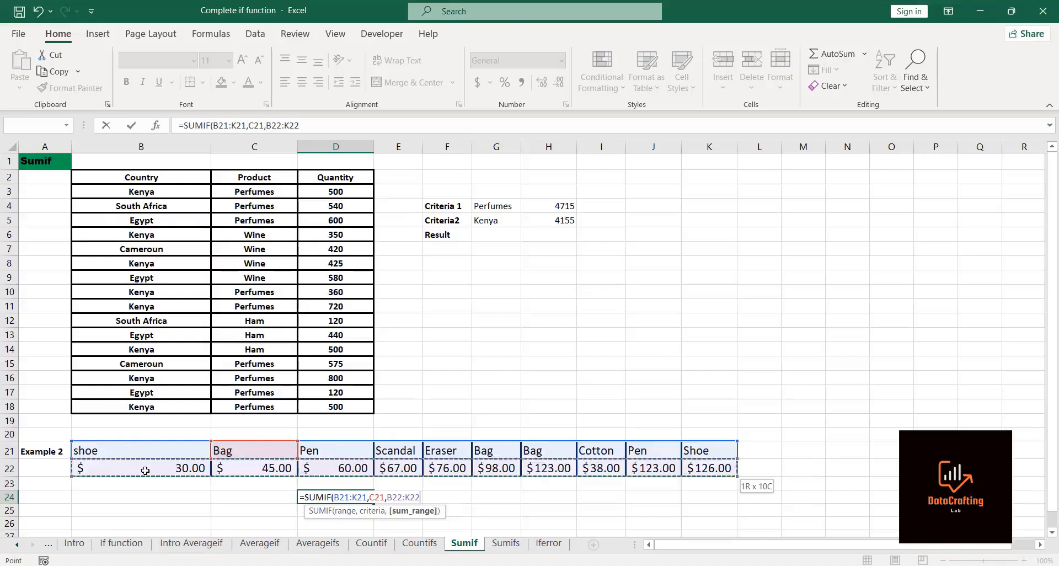
type(")")
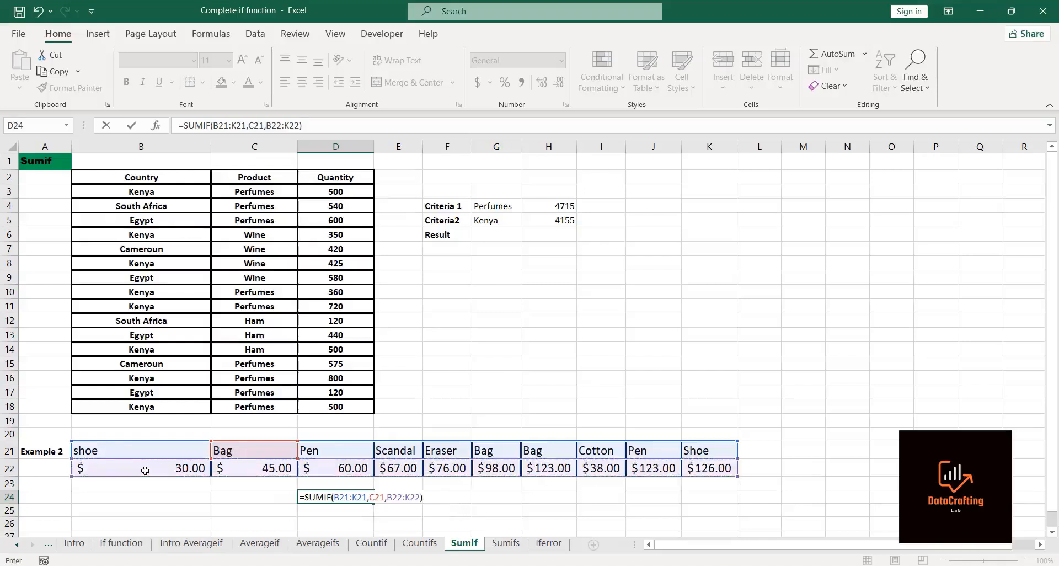
key("Return")
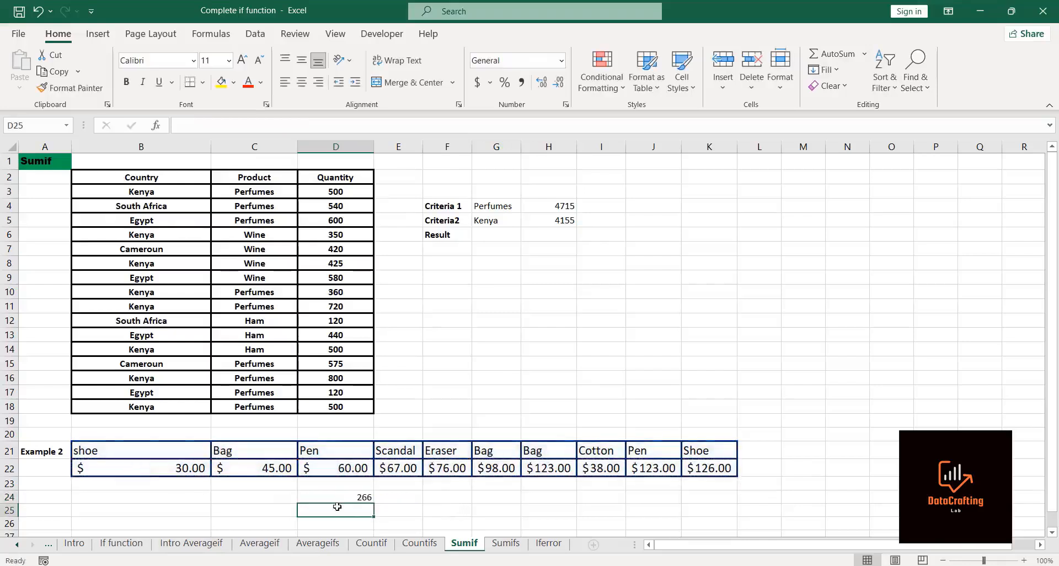
Step: Label C24 as Bags and C25 as Pen
left_click(318, 494)
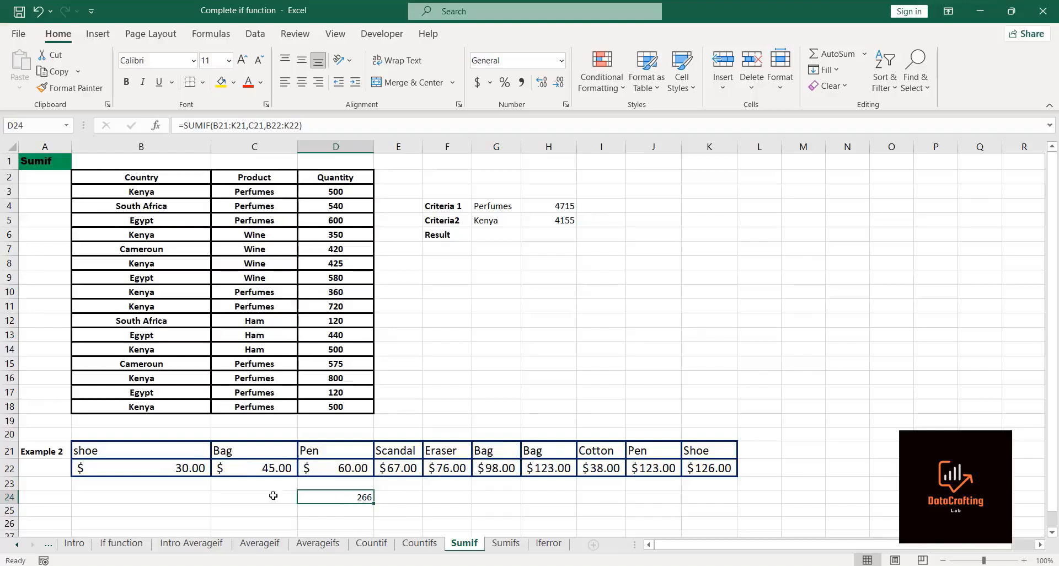
left_click(233, 499)
type("Bags")
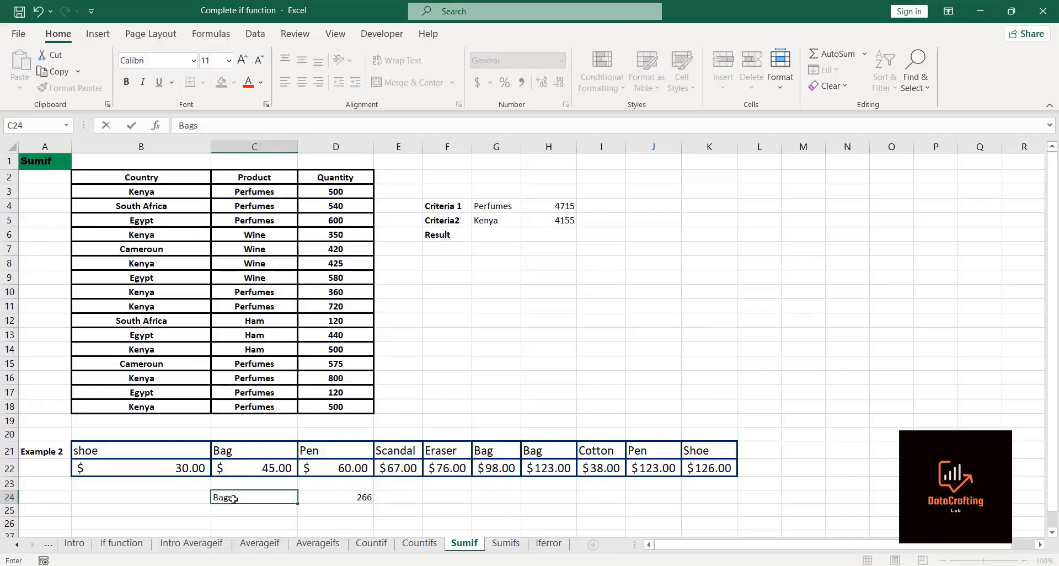
key("Return")
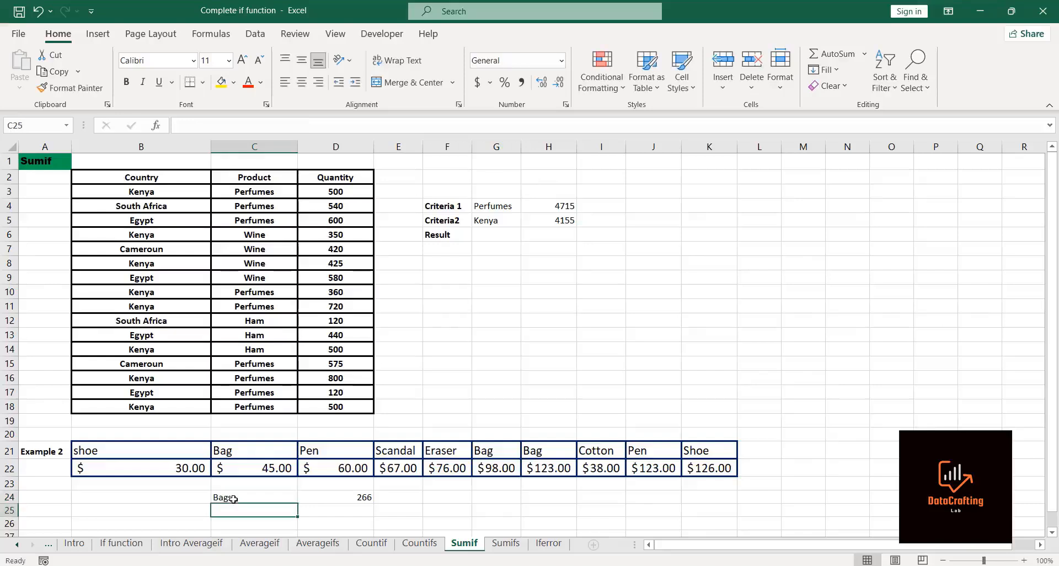
type("P")
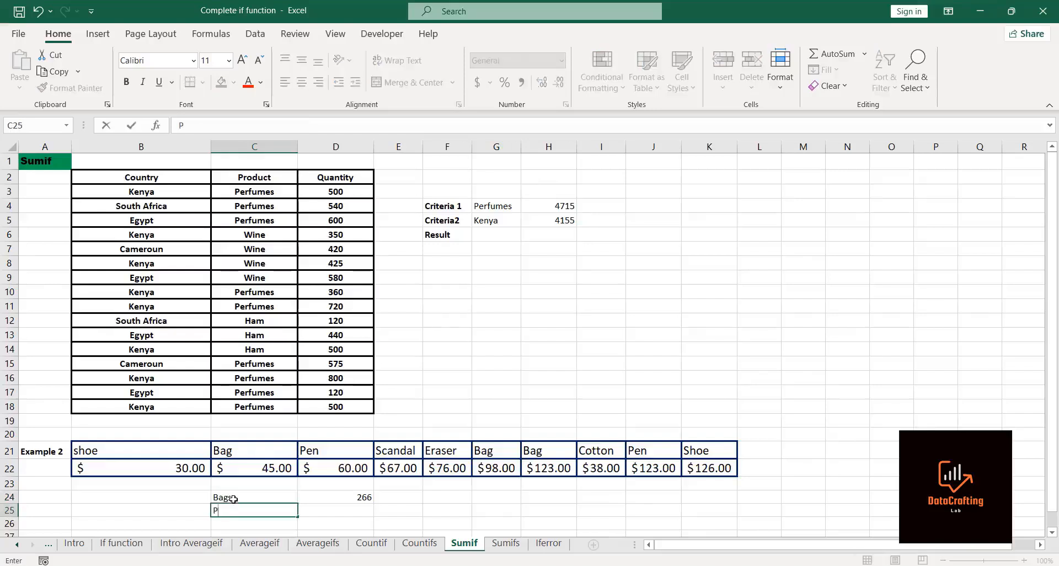
type("en")
key("Tab")
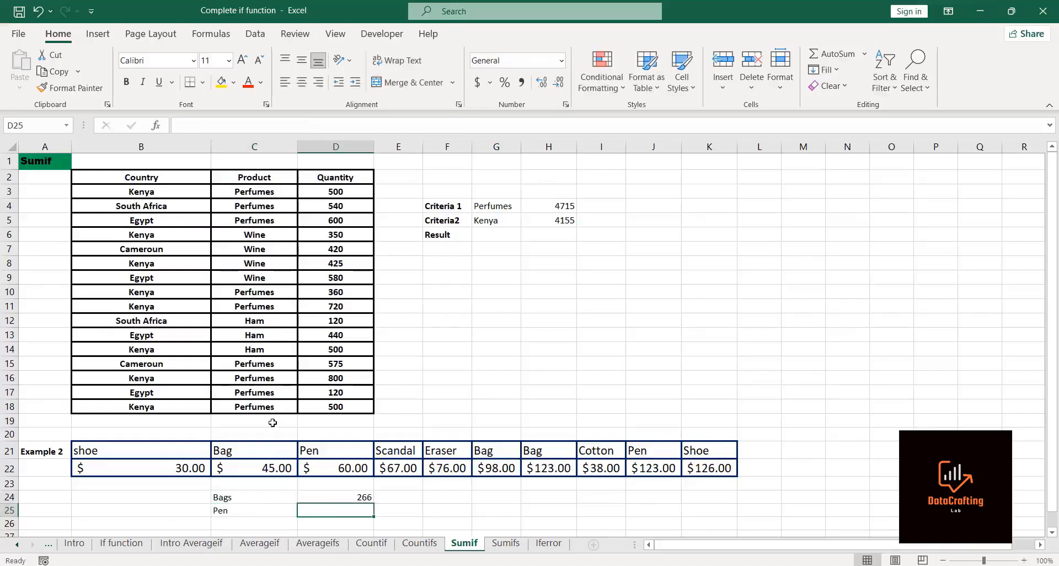
Step: Start a SUMIF in D25 with the item names B21:K21 as the range
type("=sumi")
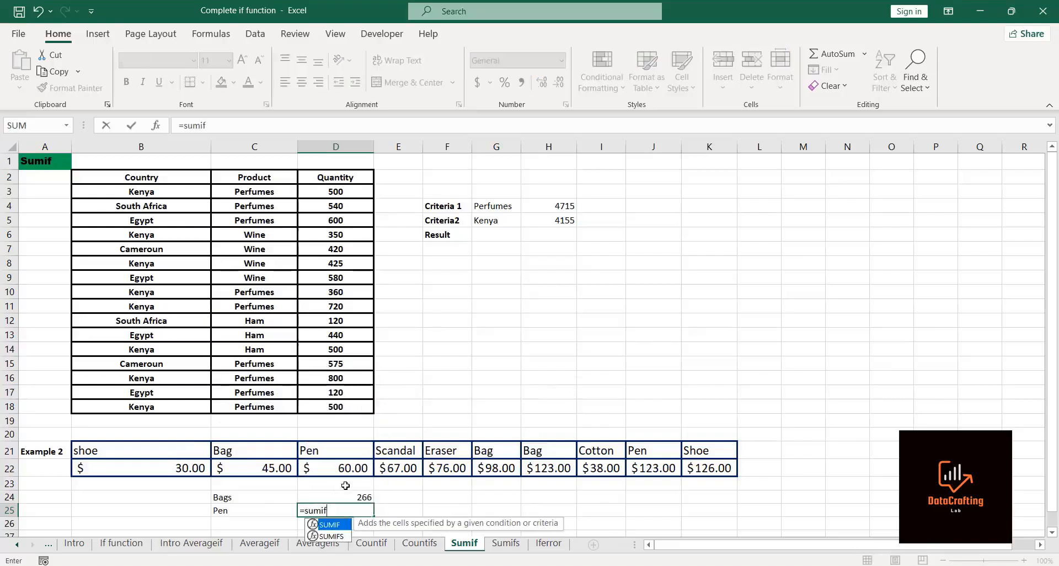
type("f")
double_click(331, 524)
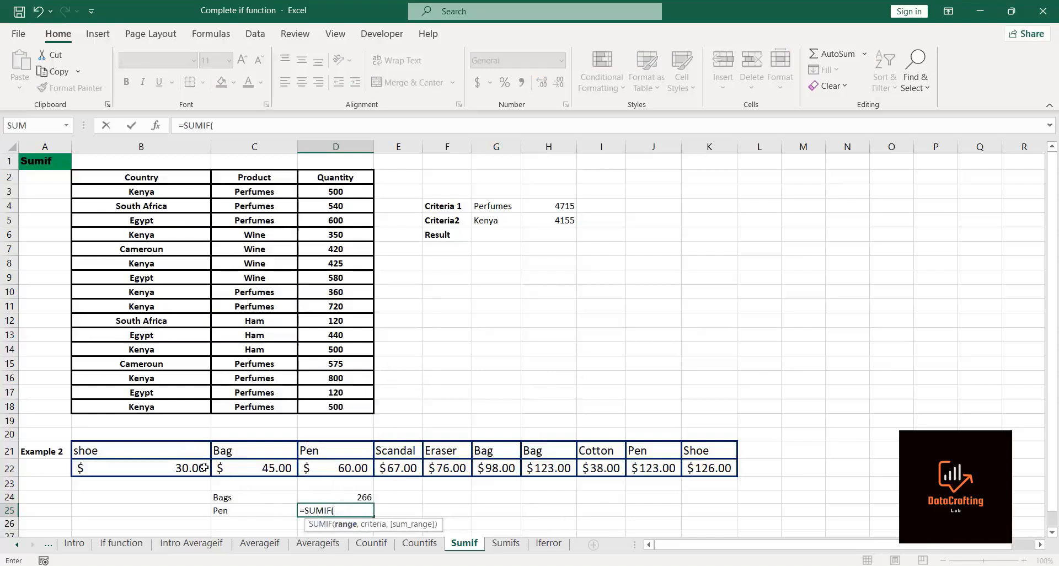
left_click(153, 450)
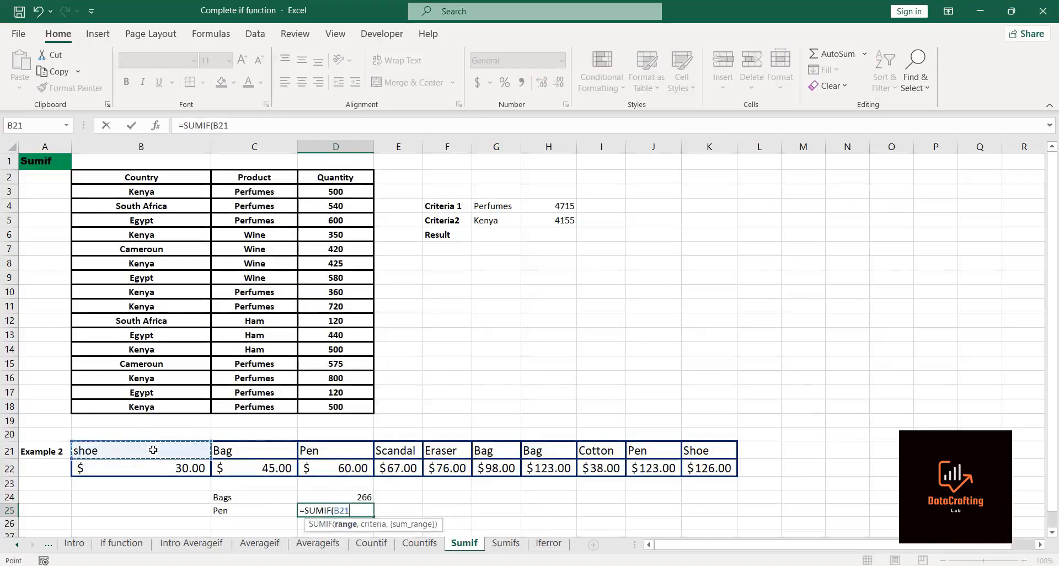
key("ctrl+shift+Right")
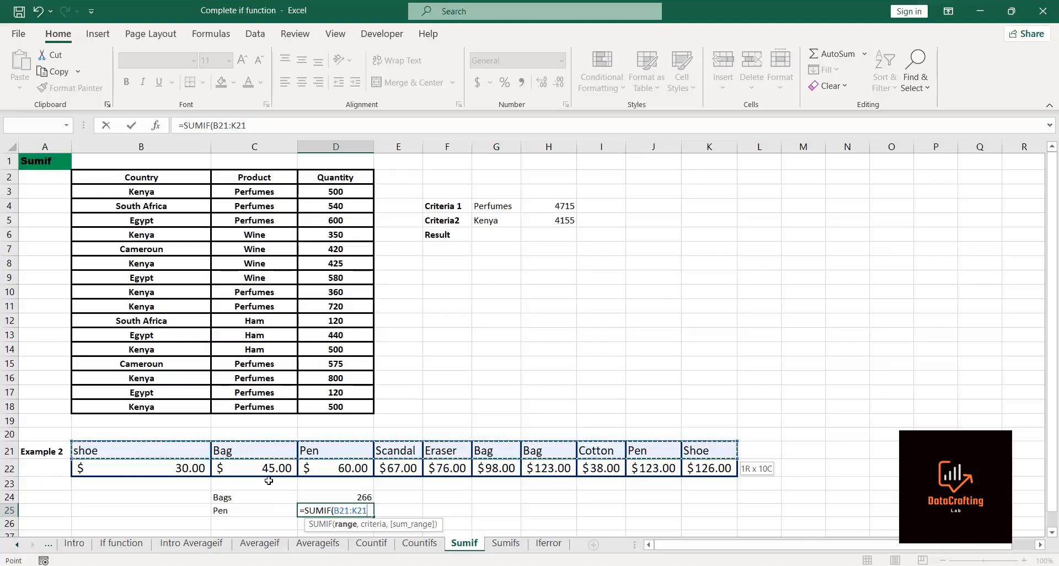
type(",")
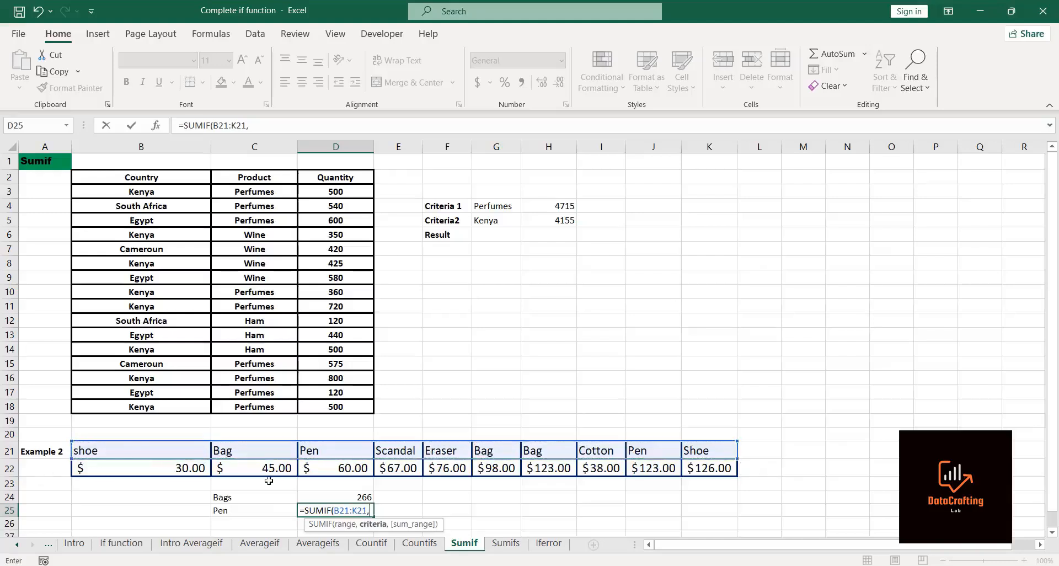
Step: Complete the D25 SUMIF with criterion C25 (Pen) and sum range B22:K22, and enter it
left_click(219, 511)
type(",")
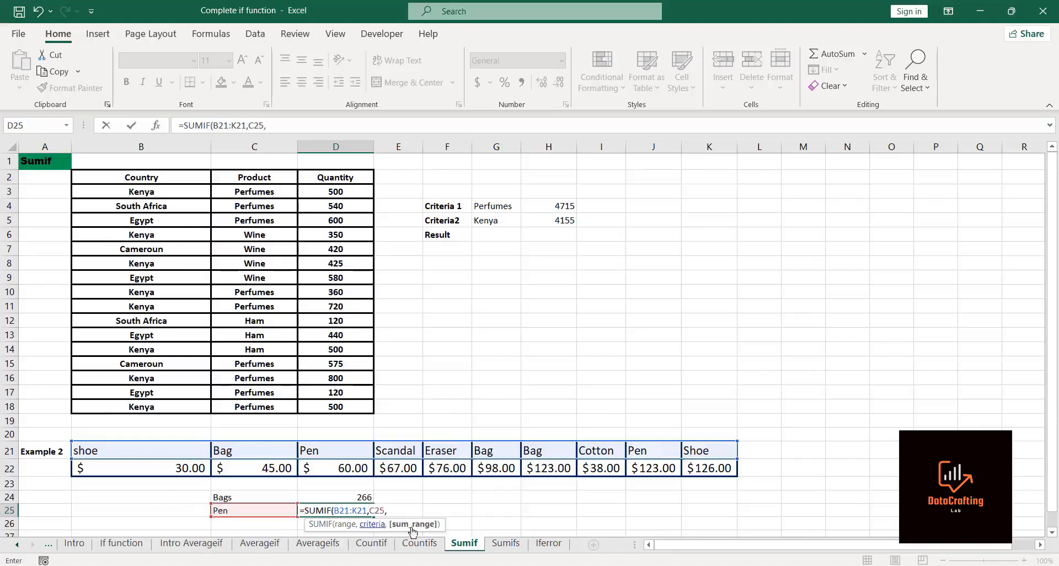
left_click(170, 467)
key("ctrl+shift+Right")
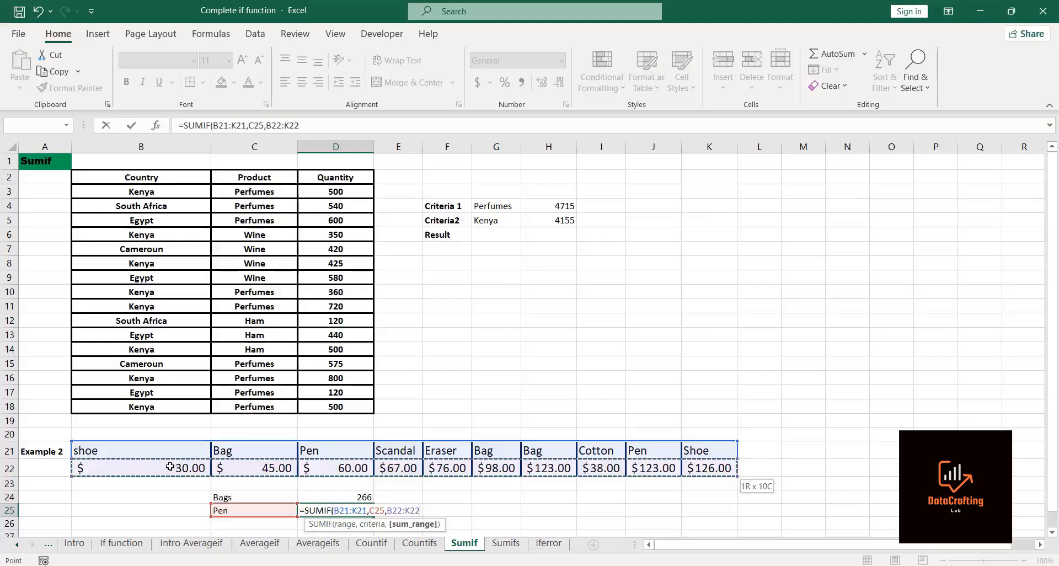
type(")")
key("Return")
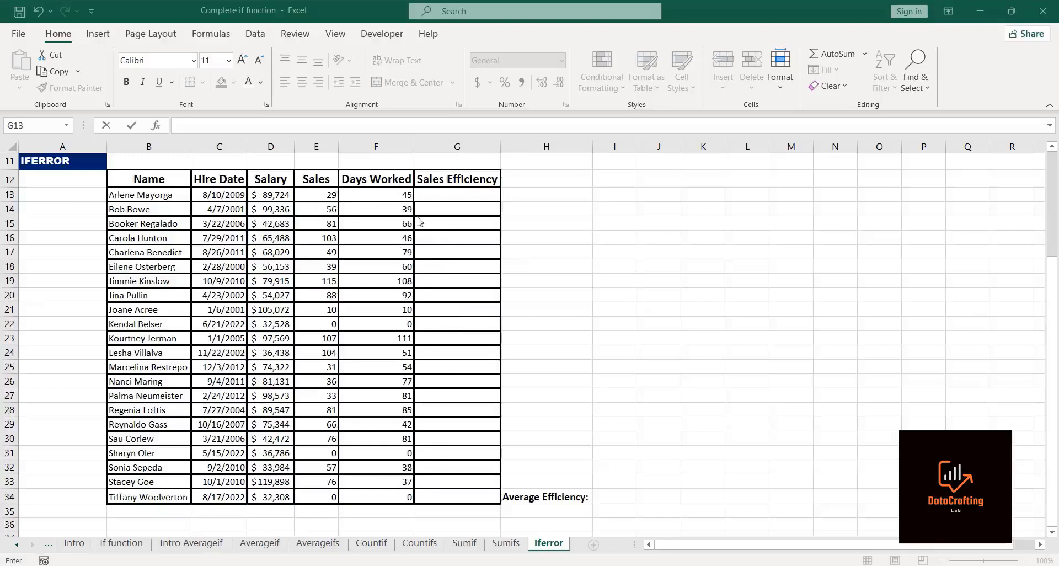
Step: On the Iferror sheet, calculate Sales Efficiency in G13 as =E13/F13 and fill it down to G34
left_click(454, 192)
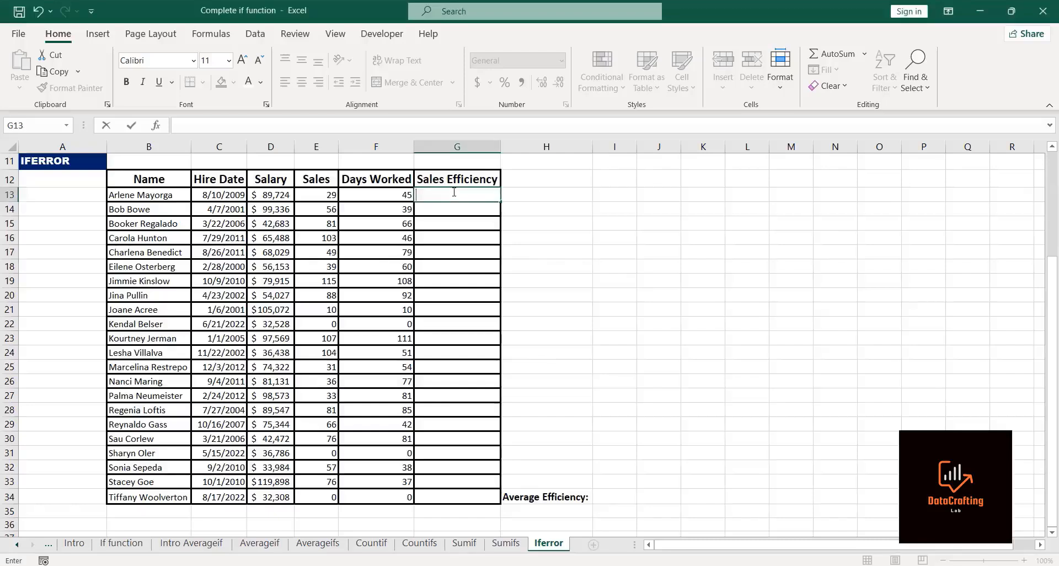
type("=")
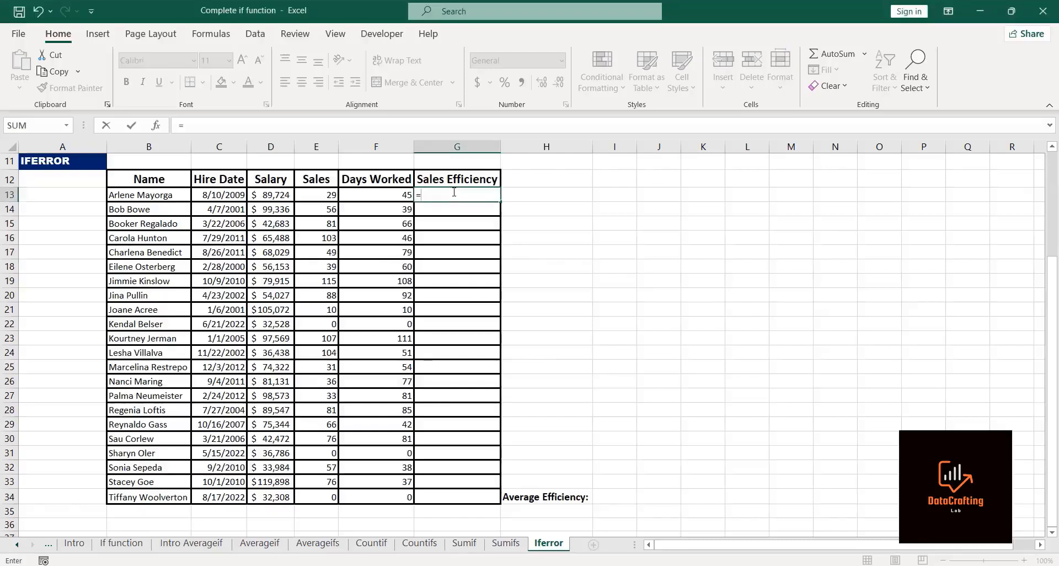
left_click(318, 194)
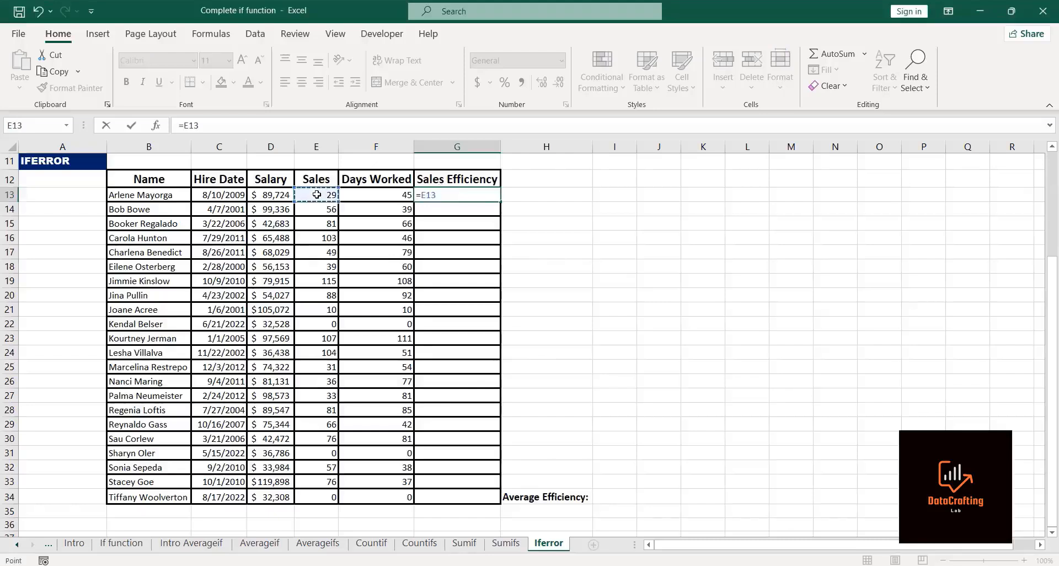
type("/")
left_click(383, 197)
key("Return")
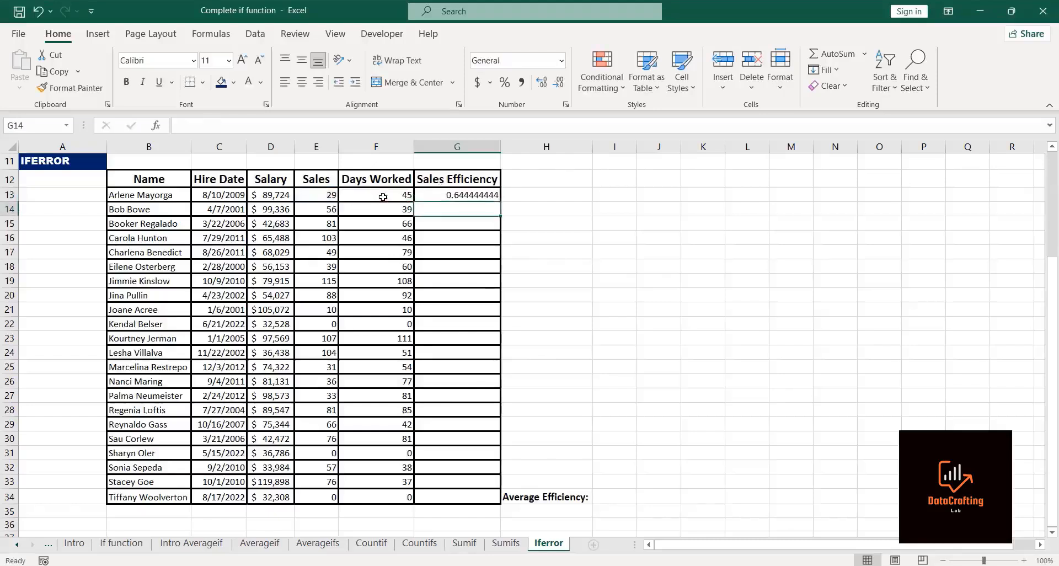
left_click(451, 192)
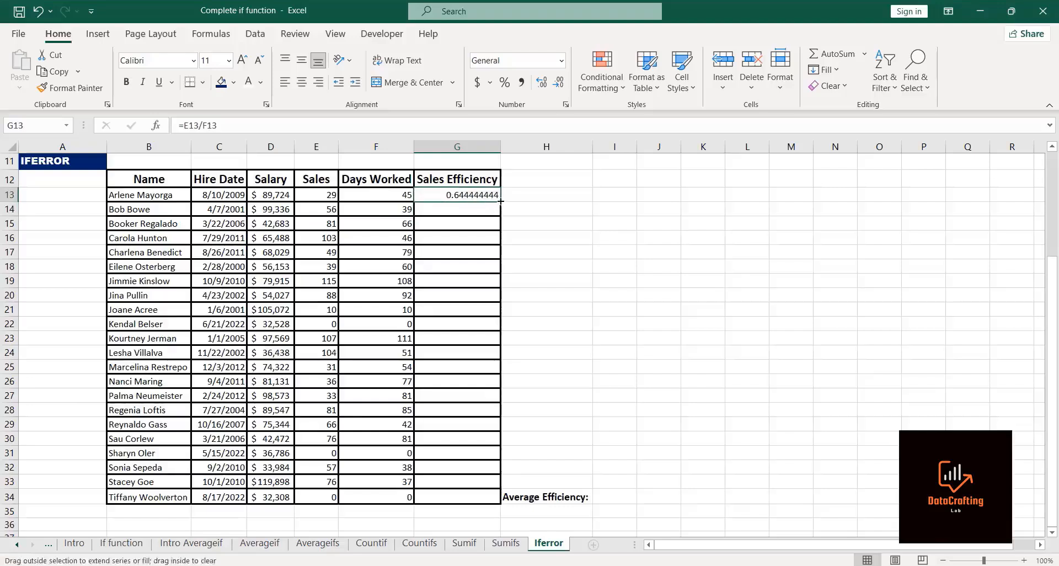
double_click(500, 201)
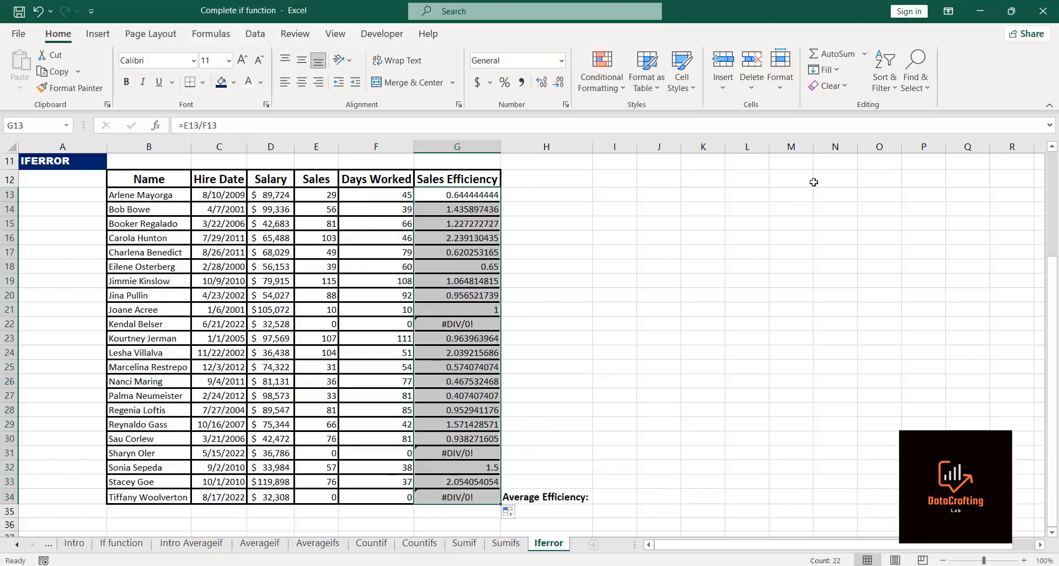
key("alt+Tab")
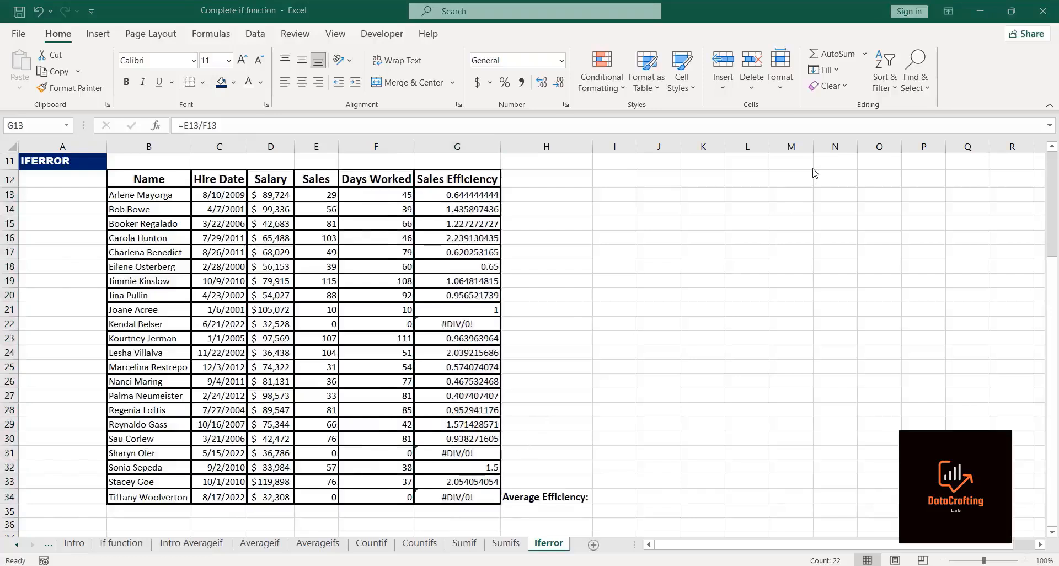
key("alt+Tab")
left_click(457, 324)
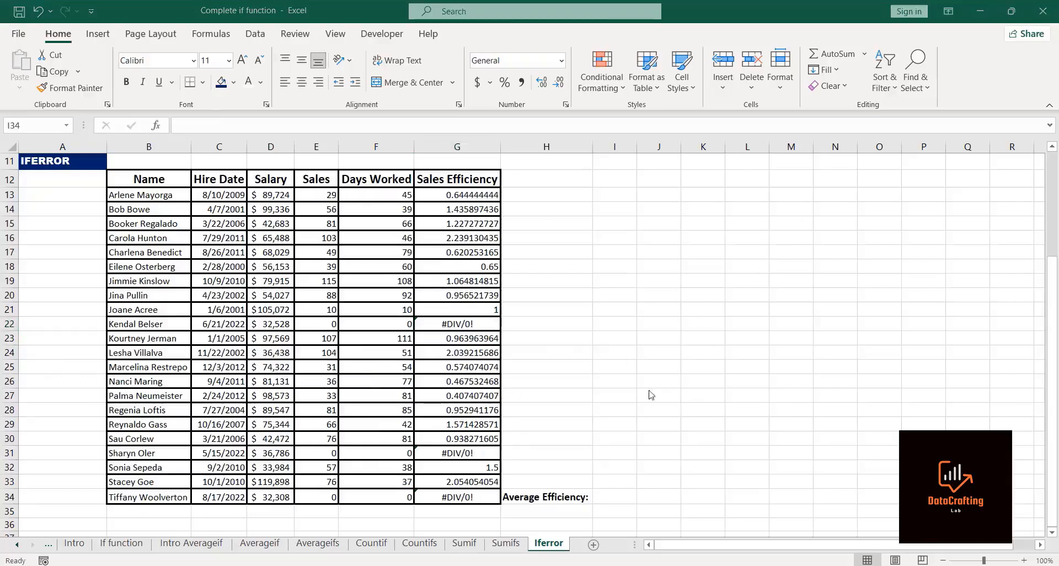
Step: Enter an AVERAGE formula in I34 averaging the Sales Efficiency range G12:G34
left_click(597, 497)
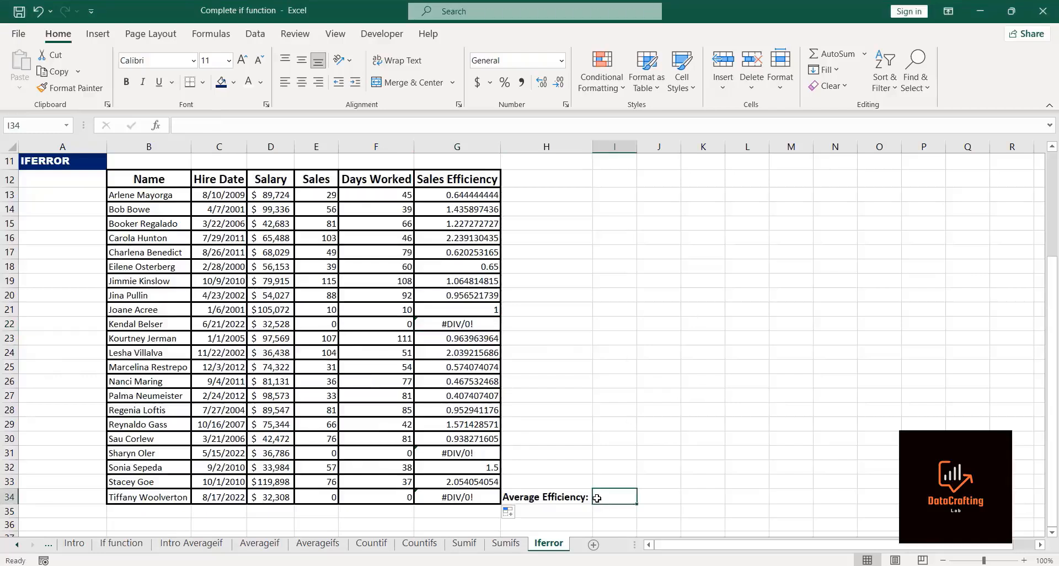
type("=")
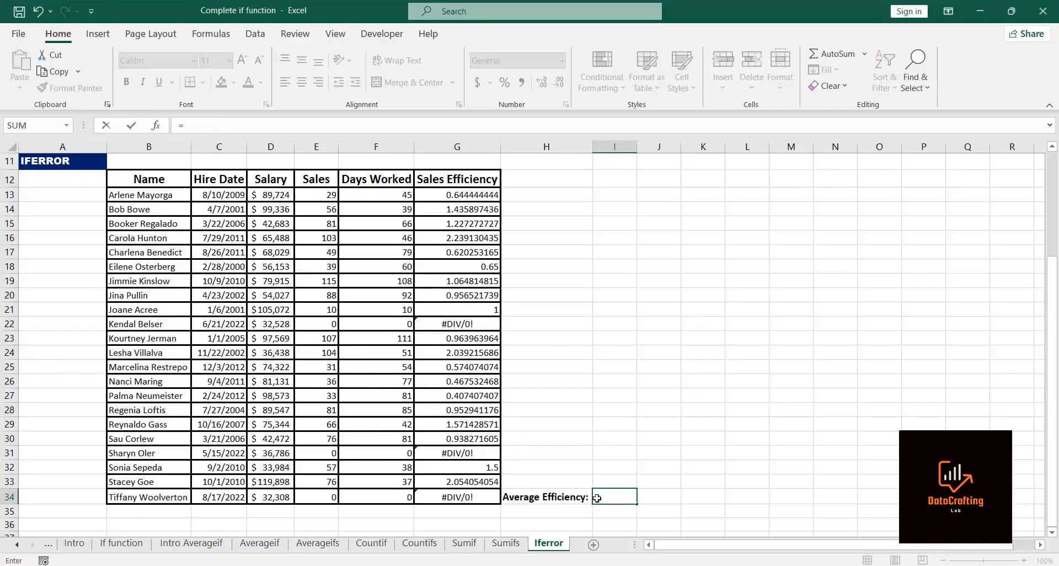
type("average")
double_click(608, 512)
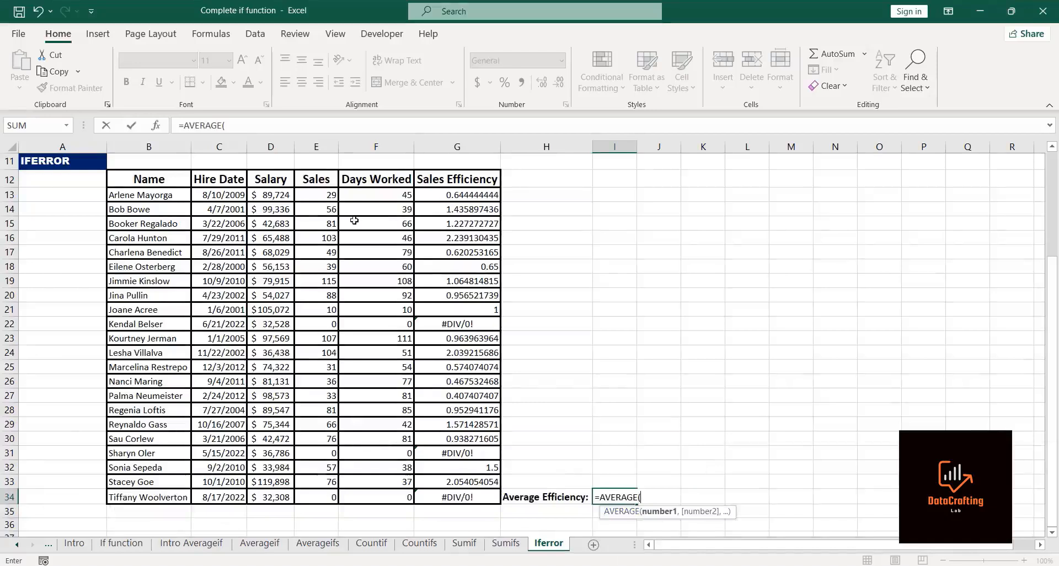
left_click(445, 498)
key("ctrl+shift+Up")
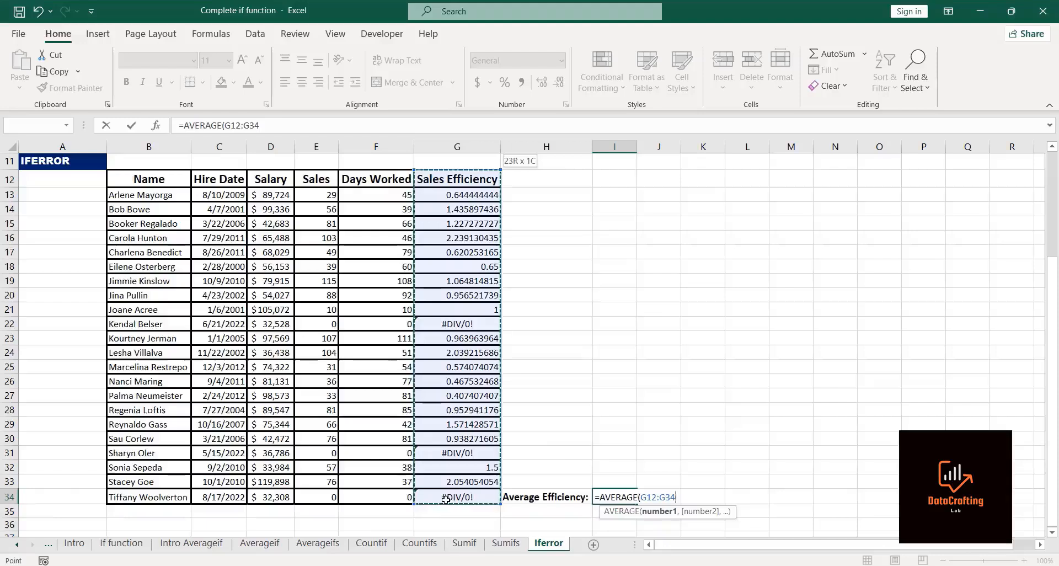
key("Return")
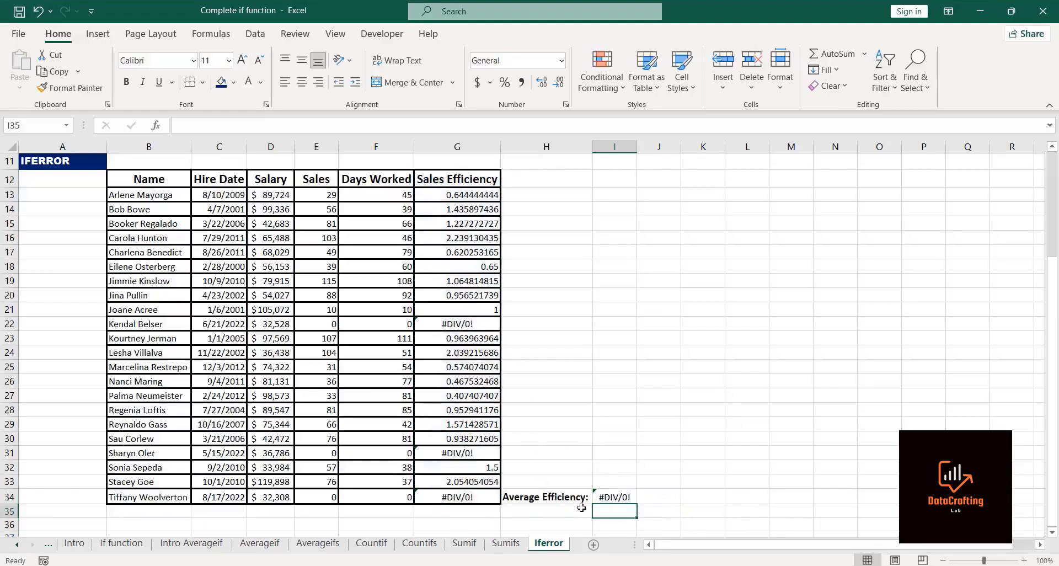
Step: Reduce the Sales Efficiency values in G13:G34 to two decimal places
left_click(822, 172)
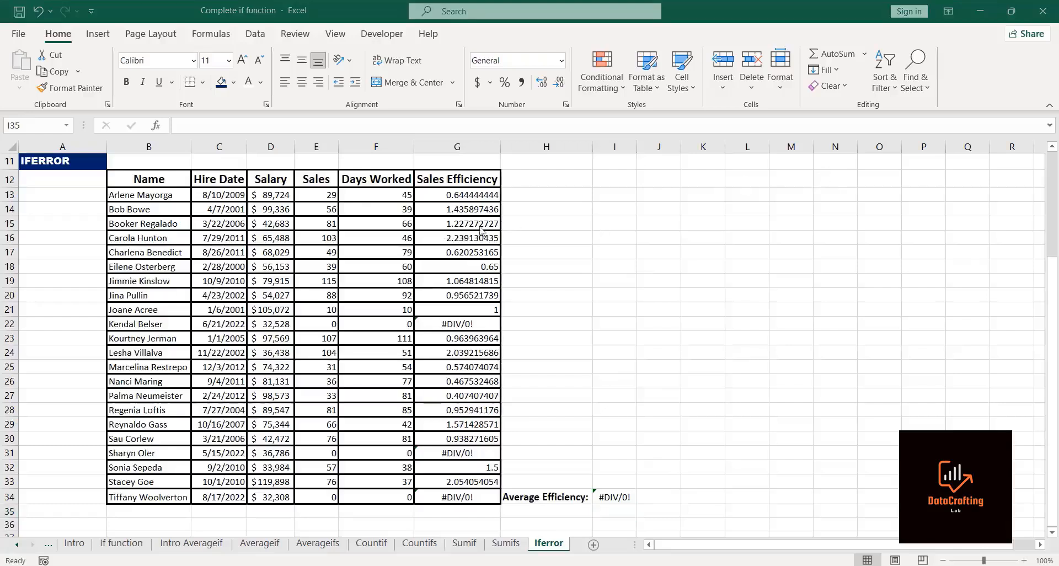
left_click(447, 204)
left_click(444, 195)
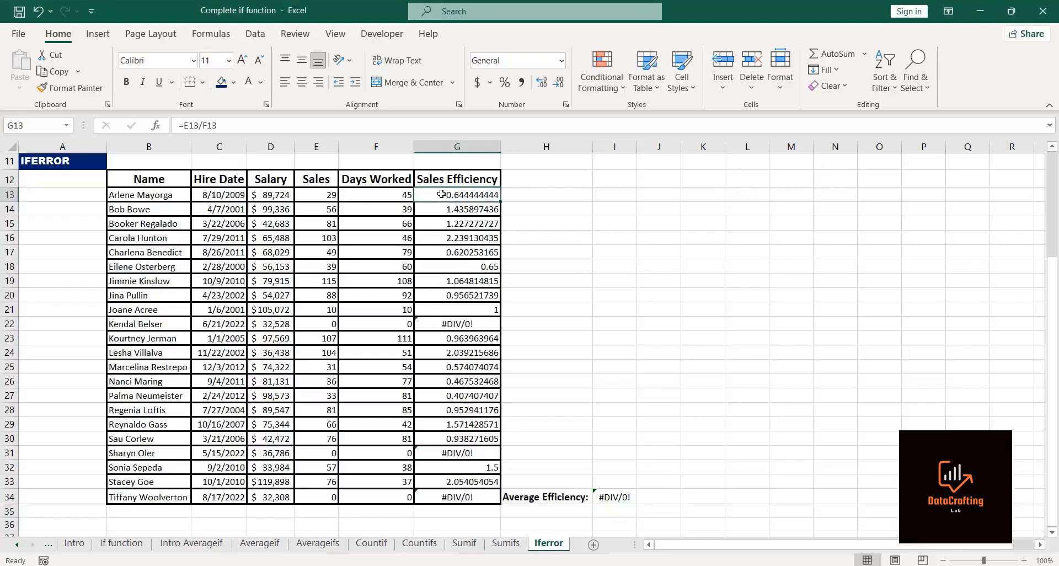
key("ctrl+shift+Down")
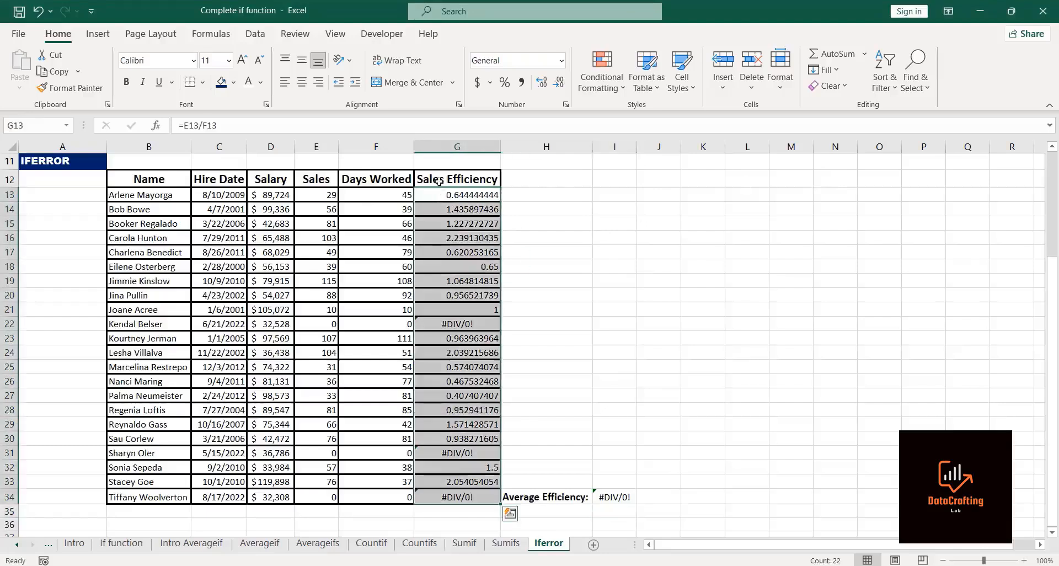
left_click(560, 82)
left_click(559, 82)
left_click(559, 82)
left_click(560, 82)
left_click(560, 82)
left_click(560, 82)
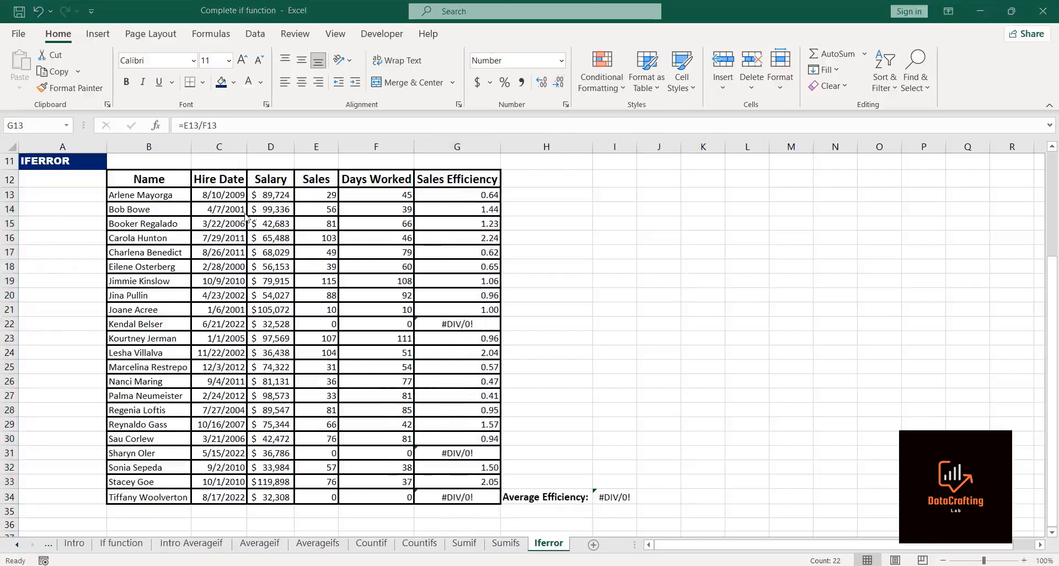
Step: Wrap the G13 formula in IFERROR so it returns 0 on error: =IFERROR(E13/F13,0)
left_click(183, 127)
left_click(183, 127)
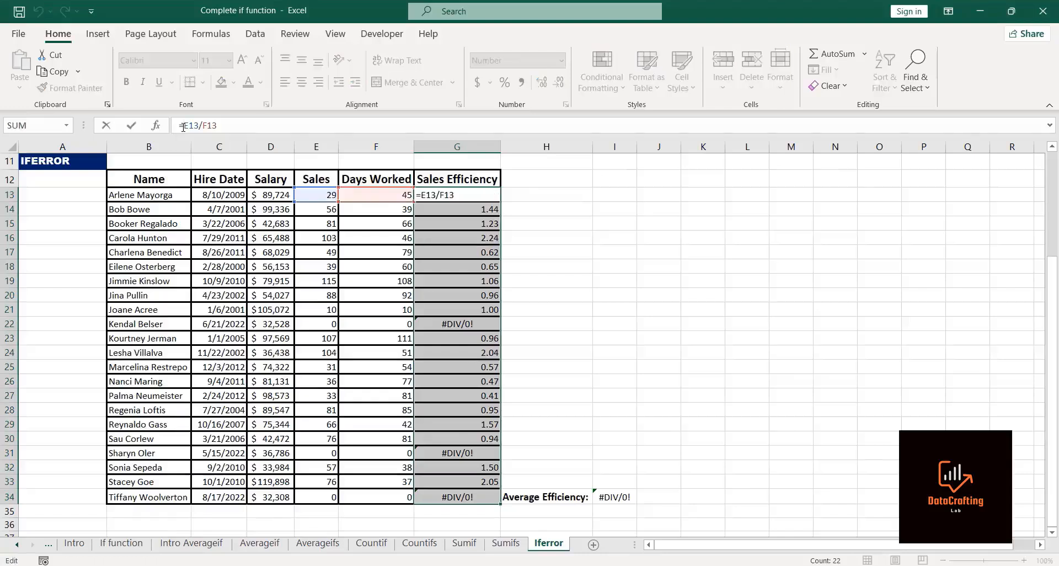
type("iferr")
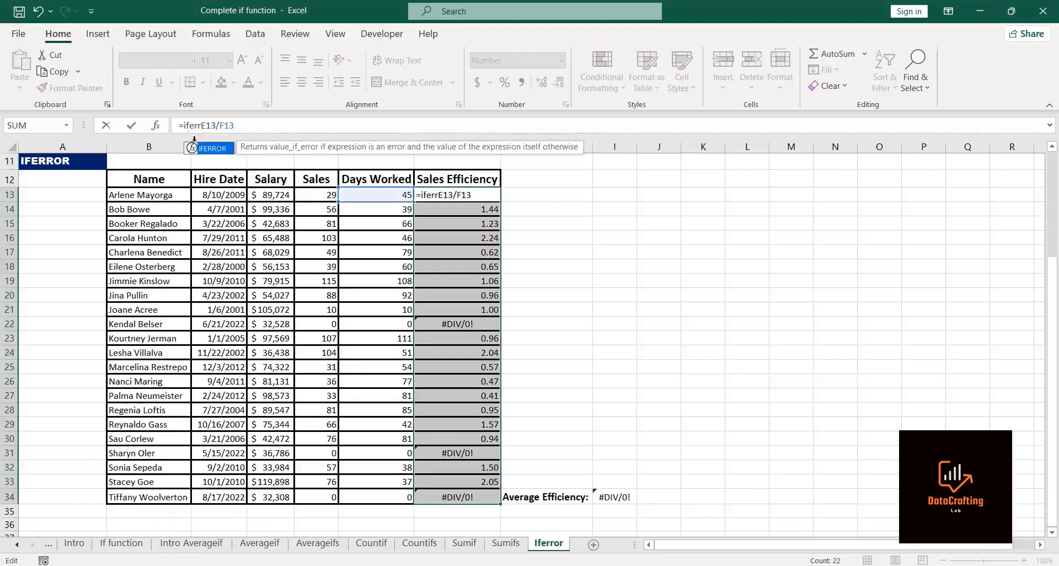
double_click(214, 152)
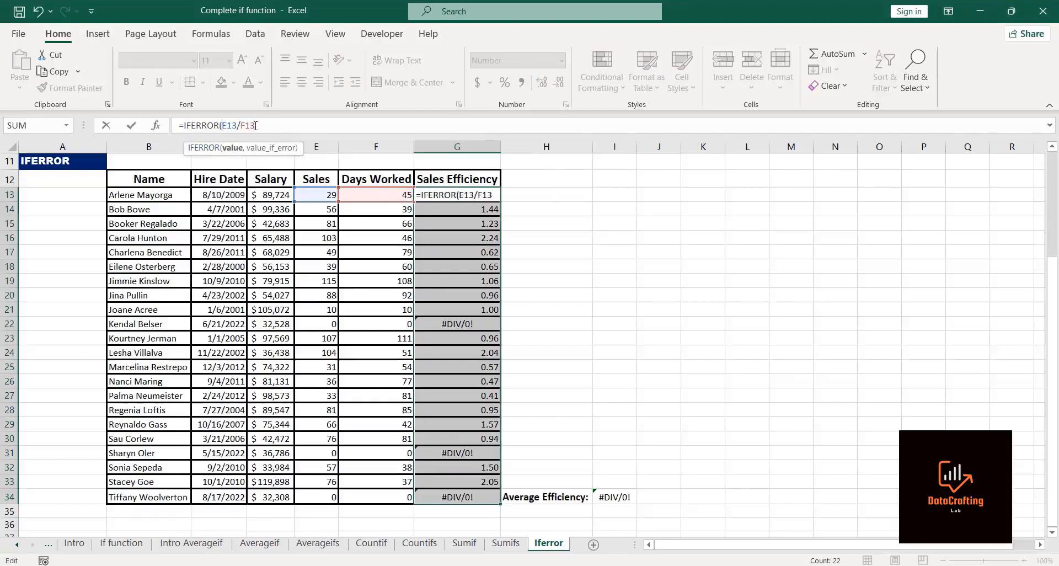
type(",")
key("BackSpace")
type("0)")
key("Return")
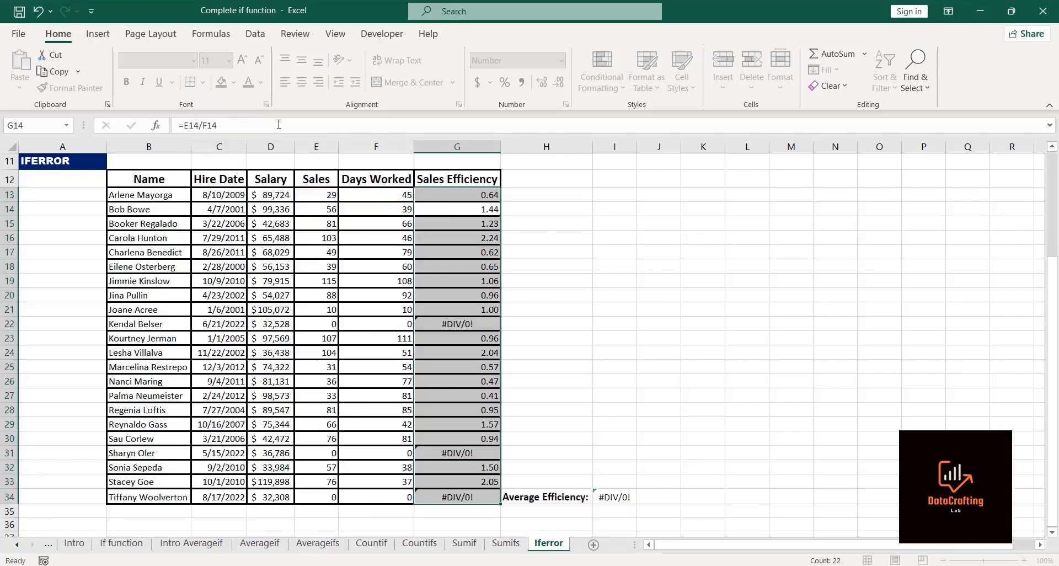
Step: Fill the G13 IFERROR formula down the Sales Efficiency column
left_click(494, 196)
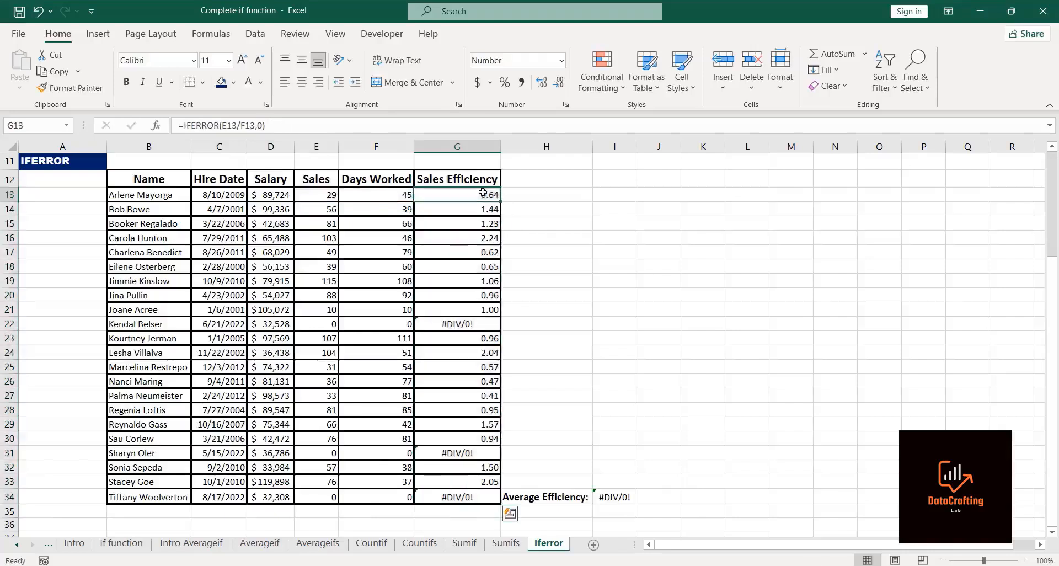
double_click(500, 202)
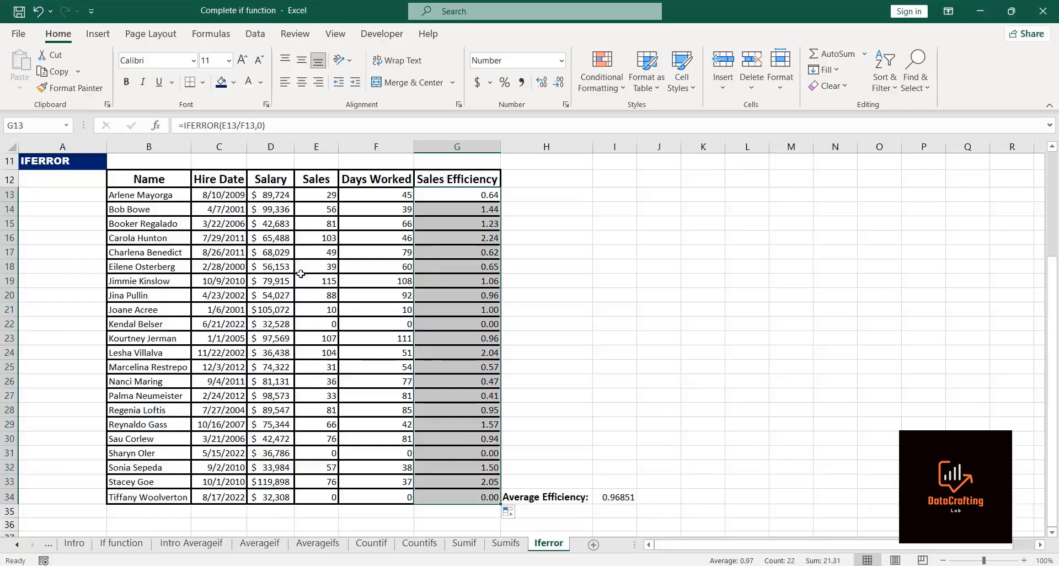
Step: Inspect the Sales, Days Worked and Sales Efficiency cells of the zero-sales rows 22, 31 and 34
left_click(318, 323)
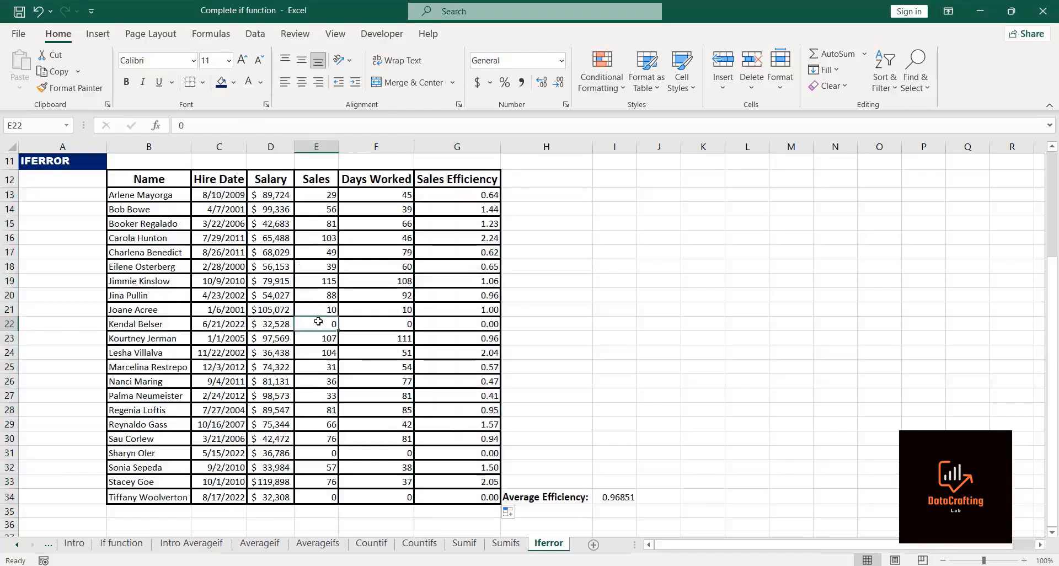
left_click(374, 322)
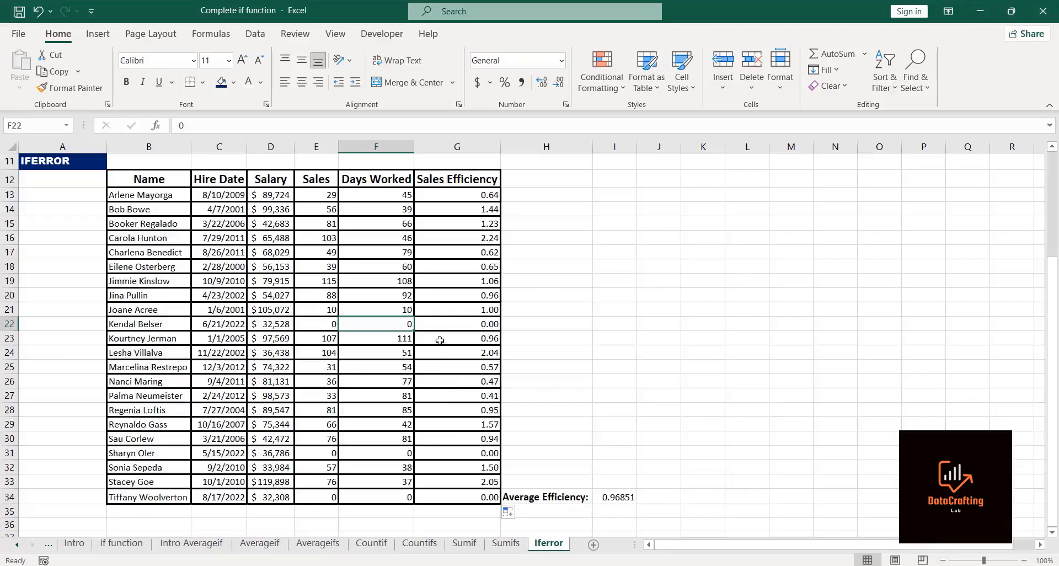
left_click(448, 323)
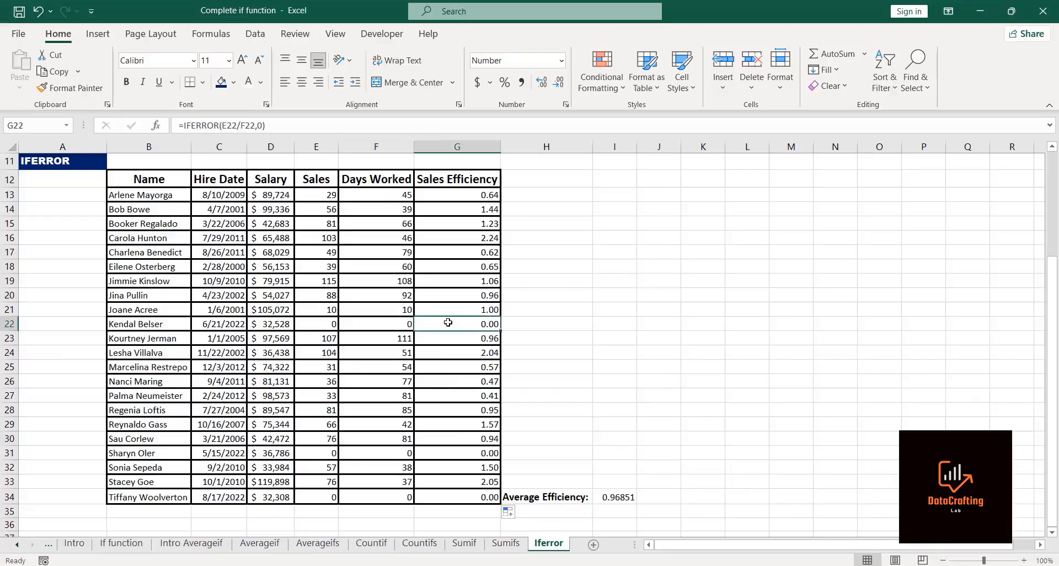
left_click(430, 453)
left_click(432, 497)
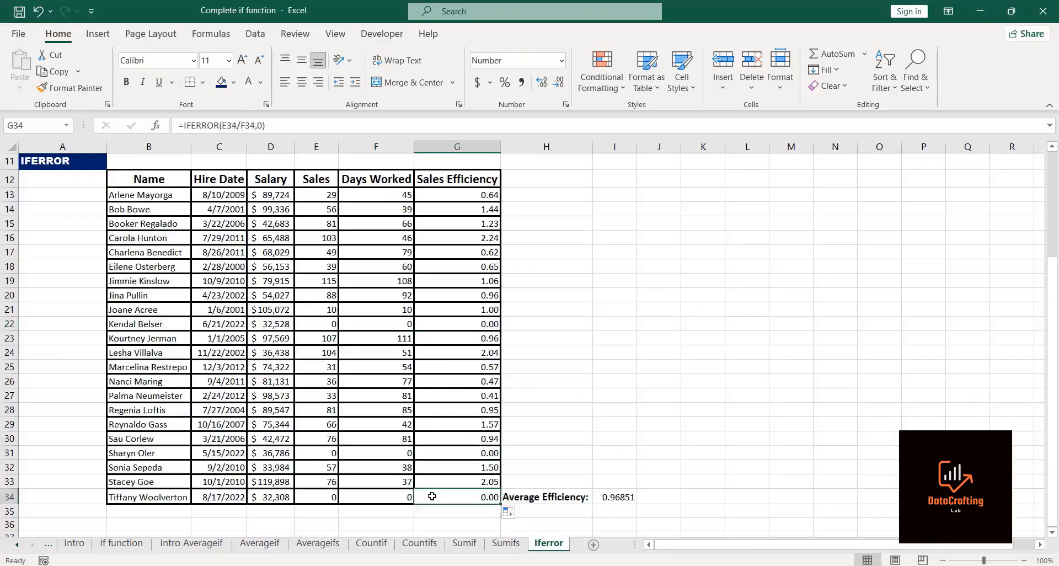
left_click(837, 173)
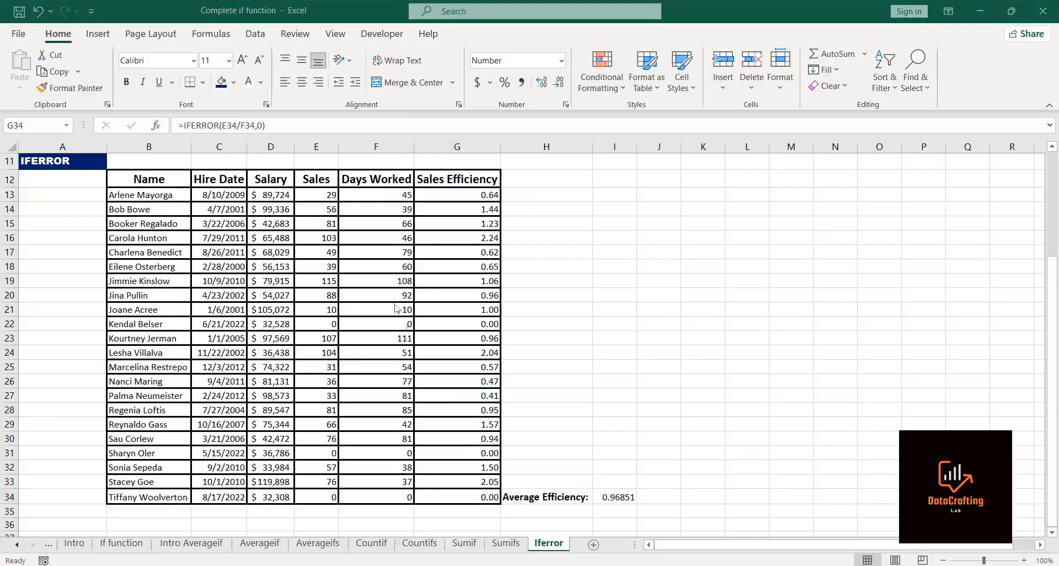
Step: Clear the formula from G34
left_click(265, 125)
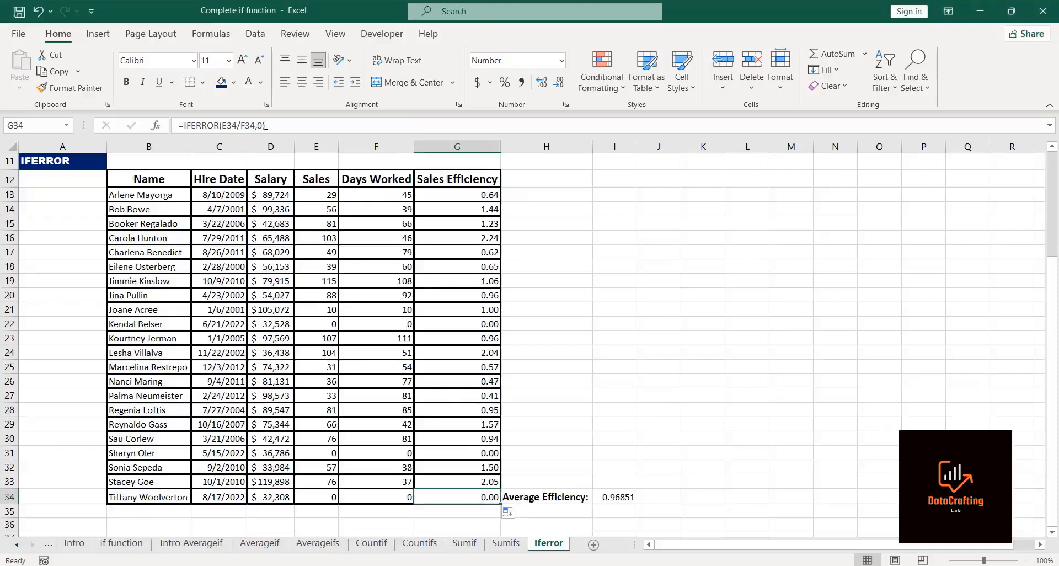
key("BackSpace")
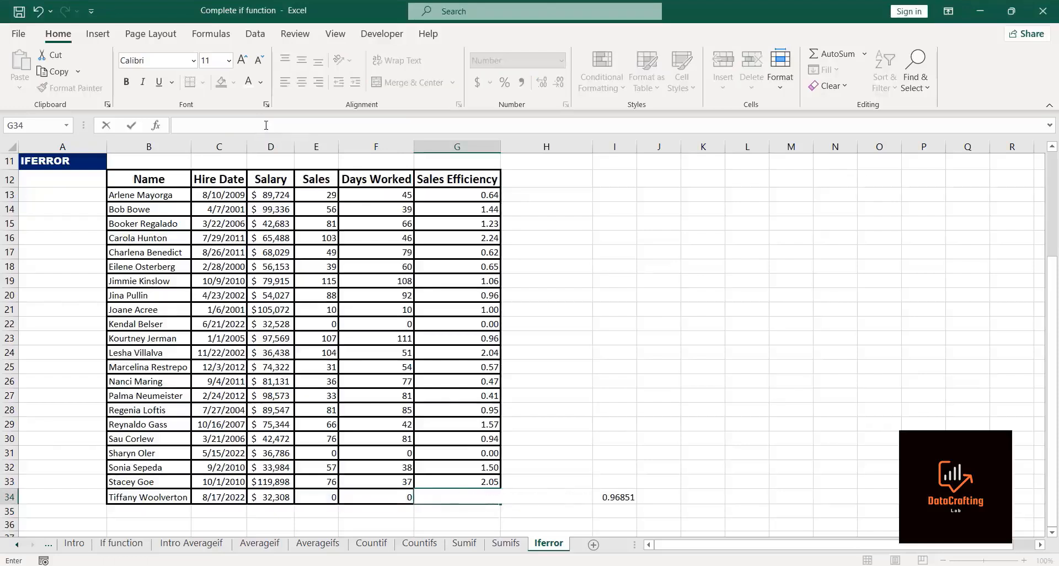
left_click(442, 193)
Step: Change the G13 IFERROR fallback value to the text "No record"
left_click(266, 126)
key("BackSpace")
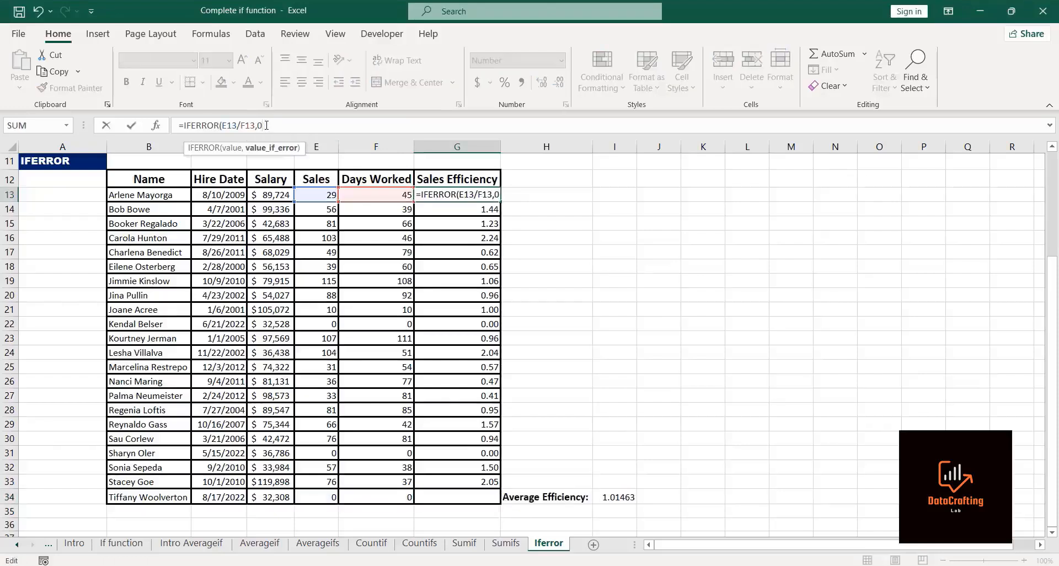
key("BackSpace")
type("\"No")
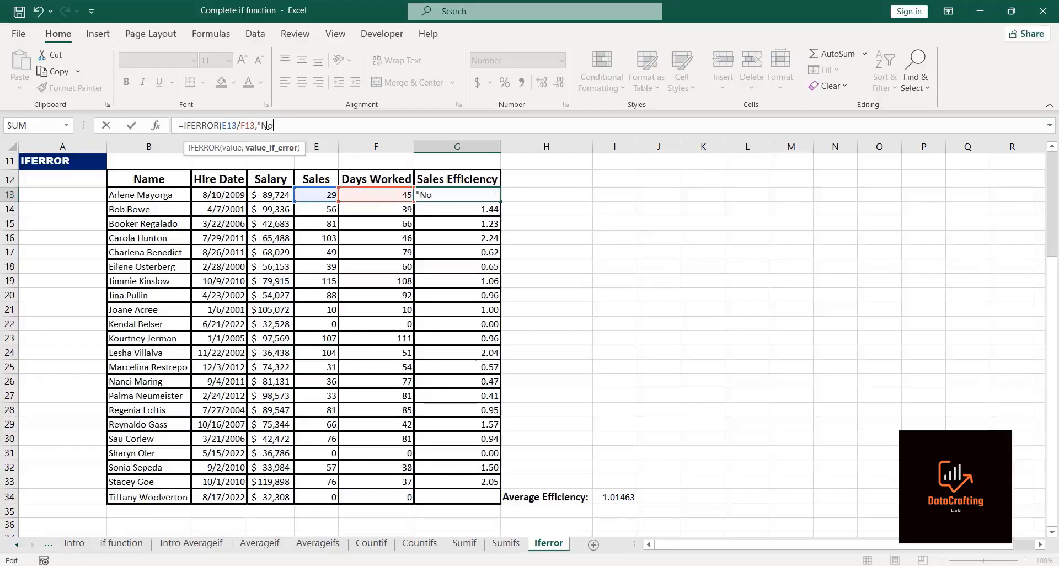
type(" R")
key("BackSpace")
type("record\")")
key("Return")
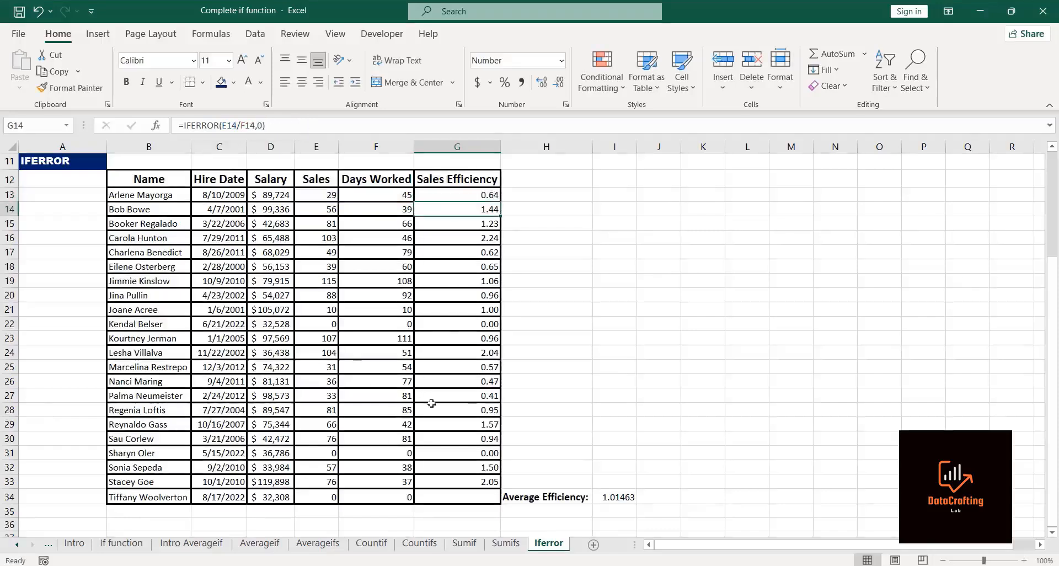
Step: Fill the "No record" IFERROR formula from G13 down to G34
left_click(484, 194)
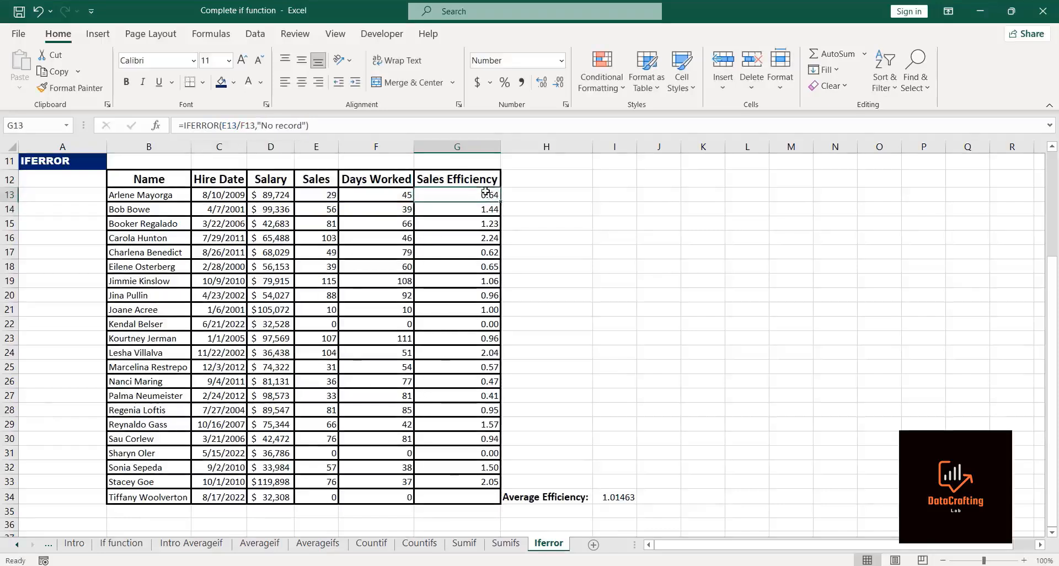
double_click(500, 199)
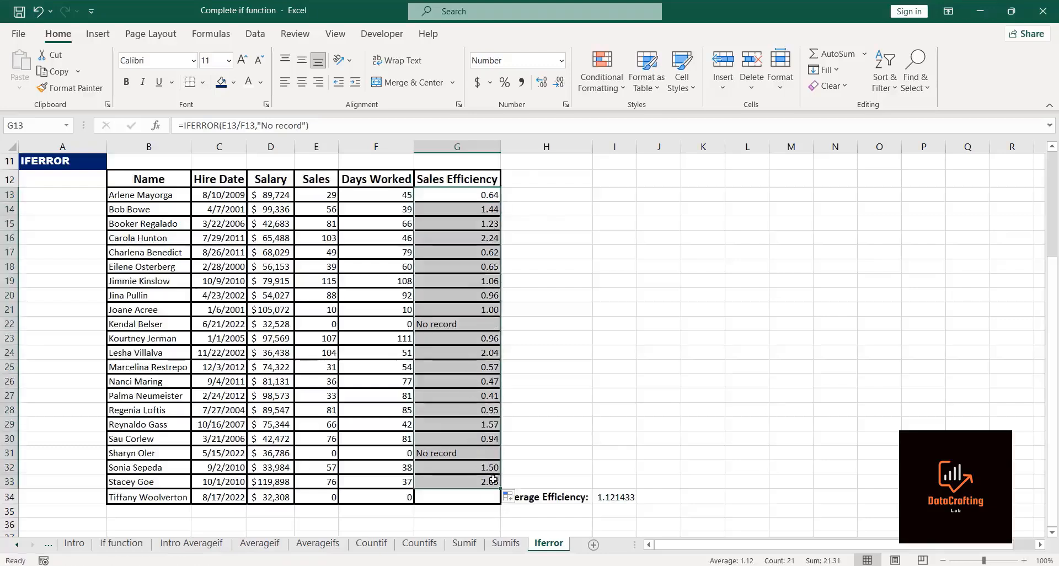
left_click_drag(500, 487, 500, 501)
Step: Review the G22 formula and the Average Efficiency formula in I34
left_click(571, 440)
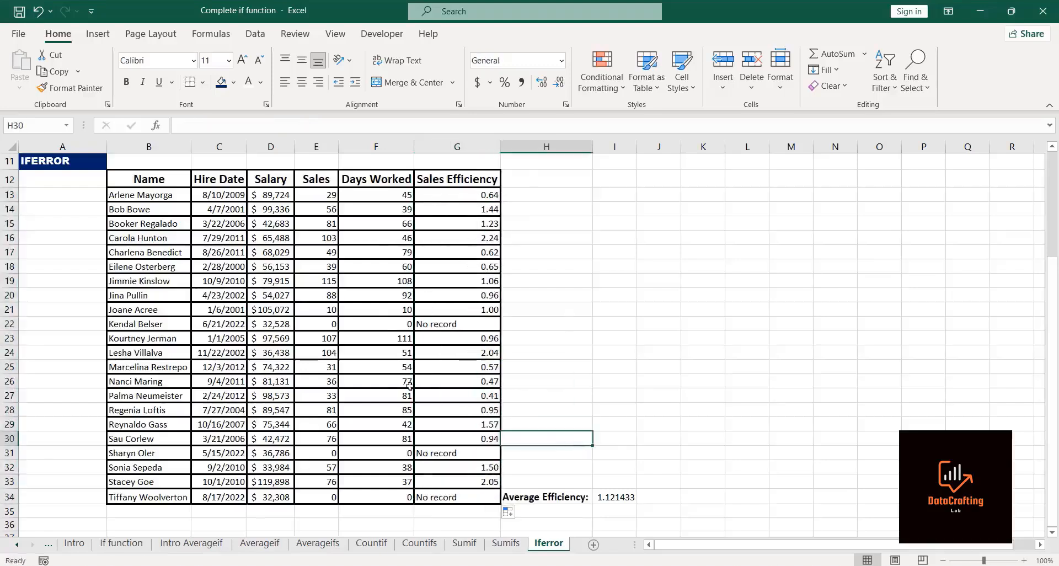
left_click(457, 320)
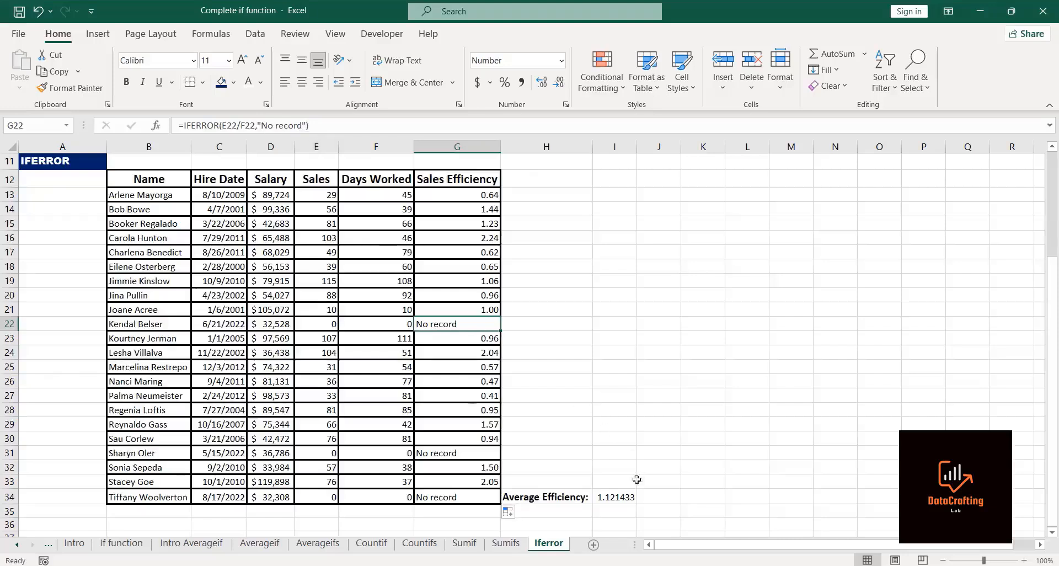
left_click(618, 503)
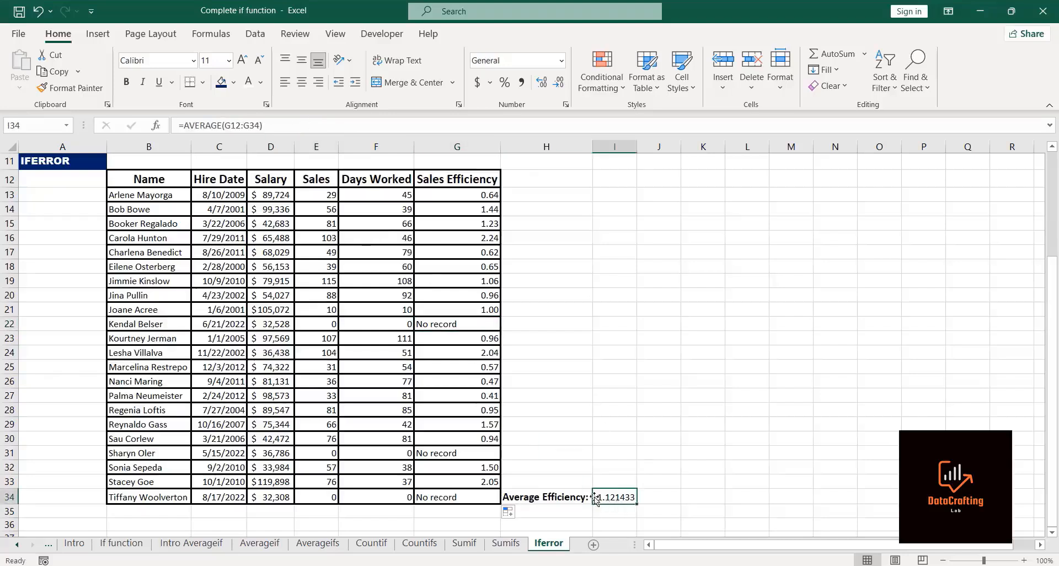
Step: Undo the last four changes to the Sales Efficiency column
key("ctrl+z")
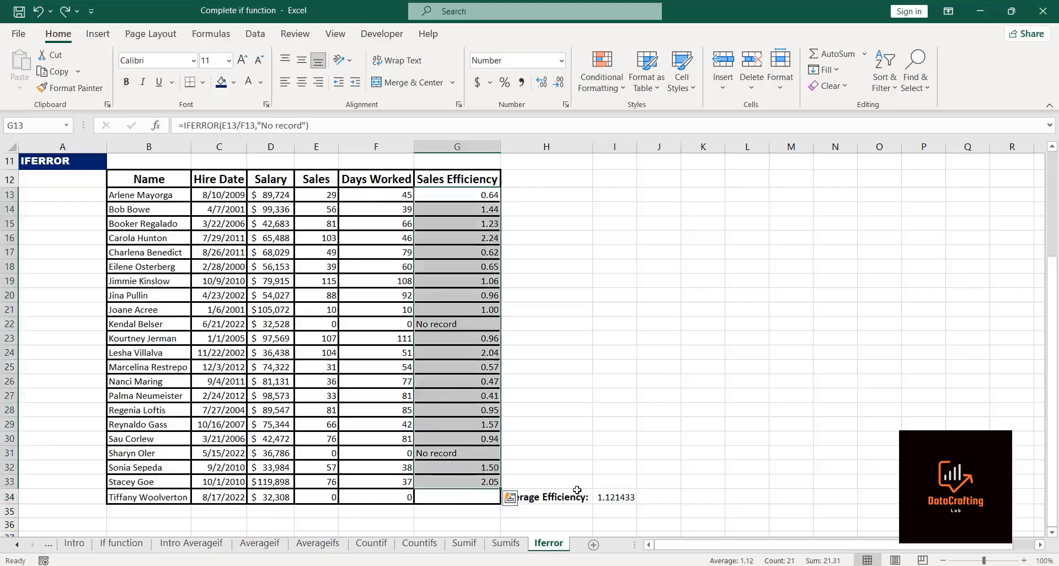
key("ctrl+z")
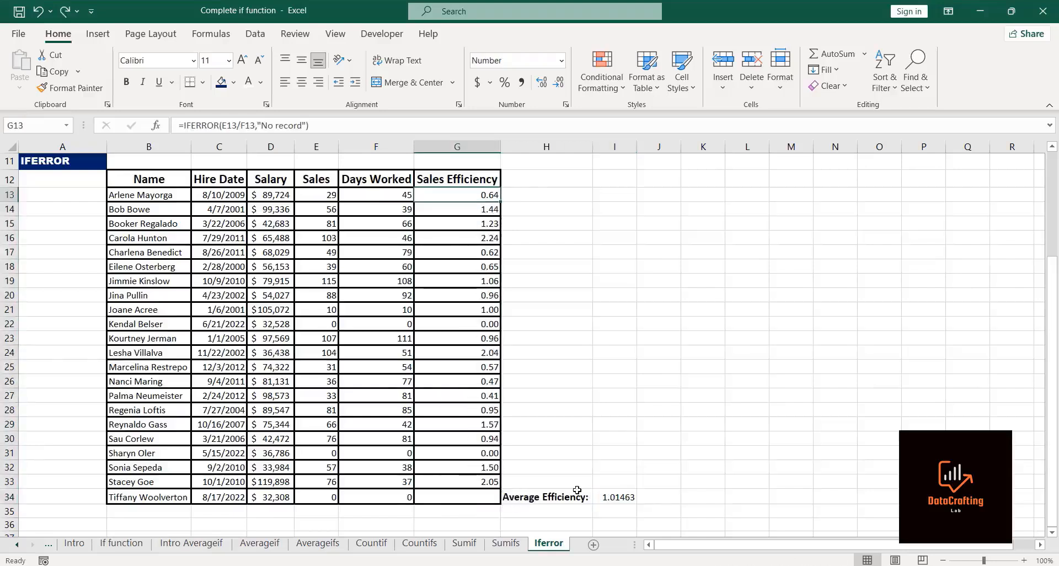
key("ctrl+z")
key("ctrl+z")
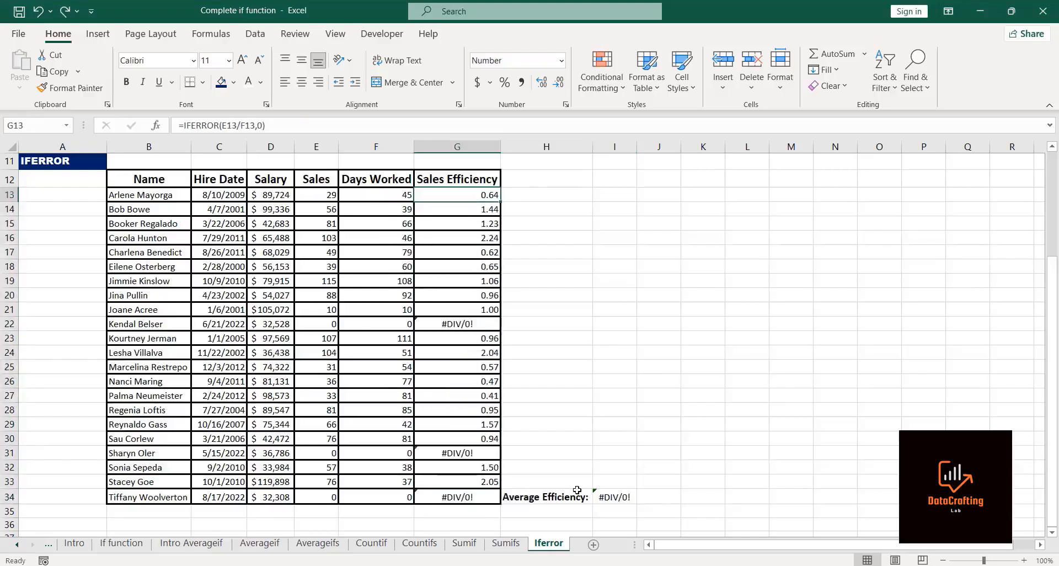
Step: Wrap the Average Efficiency formula in I34 in IFERROR with the fallback text "determine it from above"
left_click(613, 495)
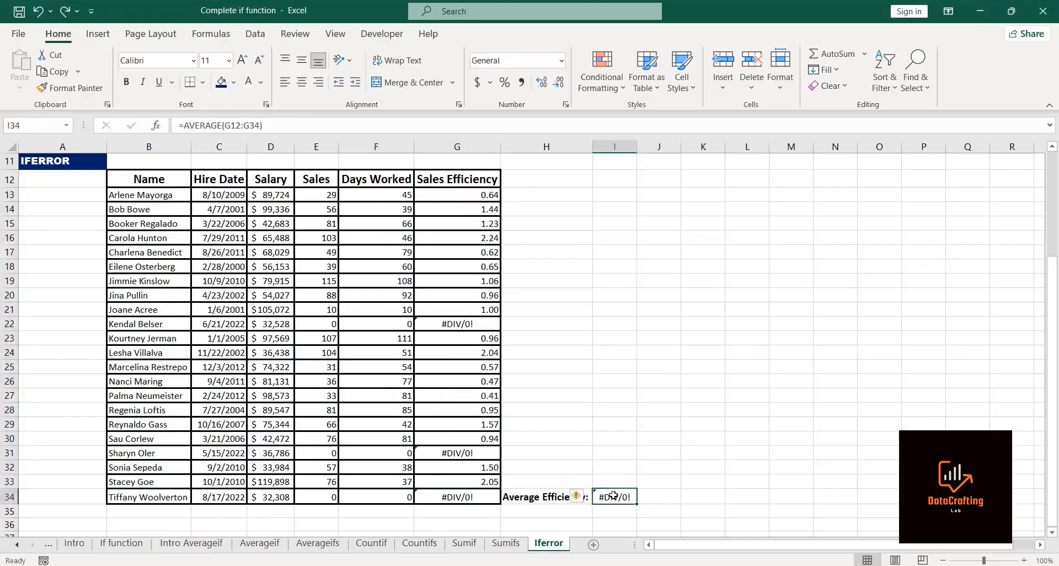
left_click(186, 125)
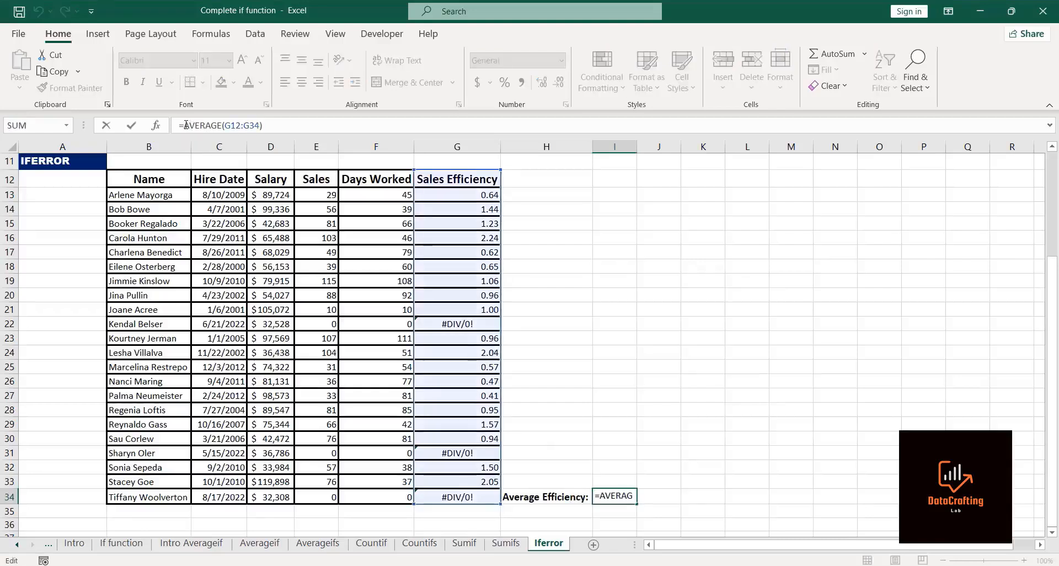
type("iferr")
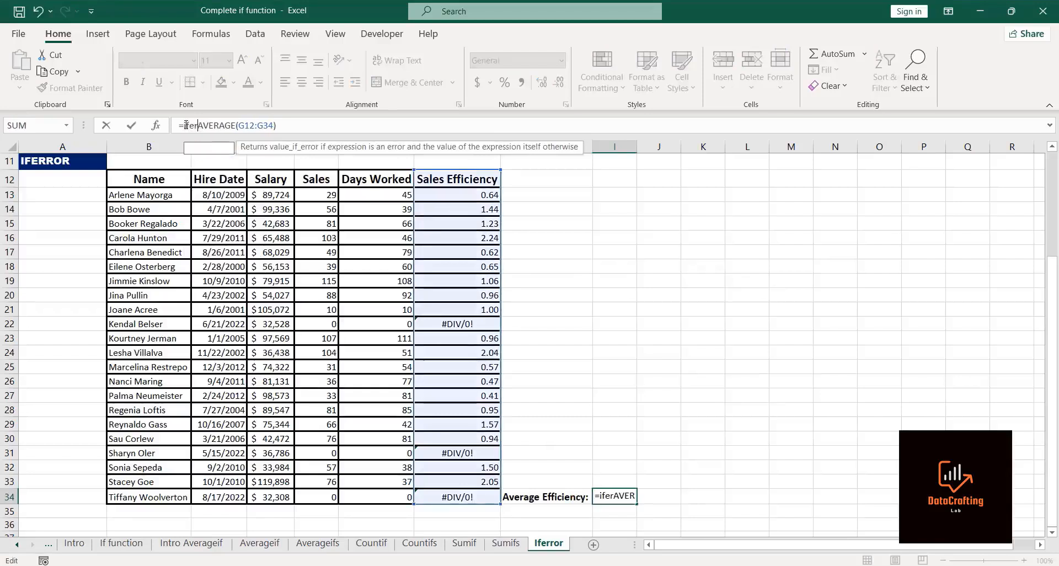
type("or")
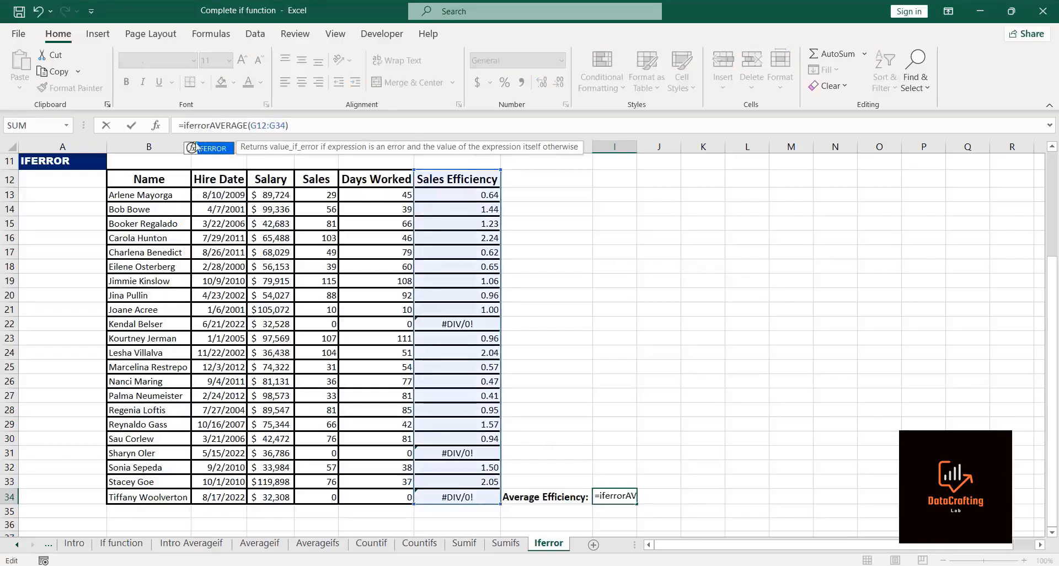
double_click(209, 150)
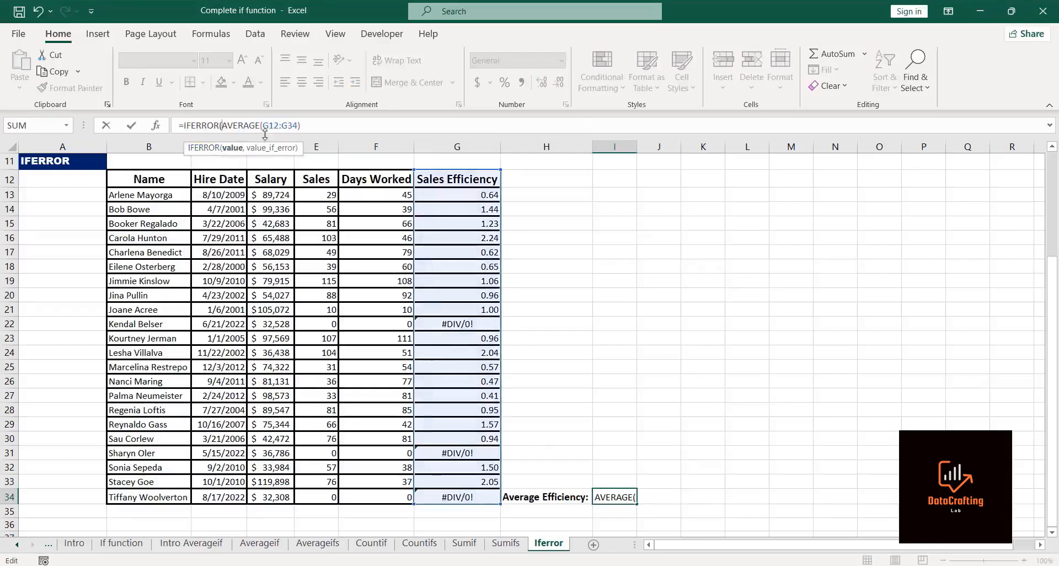
left_click(311, 125)
type(",")
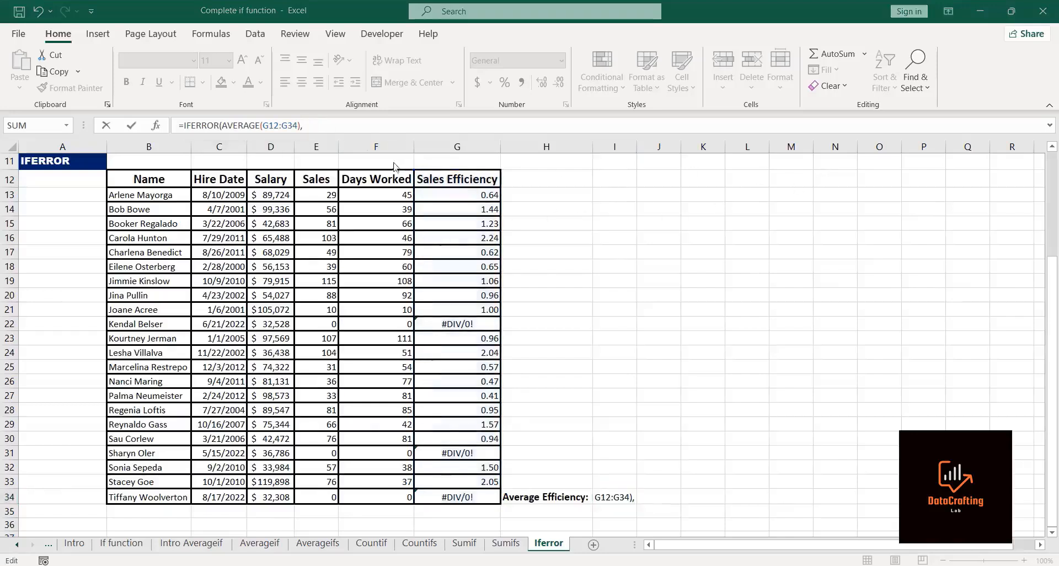
left_click(314, 125)
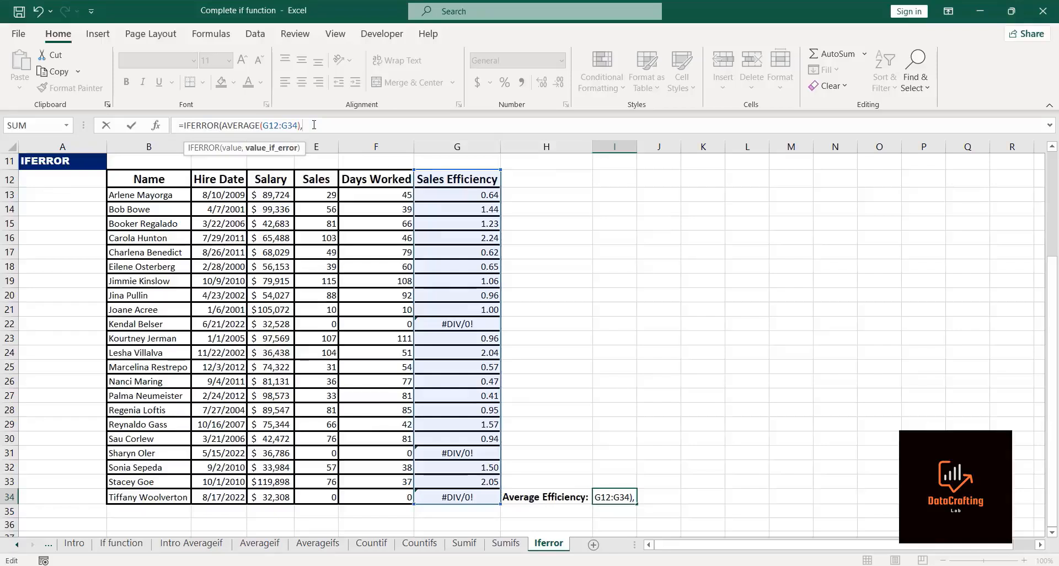
type("\"determine it fr")
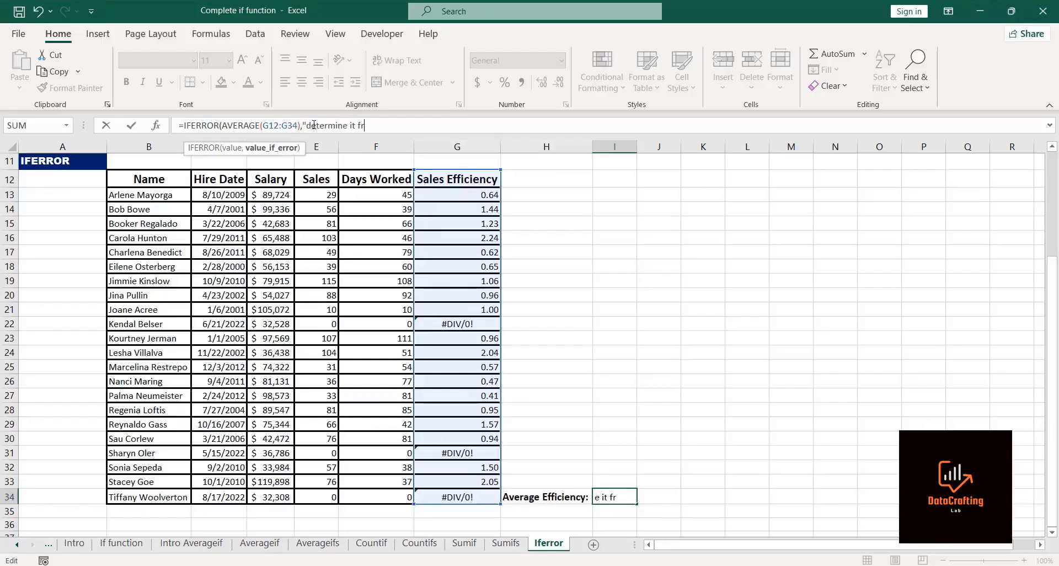
type("om above\")")
key("Return")
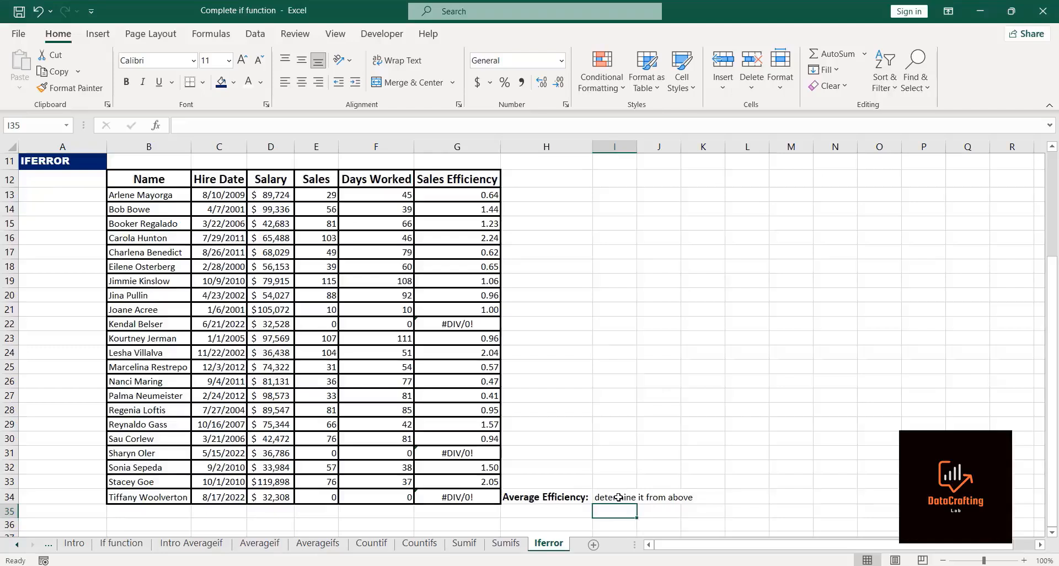
Step: Wrap the G22 Sales Efficiency formula in IFERROR so it returns 0 on error
left_click(458, 325)
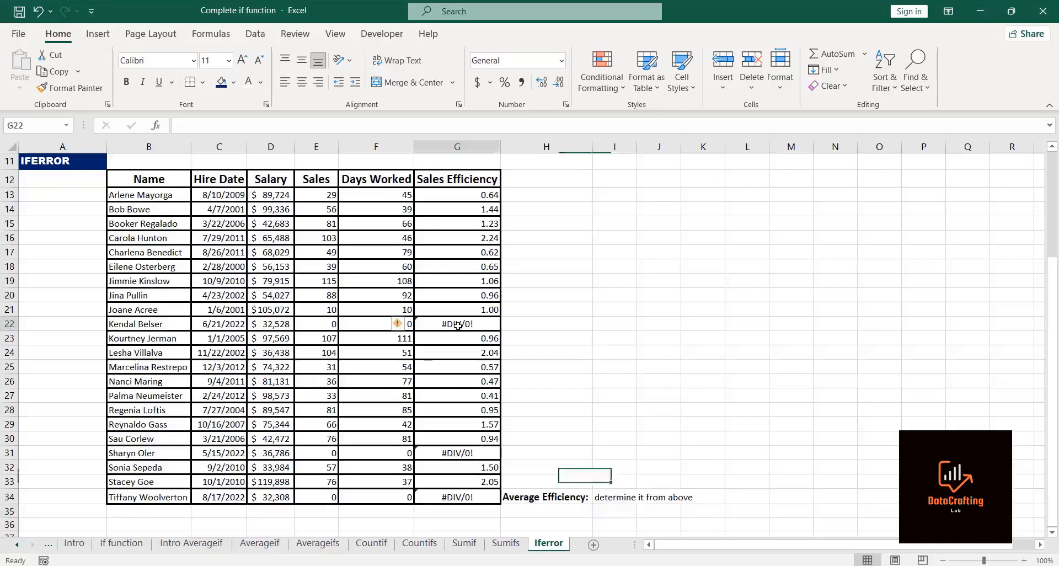
left_click(184, 126)
type("ife")
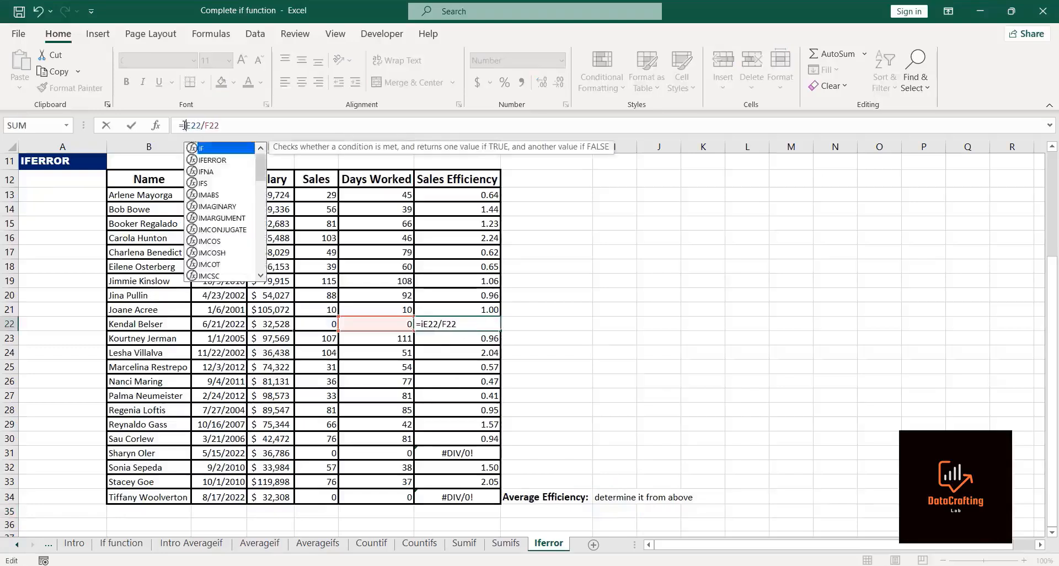
type("rror")
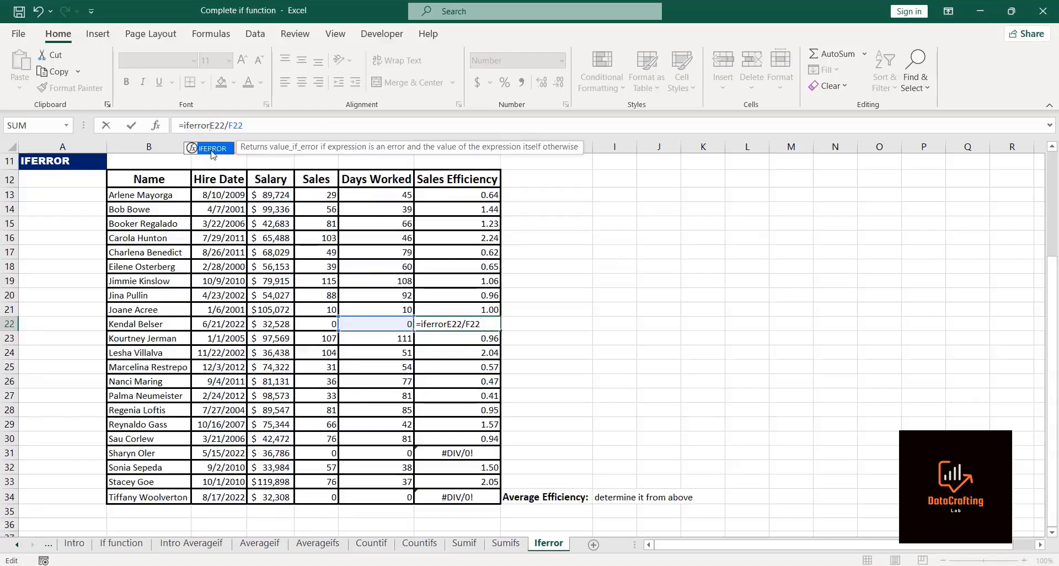
double_click(213, 149)
type(",")
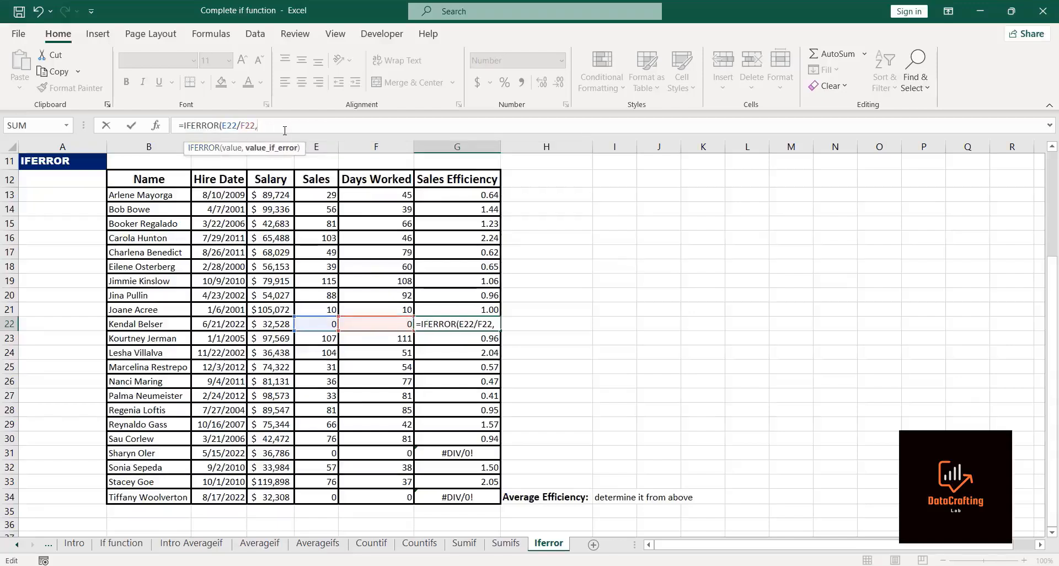
type("0")
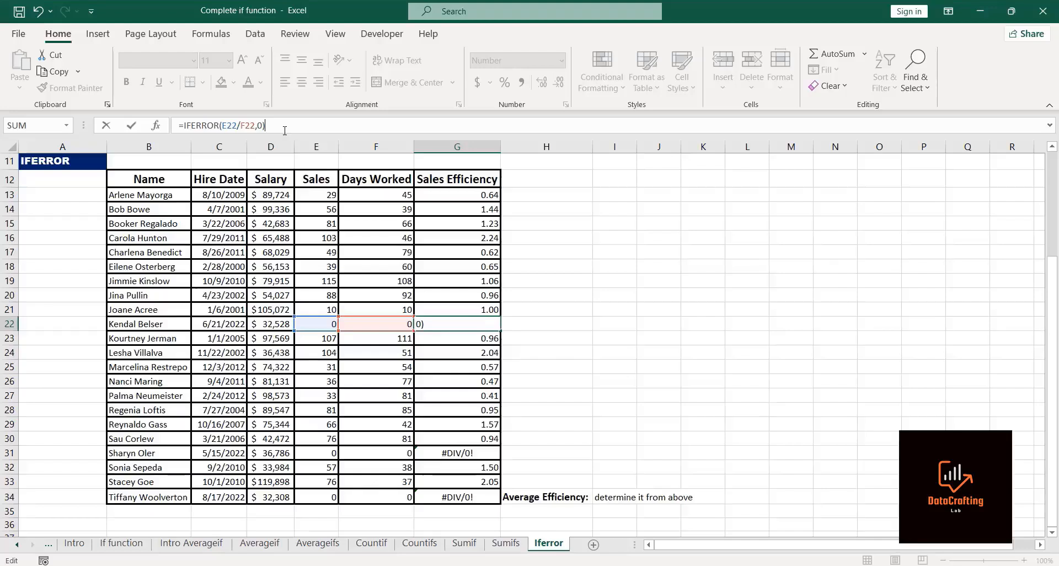
key("Return")
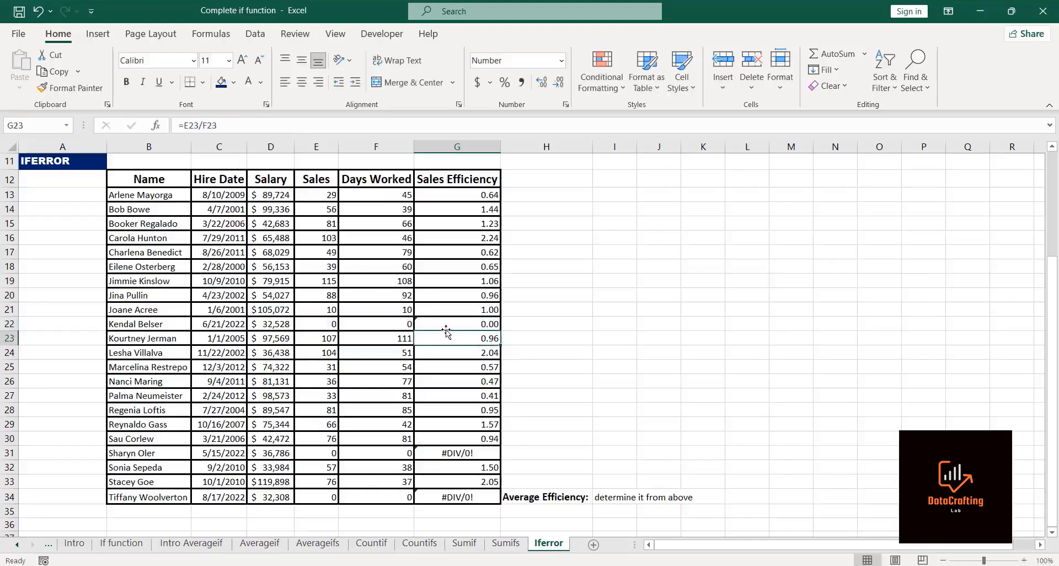
Step: Wrap the G31 Sales Efficiency formula in IFERROR so it returns 0 on error
left_click(470, 454)
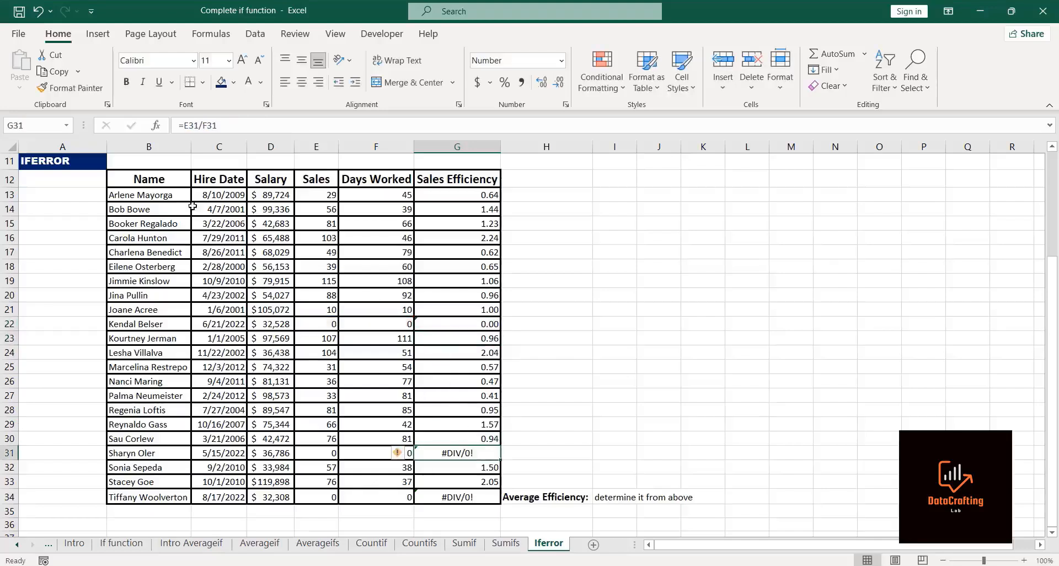
left_click(185, 126)
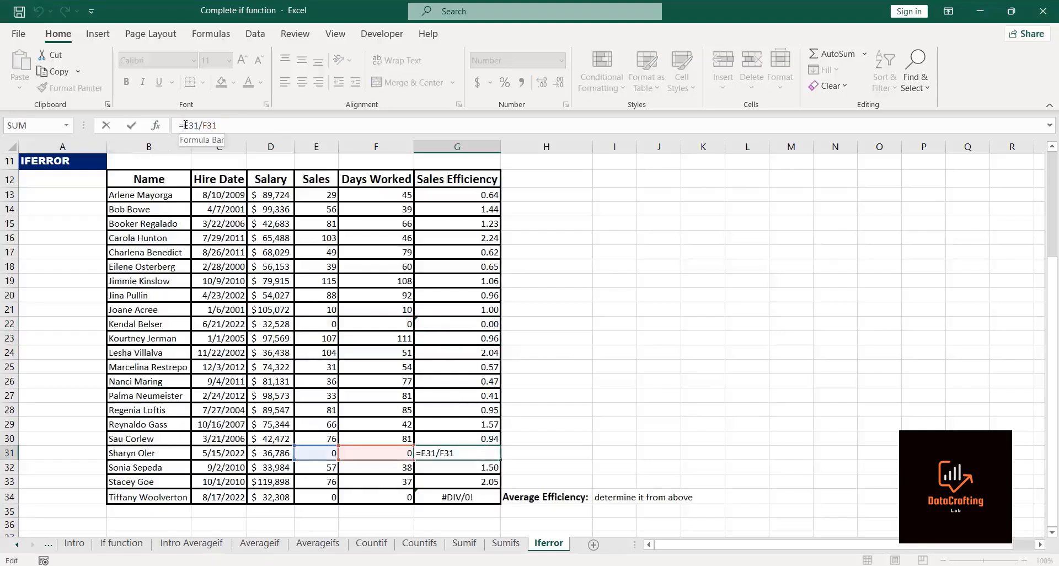
type("if")
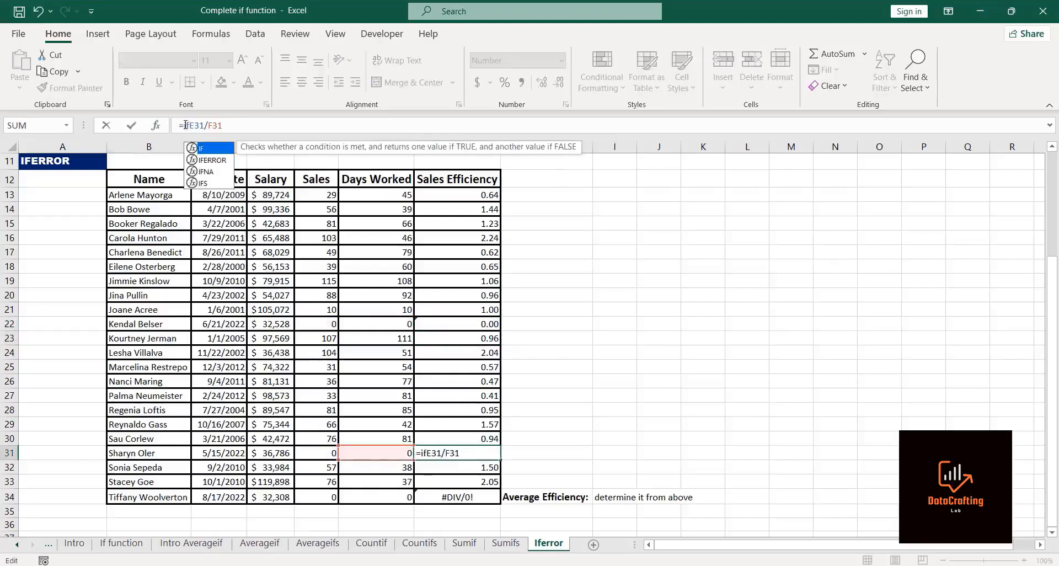
type("error")
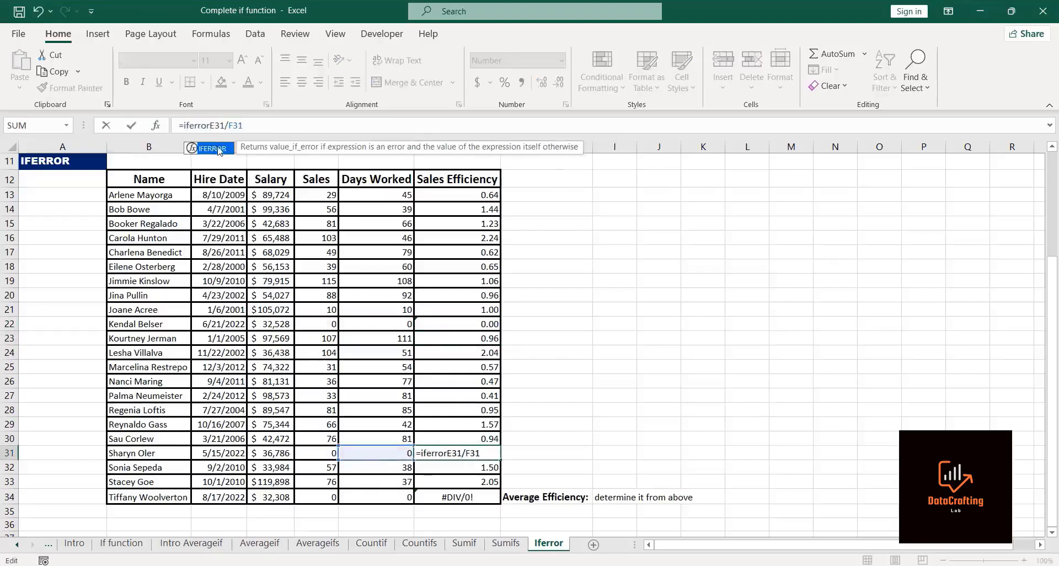
double_click(213, 148)
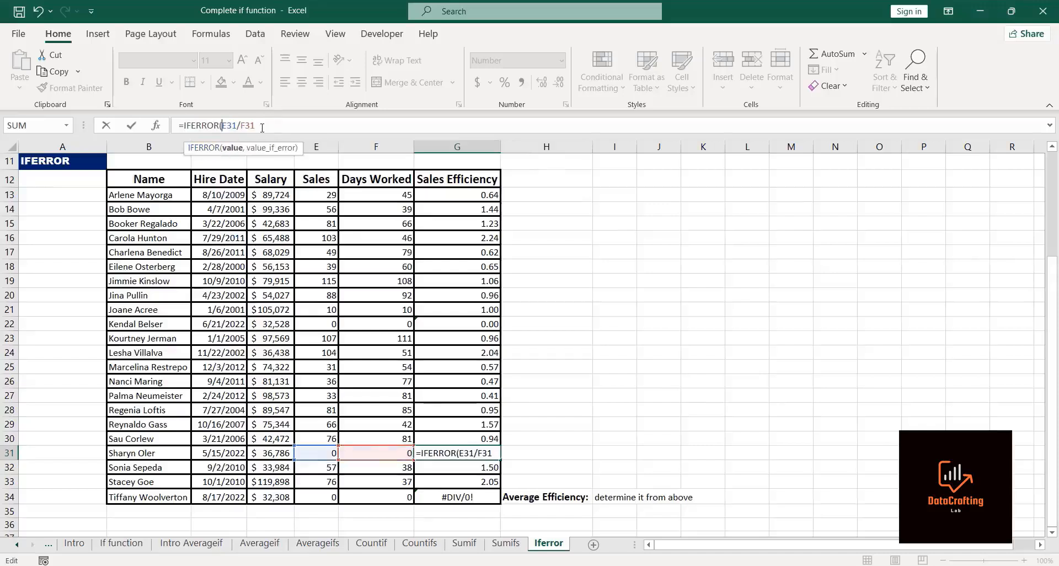
type(",0)")
key("Return")
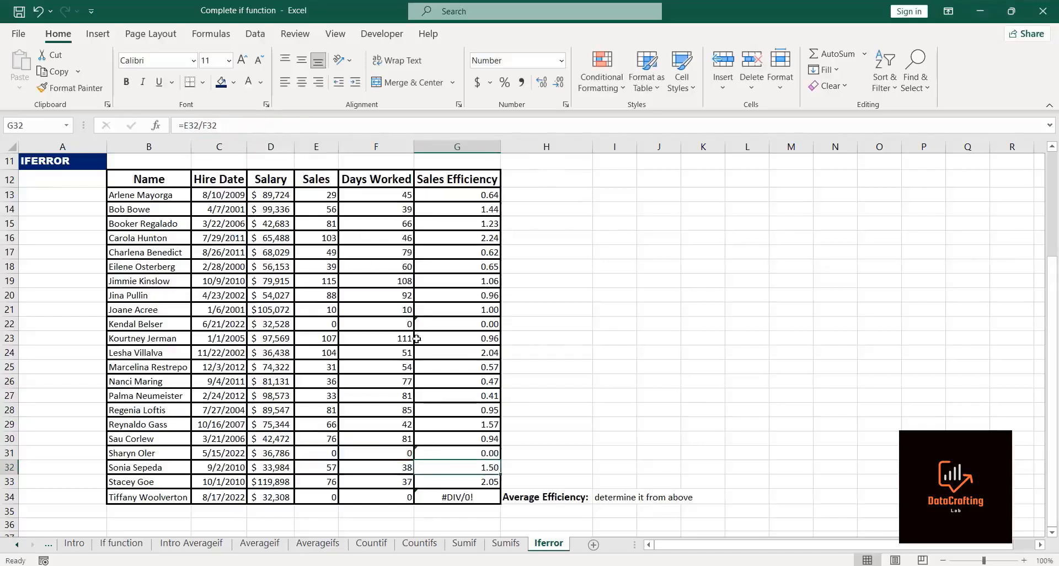
Step: Wrap the G34 Sales Efficiency formula in IFERROR so it returns 0 on error
left_click(465, 498)
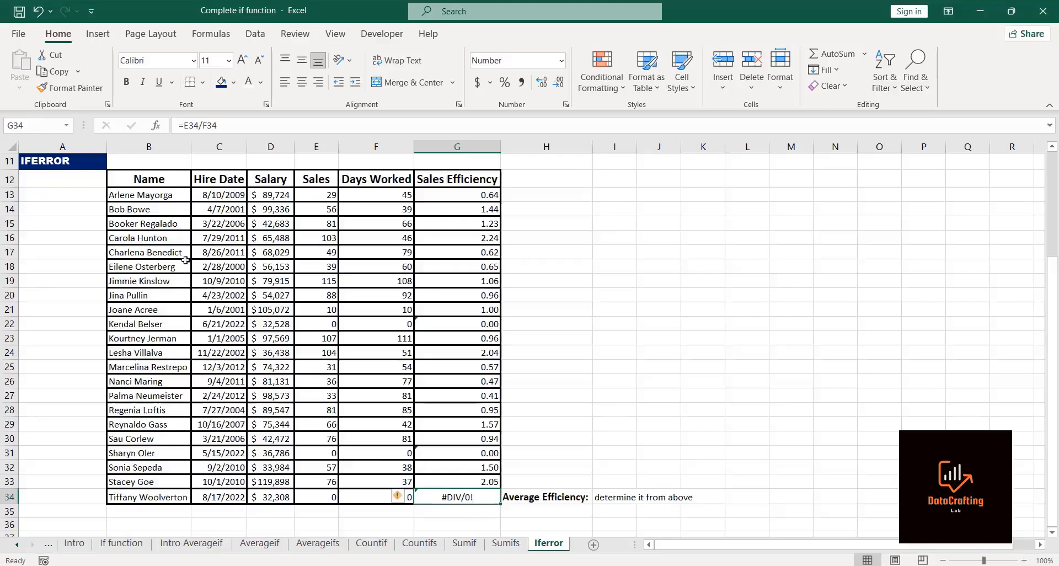
left_click(185, 126)
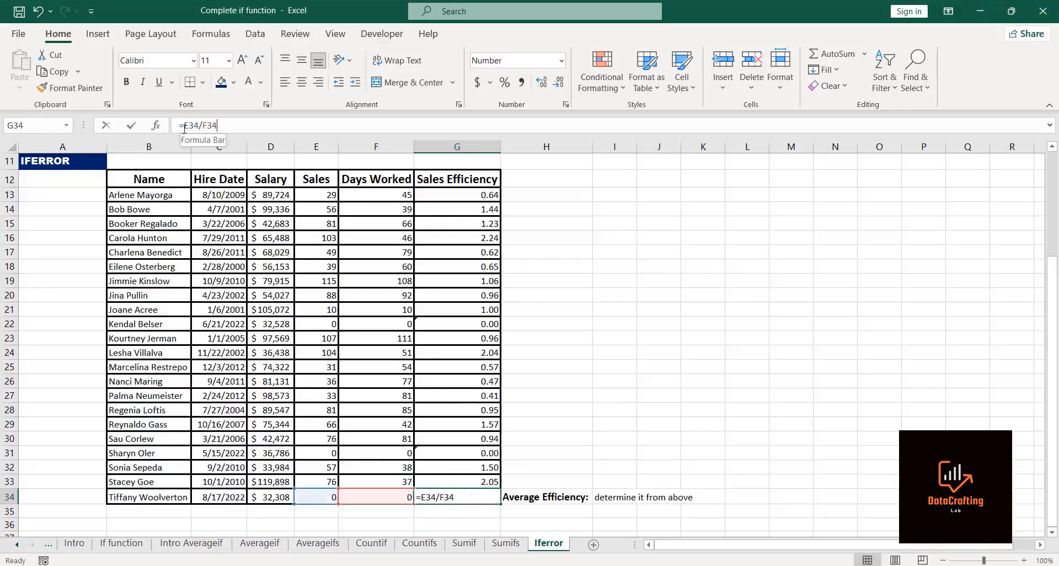
type("iferr")
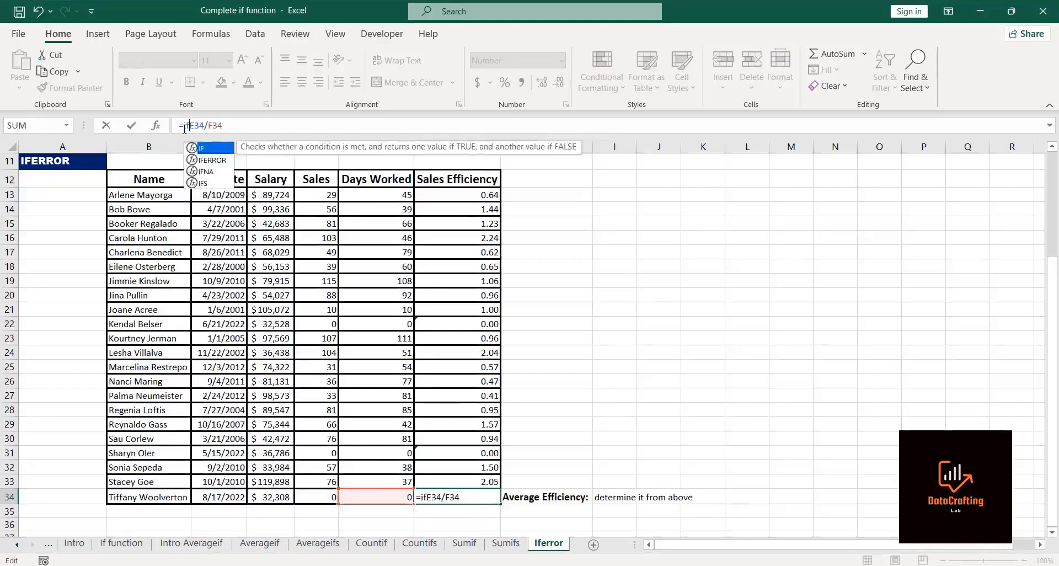
type("or")
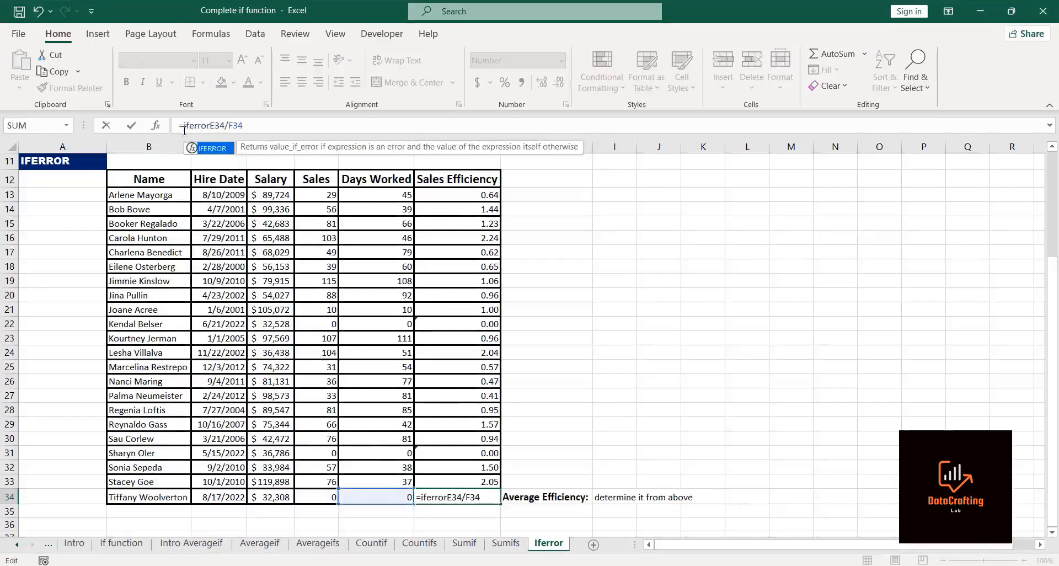
key("Tab")
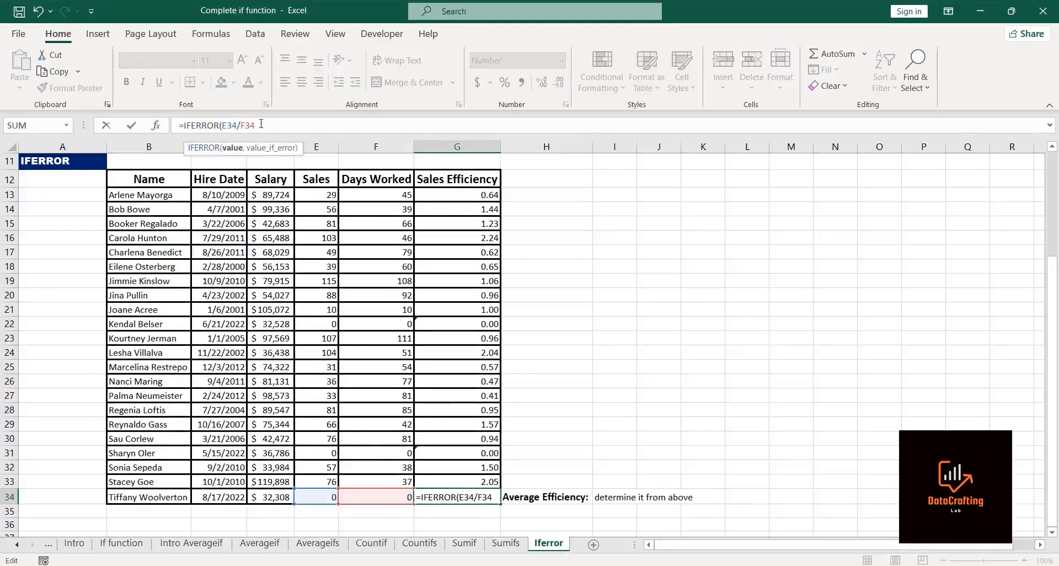
type(",0")
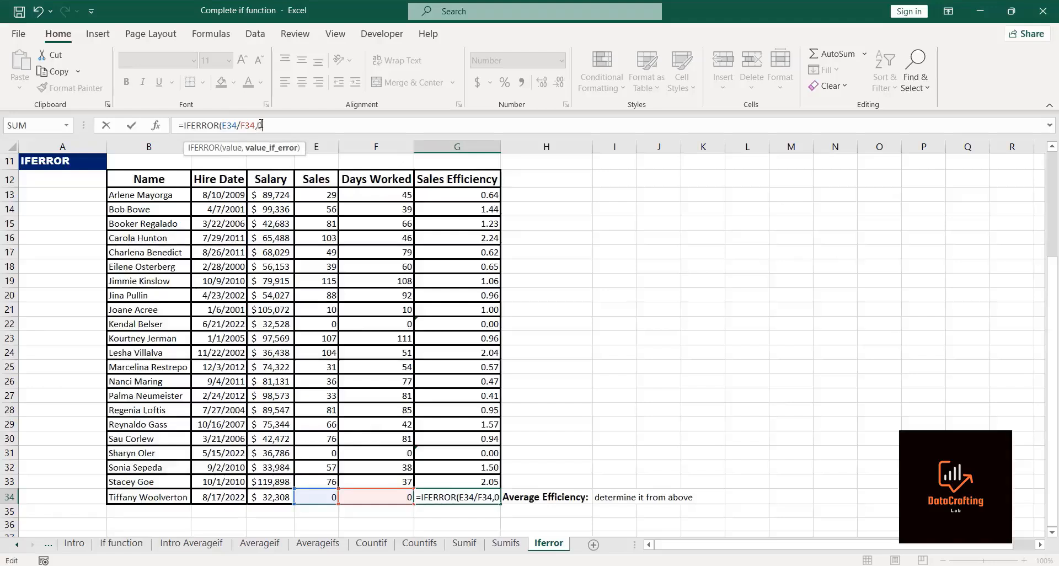
type(")")
key("Return")
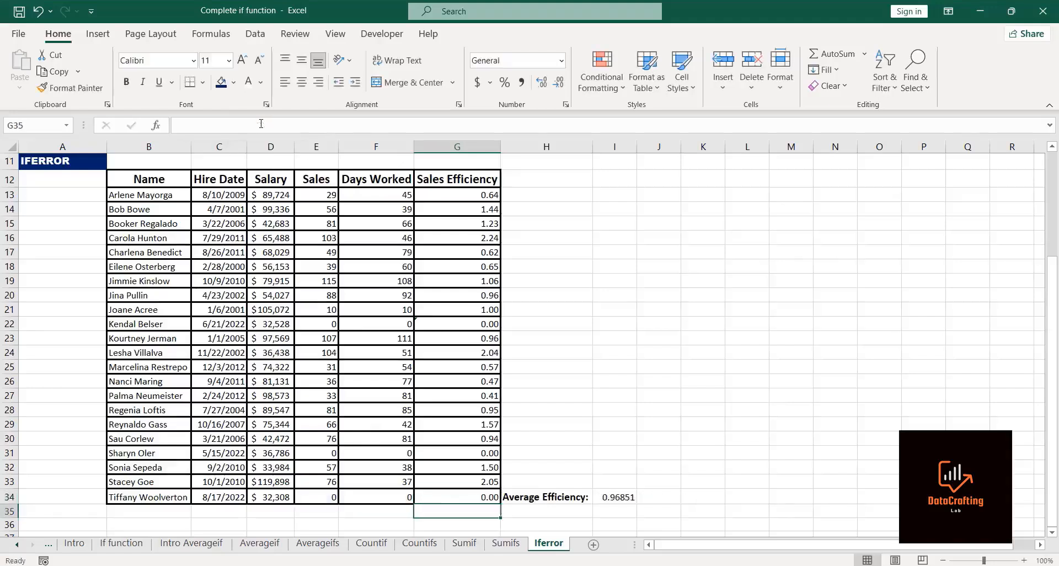